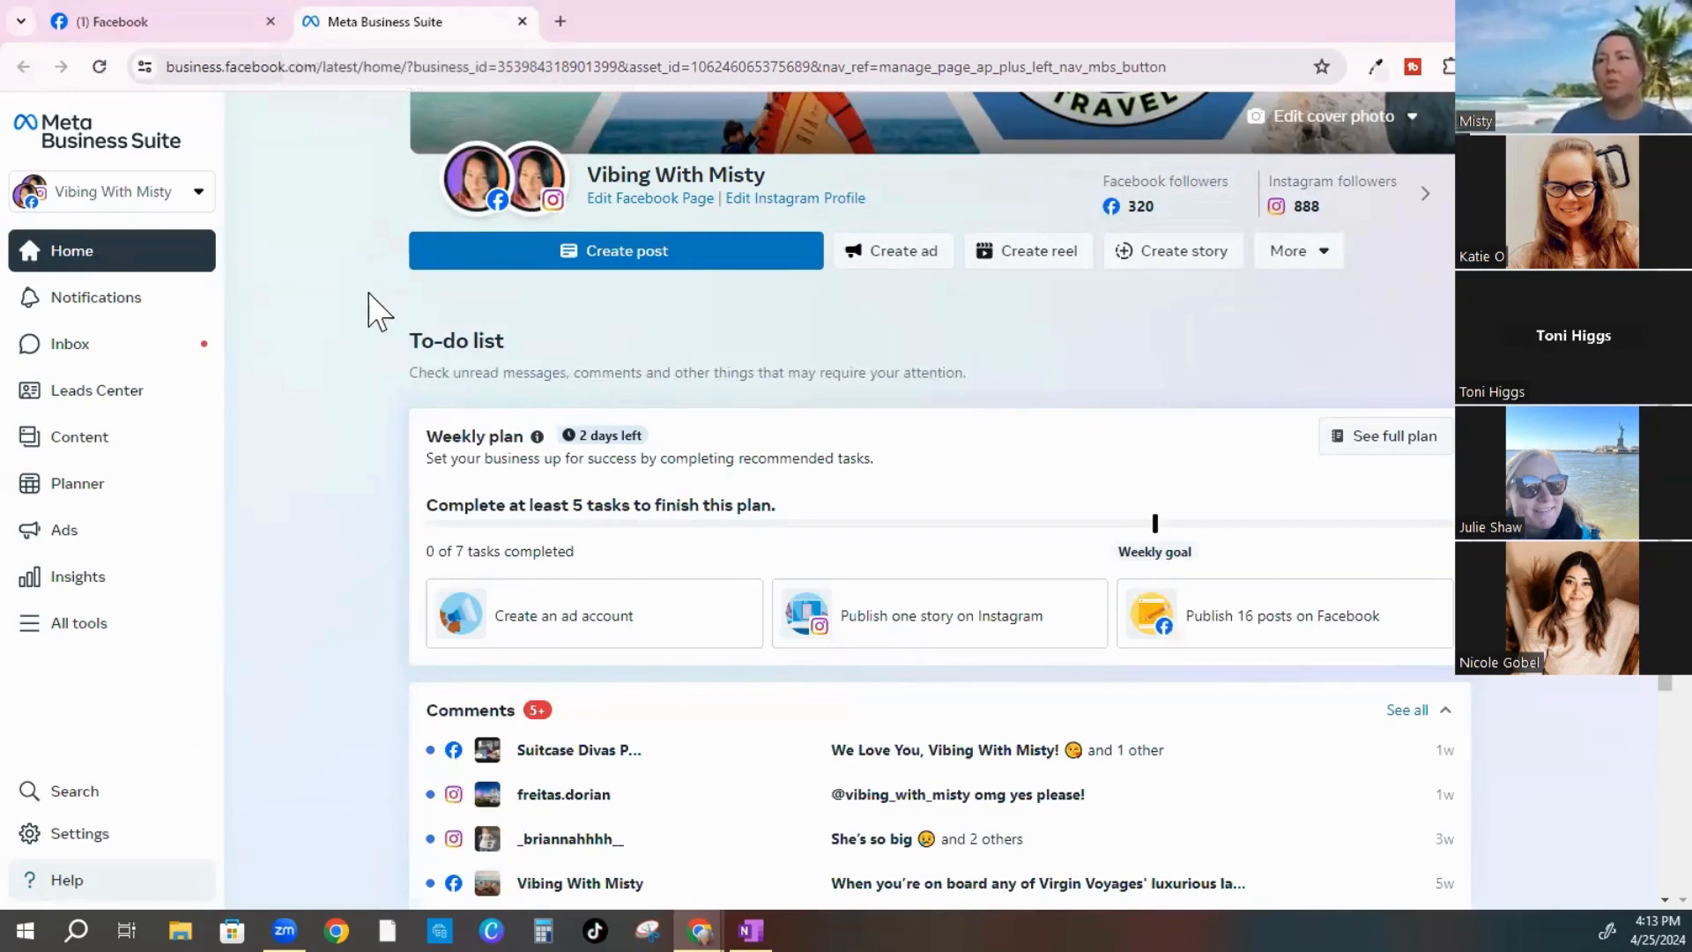
Open the Planner content calendar from the Meta Business Suite sidebar
{"action": "mouse_move", "coordinate": [518, 176]}
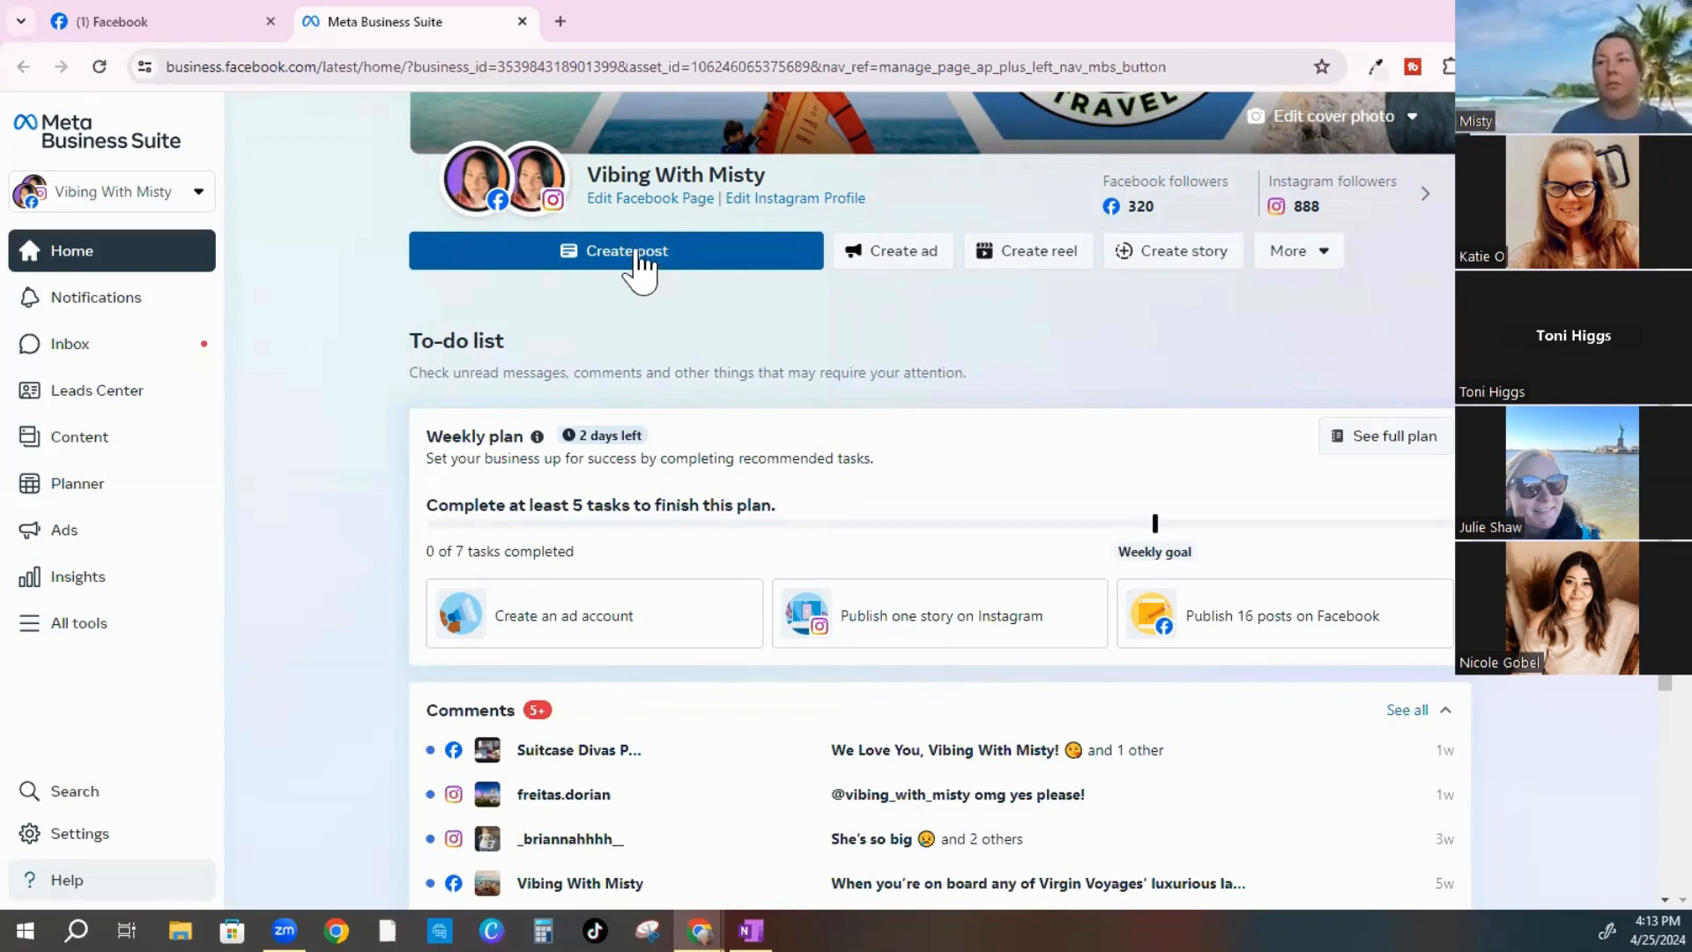
{"action": "left_click", "coordinate": [51, 493]}
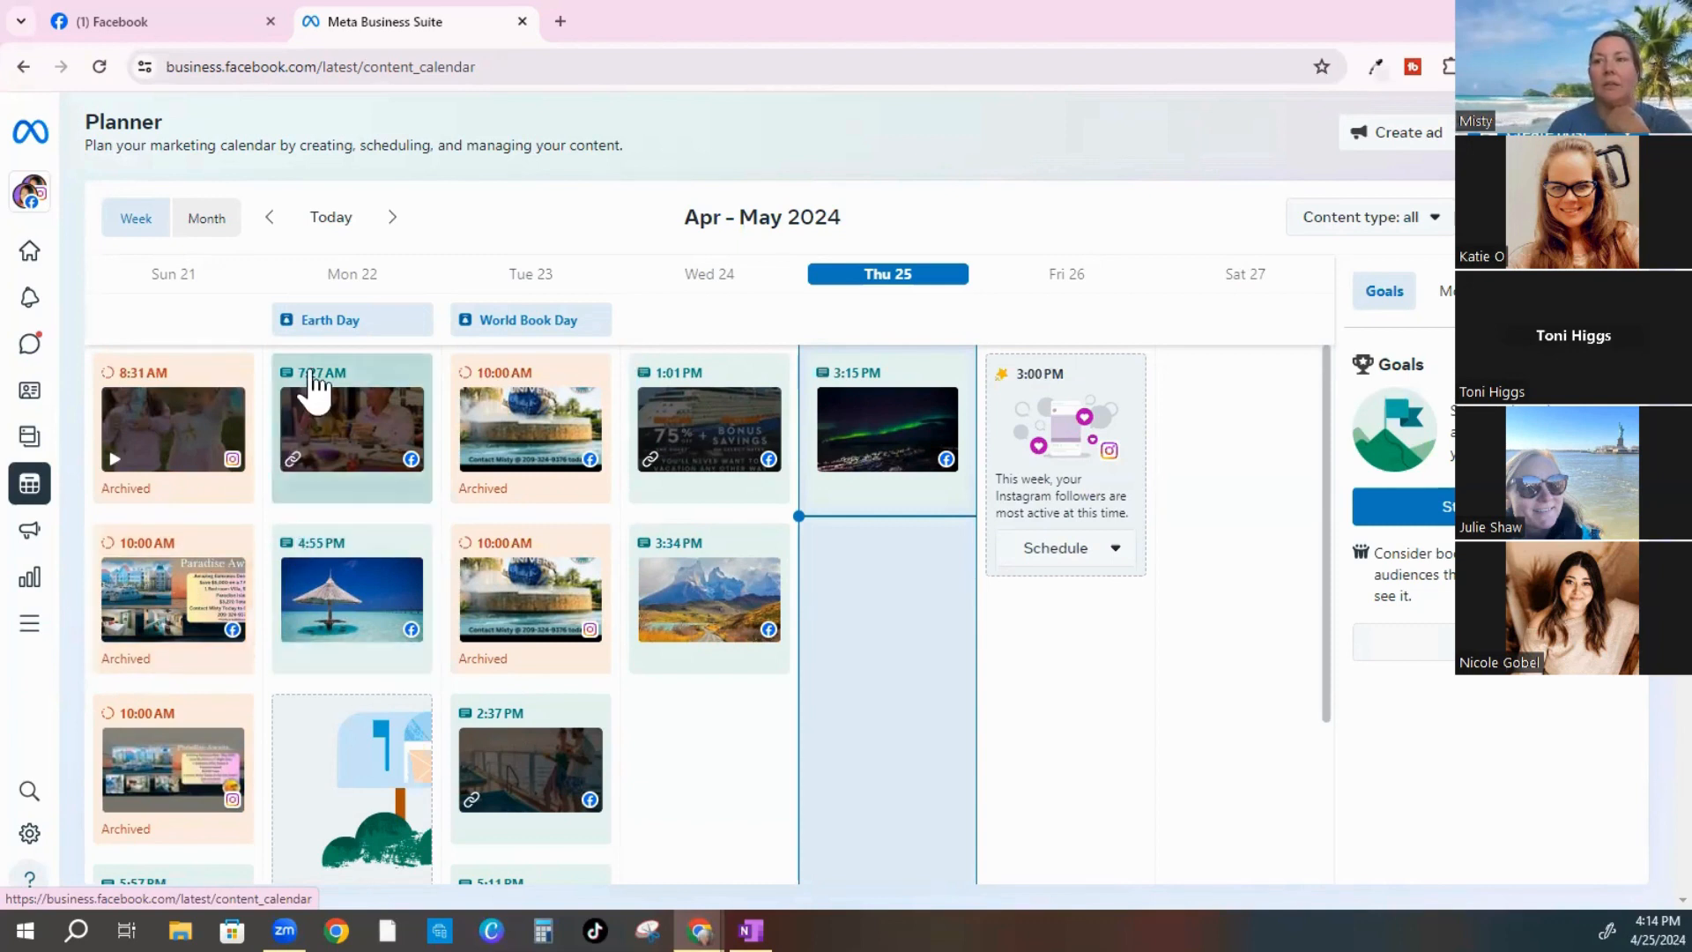
Preview the Monday 22, 7:27 AM post, then switch over to the Discord window
{"action": "left_click", "coordinate": [326, 498]}
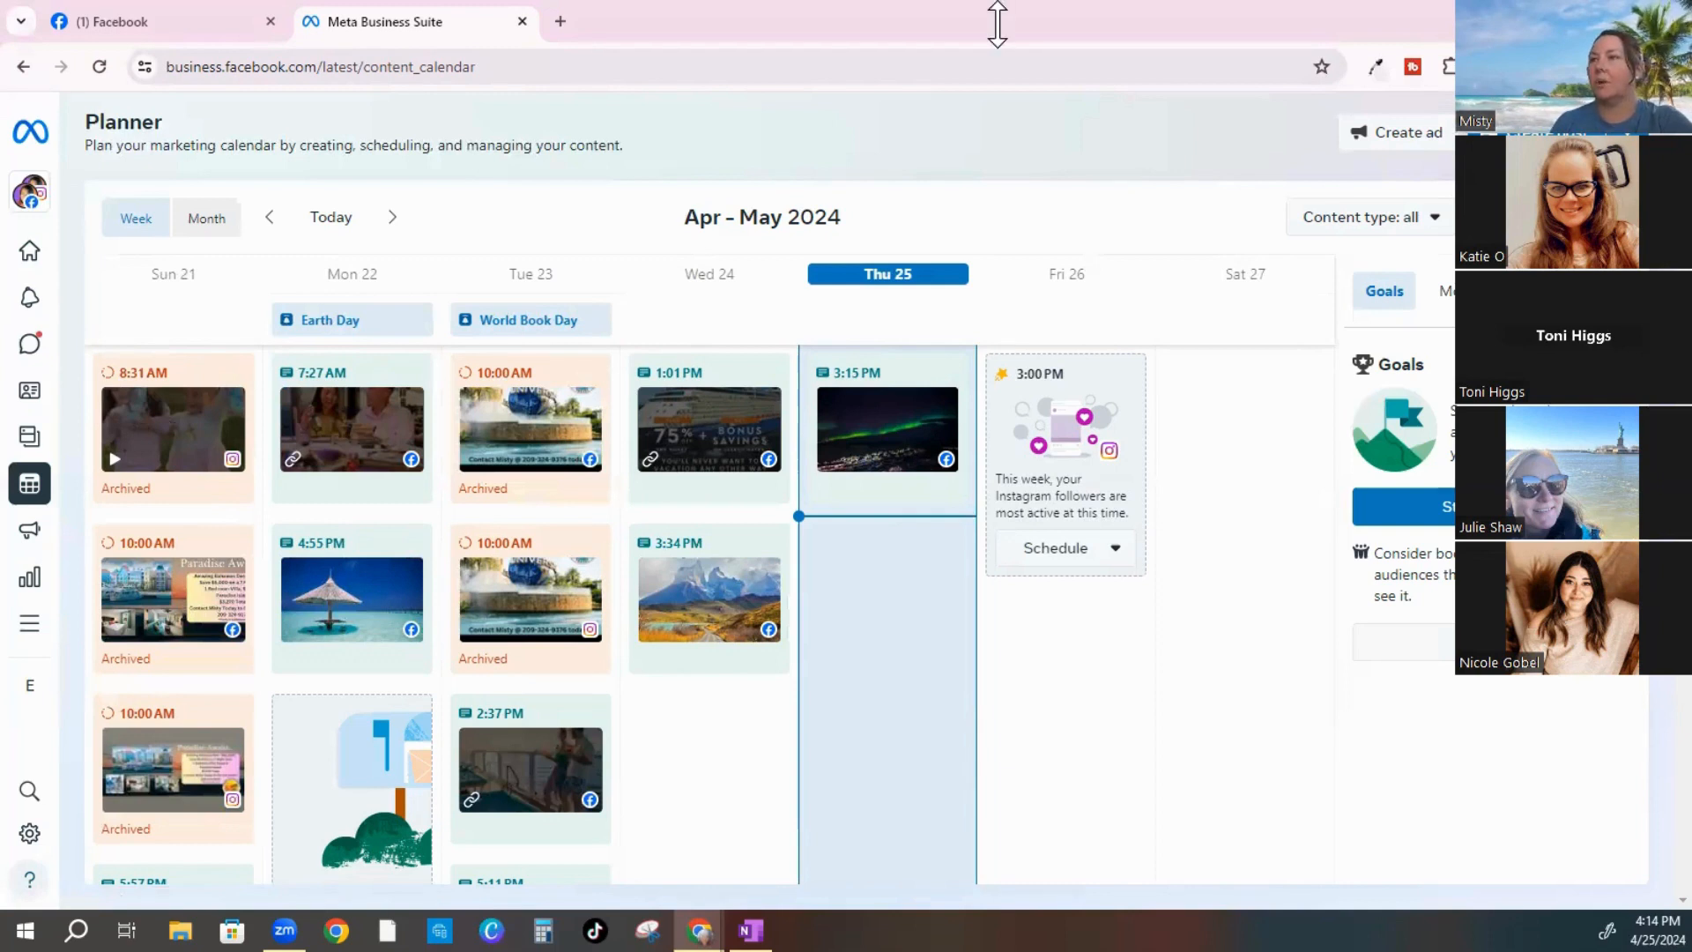
{"action": "left_click", "coordinate": [1146, 37]}
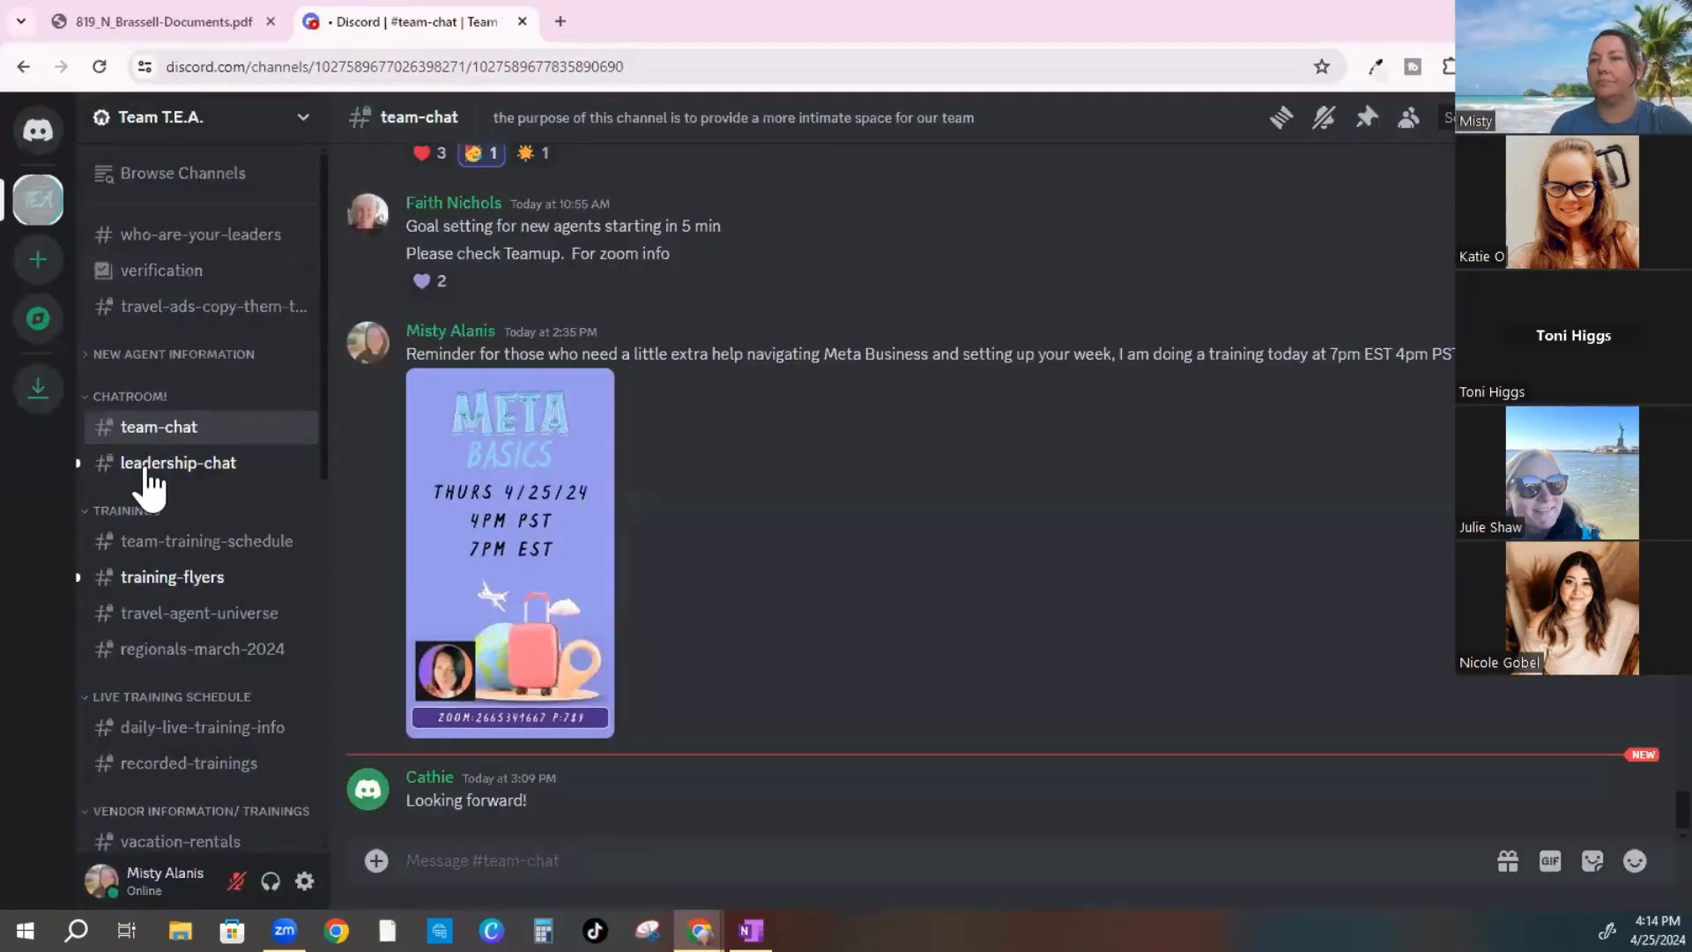
In the travel-ads-copy-them-to-use-as-your-own channel, enlarge the April 22 Amazon rainforest question image
{"action": "left_click", "coordinate": [161, 309]}
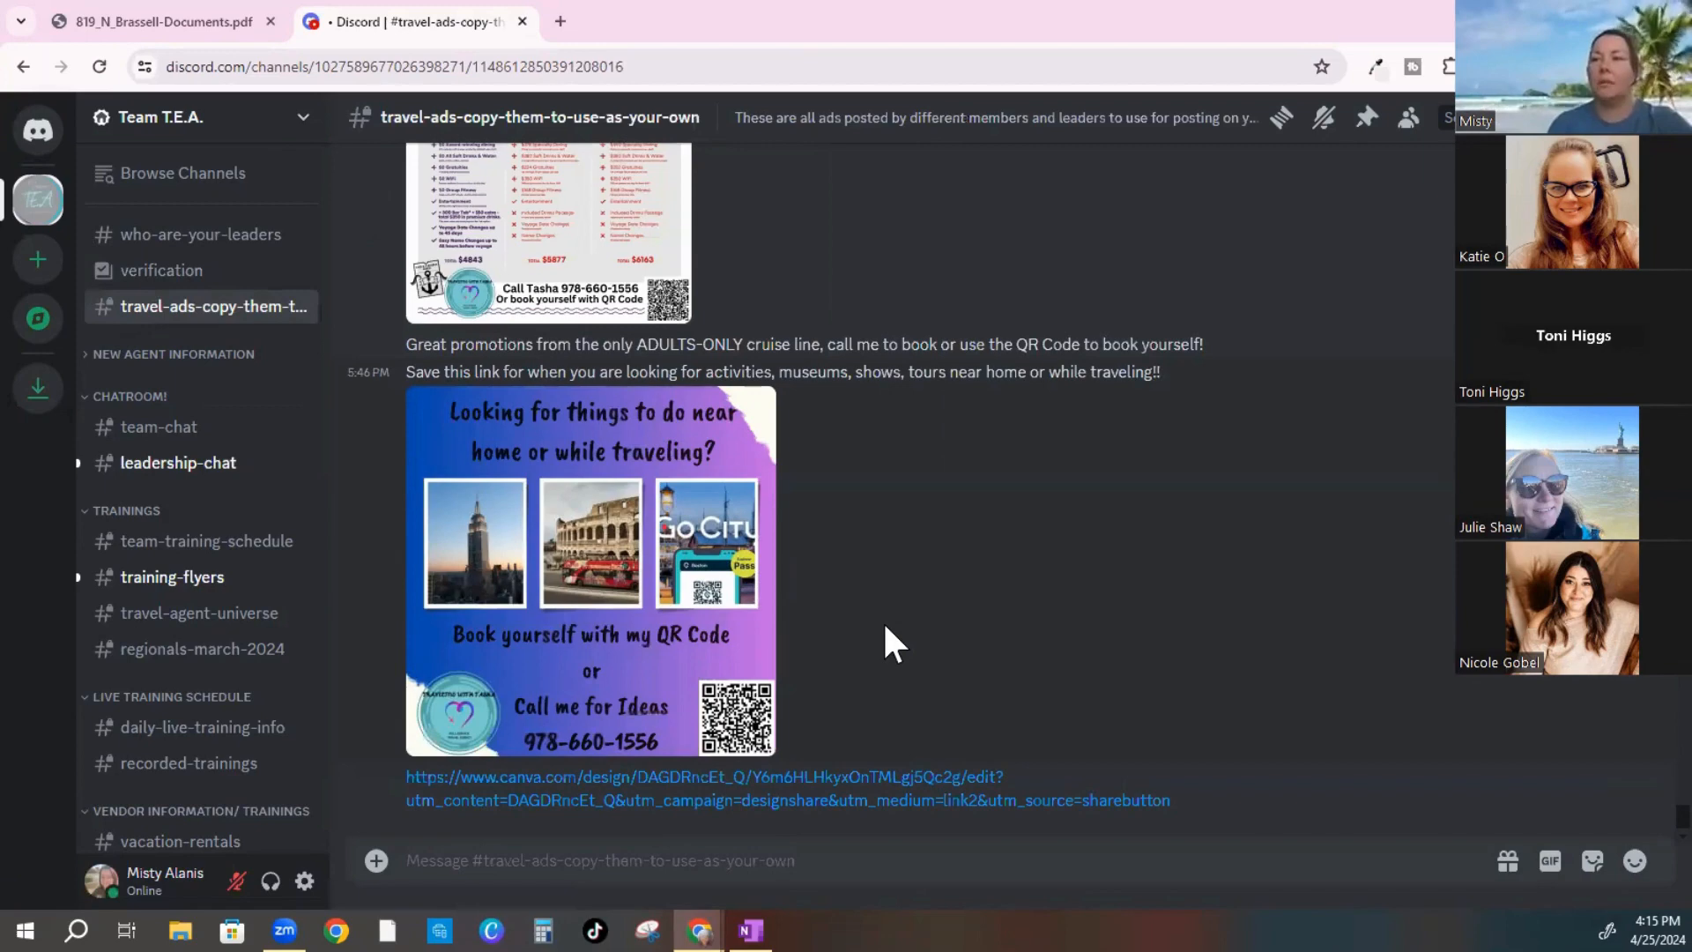
{"action": "scroll", "coordinate": [885, 626], "scroll_direction": "up", "scroll_amount": 10}
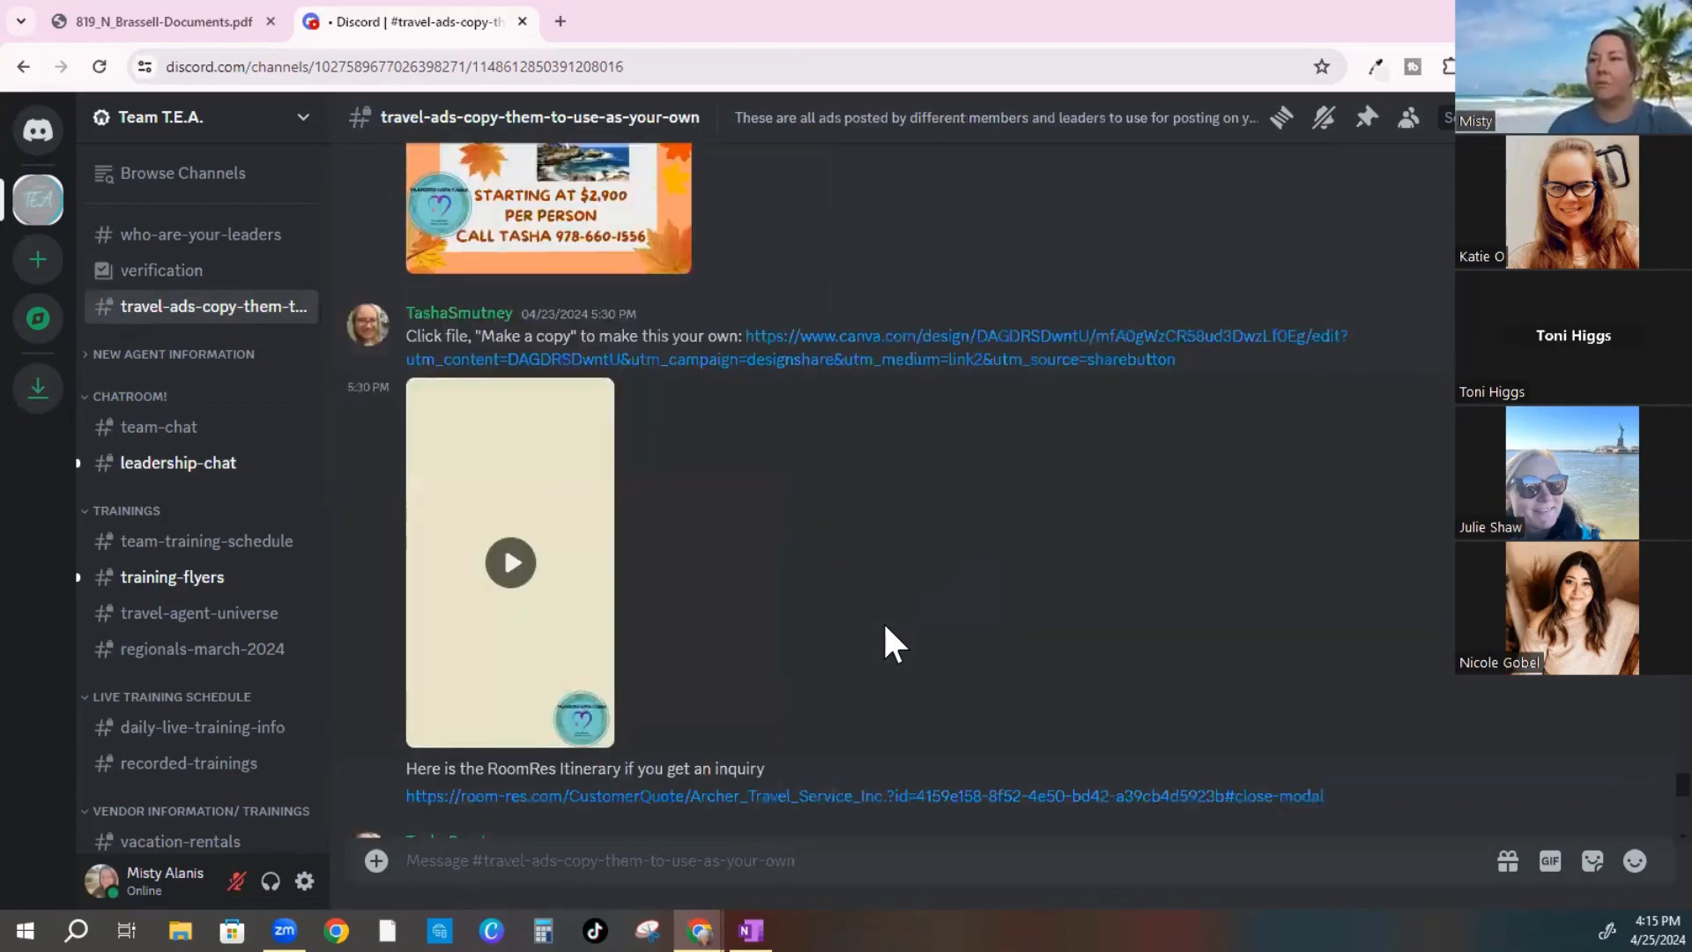
{"action": "scroll", "coordinate": [885, 626], "scroll_direction": "up", "scroll_amount": 10}
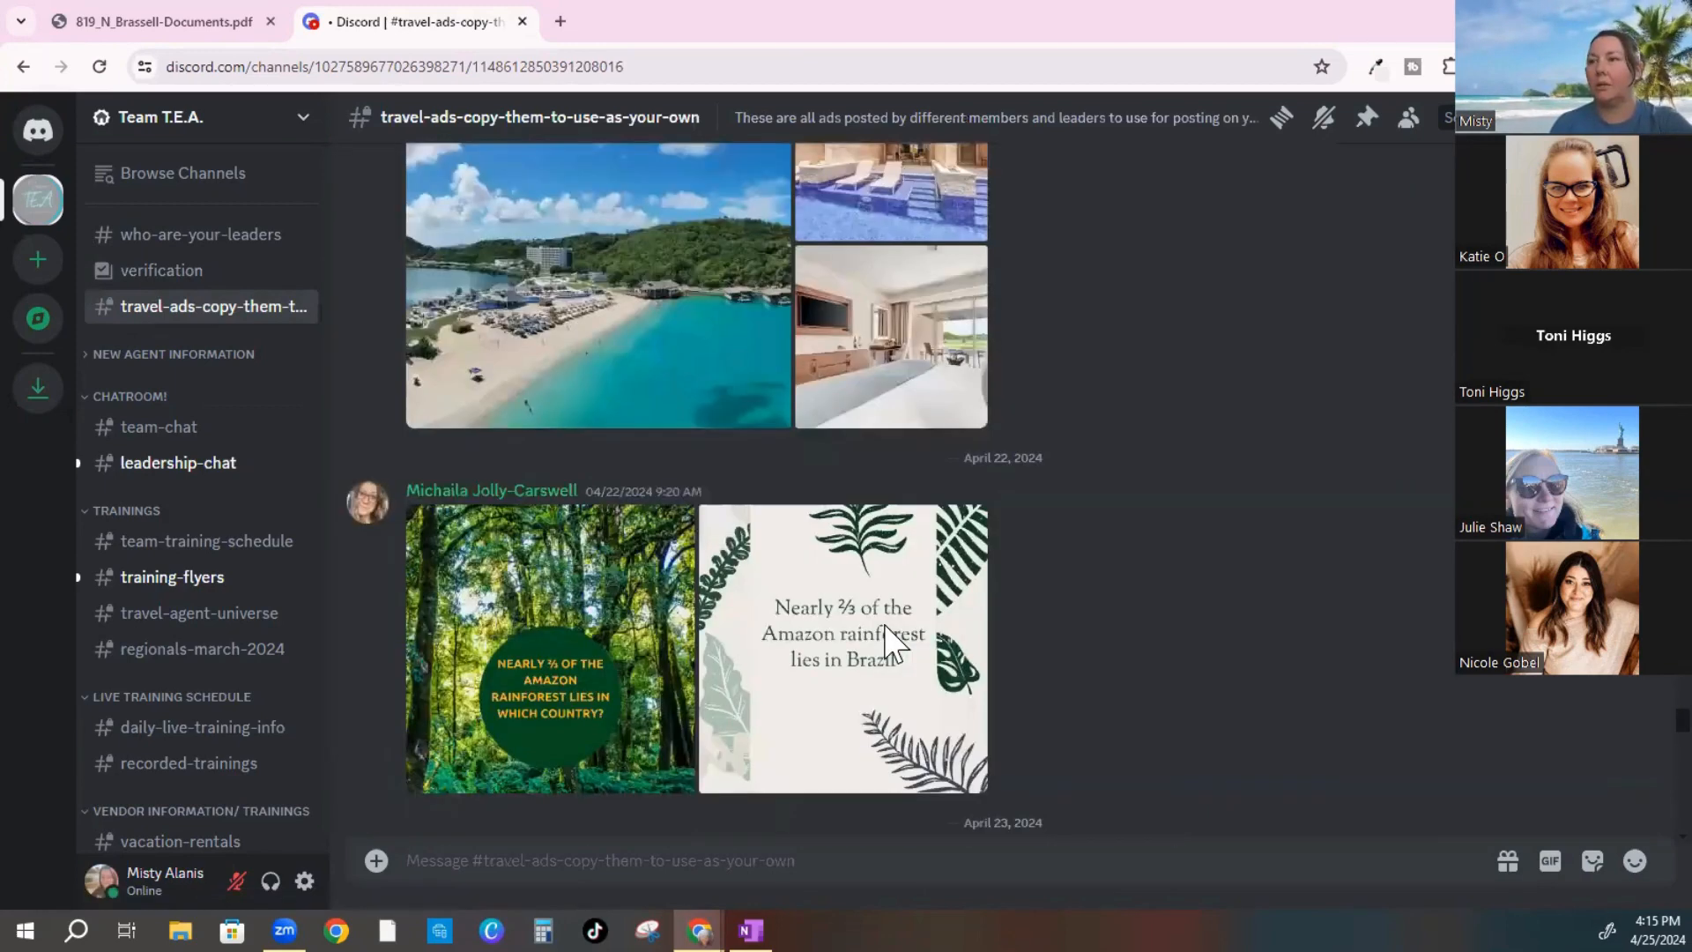
{"action": "scroll", "coordinate": [885, 626], "scroll_direction": "up", "scroll_amount": 10}
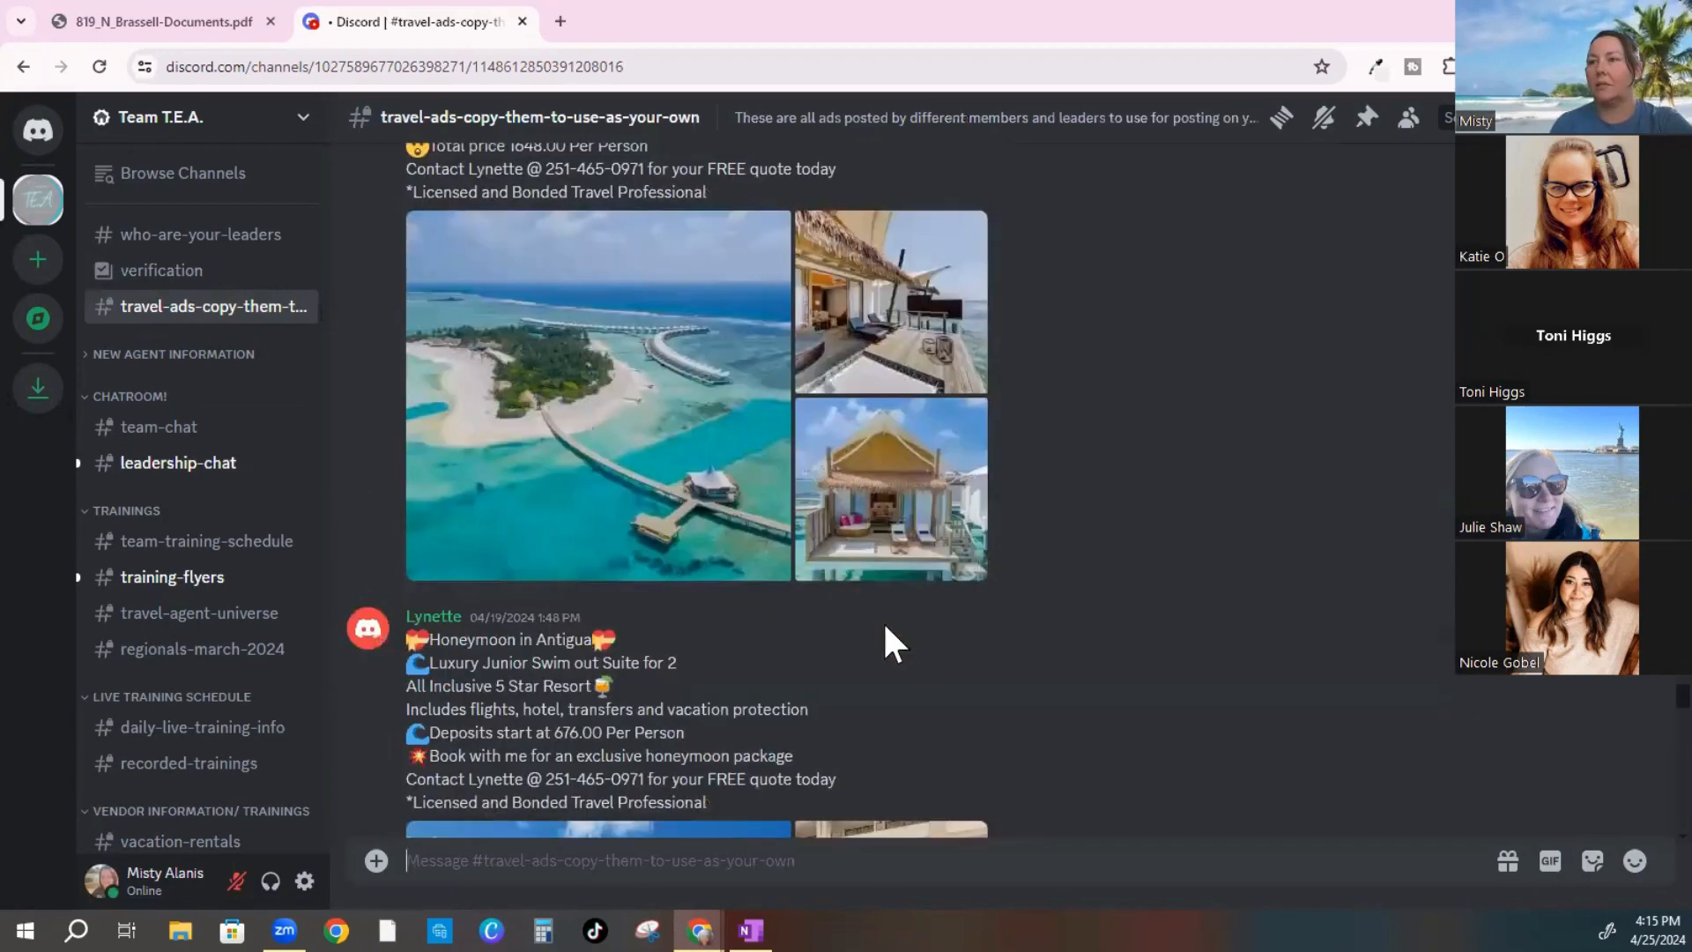
{"action": "scroll", "coordinate": [885, 633], "scroll_direction": "down", "scroll_amount": 8}
{"action": "scroll", "coordinate": [885, 633], "scroll_direction": "up", "scroll_amount": 3}
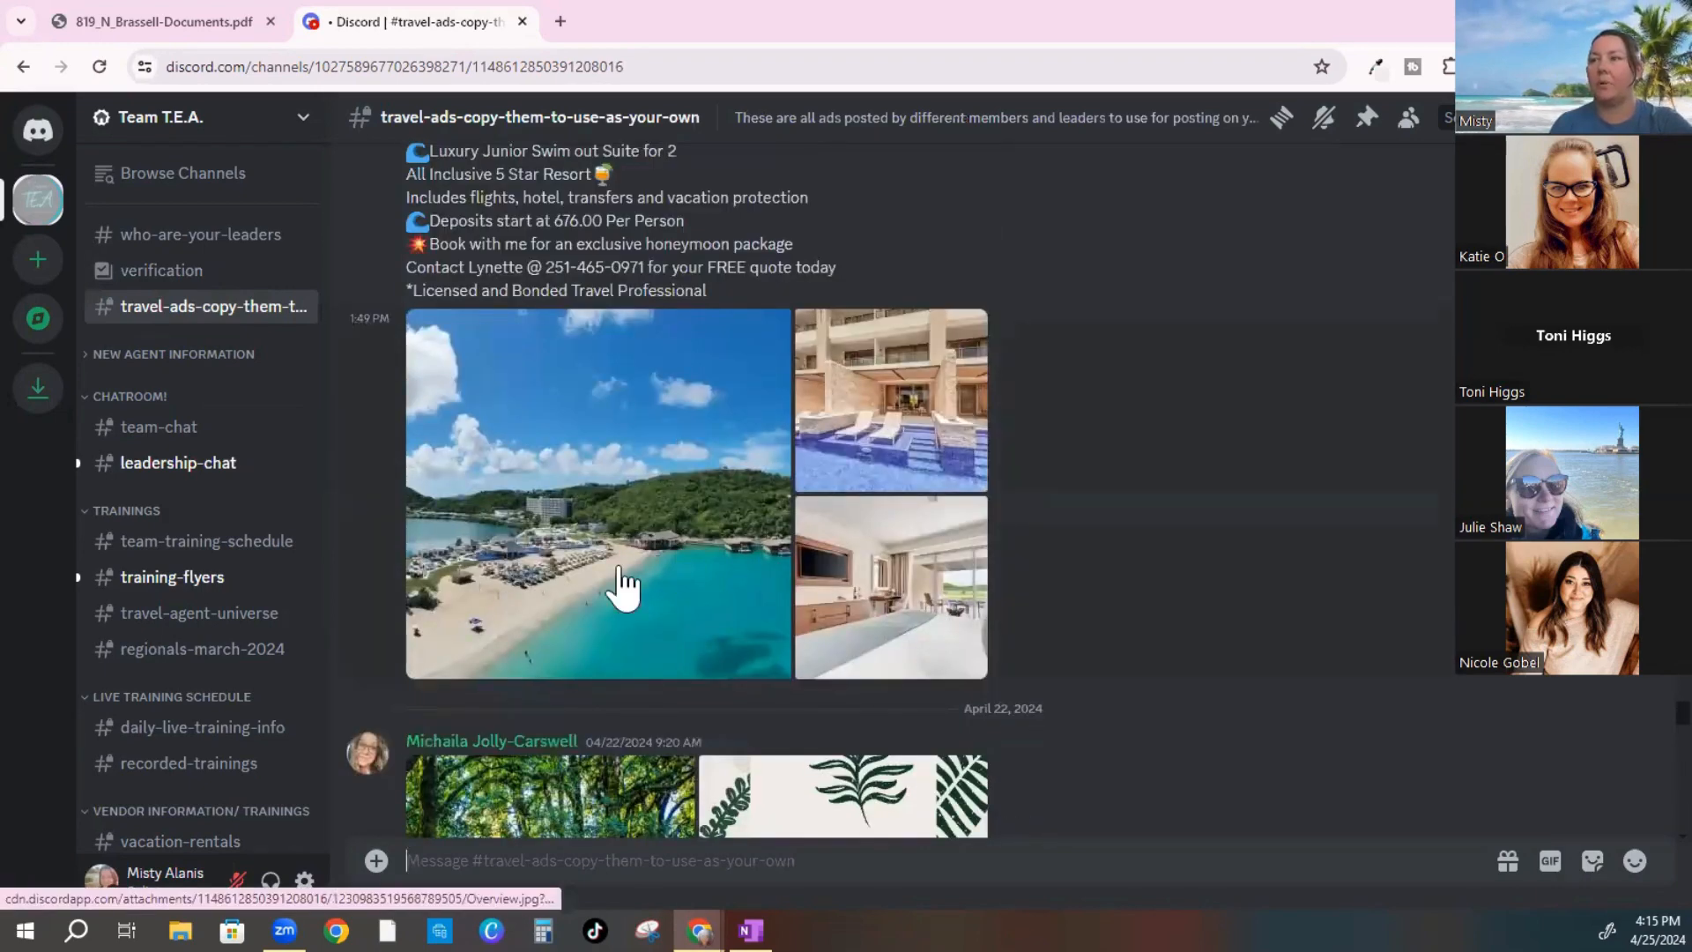
{"action": "scroll", "coordinate": [647, 534], "scroll_direction": "down", "scroll_amount": 4}
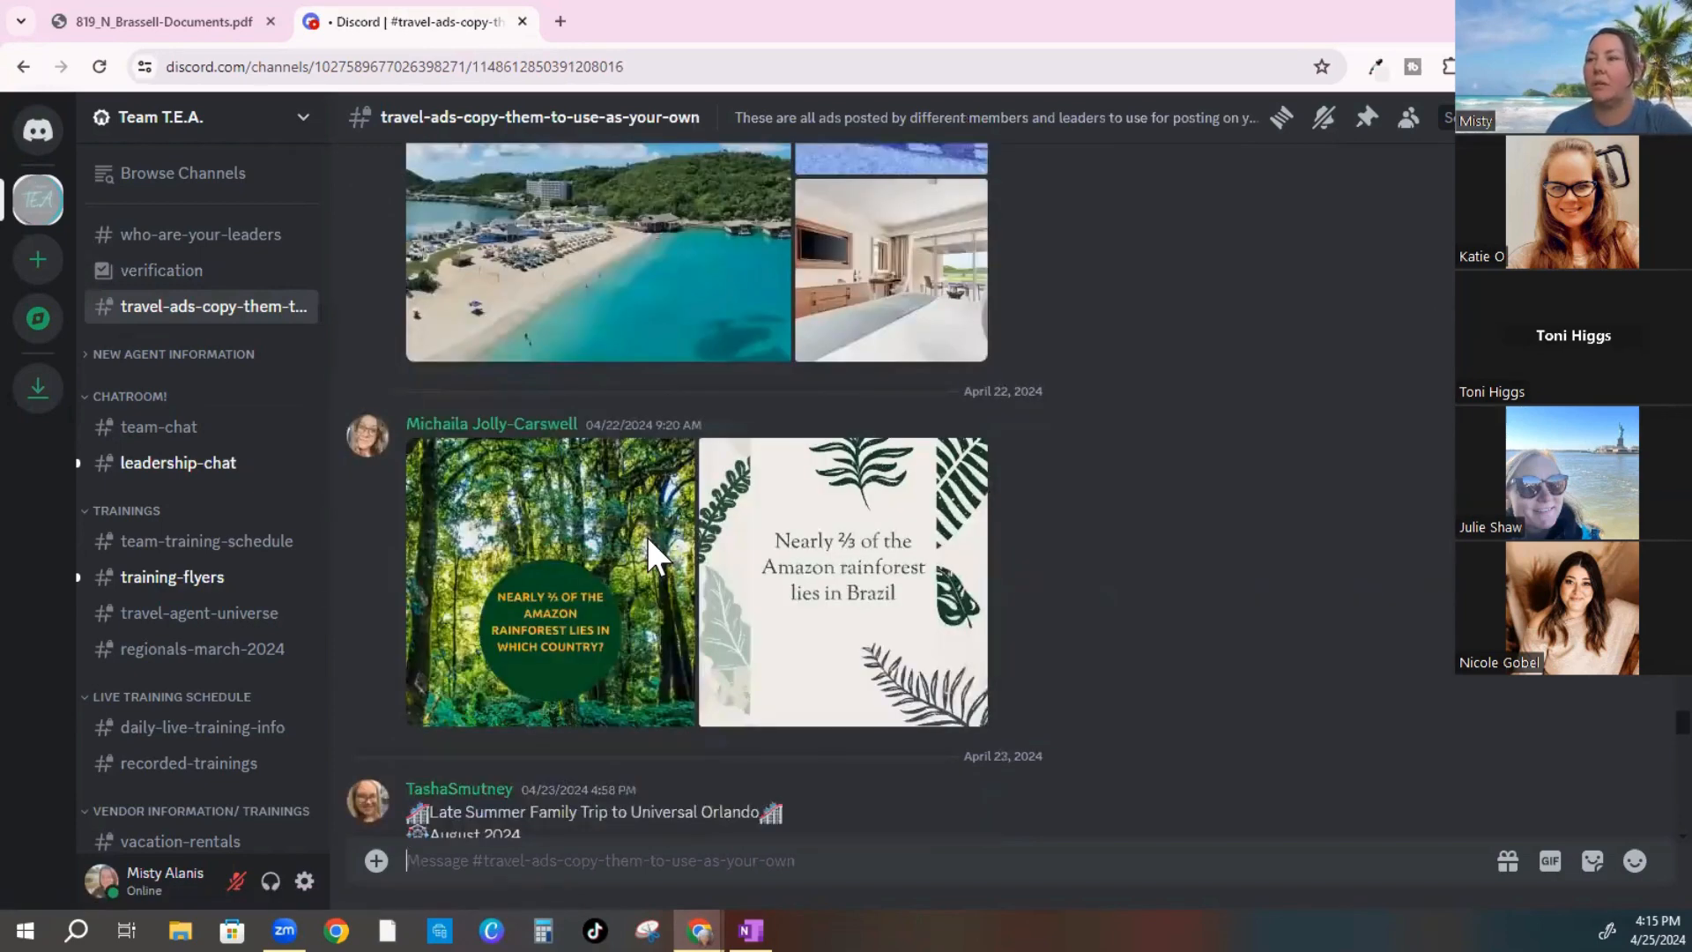
{"action": "scroll", "coordinate": [580, 574], "scroll_direction": "down", "scroll_amount": 3}
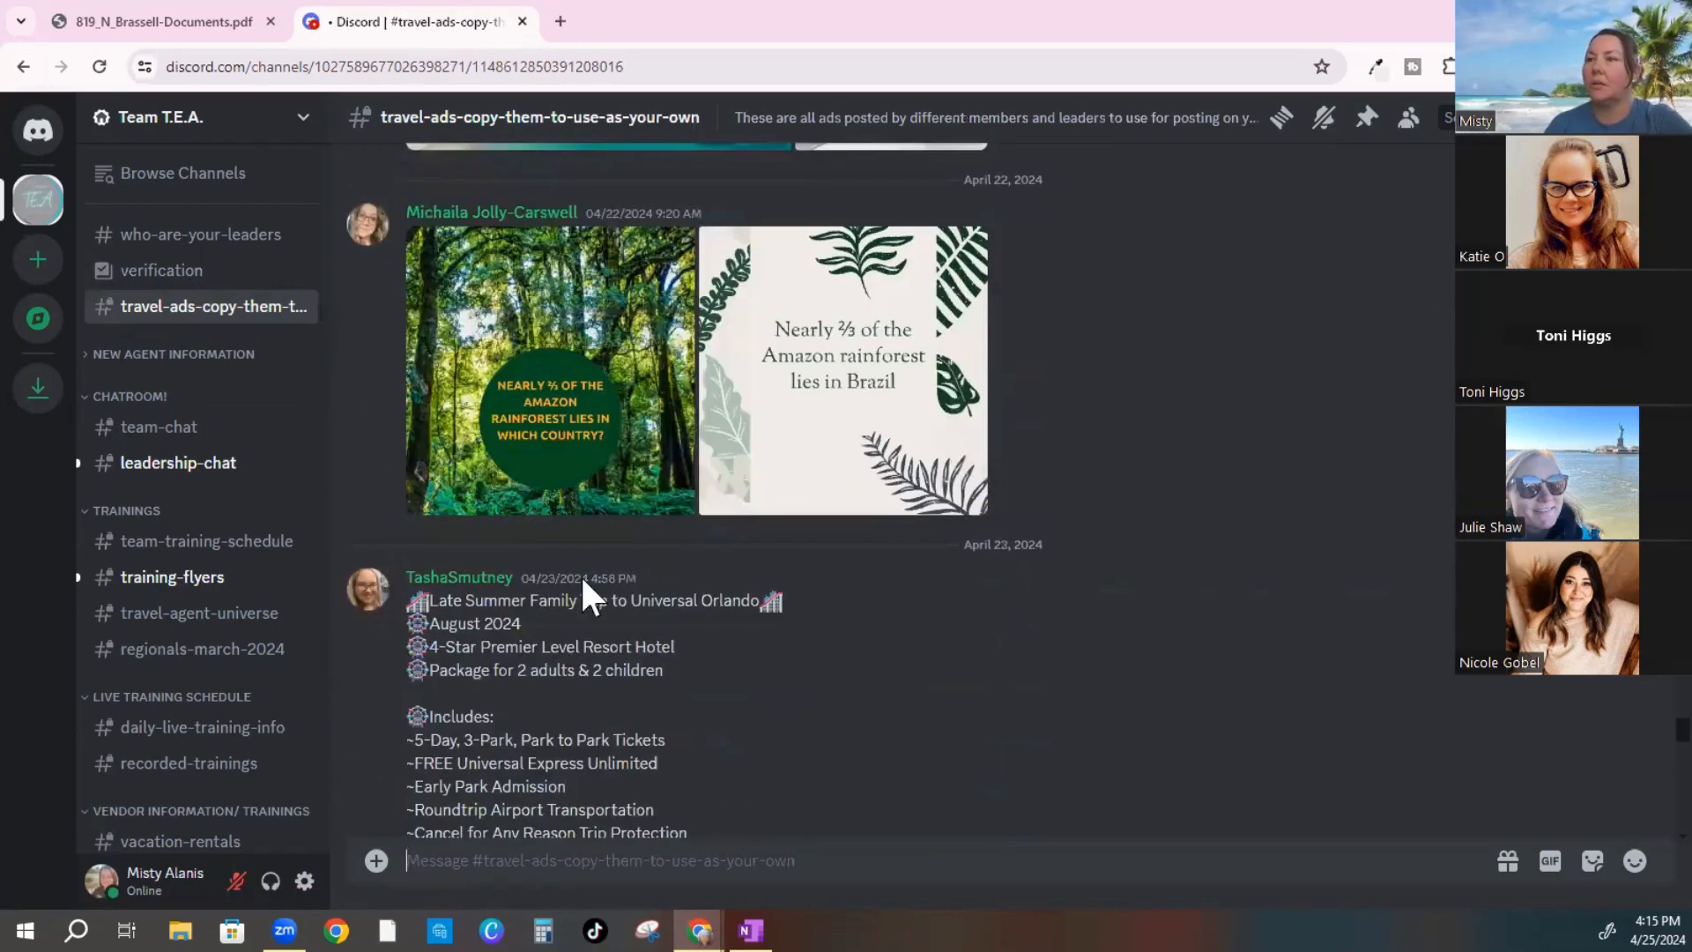
{"action": "left_click", "coordinate": [467, 326]}
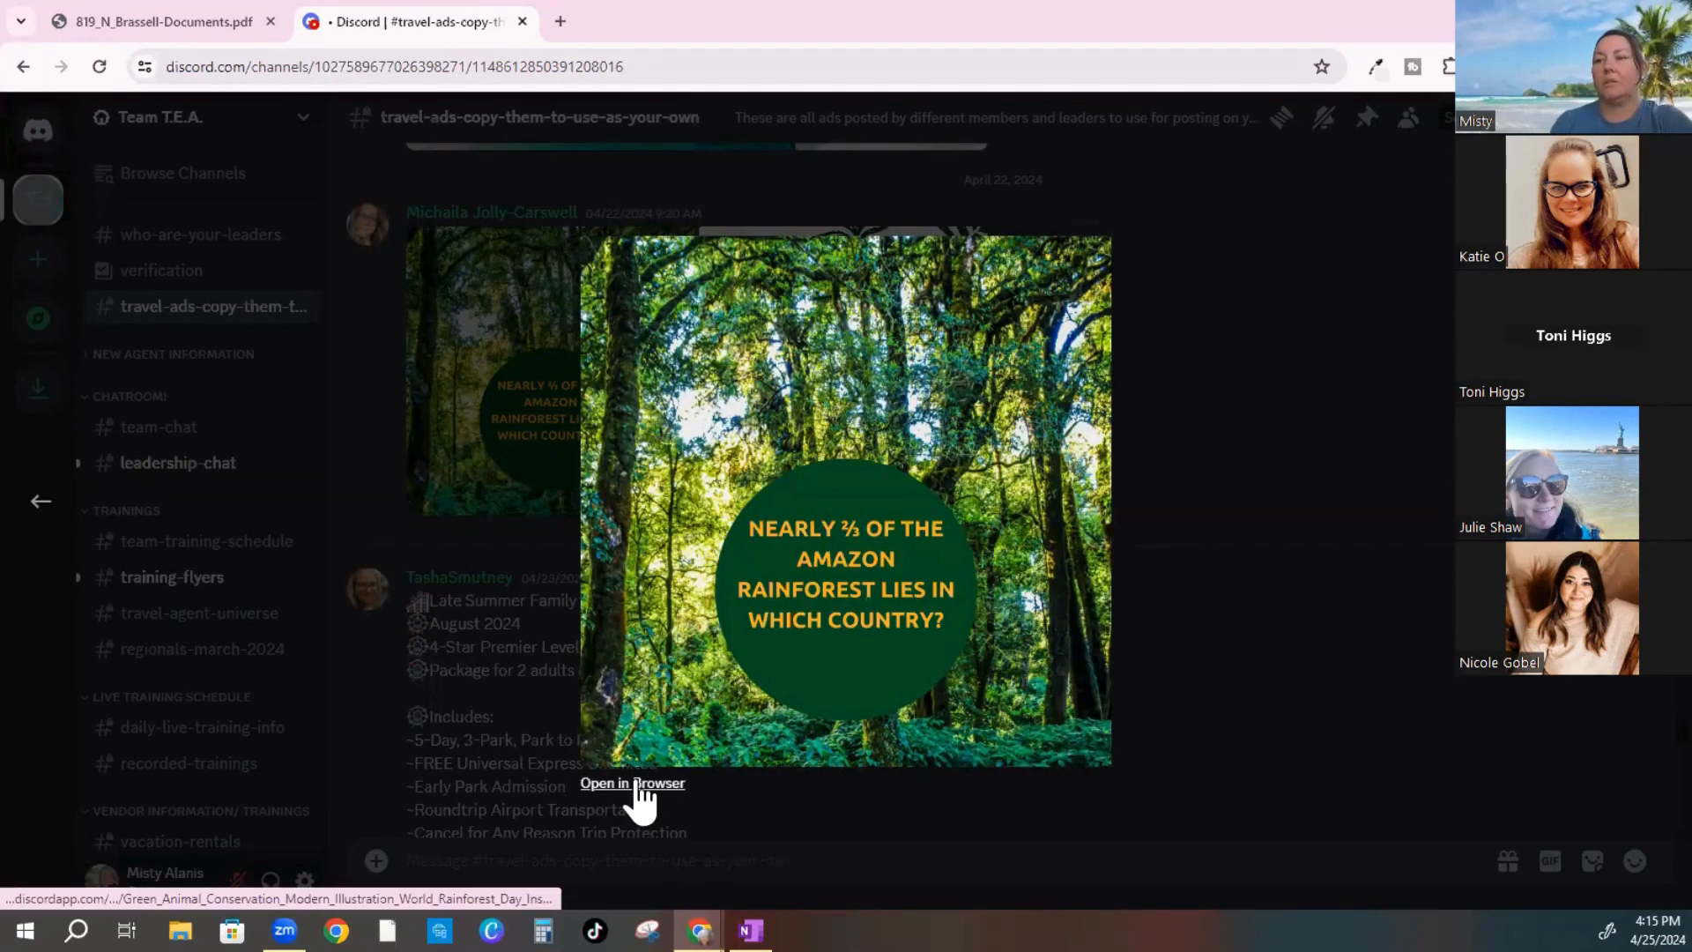
Open the rainforest question image in a browser tab and start saving it to Desktop > TRAVEL AGENT > ADS
{"action": "left_click", "coordinate": [608, 783]}
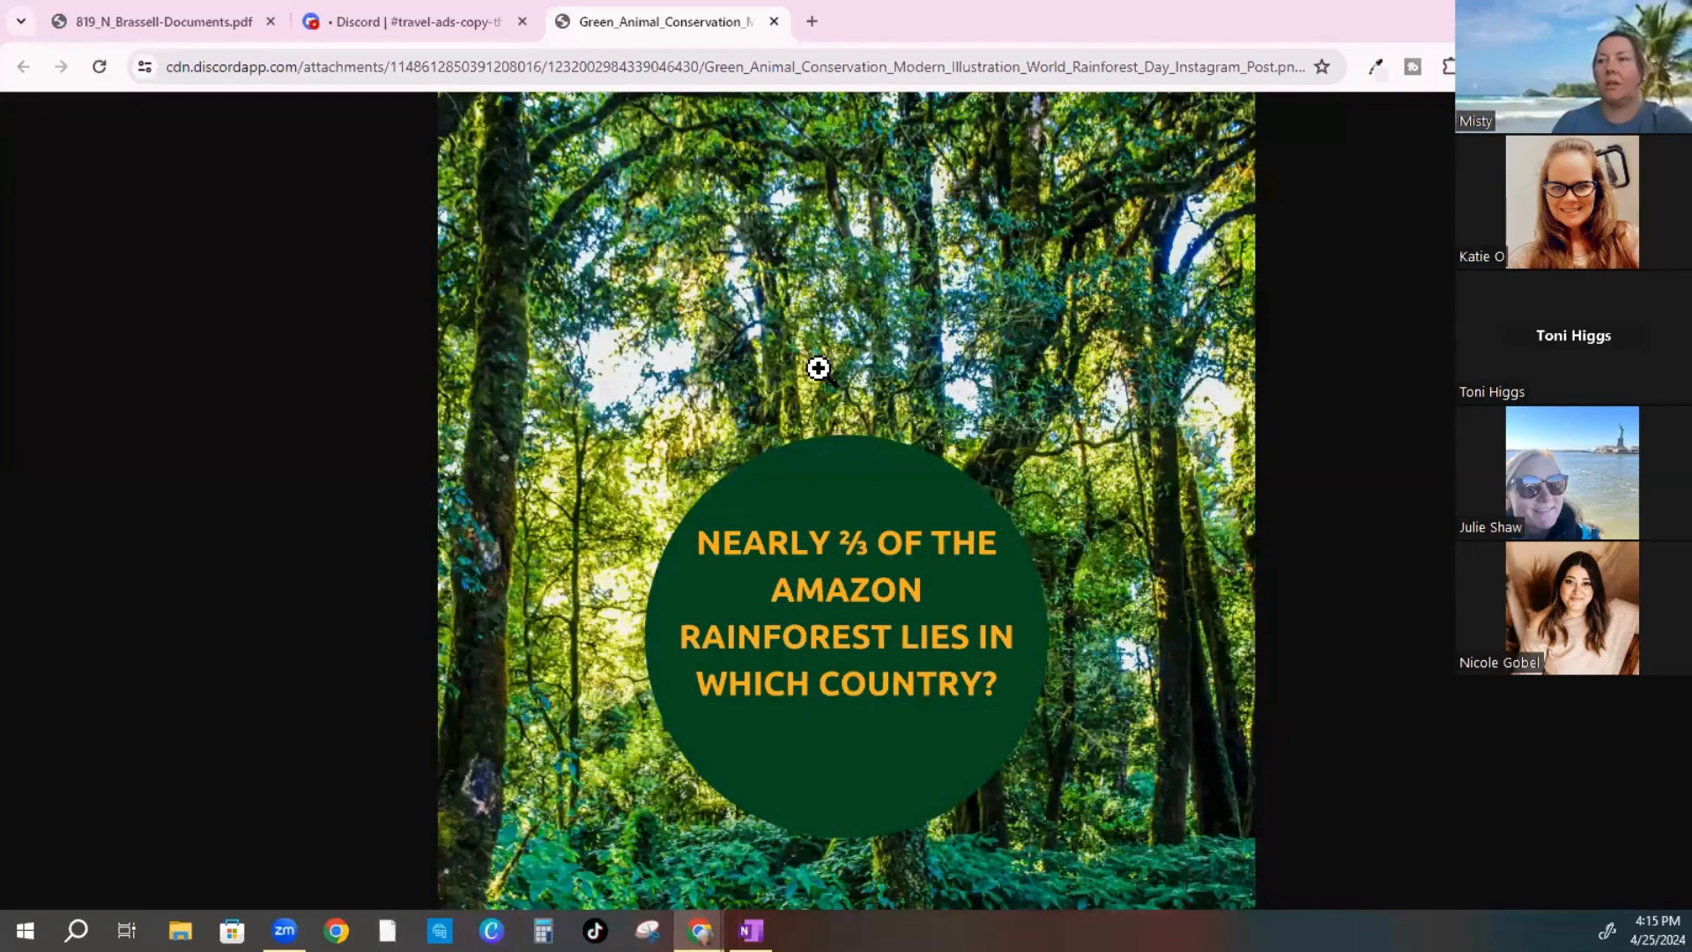
{"action": "right_click", "coordinate": [801, 341]}
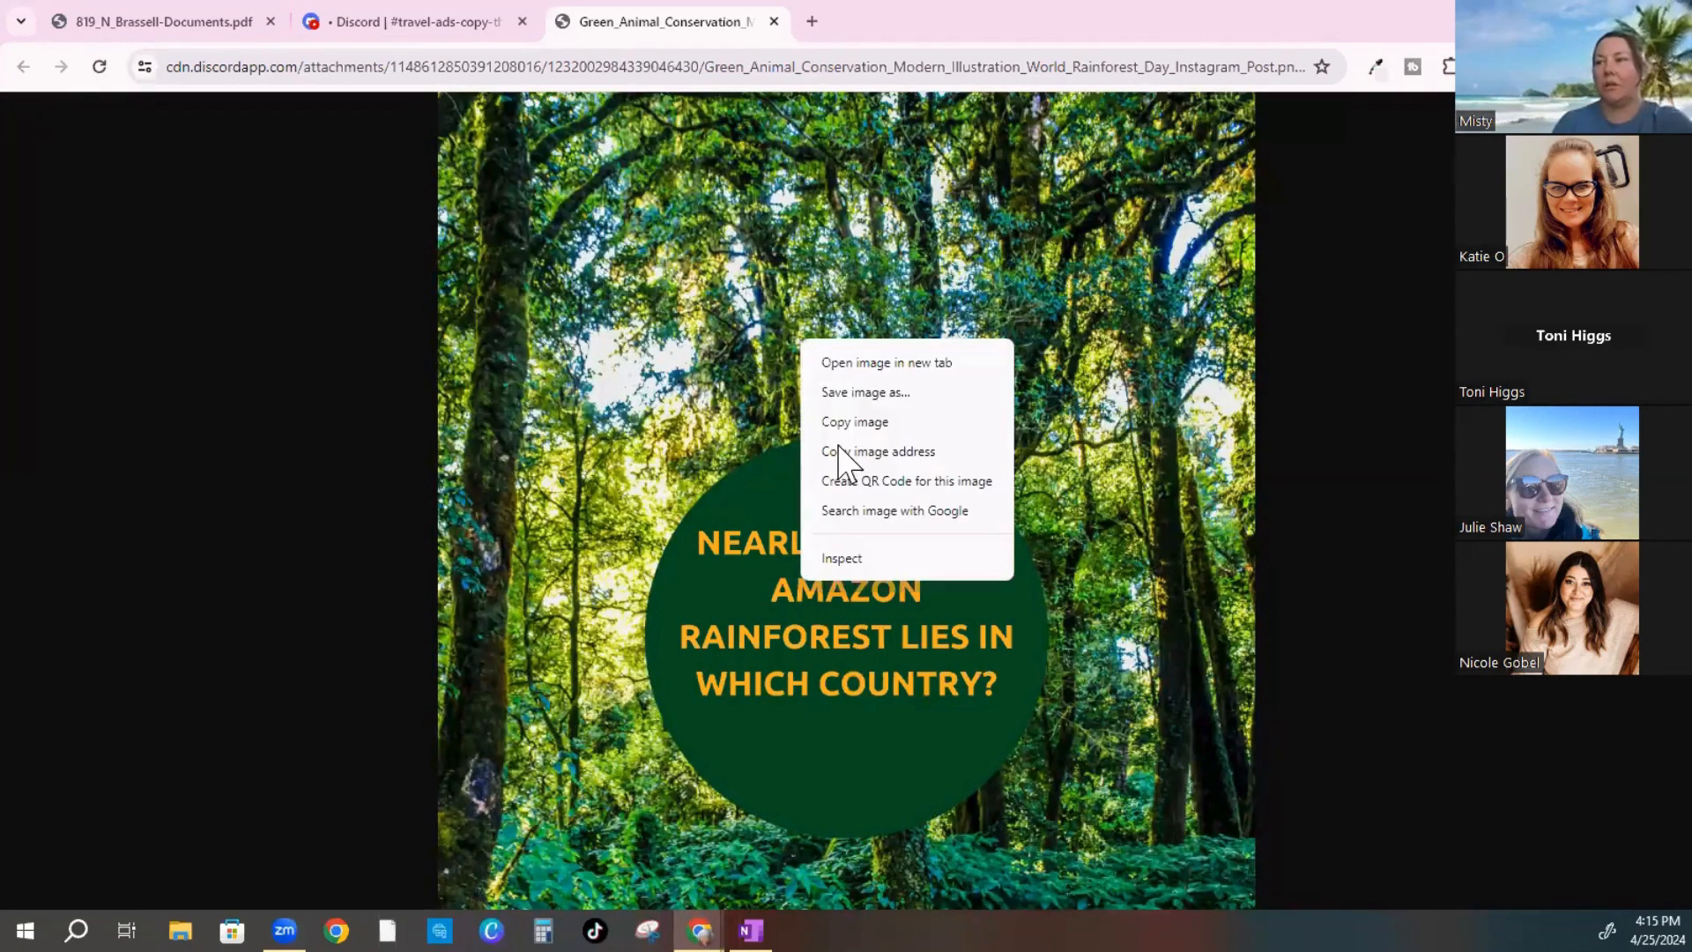
{"action": "left_click", "coordinate": [823, 395]}
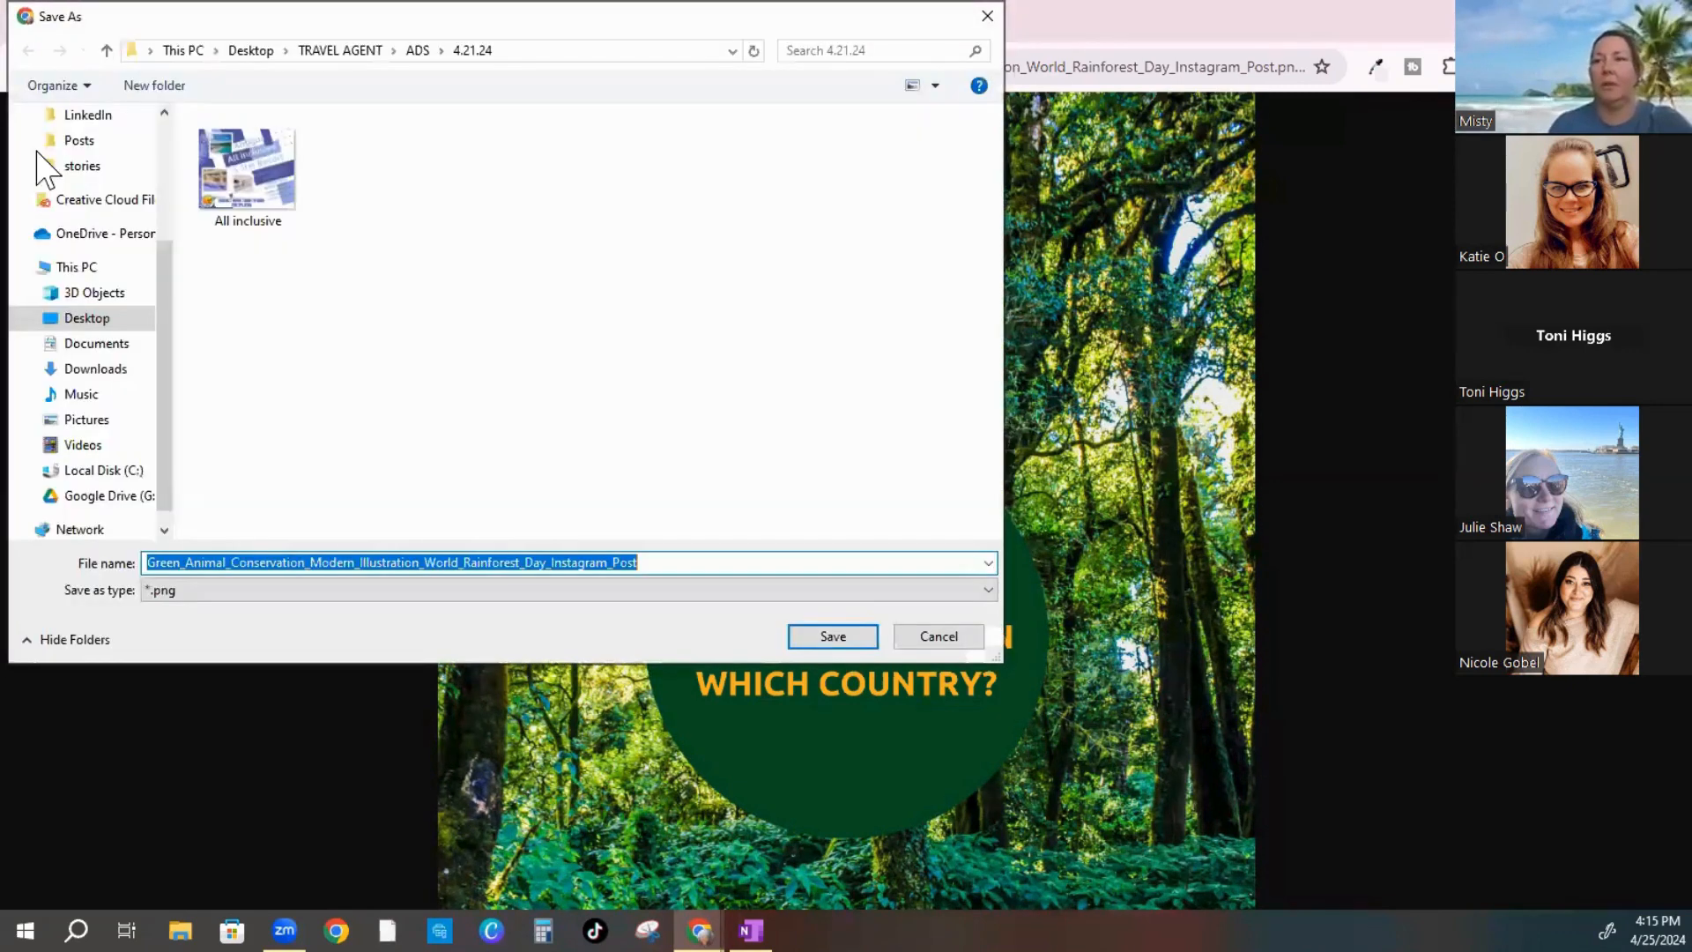
{"action": "left_click", "coordinate": [111, 325]}
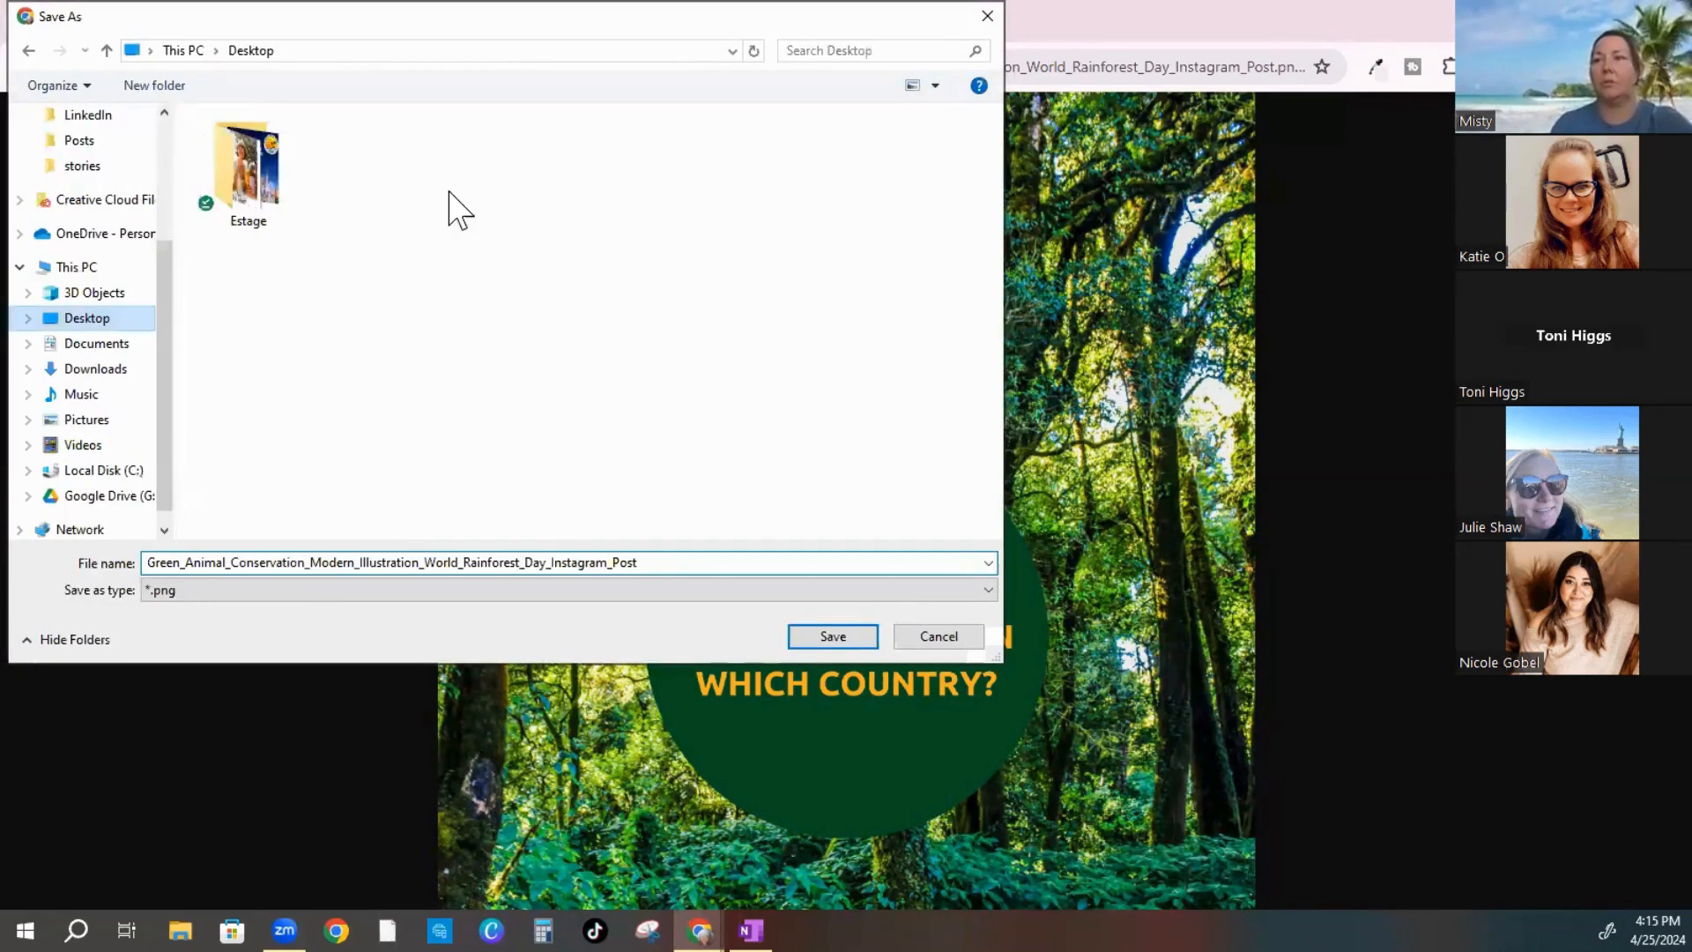
{"action": "double_click", "coordinate": [628, 172]}
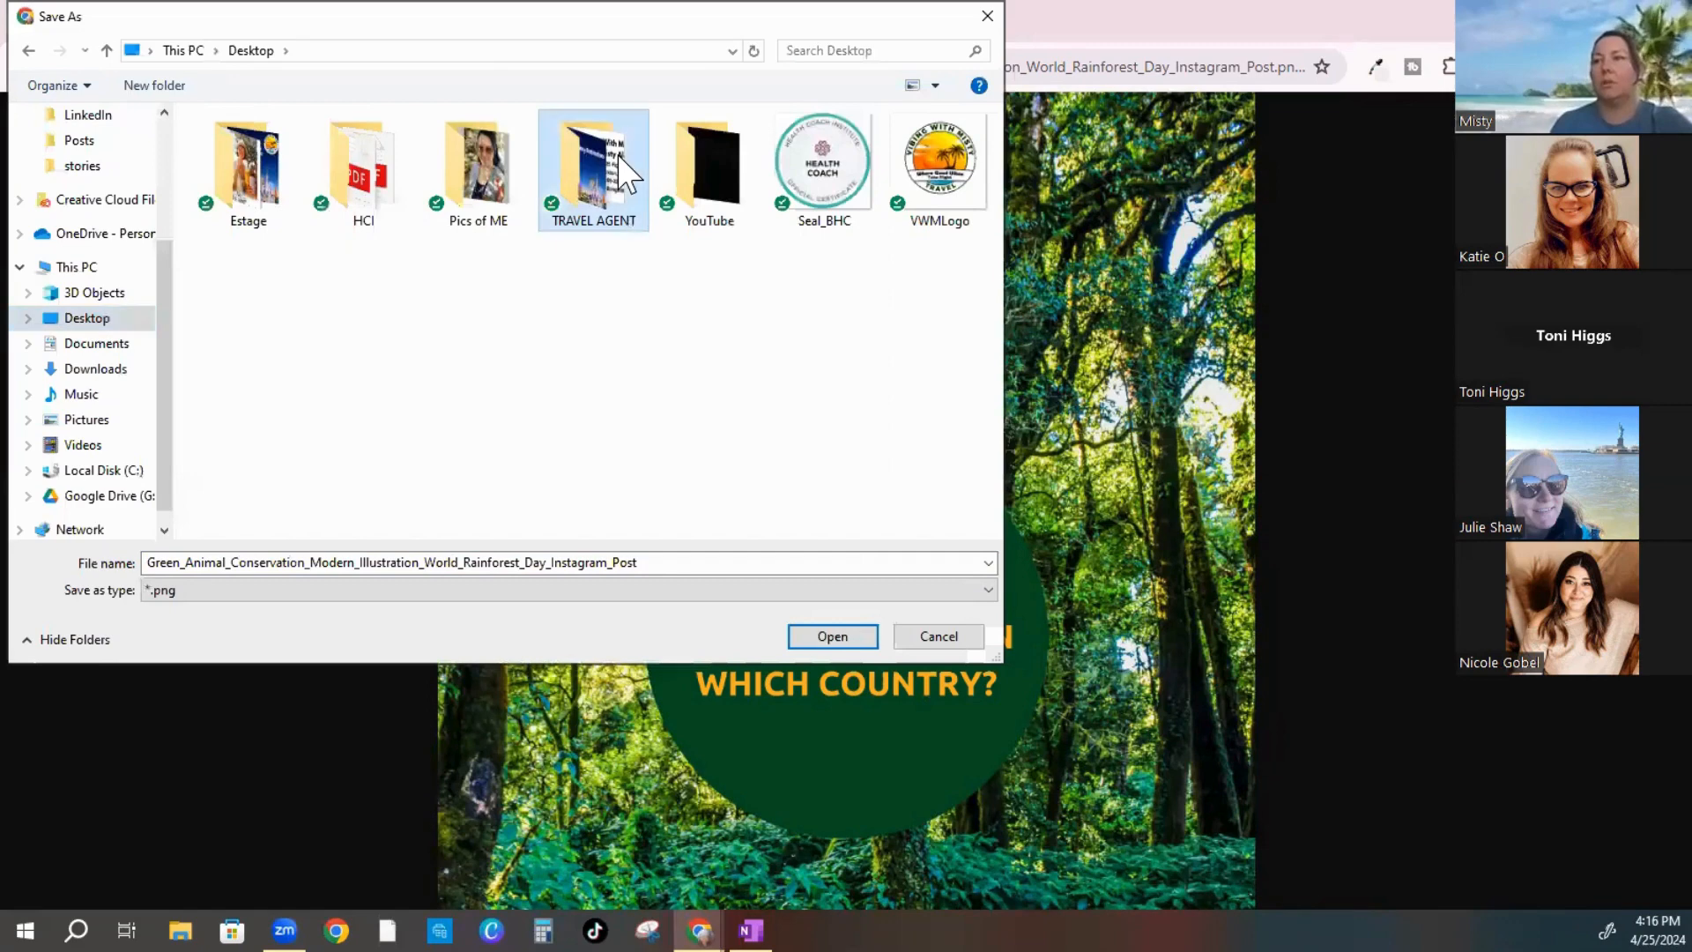
{"action": "double_click", "coordinate": [232, 157]}
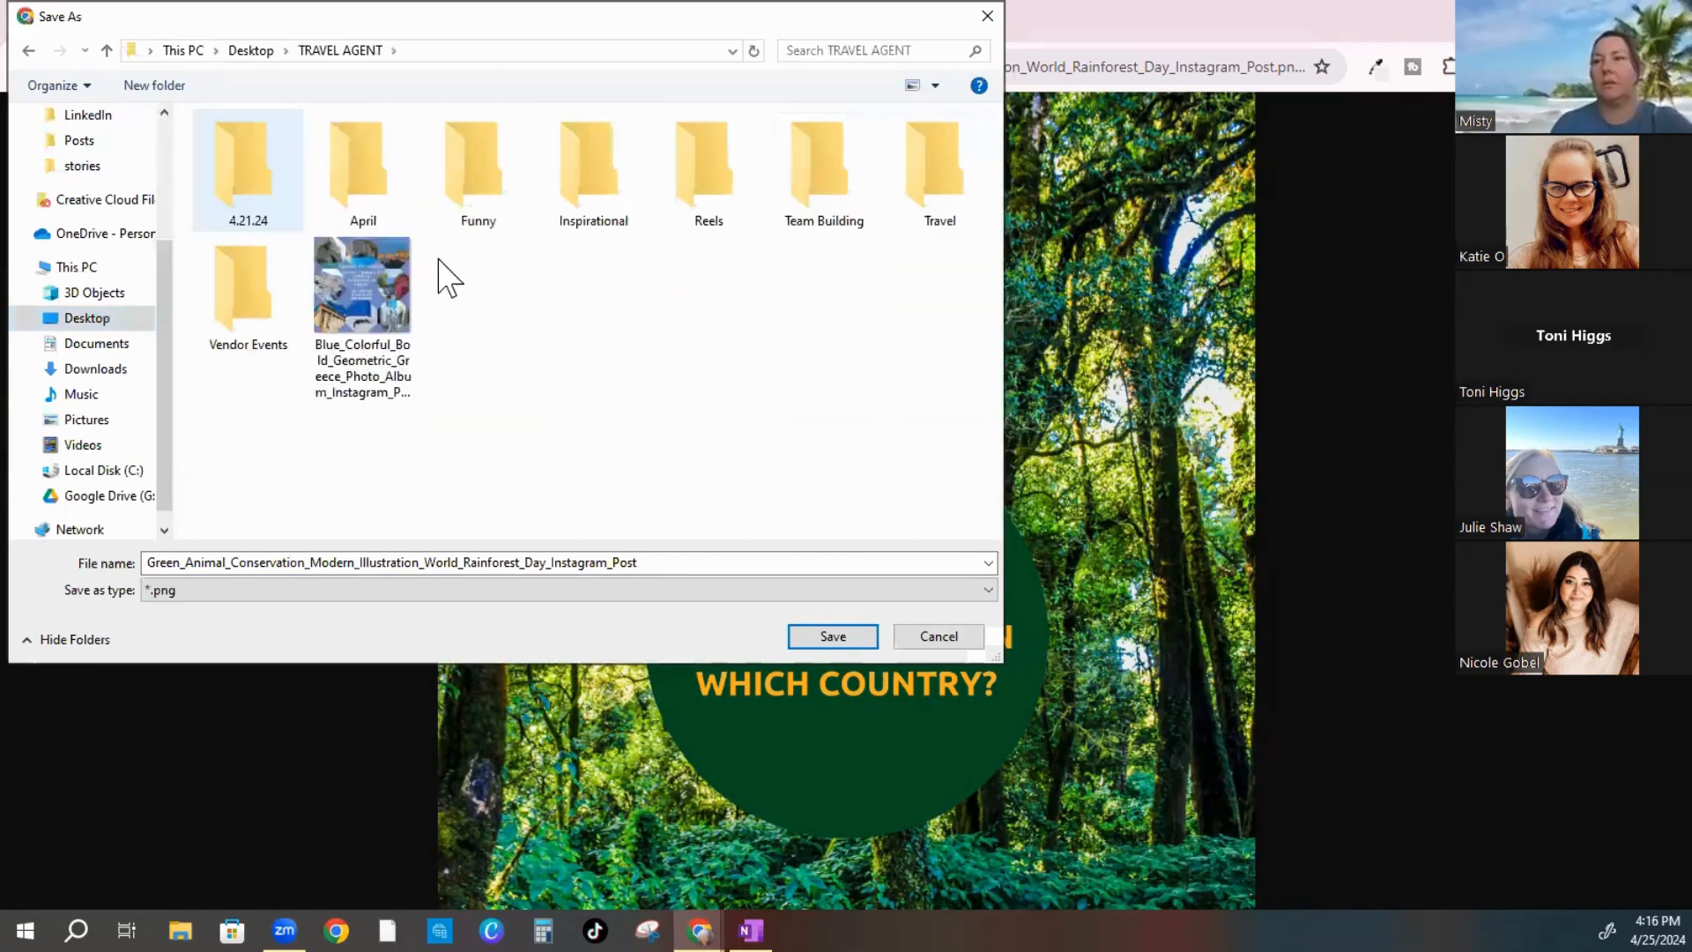
Create a 4.25.24 folder inside ADS and save the rainforest question image into it
{"action": "right_click", "coordinate": [510, 282]}
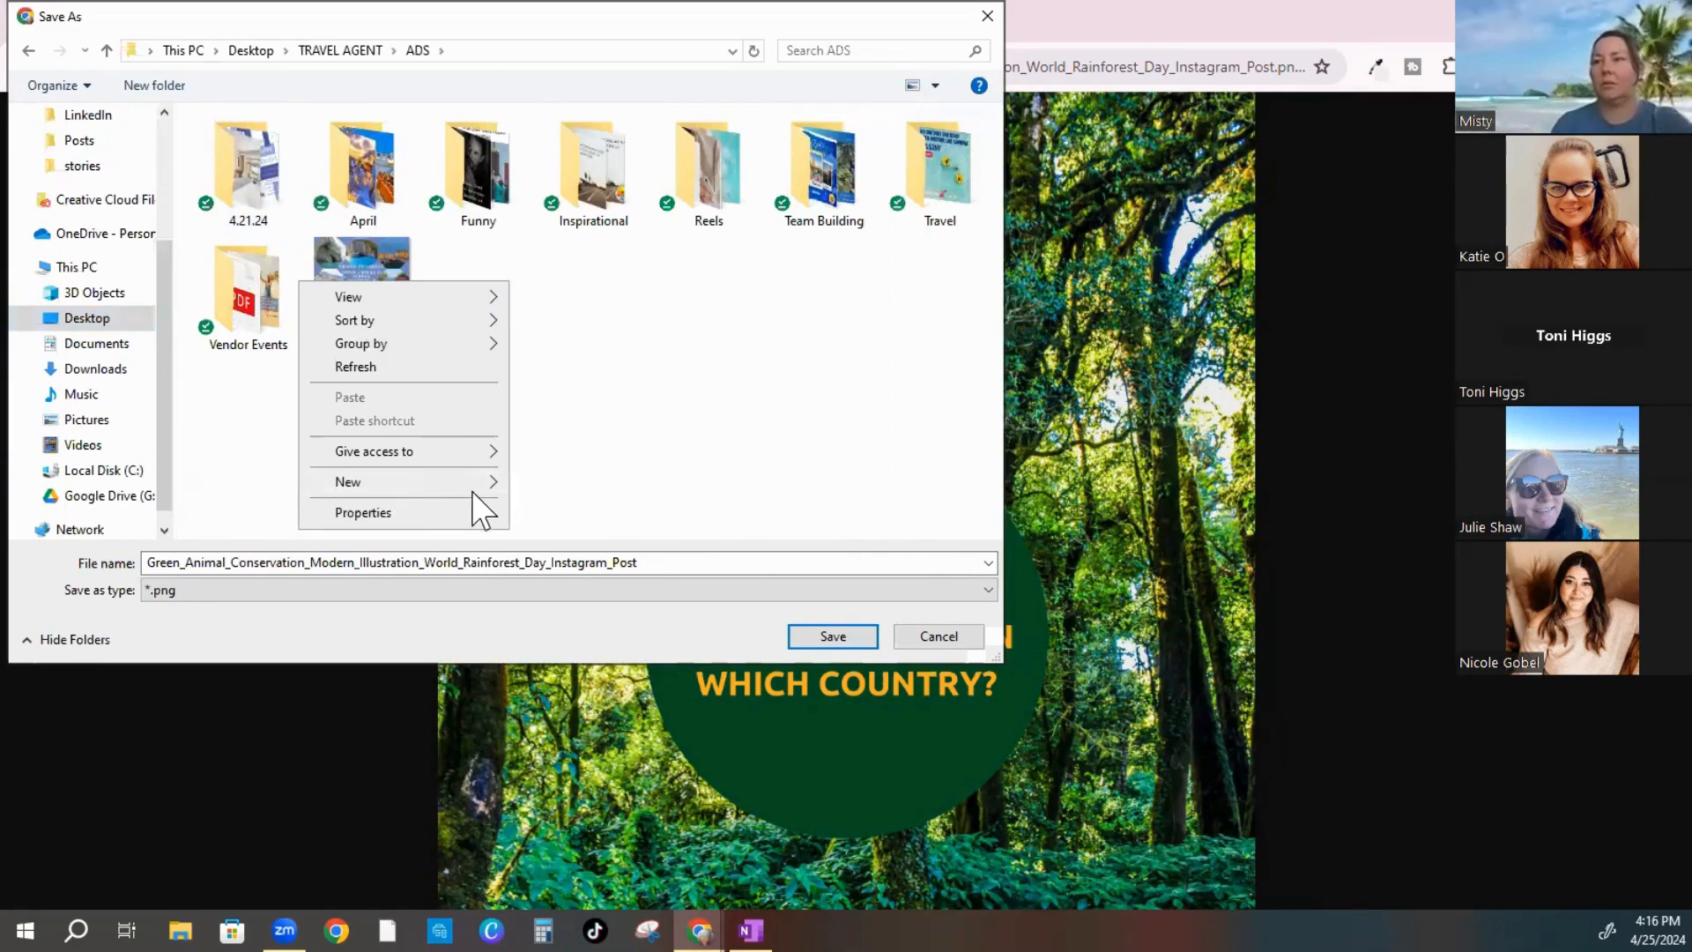
{"action": "mouse_move", "coordinate": [479, 488]}
{"action": "left_click", "coordinate": [565, 483]}
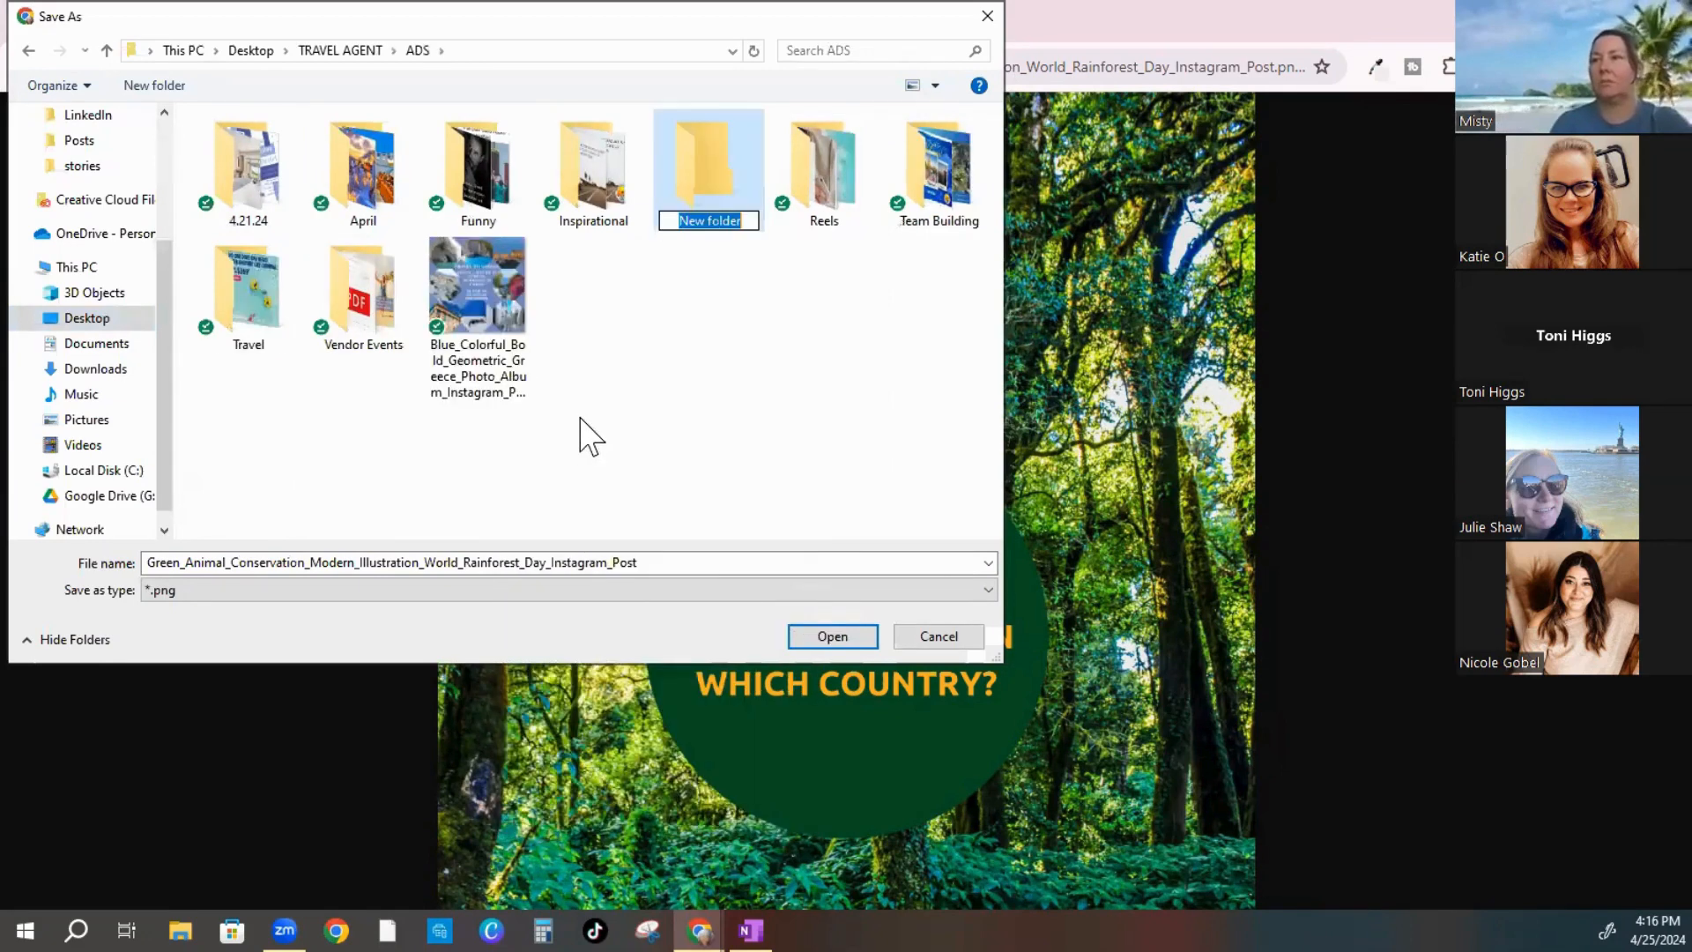
{"action": "type", "text": "4"}
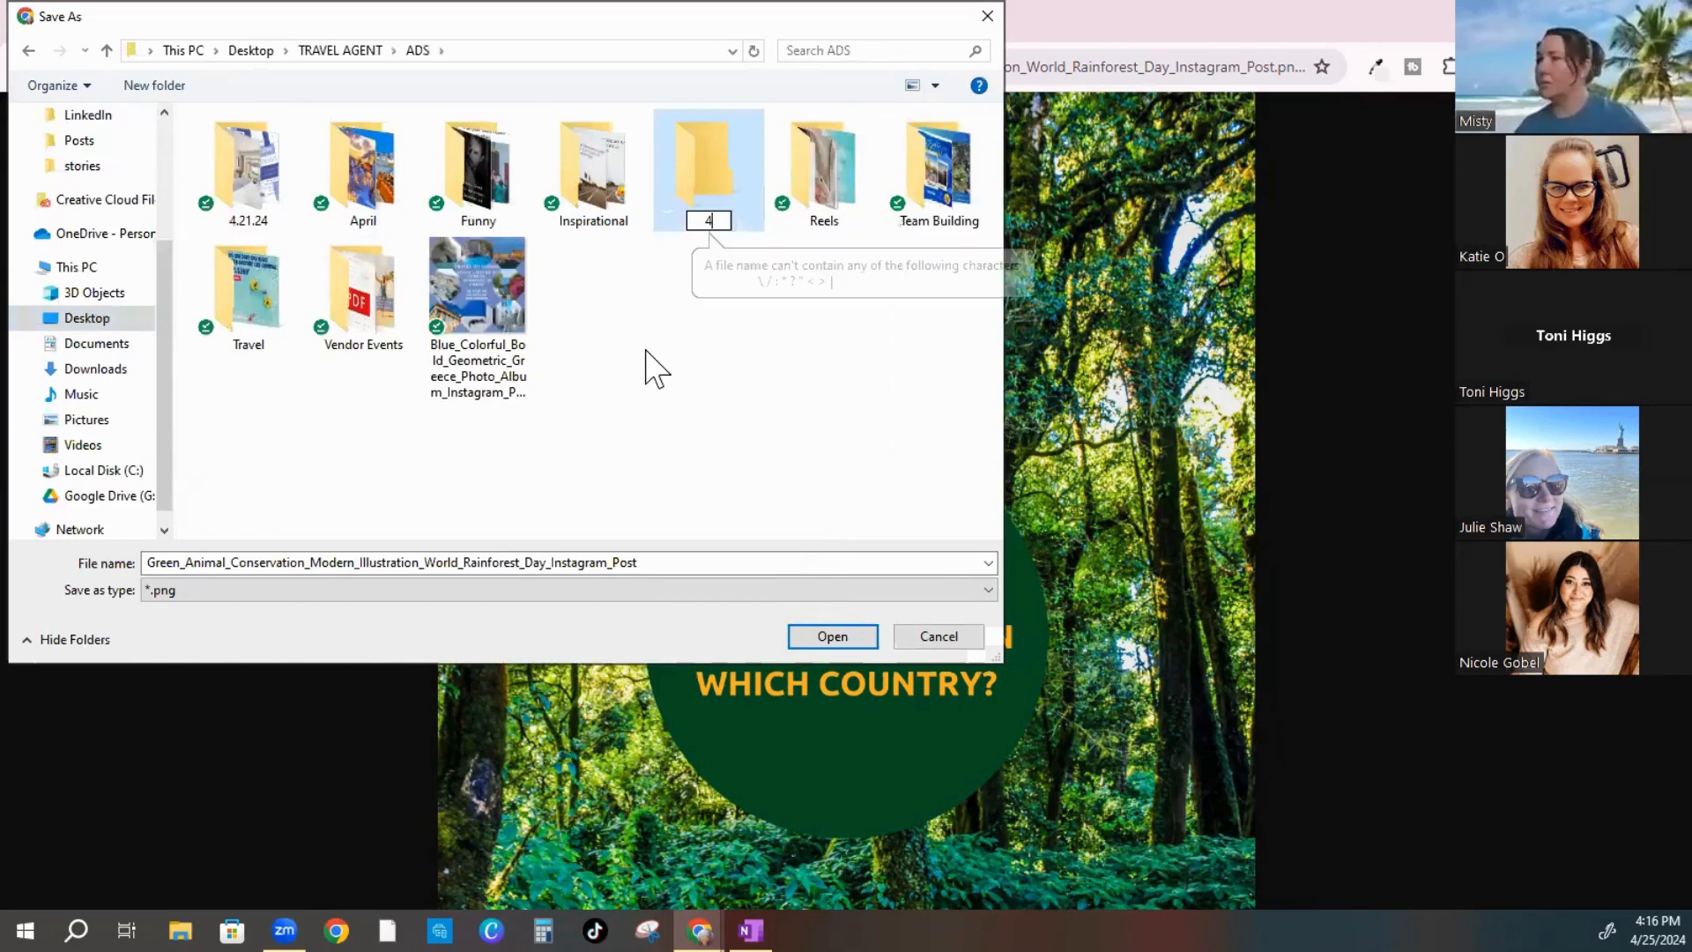
{"action": "type", "text": "/25"}
{"action": "key", "text": "BackSpace"}
{"action": "key", "text": "BackSpace"}
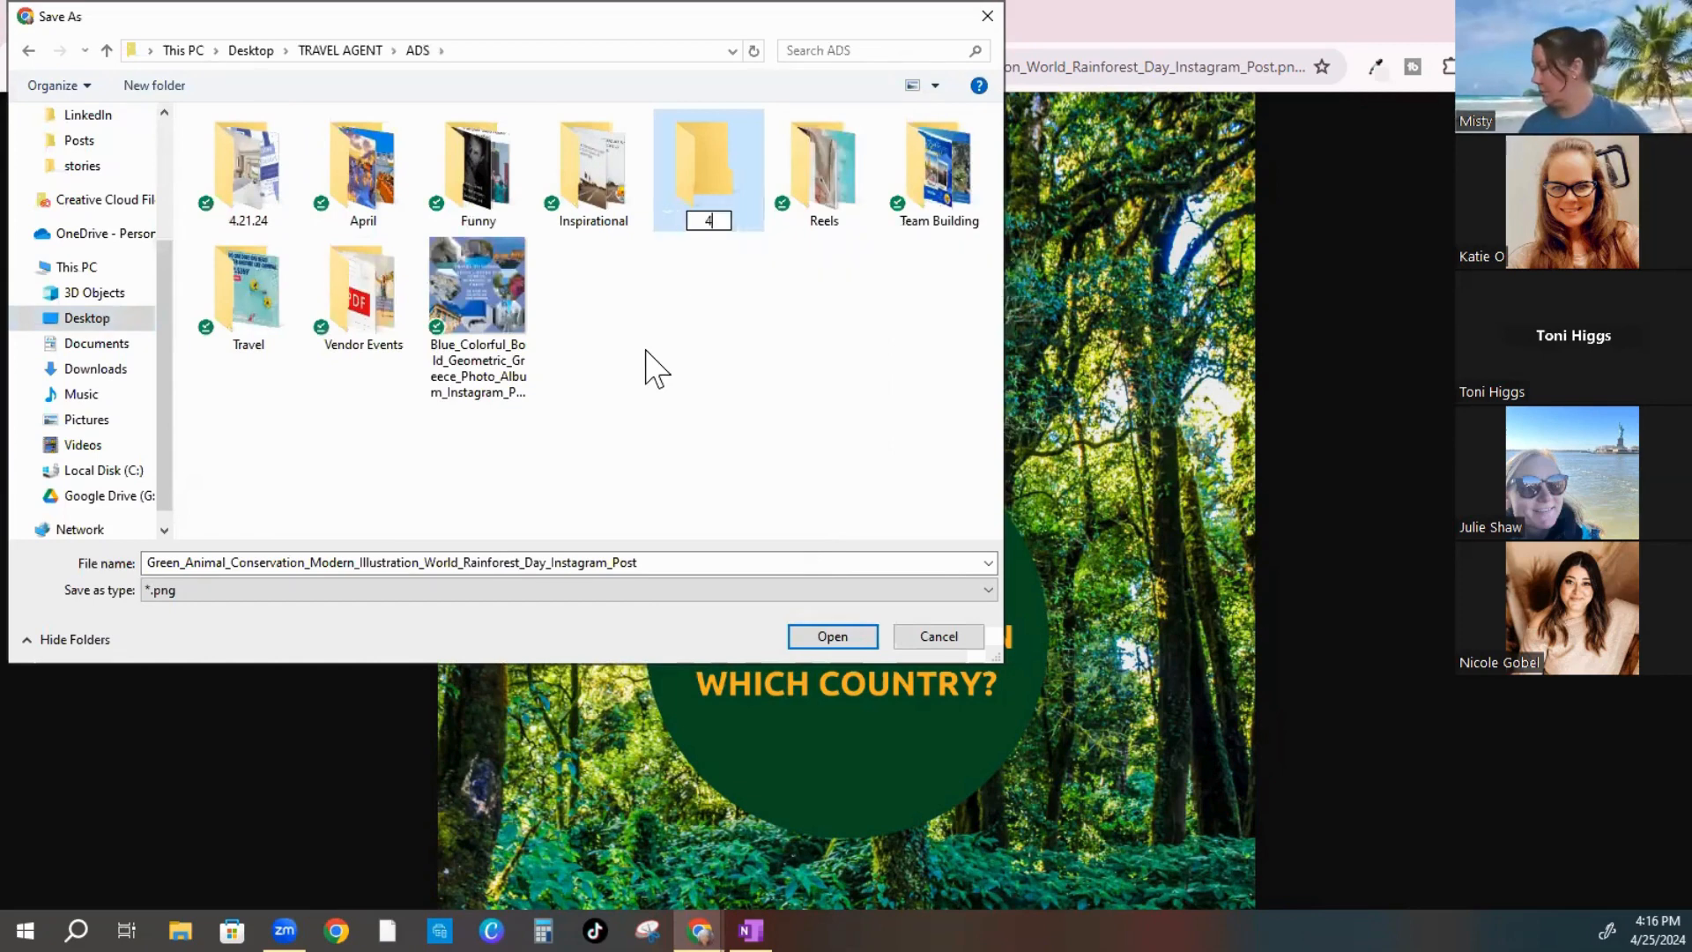
{"action": "type", "text": ".25.2"}
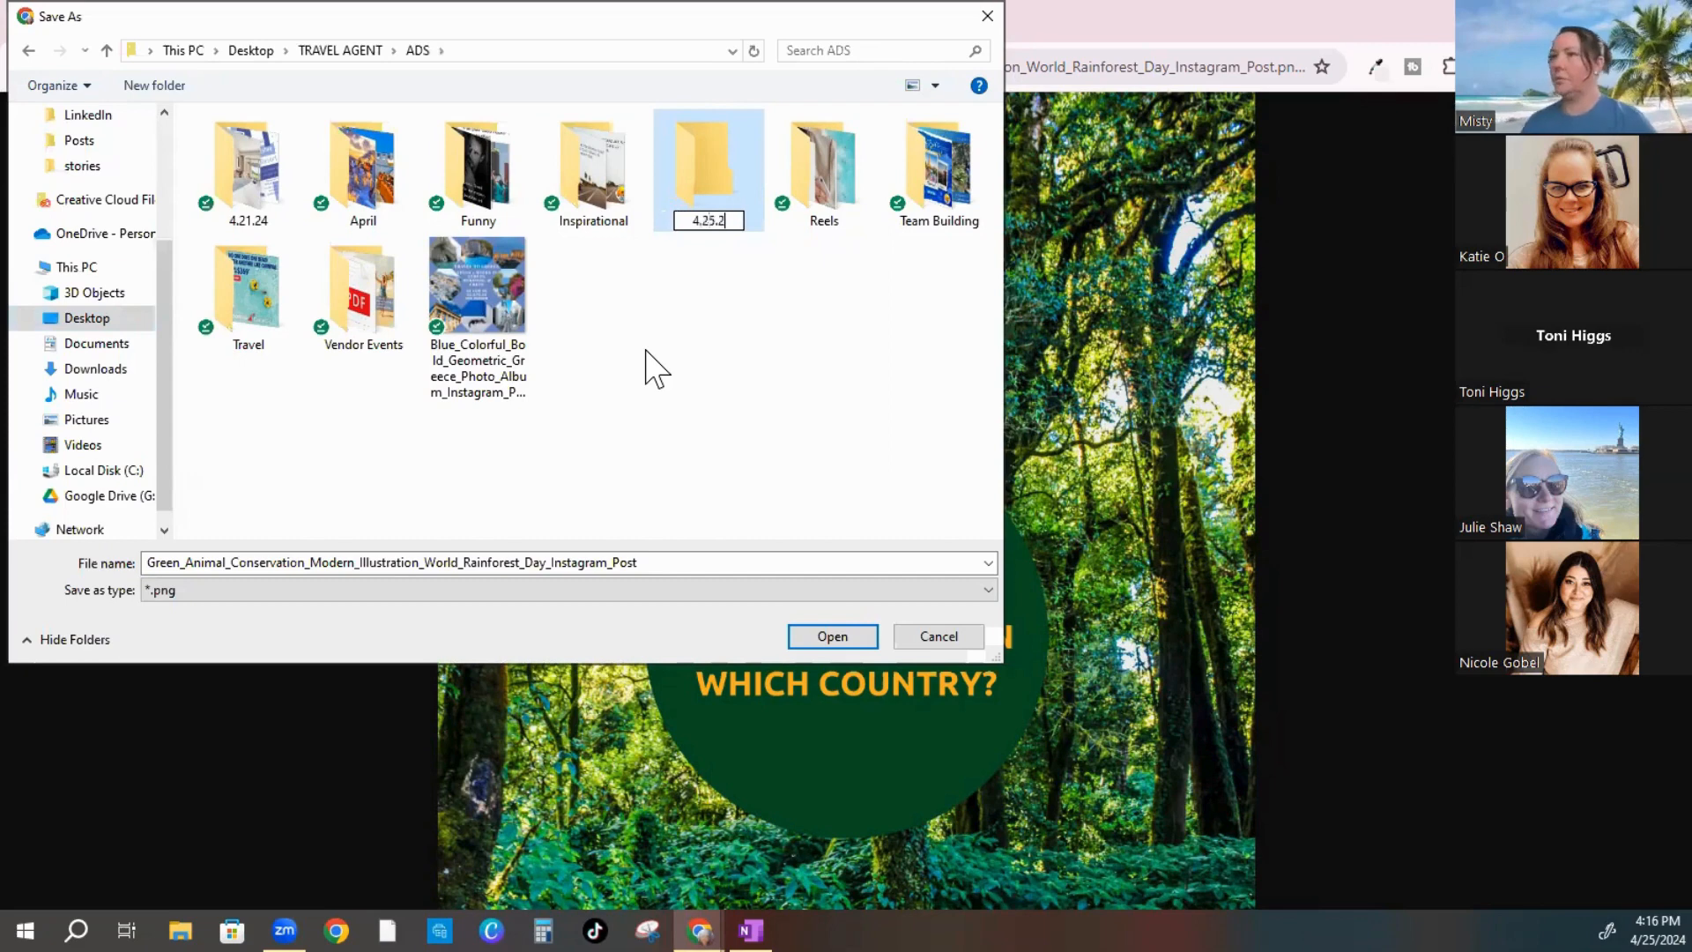
{"action": "type", "text": "4"}
{"action": "key", "text": "Return"}
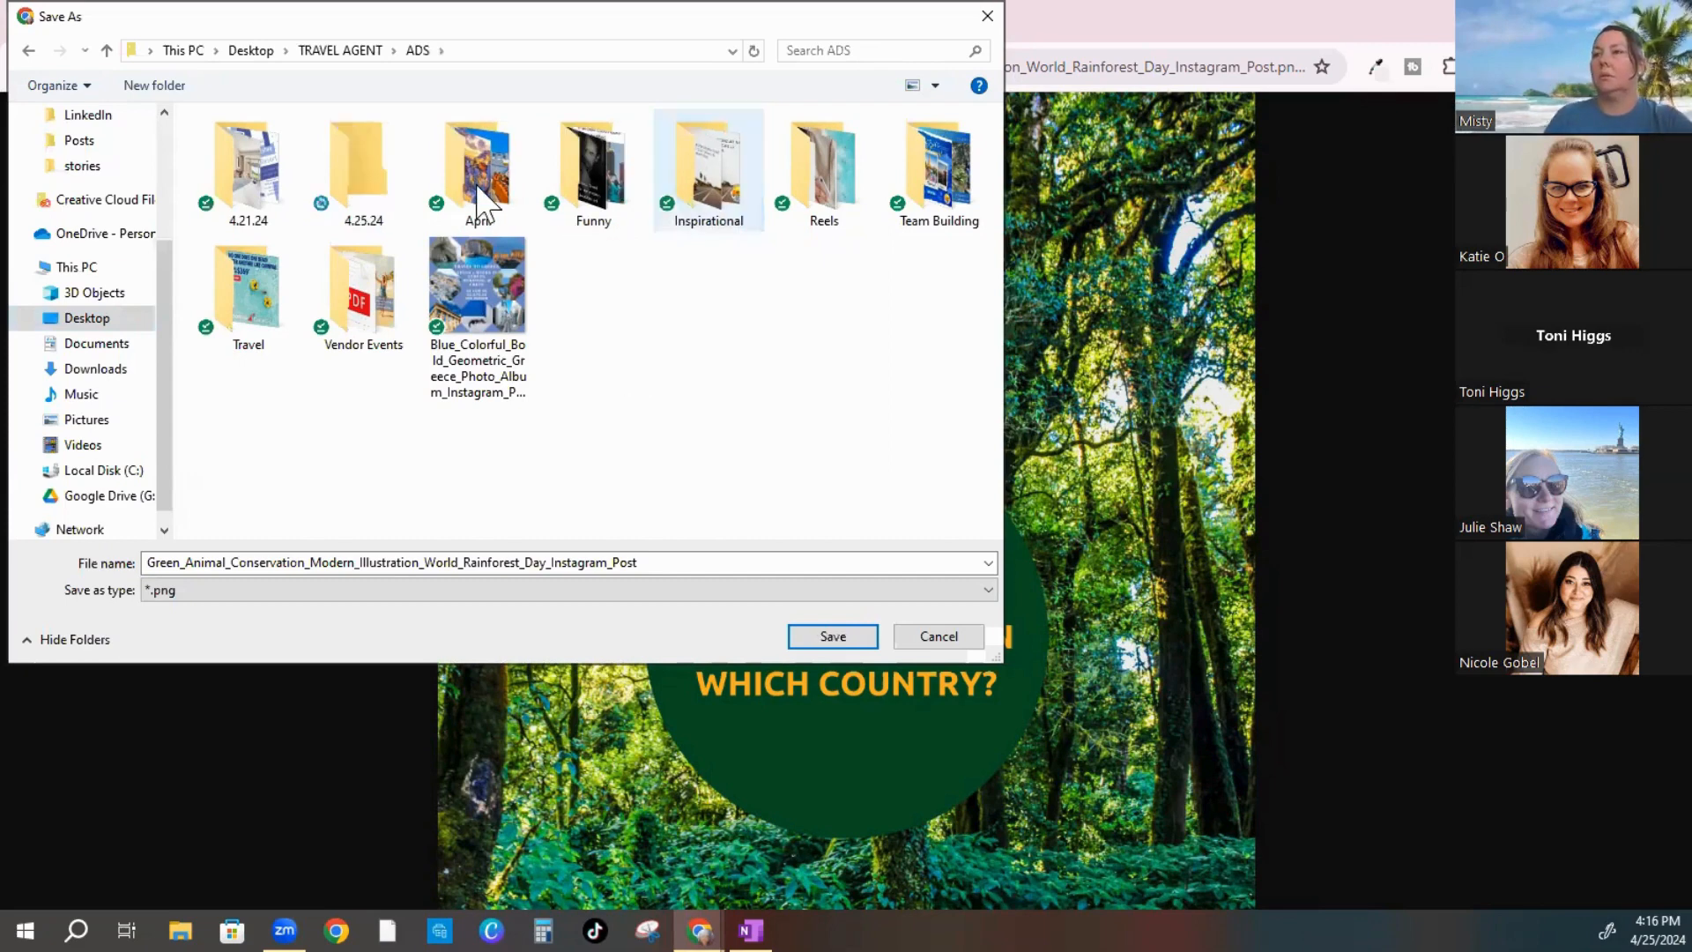
{"action": "double_click", "coordinate": [379, 185]}
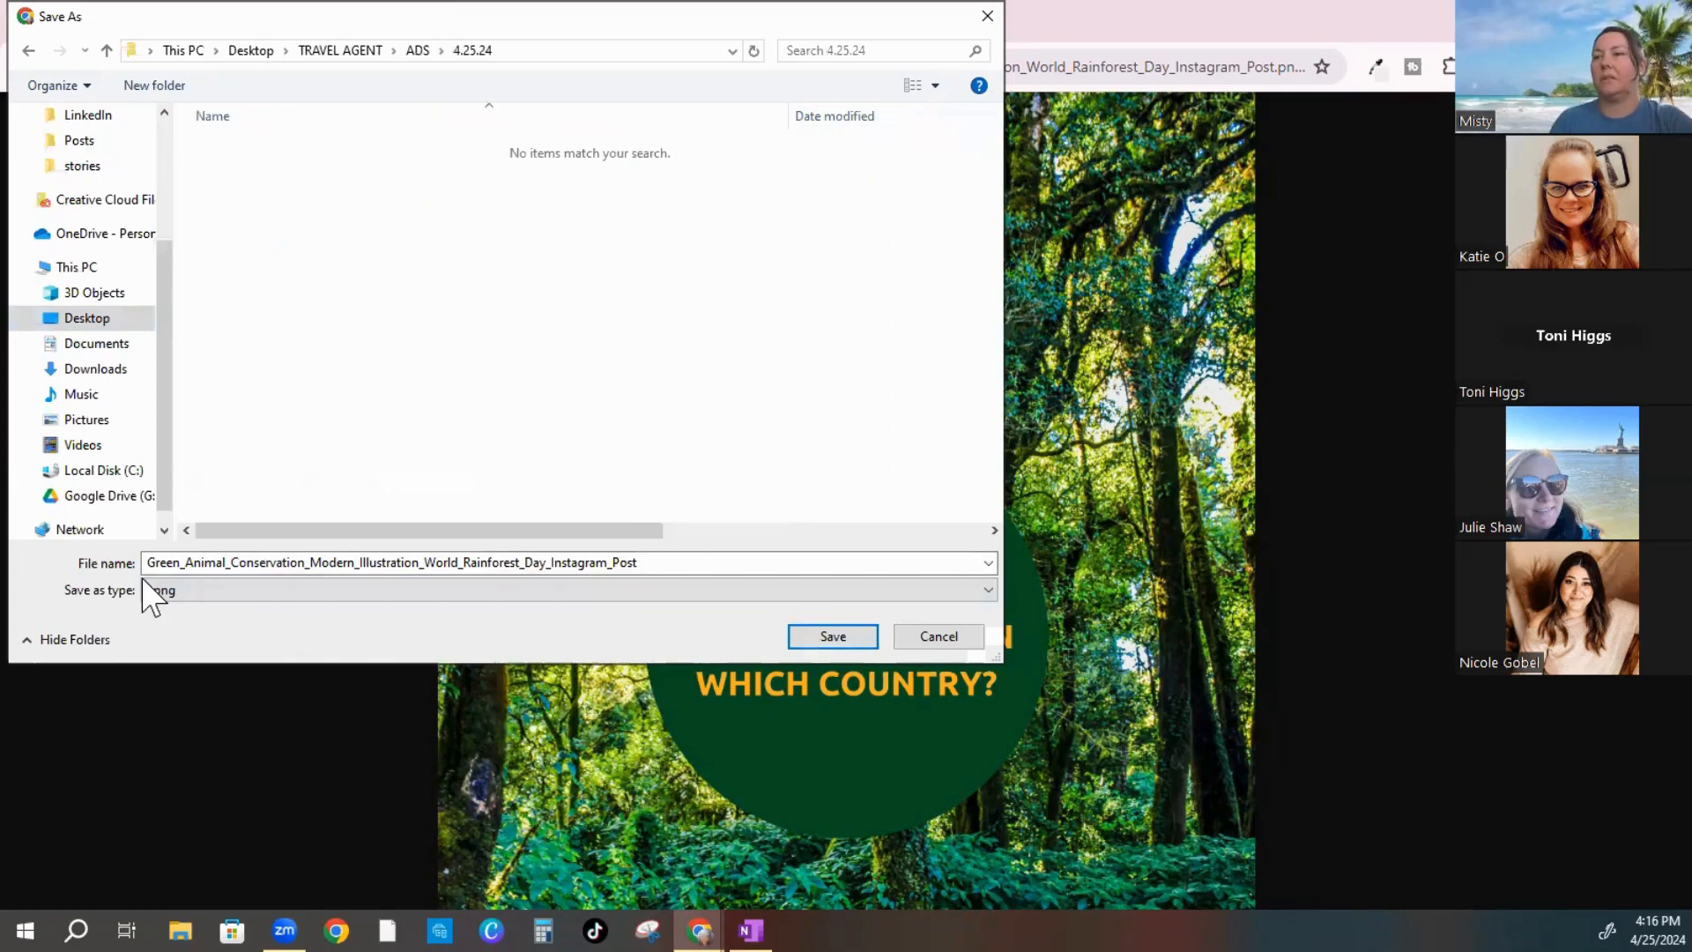
{"action": "left_click", "coordinate": [825, 637]}
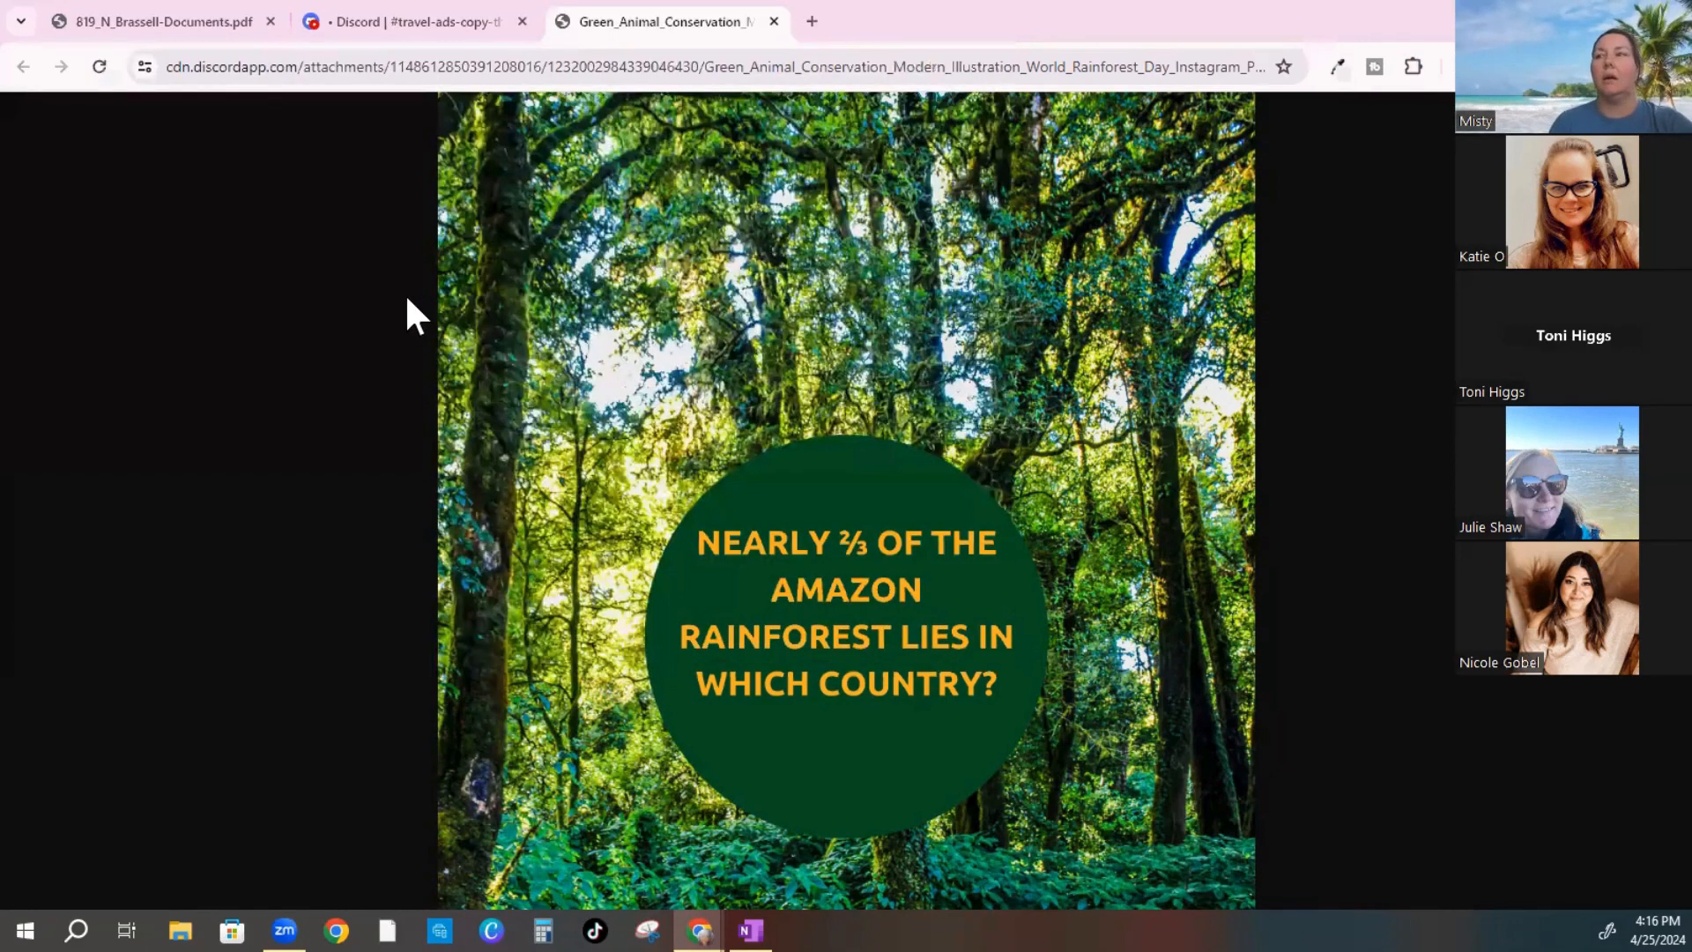
Return to Discord and open the 'Nearly ⅔ of the Amazon rainforest lies in Brazil' image in a browser tab
{"action": "left_click", "coordinate": [774, 21]}
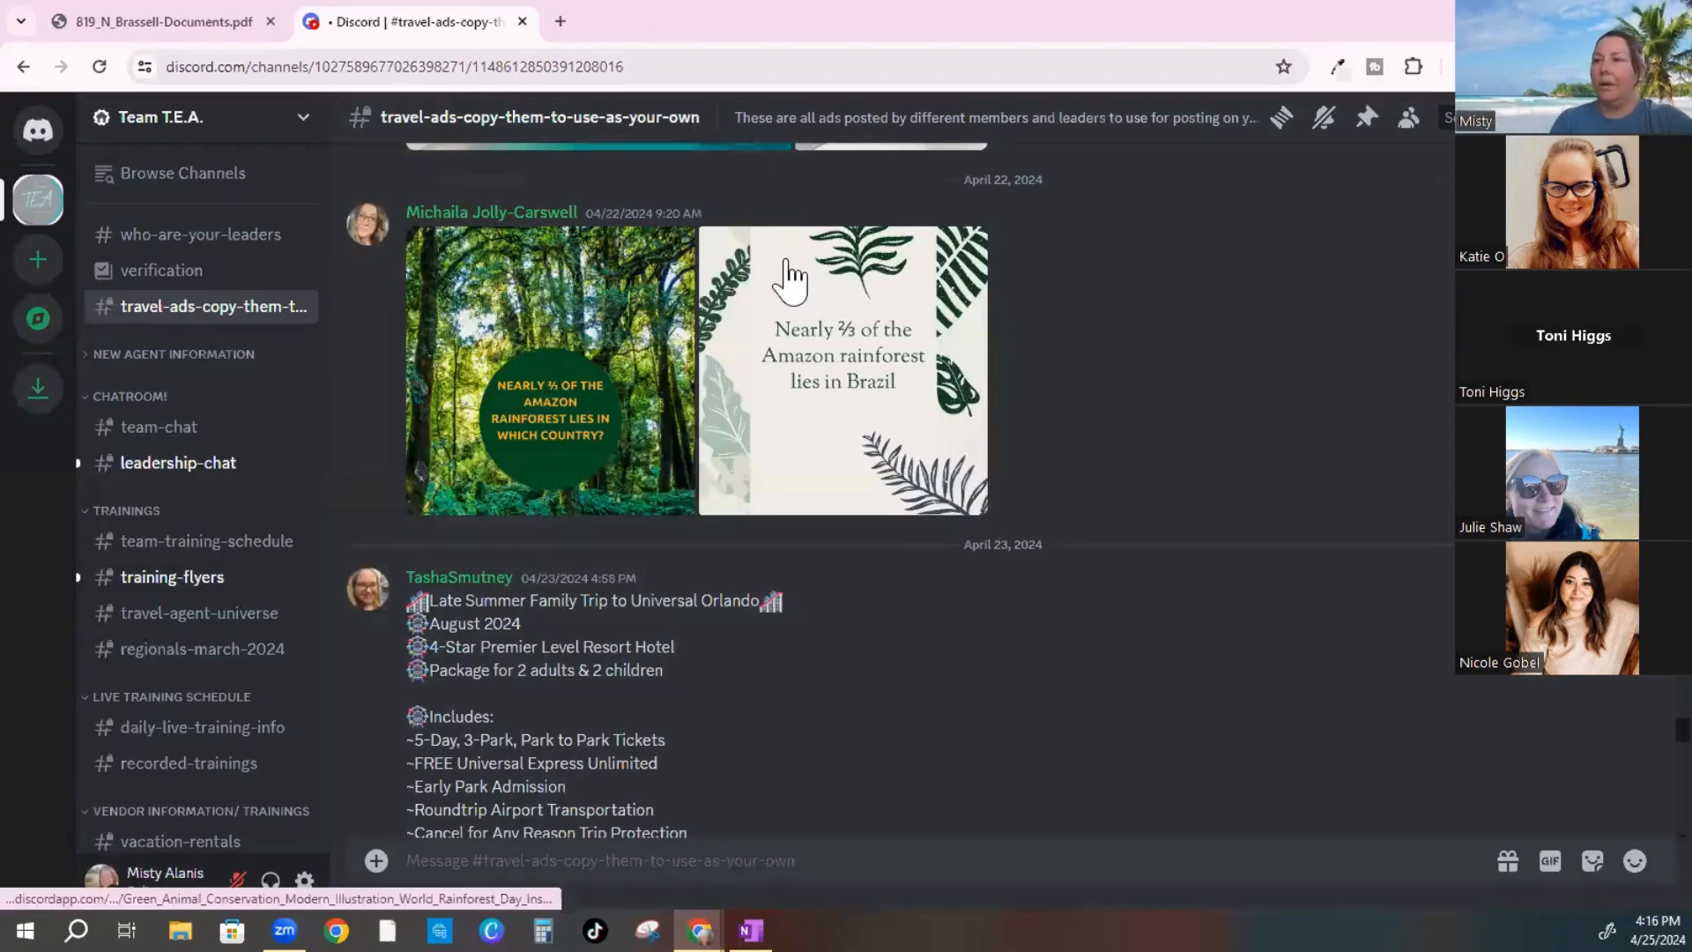
{"action": "left_click", "coordinate": [840, 420]}
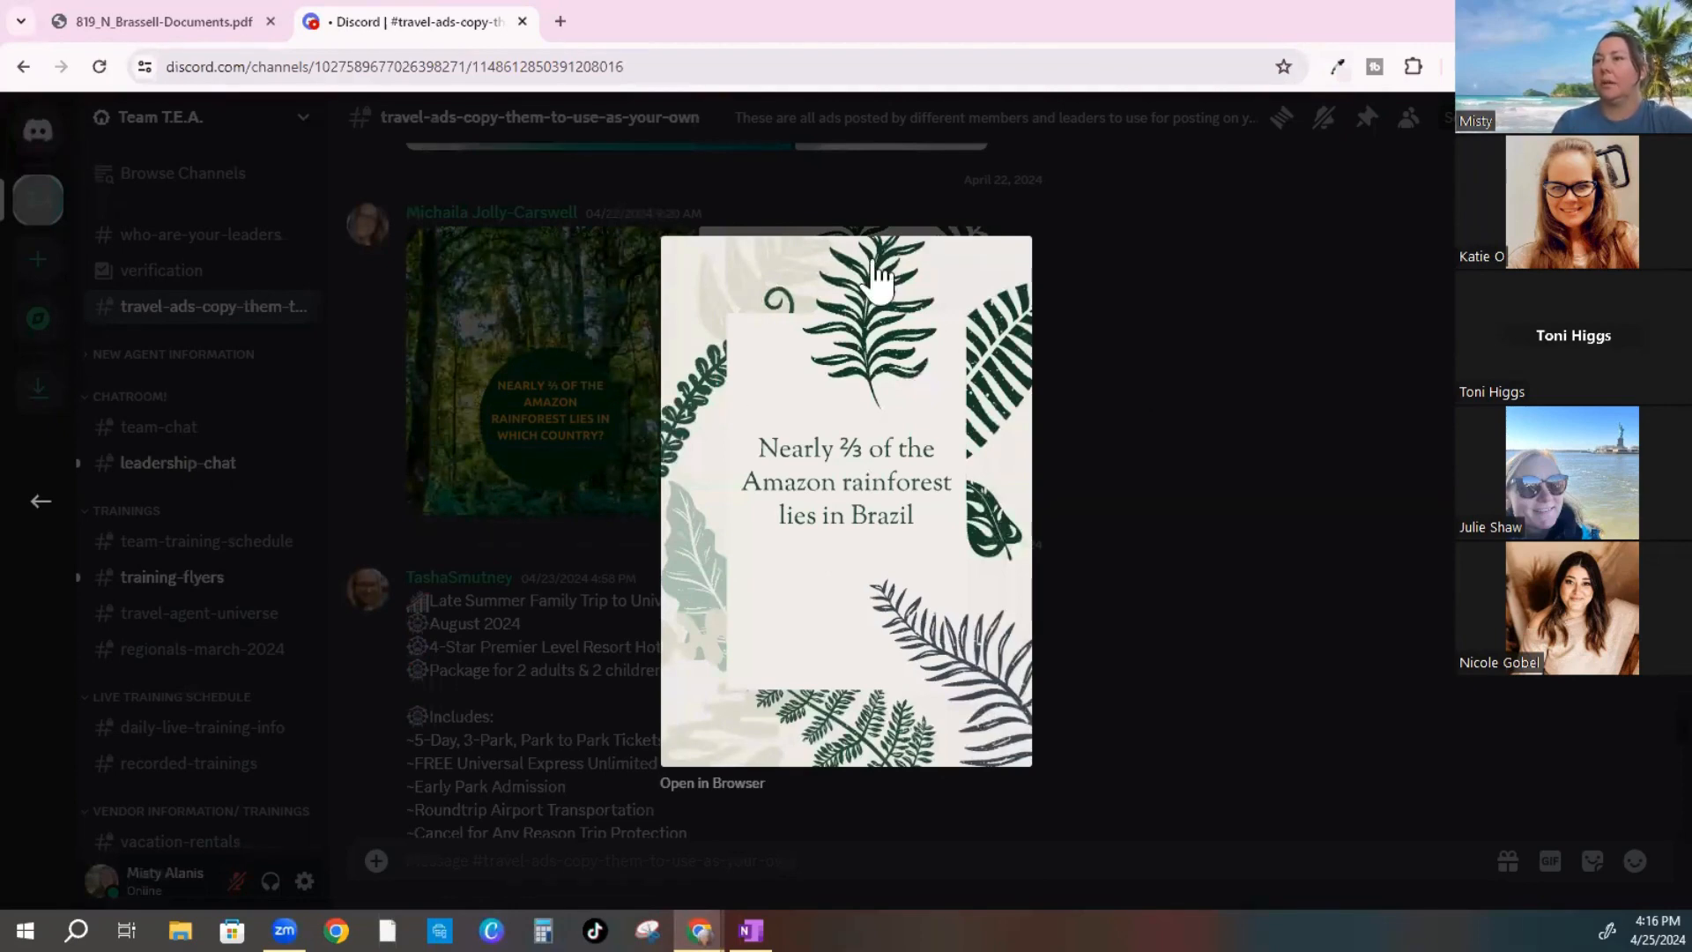
{"action": "left_click", "coordinate": [456, 480]}
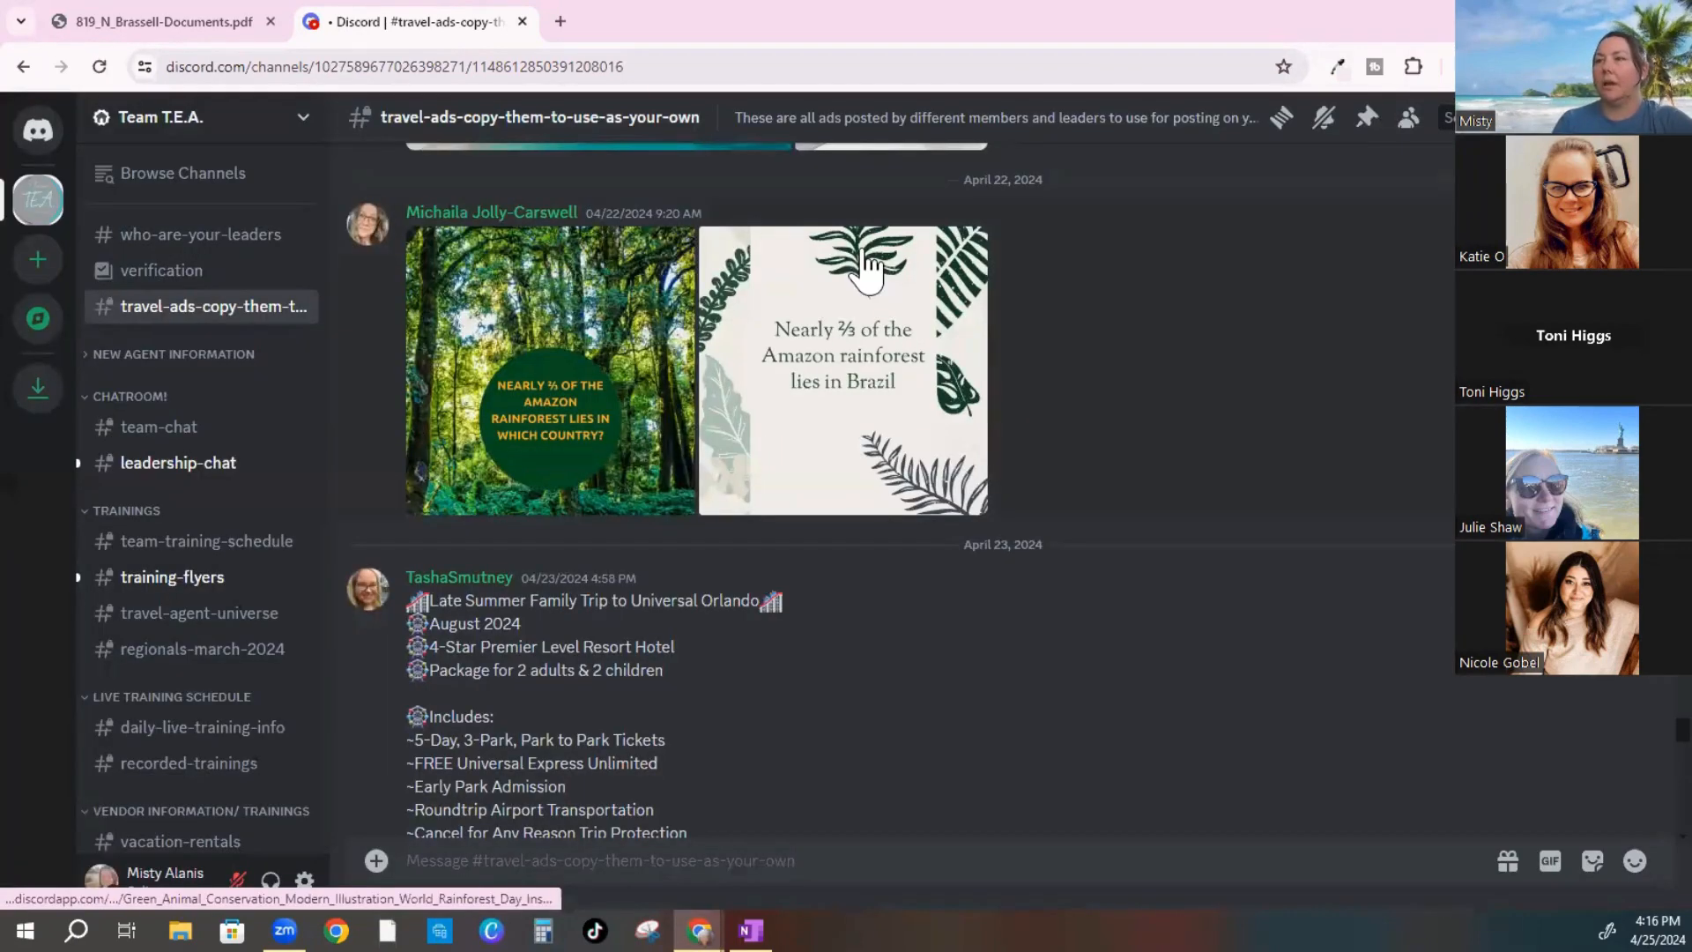
{"action": "left_click", "coordinate": [833, 343]}
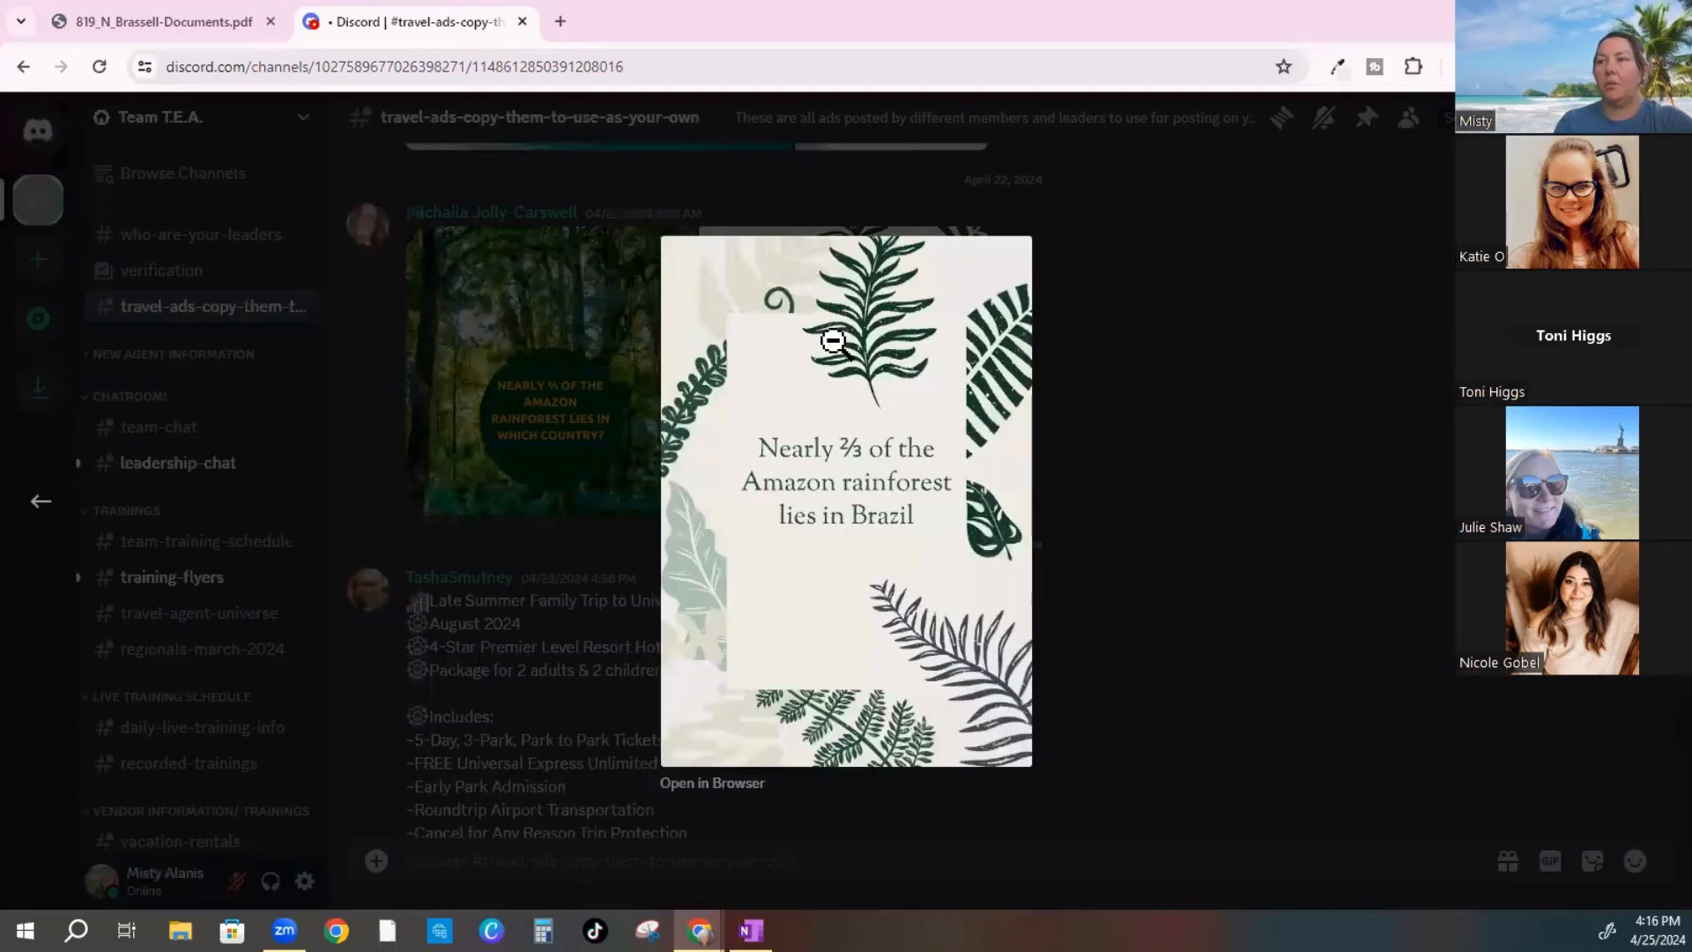
{"action": "left_click", "coordinate": [707, 785]}
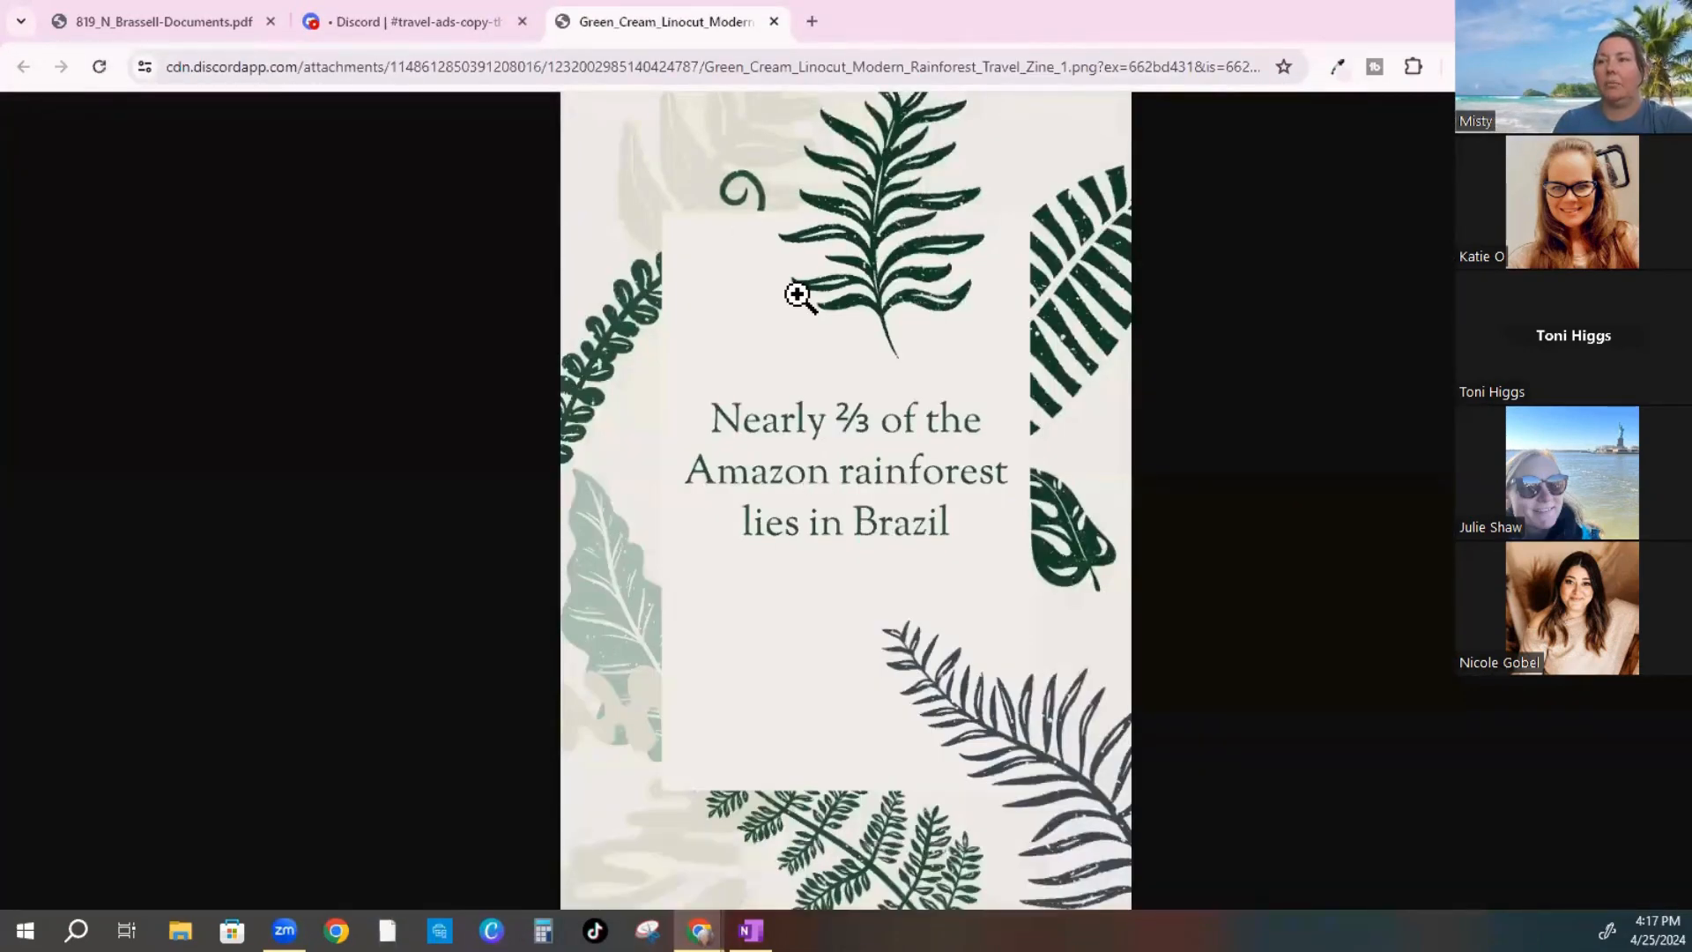
{"action": "right_click", "coordinate": [798, 296]}
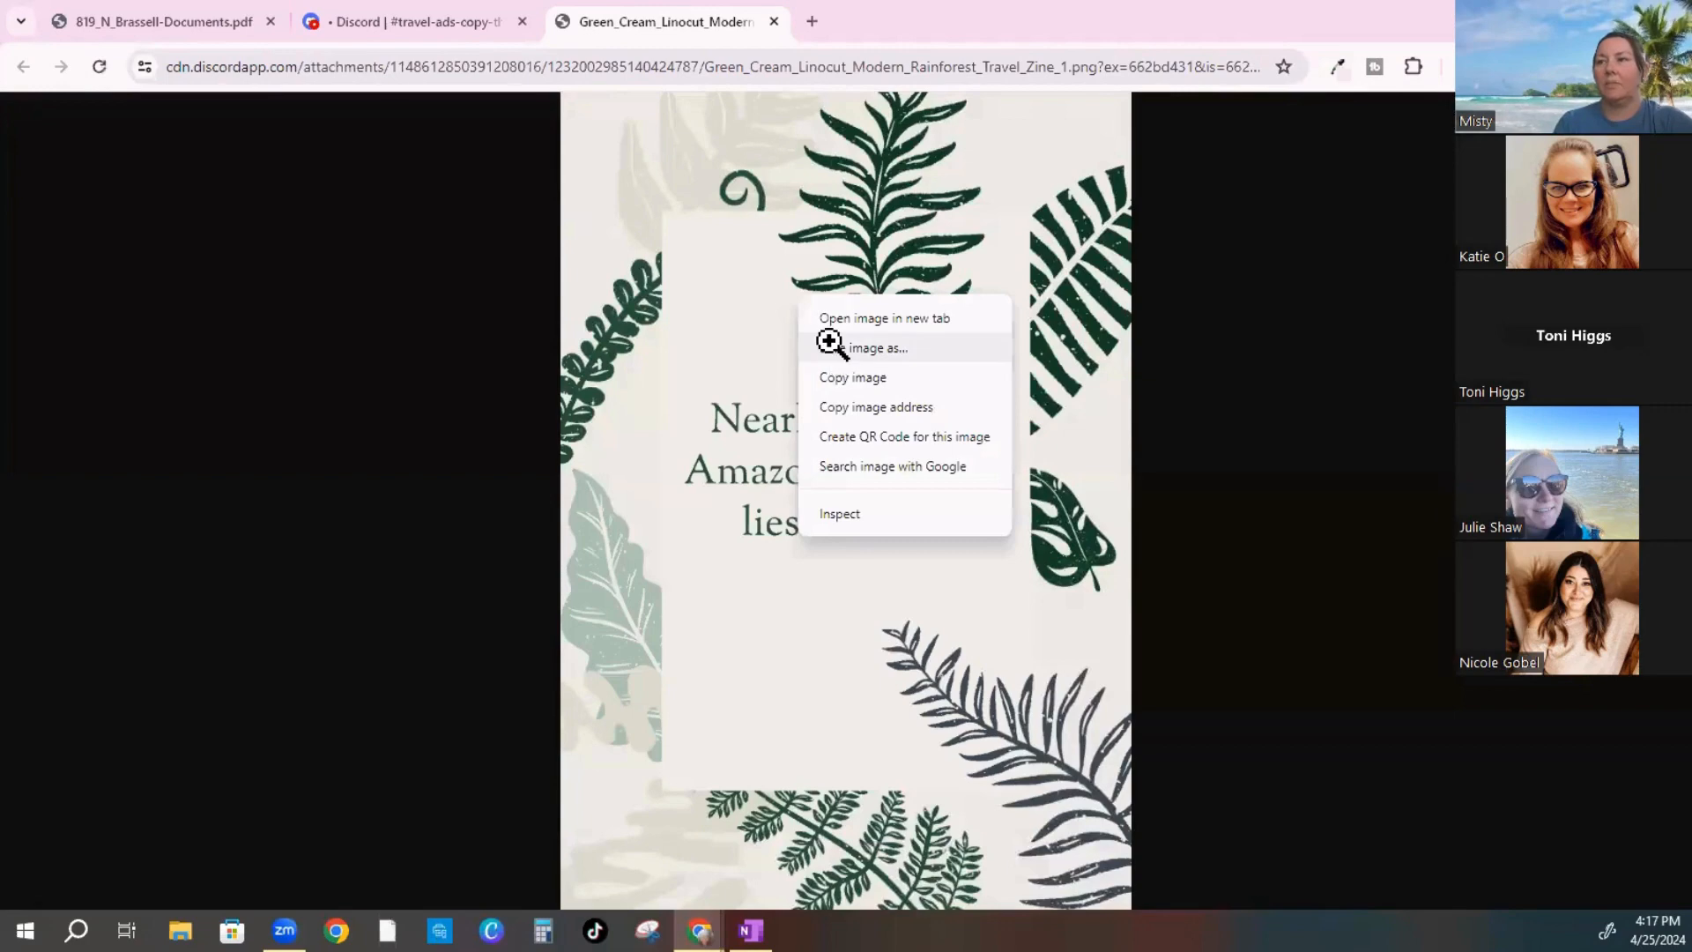
Choose Save image as for the Brazil answer image and browse to the Desktop
{"action": "left_click", "coordinate": [830, 347]}
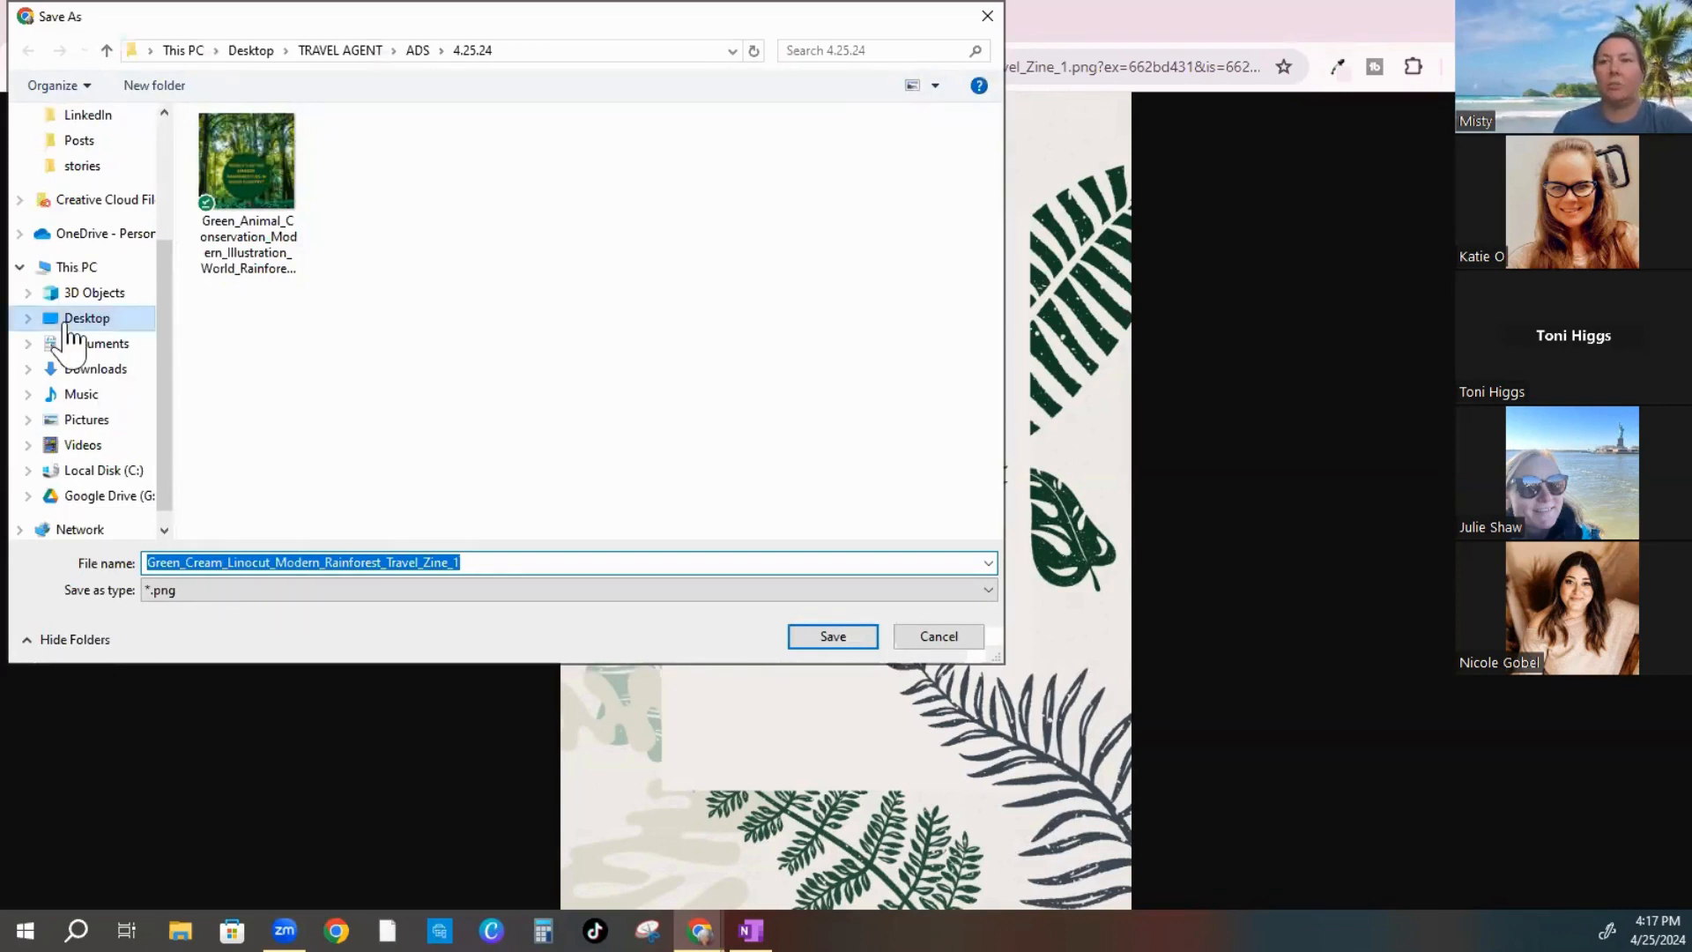
{"action": "left_click", "coordinate": [69, 323]}
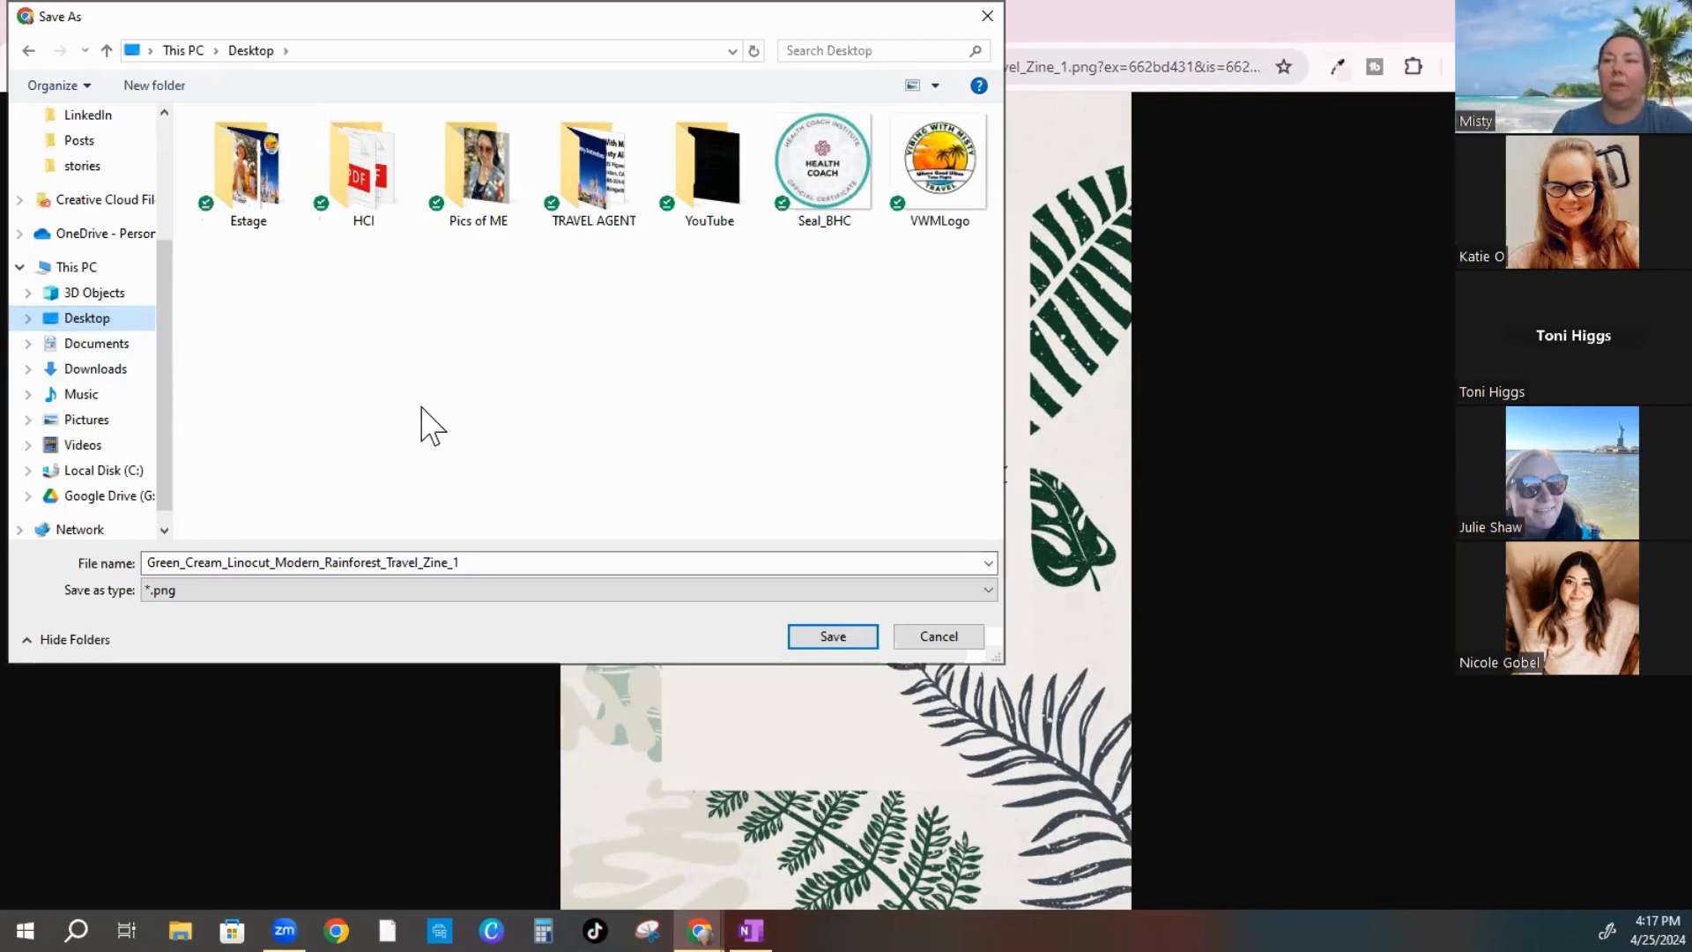
{"action": "right_click", "coordinate": [421, 309]}
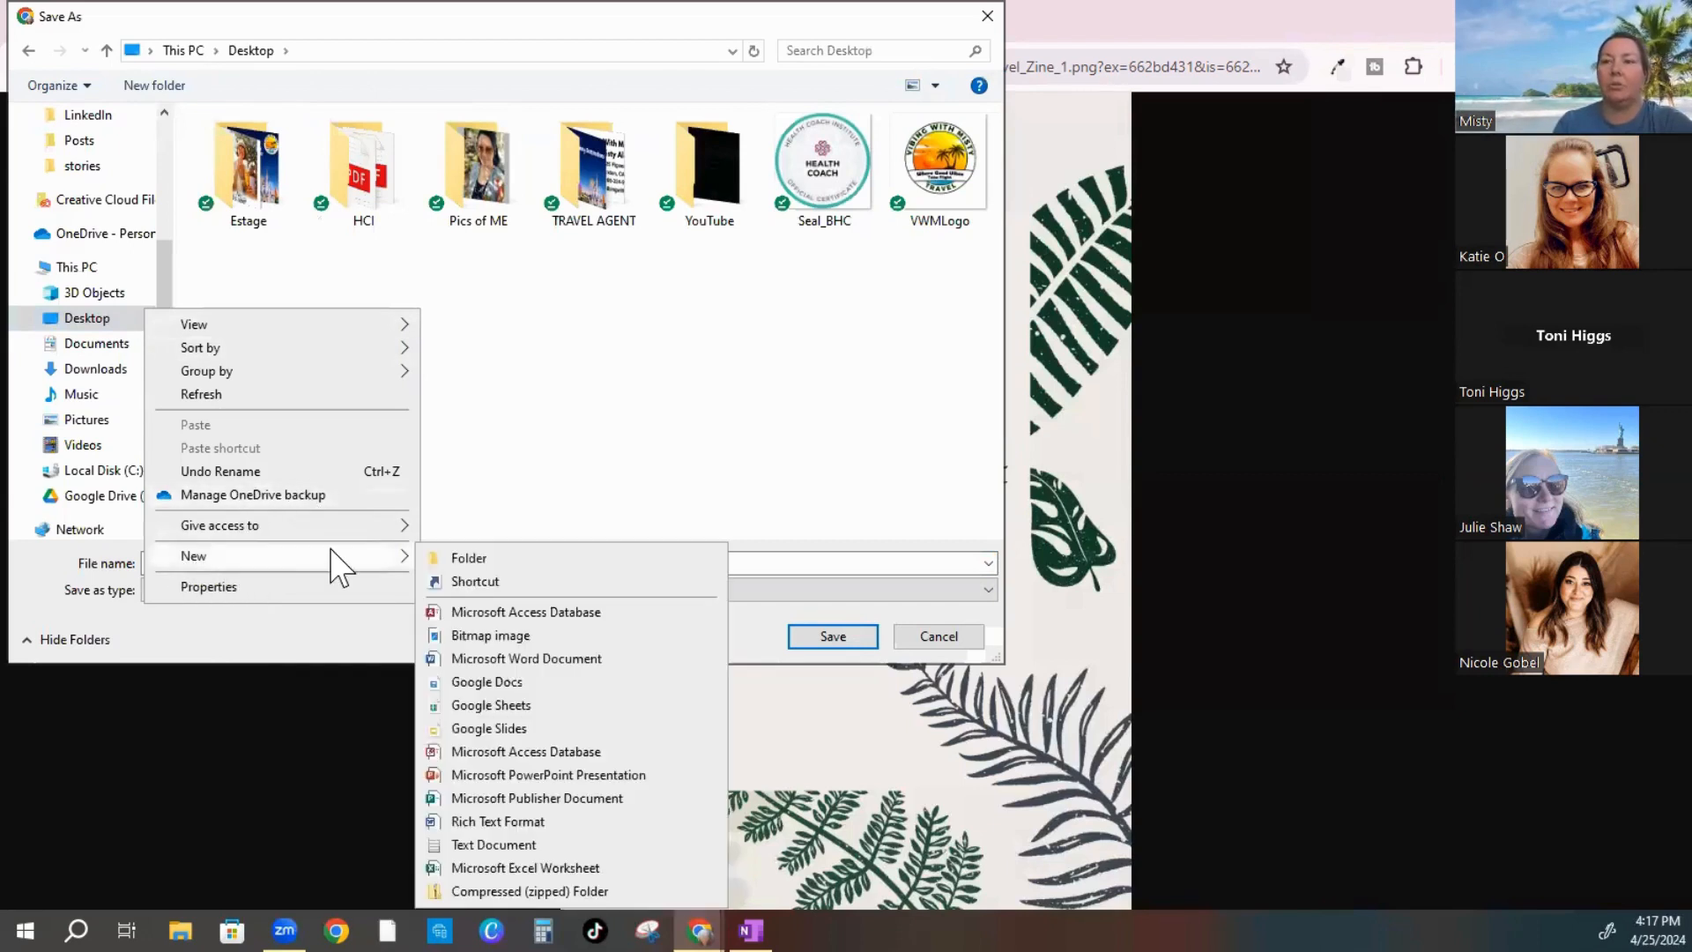
{"action": "mouse_move", "coordinate": [405, 557]}
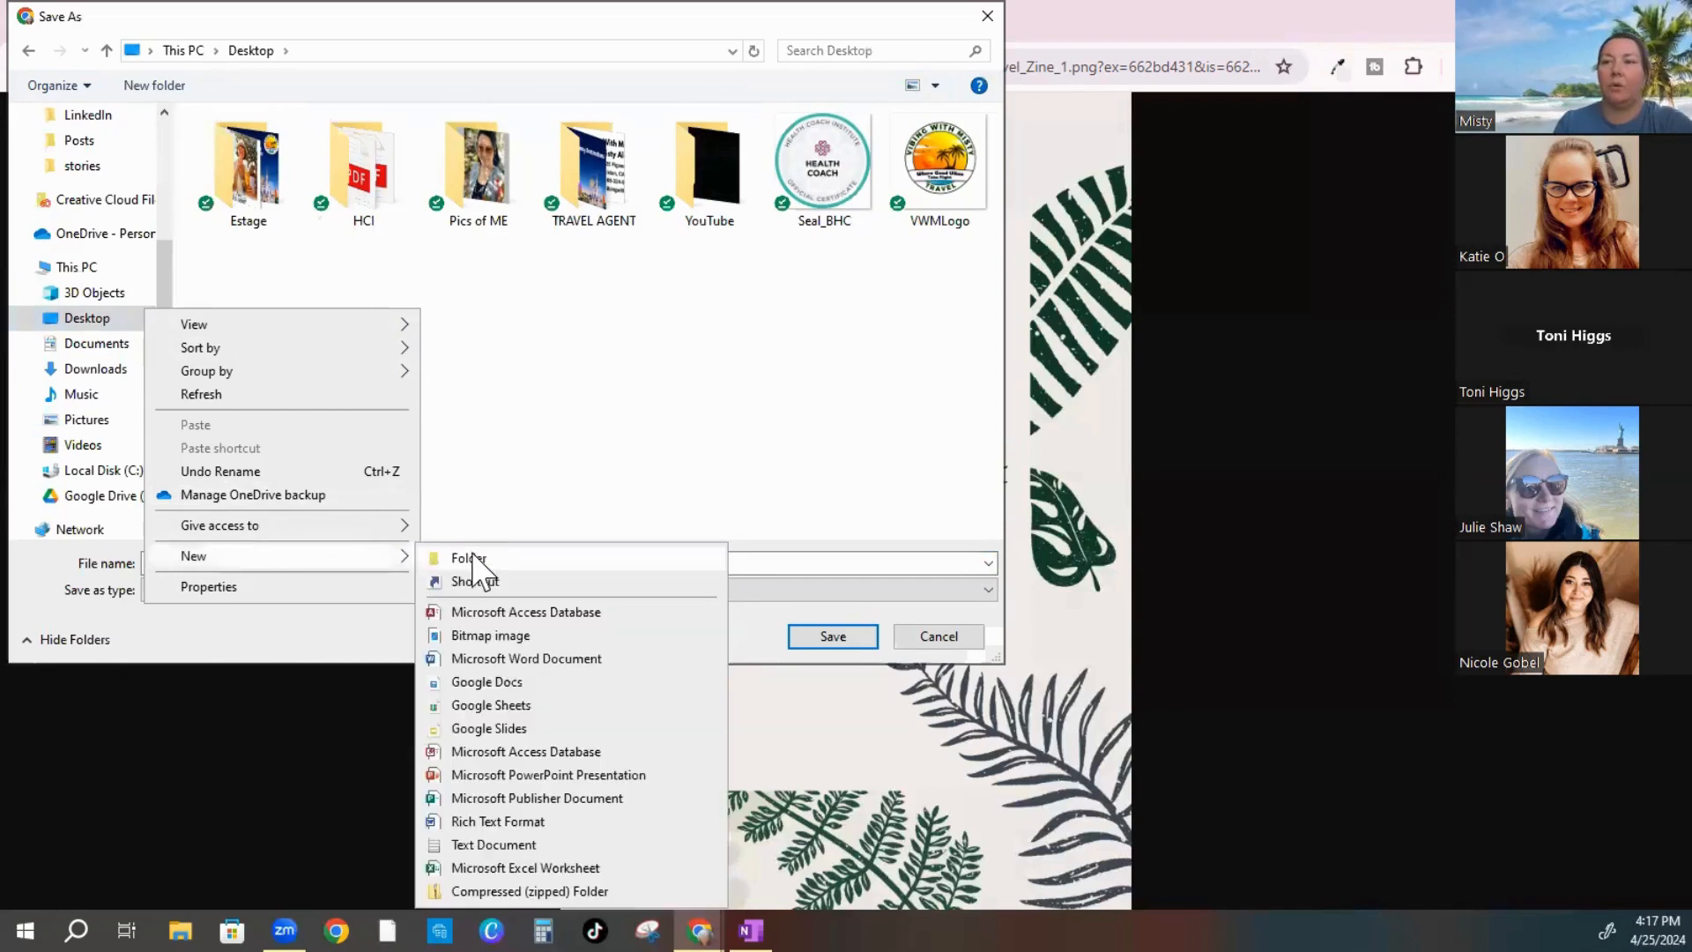
{"action": "left_click", "coordinate": [474, 557]}
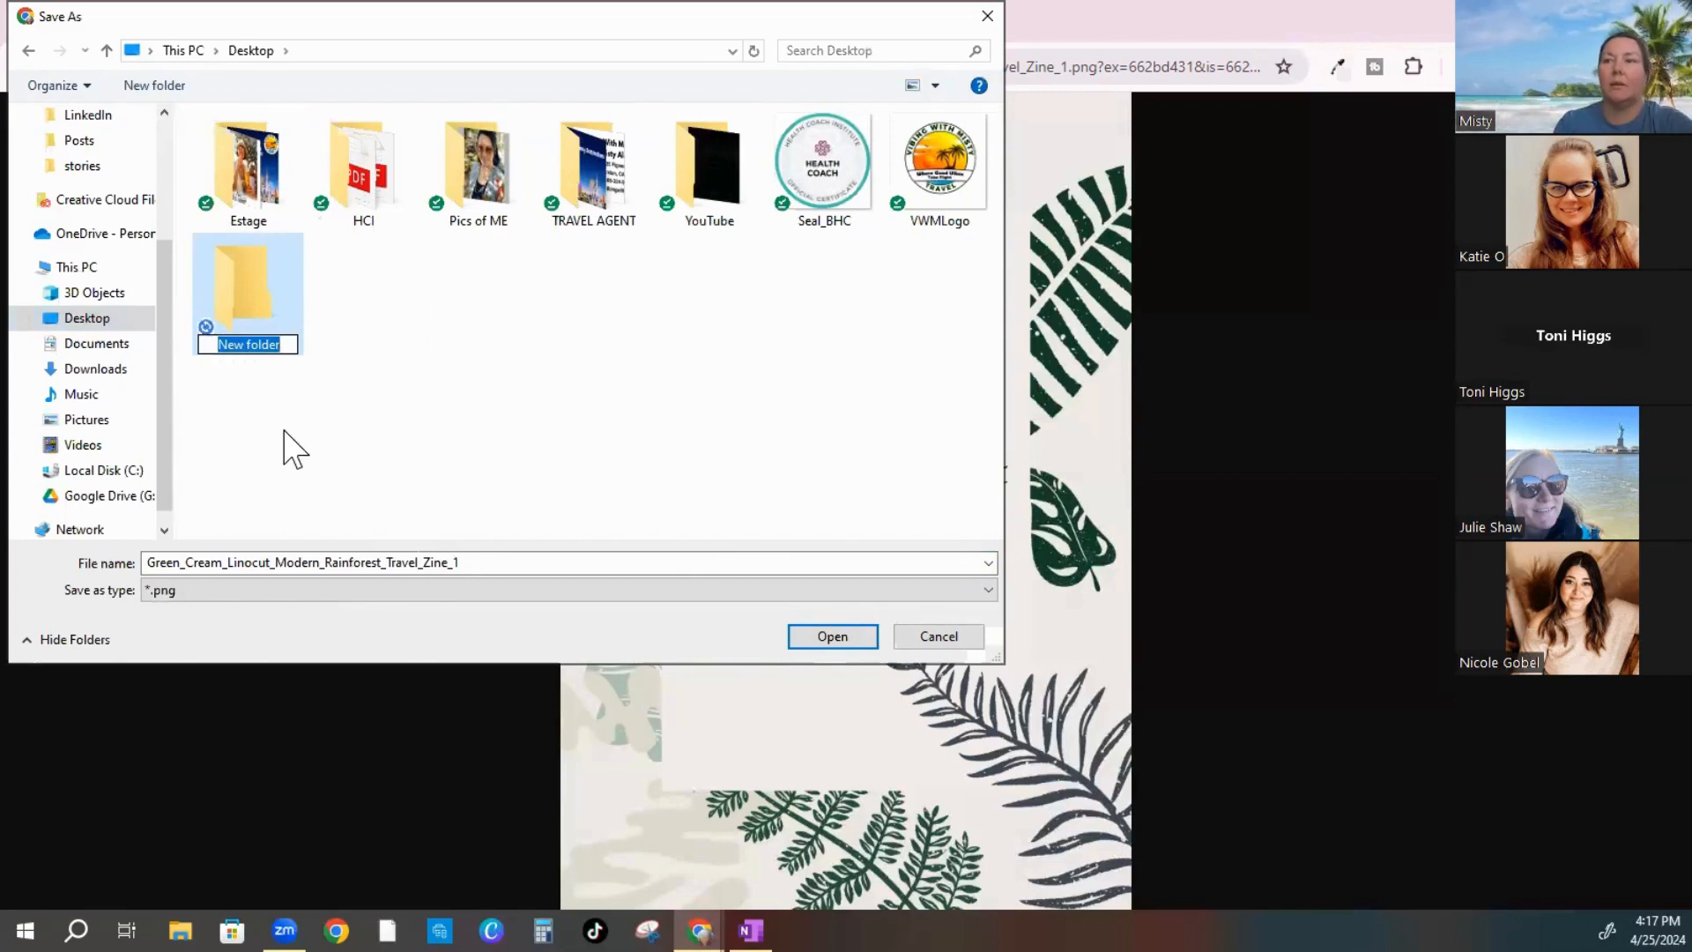
{"action": "left_click", "coordinate": [298, 435]}
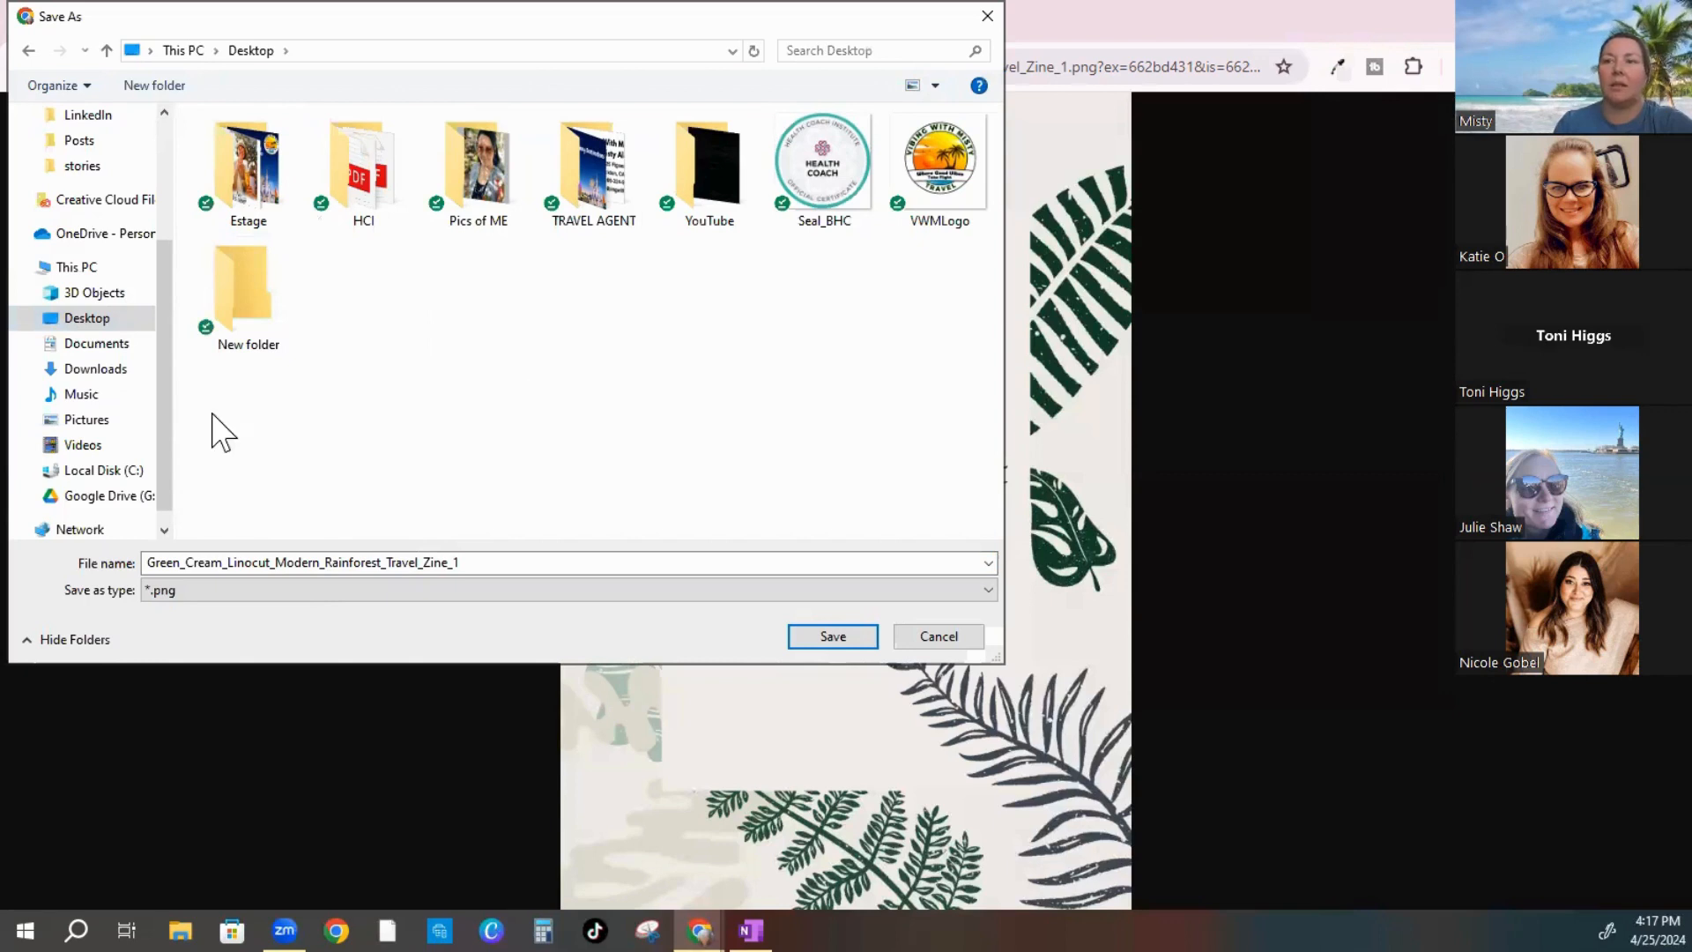
{"action": "left_click", "coordinate": [275, 353]}
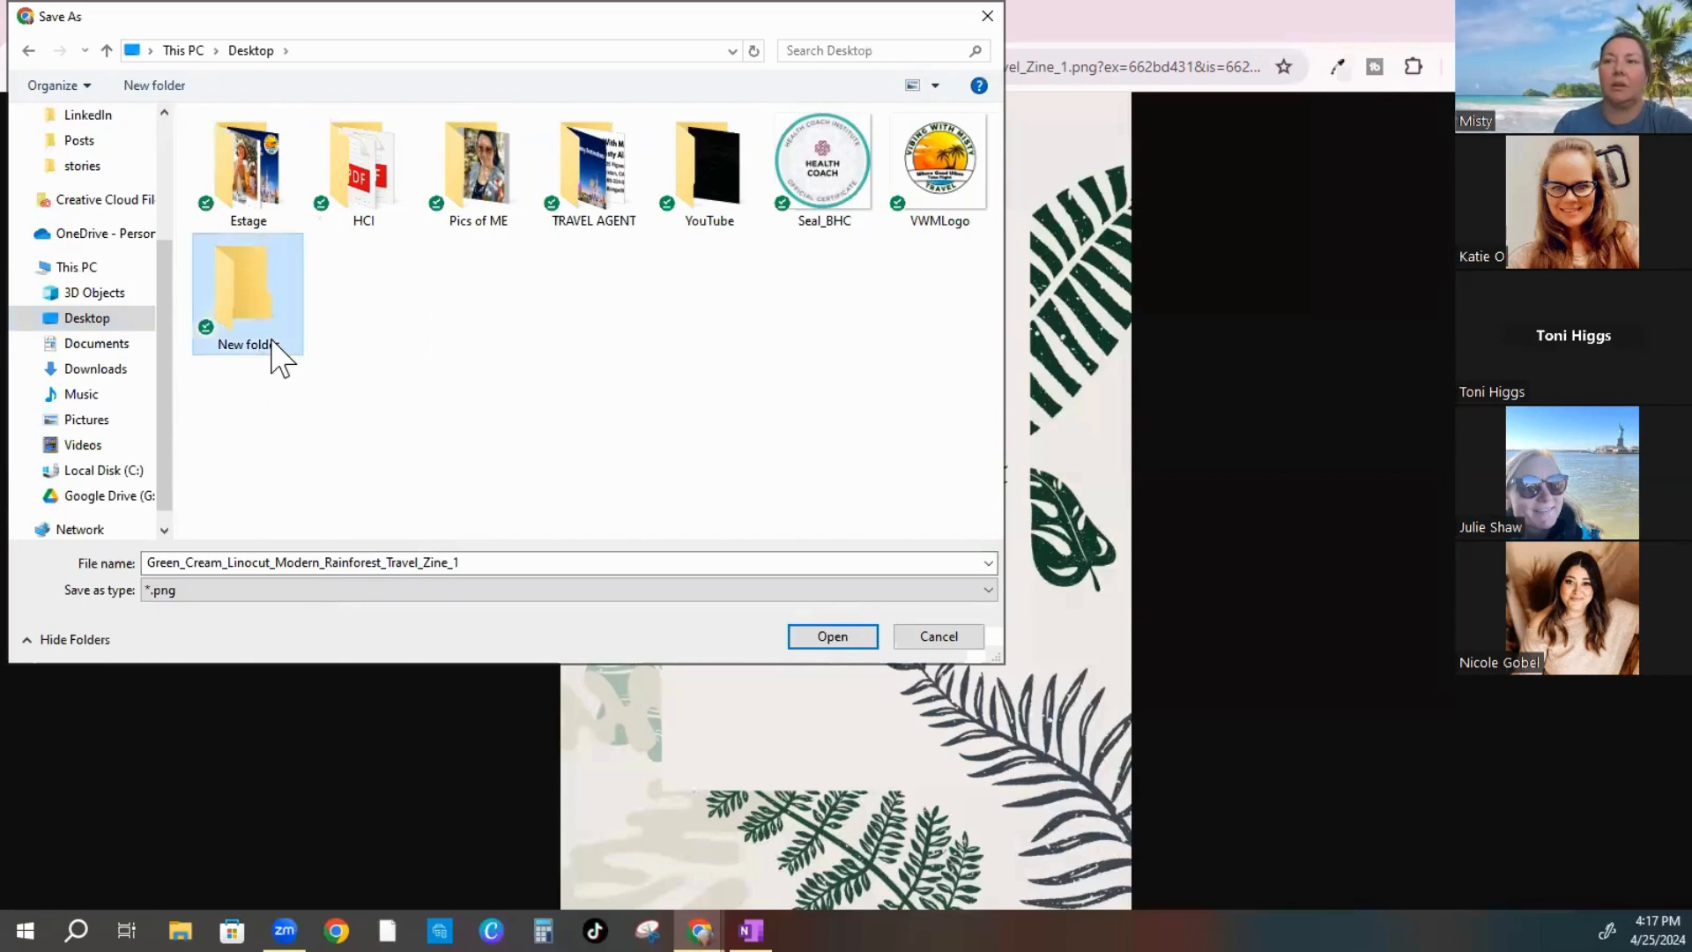
{"action": "left_click", "coordinate": [243, 347]}
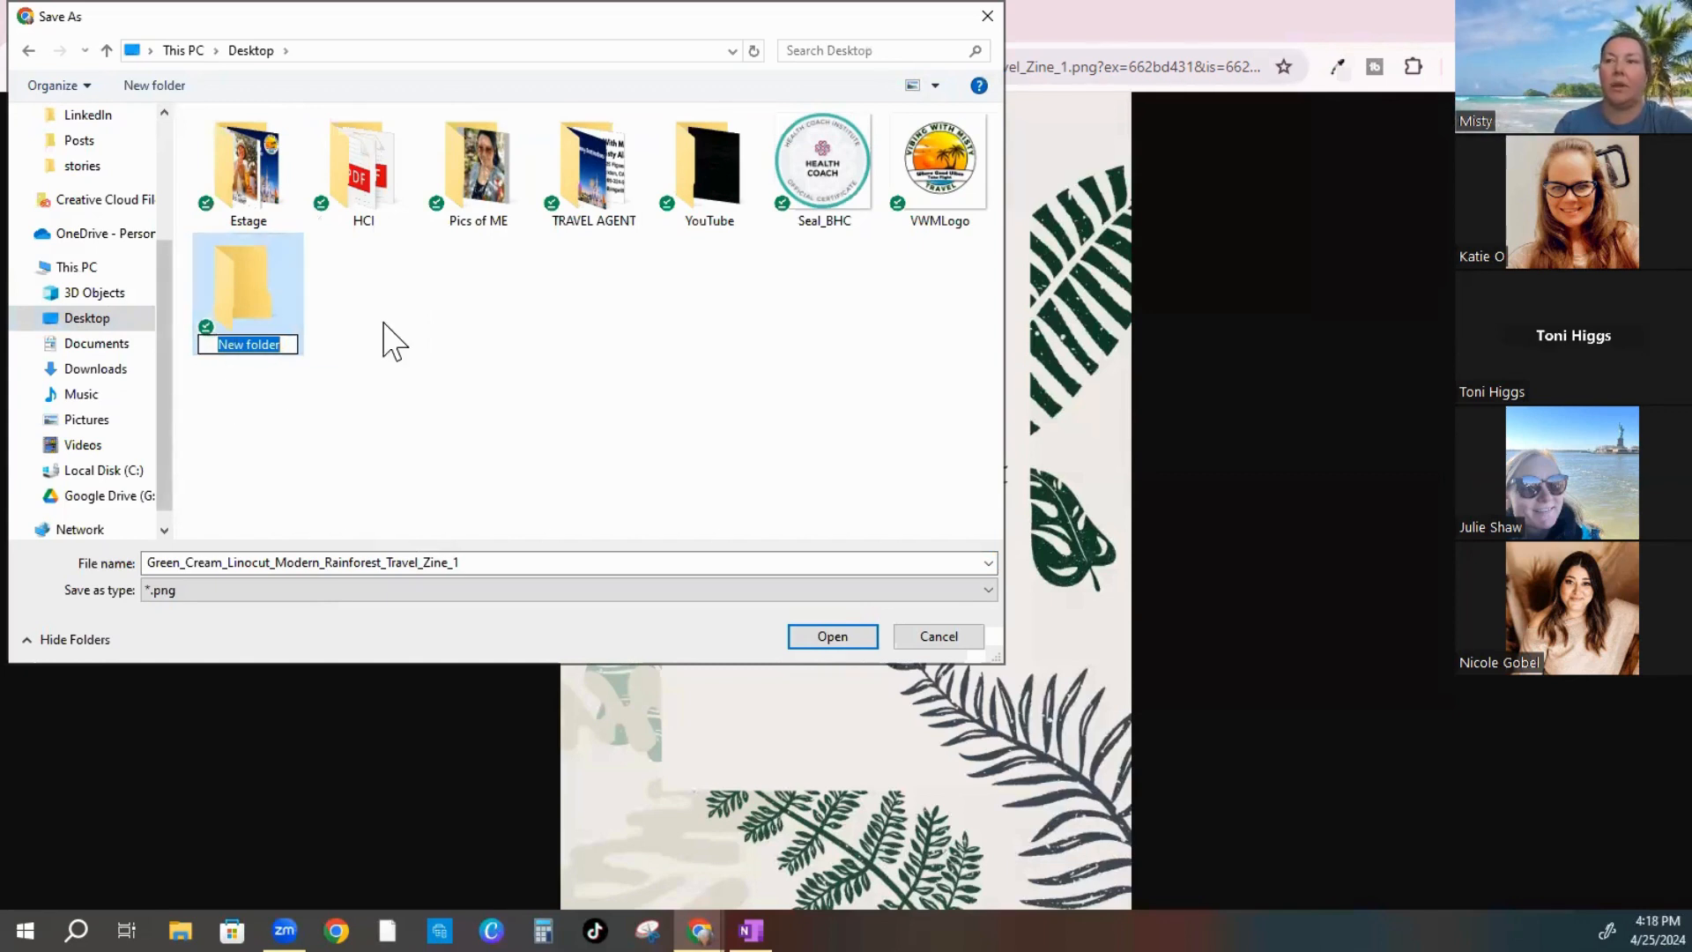
{"action": "left_click", "coordinate": [243, 335]}
{"action": "right_click", "coordinate": [244, 339]}
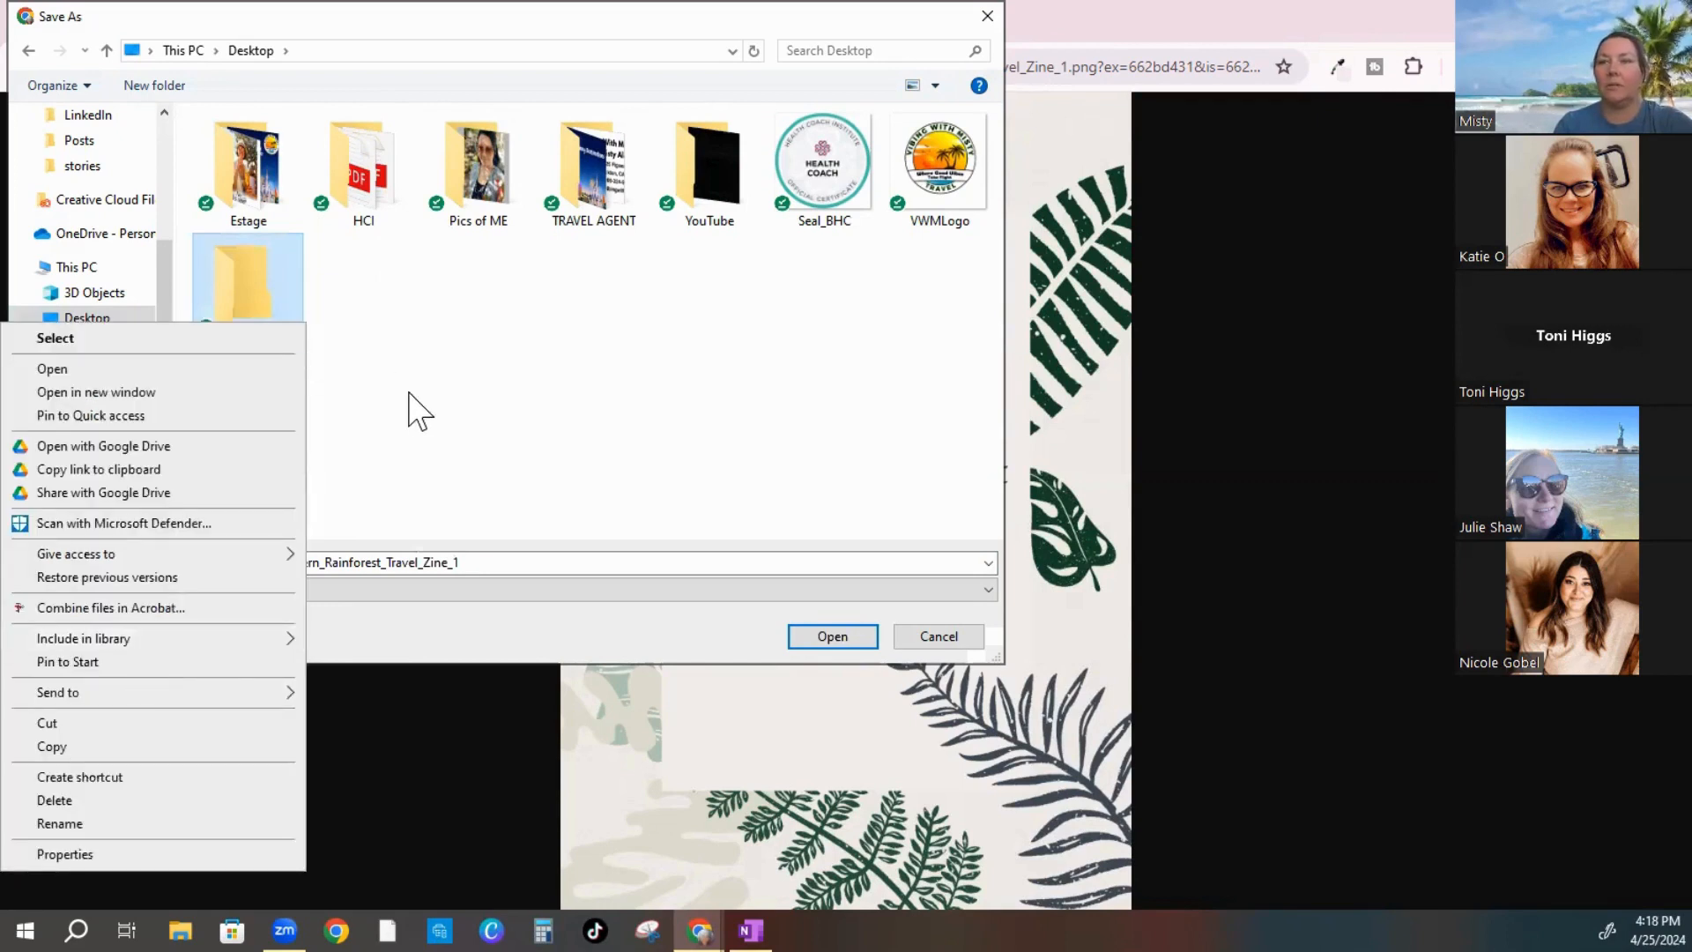
{"action": "left_click", "coordinate": [254, 306]}
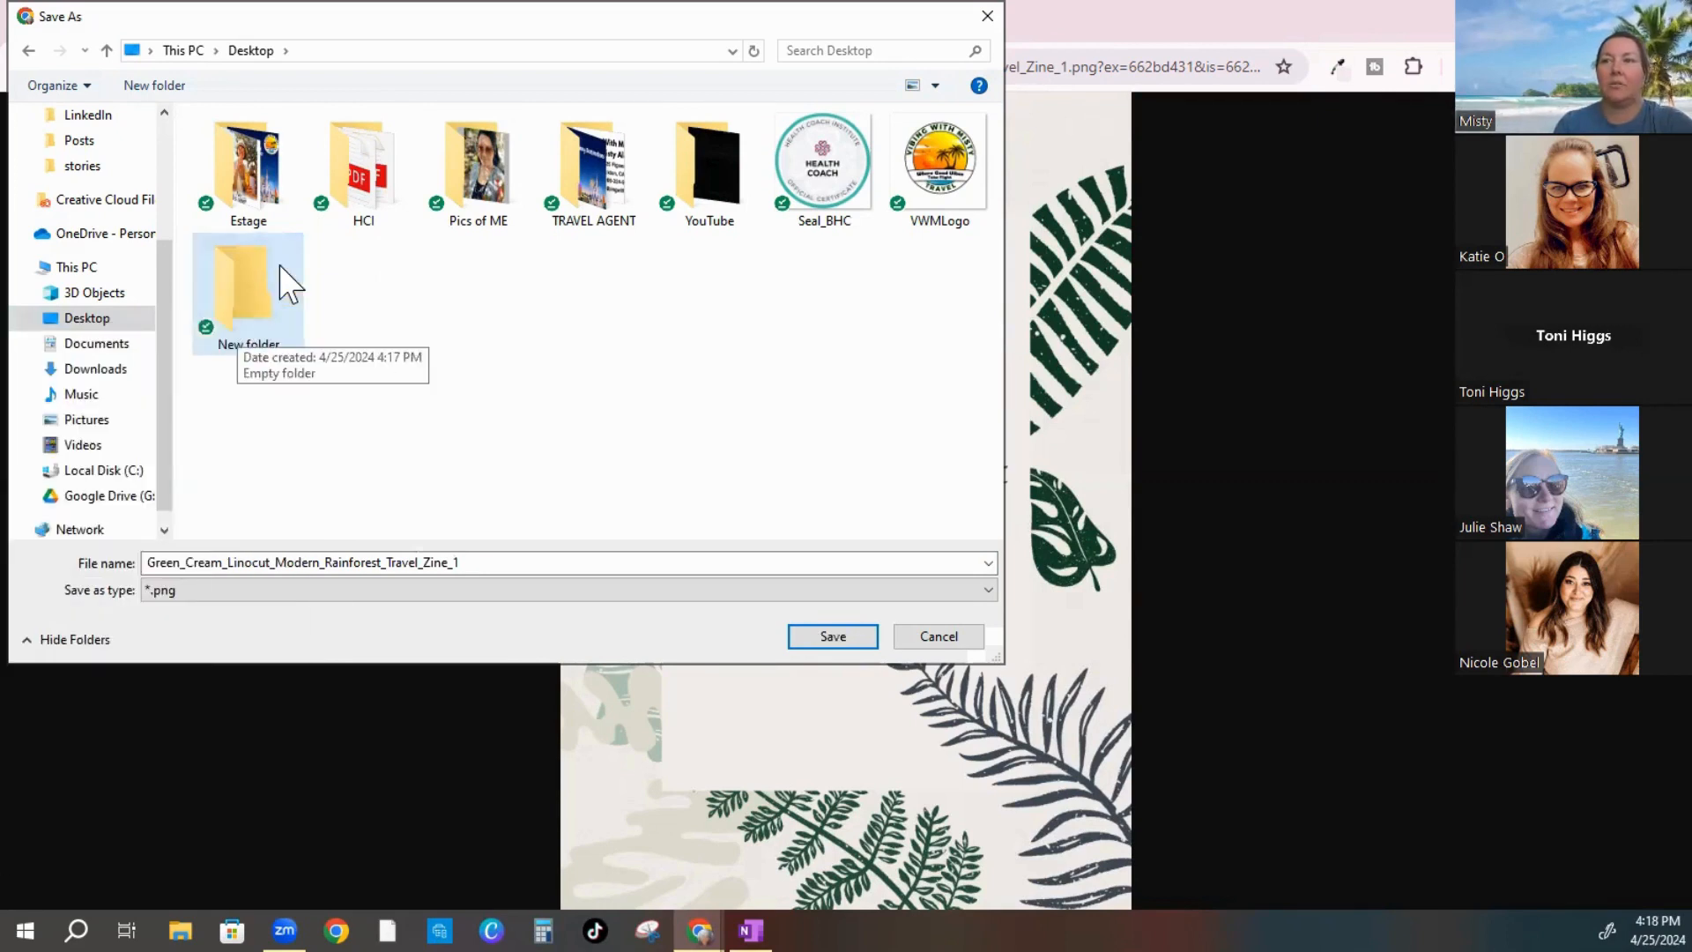
{"action": "left_click", "coordinate": [244, 296]}
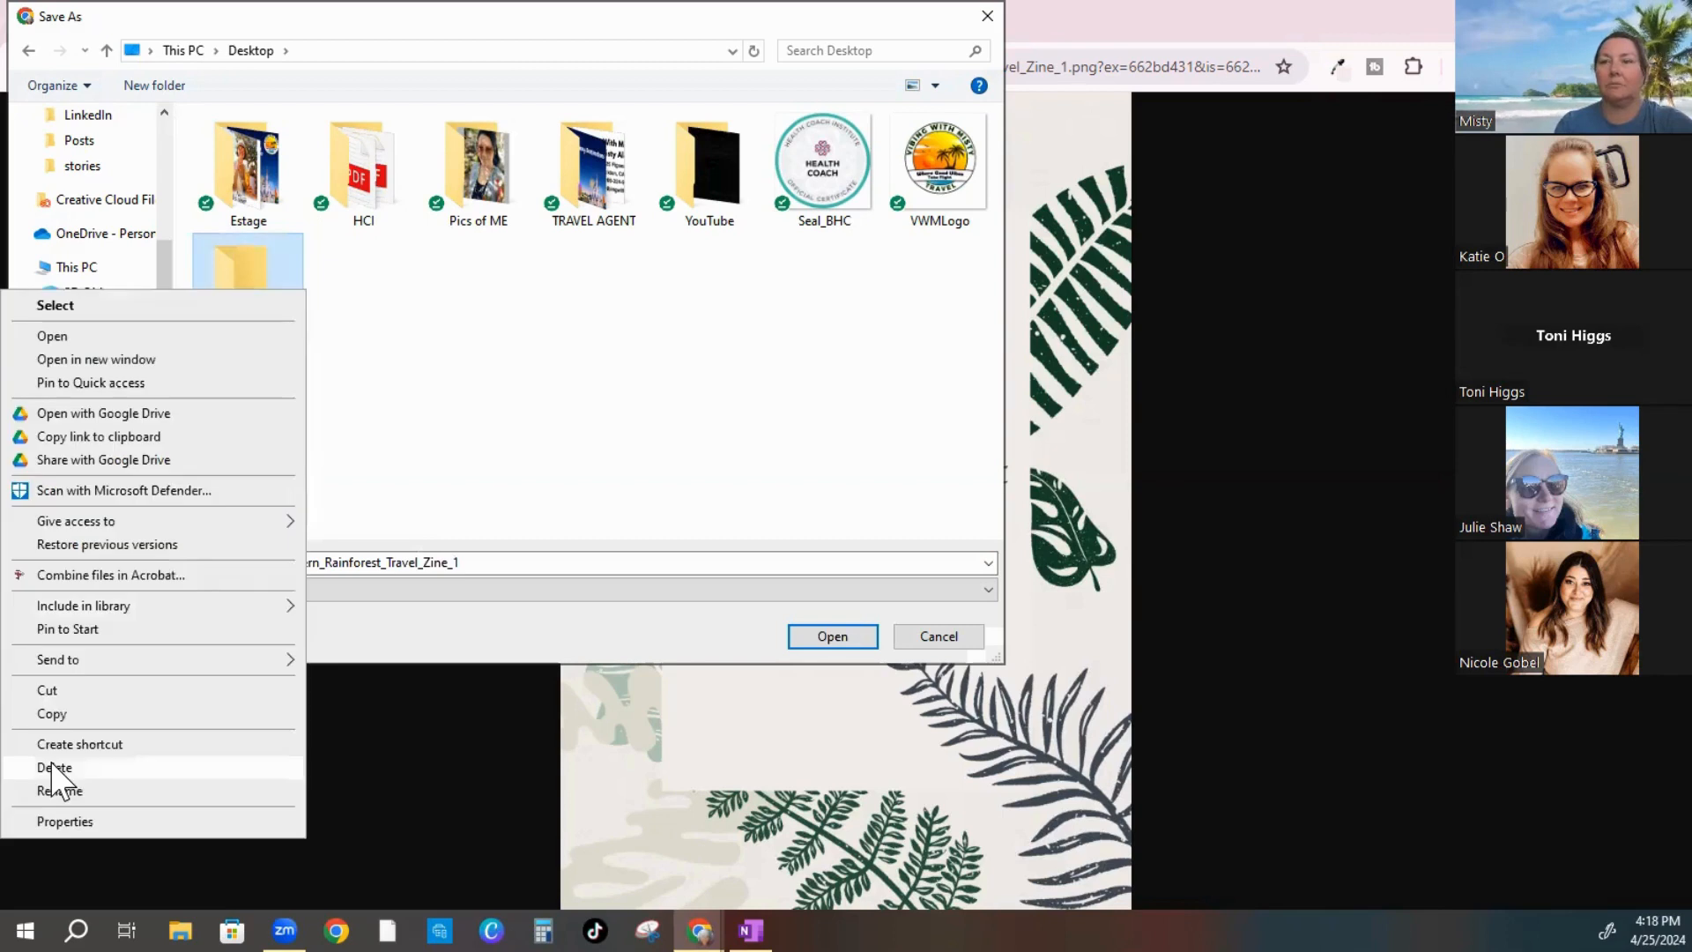
{"action": "left_click", "coordinate": [52, 768]}
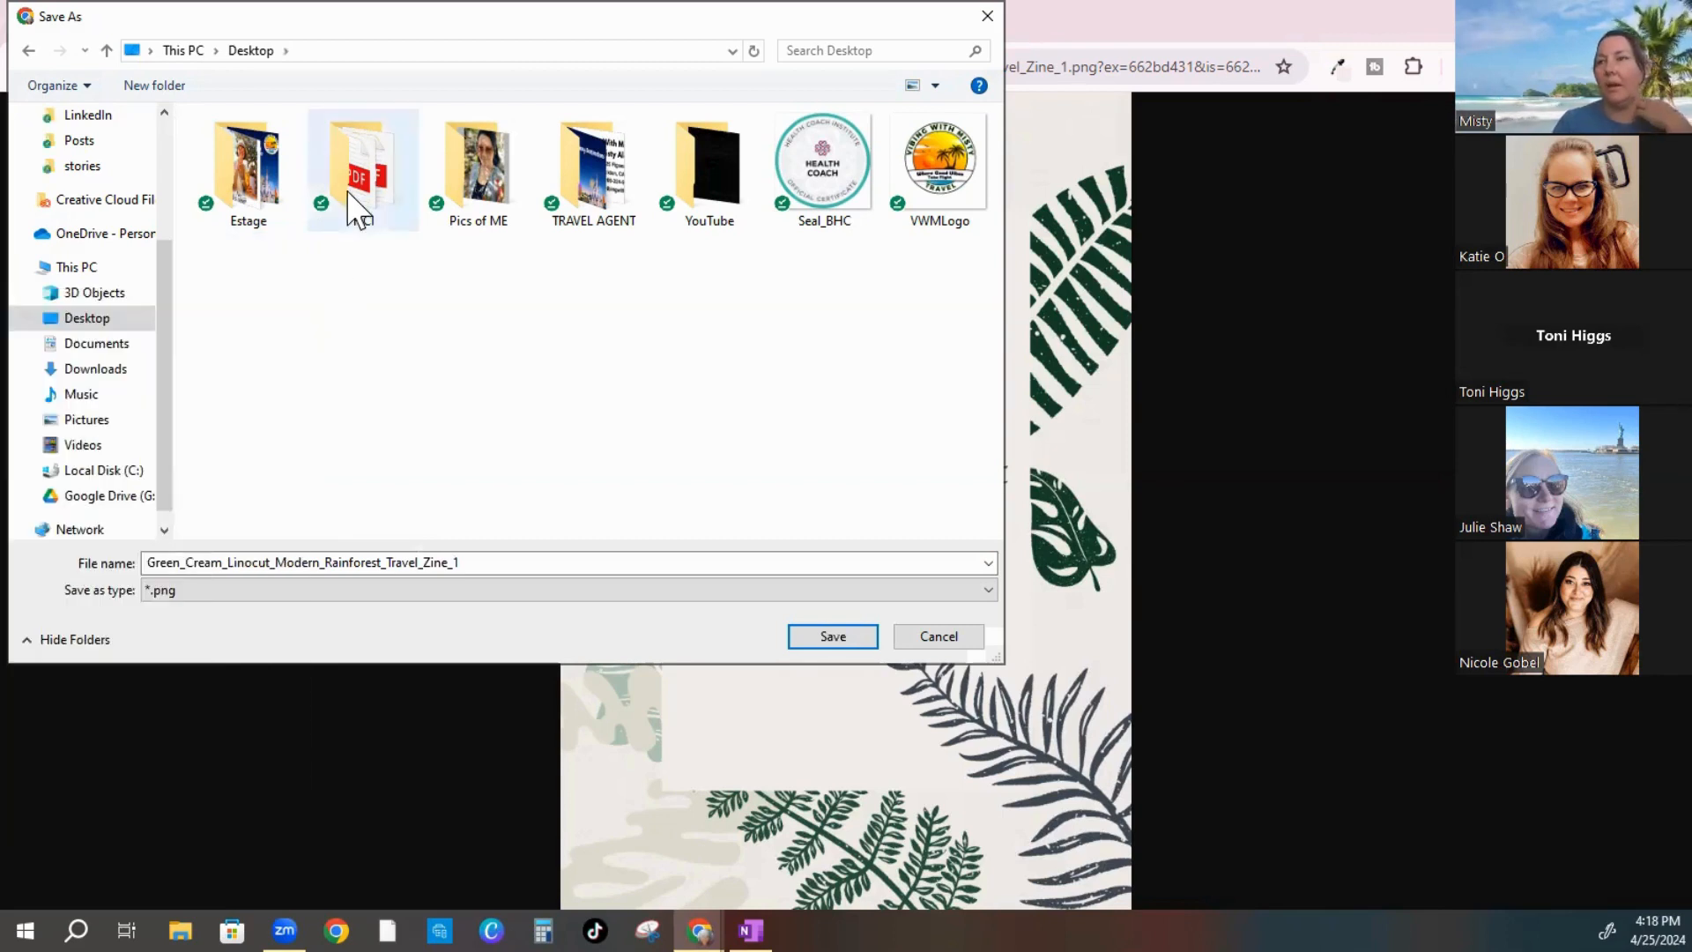
{"action": "right_click", "coordinate": [346, 176]}
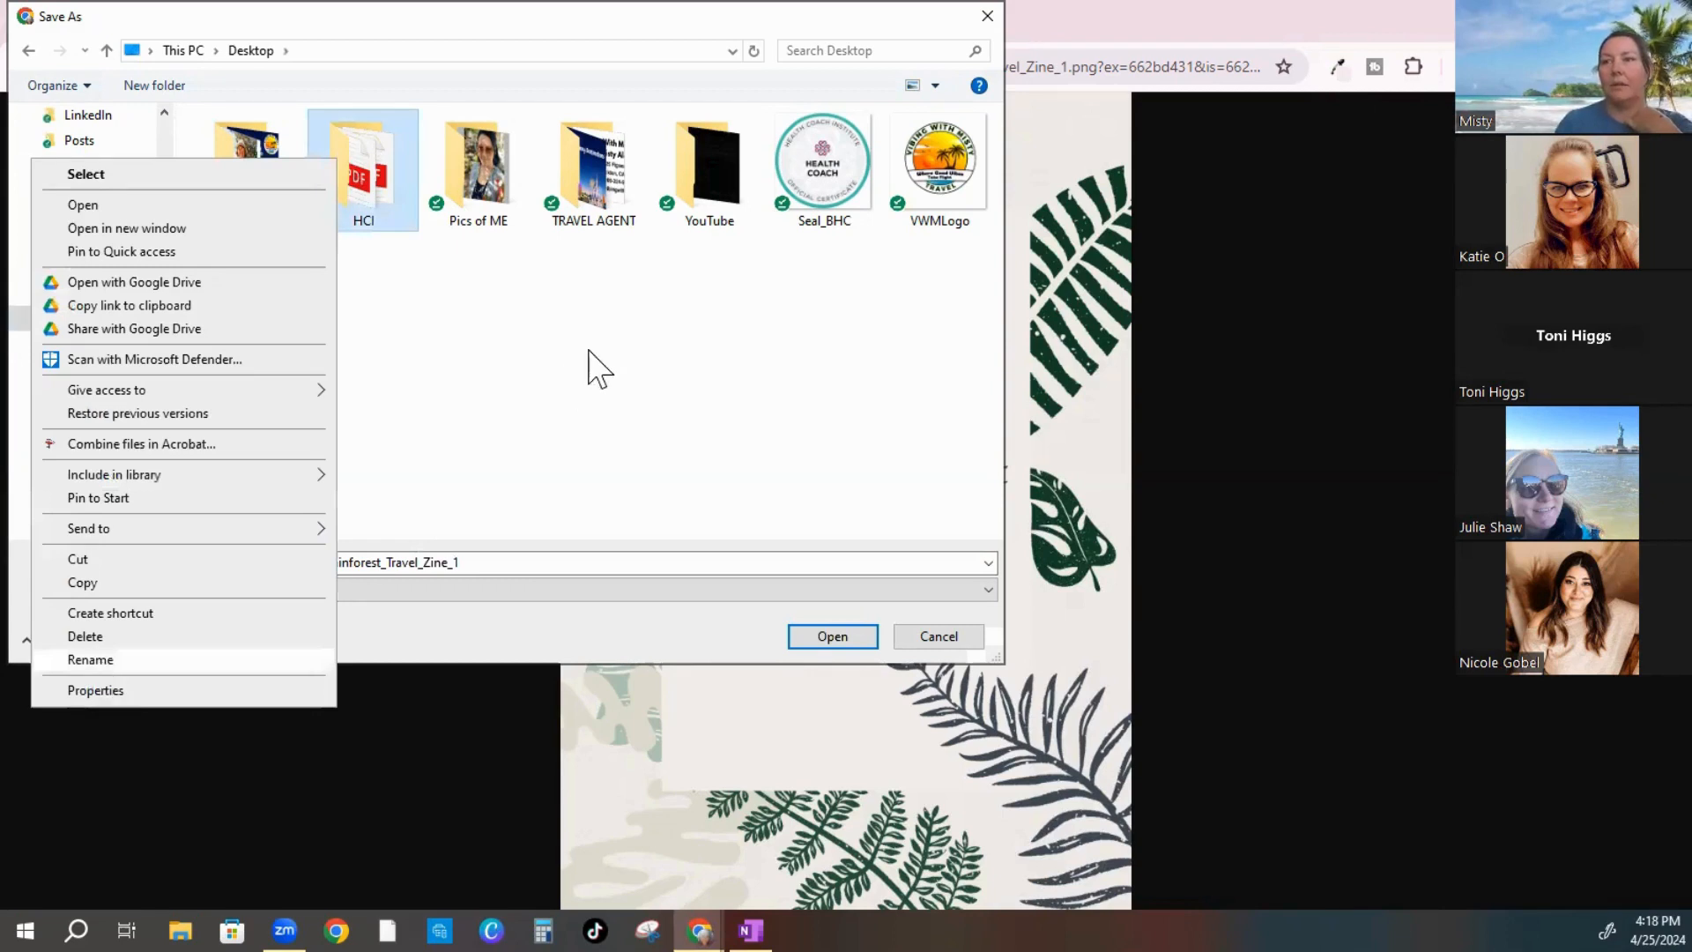
{"action": "left_click", "coordinate": [599, 368]}
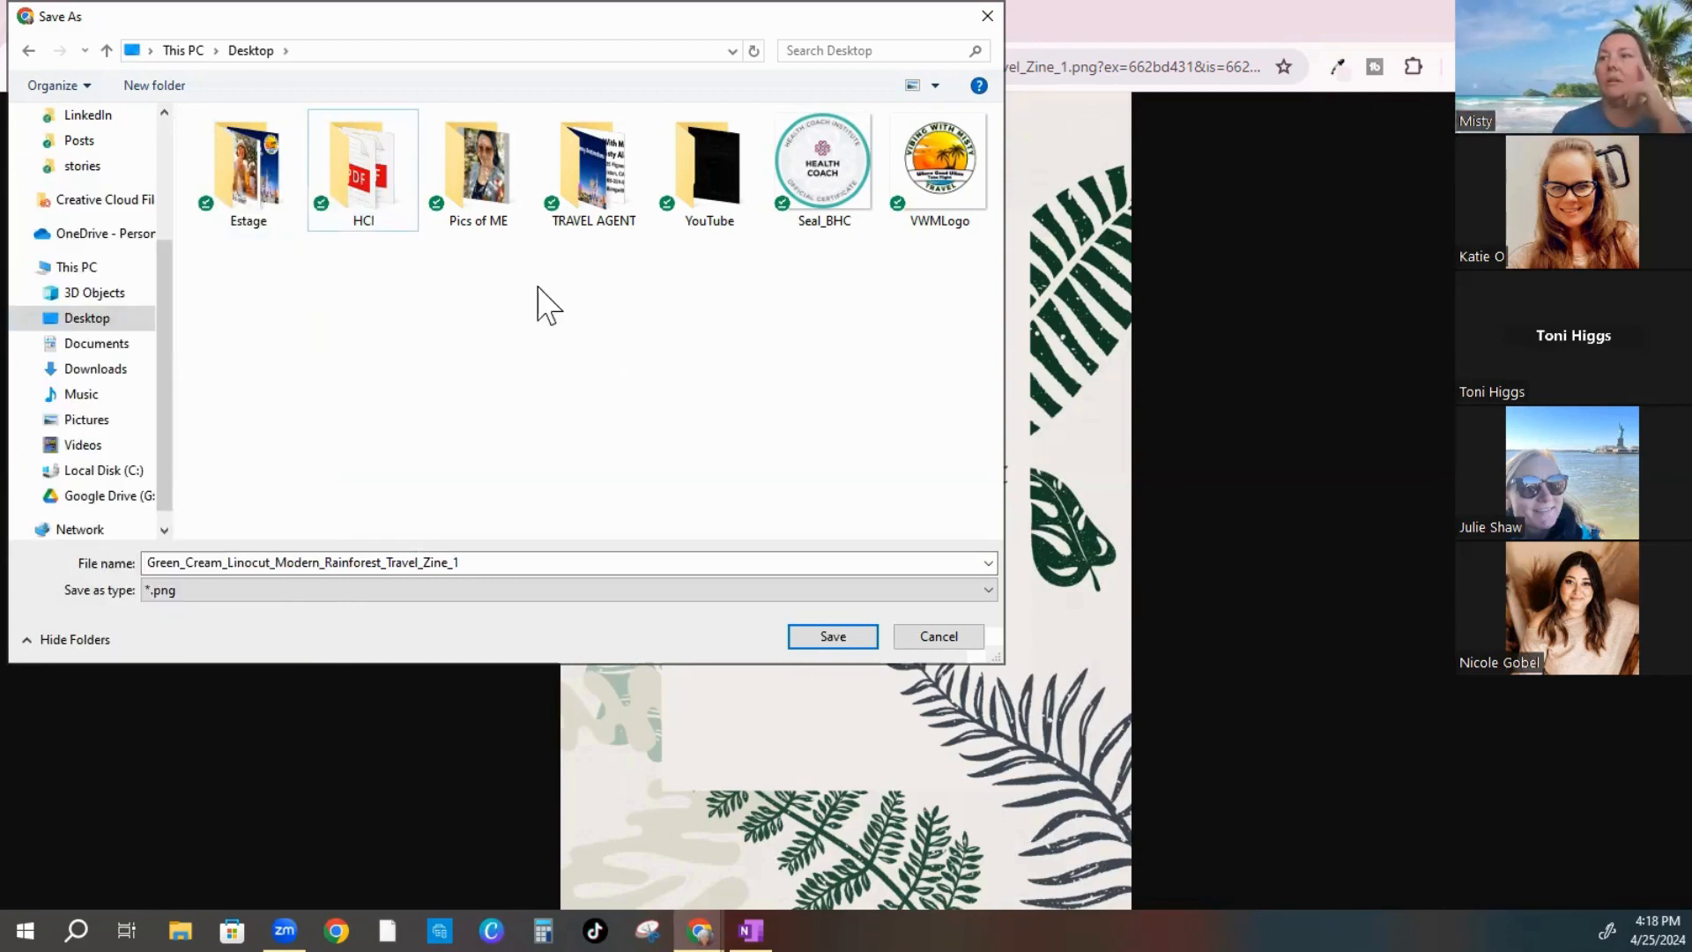
Save the Brazil answer image as 'ybvttg' in TRAVEL AGENT > ADS > 4.25.24
{"action": "double_click", "coordinate": [587, 181]}
{"action": "left_click", "coordinate": [243, 176]}
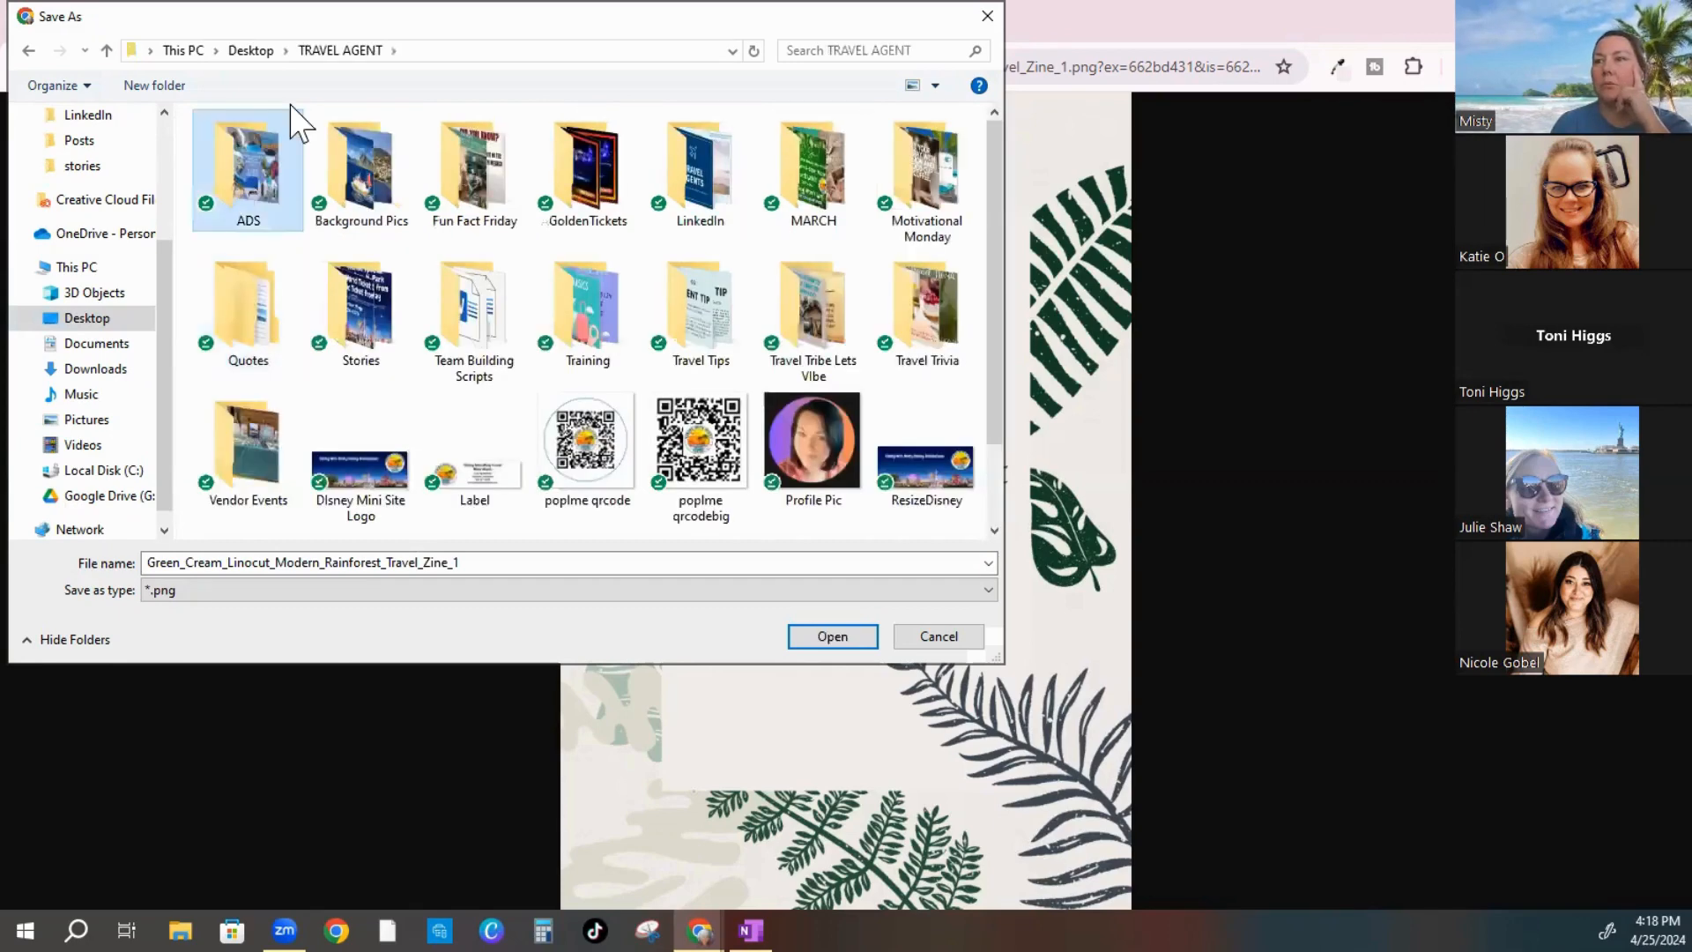
{"action": "key", "text": "Return"}
{"action": "double_click", "coordinate": [364, 167]}
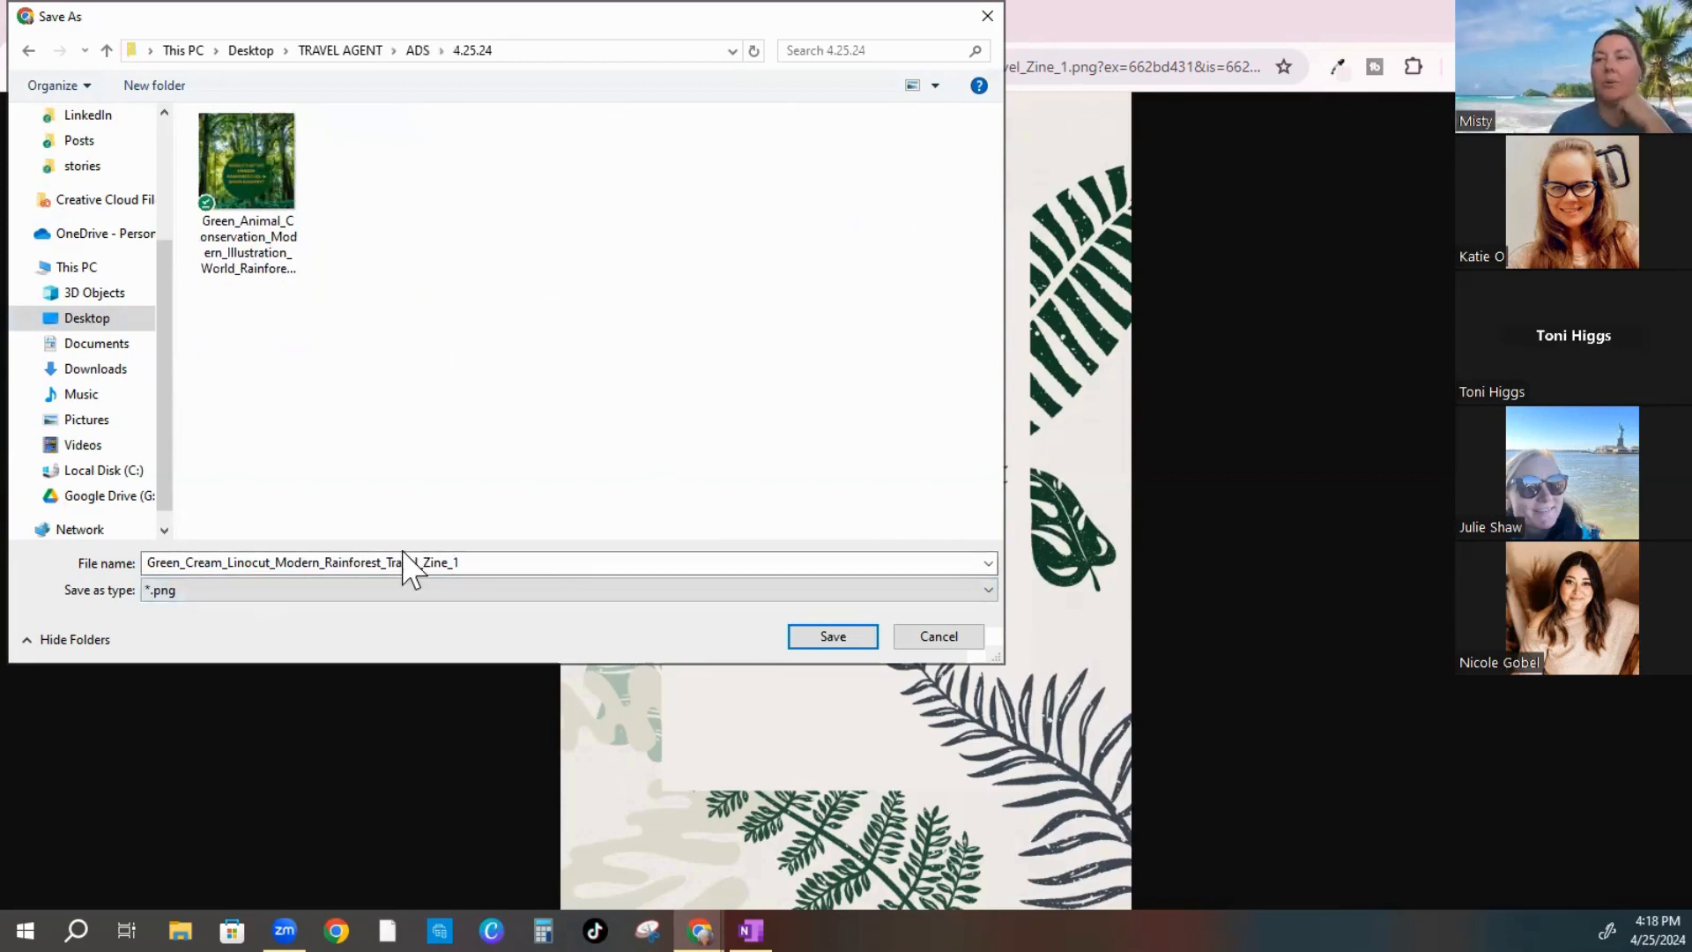
{"action": "left_click", "coordinate": [491, 564]}
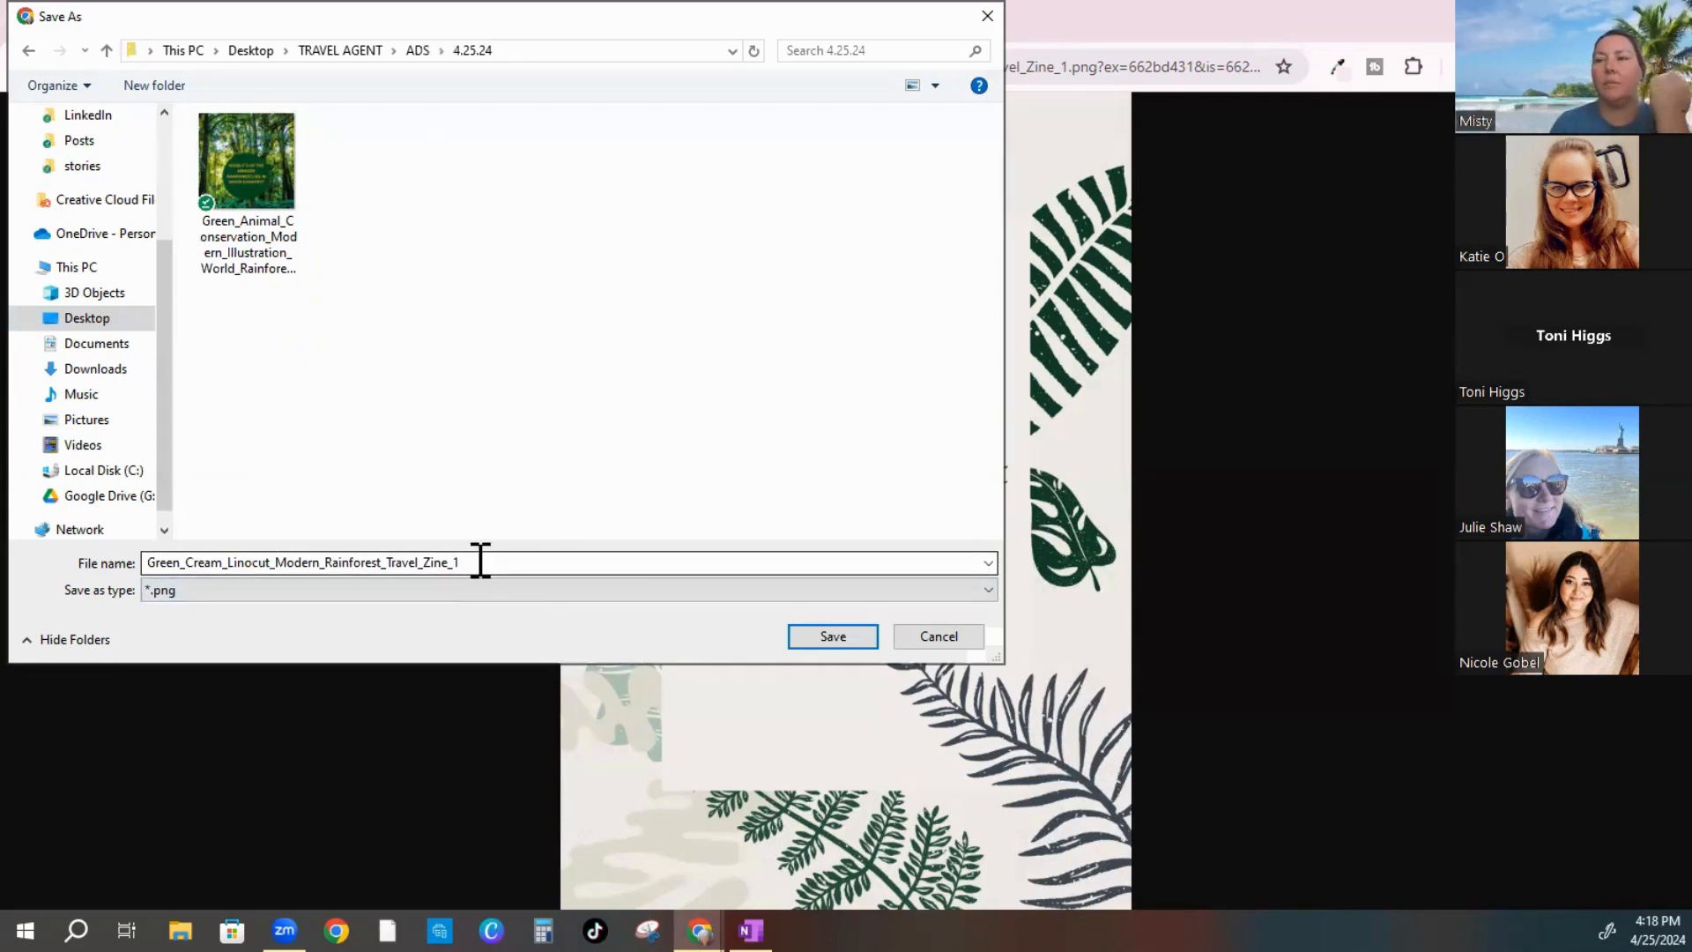
{"action": "double_click", "coordinate": [476, 562]}
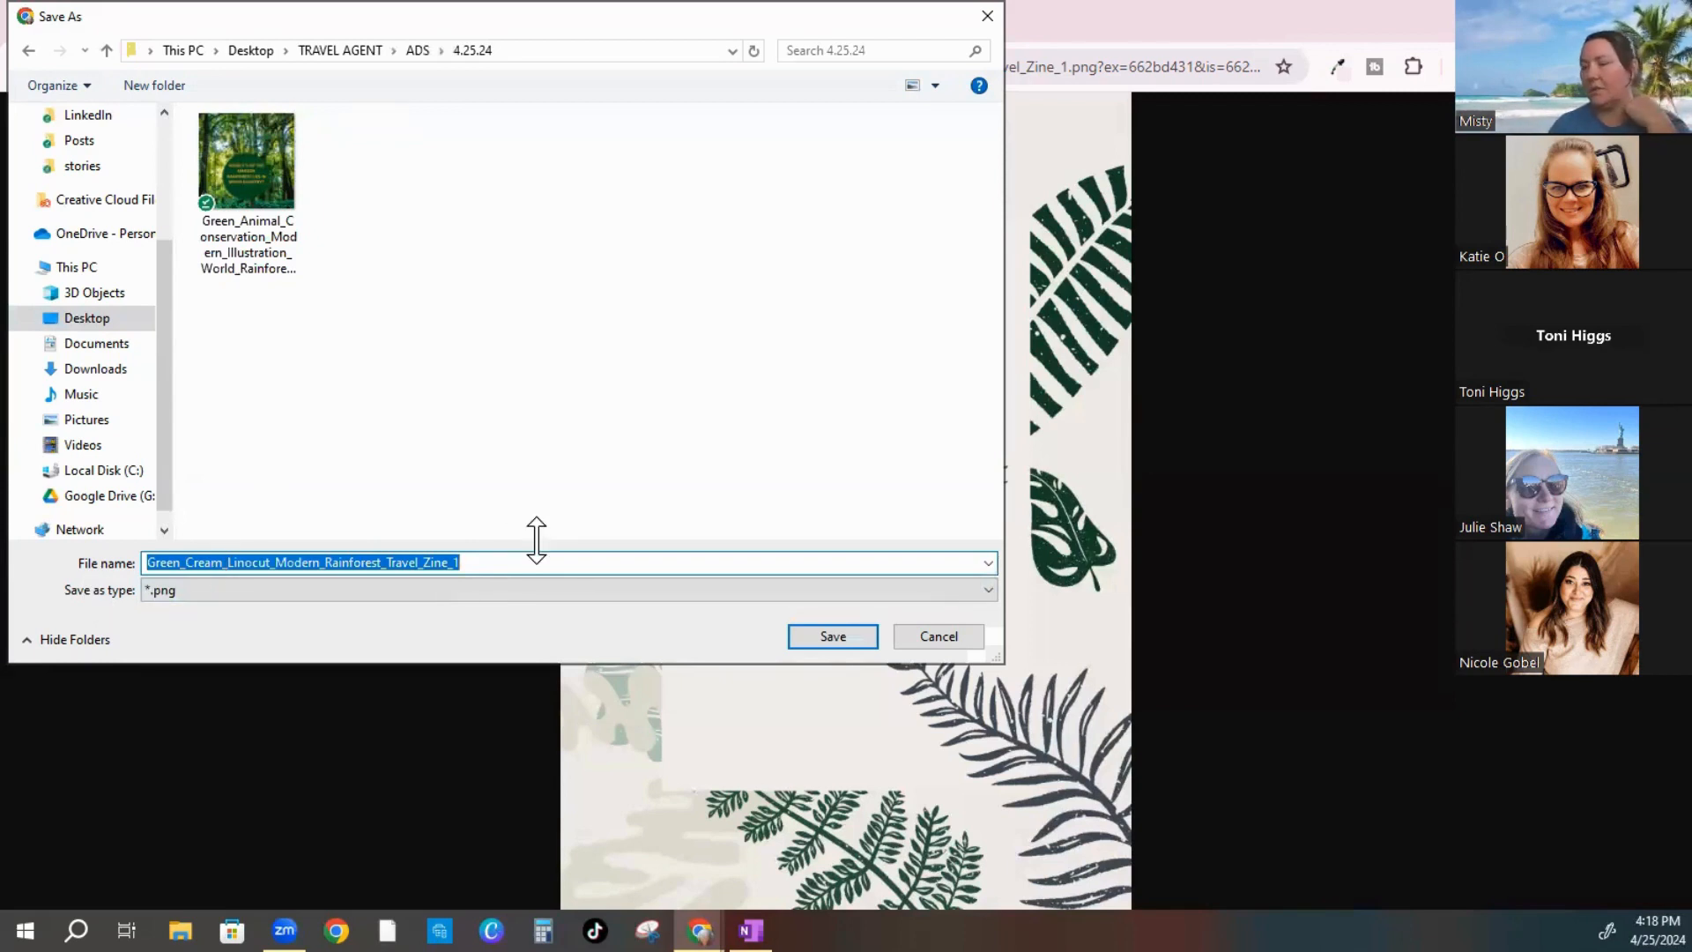
{"action": "type", "text": "y"}
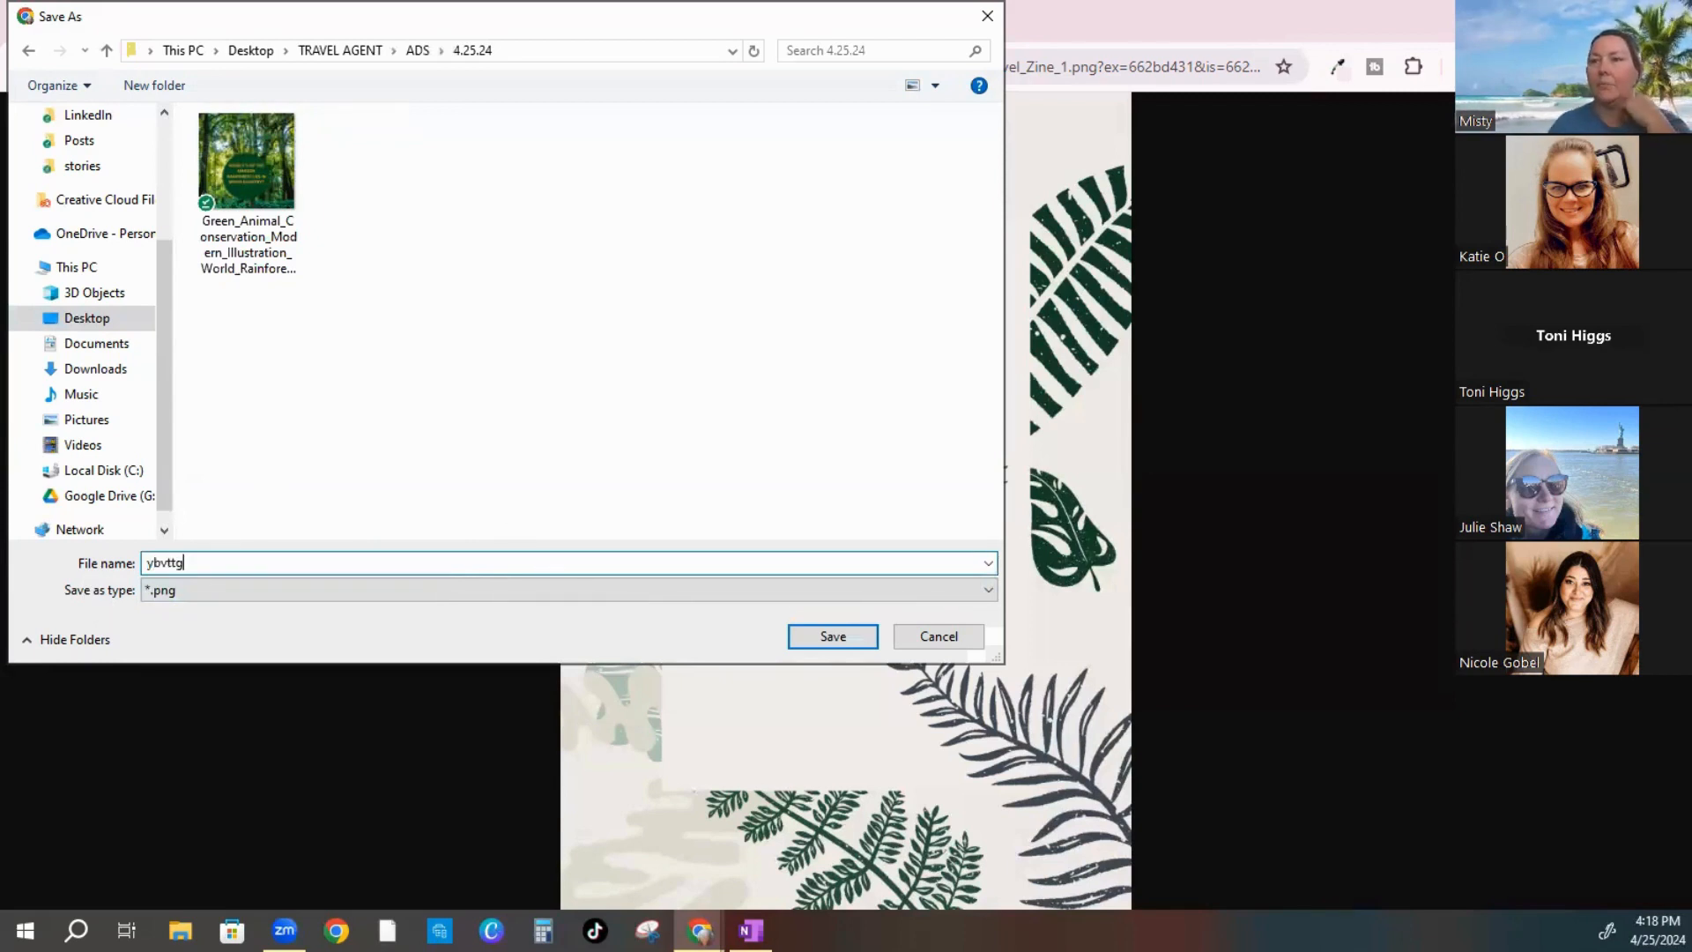
{"action": "type", "text": "bvttg"}
{"action": "left_click", "coordinate": [851, 635]}
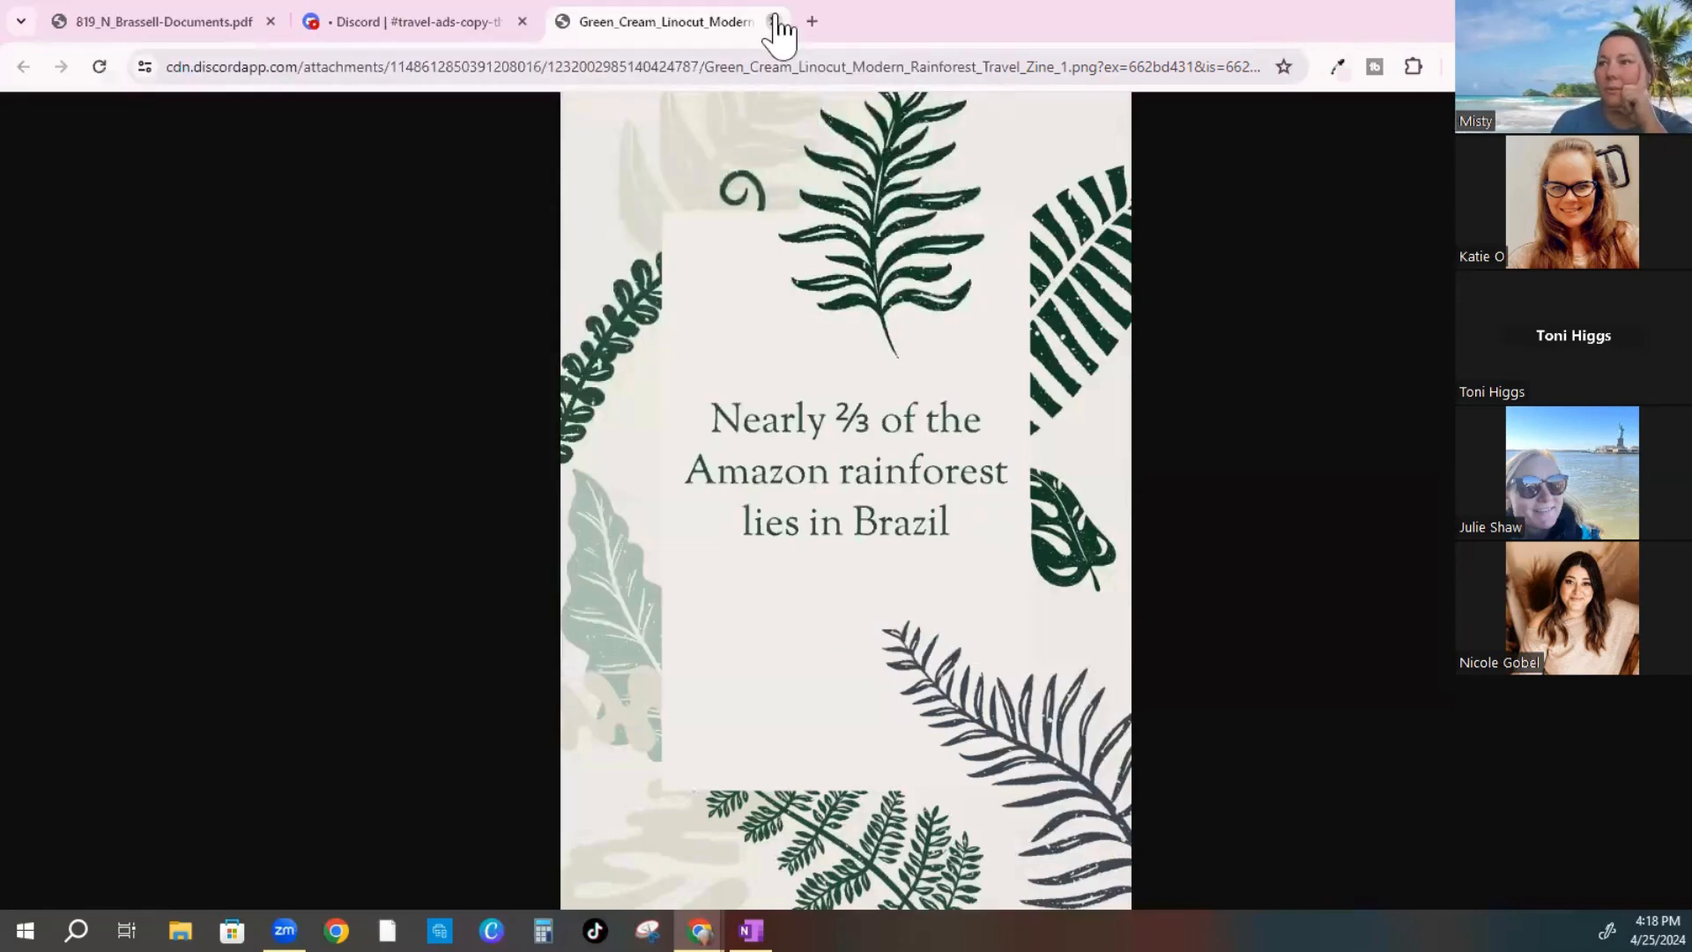
Close the image tab with Ctrl+W and scroll the channel to the Universal Orlando family trip post
{"action": "key", "text": "ctrl+w"}
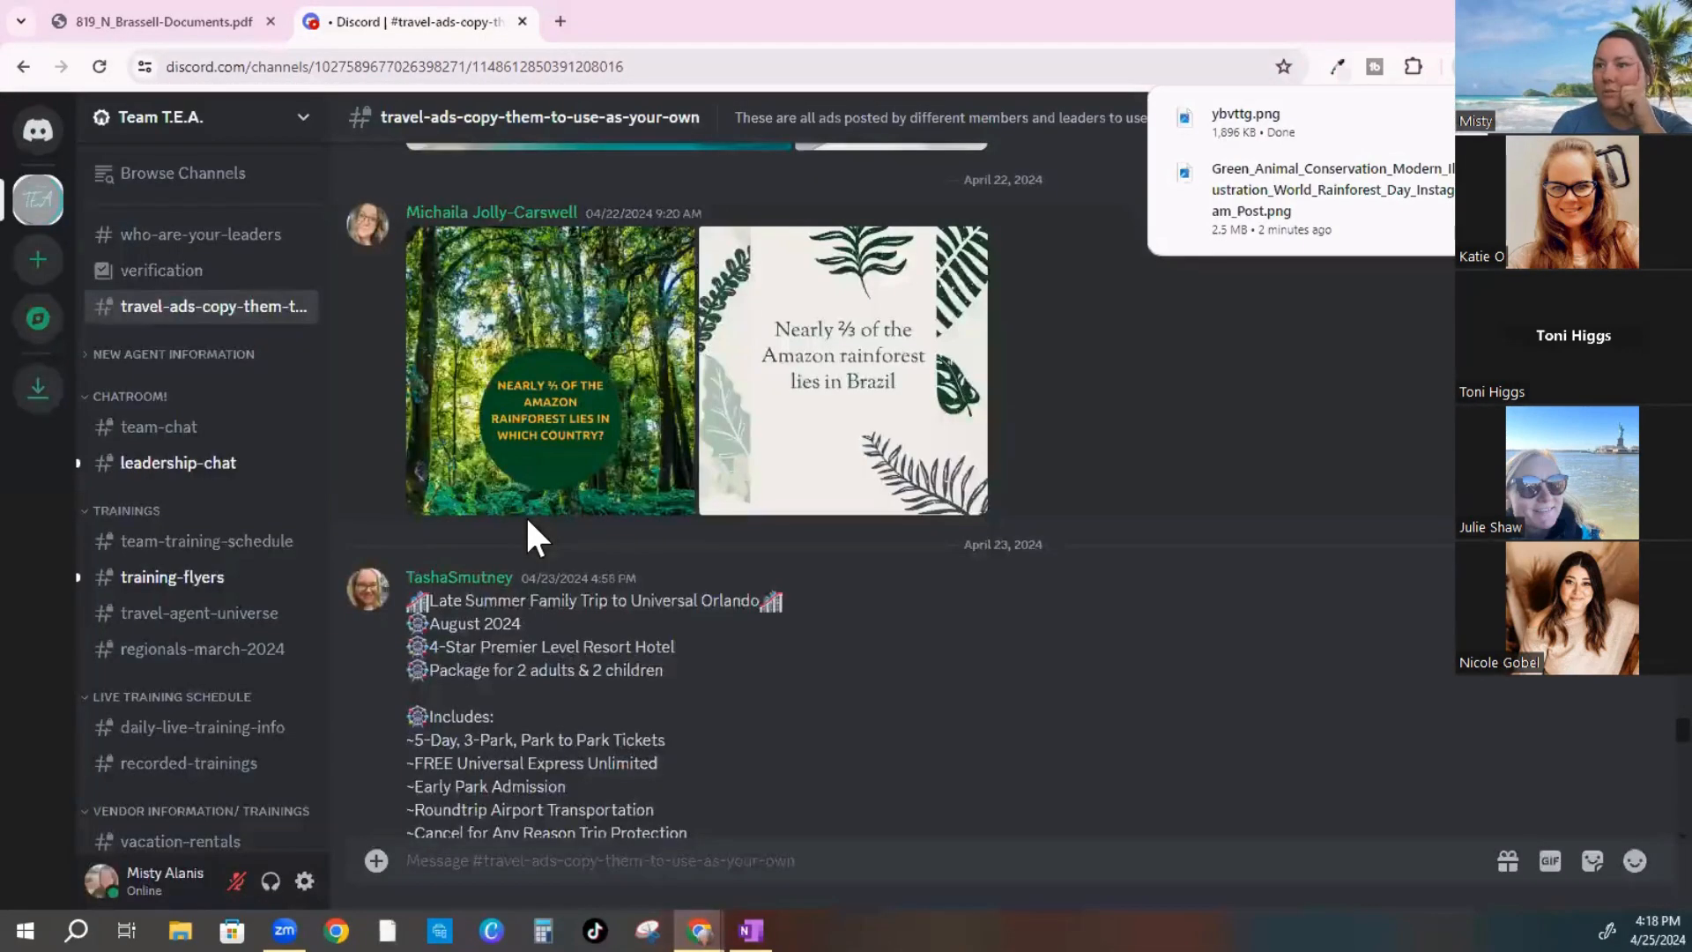
{"action": "scroll", "coordinate": [526, 533], "scroll_direction": "down", "scroll_amount": 3}
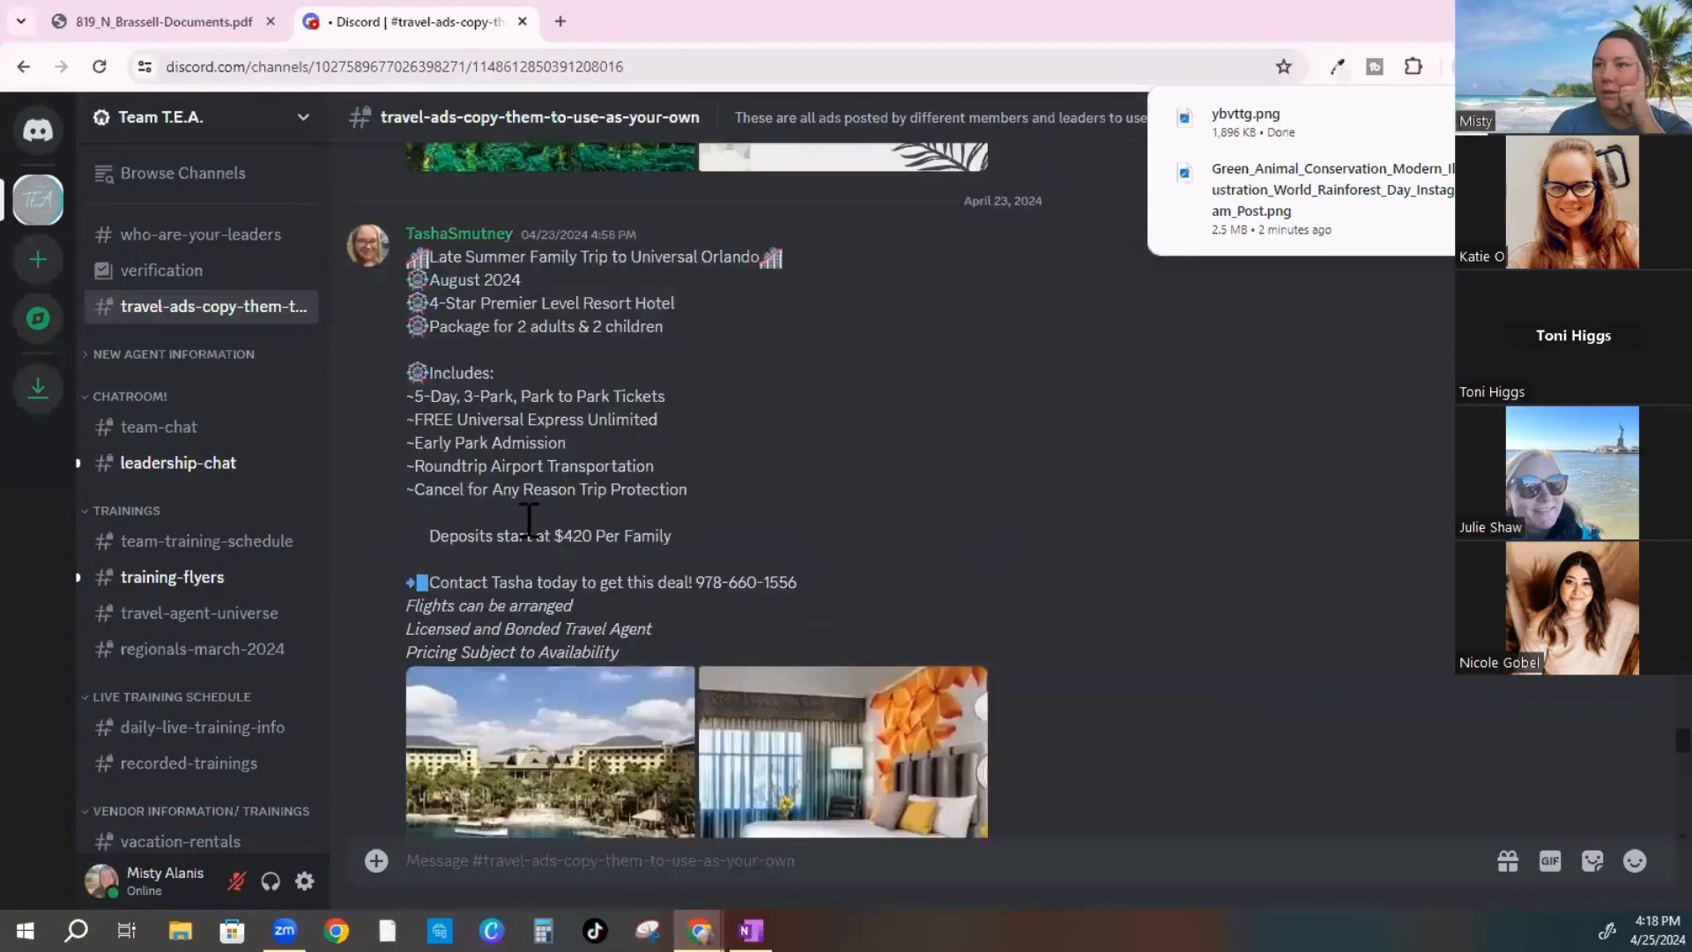
{"action": "scroll", "coordinate": [528, 520], "scroll_direction": "down", "scroll_amount": 1}
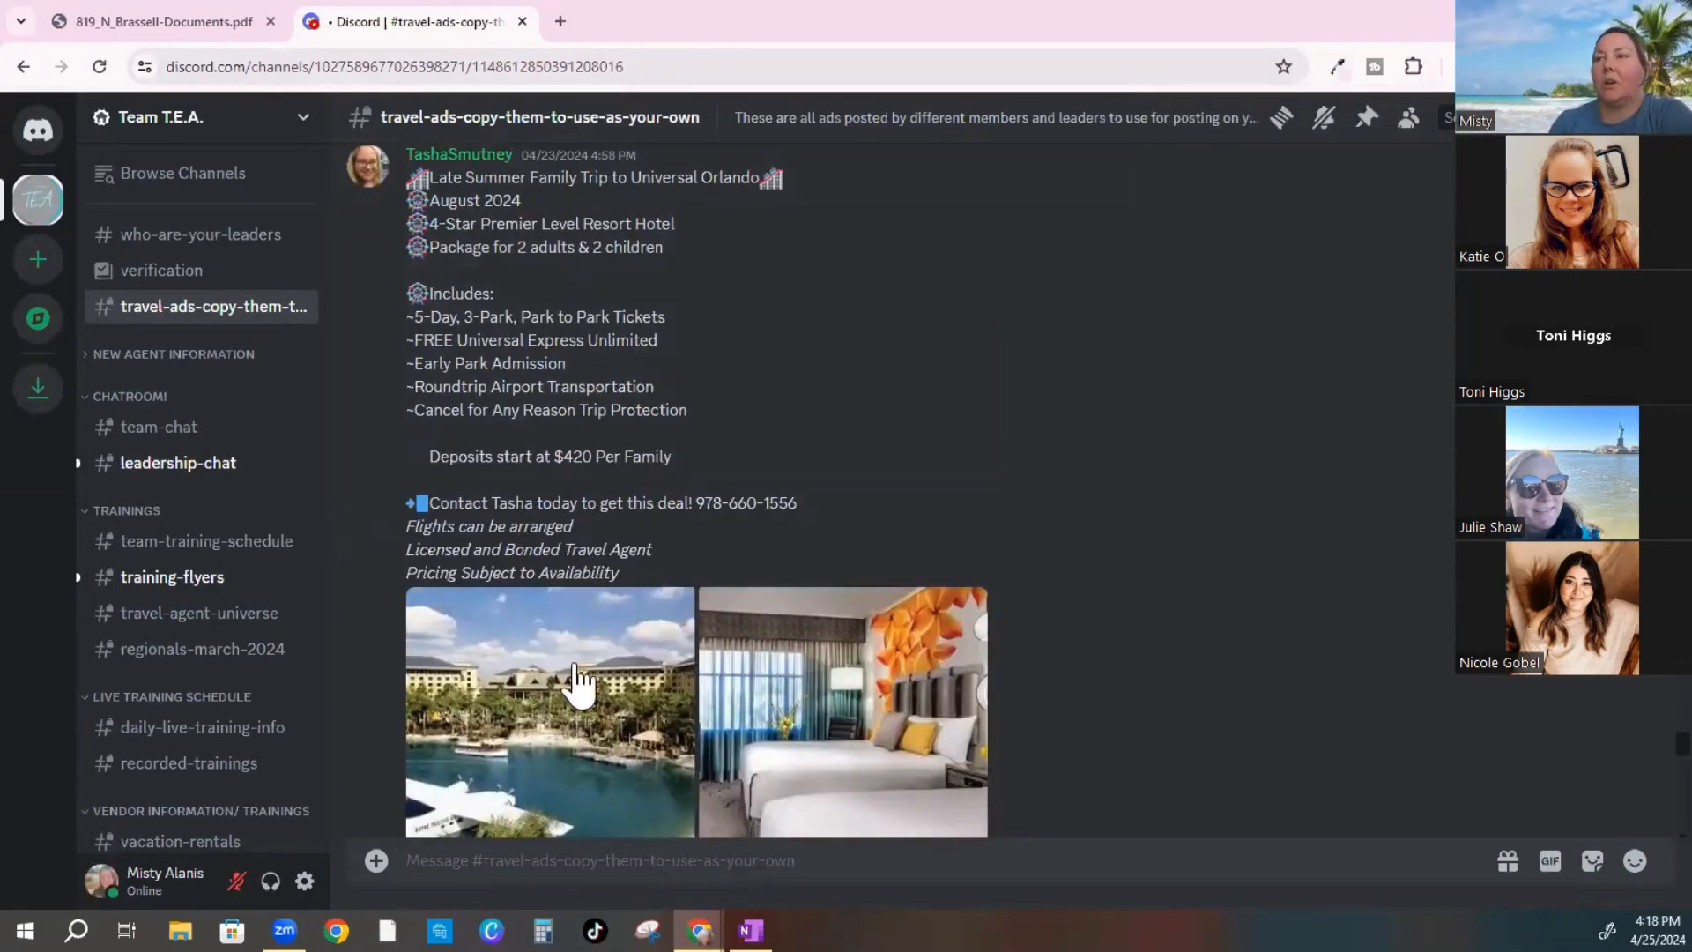
{"action": "scroll", "coordinate": [571, 683], "scroll_direction": "down", "scroll_amount": 1}
{"action": "scroll", "coordinate": [807, 442], "scroll_direction": "down", "scroll_amount": 3}
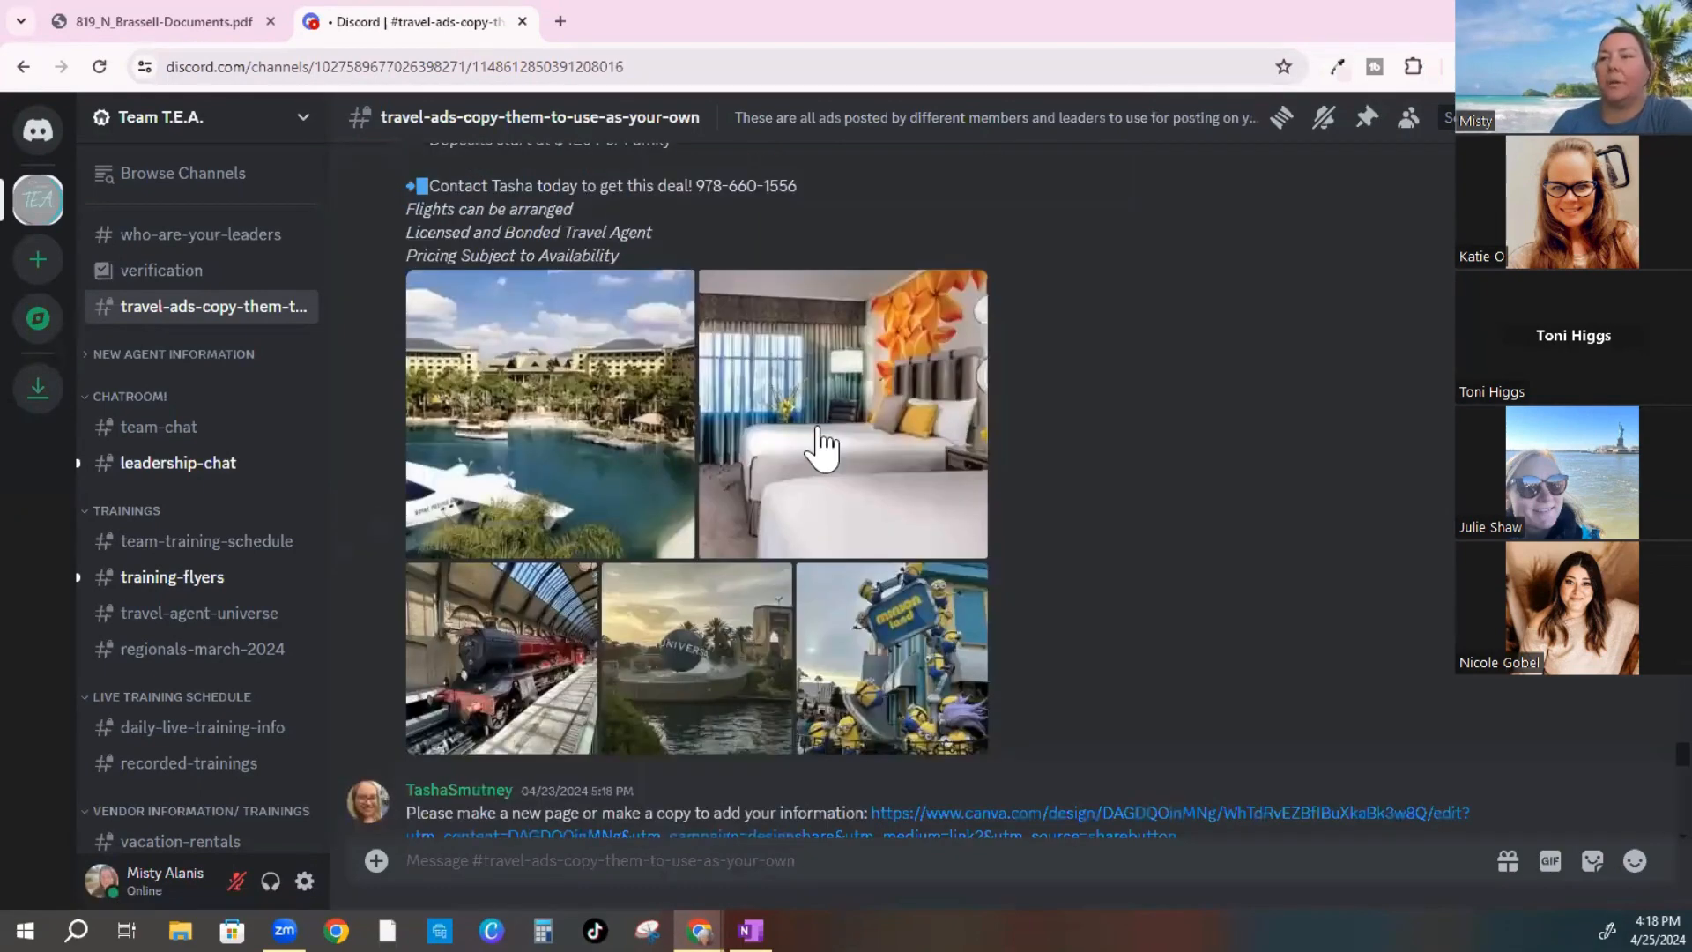
{"action": "scroll", "coordinate": [520, 605], "scroll_direction": "up", "scroll_amount": 4}
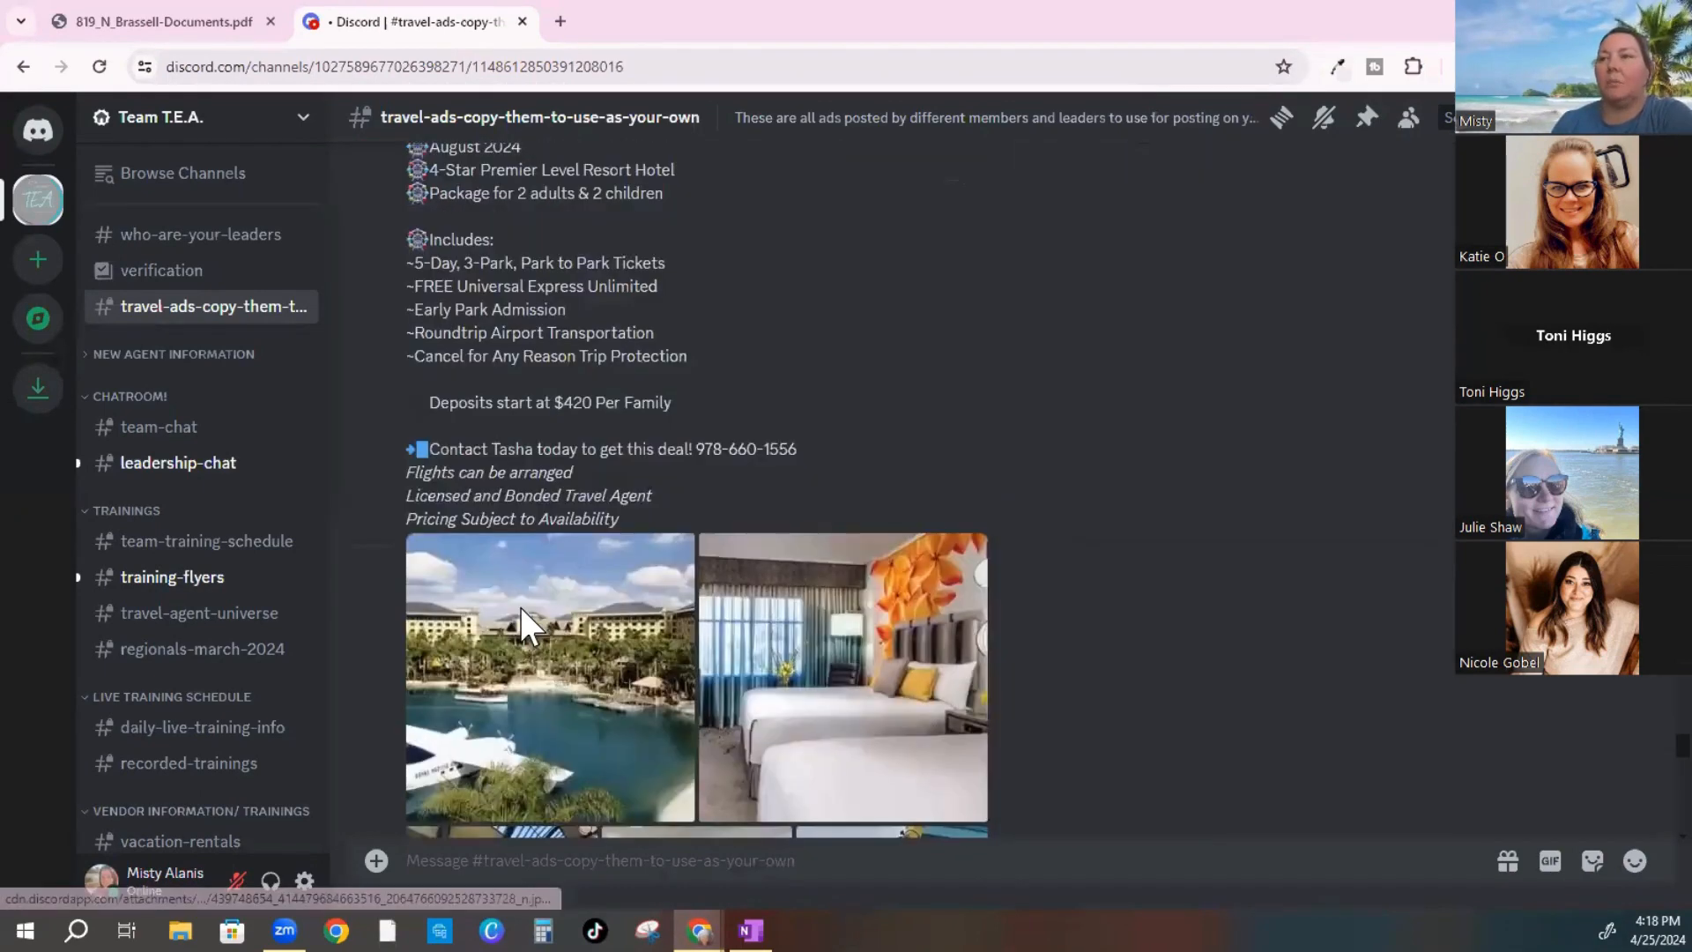
{"action": "scroll", "coordinate": [475, 423], "scroll_direction": "up", "scroll_amount": 2}
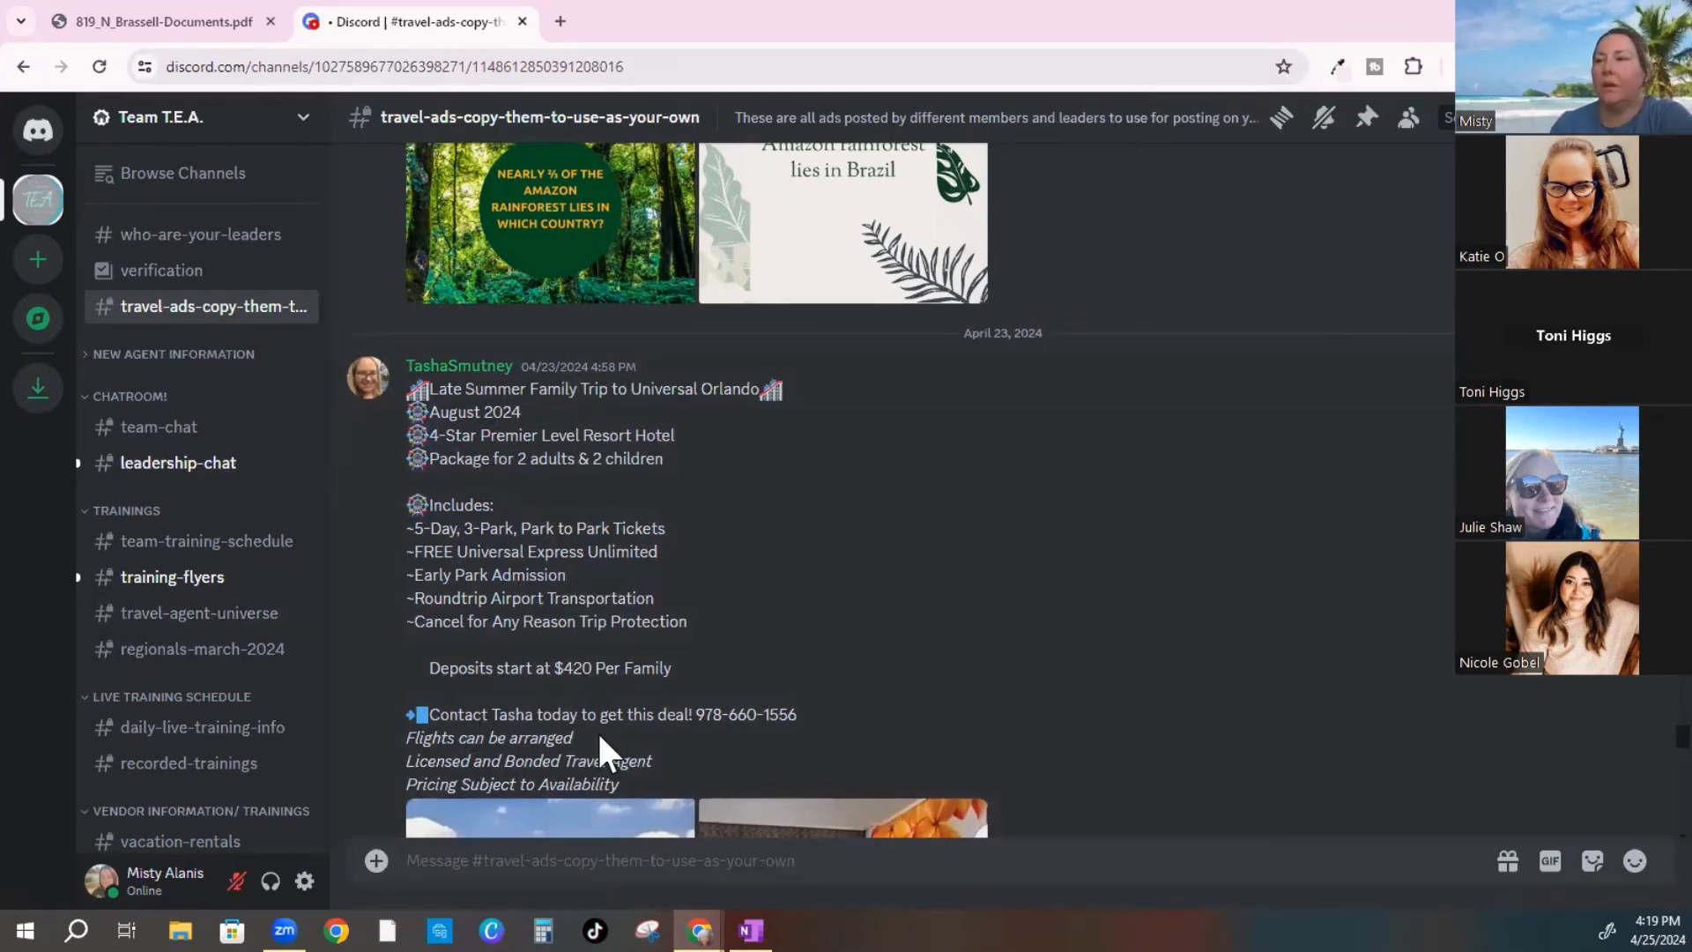
{"action": "scroll", "coordinate": [564, 663], "scroll_direction": "down", "scroll_amount": 1}
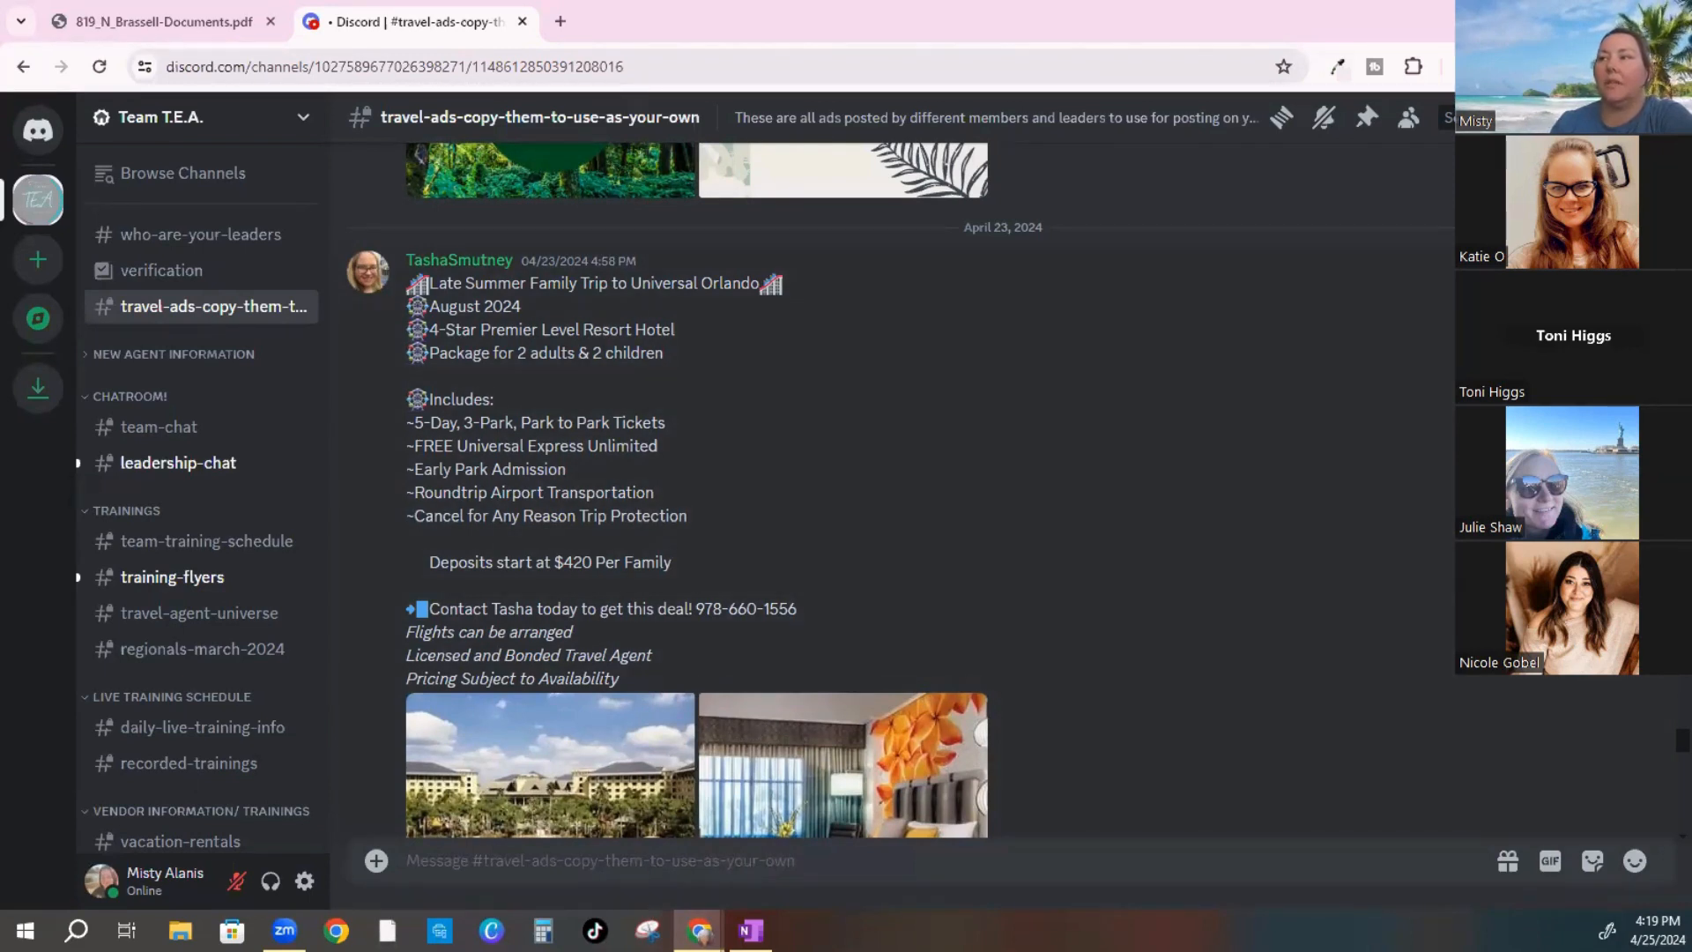
Select and copy the Universal Orlando ad text through 'Pricing Subject to Availability', then scroll to its photos
{"action": "left_click", "coordinate": [1638, 248]}
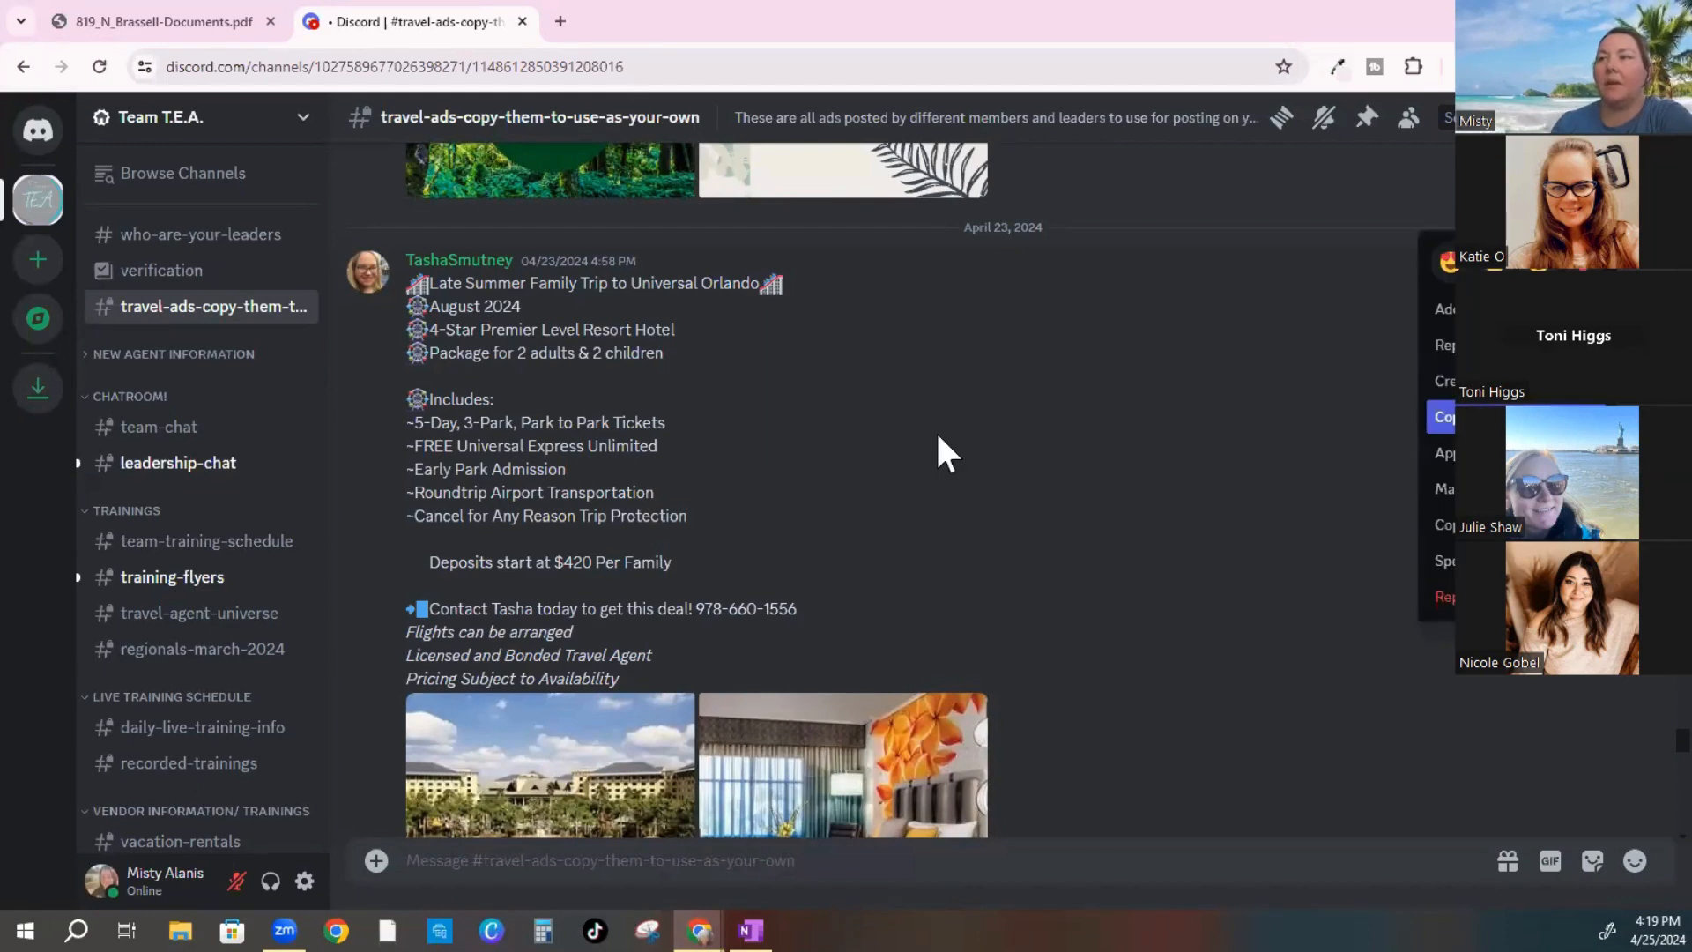
{"action": "left_click", "coordinate": [394, 283]}
{"action": "left_click_drag", "start_coordinate": [393, 282], "coordinate": [487, 401]}
{"action": "left_click_drag", "start_coordinate": [647, 613], "coordinate": [678, 671]}
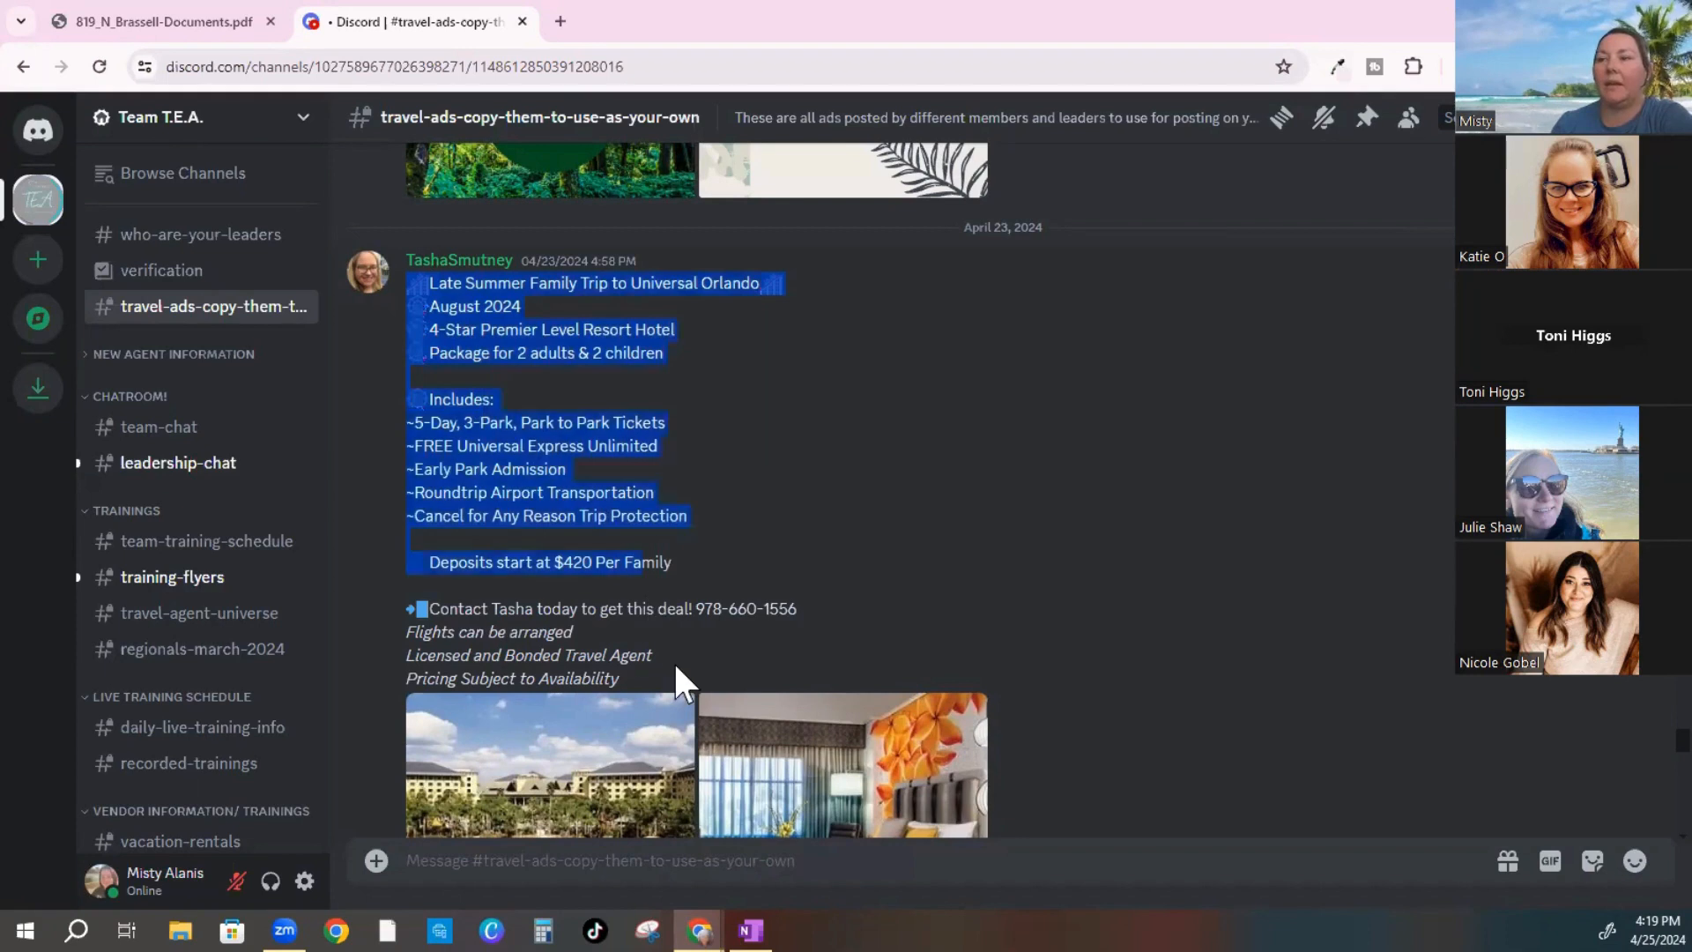
{"action": "right_click", "coordinate": [521, 442]}
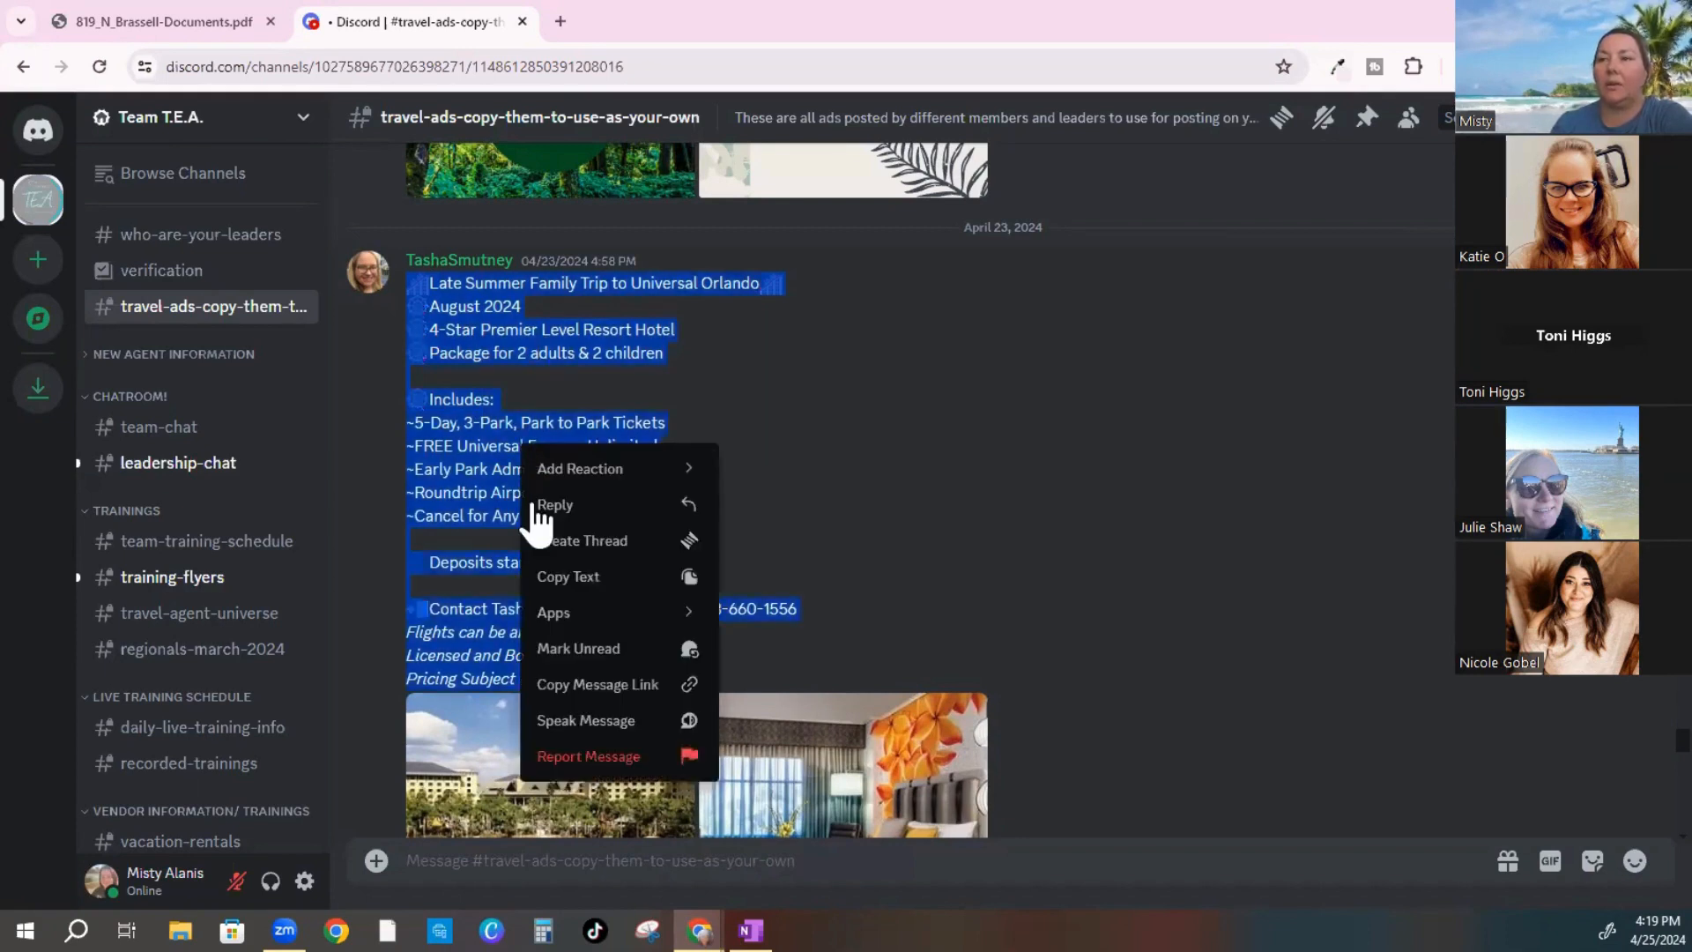
{"action": "left_click", "coordinate": [548, 578]}
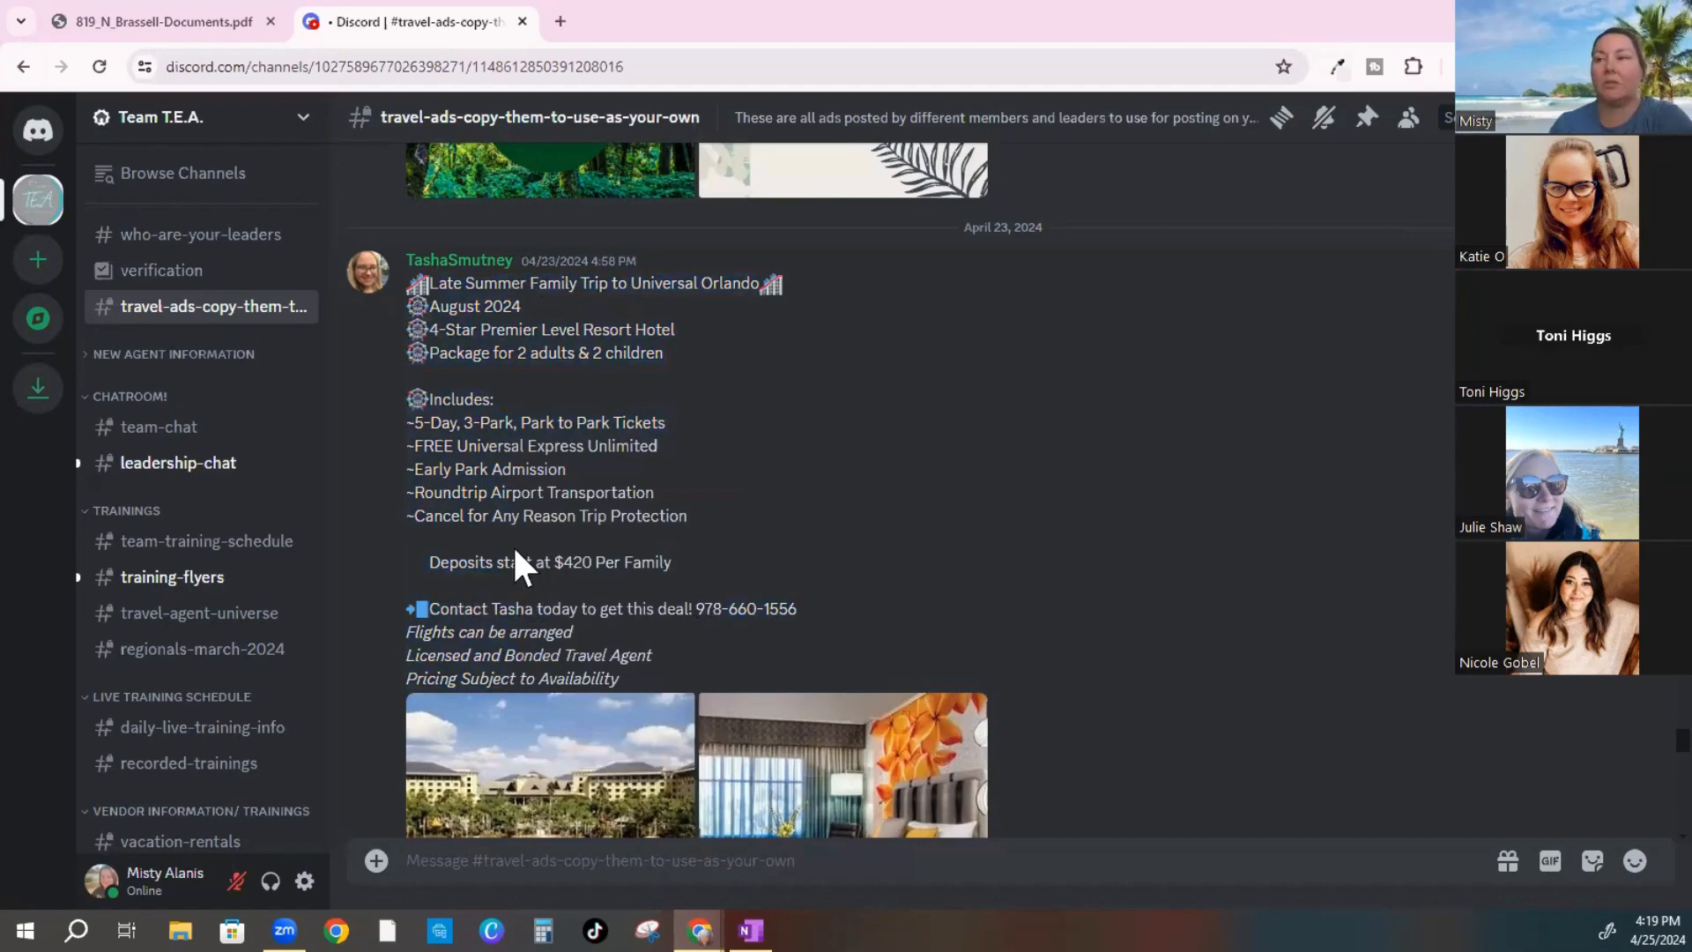
{"action": "scroll", "coordinate": [530, 545], "scroll_direction": "down", "scroll_amount": 1}
{"action": "scroll", "coordinate": [531, 545], "scroll_direction": "down", "scroll_amount": 4}
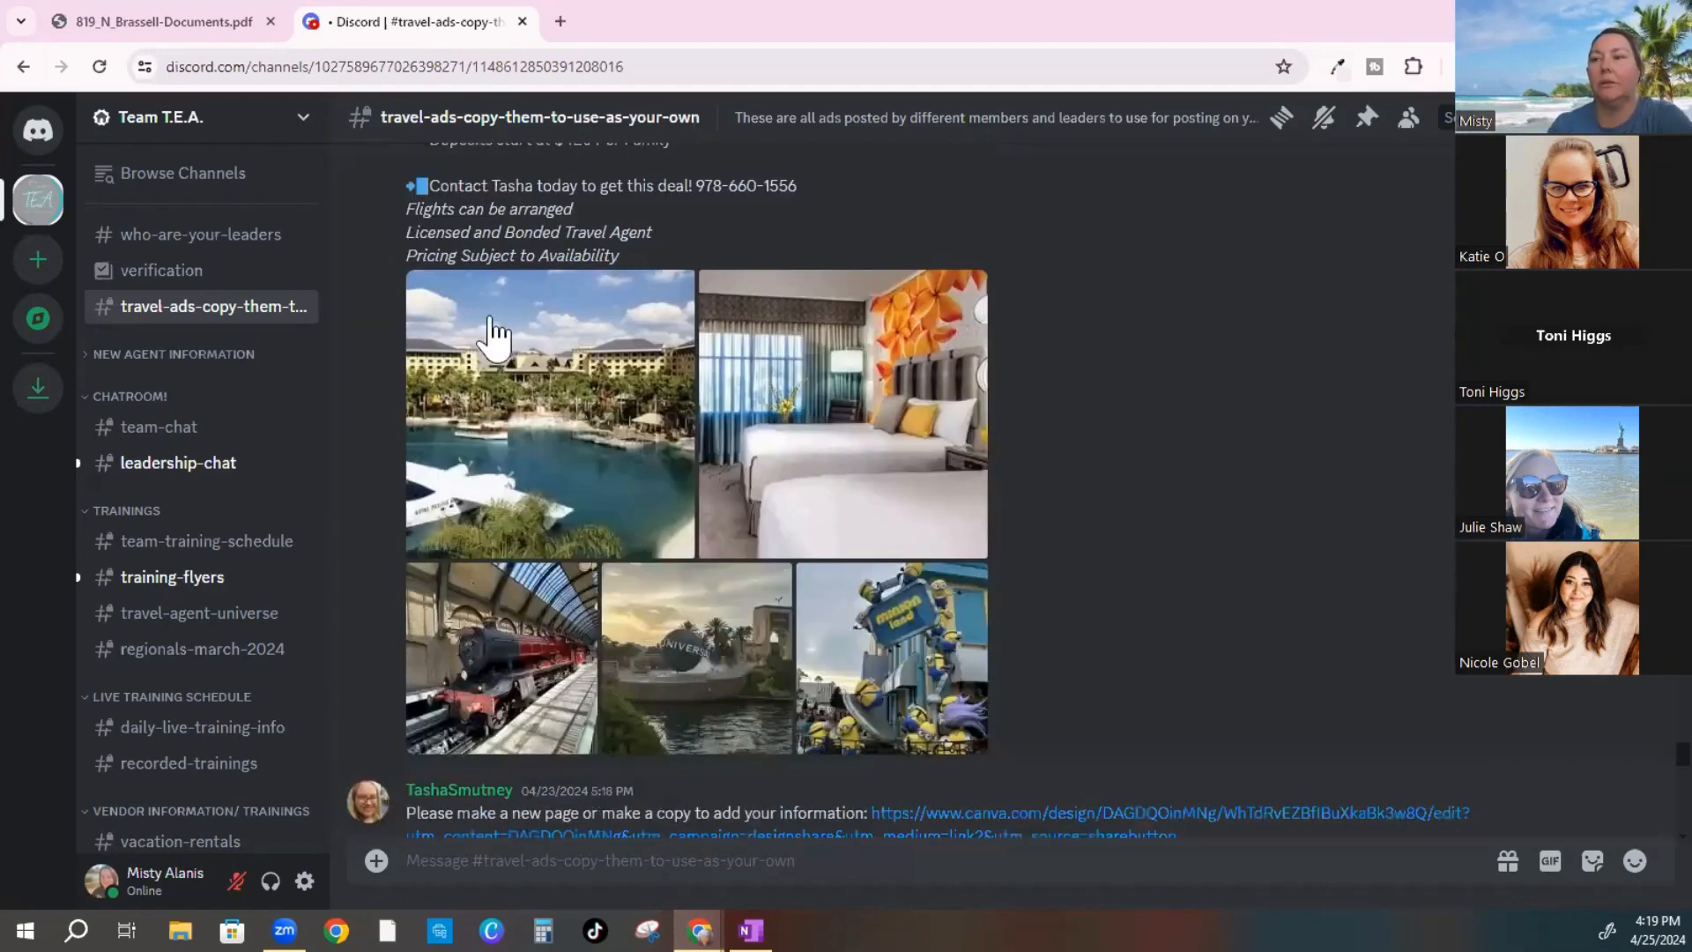
Save the resort lagoon photo as a JPG into Desktop > TRAVEL AGENT > ADS > 4.25.24
{"action": "left_click", "coordinate": [552, 384]}
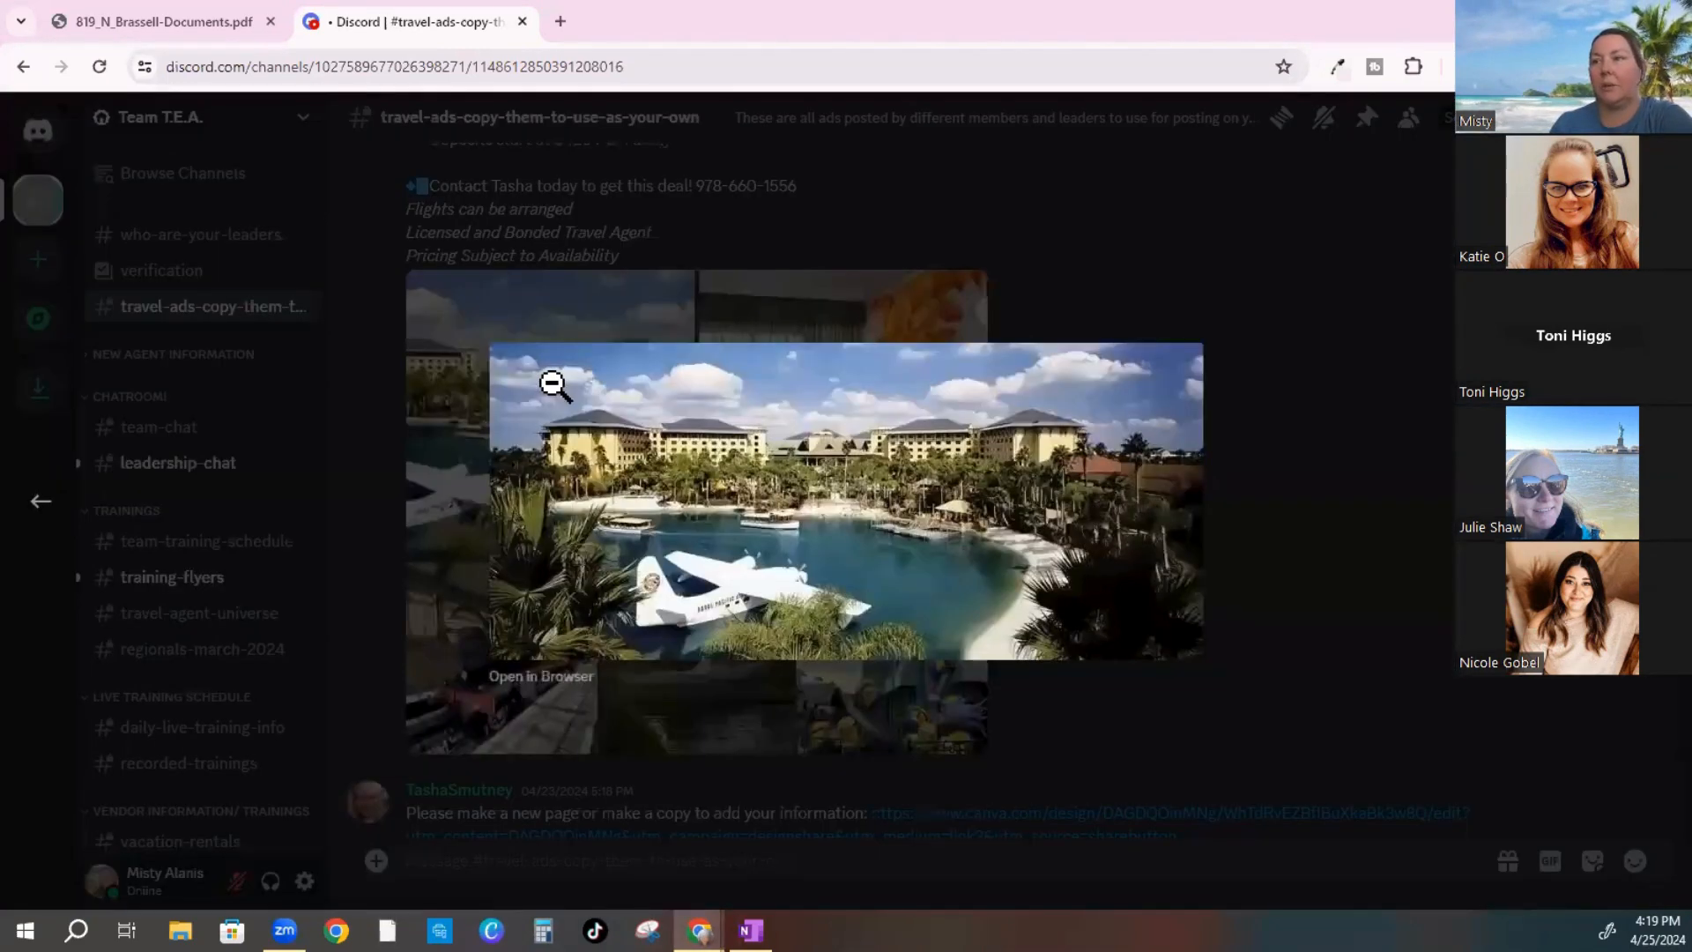
{"action": "left_click", "coordinate": [537, 677]}
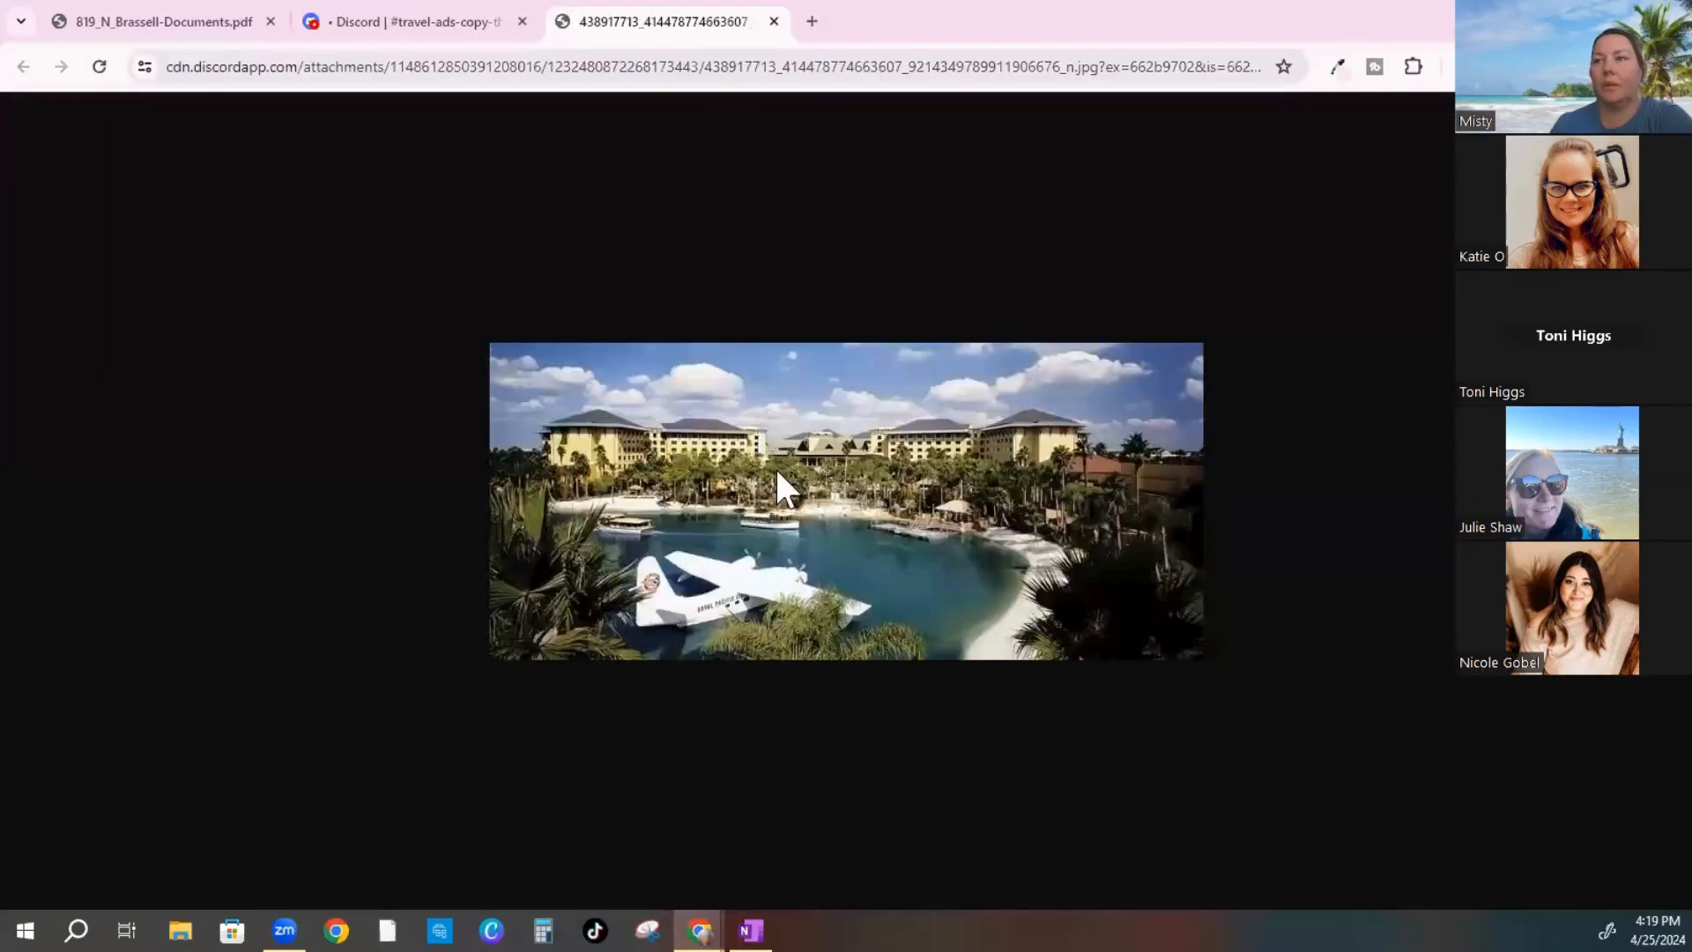
{"action": "right_click", "coordinate": [776, 472]}
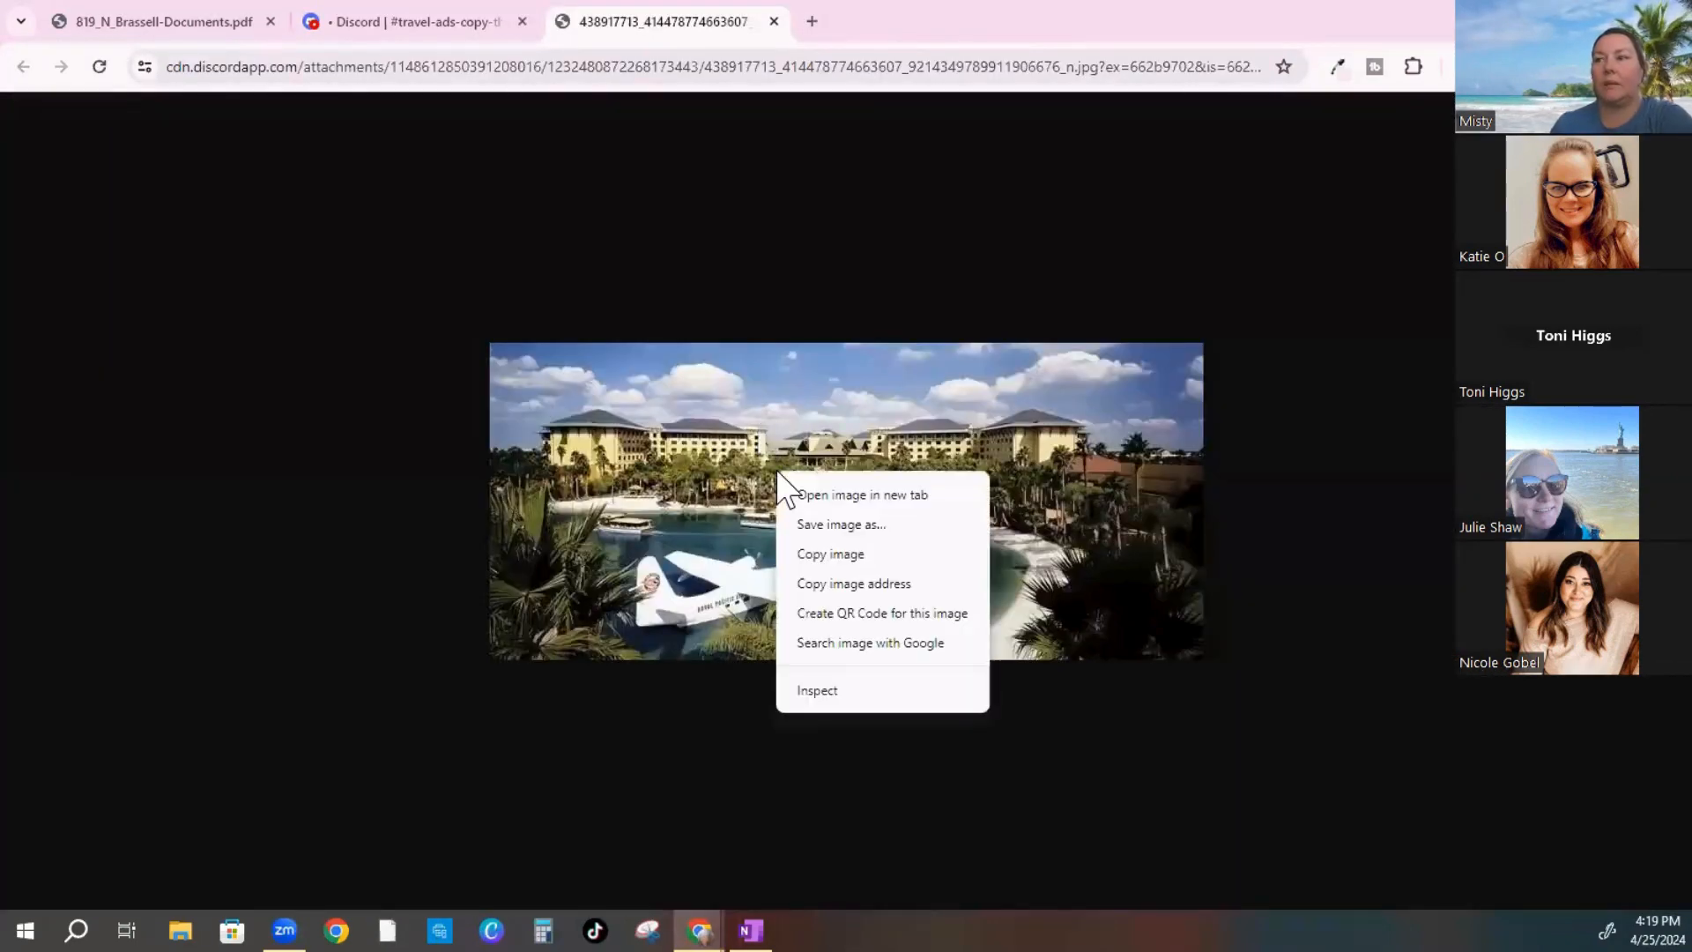
{"action": "left_click", "coordinate": [815, 530]}
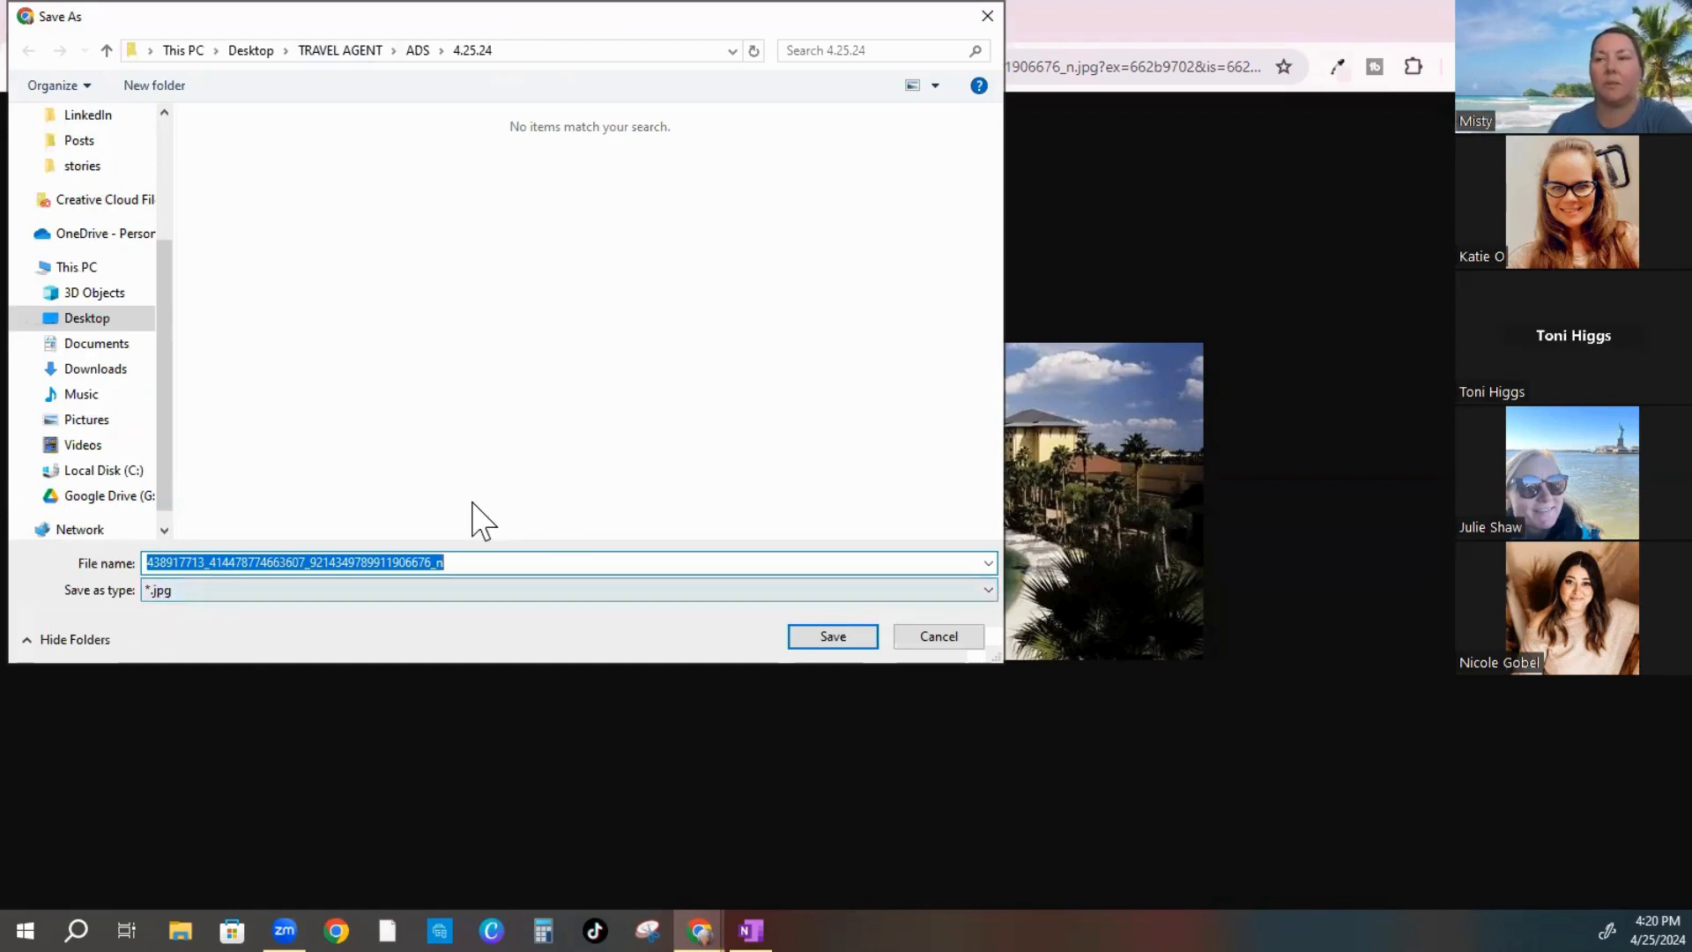
{"action": "left_click", "coordinate": [828, 638]}
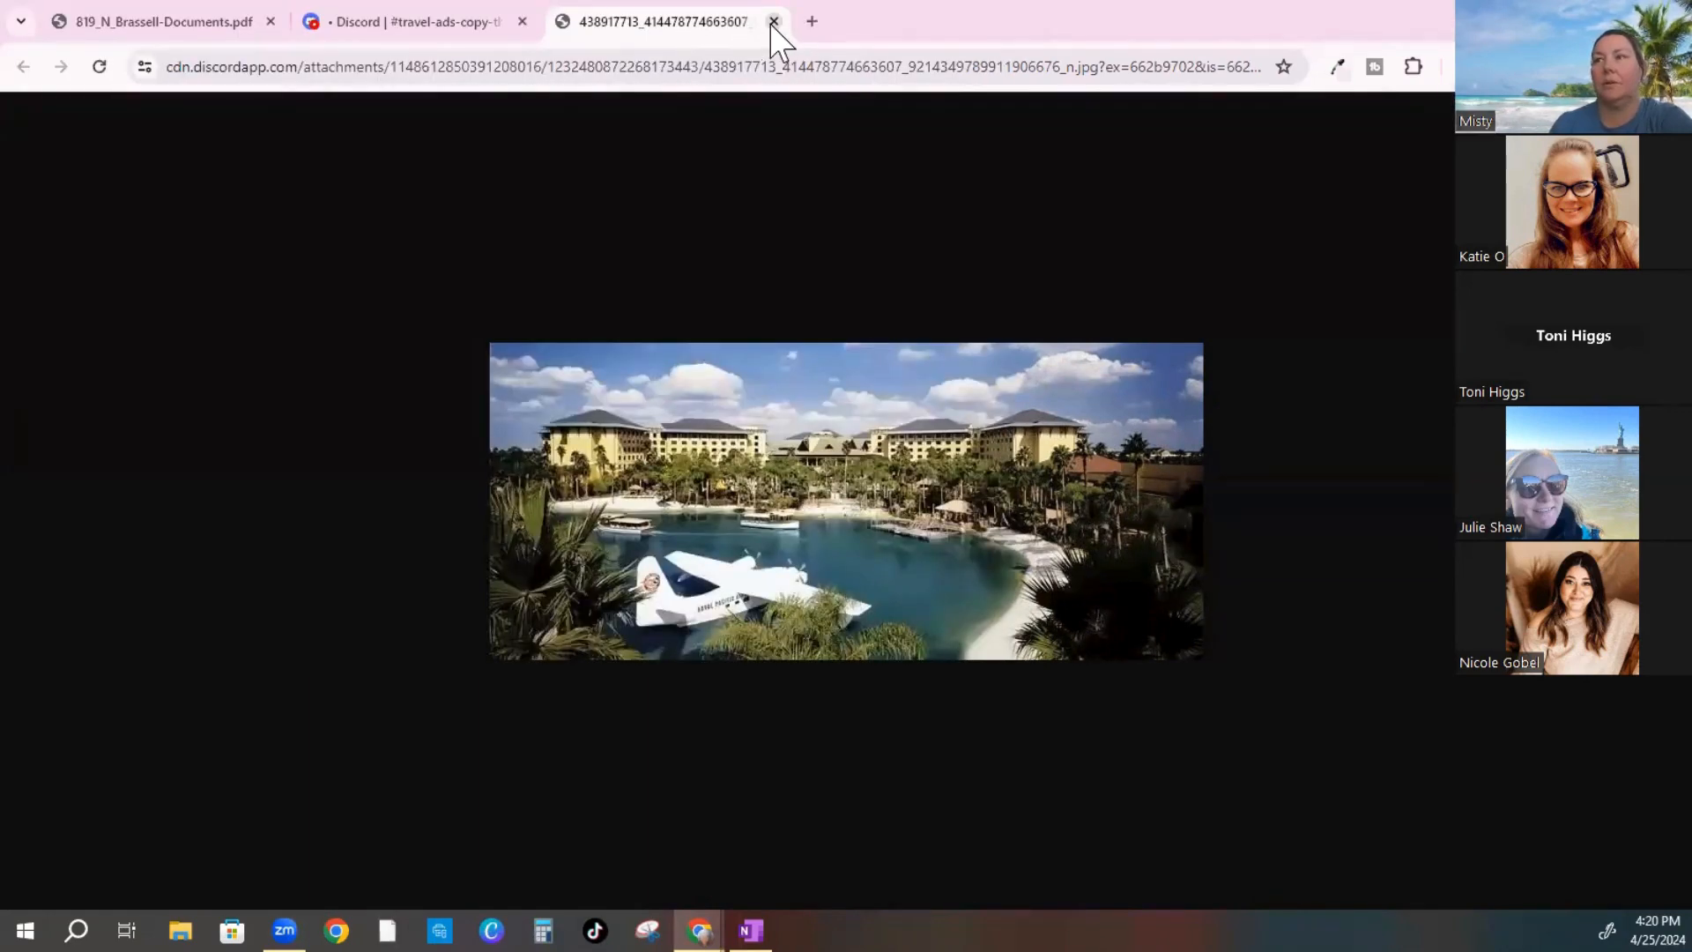
{"action": "left_click", "coordinate": [774, 21]}
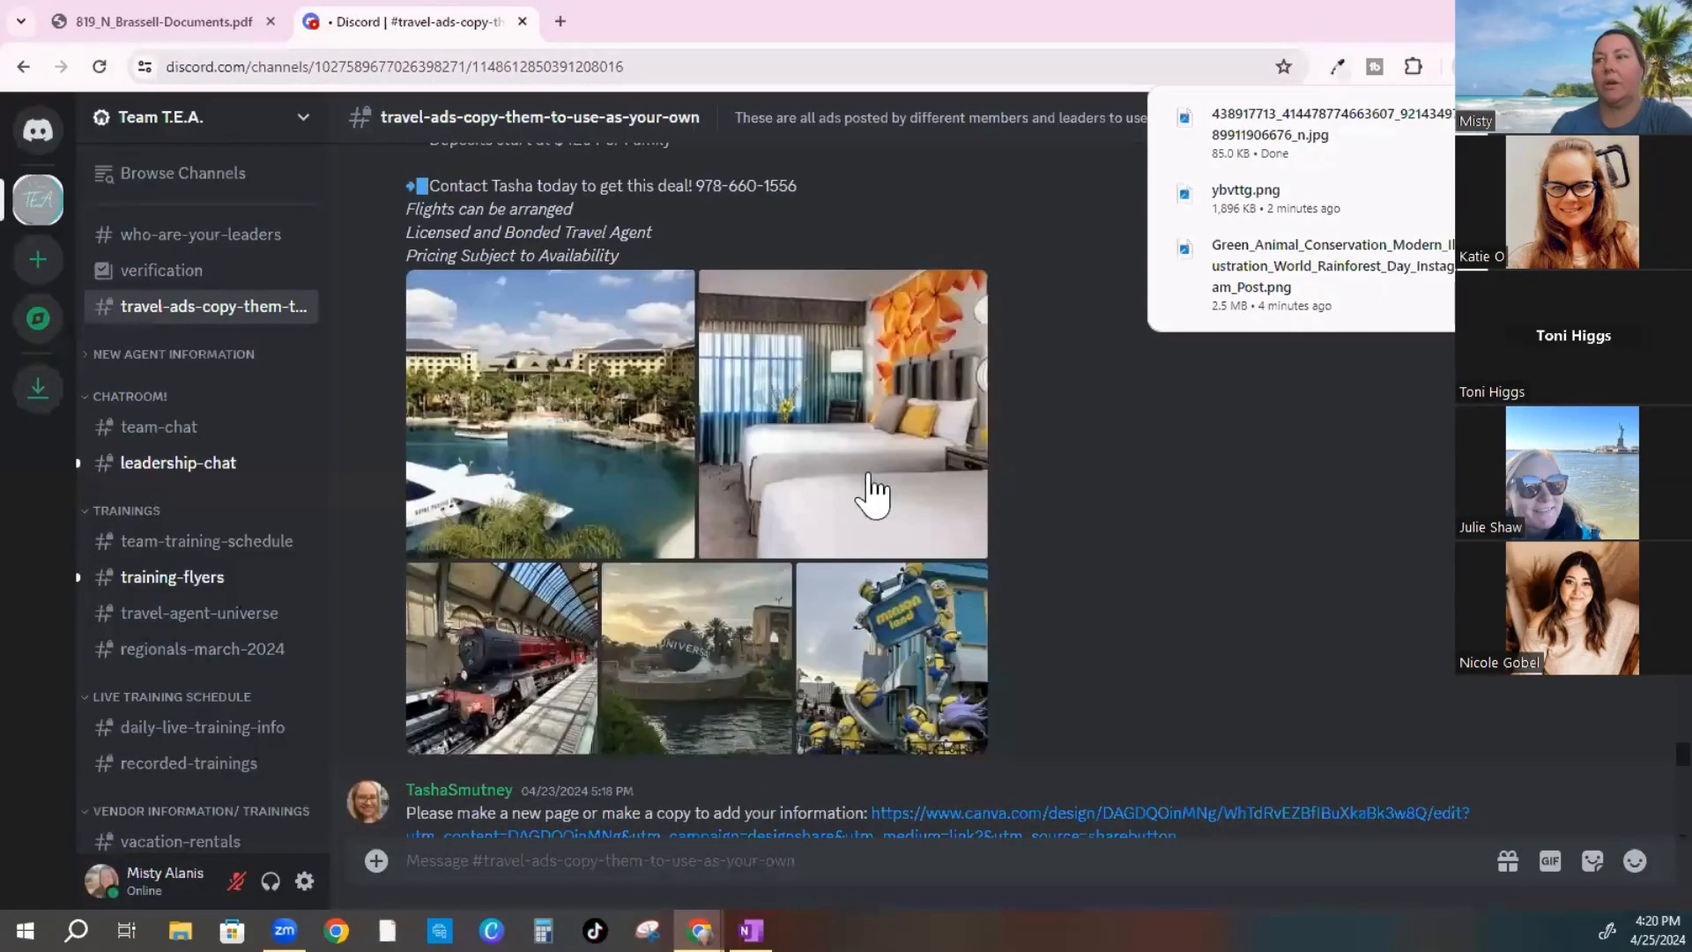
Save the hotel room photo as a JPG into the same 4.25.24 folder
{"action": "left_click", "coordinate": [864, 414]}
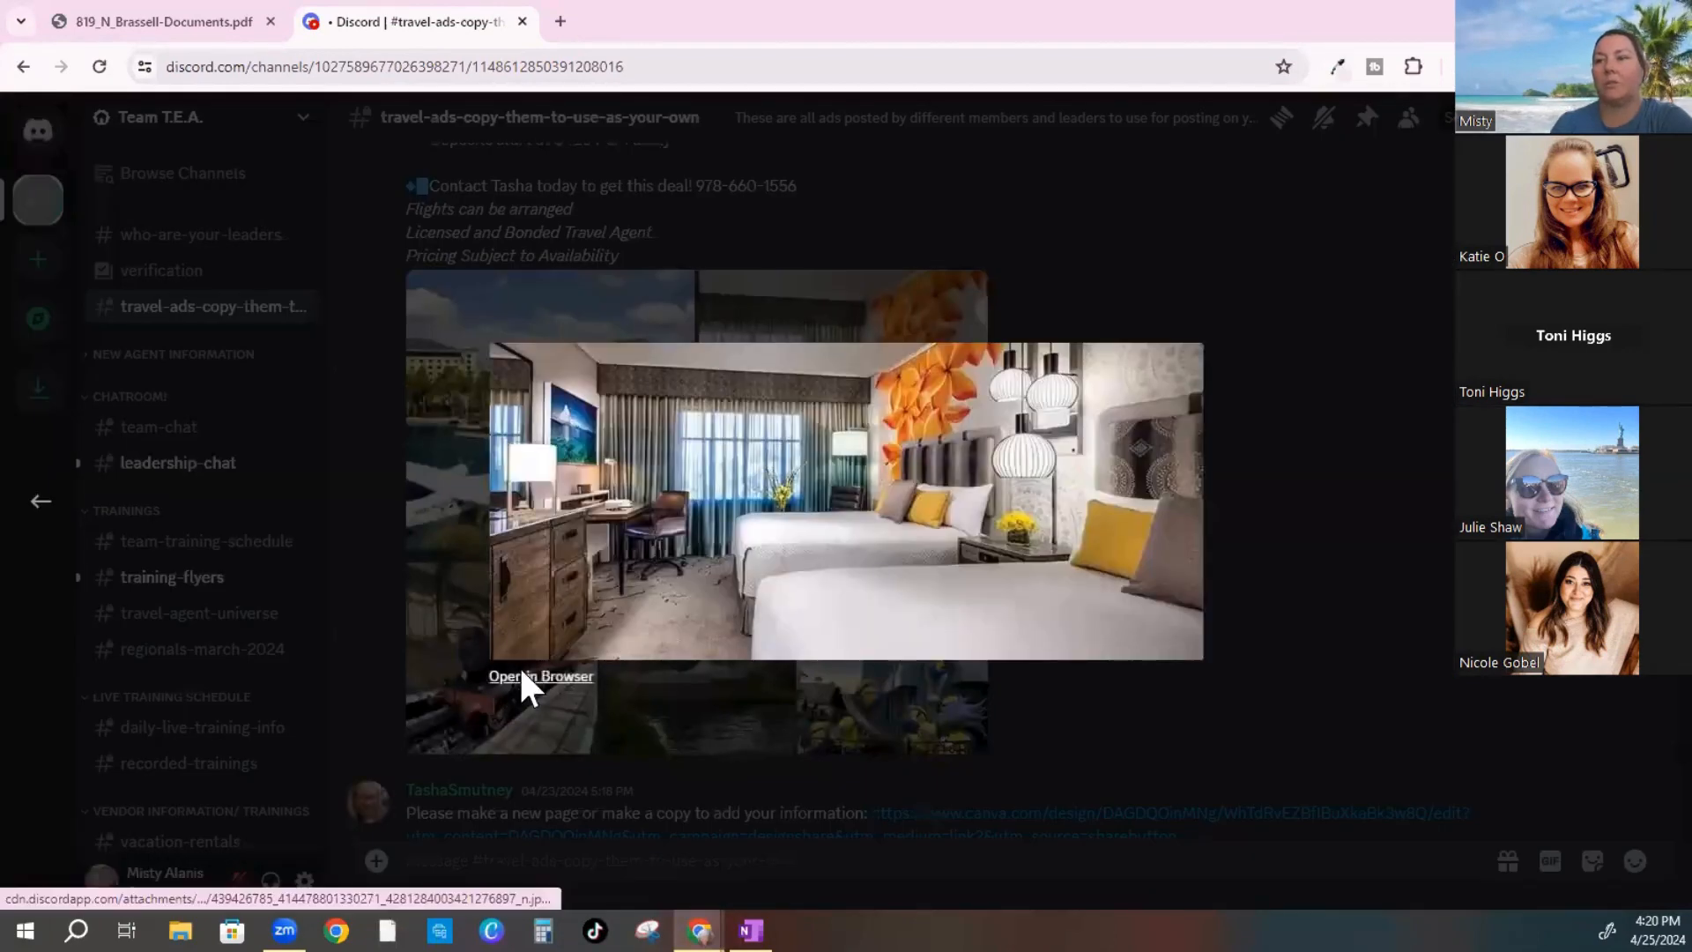
{"action": "left_click", "coordinate": [663, 339]}
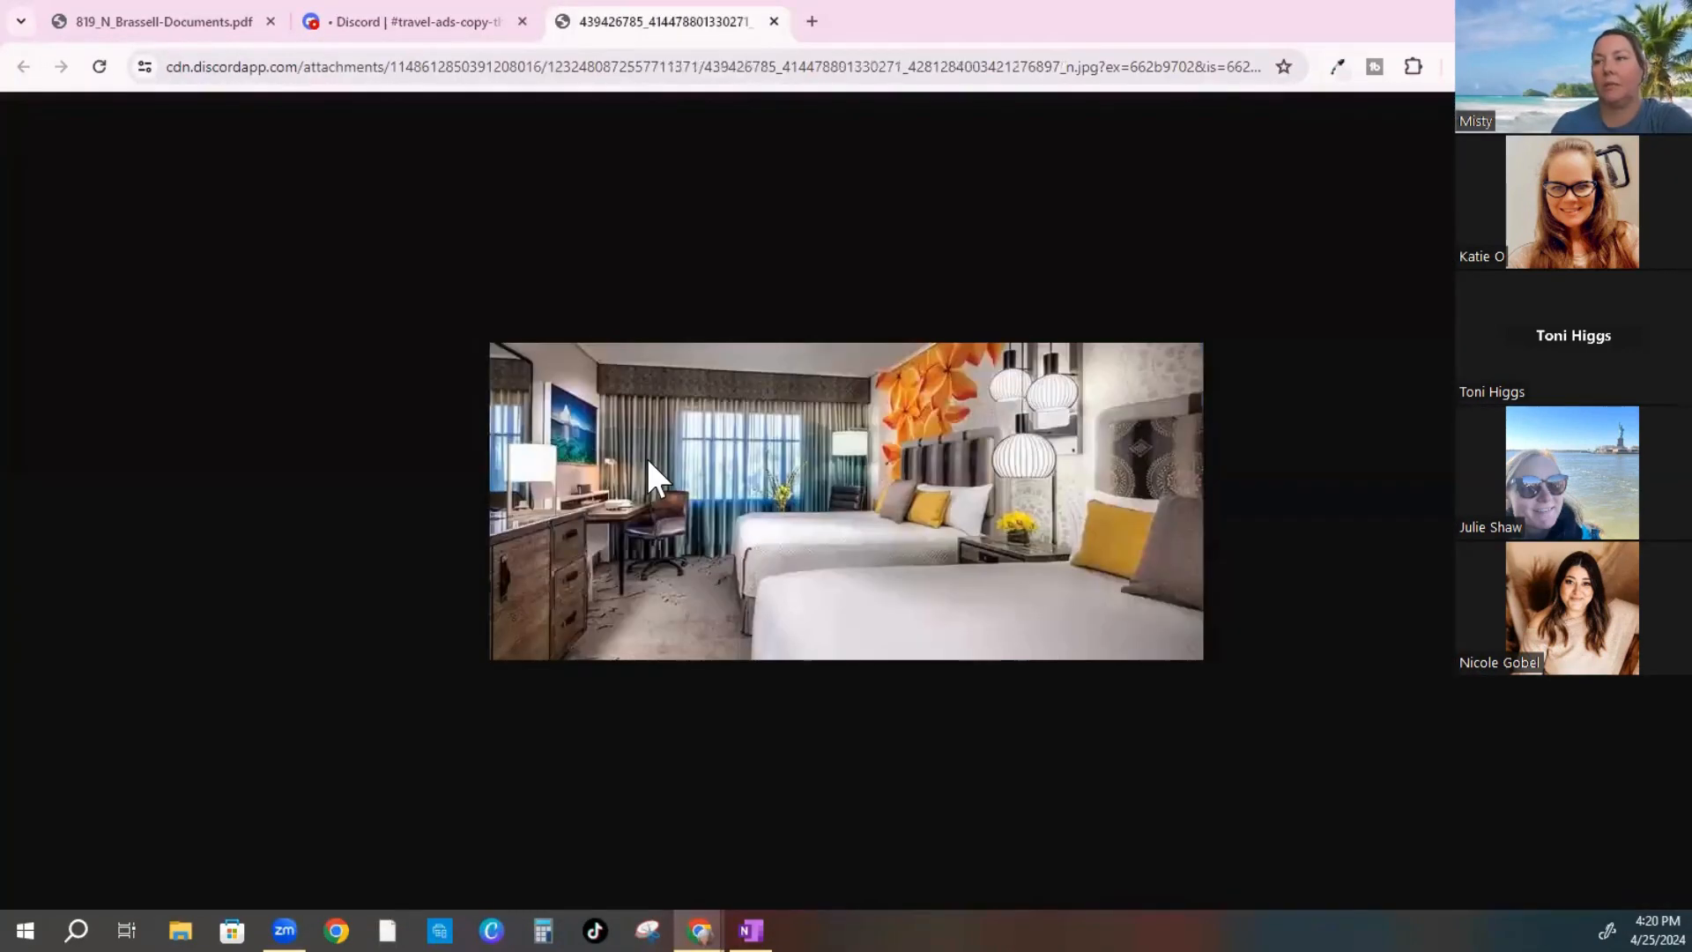
{"action": "right_click", "coordinate": [646, 458]}
{"action": "left_click", "coordinate": [684, 534]}
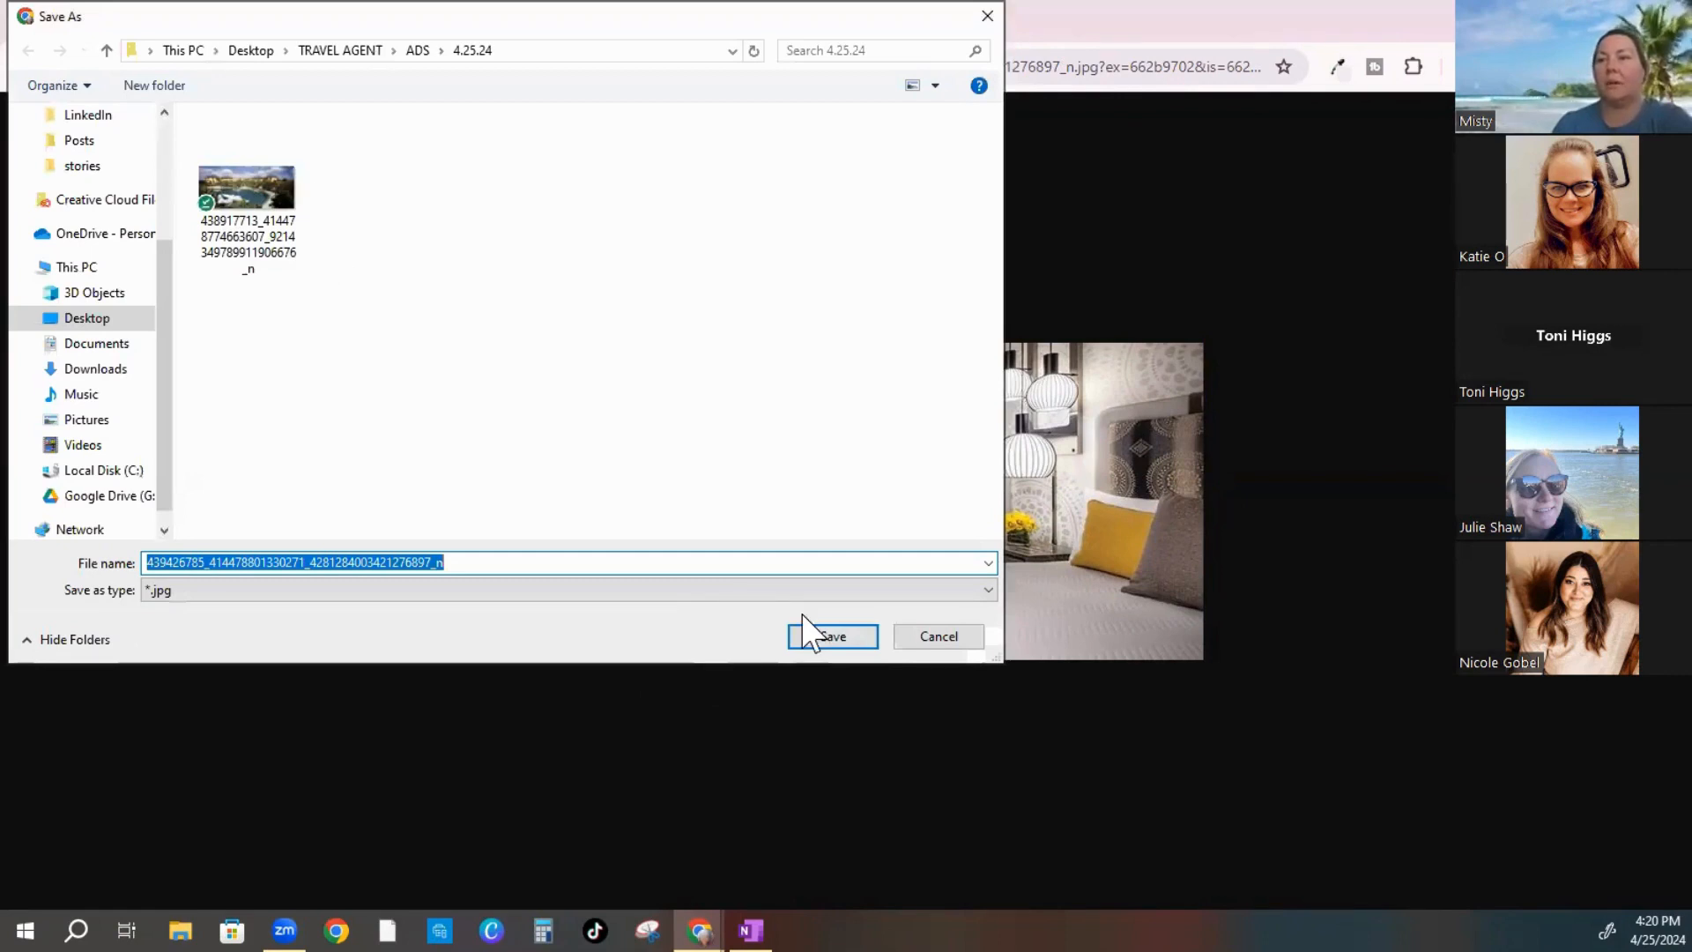
{"action": "left_click", "coordinate": [814, 646]}
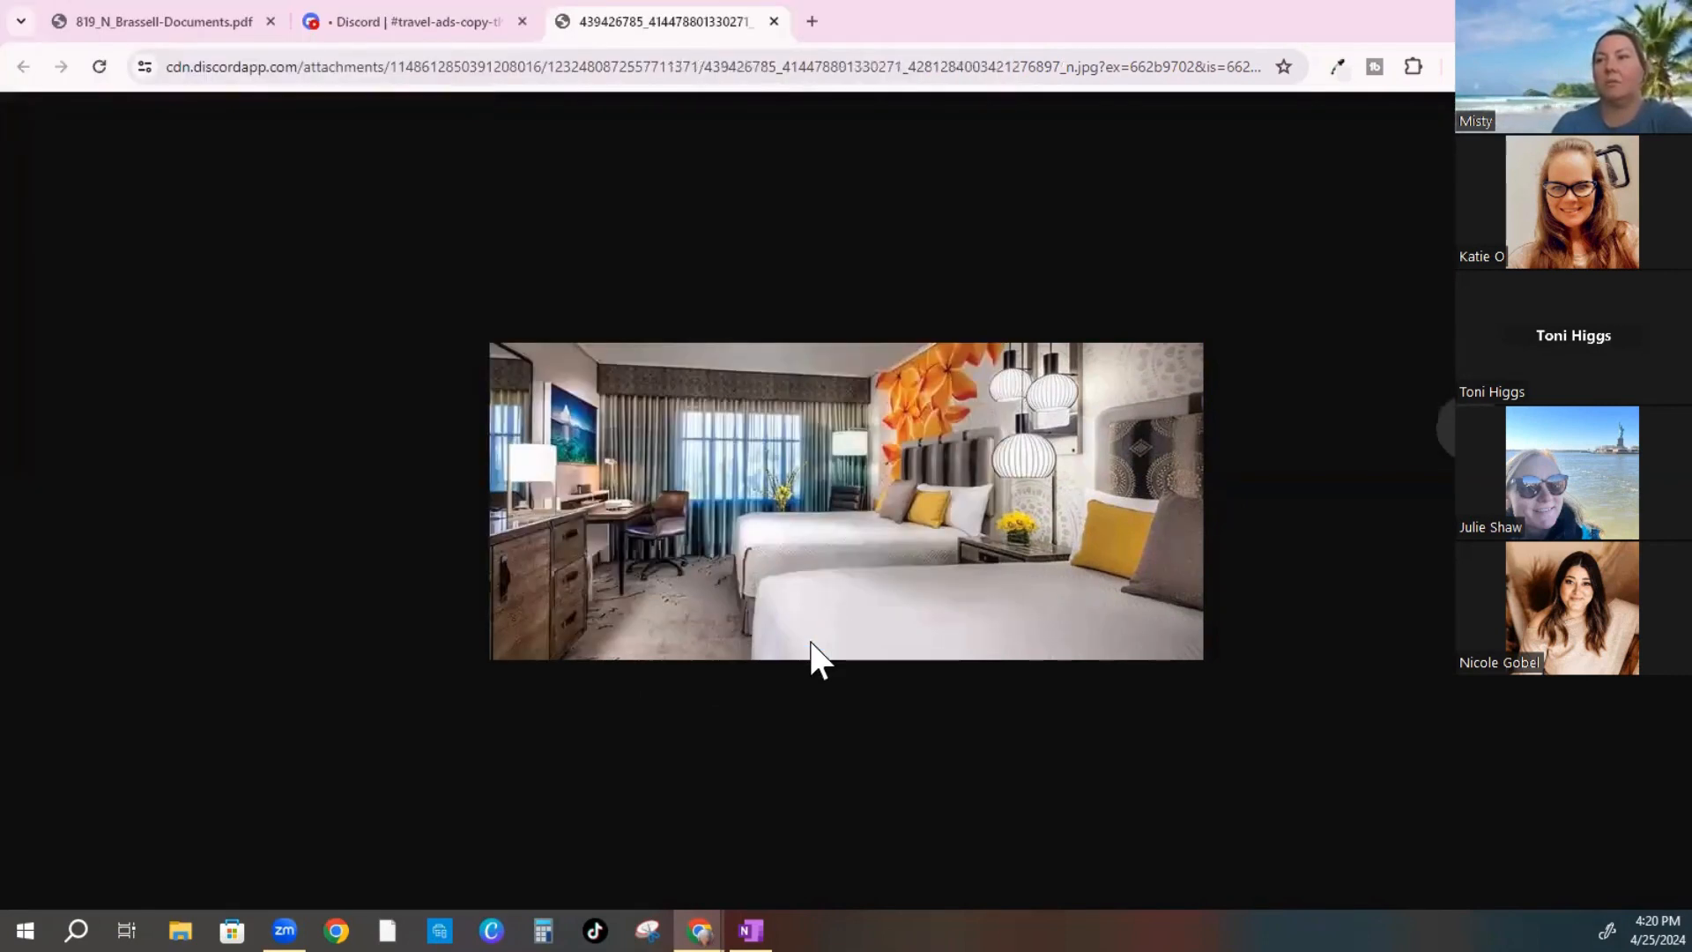
{"action": "left_click", "coordinate": [774, 21]}
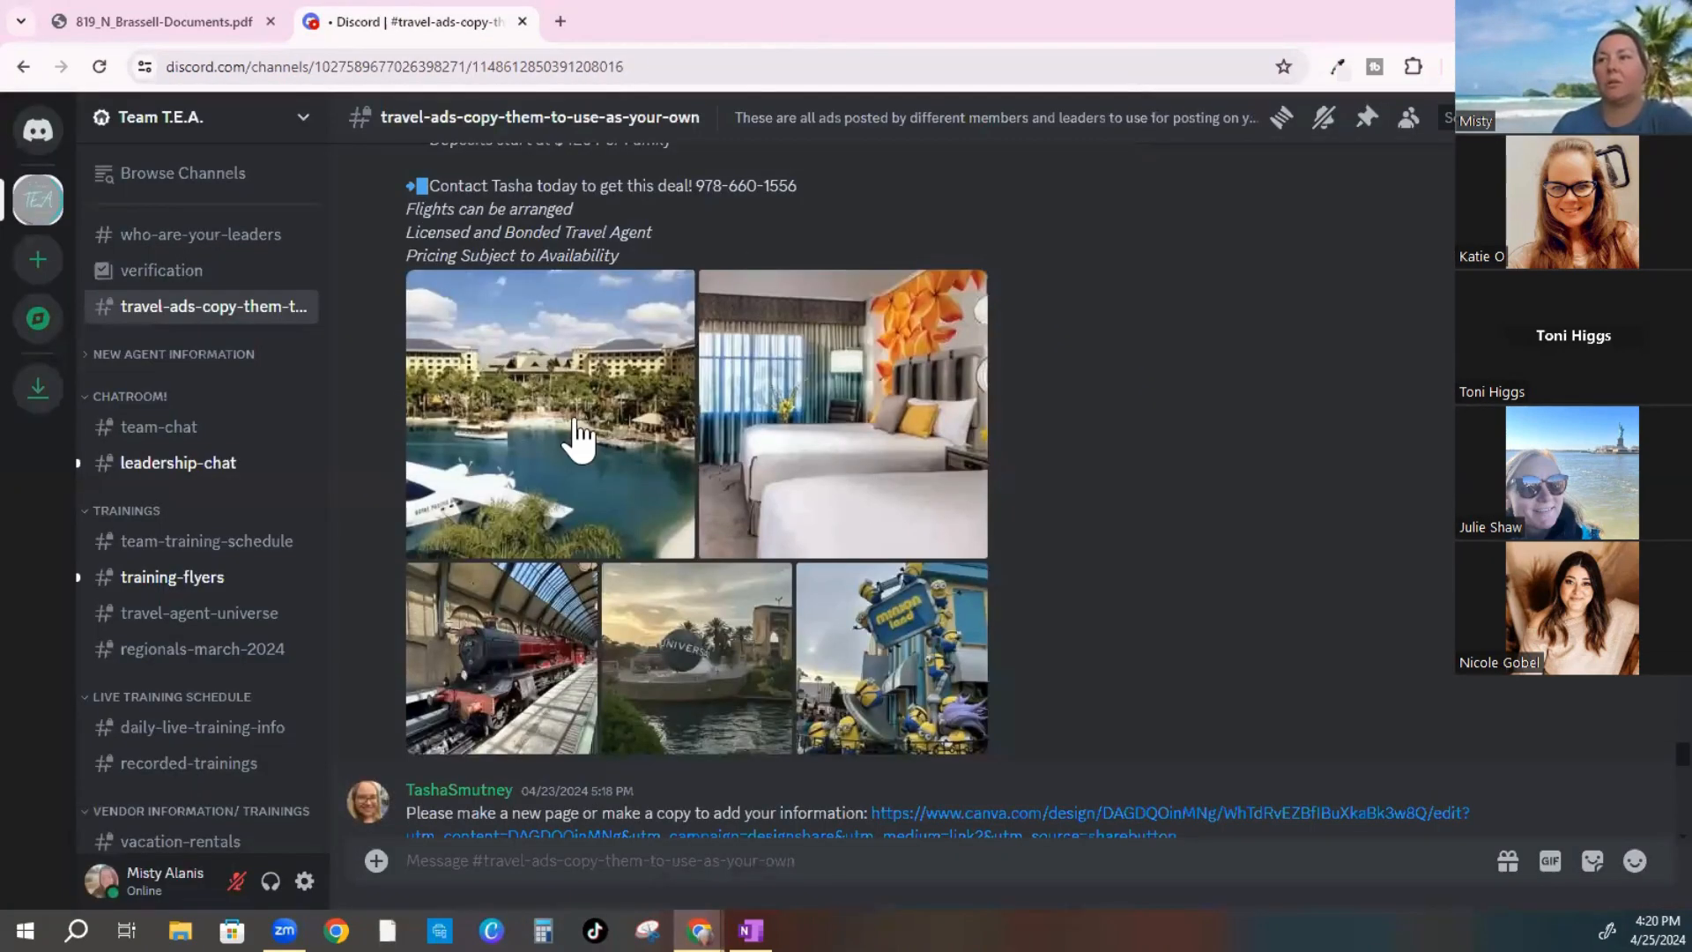
Save the red steam train photo as a JPG in 4.25.24 after abandoning a webp save
{"action": "left_click", "coordinate": [512, 684]}
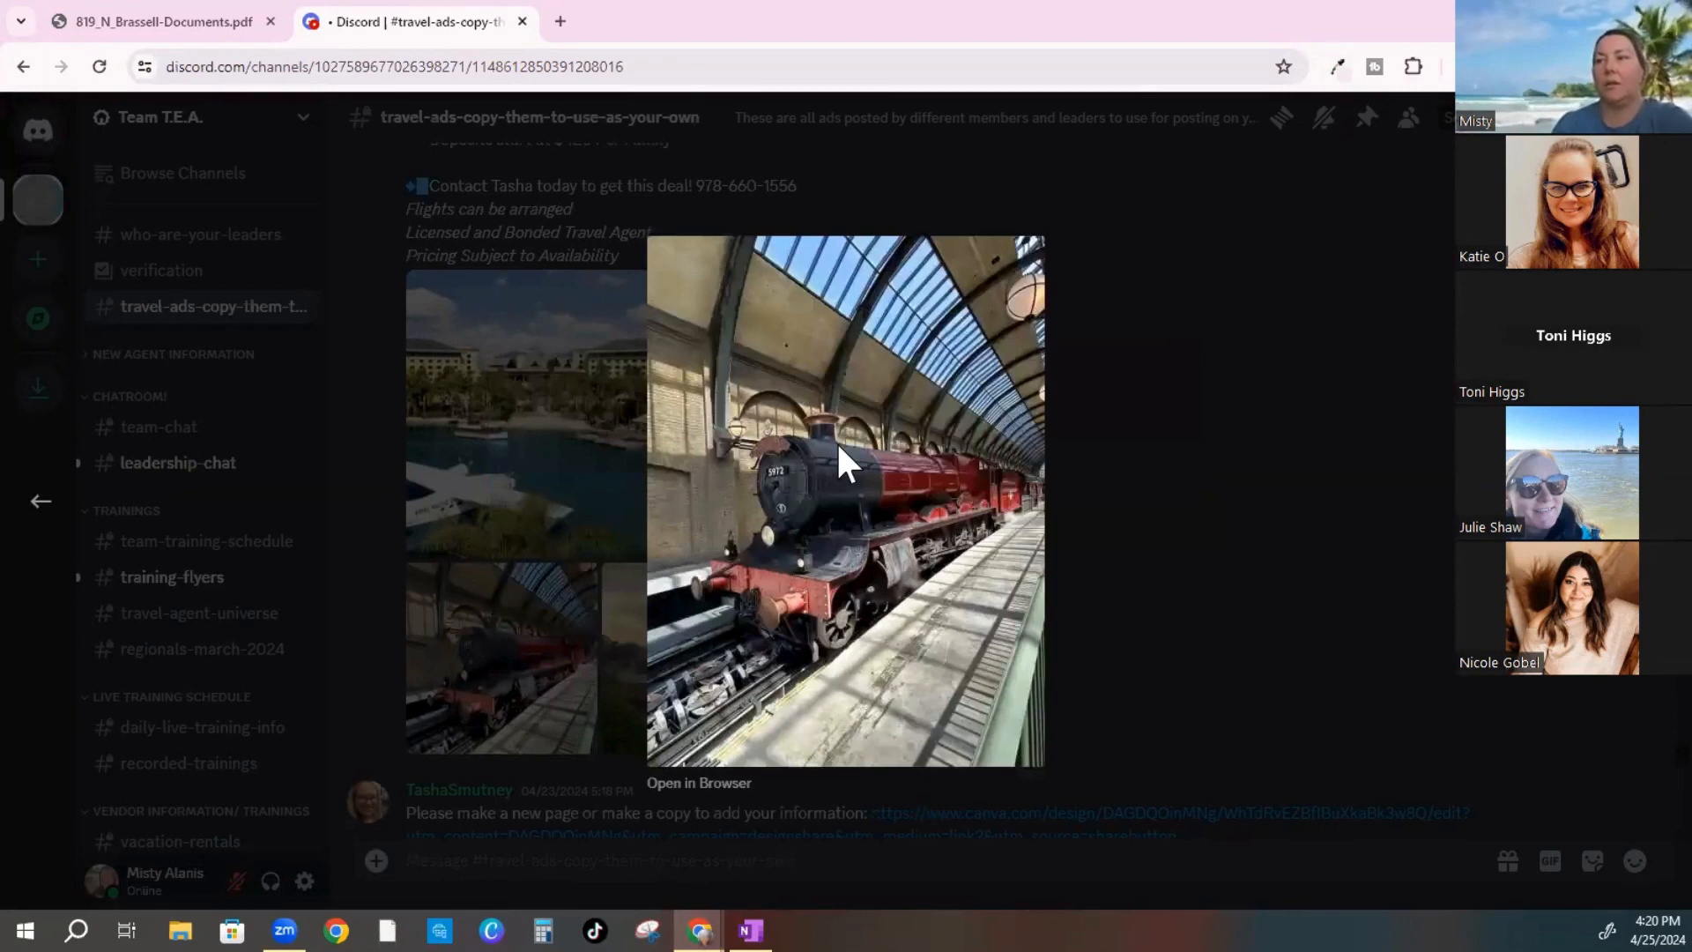
{"action": "right_click", "coordinate": [838, 446]}
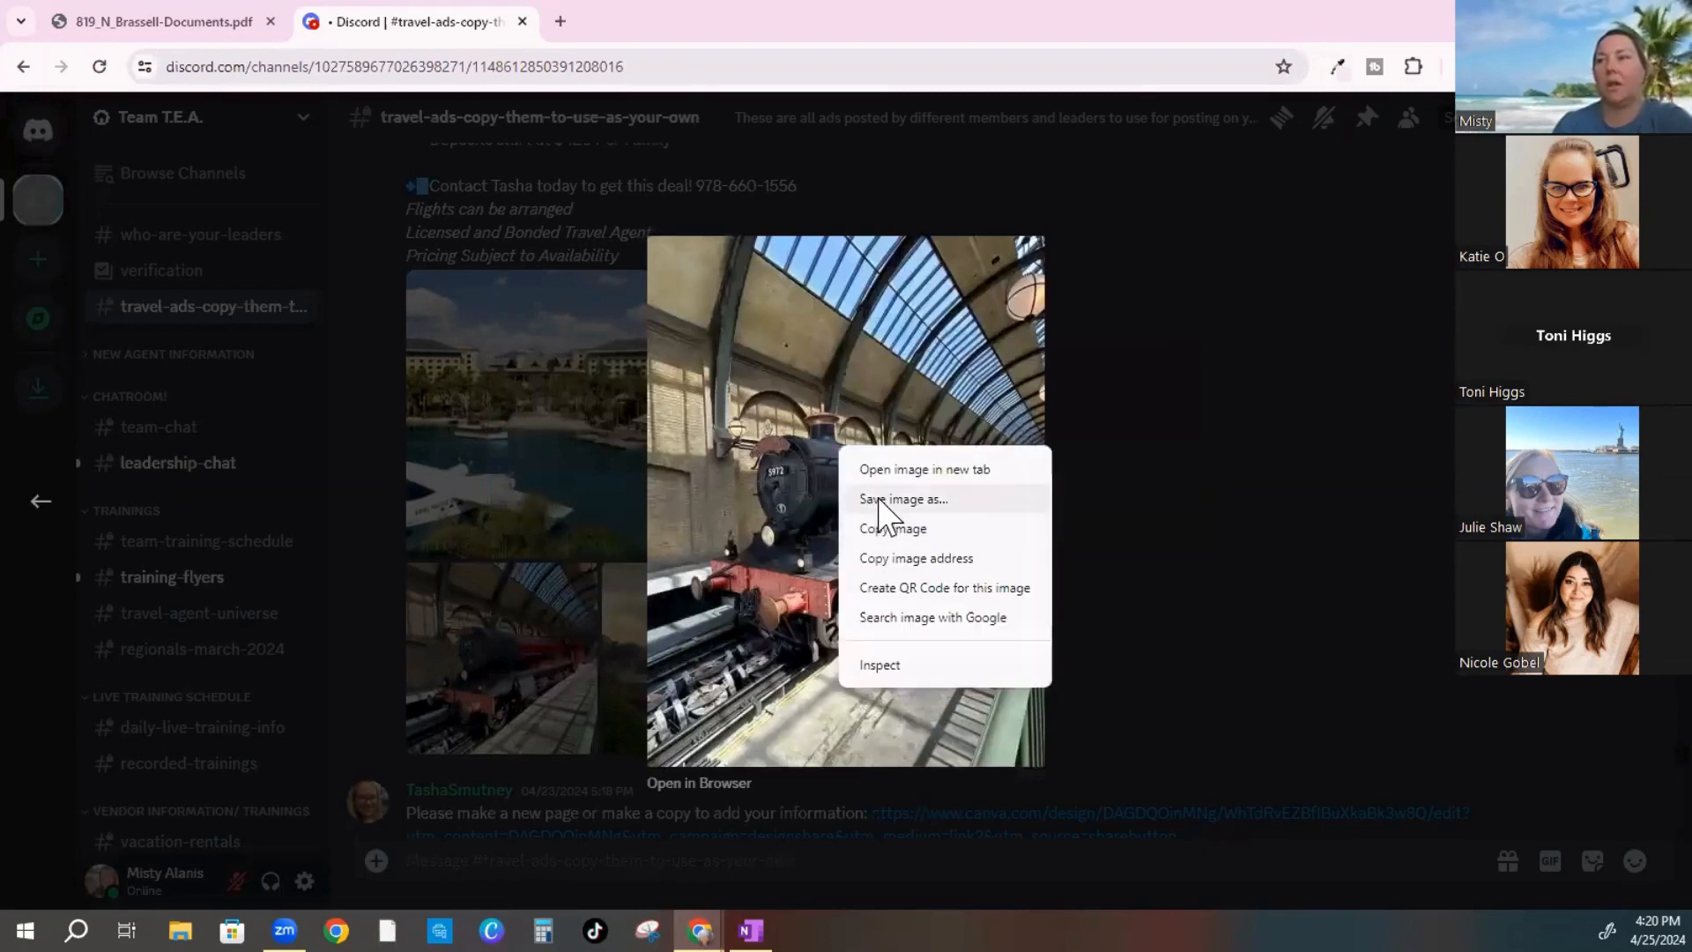
{"action": "left_click", "coordinate": [878, 500]}
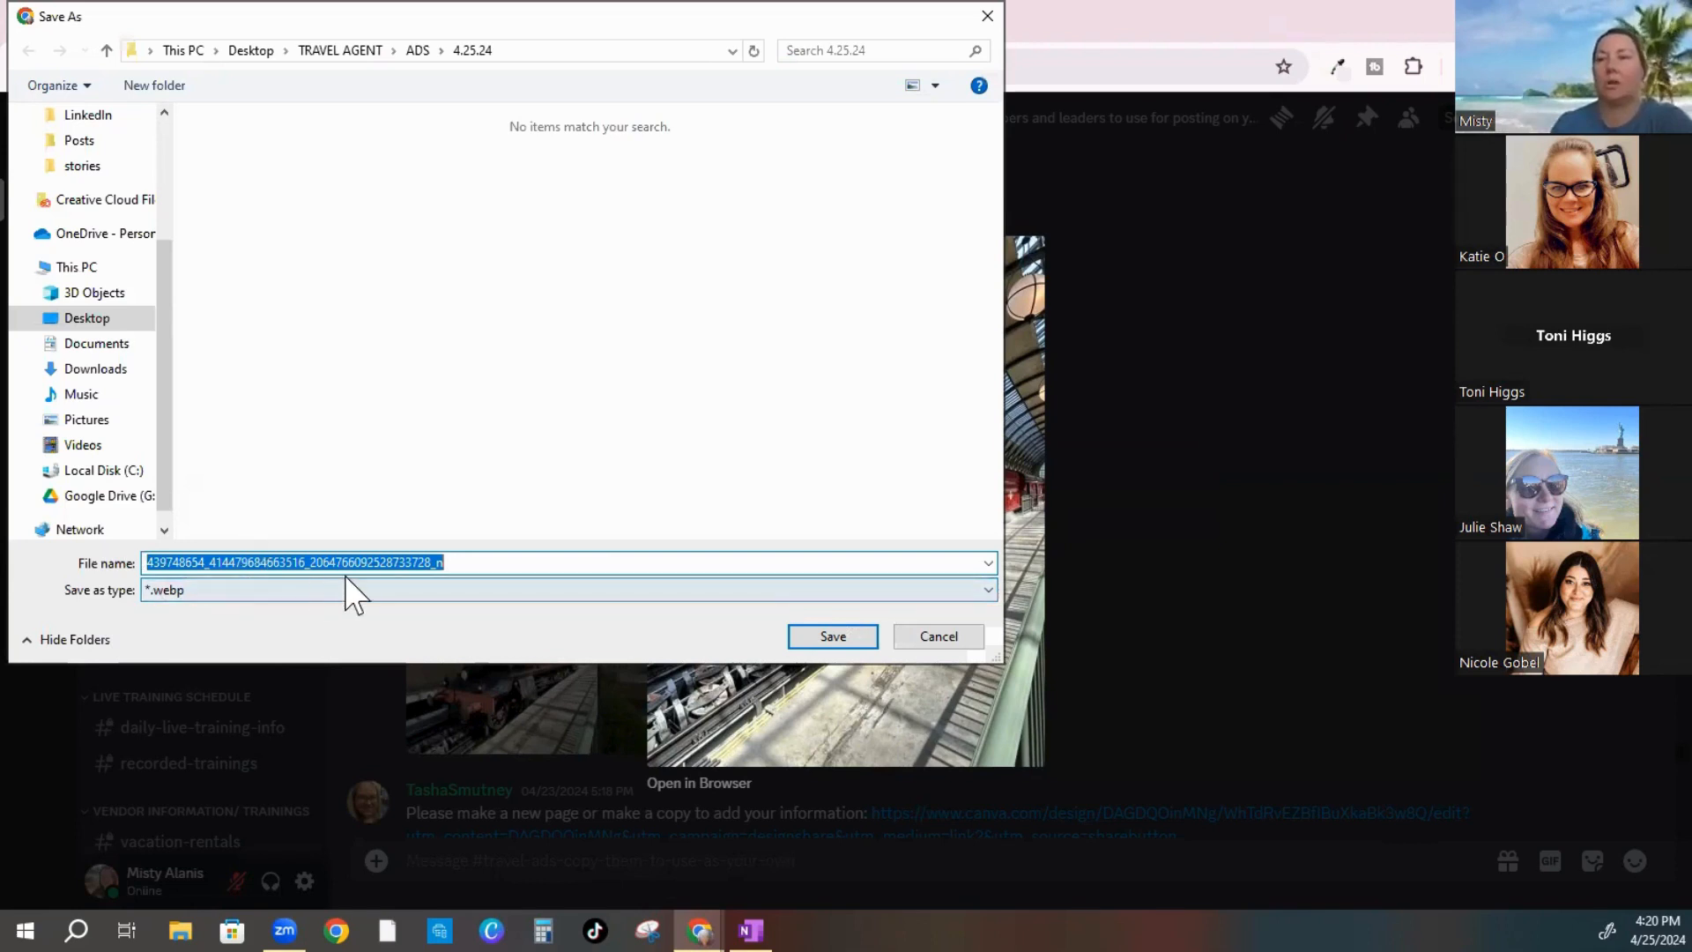
{"action": "left_click", "coordinate": [938, 637]}
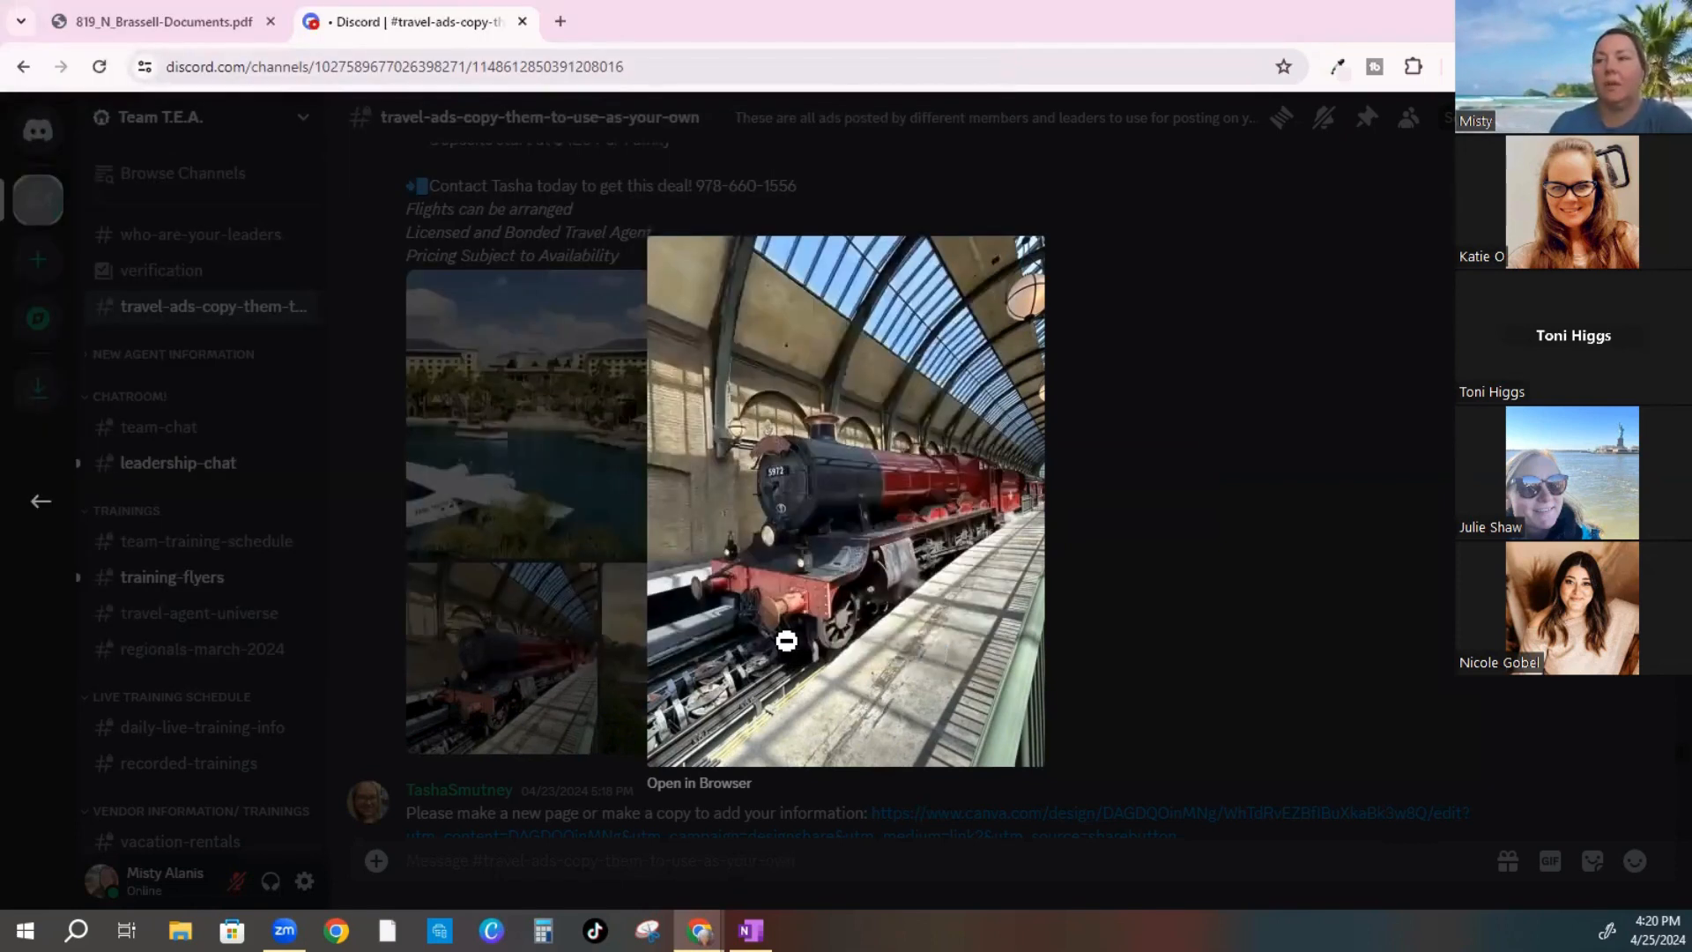
{"action": "left_click", "coordinate": [672, 786]}
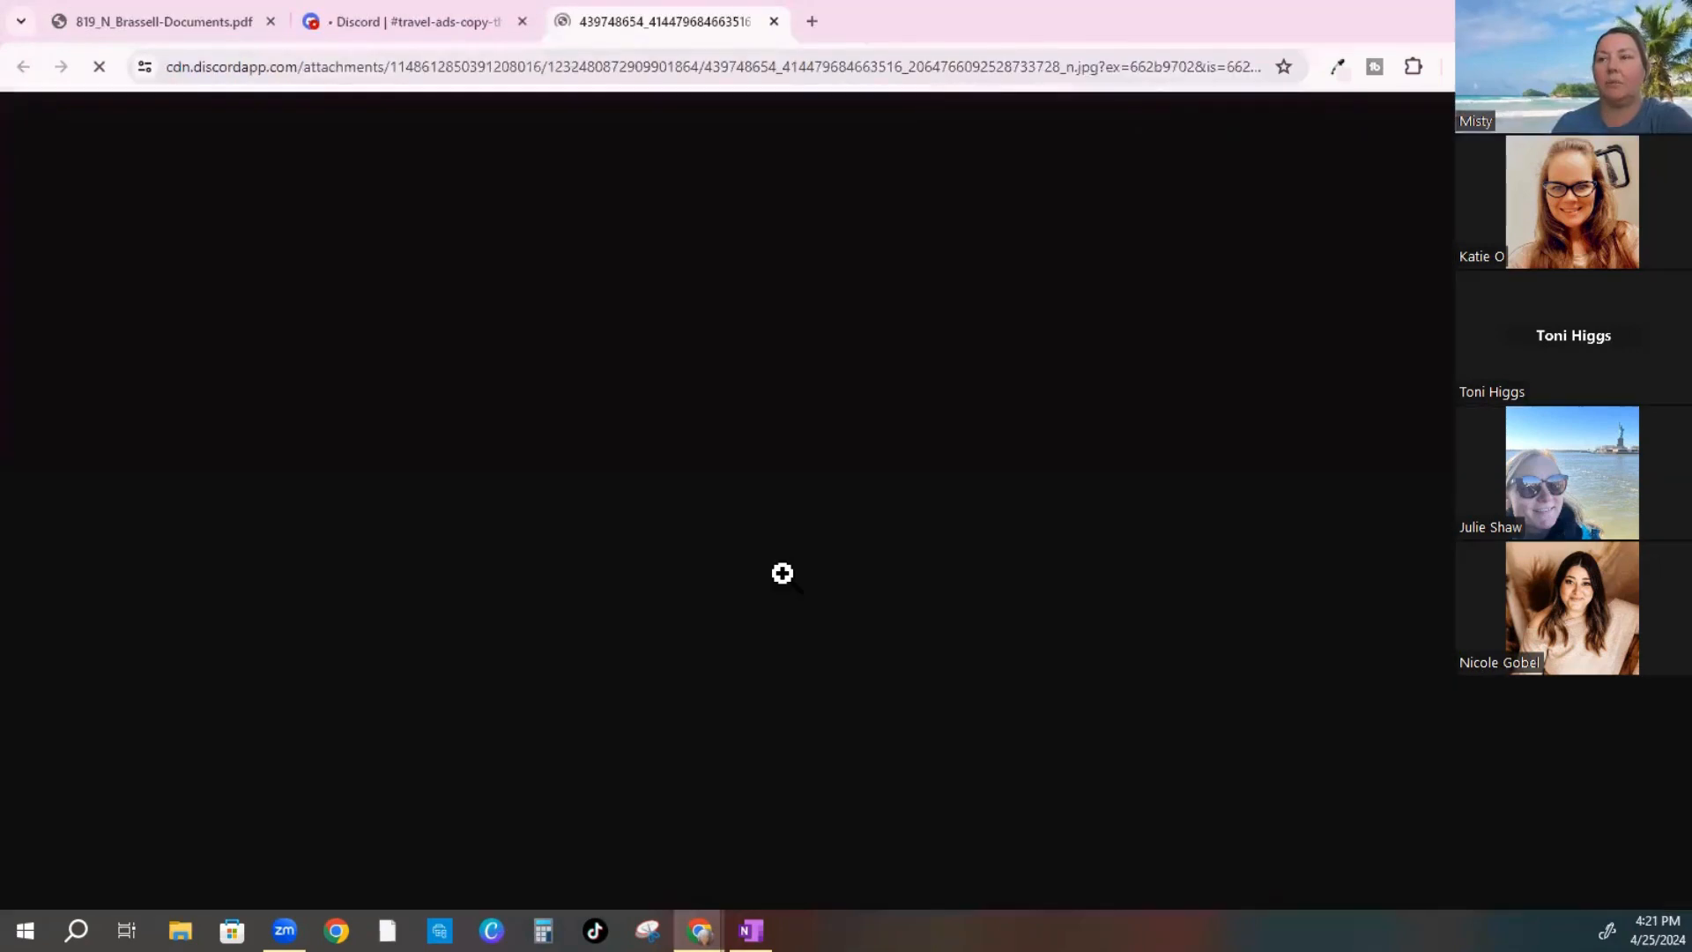
{"action": "right_click", "coordinate": [793, 339]}
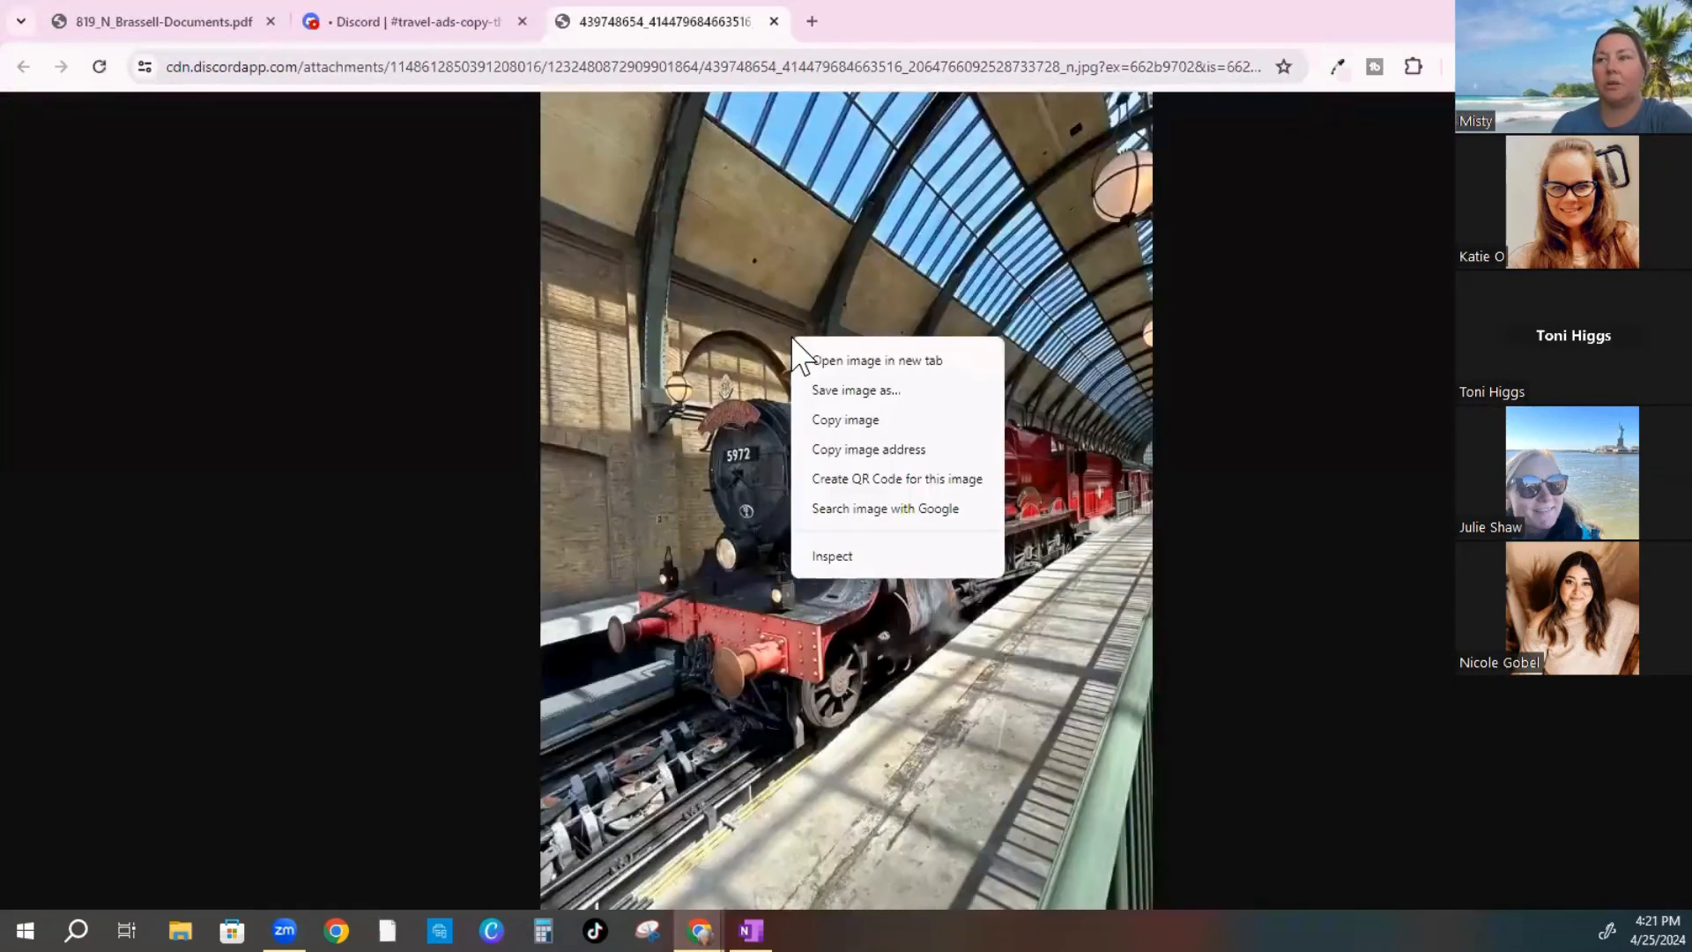
{"action": "left_click", "coordinate": [838, 384]}
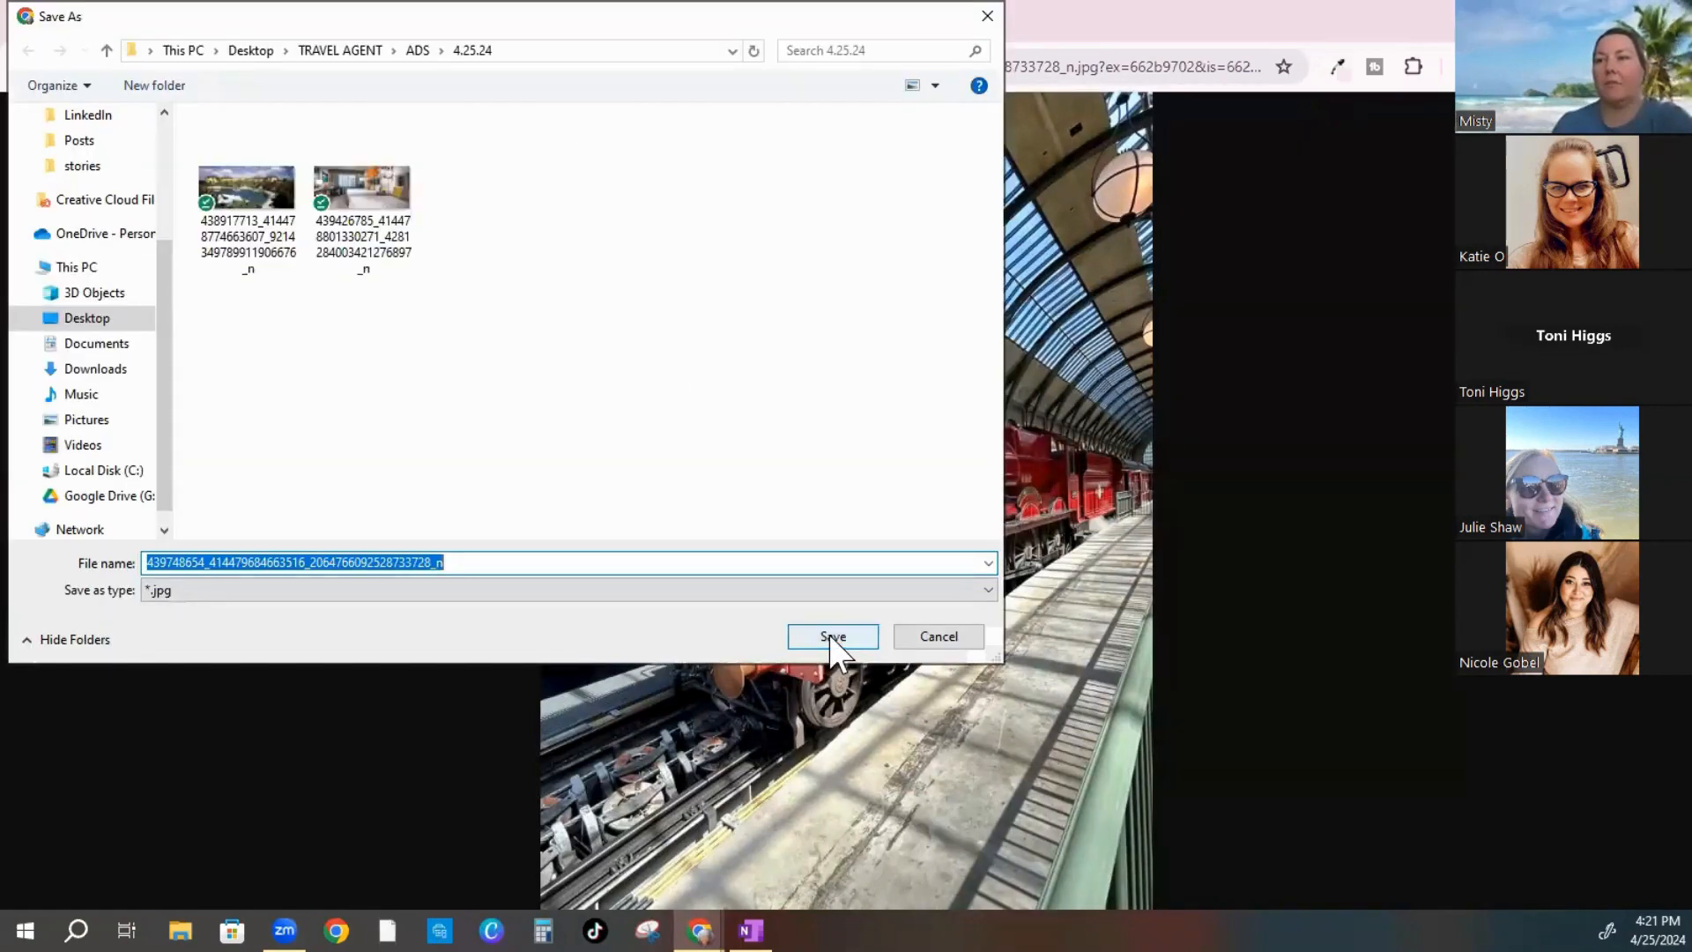
{"action": "left_click", "coordinate": [834, 638]}
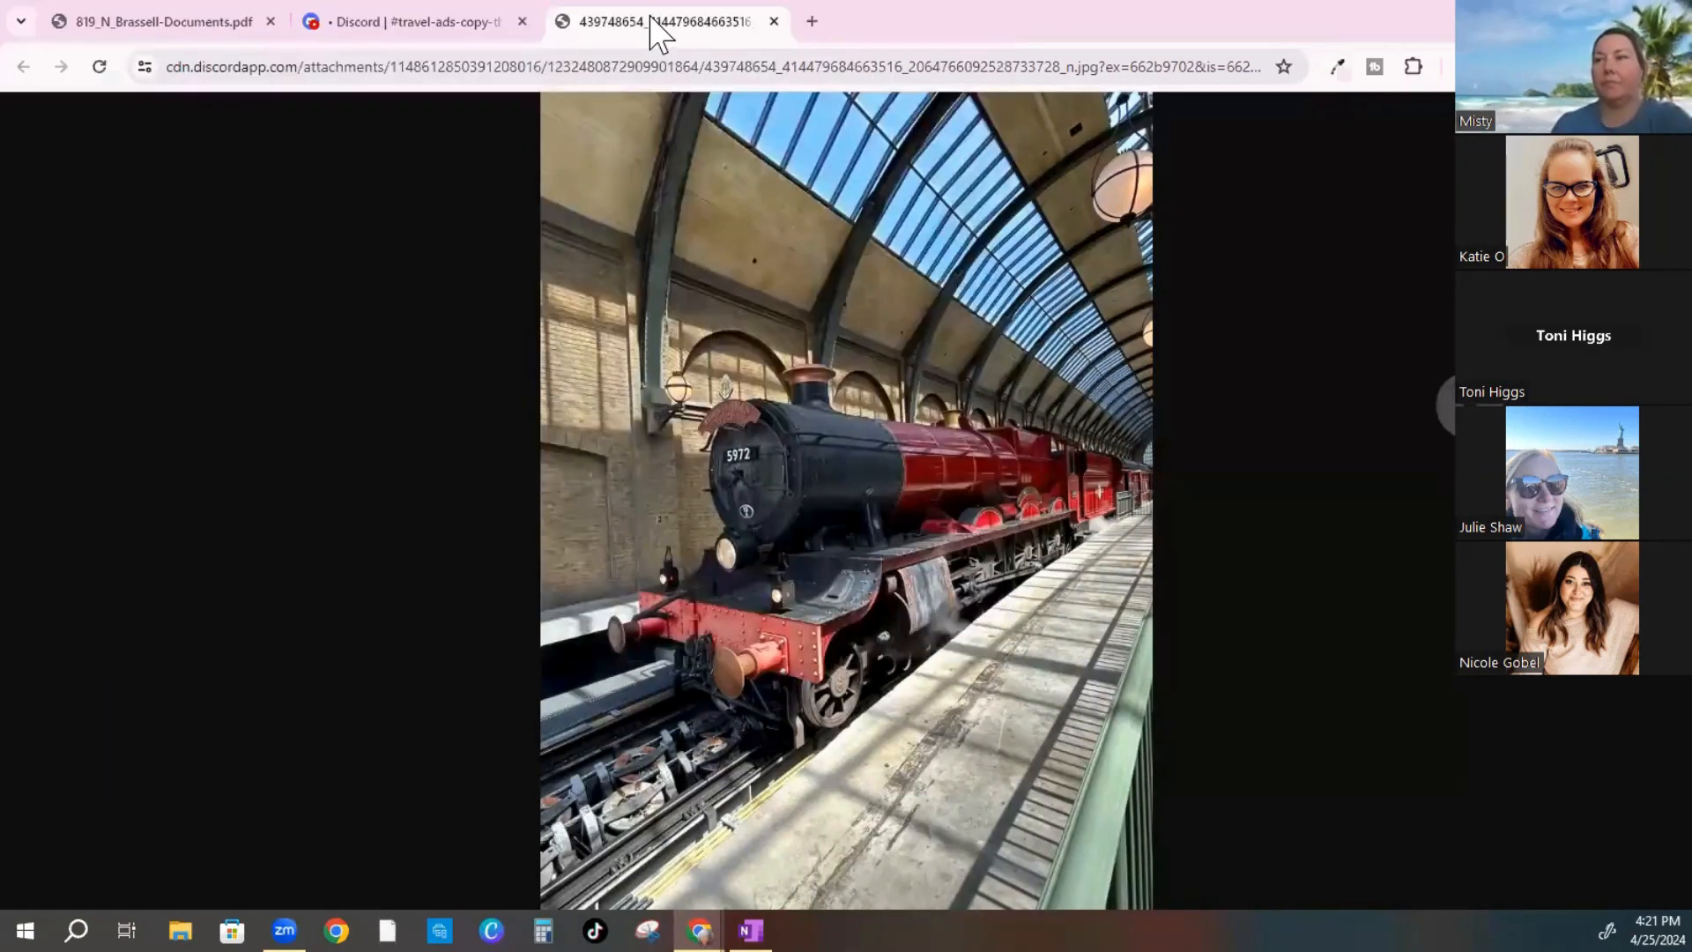
{"action": "left_click", "coordinate": [775, 22]}
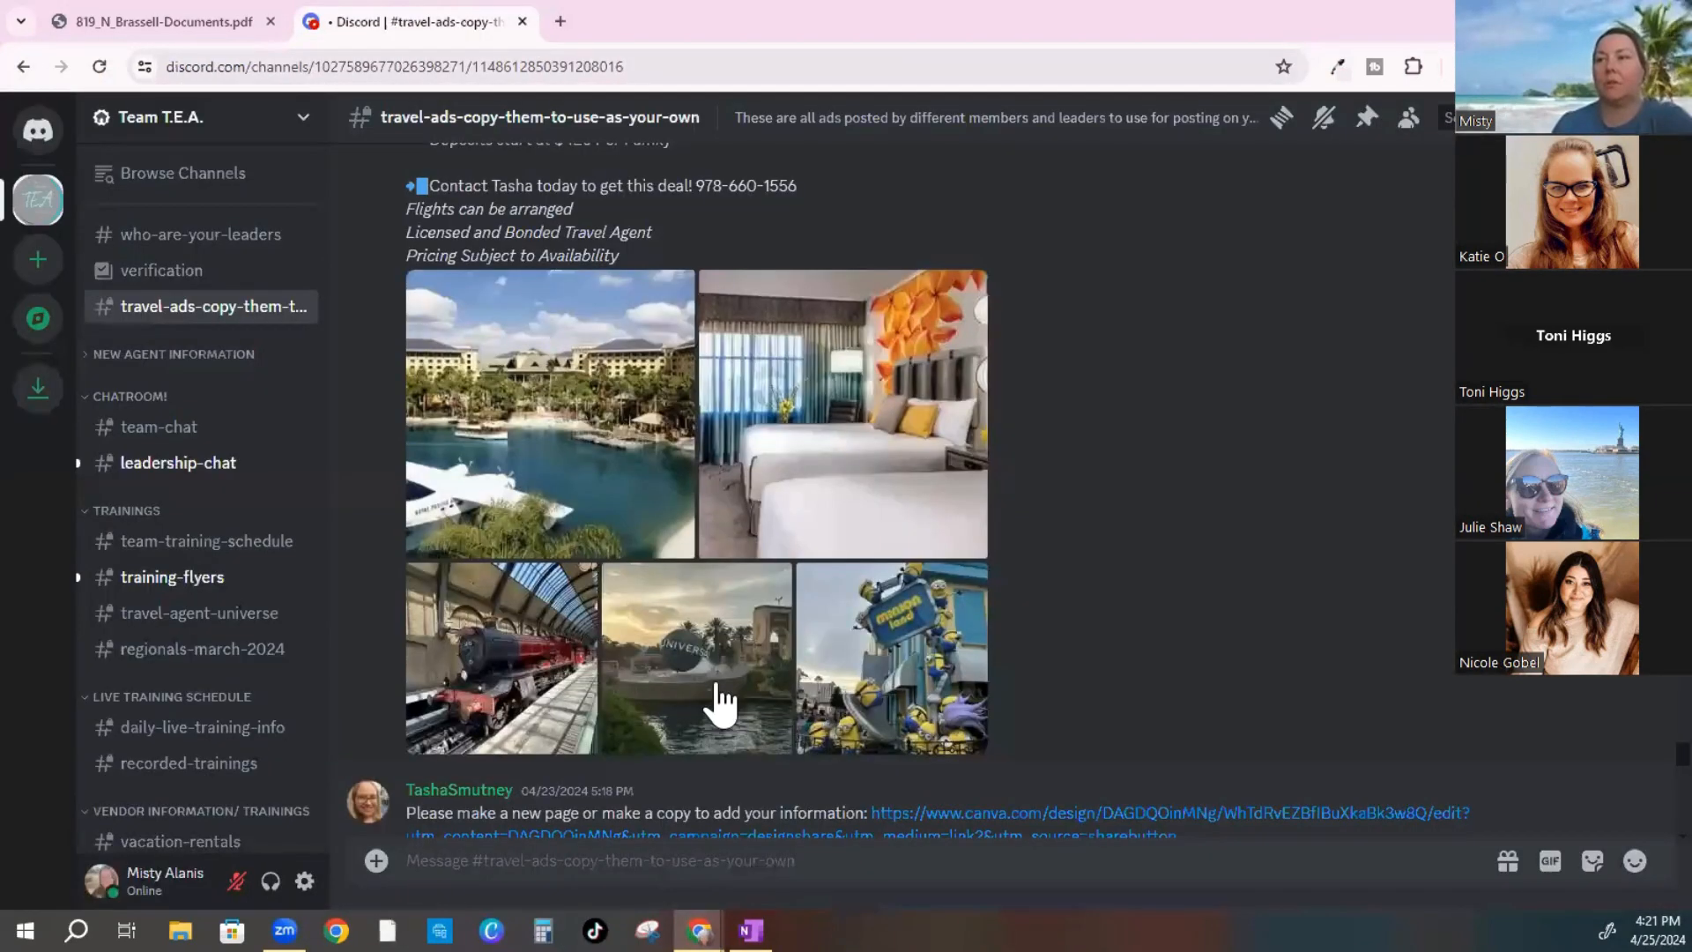
Save the Universal globe photo as a JPG into the 4.25.24 folder
{"action": "left_click", "coordinate": [706, 685]}
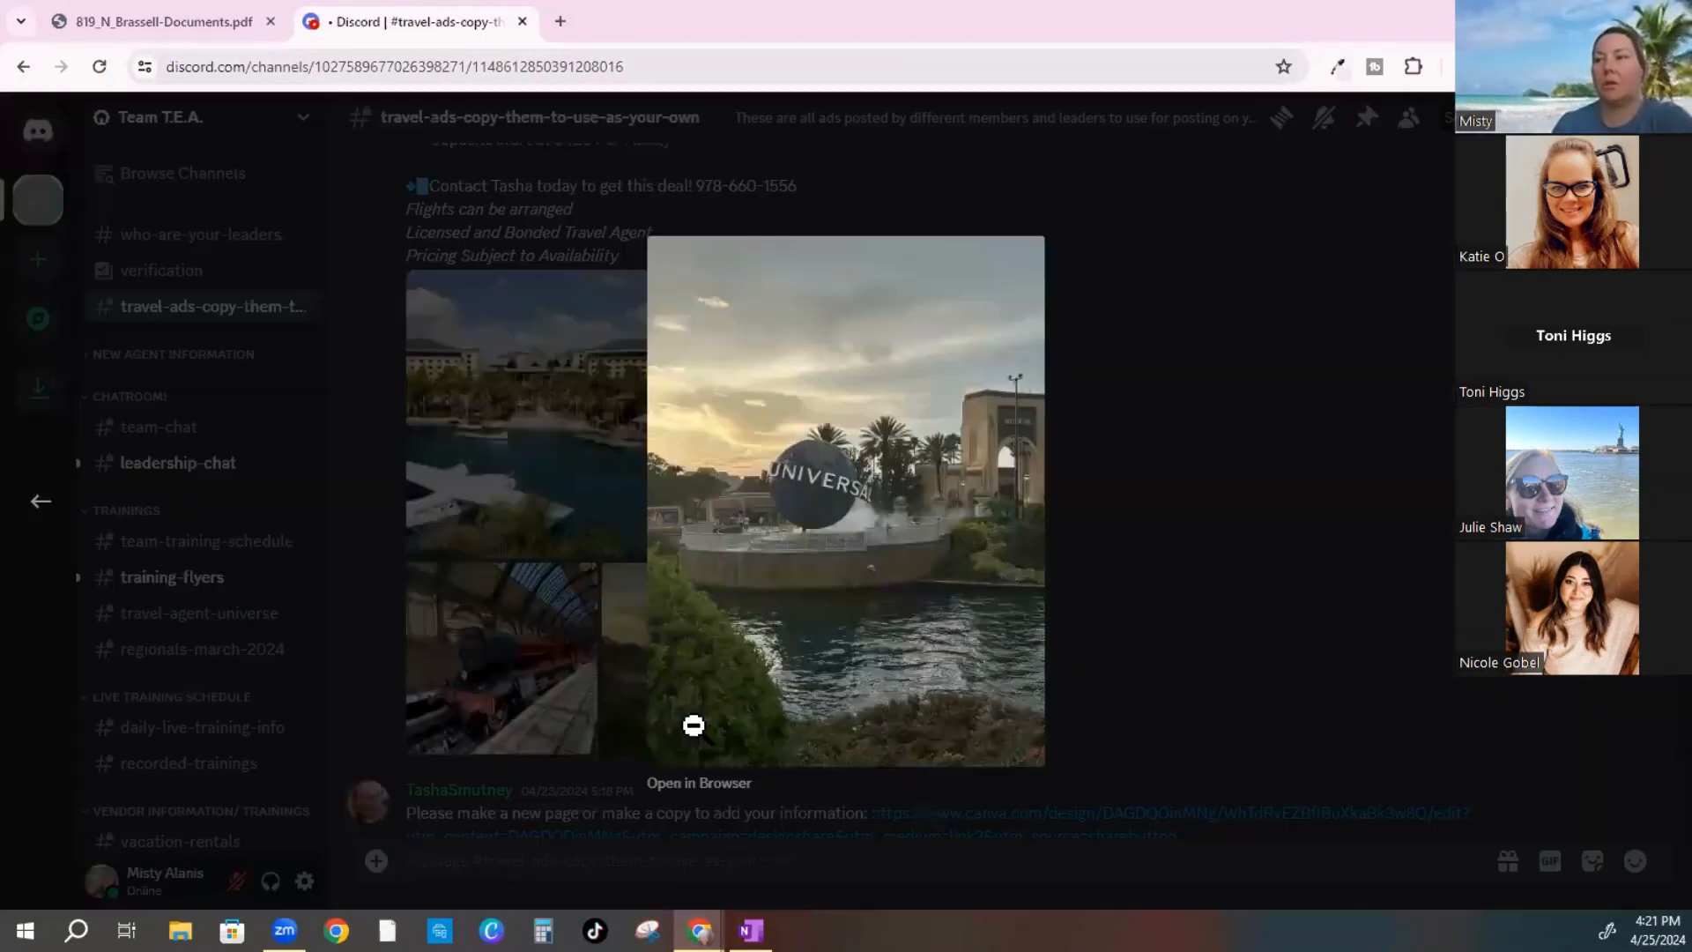
{"action": "left_click", "coordinate": [681, 784]}
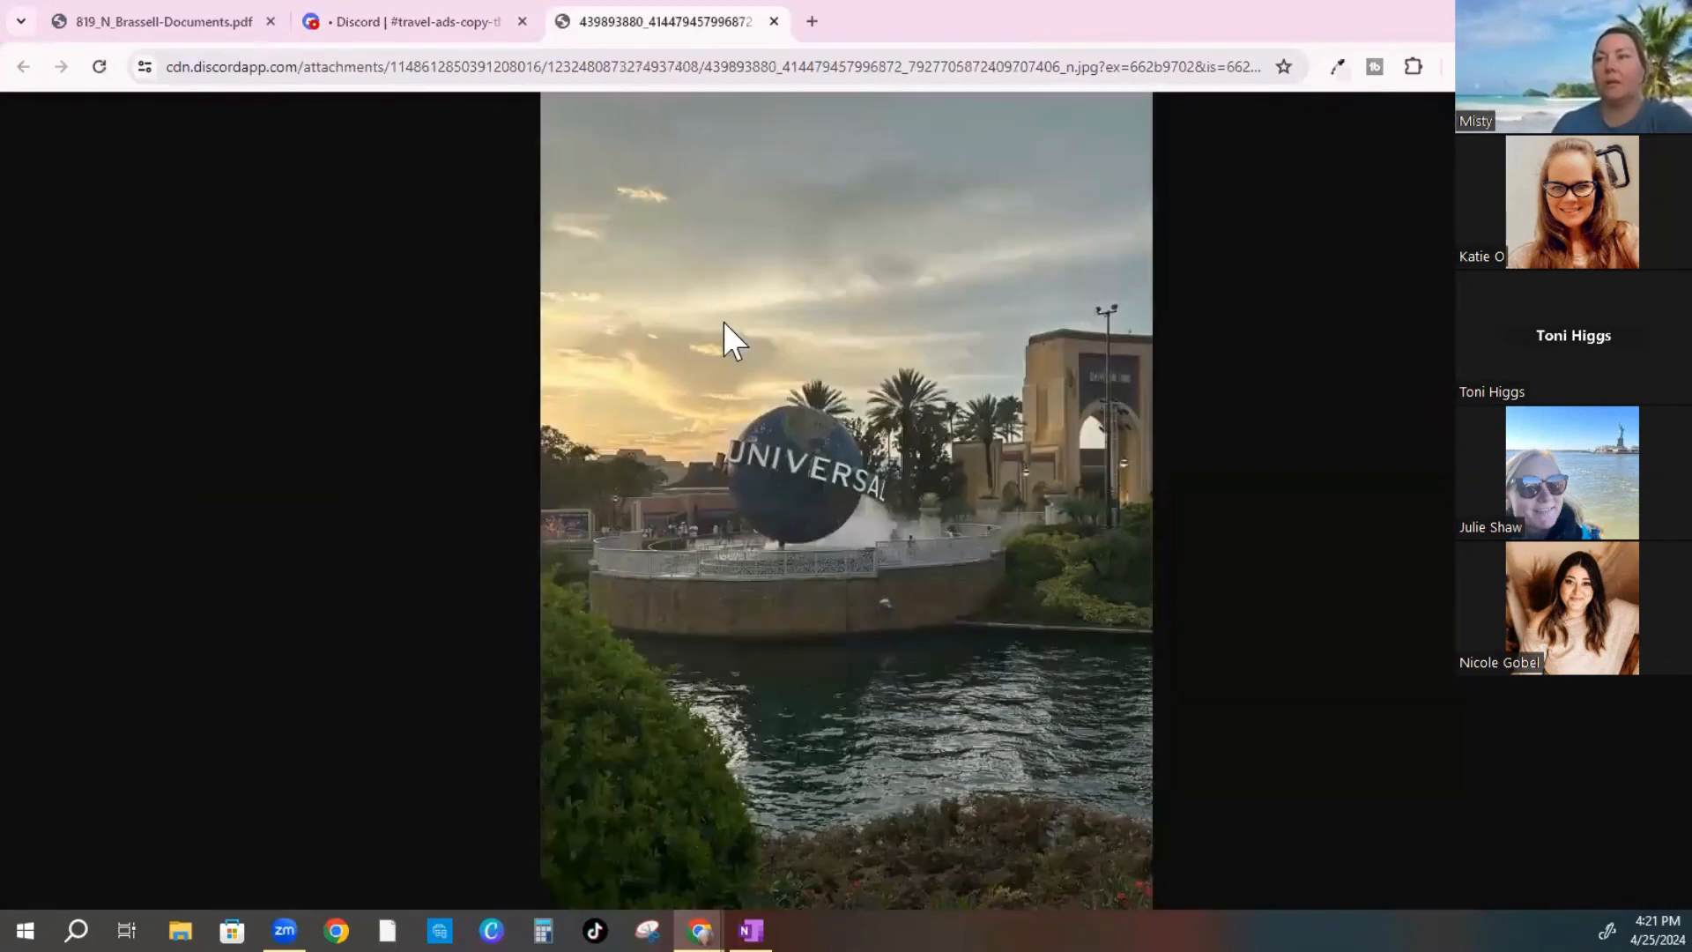
{"action": "right_click", "coordinate": [723, 321]}
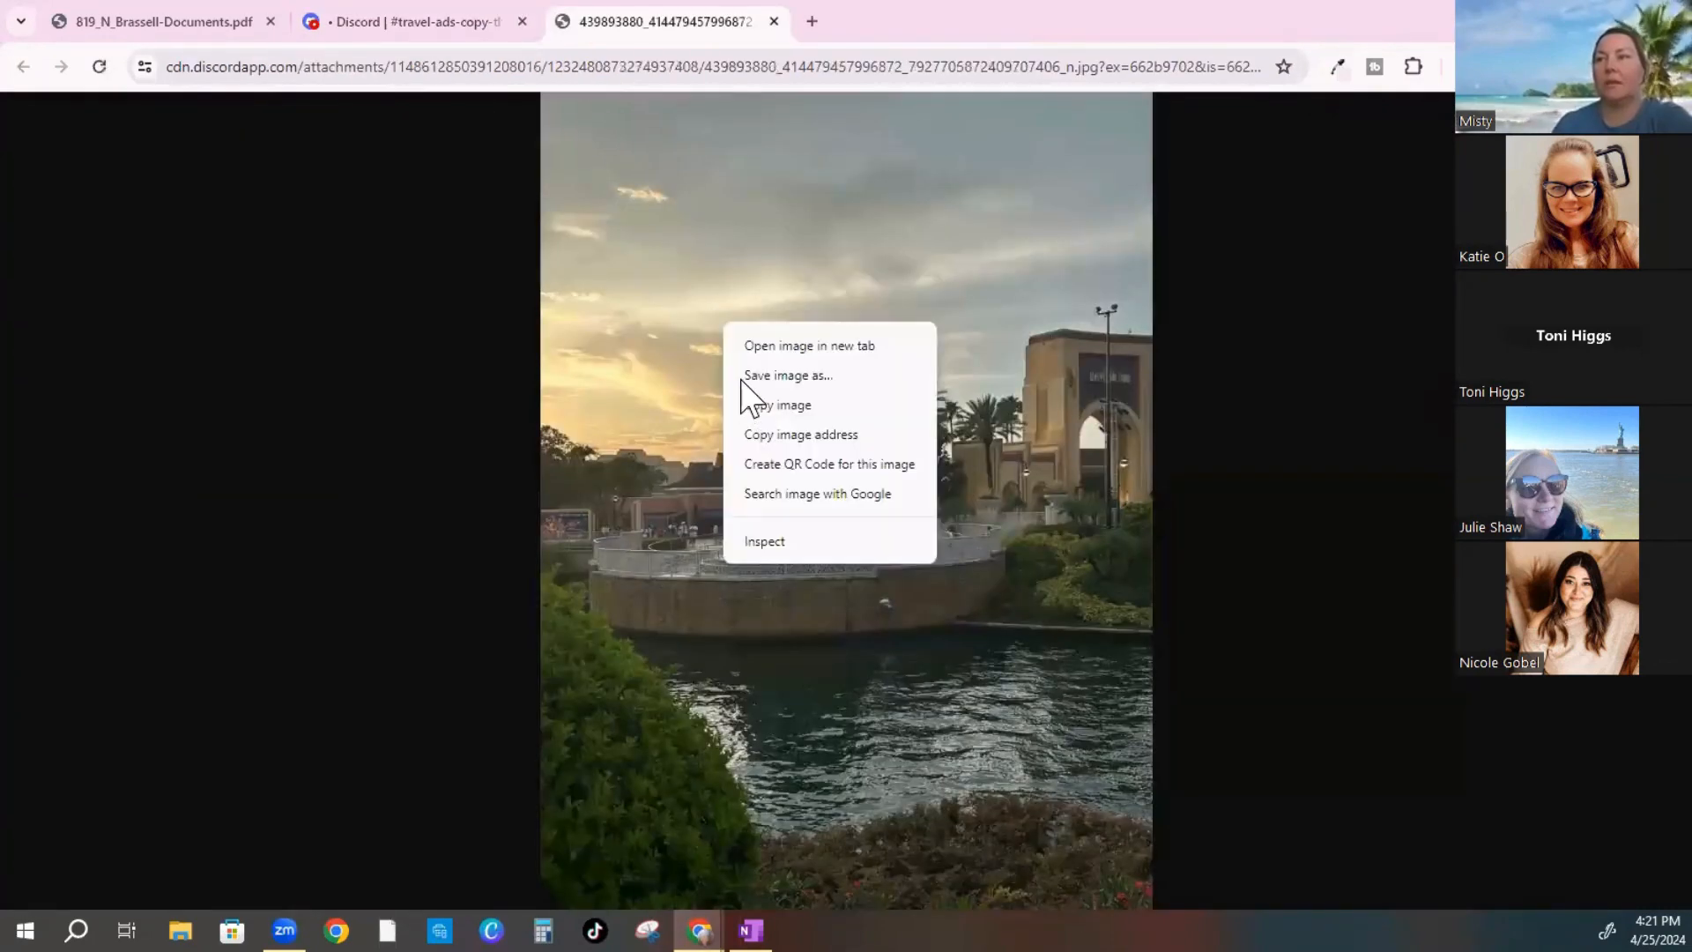
{"action": "left_click", "coordinate": [740, 379]}
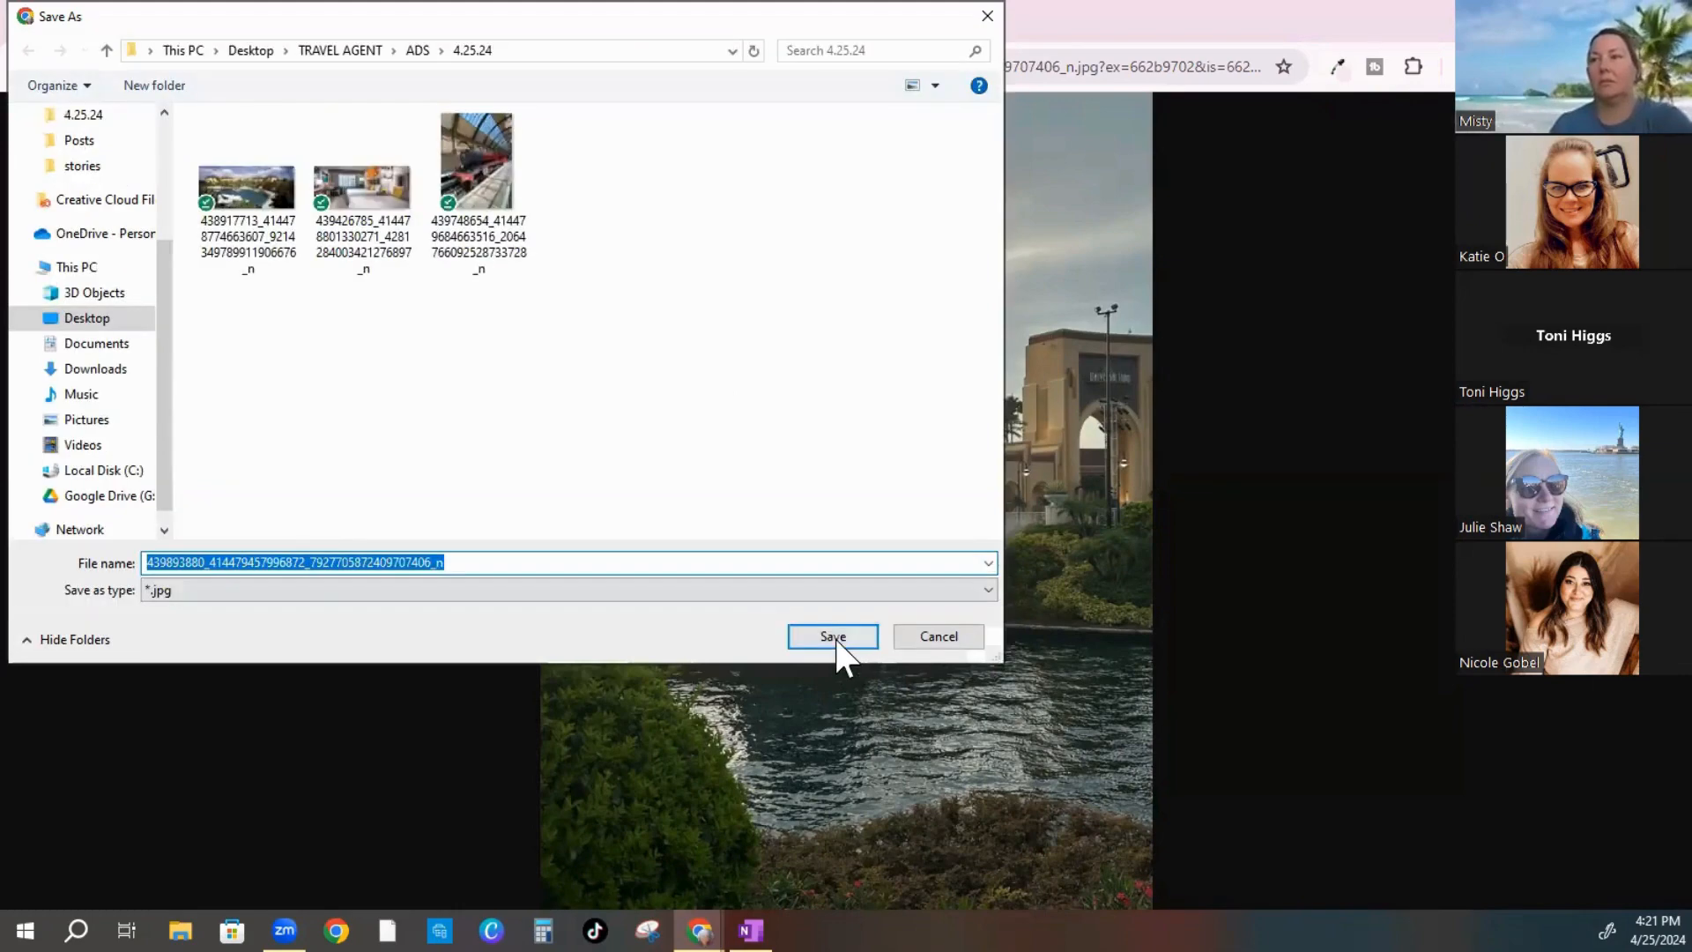
{"action": "left_click", "coordinate": [834, 636]}
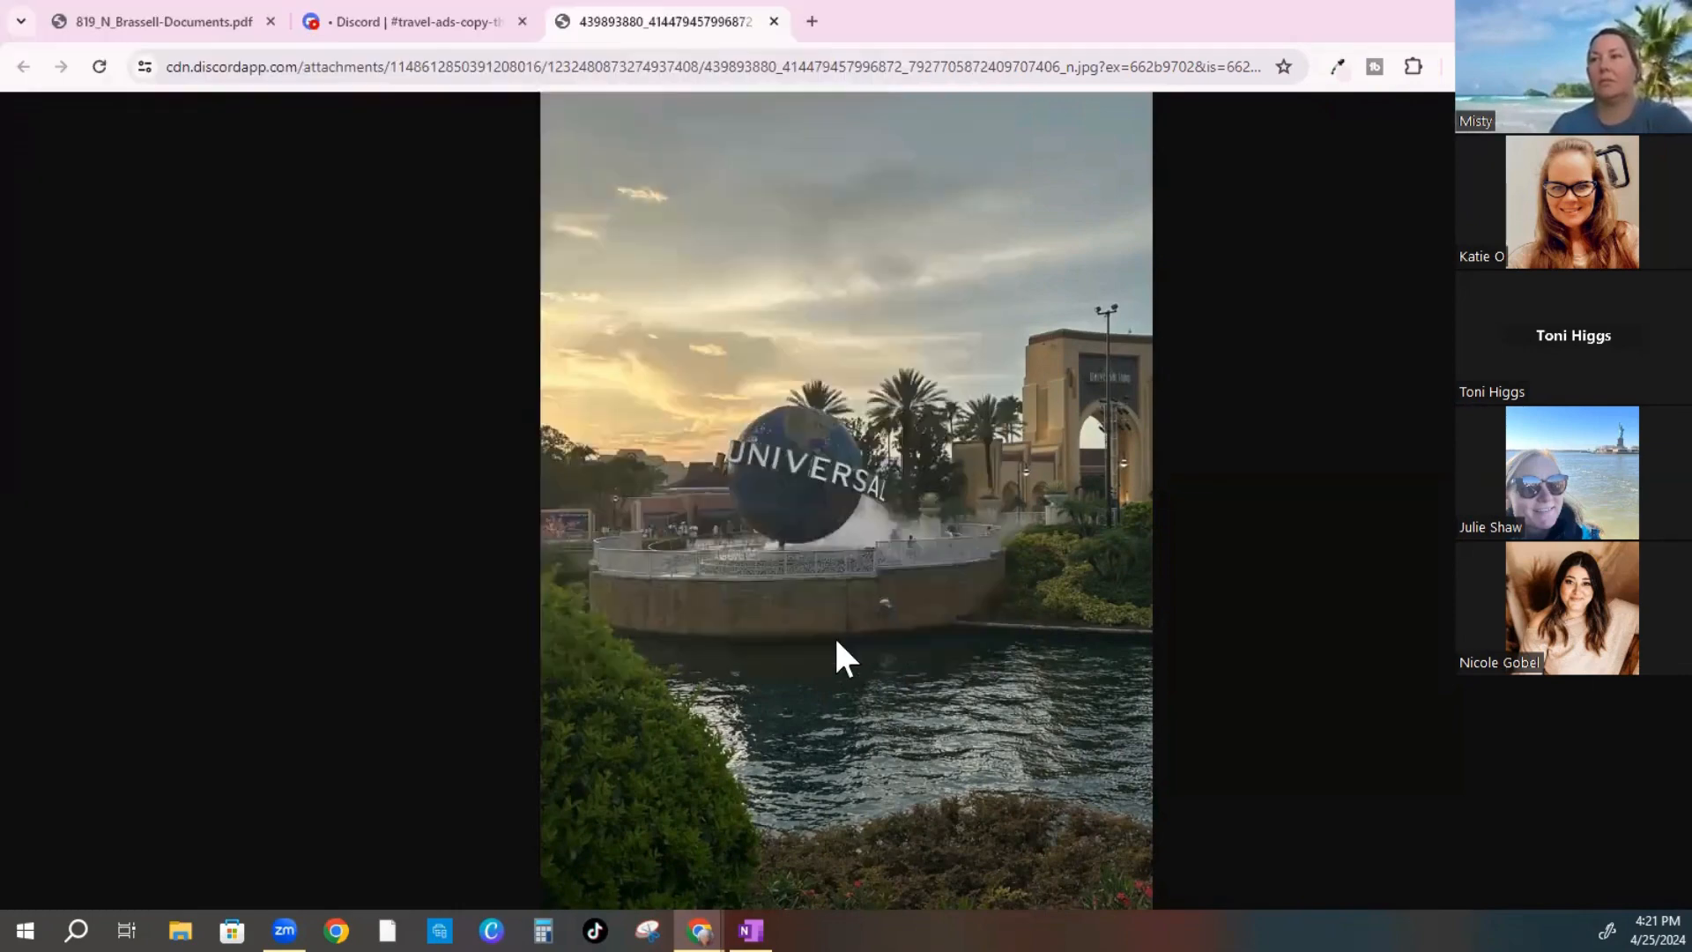
{"action": "left_click", "coordinate": [774, 21]}
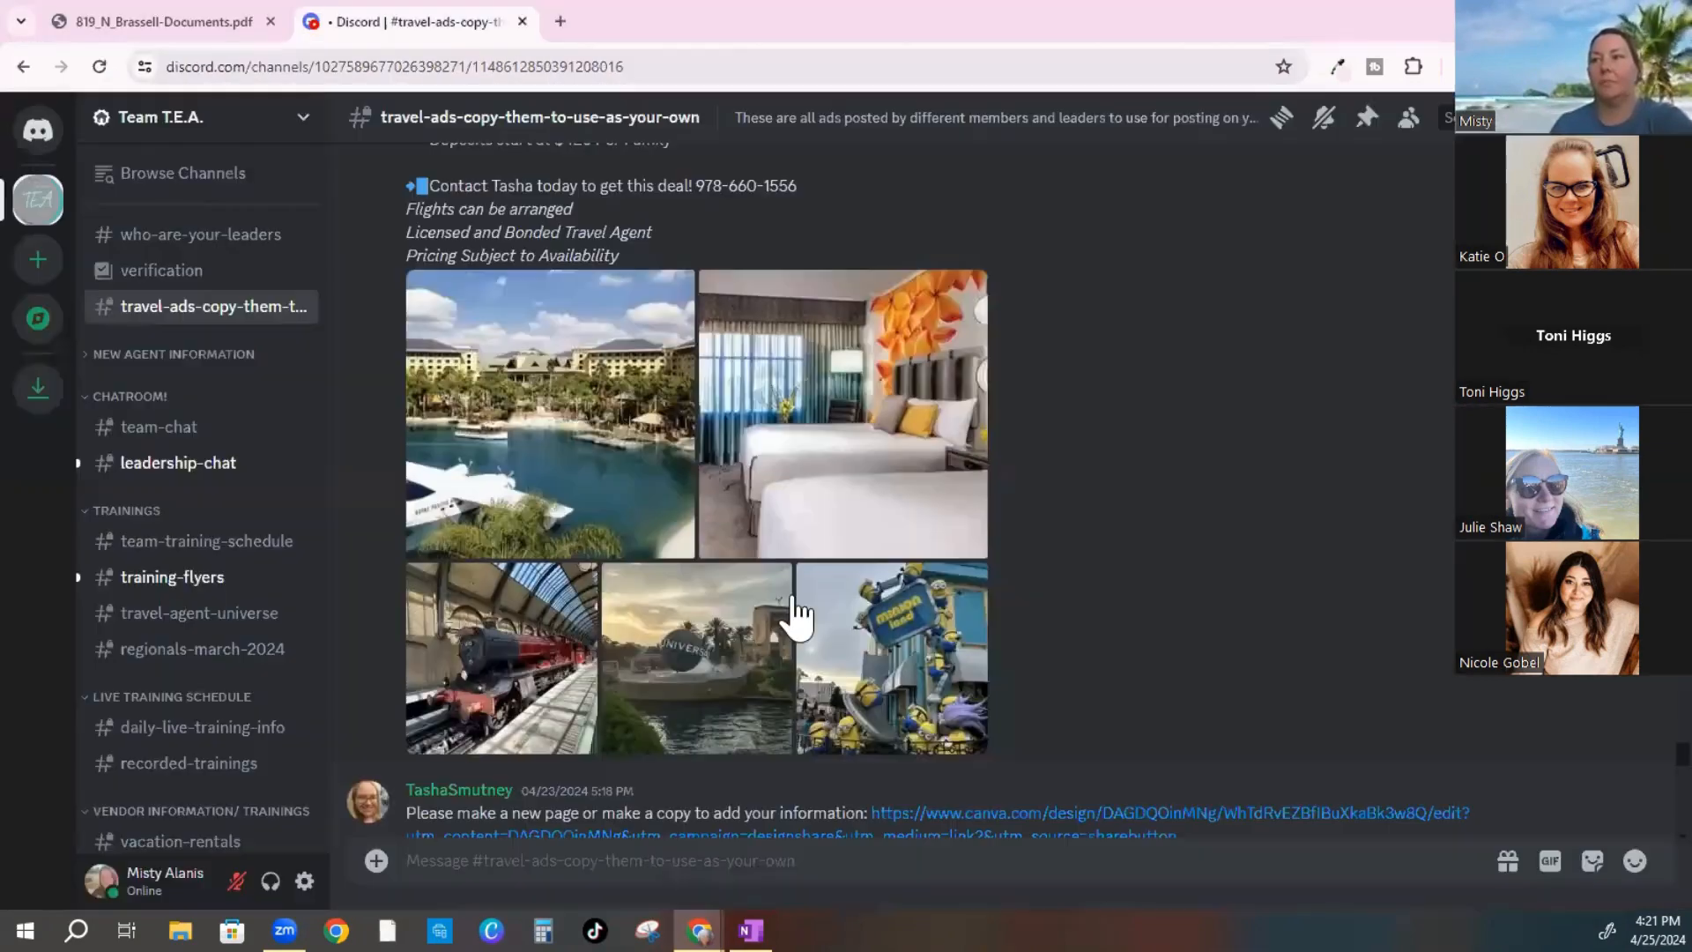
Save the Minion Land photo into 4.25.24 with Ctrl+S and close its tab
{"action": "left_click", "coordinate": [886, 636]}
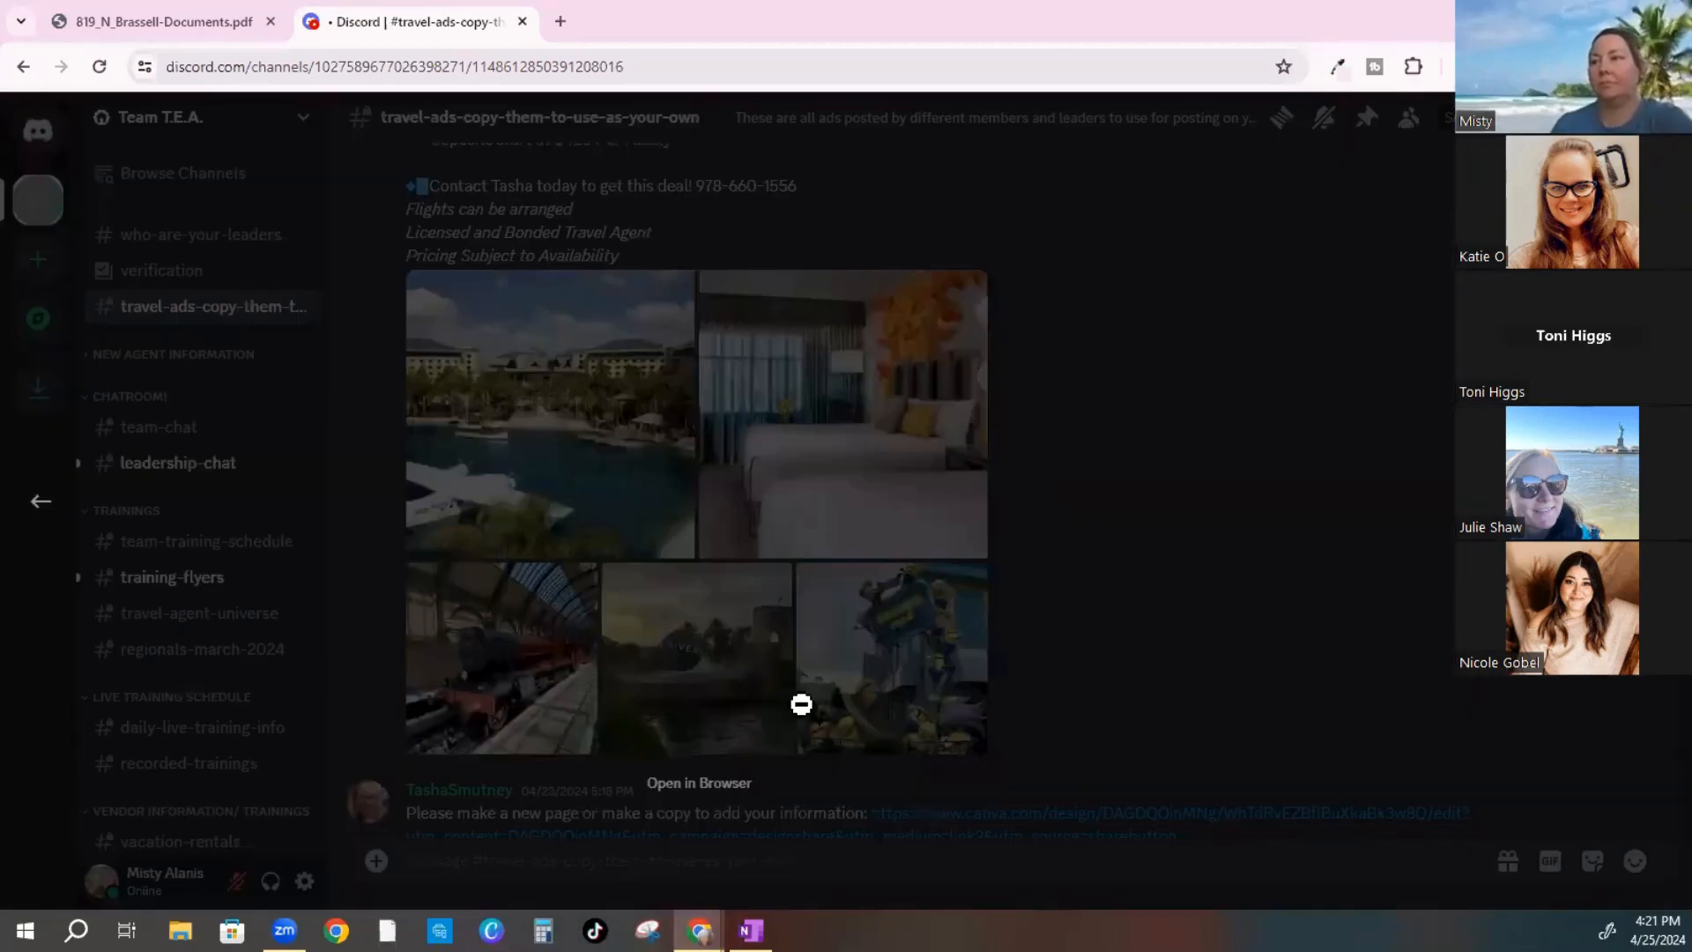
{"action": "left_click", "coordinate": [692, 784]}
{"action": "right_click", "coordinate": [745, 405]}
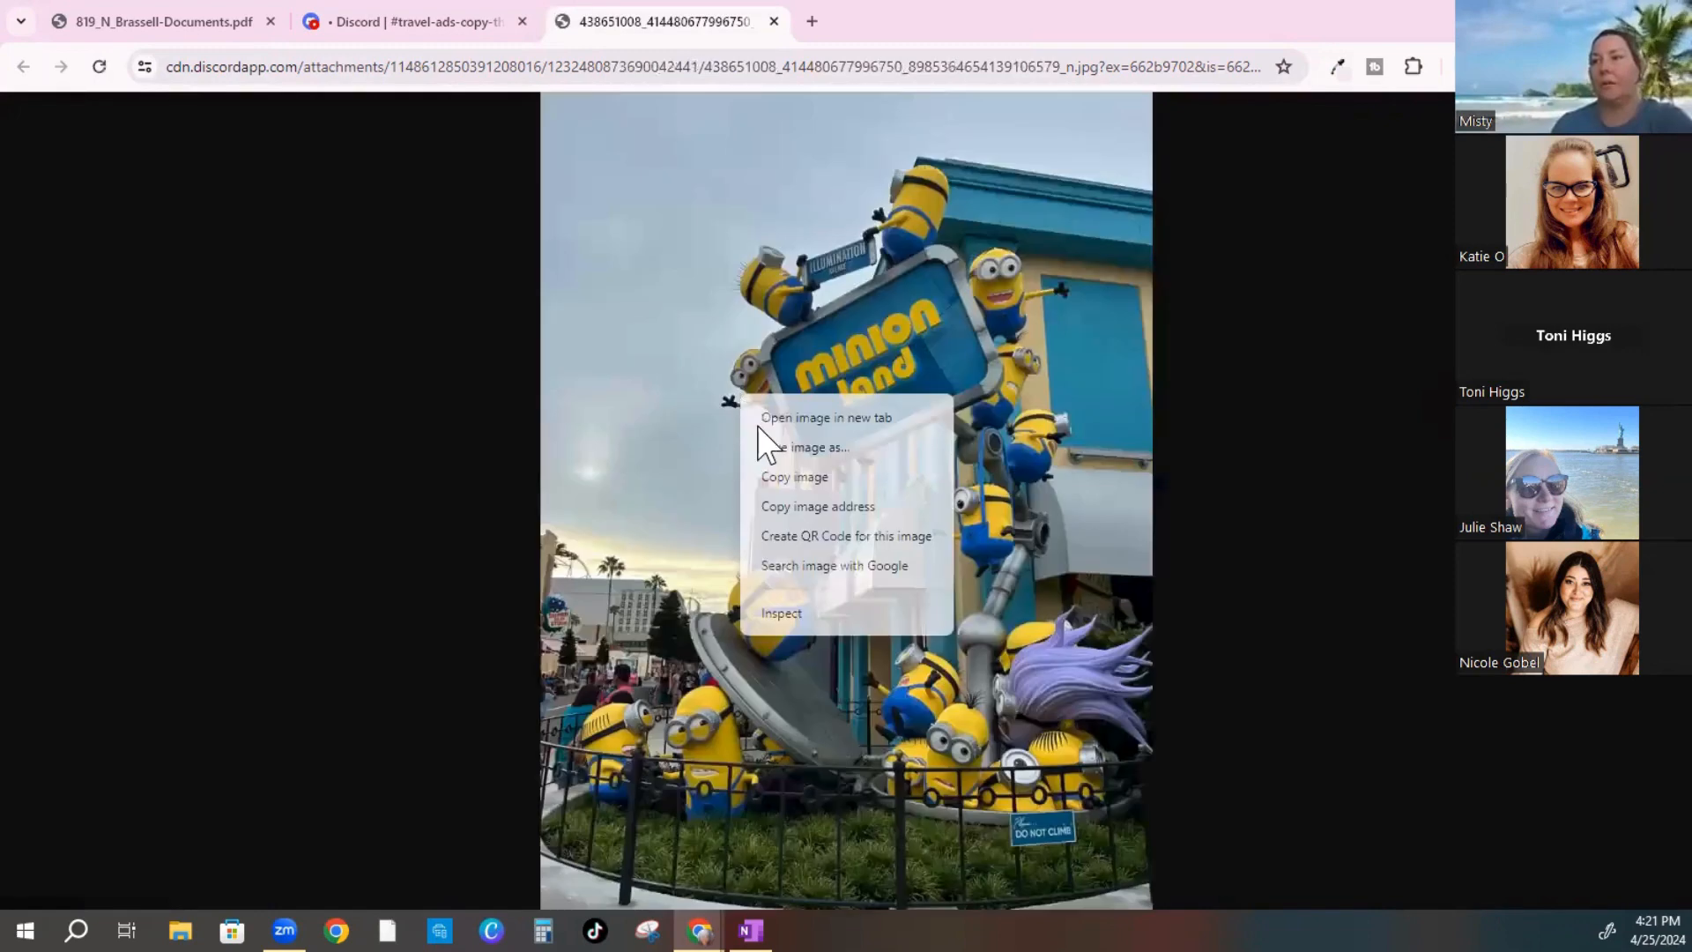
{"action": "left_click", "coordinate": [782, 474]}
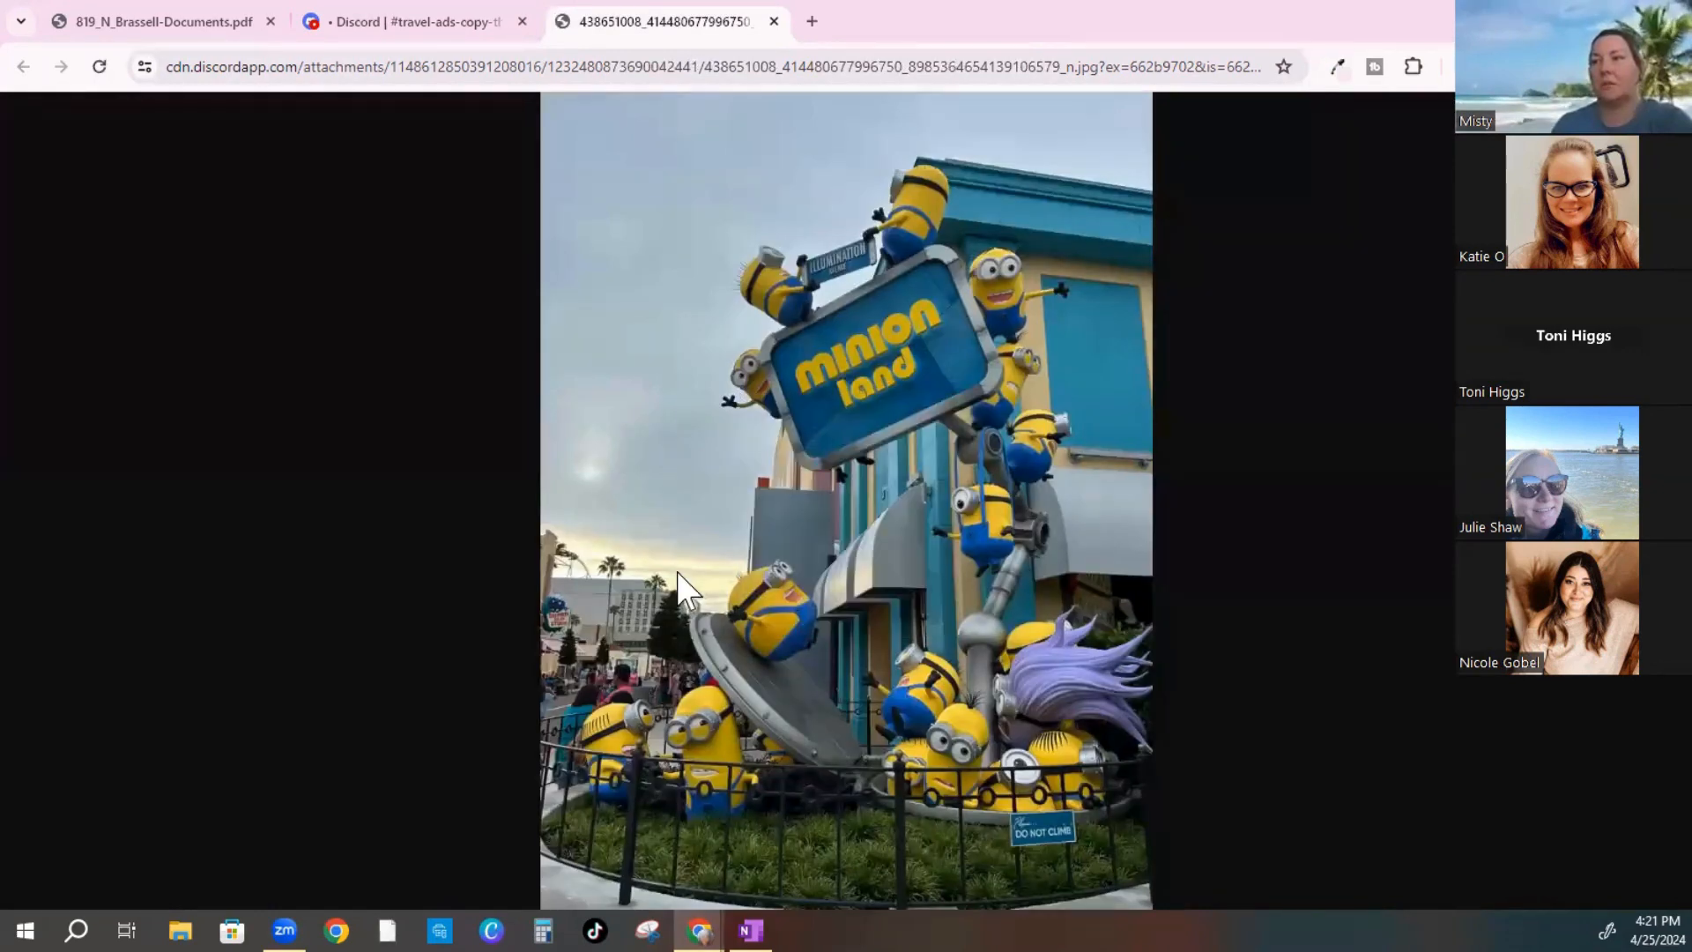
{"action": "key", "text": "ctrl+s"}
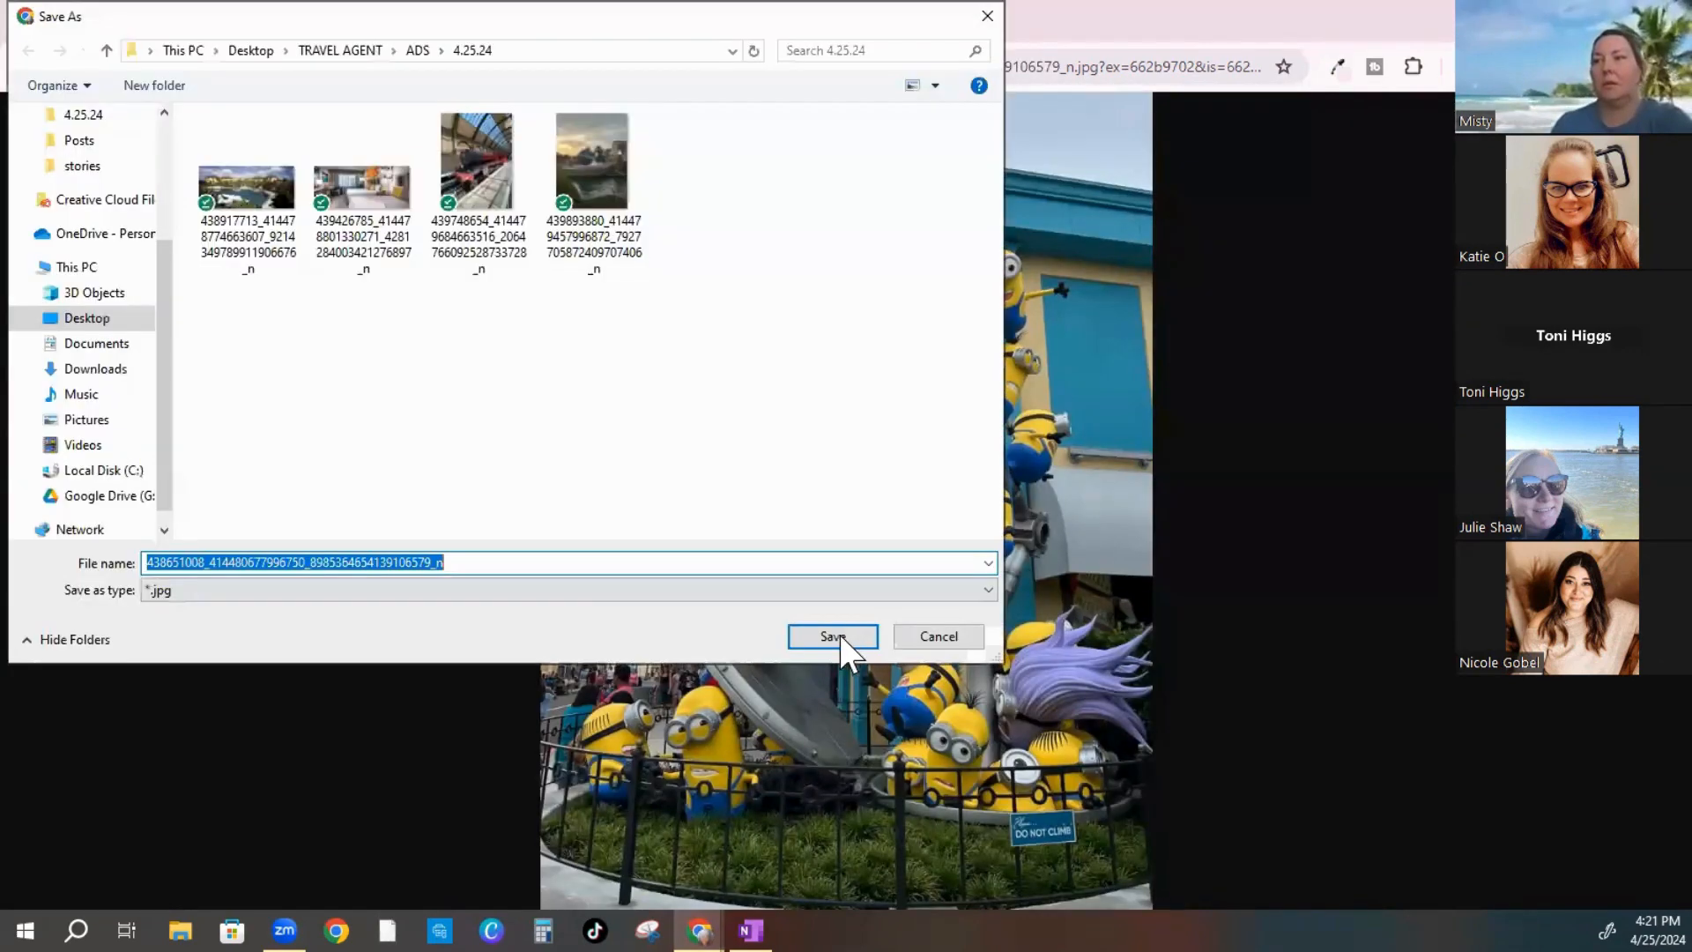
{"action": "left_click", "coordinate": [838, 637]}
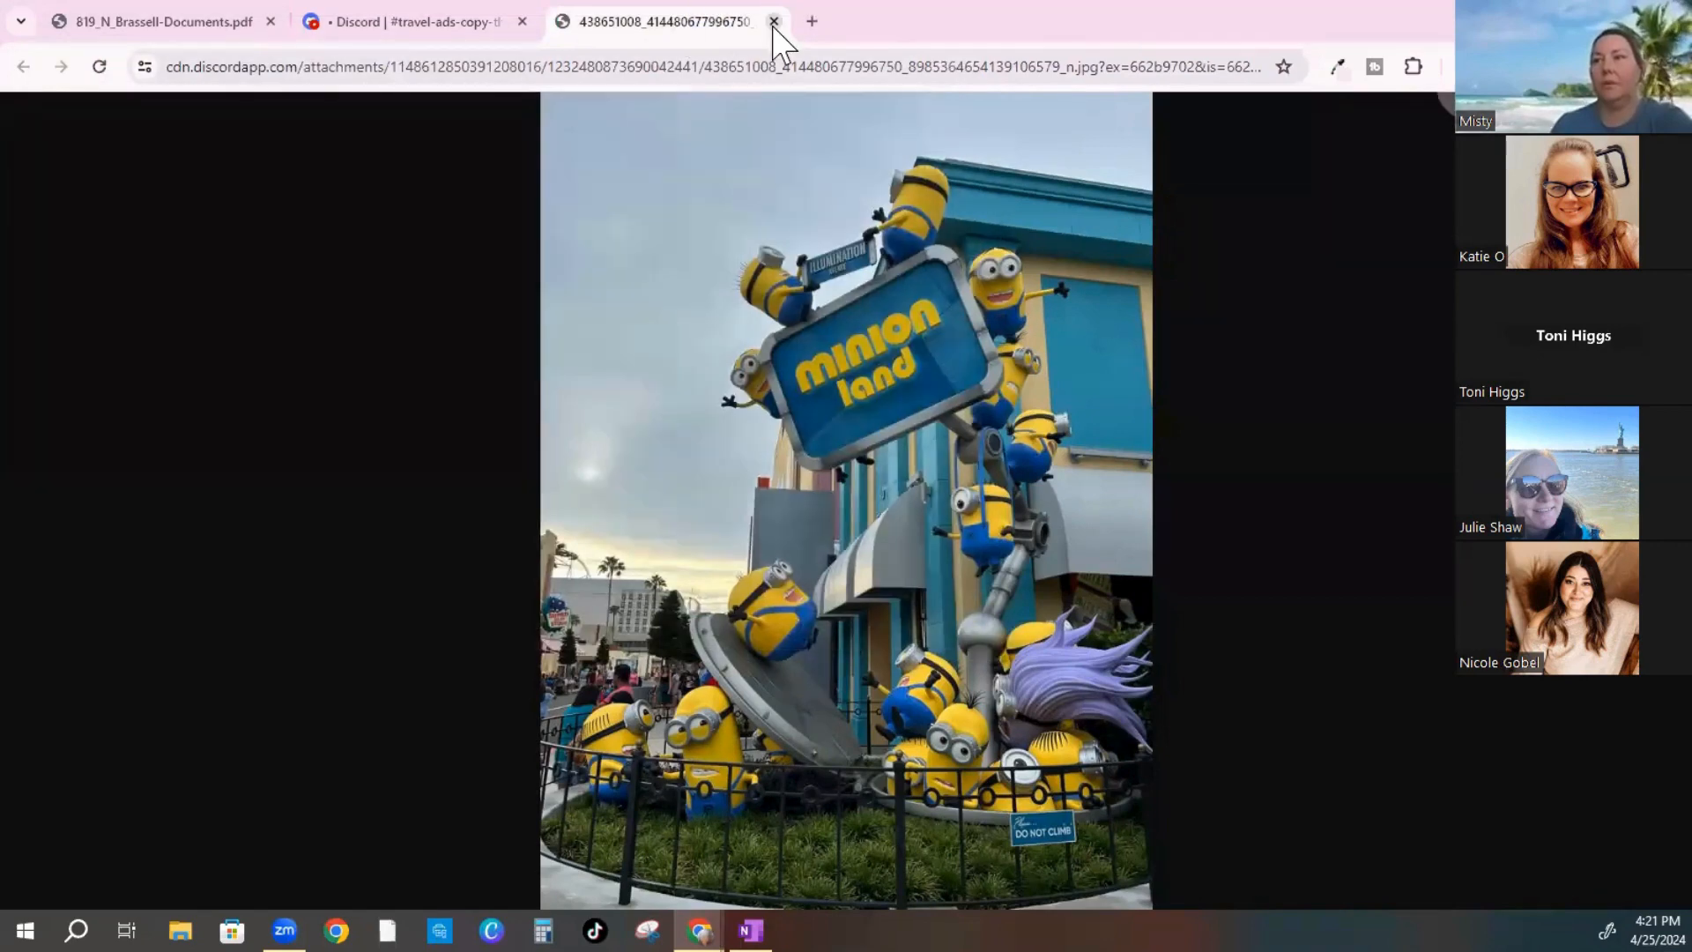
{"action": "left_click", "coordinate": [774, 22]}
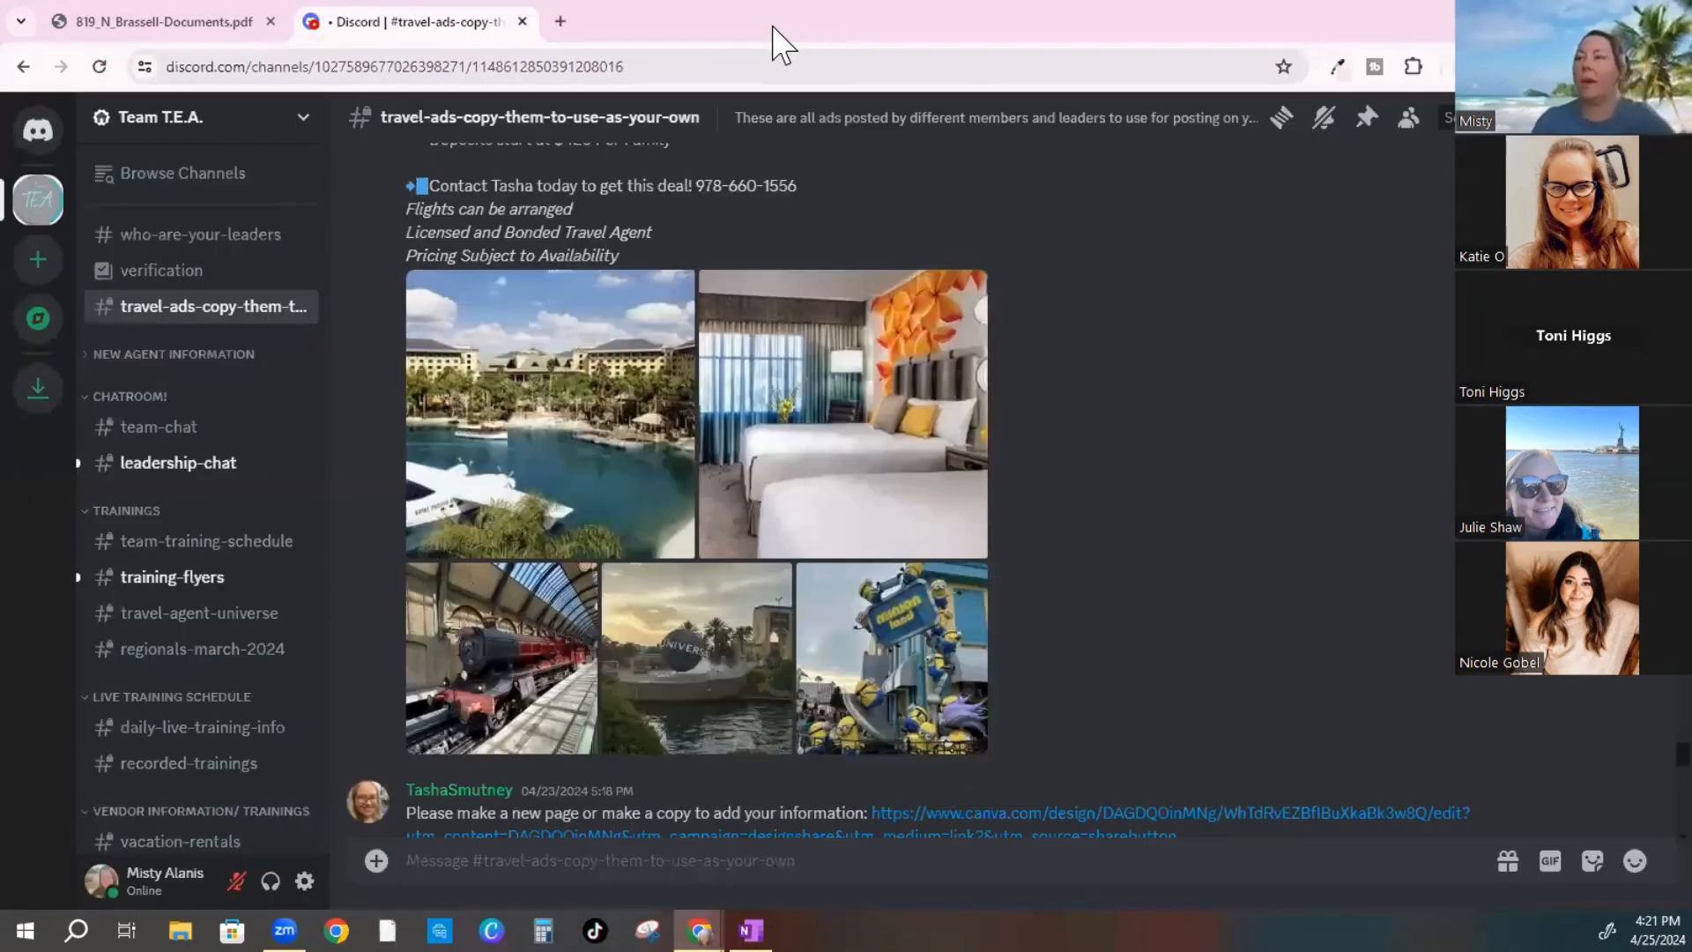
Scroll up to the rainforest trivia images, then switch to Meta Business Suite's Planner
{"action": "scroll", "coordinate": [675, 626], "scroll_direction": "up", "scroll_amount": 6}
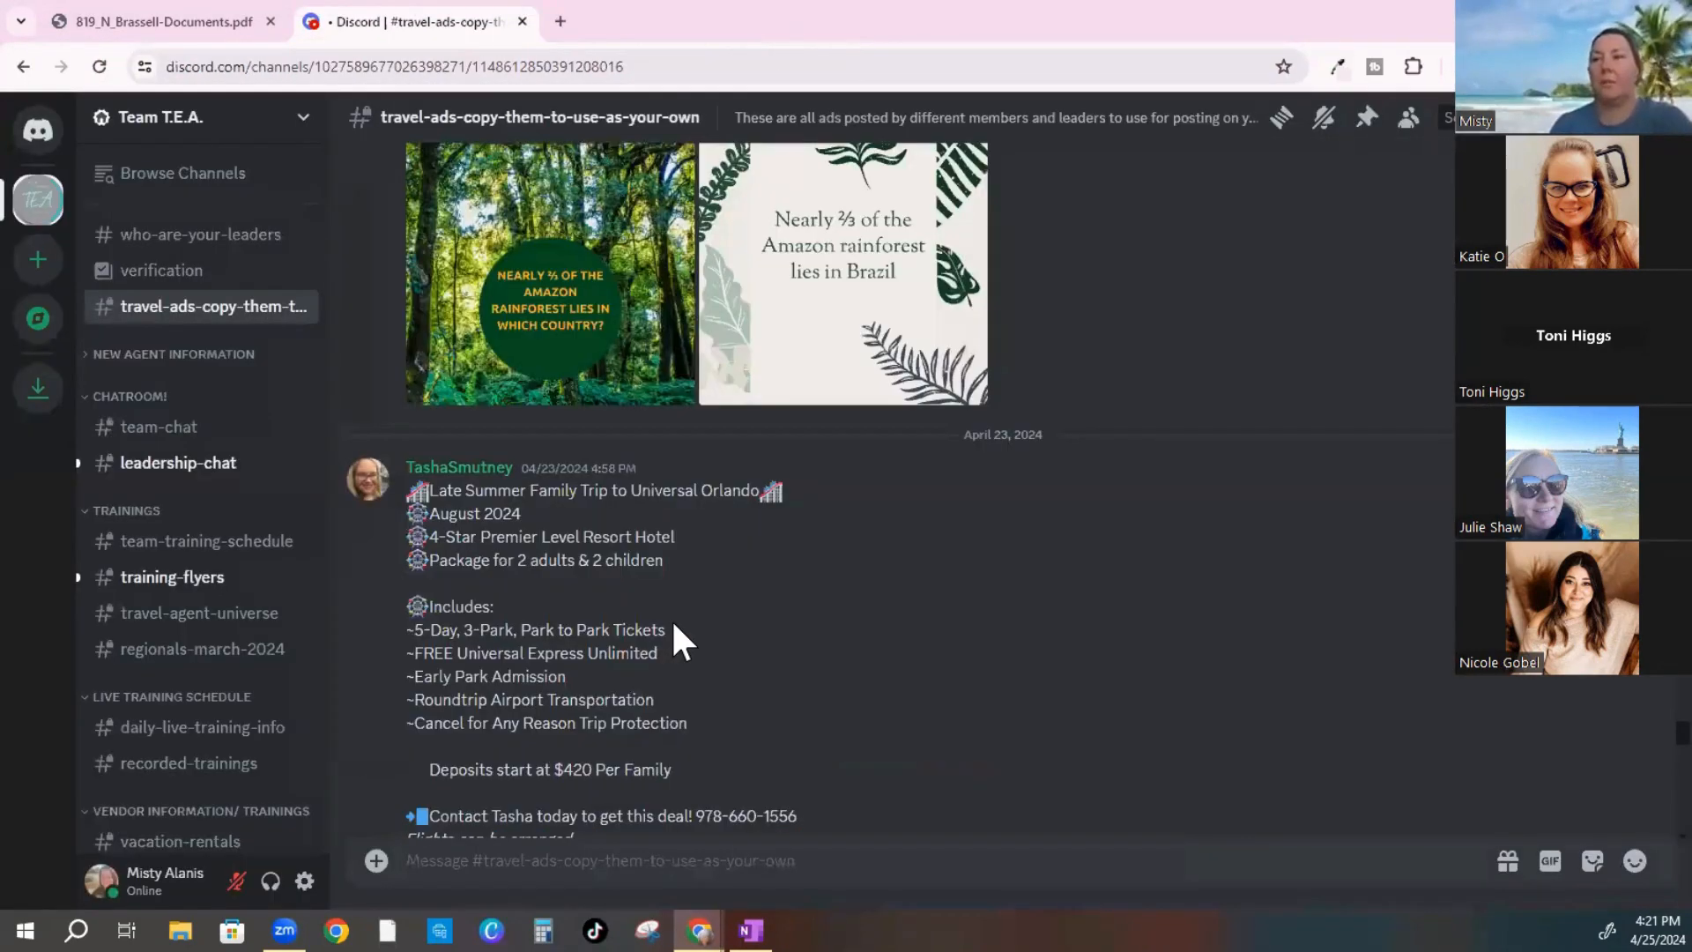
{"action": "scroll", "coordinate": [674, 633], "scroll_direction": "up", "scroll_amount": 3}
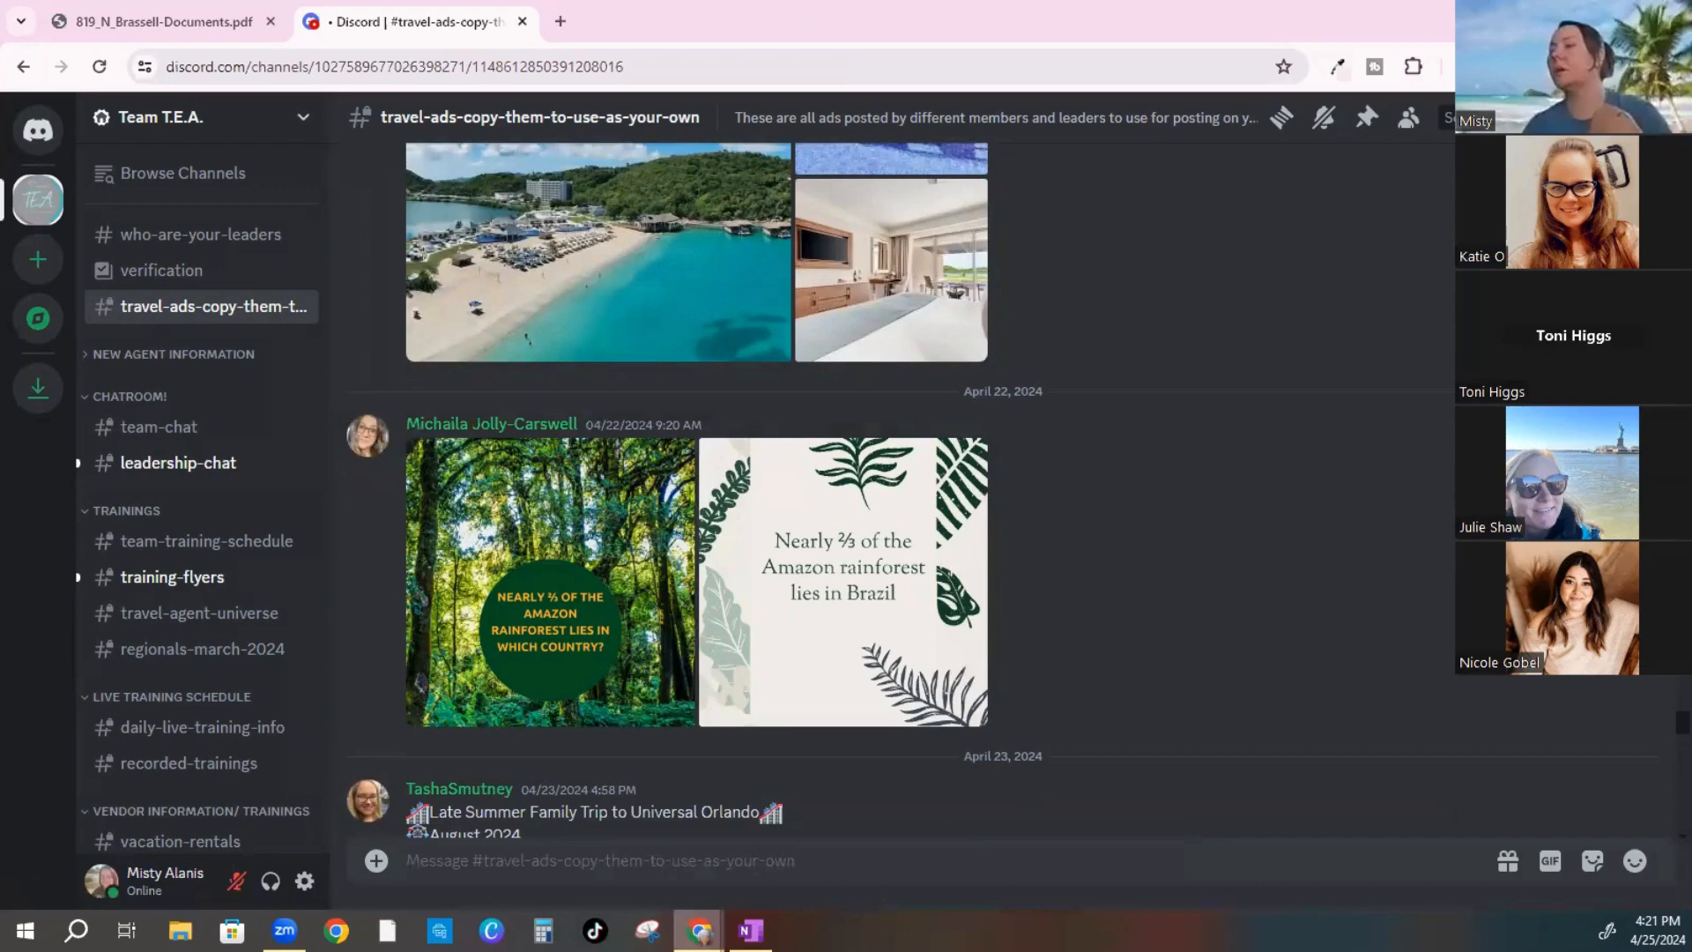
{"action": "mouse_move", "coordinate": [700, 931]}
{"action": "left_click", "coordinate": [776, 820]}
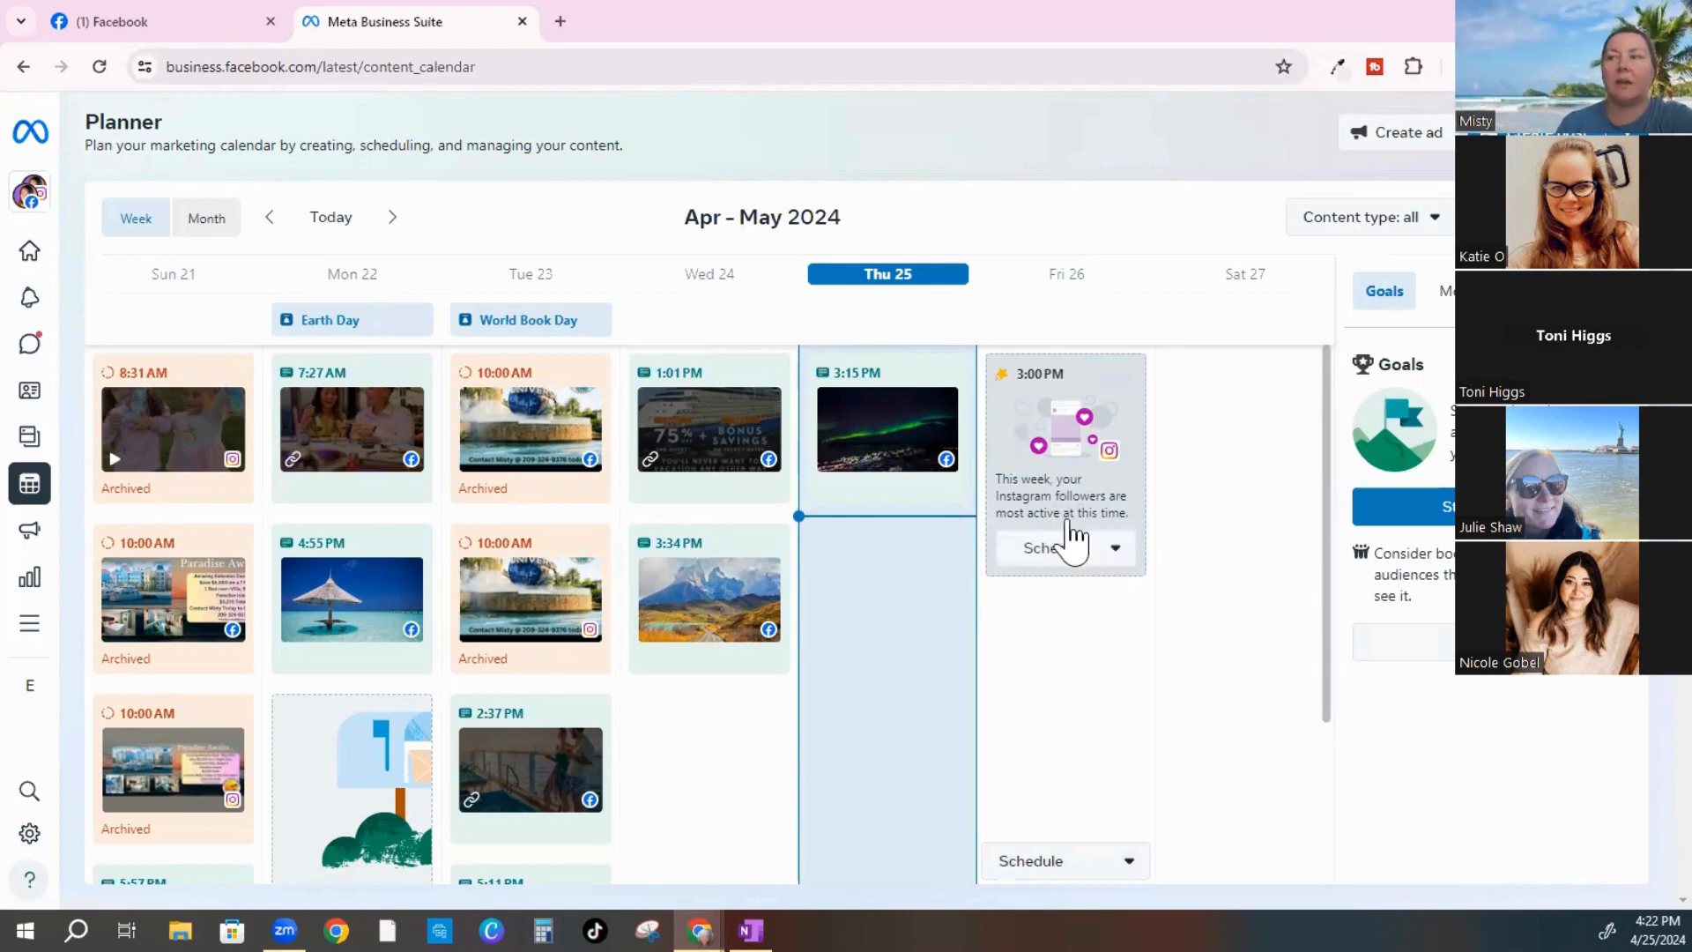
Start a new scheduled post from Friday's suggested 3:00 PM slot
{"action": "left_click", "coordinate": [1115, 552]}
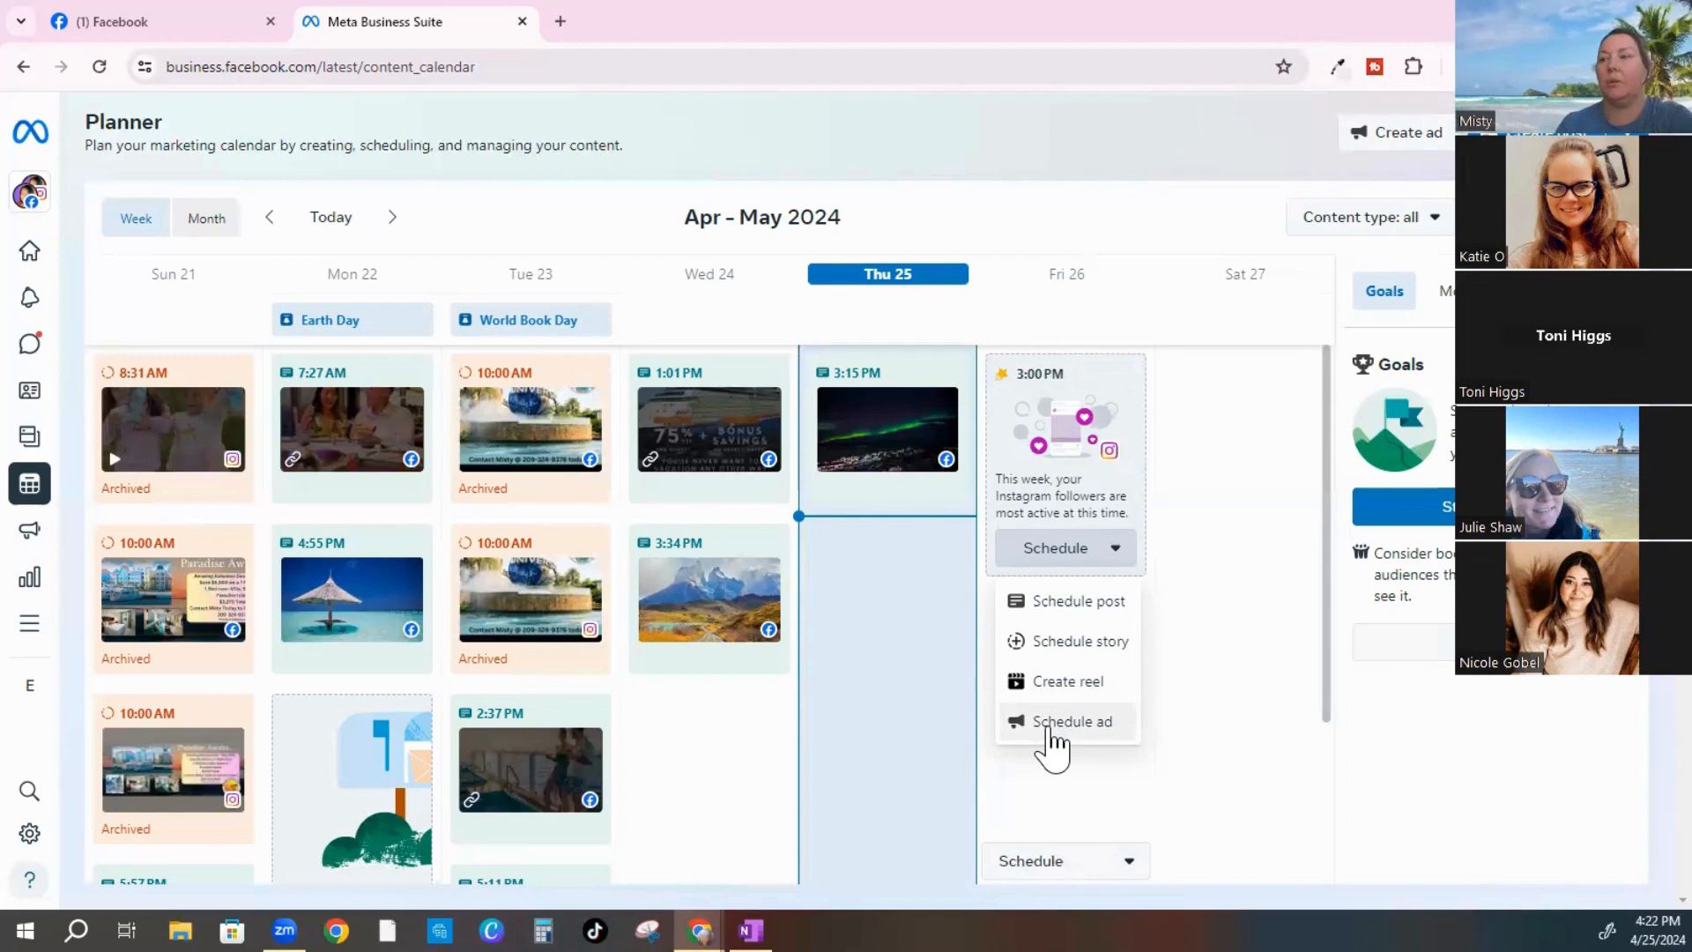
{"action": "left_click", "coordinate": [1090, 603]}
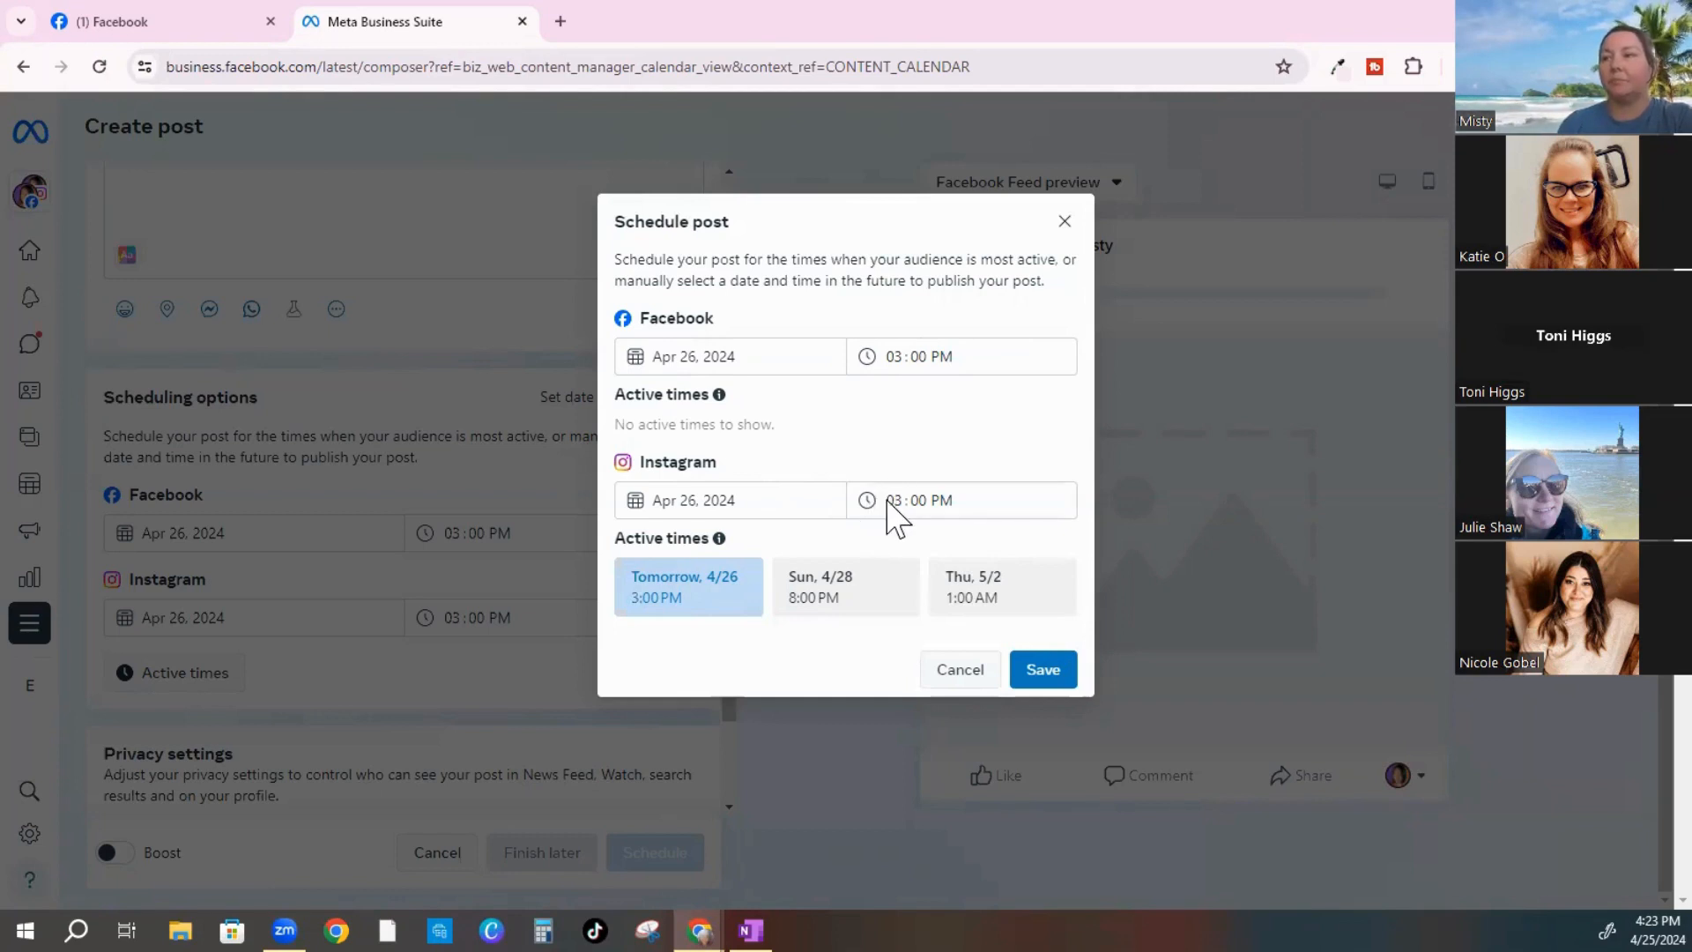
Change the Instagram publish time to 05:55 PM
{"action": "left_click", "coordinate": [935, 500]}
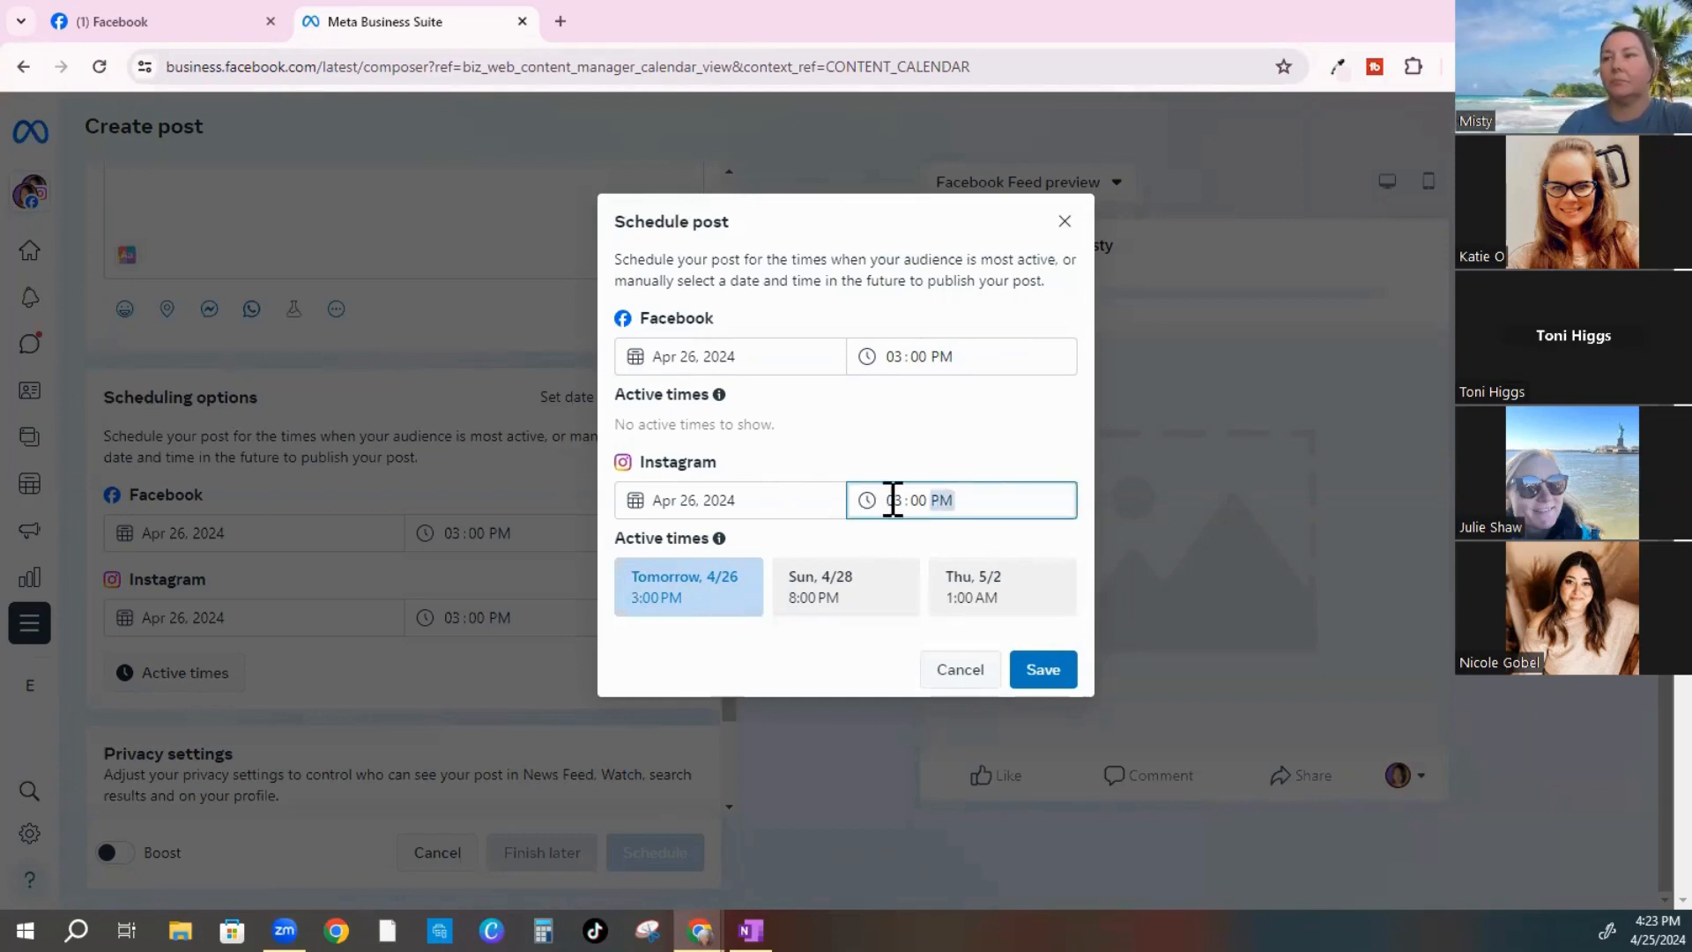
{"action": "left_click", "coordinate": [905, 497]}
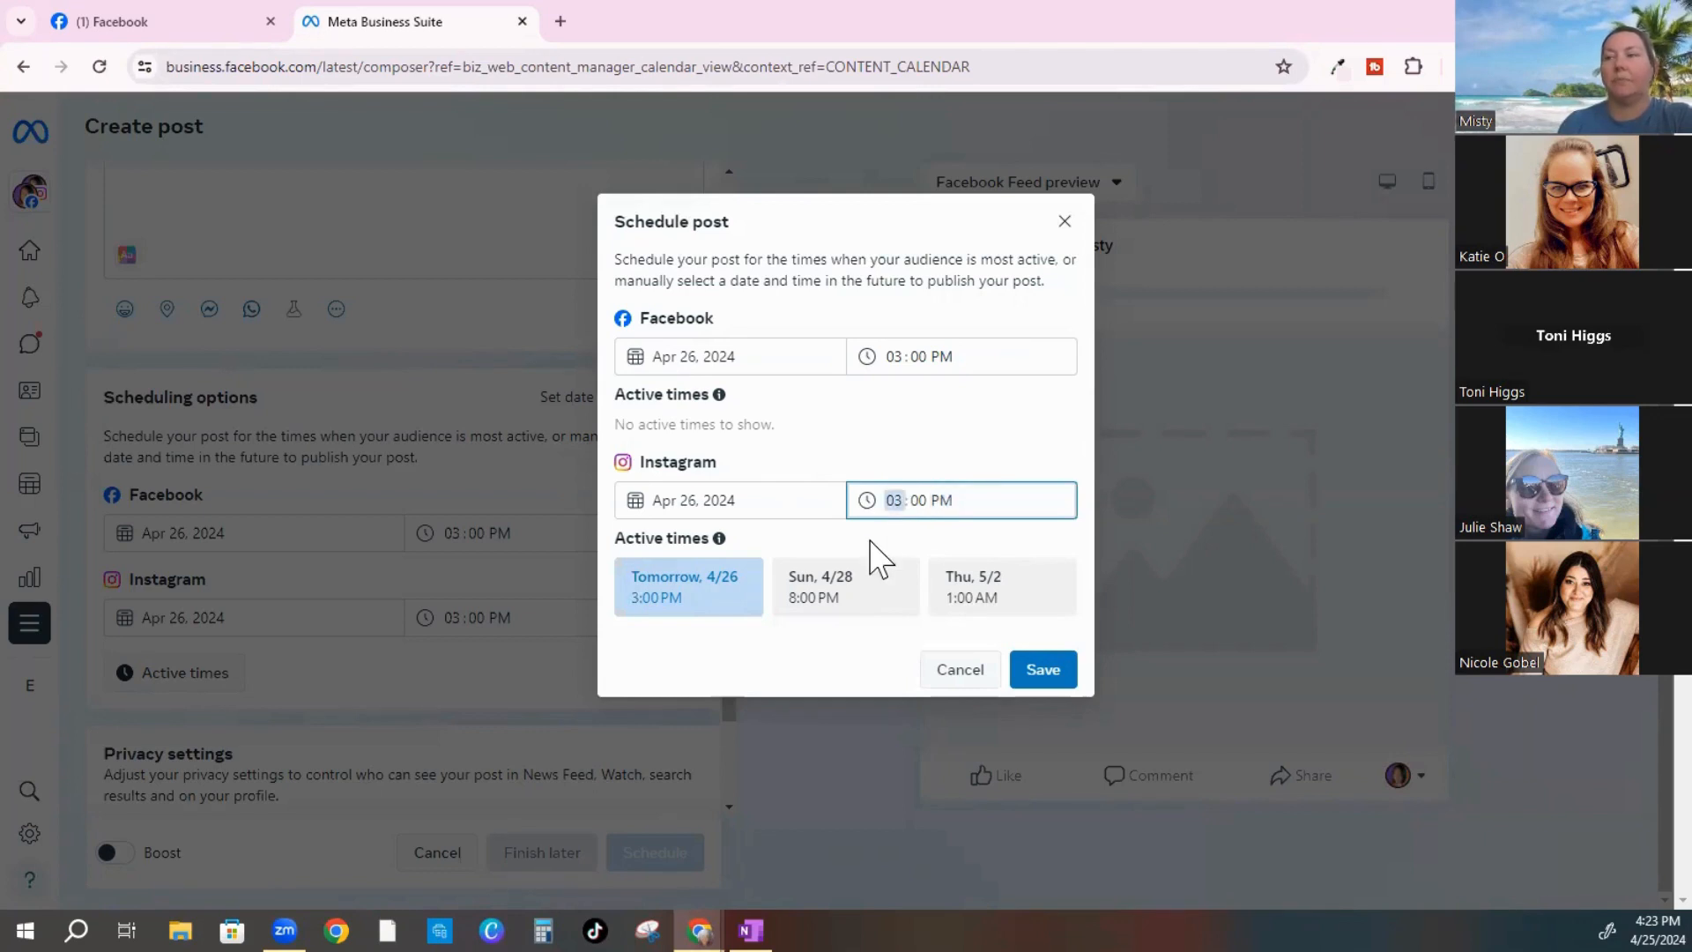
{"action": "left_click", "coordinate": [921, 500]}
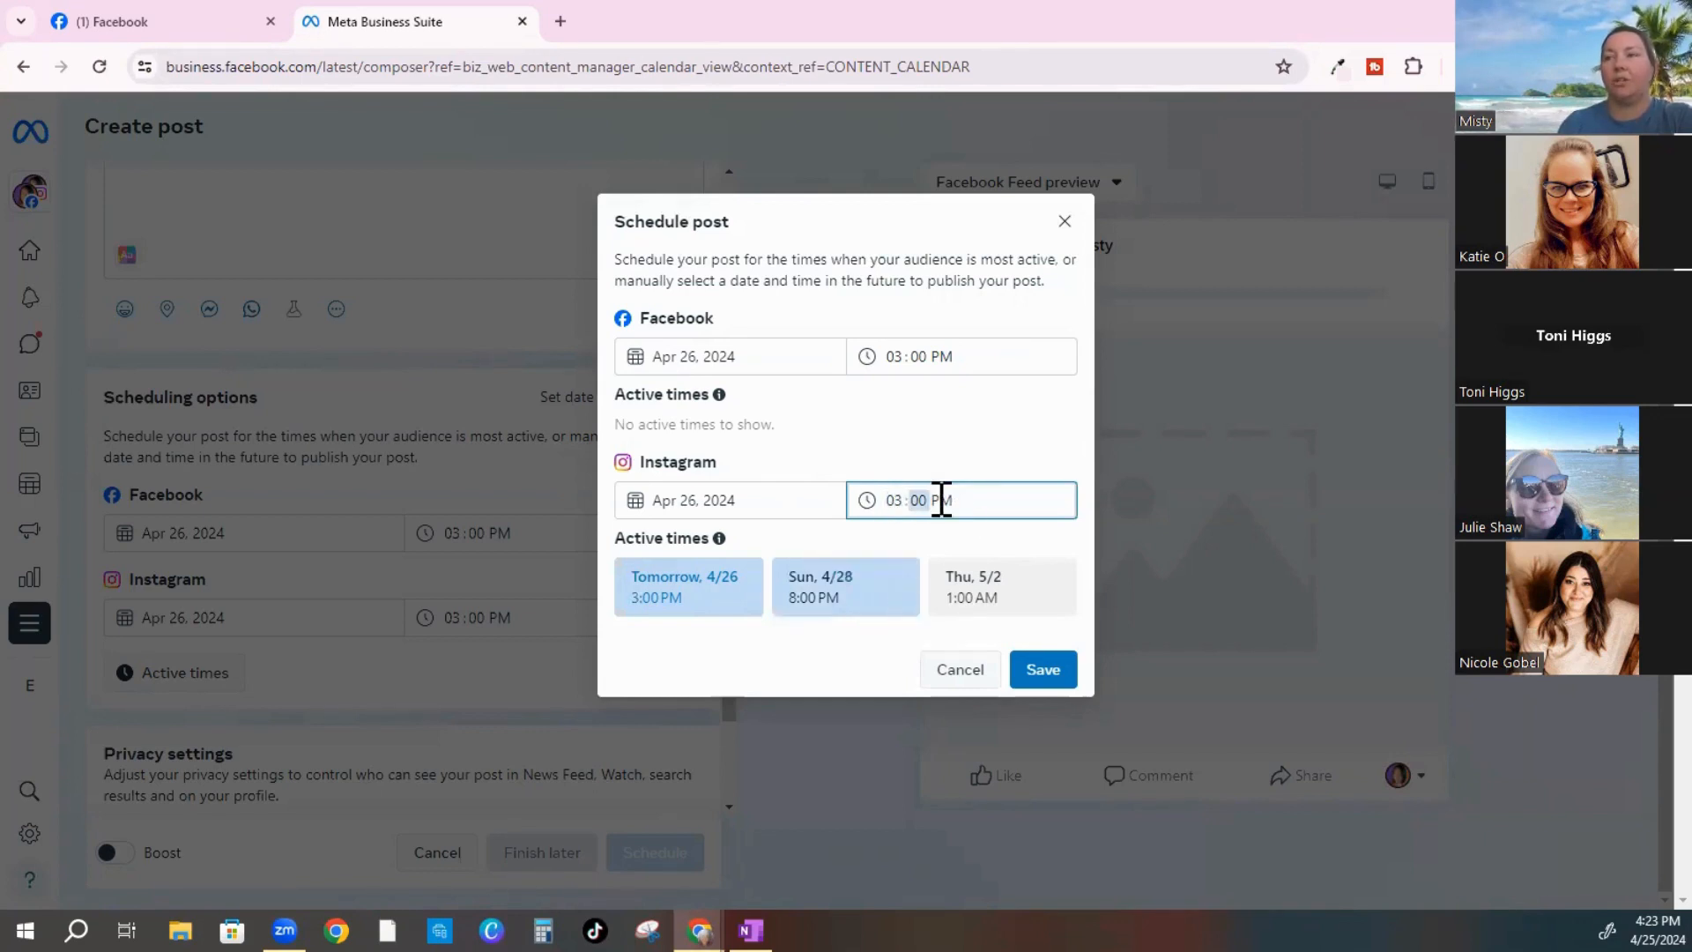
{"action": "left_click", "coordinate": [943, 501]}
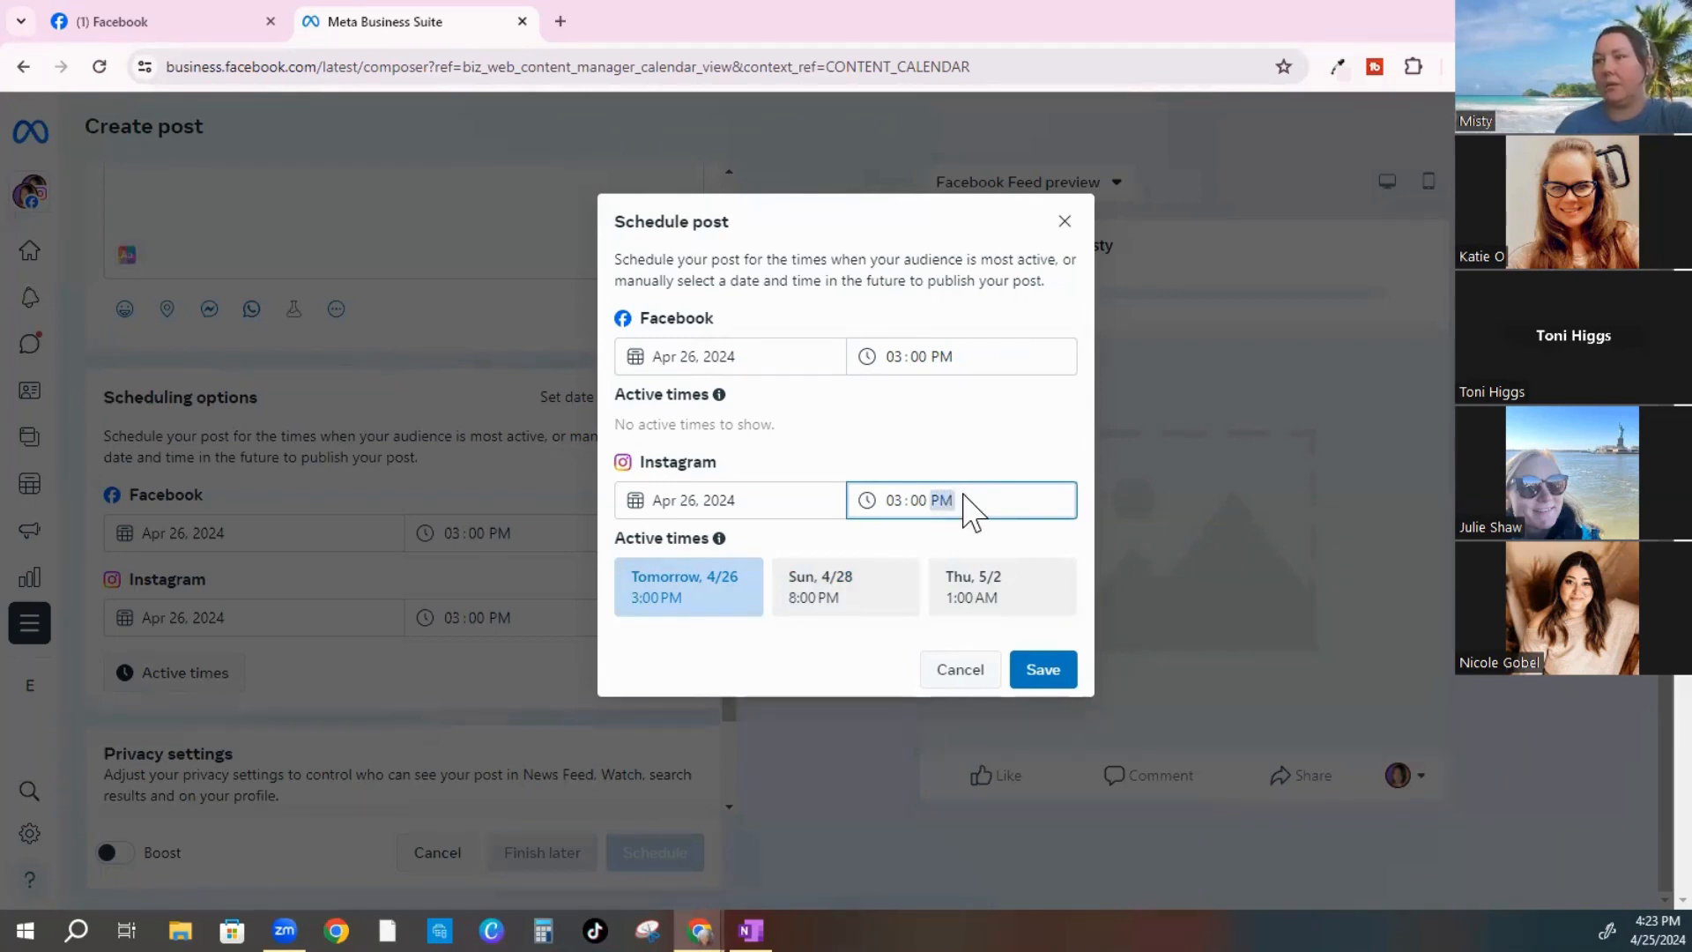
{"action": "key", "text": "a"}
{"action": "key", "text": "p"}
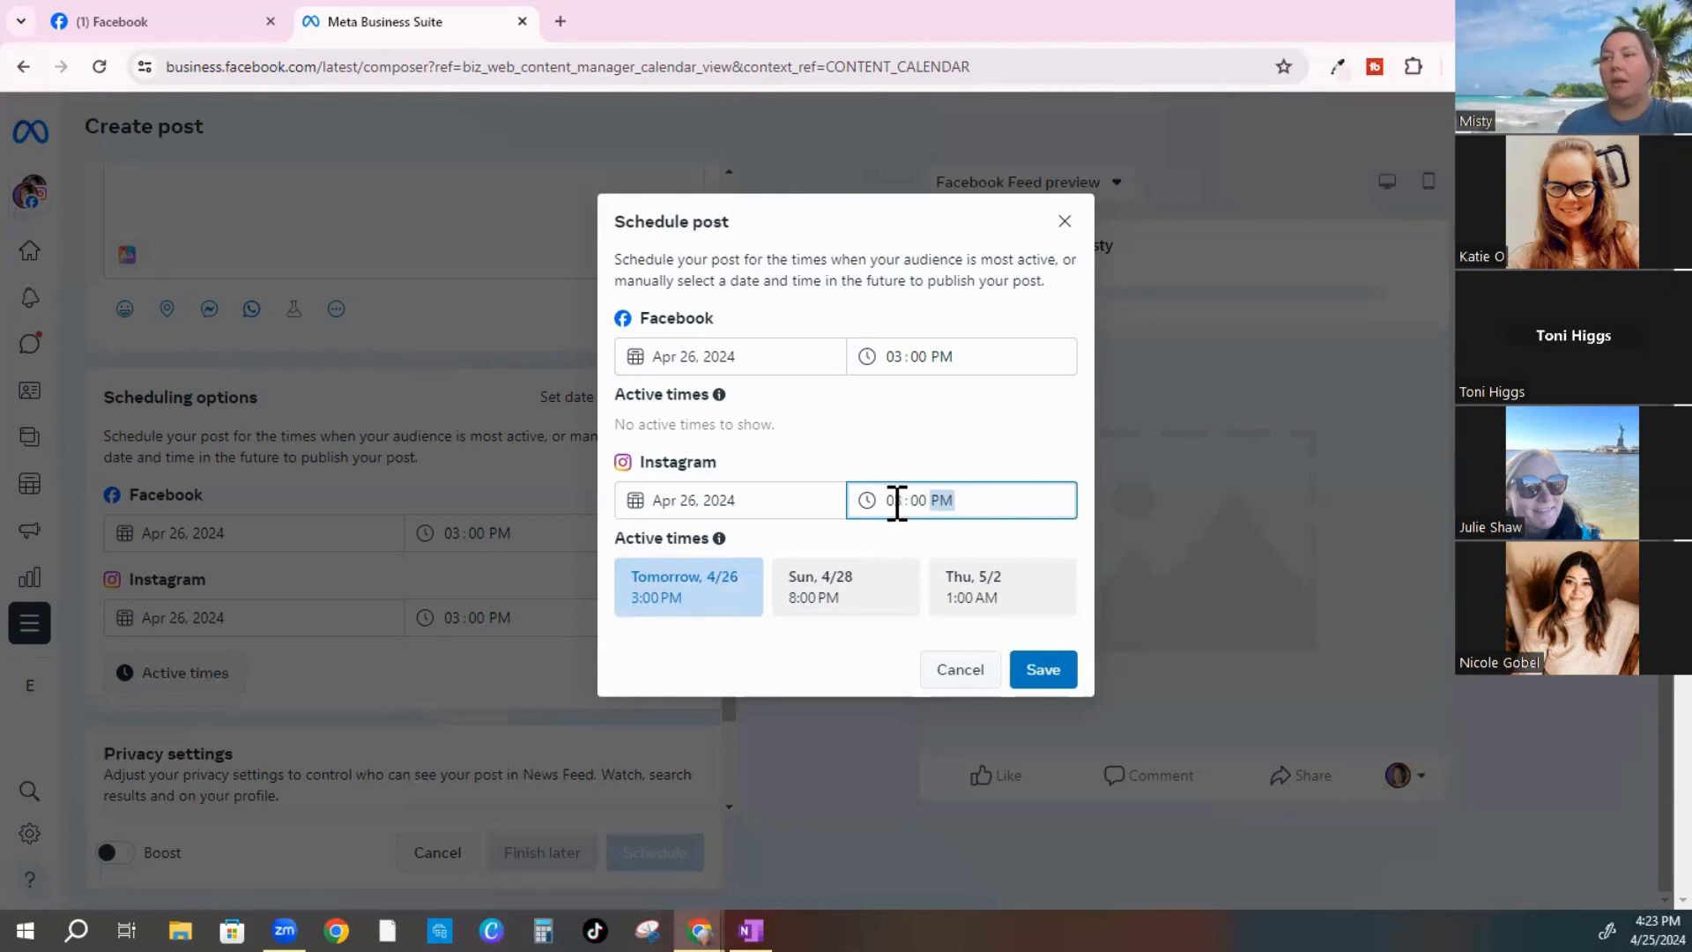
{"action": "left_click", "coordinate": [895, 500]}
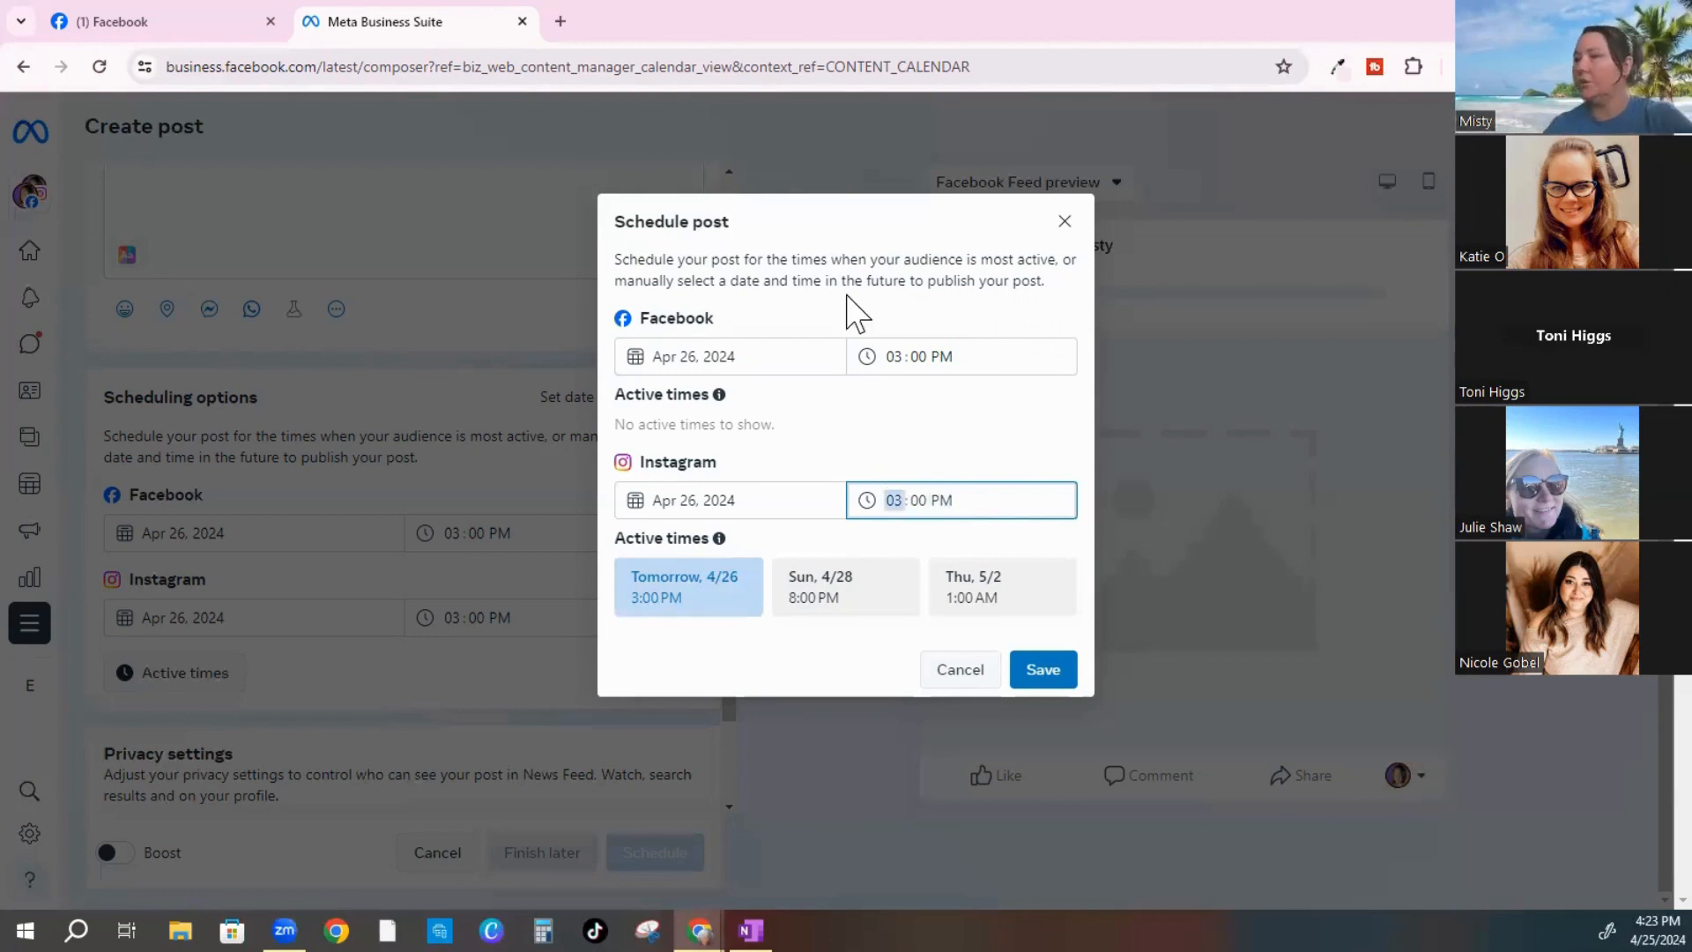
{"action": "type", "text": "5 : 55"}
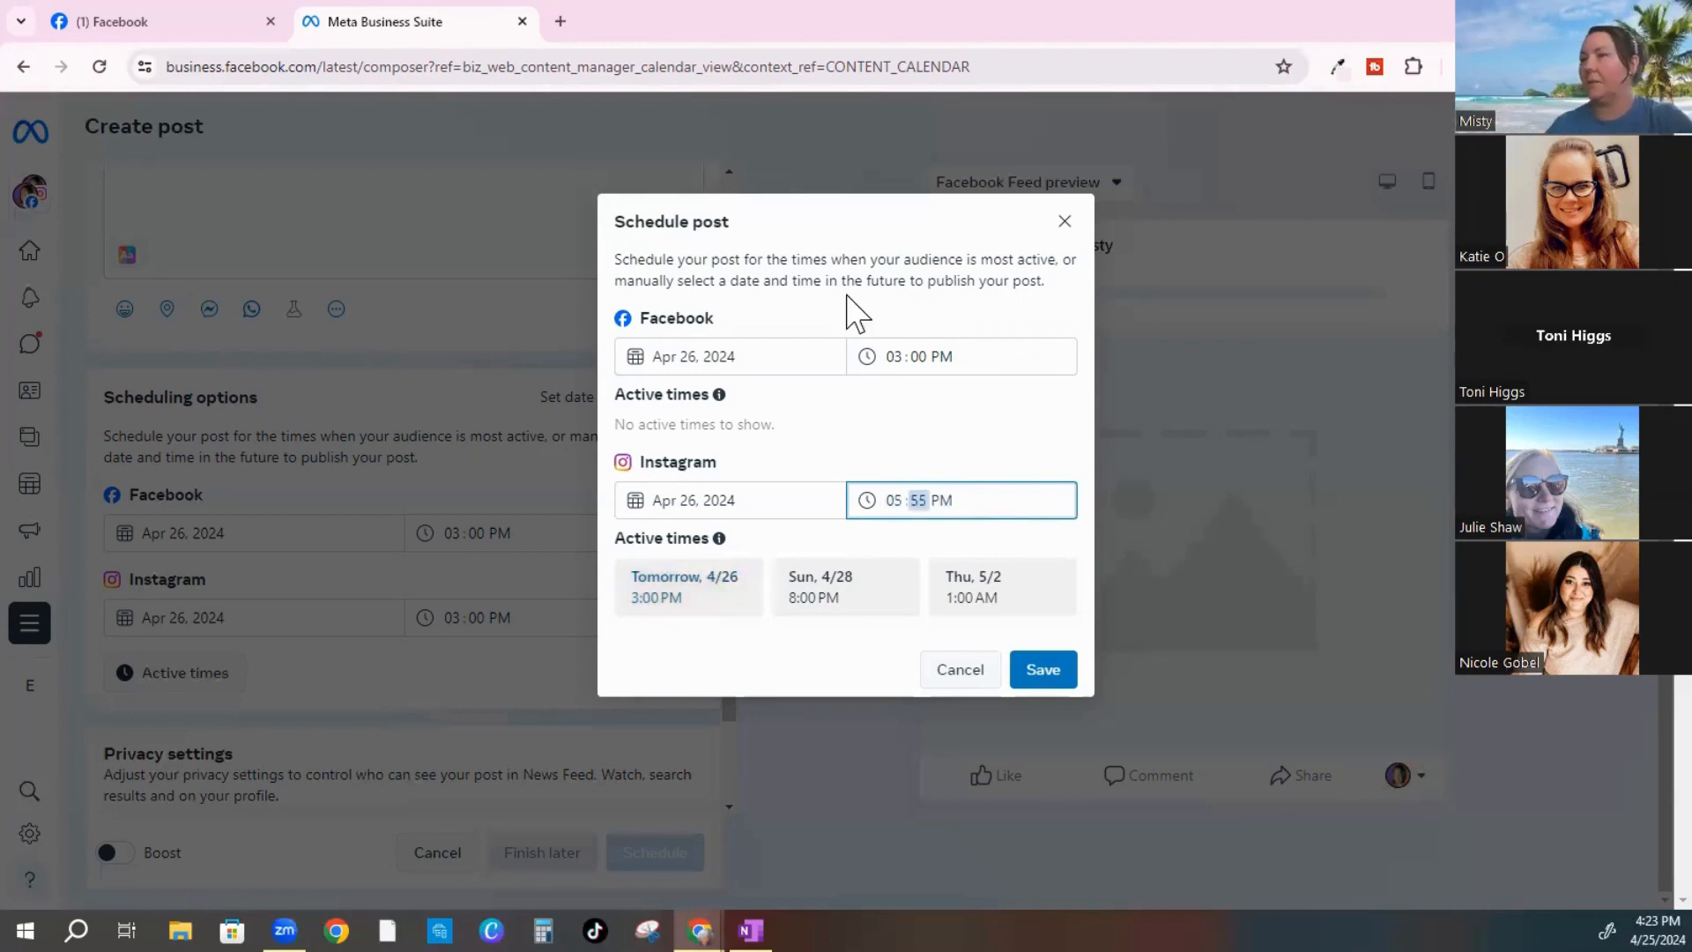
{"action": "key", "text": "Tab"}
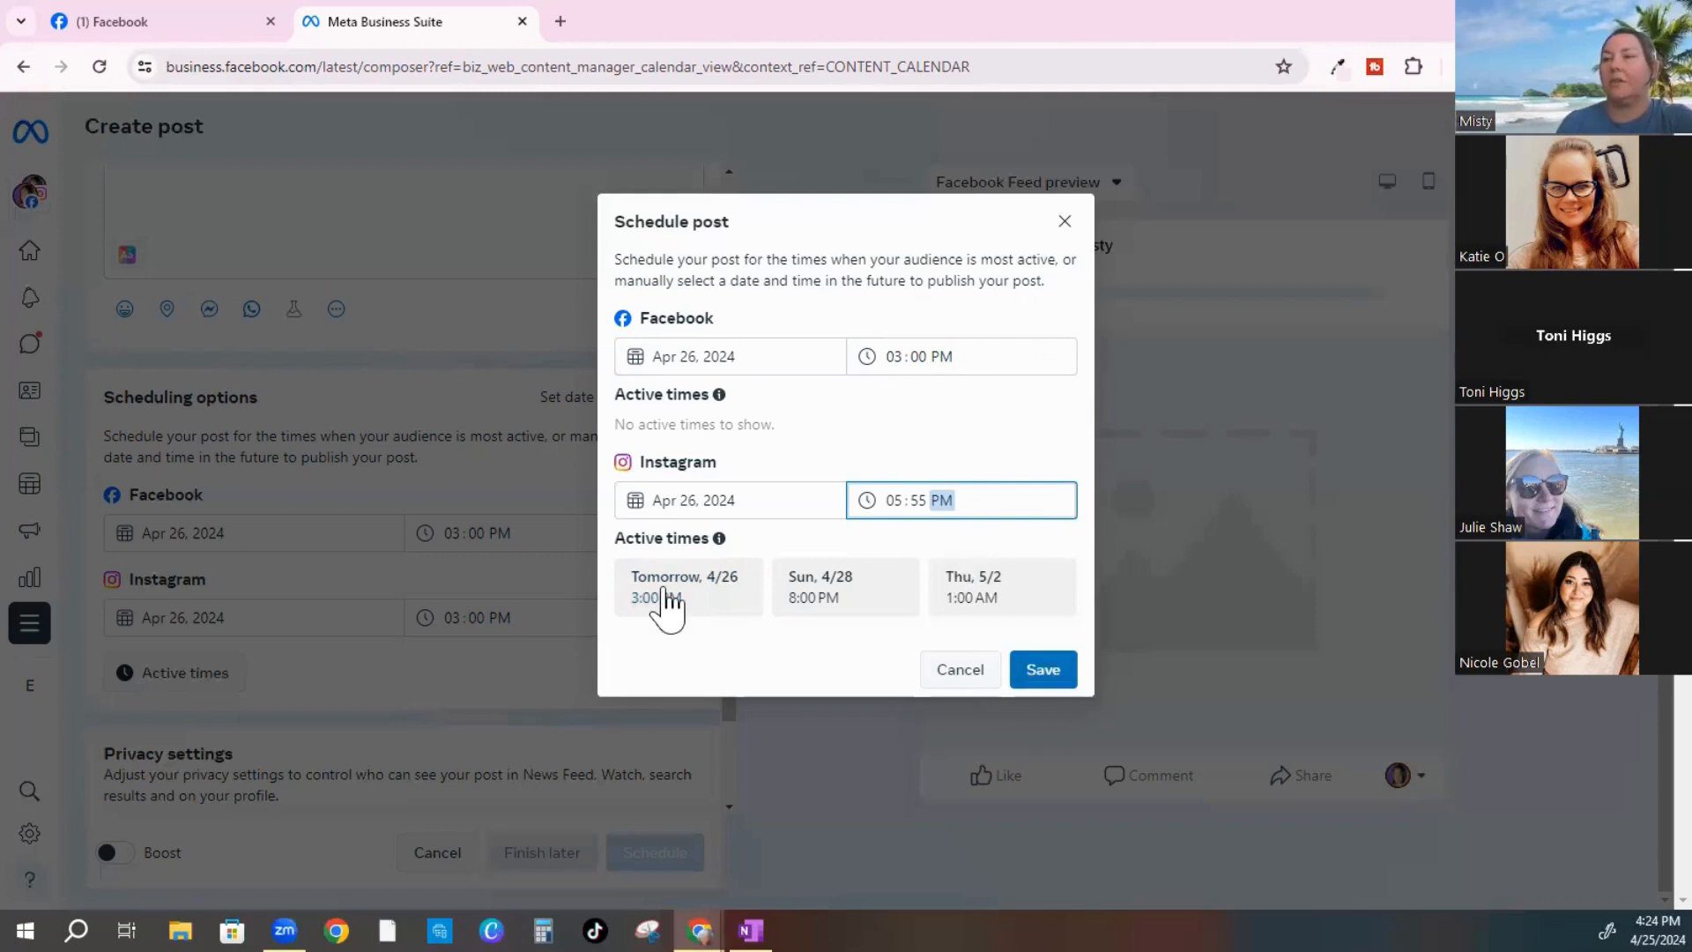
Compare the suggested slots: tomorrow 4/26 at 3:00 PM and Sunday 4/28 at 8:00 PM
{"action": "left_click", "coordinate": [663, 591]}
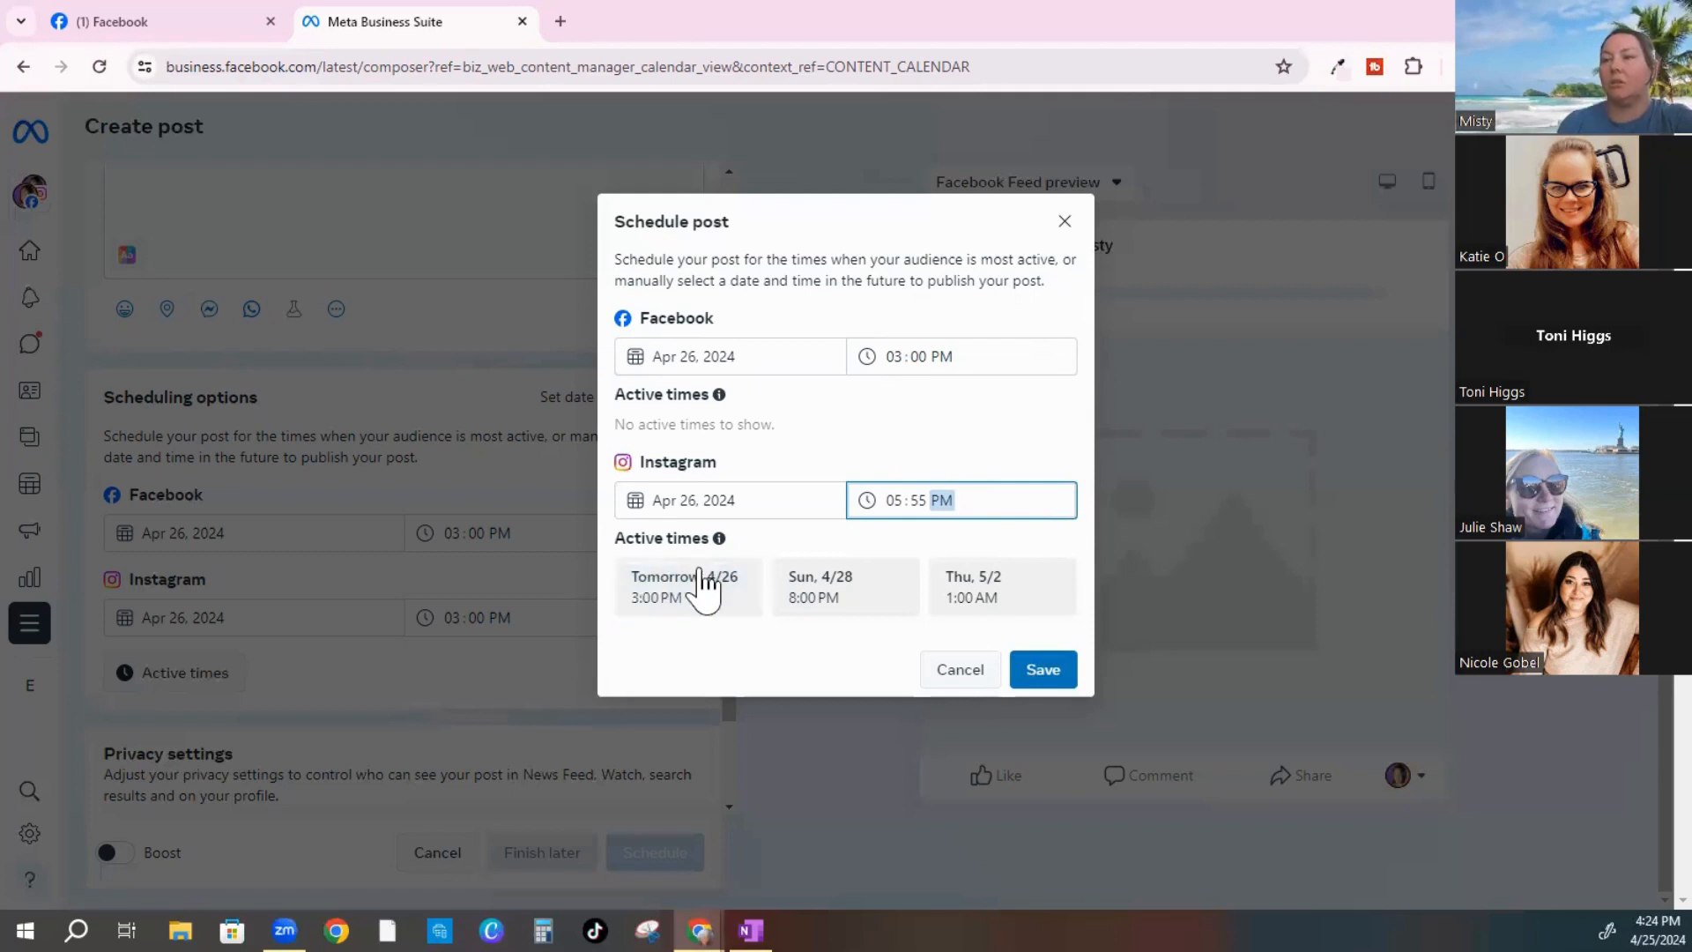
{"action": "left_click", "coordinate": [793, 610]}
{"action": "left_click", "coordinate": [706, 608]}
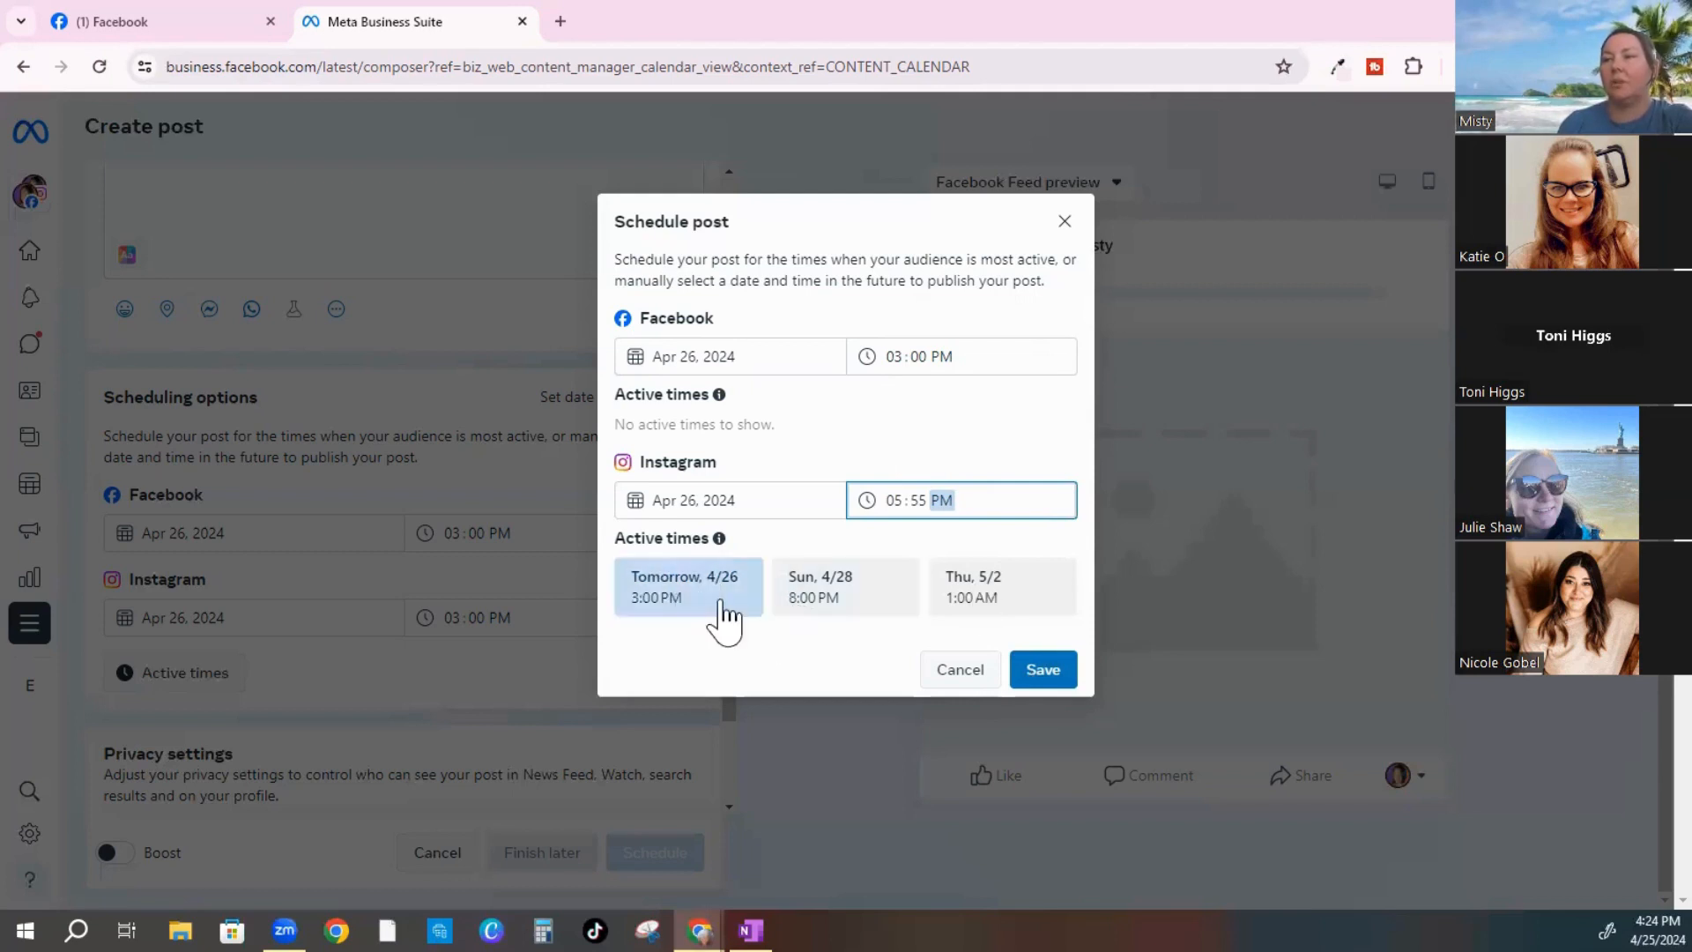
{"action": "left_click", "coordinate": [829, 620]}
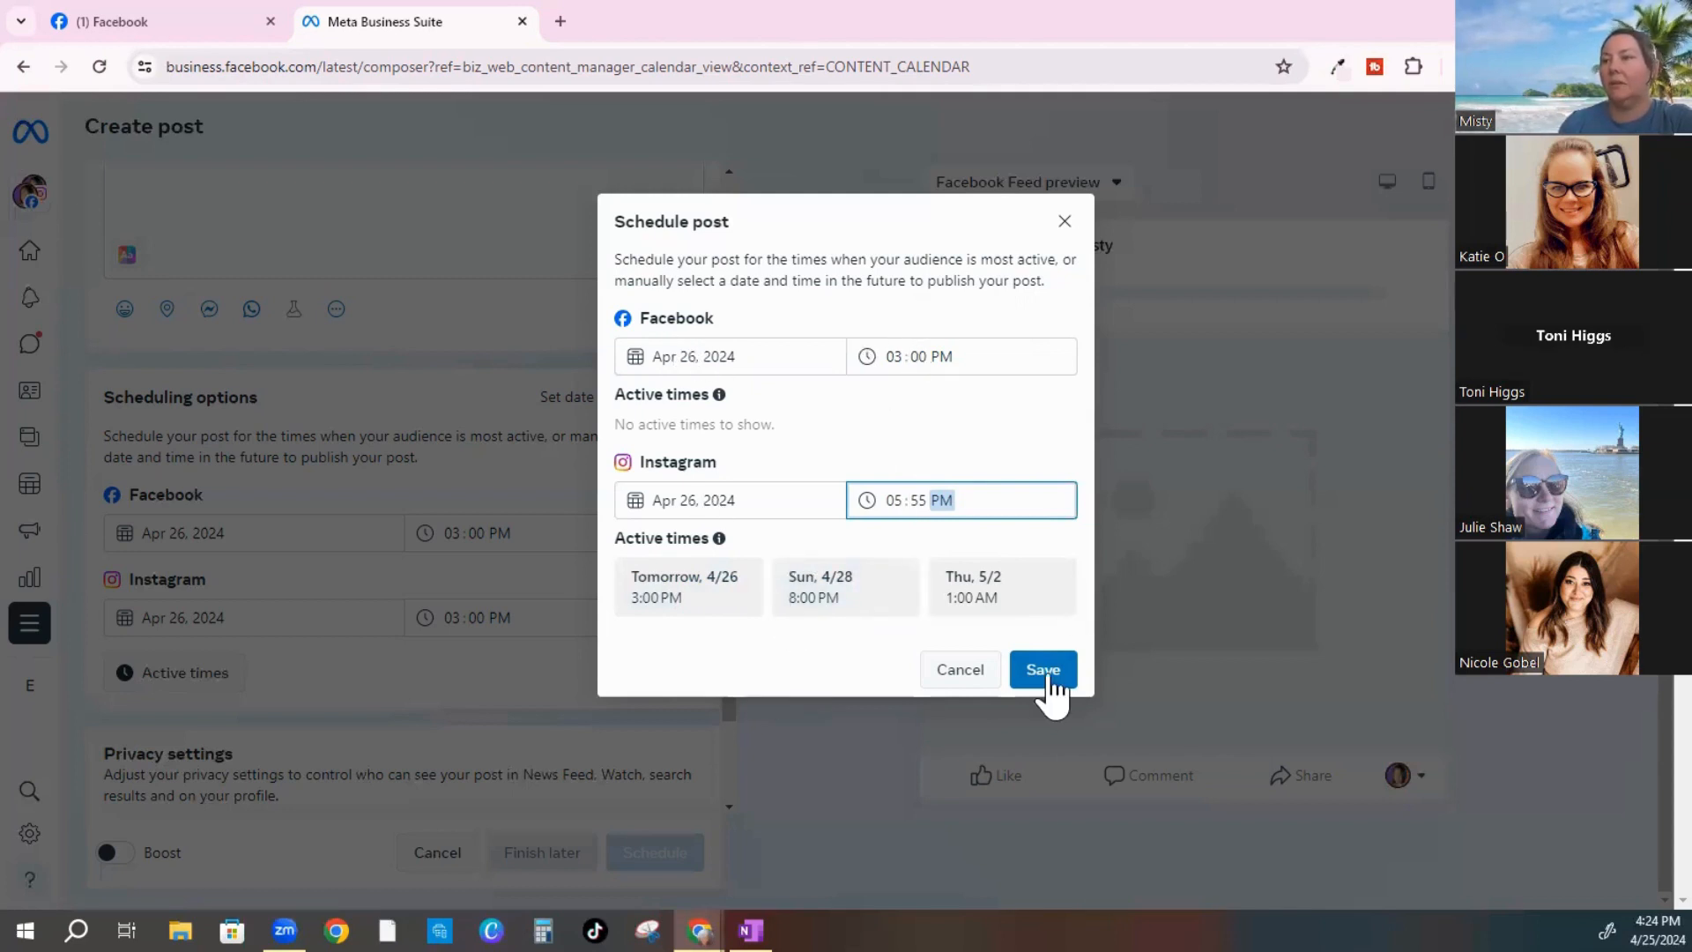
Save the Apr 26 schedule (Facebook 3:00 PM, Instagram 5:55 PM) and place the cursor in the caption box
{"action": "left_click", "coordinate": [1044, 672]}
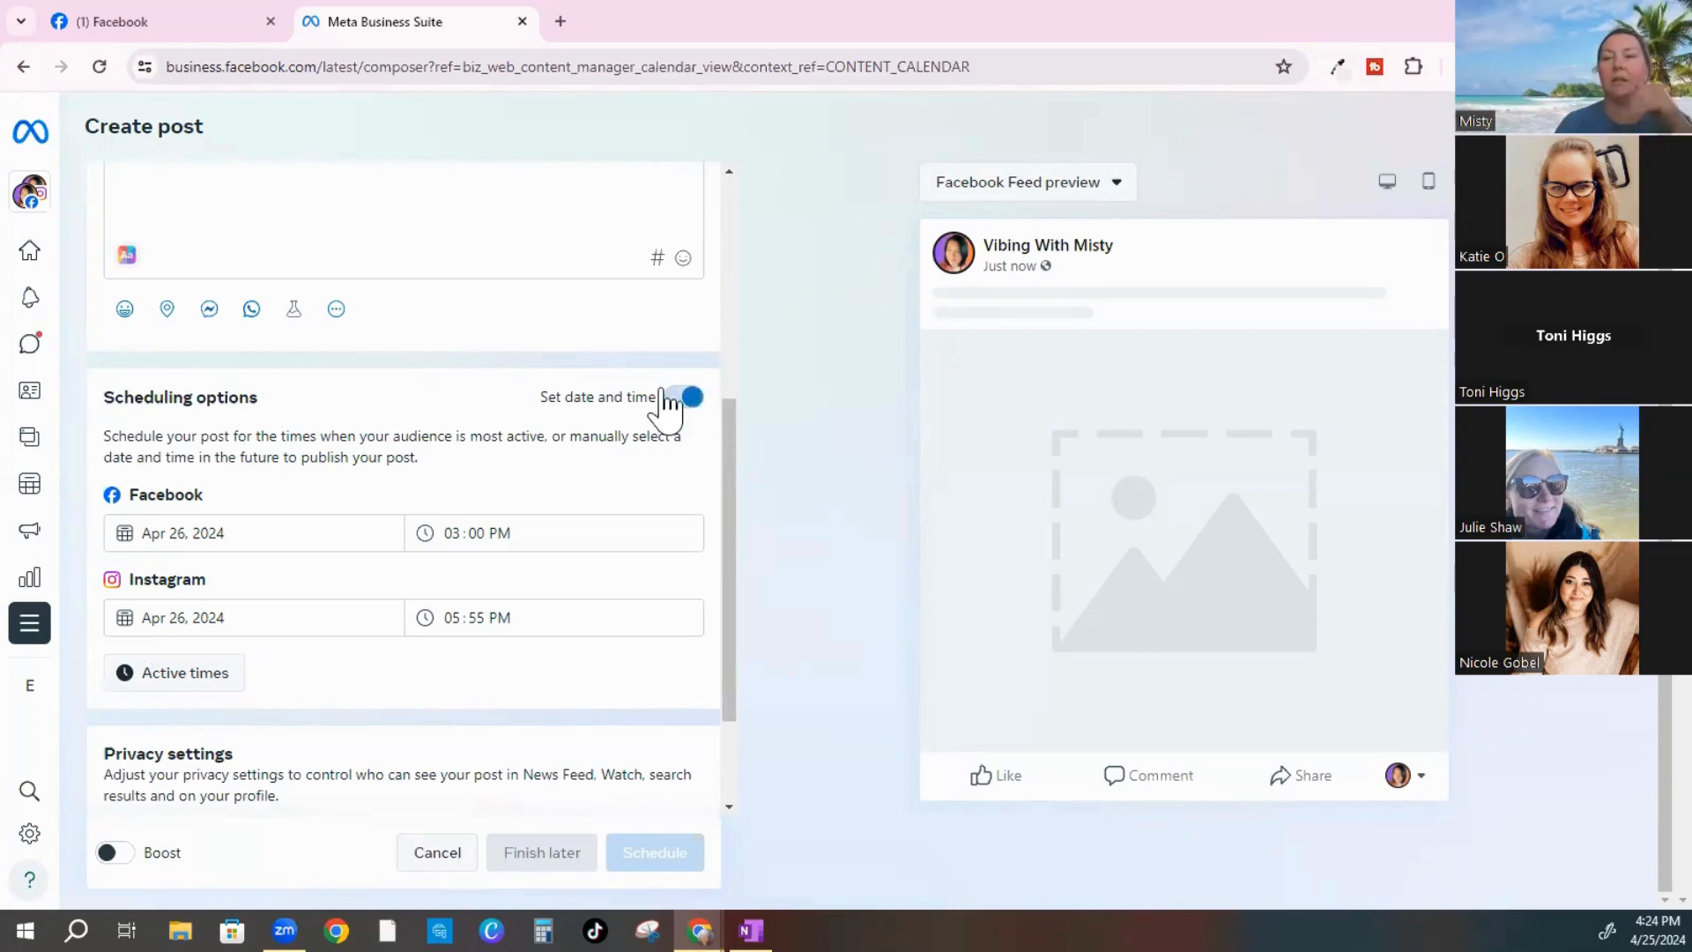
{"action": "mouse_move", "coordinate": [36, 498]}
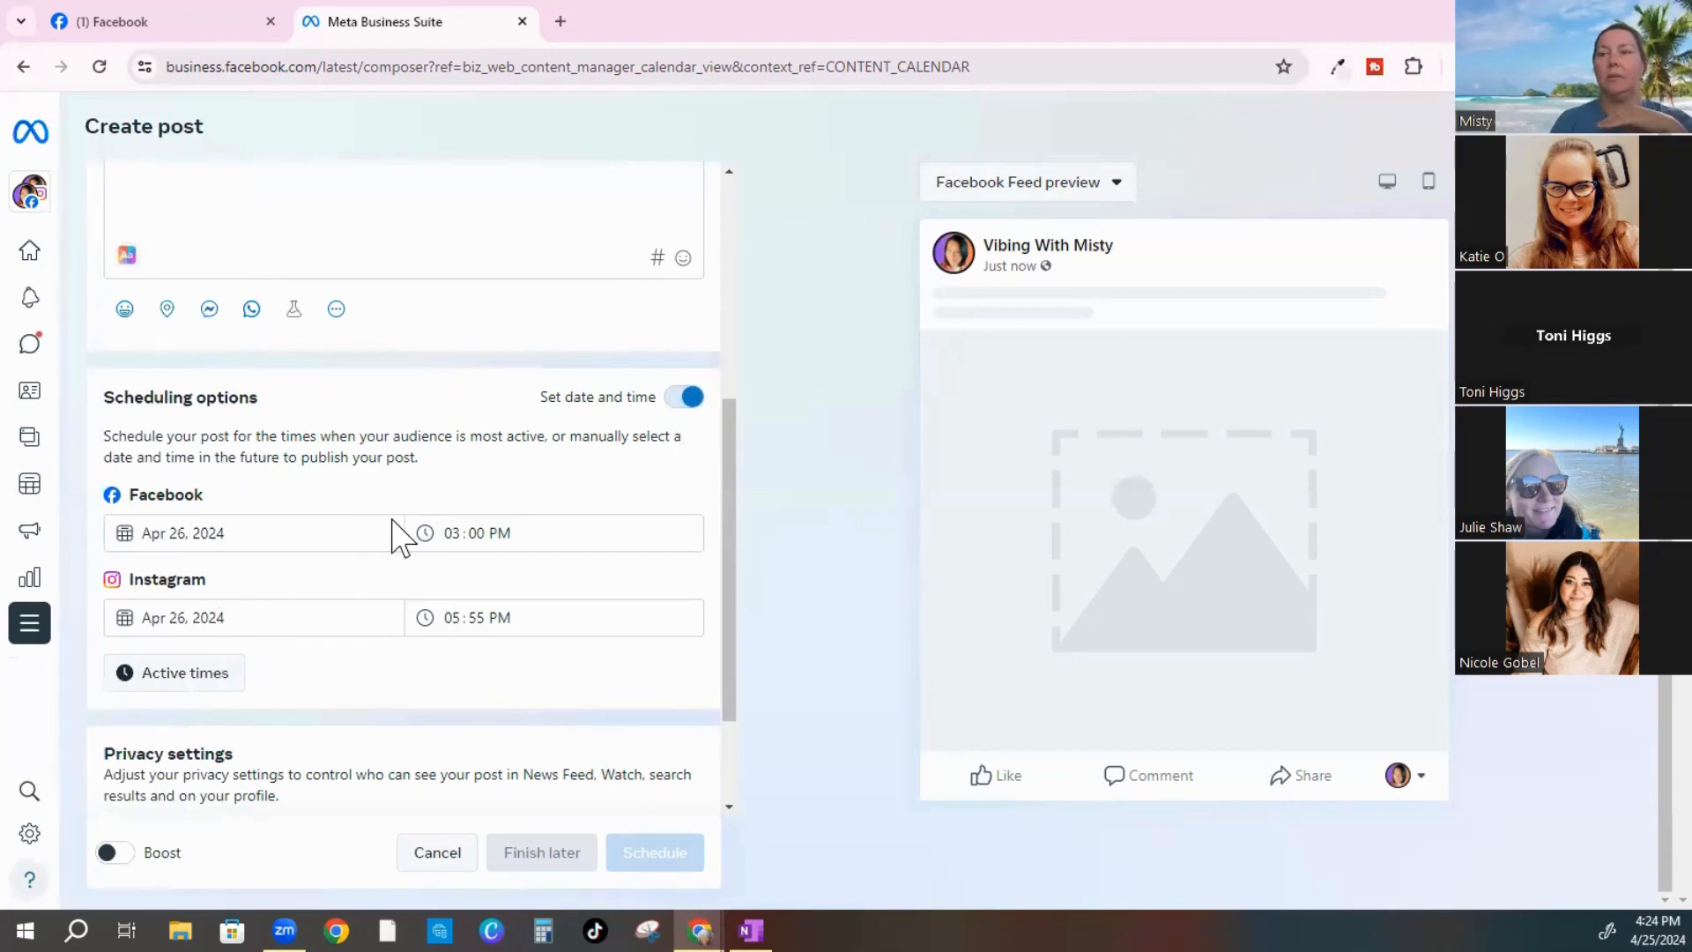
{"action": "scroll", "coordinate": [393, 577], "scroll_direction": "up", "scroll_amount": 2}
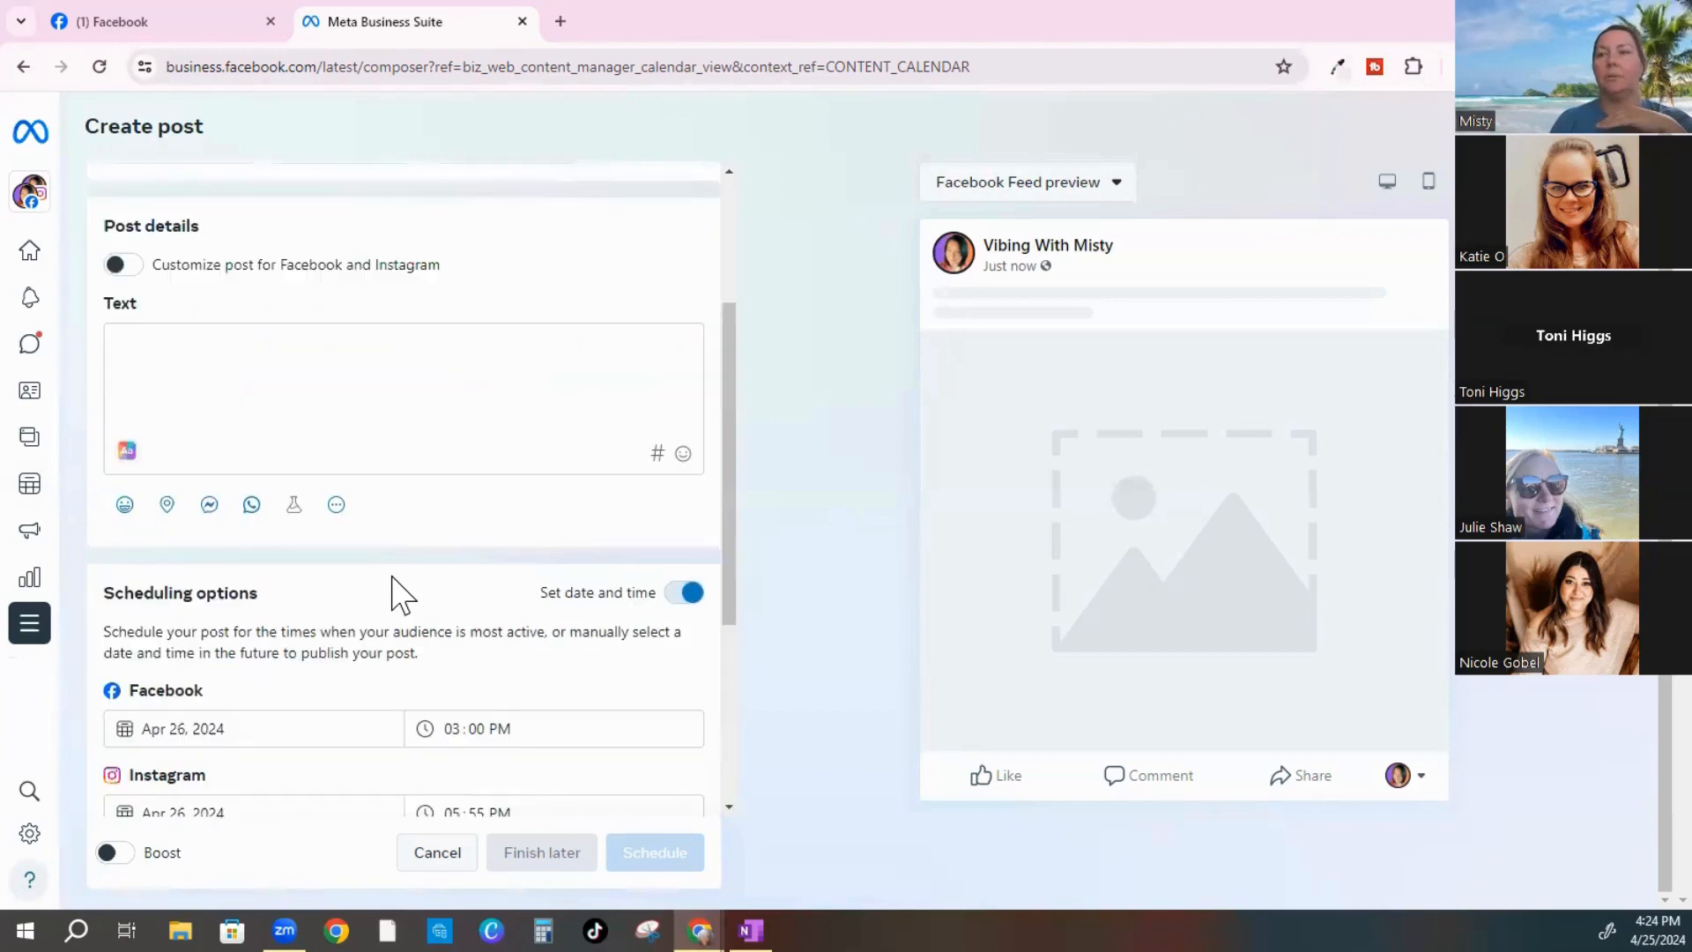
{"action": "scroll", "coordinate": [393, 582], "scroll_direction": "up", "scroll_amount": 3}
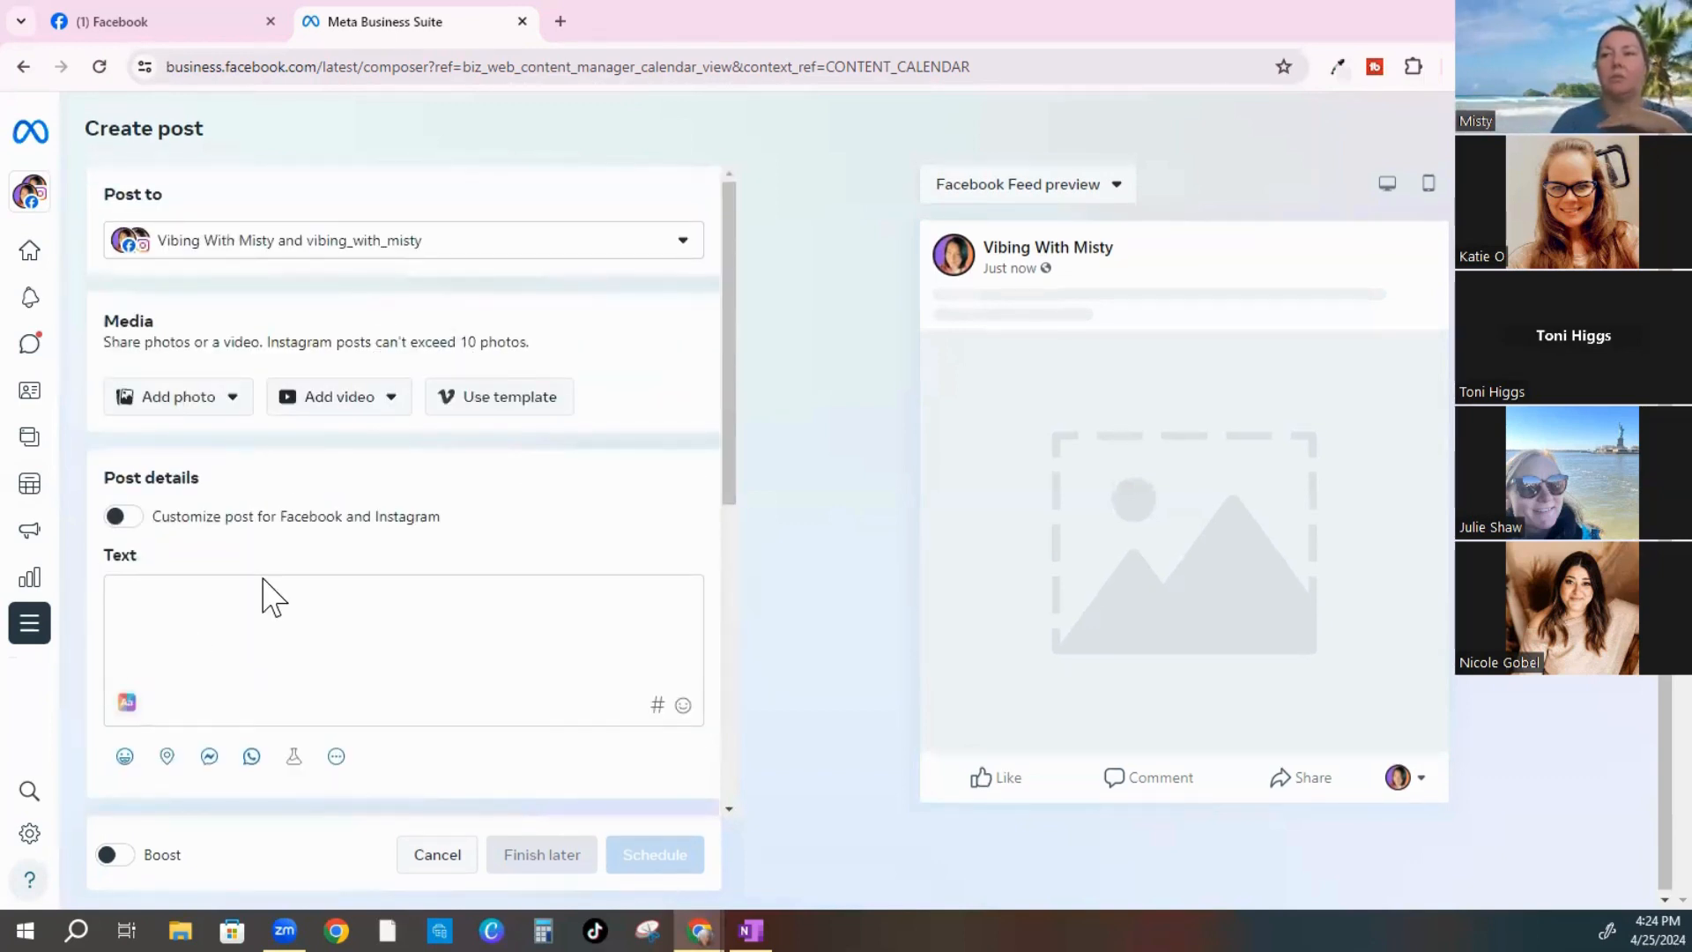
{"action": "left_click", "coordinate": [133, 592]}
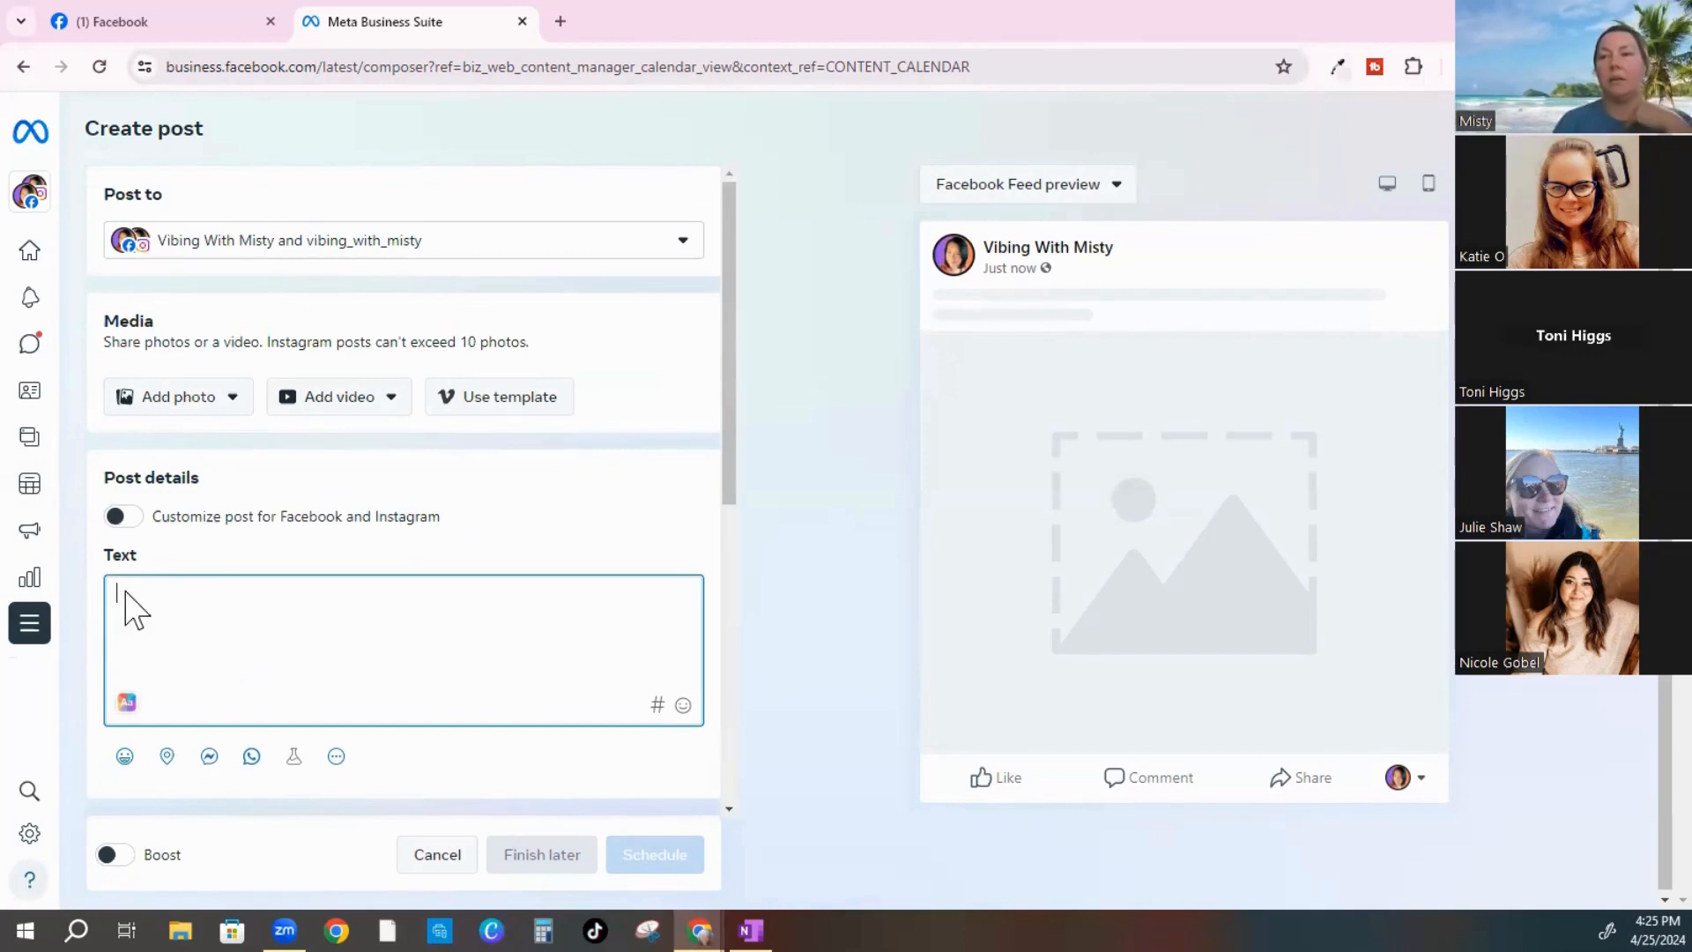
Paste the copied Universal Orlando trip text into the post caption
{"action": "right_click", "coordinate": [125, 590]}
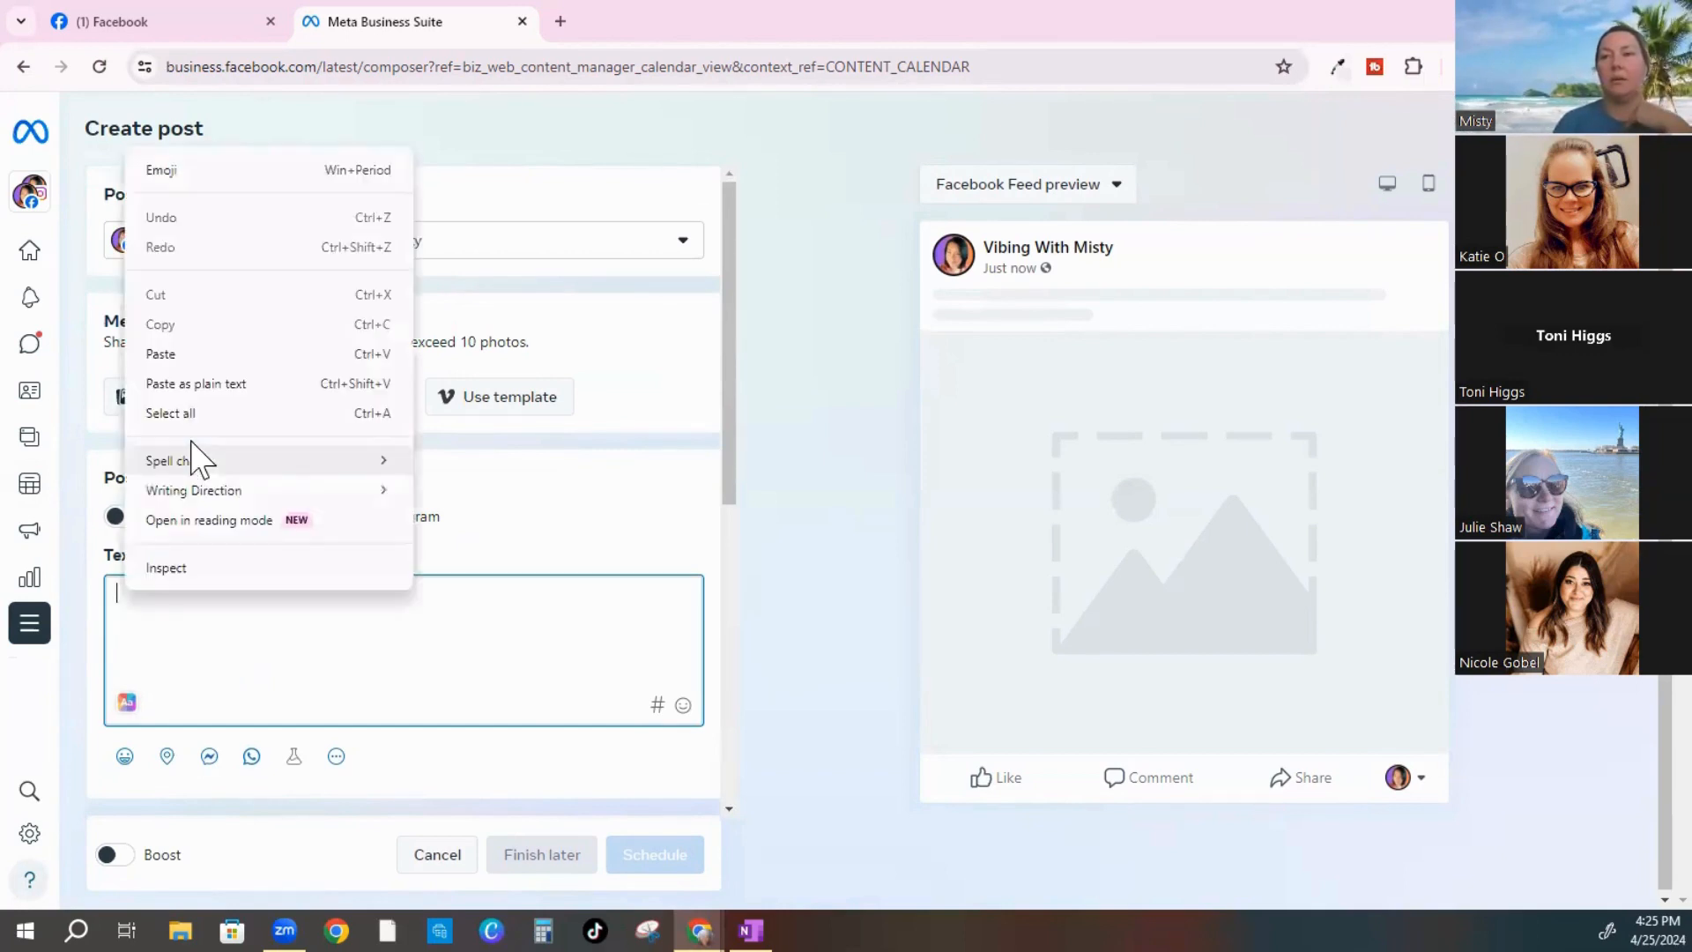
{"action": "left_click", "coordinate": [161, 353]}
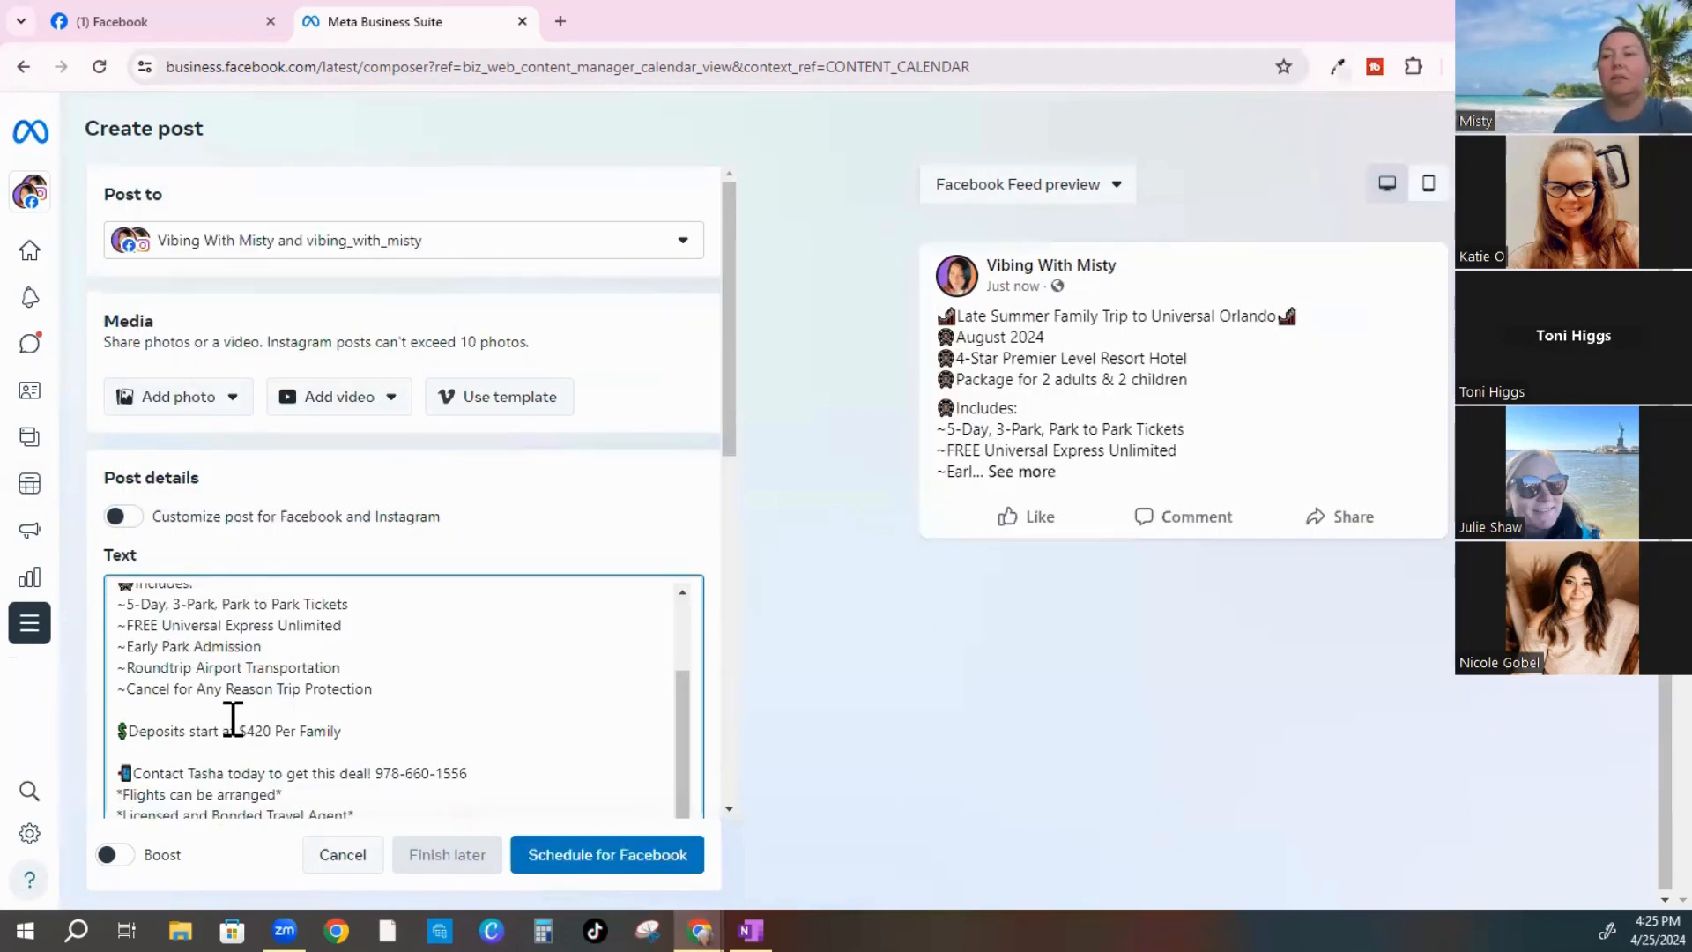
{"action": "scroll", "coordinate": [232, 718], "scroll_direction": "down", "scroll_amount": 4}
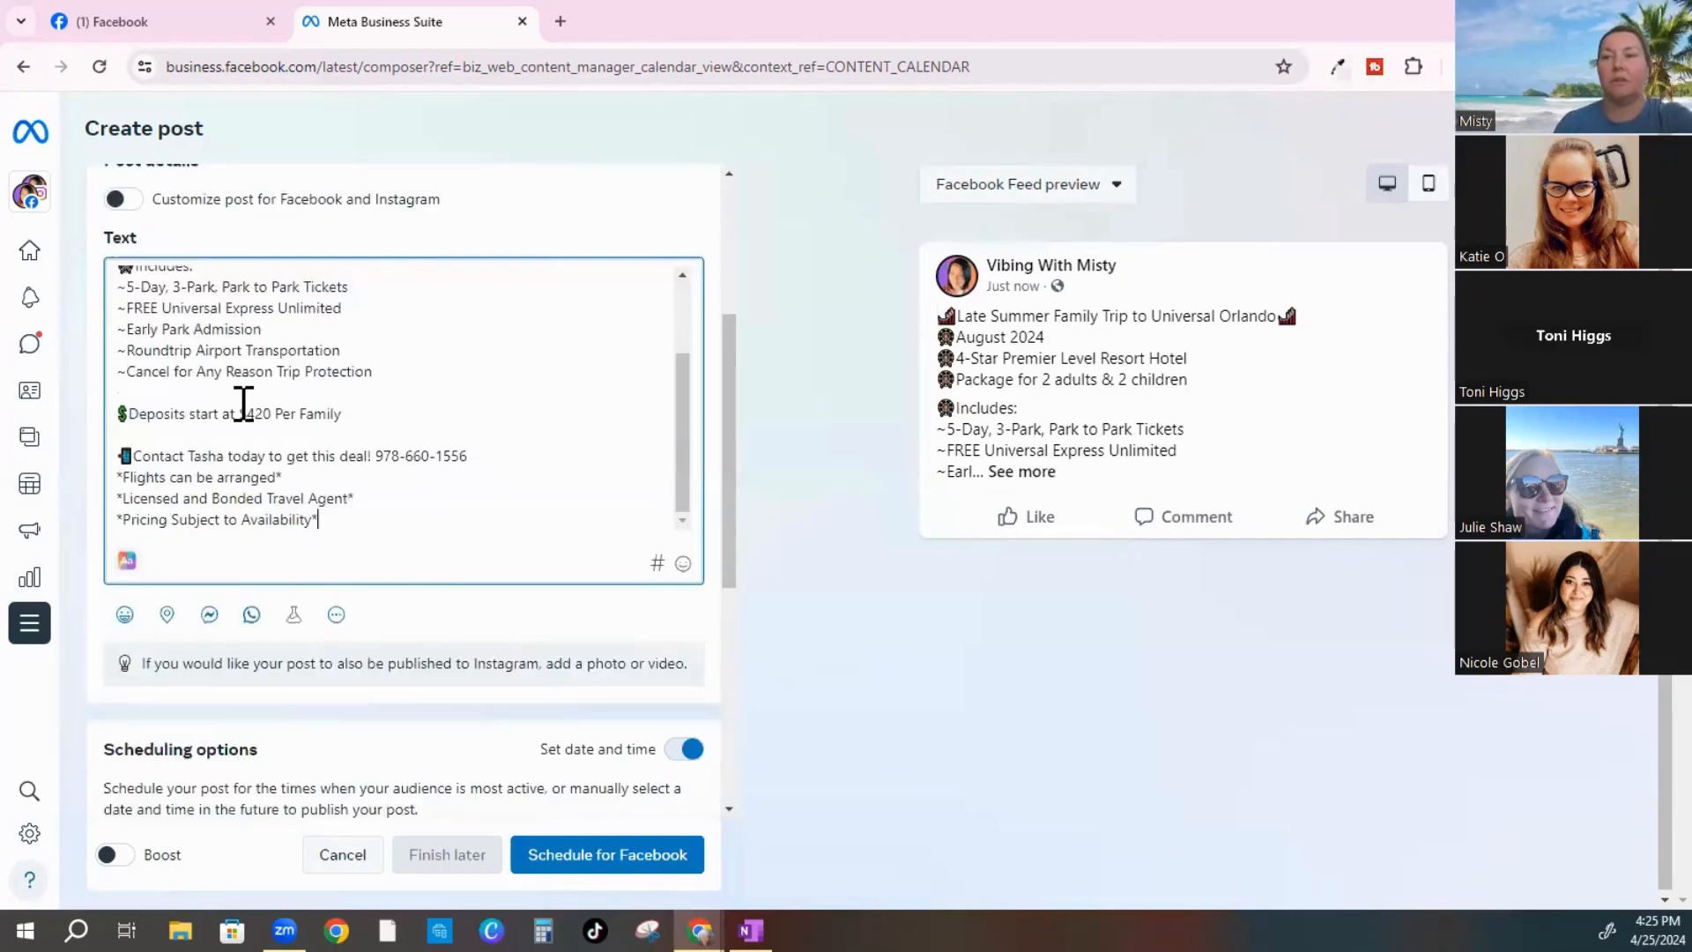
Fix the Contact line, re-entering the agent's name and correcting the phone number's last digits
{"action": "left_click", "coordinate": [225, 456]}
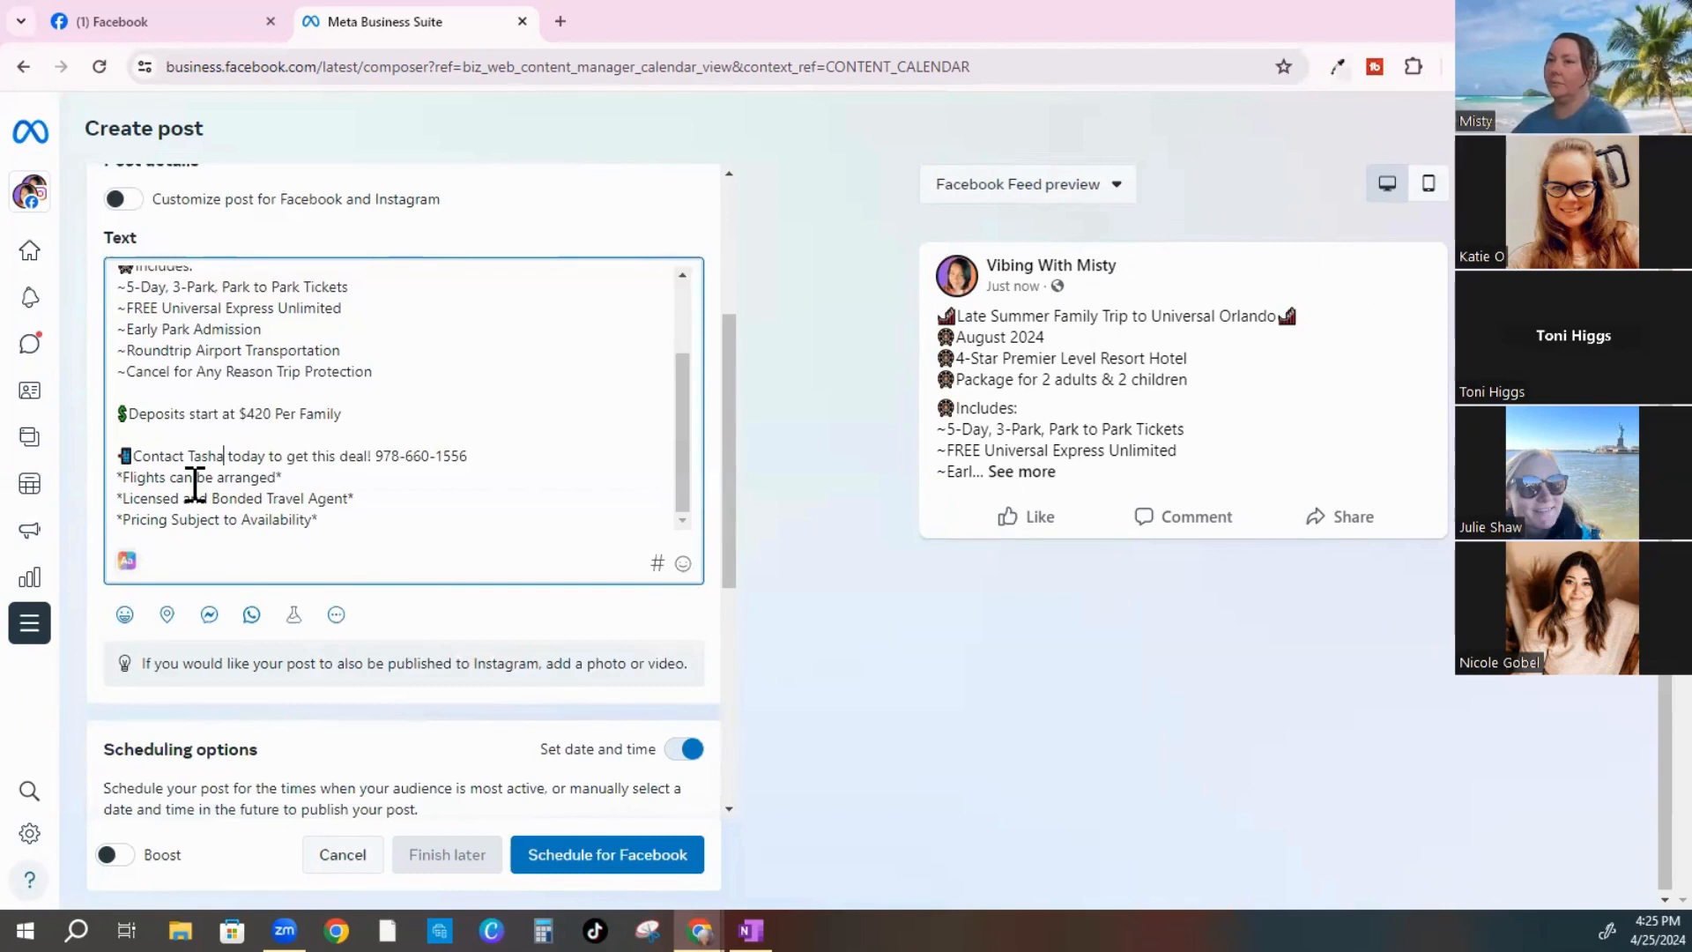
{"action": "key", "text": "BackSpace"}
{"action": "key", "text": "BackSpace"}
{"action": "key", "text": "BackSpace"}
{"action": "key", "text": "BackSpace"}
{"action": "key", "text": "BackSpace"}
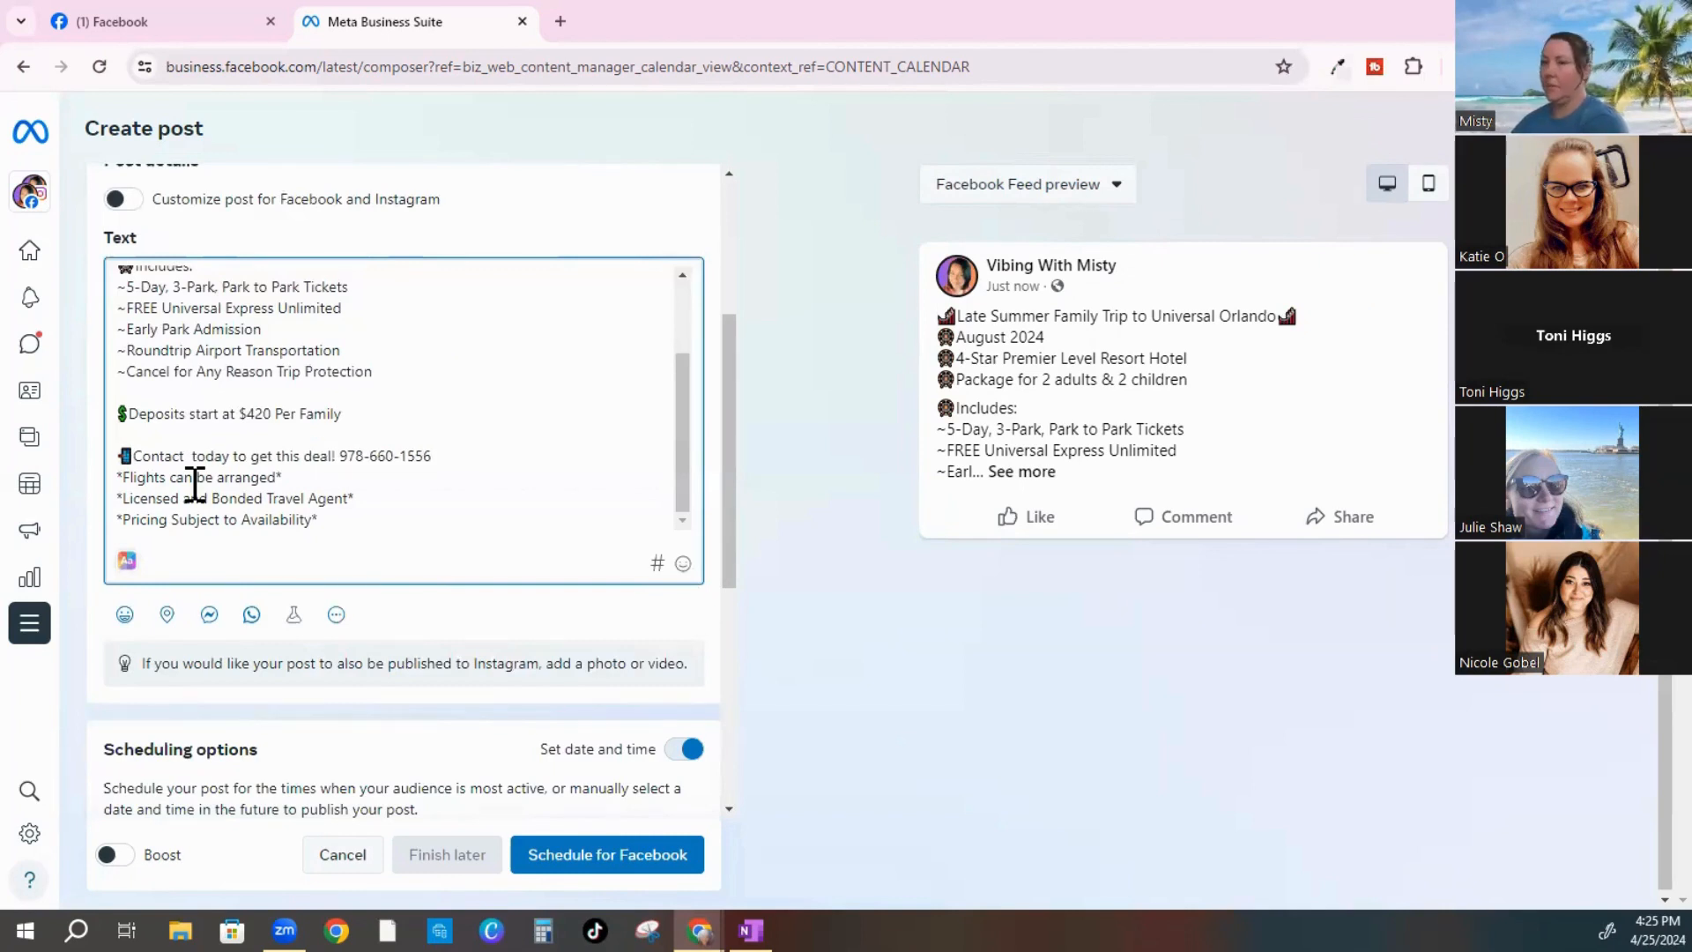
{"action": "type", "text": "Misty"}
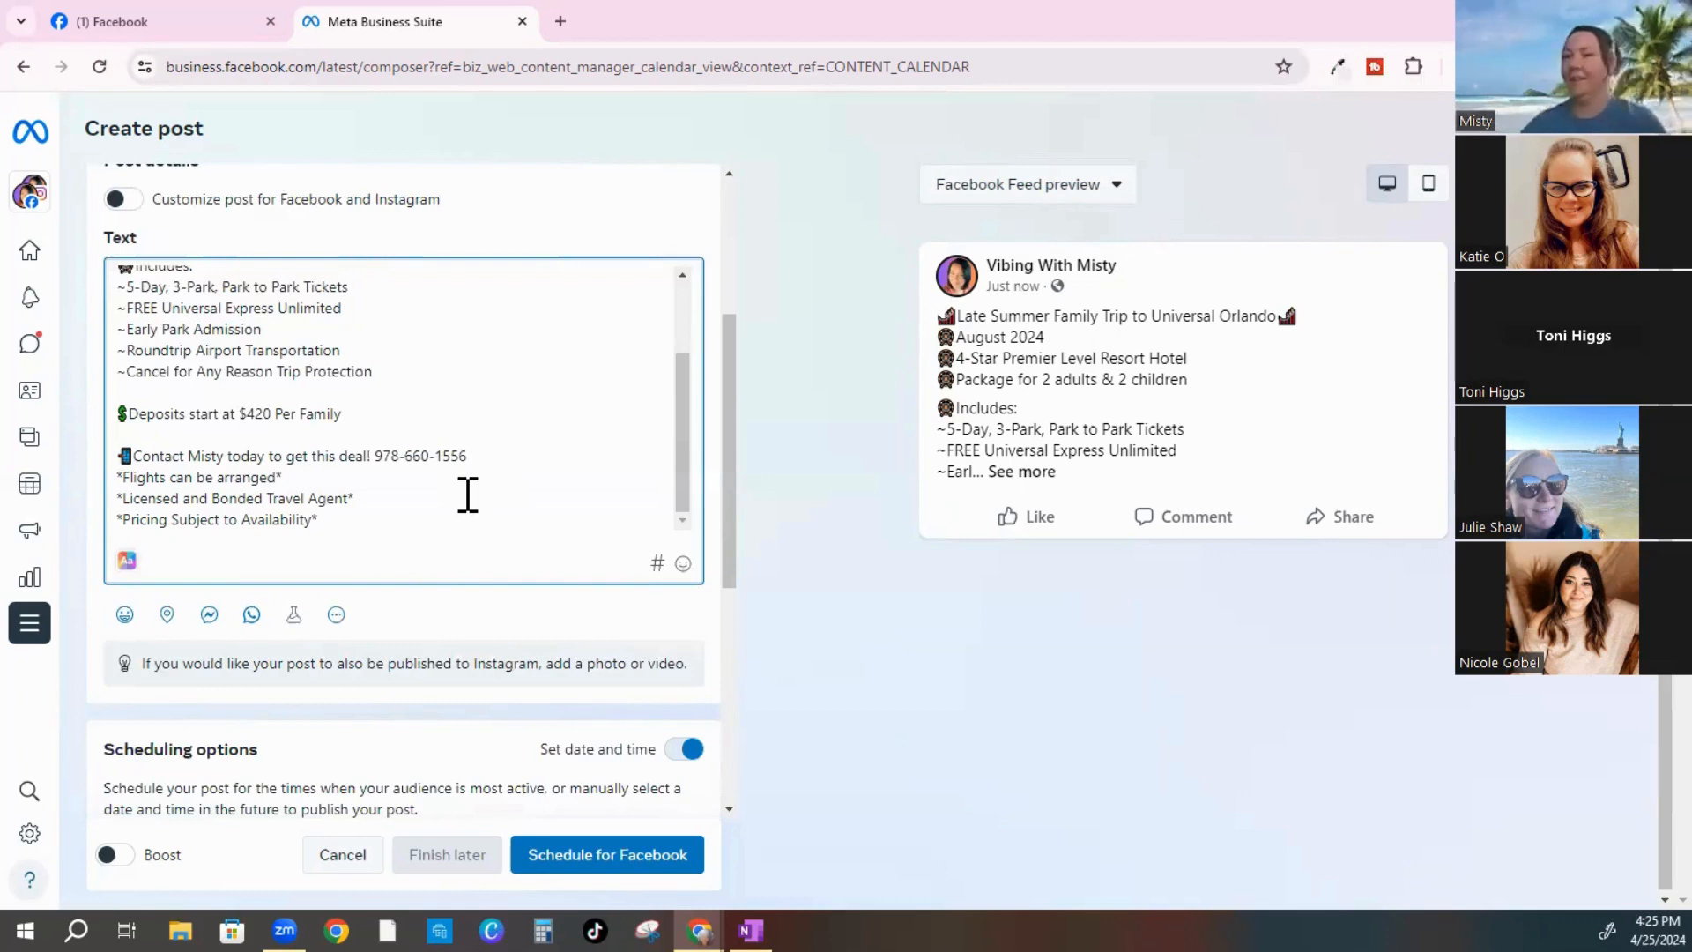
{"action": "key", "text": "BackSpace"}
{"action": "key", "text": "BackSpace"}
{"action": "key", "text": "BackSpace"}
{"action": "key", "text": "BackSpace"}
{"action": "key", "text": "BackSpace"}
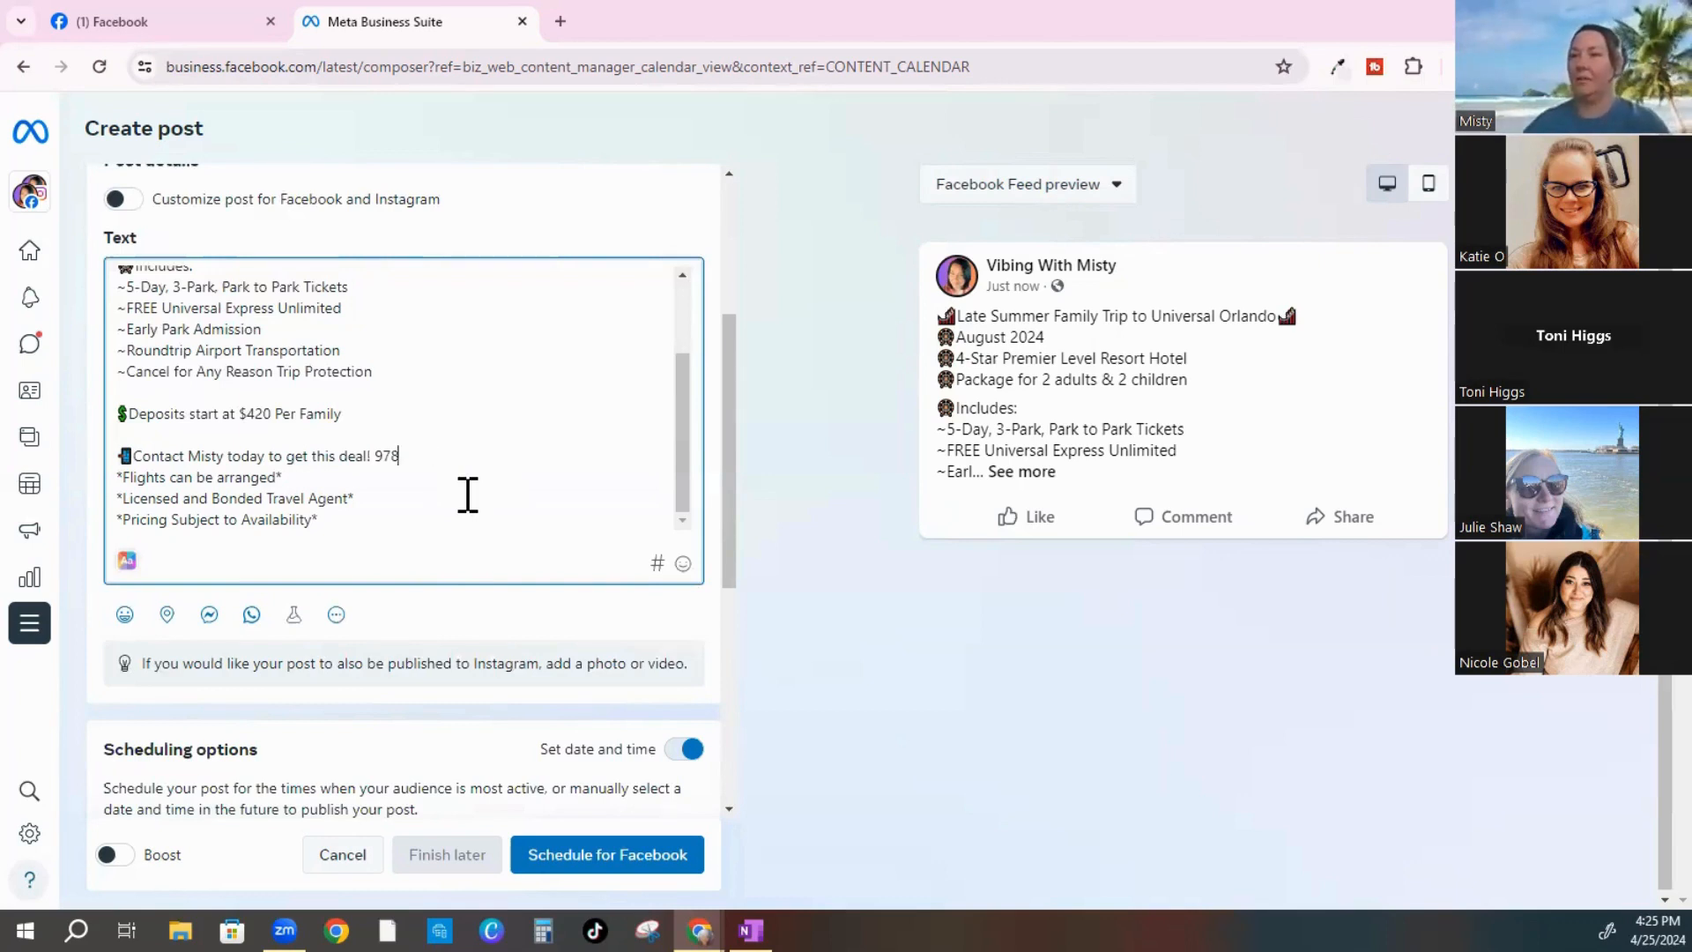
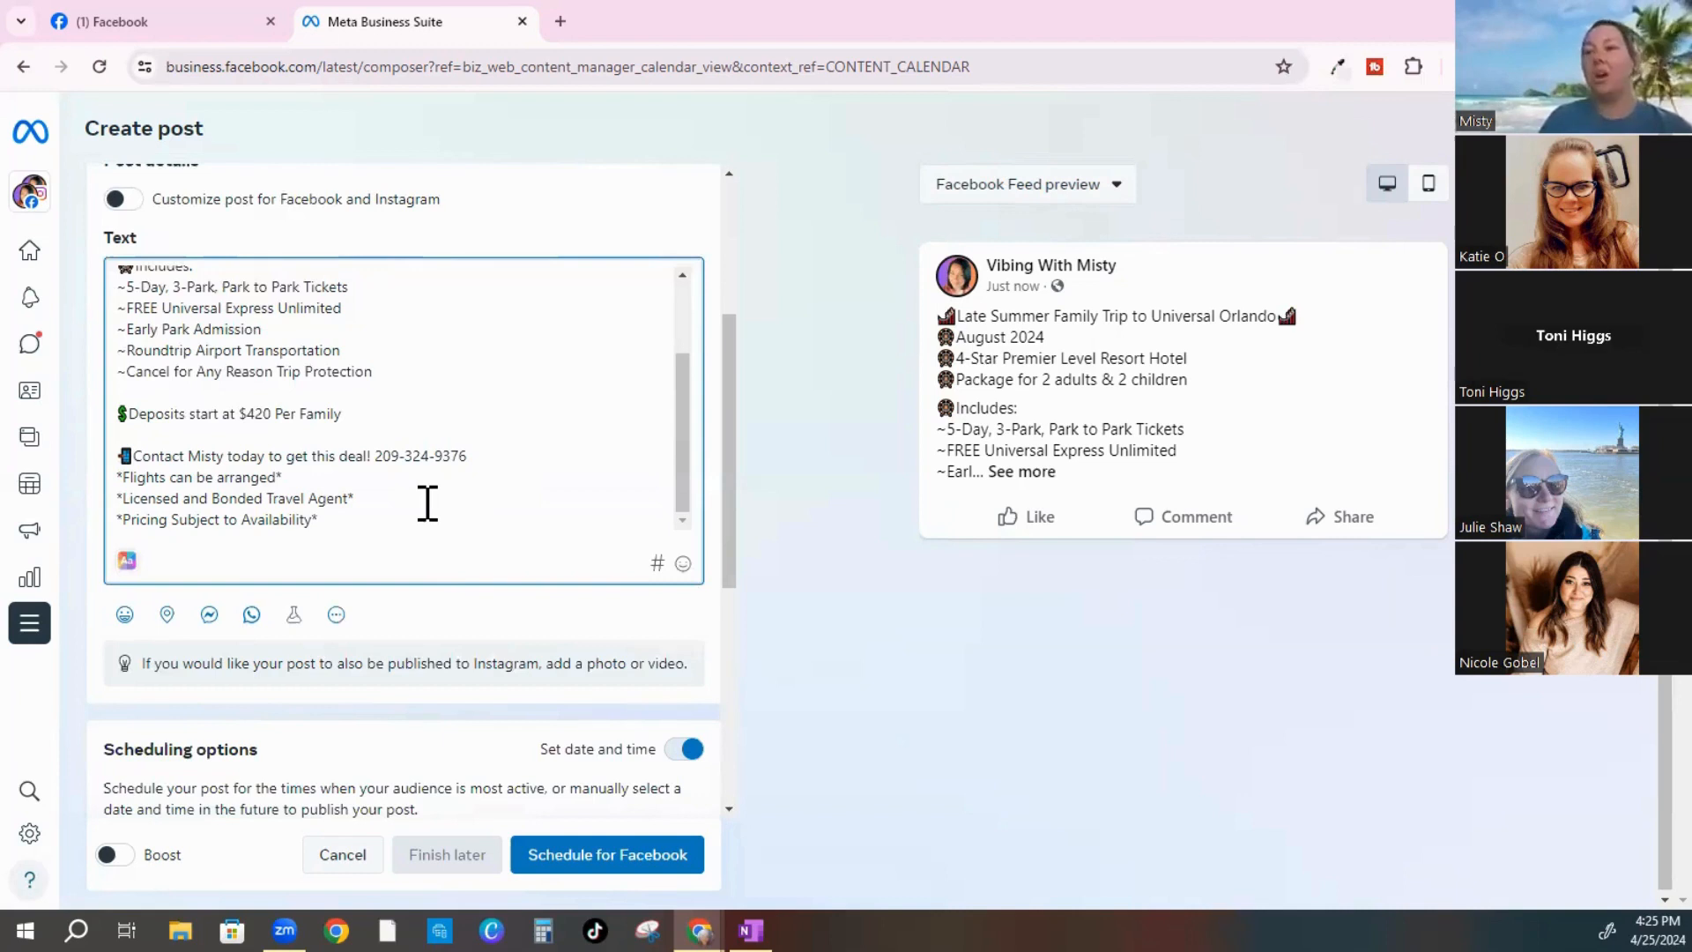
{"action": "scroll", "coordinate": [427, 503], "scroll_direction": "up", "scroll_amount": 3}
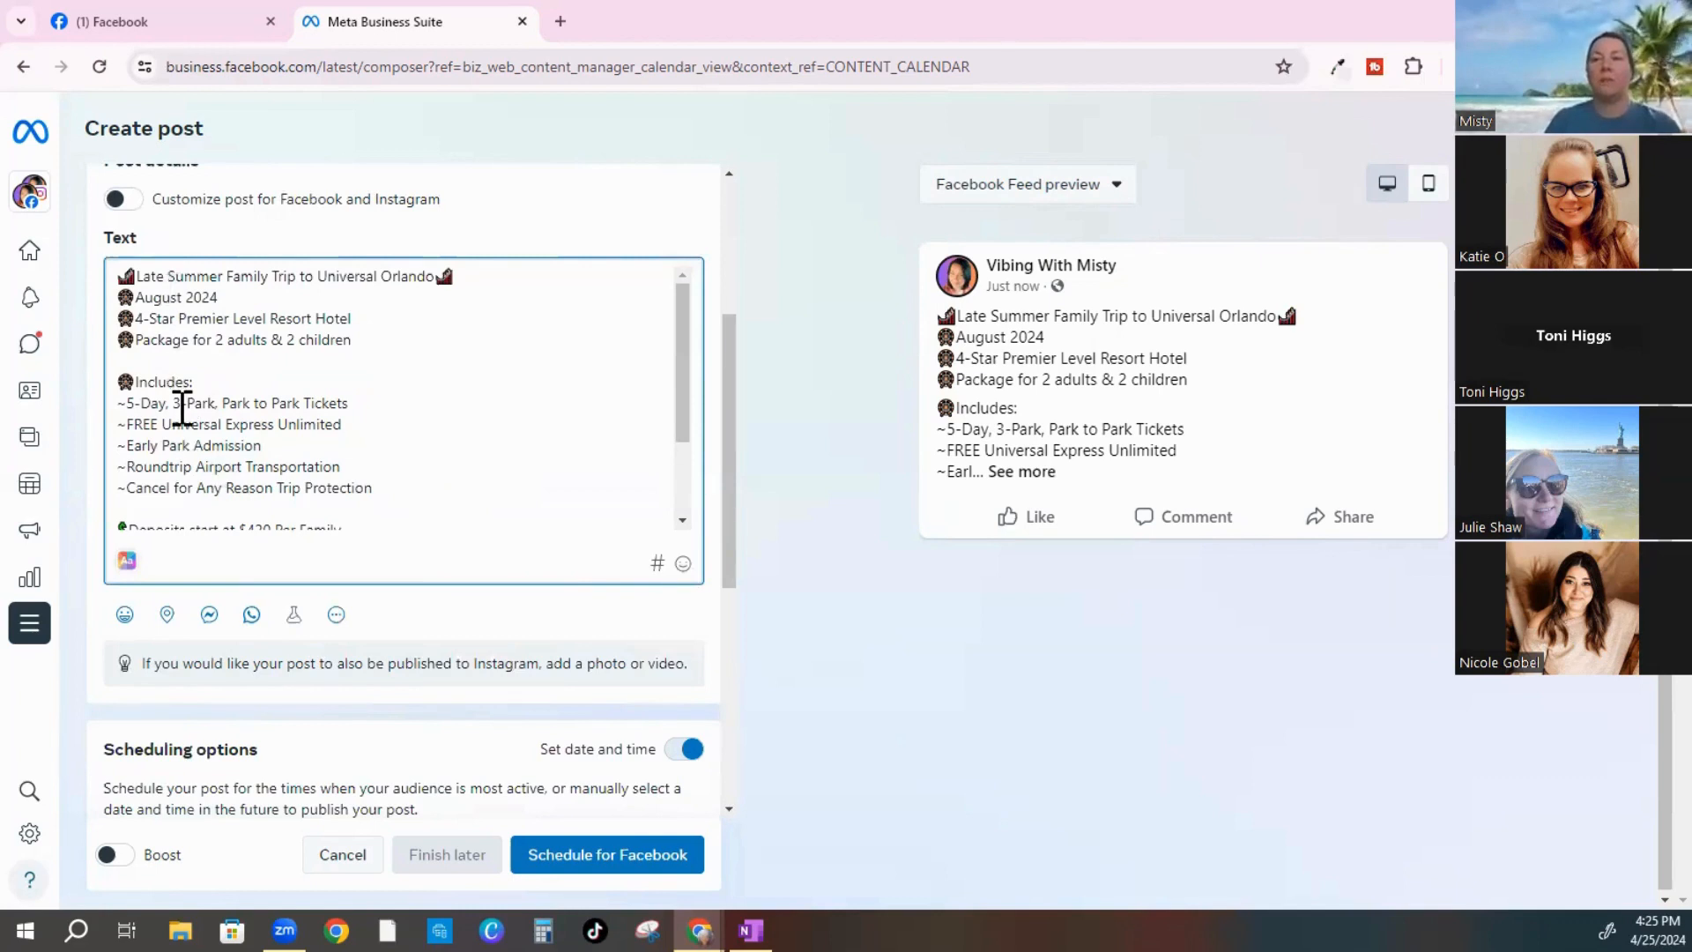
{"action": "scroll", "coordinate": [182, 411], "scroll_direction": "down", "scroll_amount": 2}
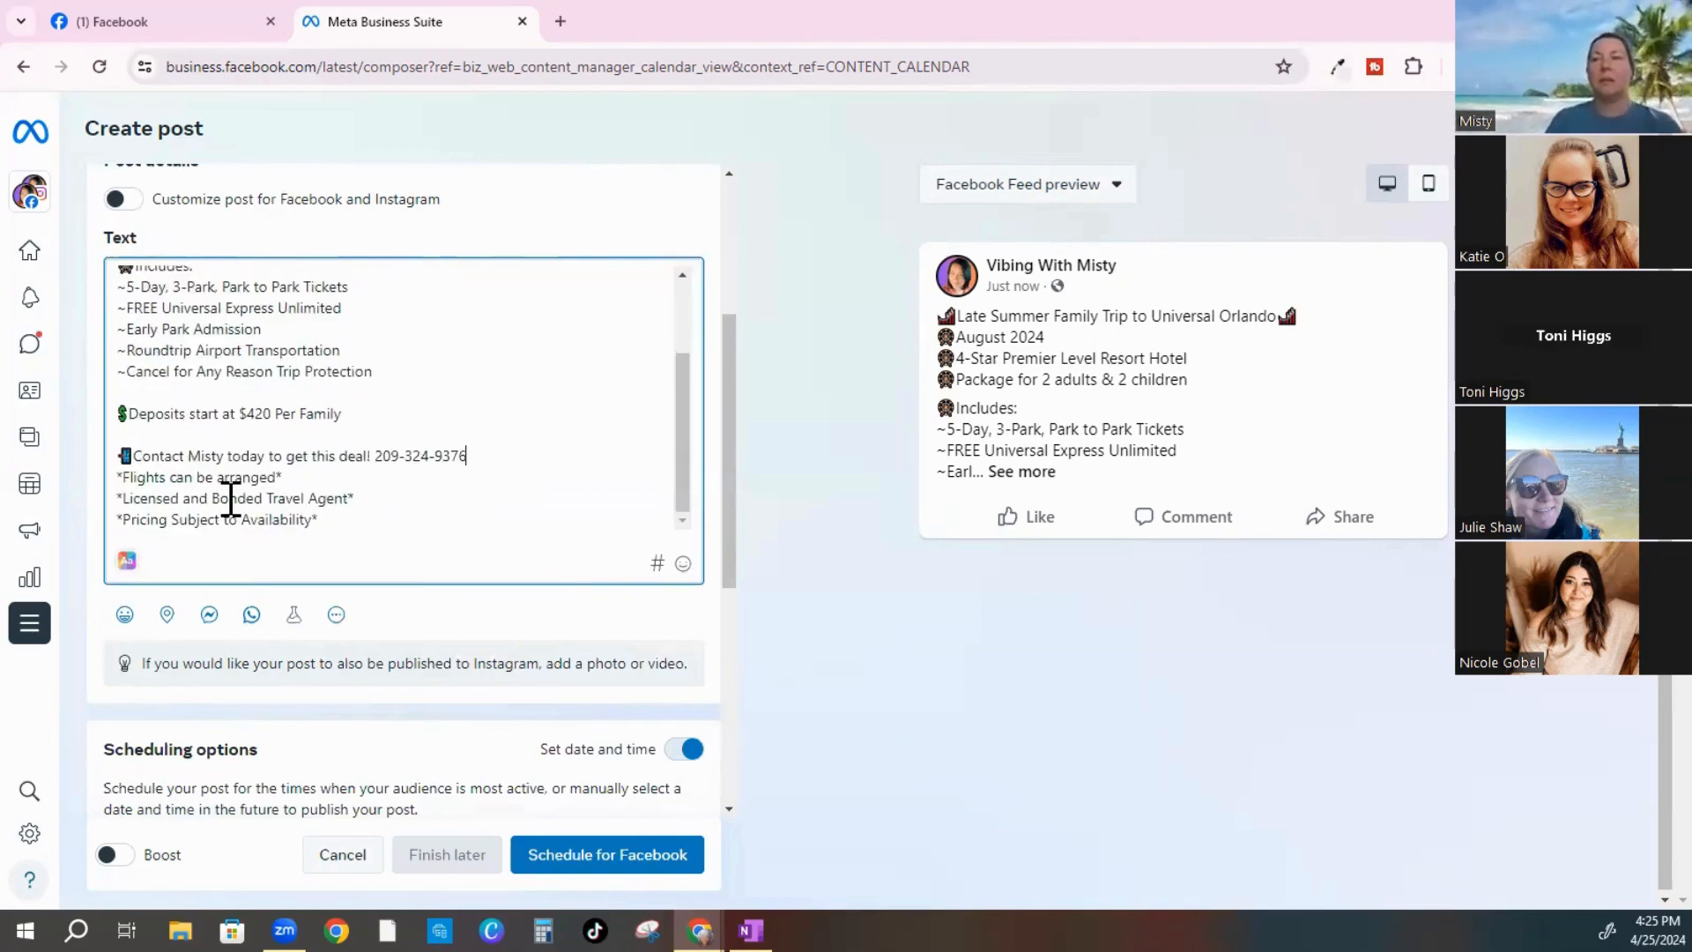
{"action": "scroll", "coordinate": [230, 499], "scroll_direction": "up", "scroll_amount": 2}
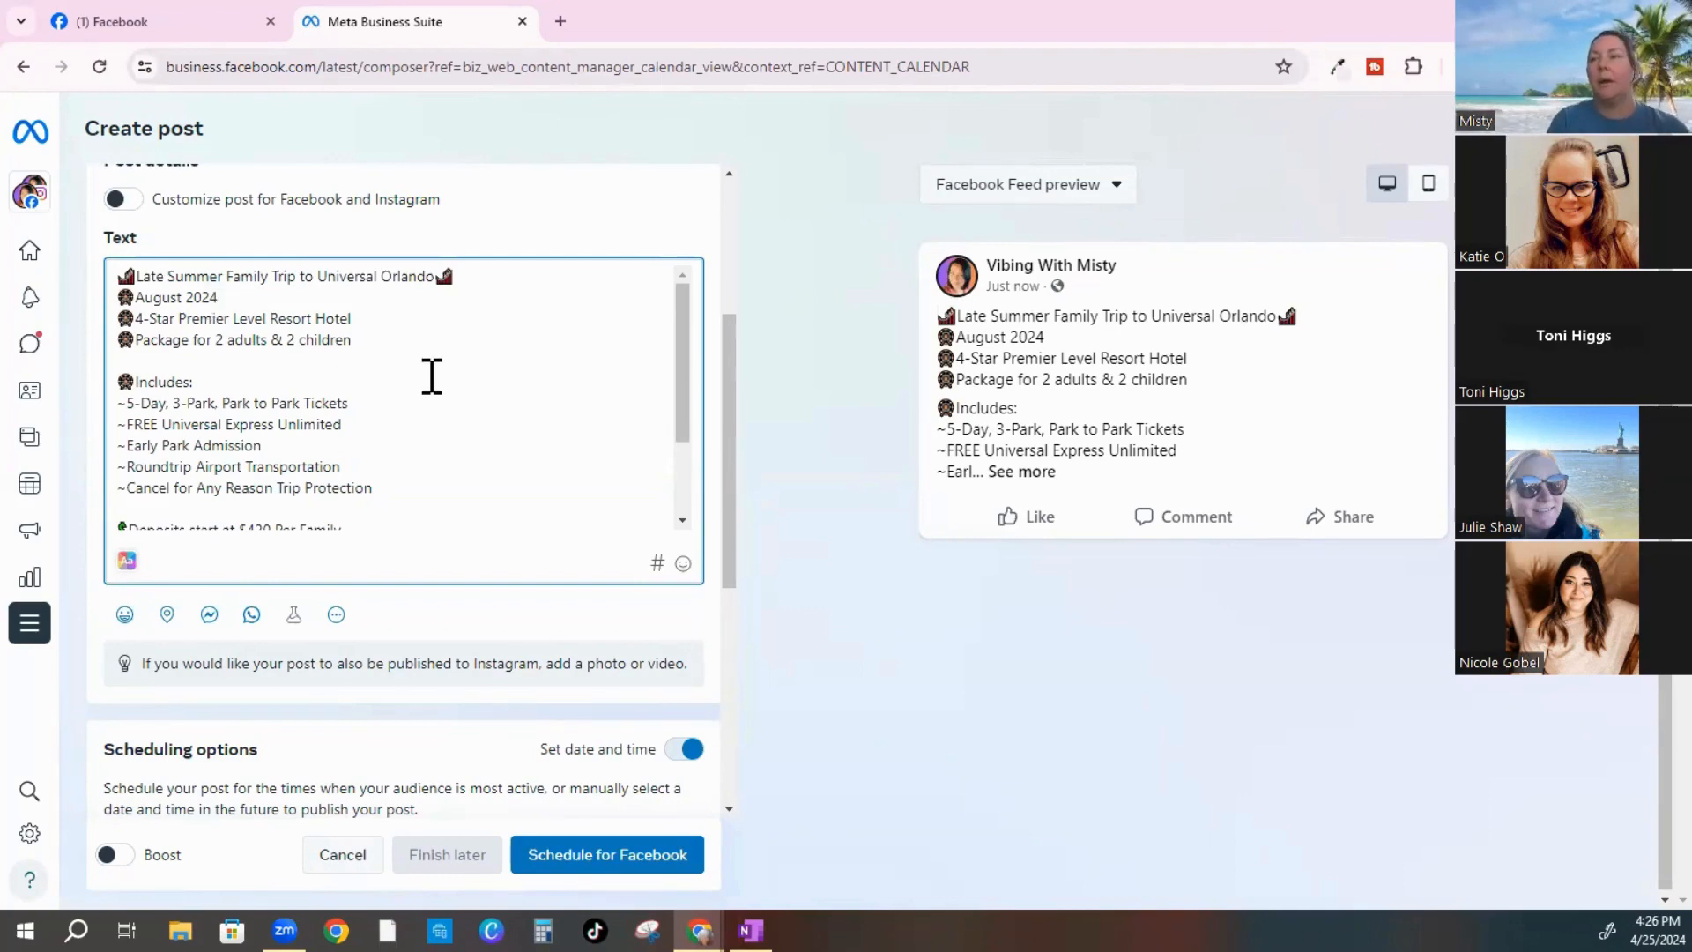
{"action": "scroll", "coordinate": [431, 376], "scroll_direction": "down", "scroll_amount": 2}
{"action": "scroll", "coordinate": [431, 377], "scroll_direction": "down", "scroll_amount": 3}
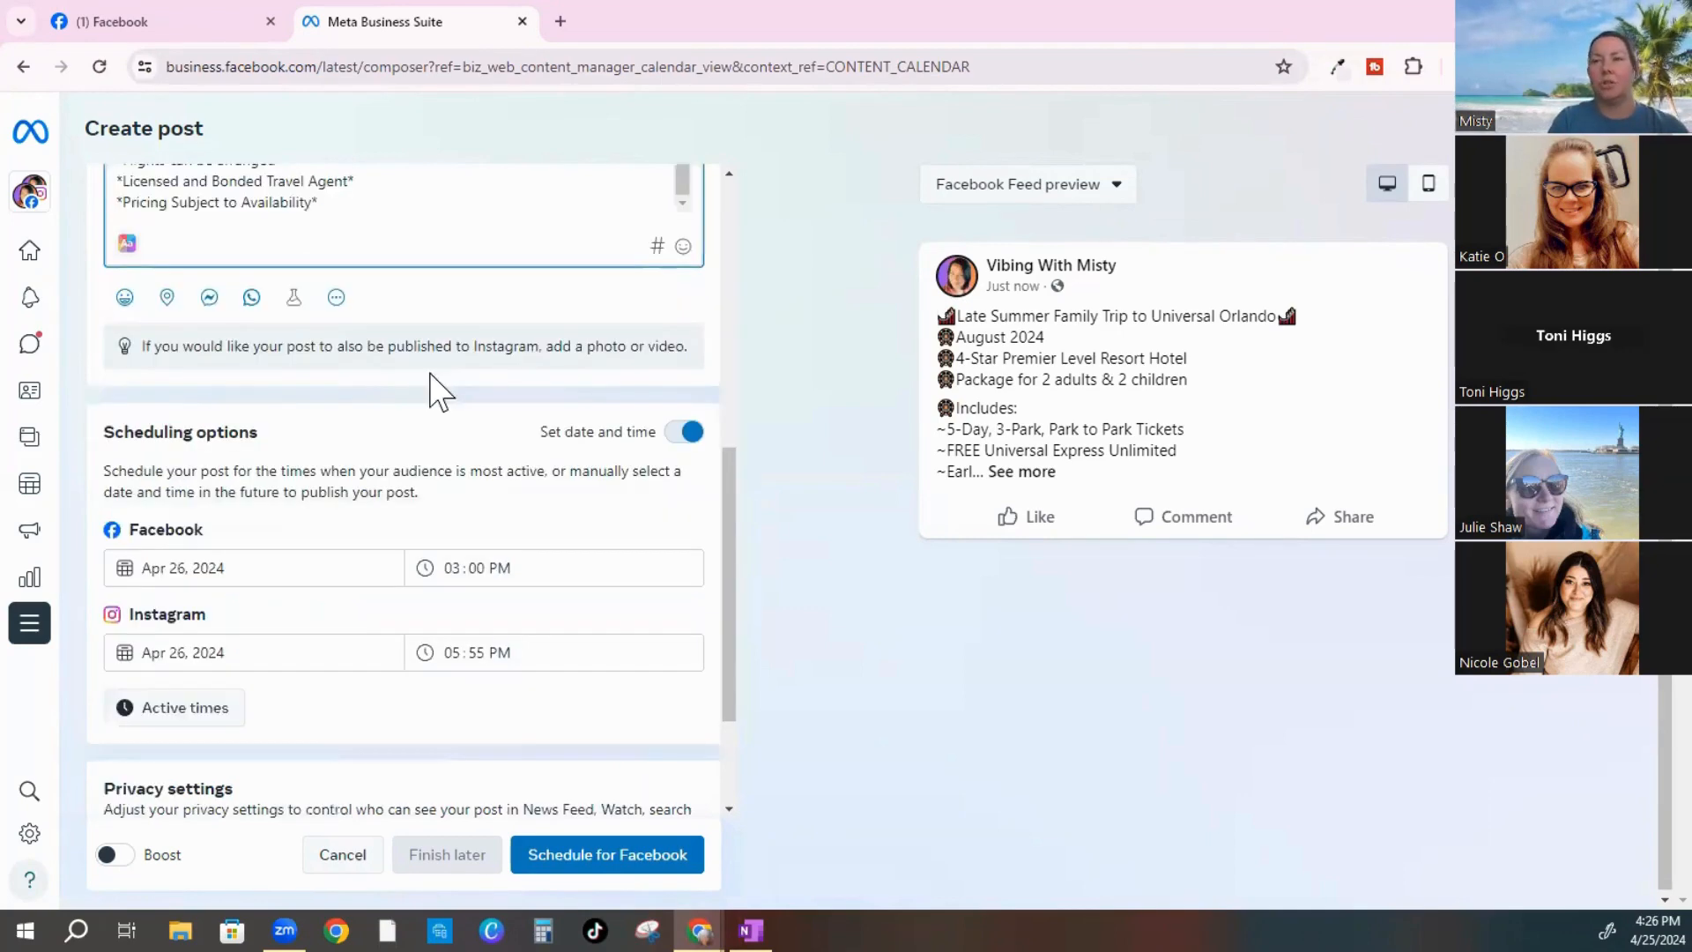
{"action": "scroll", "coordinate": [431, 389], "scroll_direction": "up", "scroll_amount": 5}
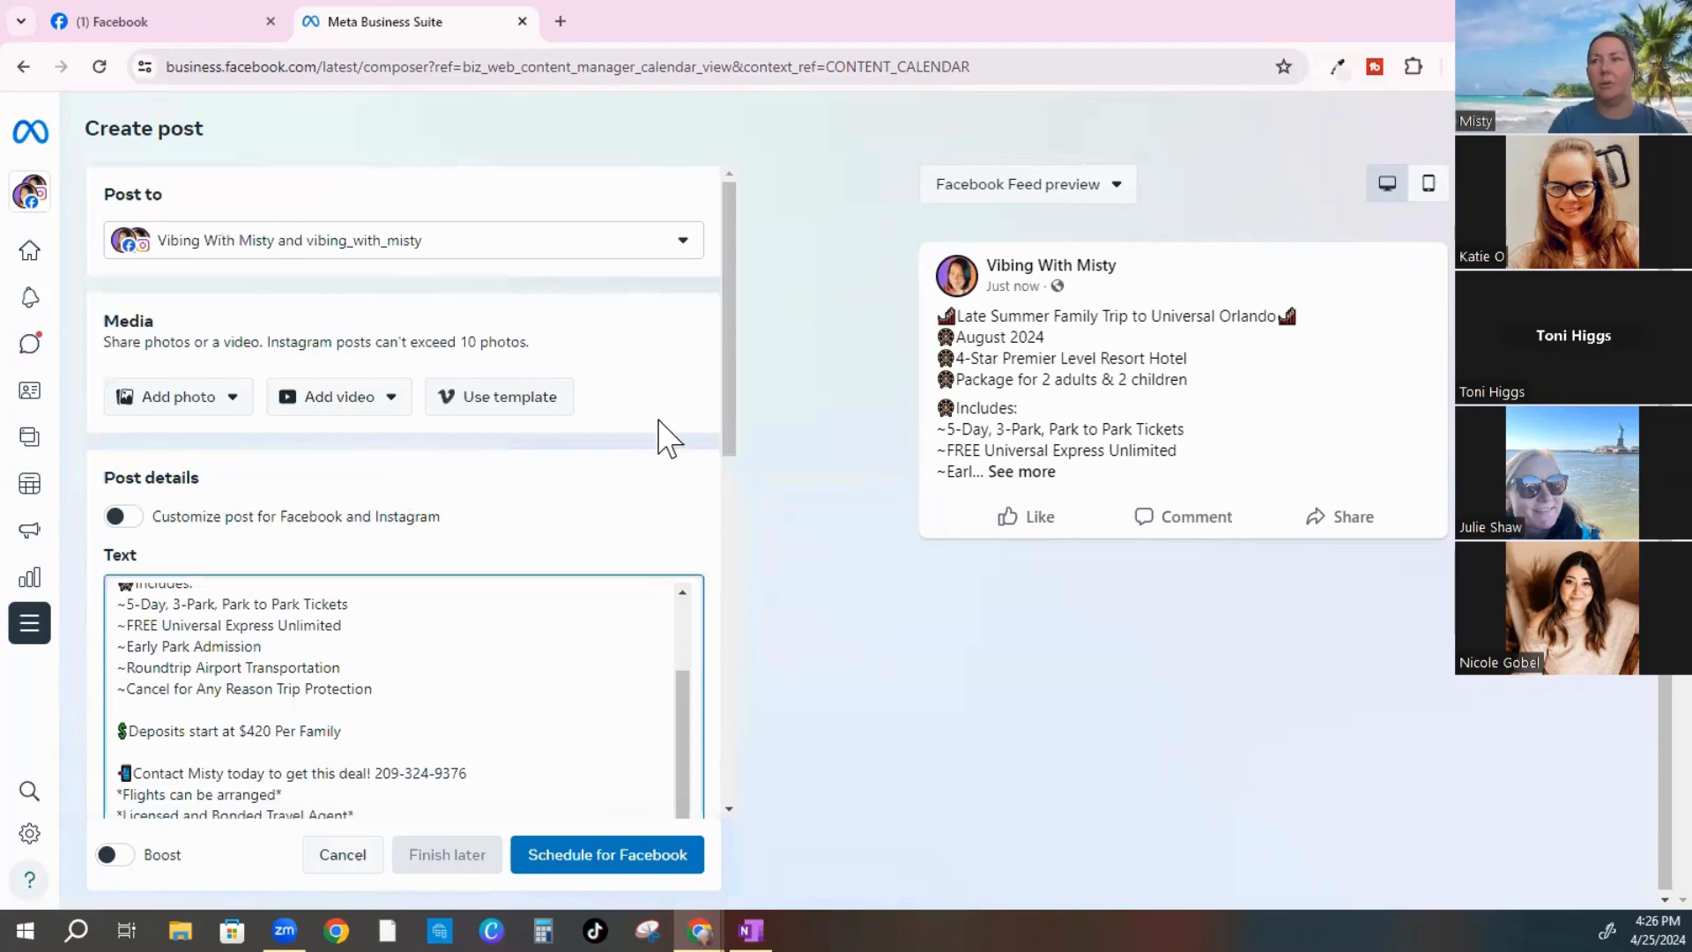
{"action": "scroll", "coordinate": [535, 529], "scroll_direction": "down", "scroll_amount": 4}
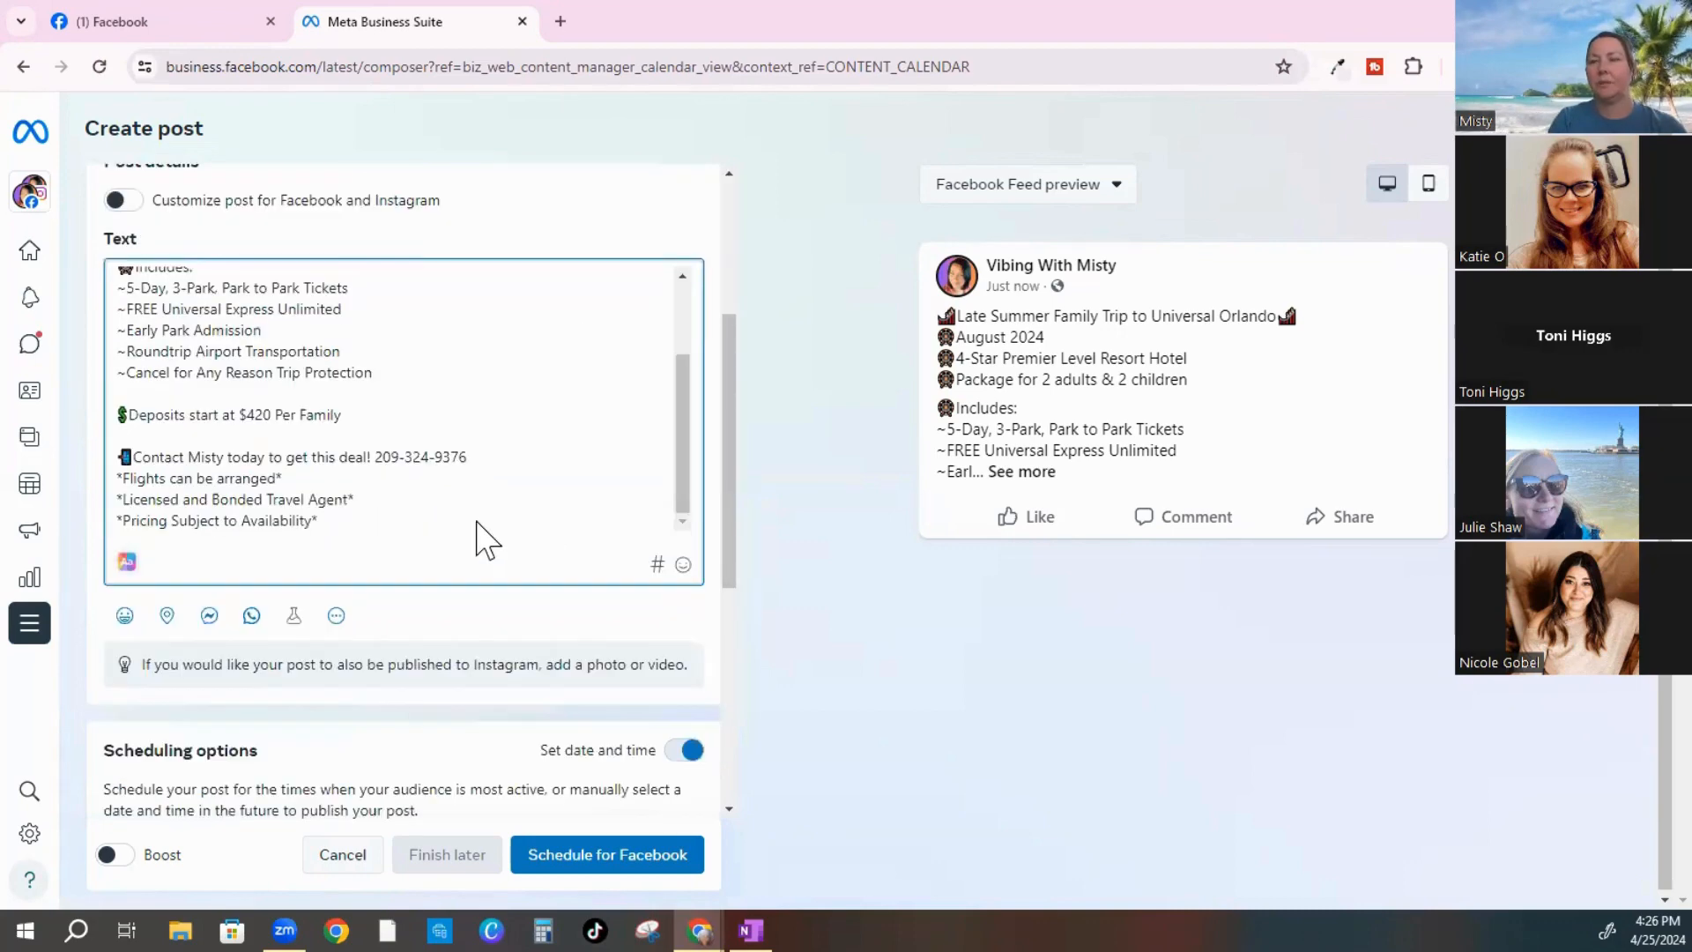
{"action": "scroll", "coordinate": [484, 540], "scroll_direction": "down", "scroll_amount": 1}
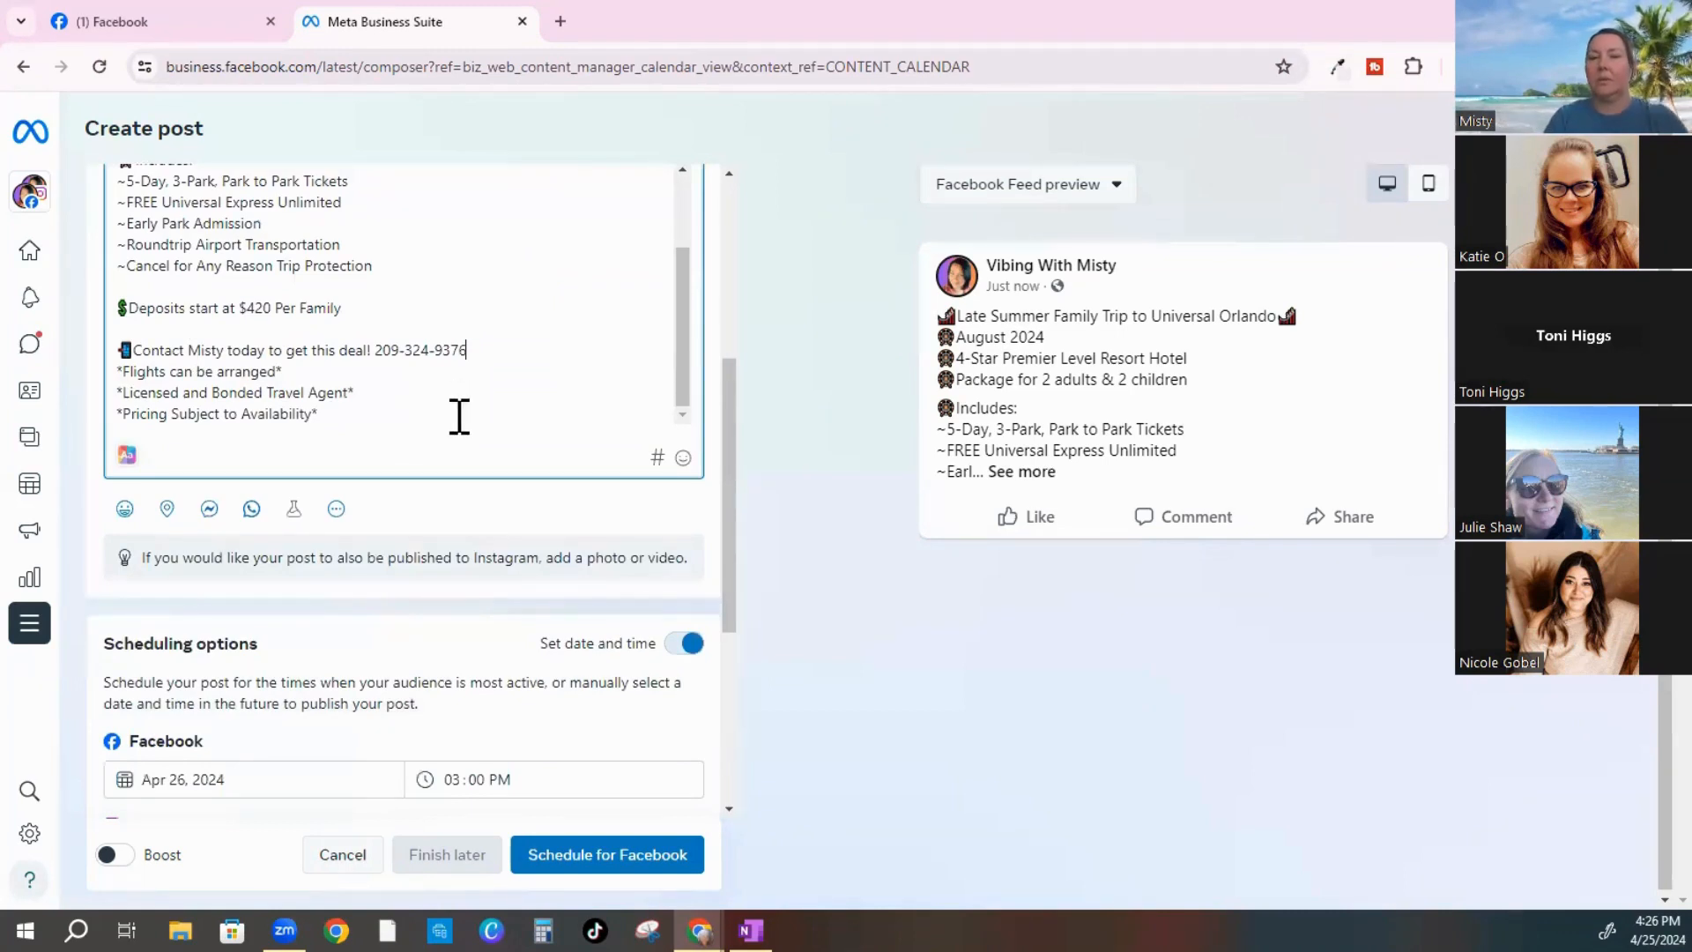
{"action": "scroll", "coordinate": [453, 397], "scroll_direction": "up", "scroll_amount": 2}
{"action": "scroll", "coordinate": [432, 379], "scroll_direction": "up", "scroll_amount": 1}
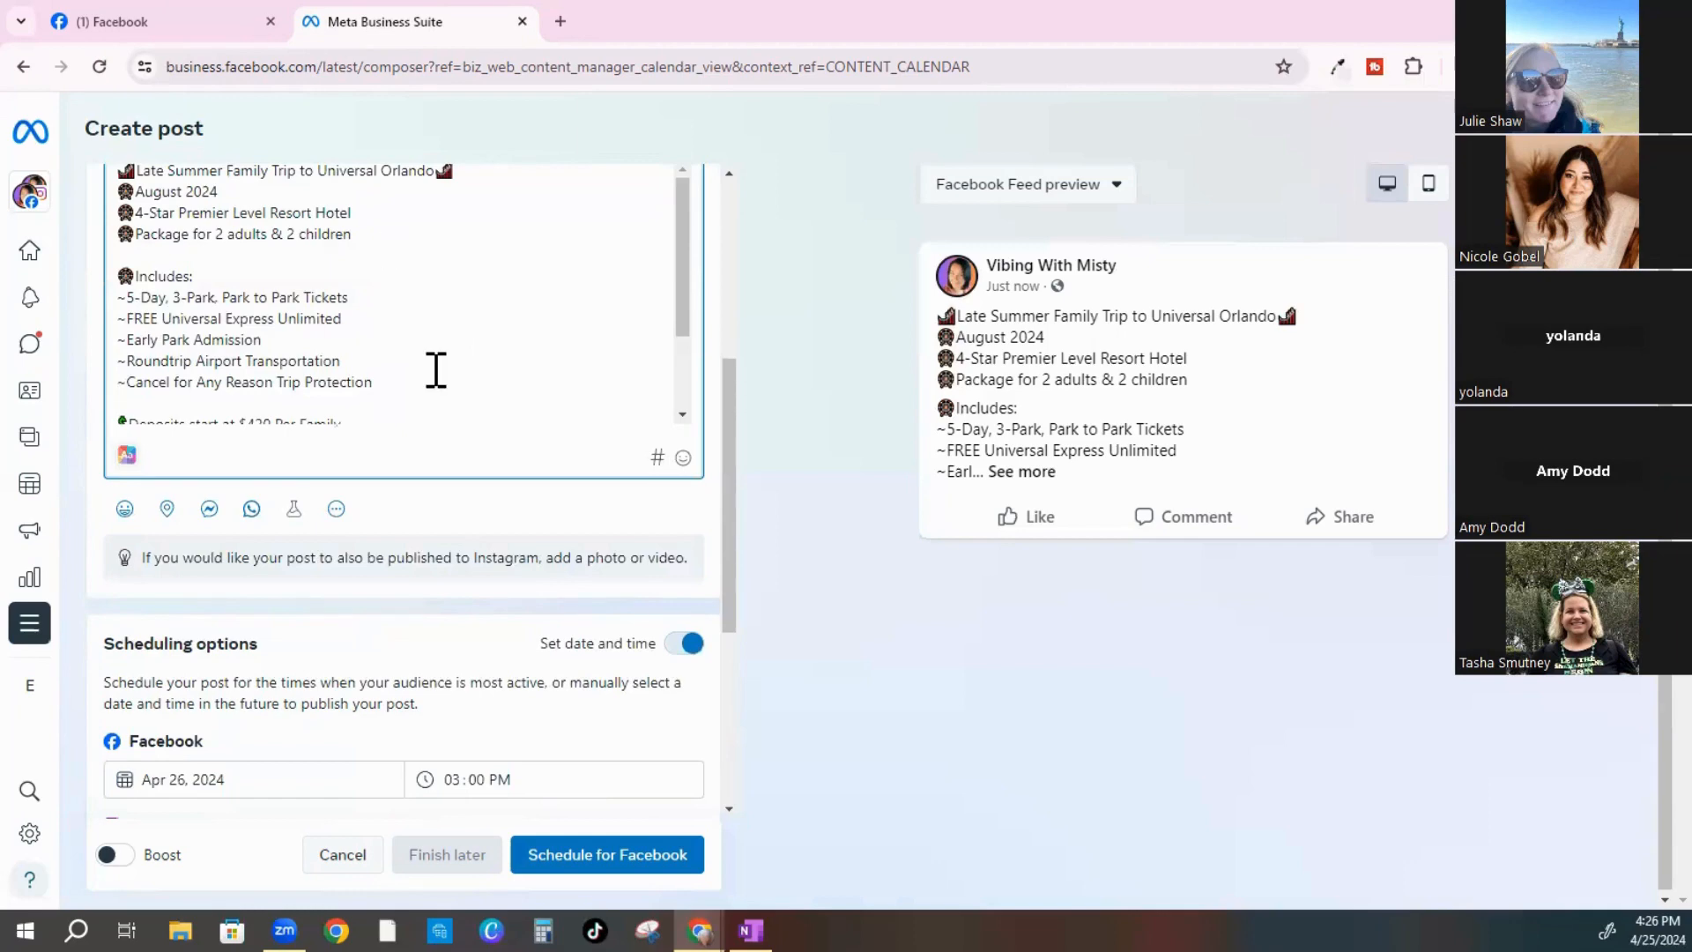
{"action": "scroll", "coordinate": [436, 370], "scroll_direction": "down", "scroll_amount": 2}
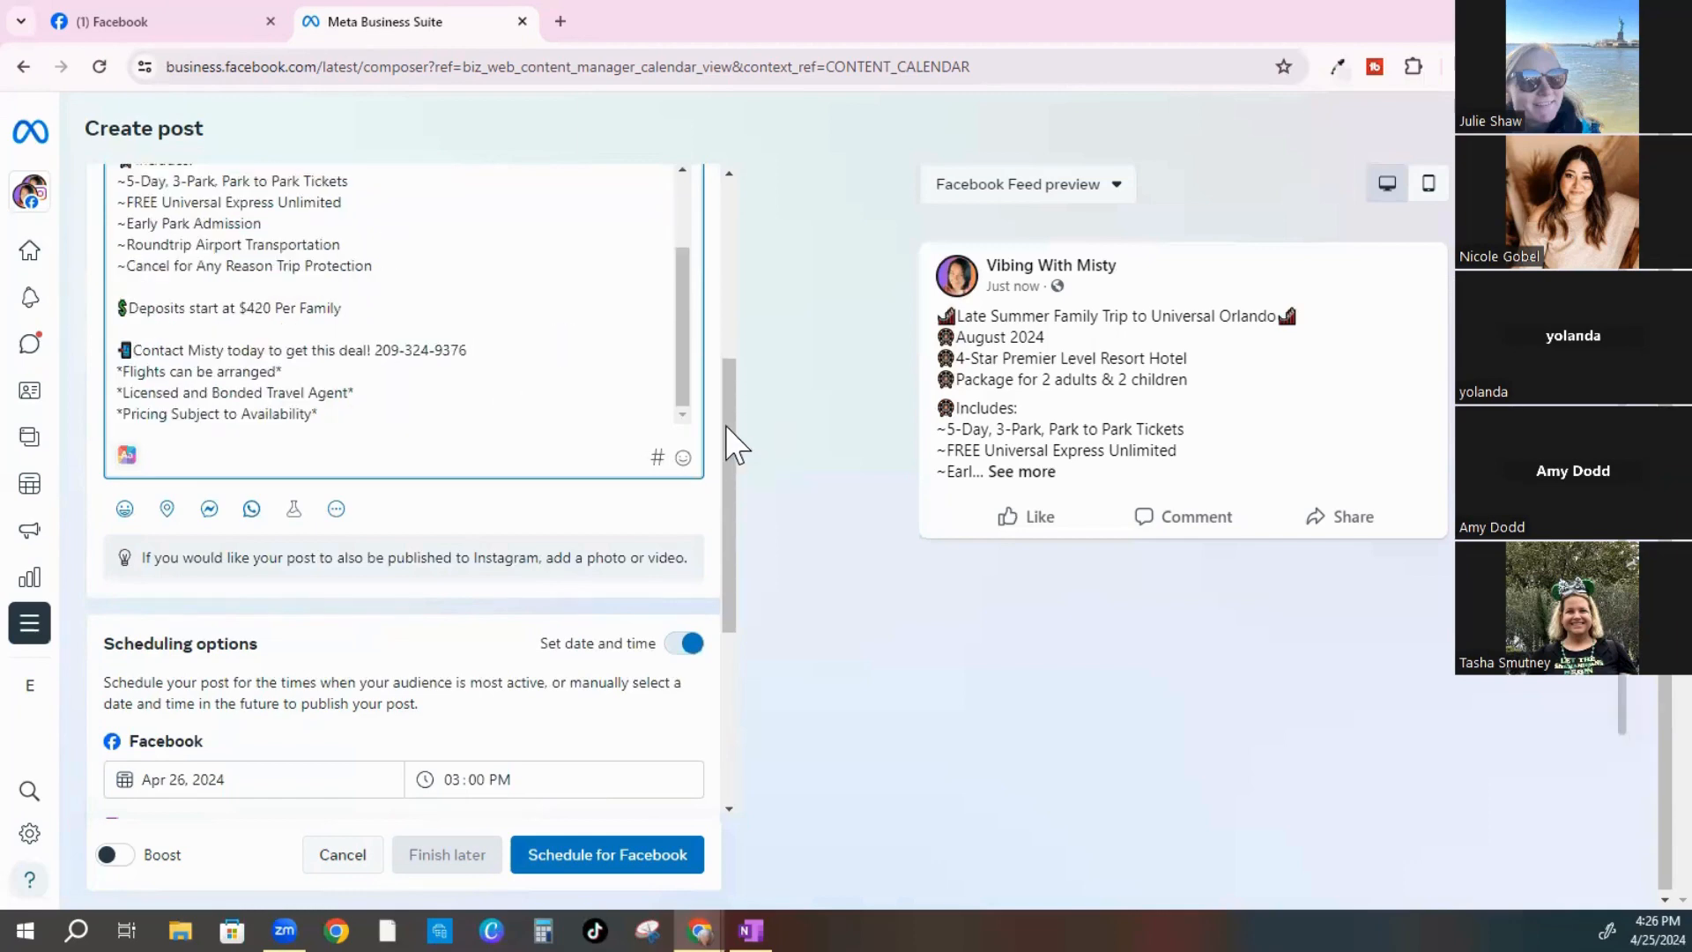
{"action": "scroll", "coordinate": [706, 321], "scroll_direction": "up", "scroll_amount": 3}
{"action": "scroll", "coordinate": [711, 283], "scroll_direction": "up", "scroll_amount": 2}
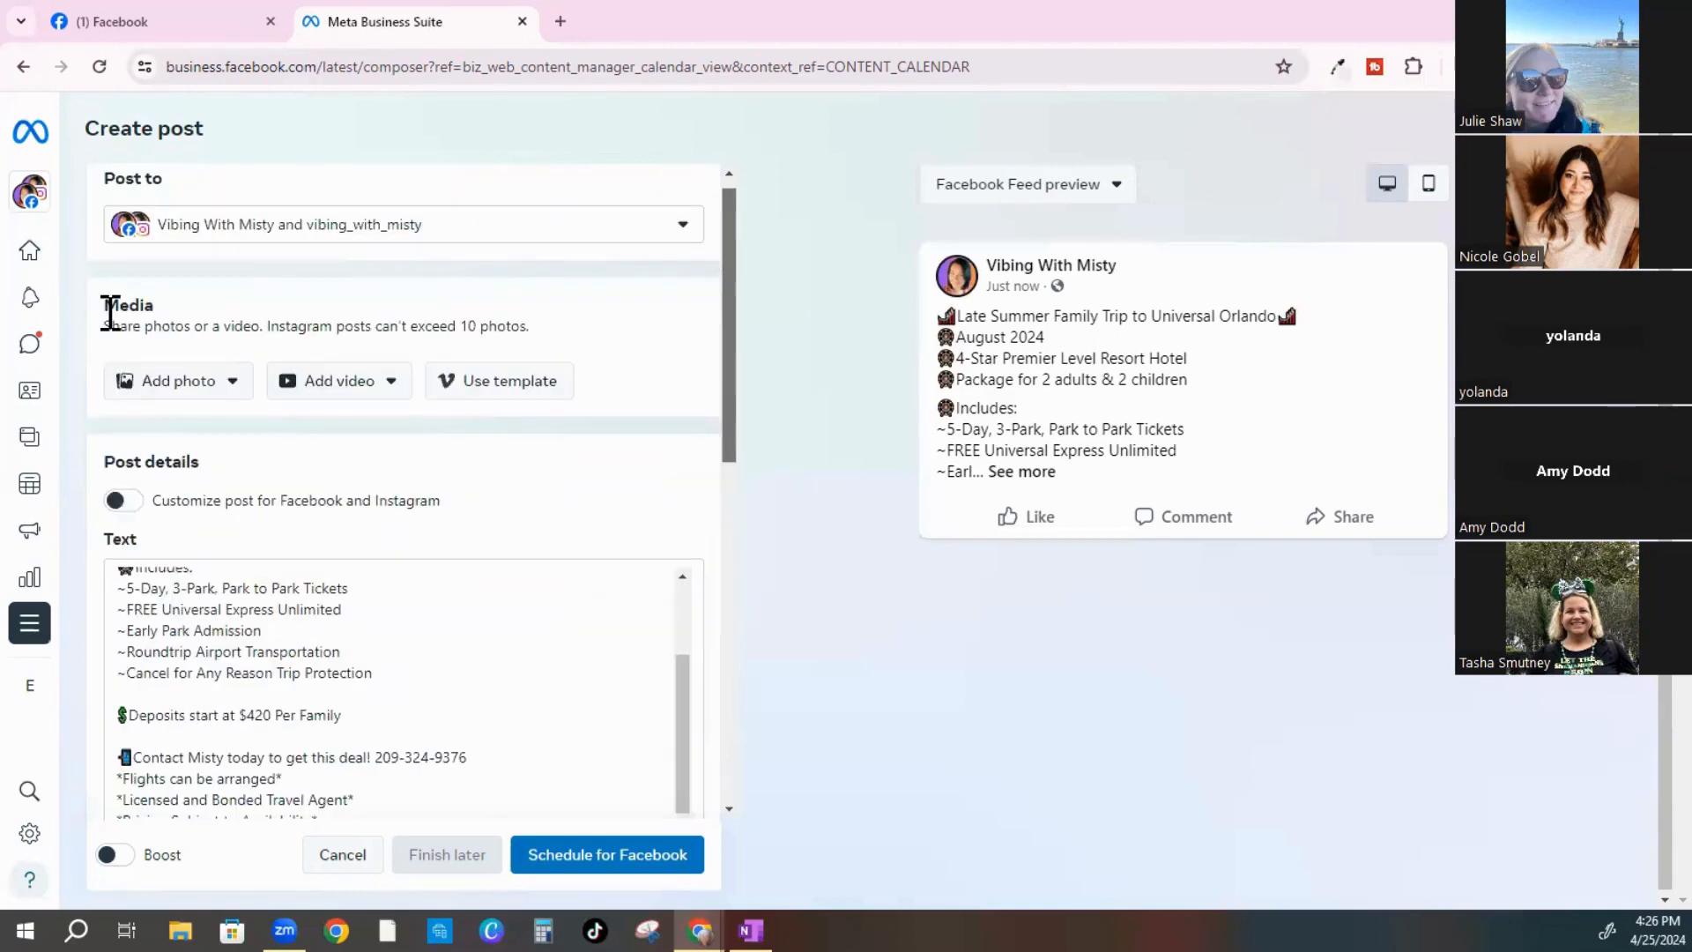
Upload from desktop: open the 4.25.24 folder and select its first five photos
{"action": "left_click", "coordinate": [235, 381]}
{"action": "left_click", "coordinate": [199, 435]}
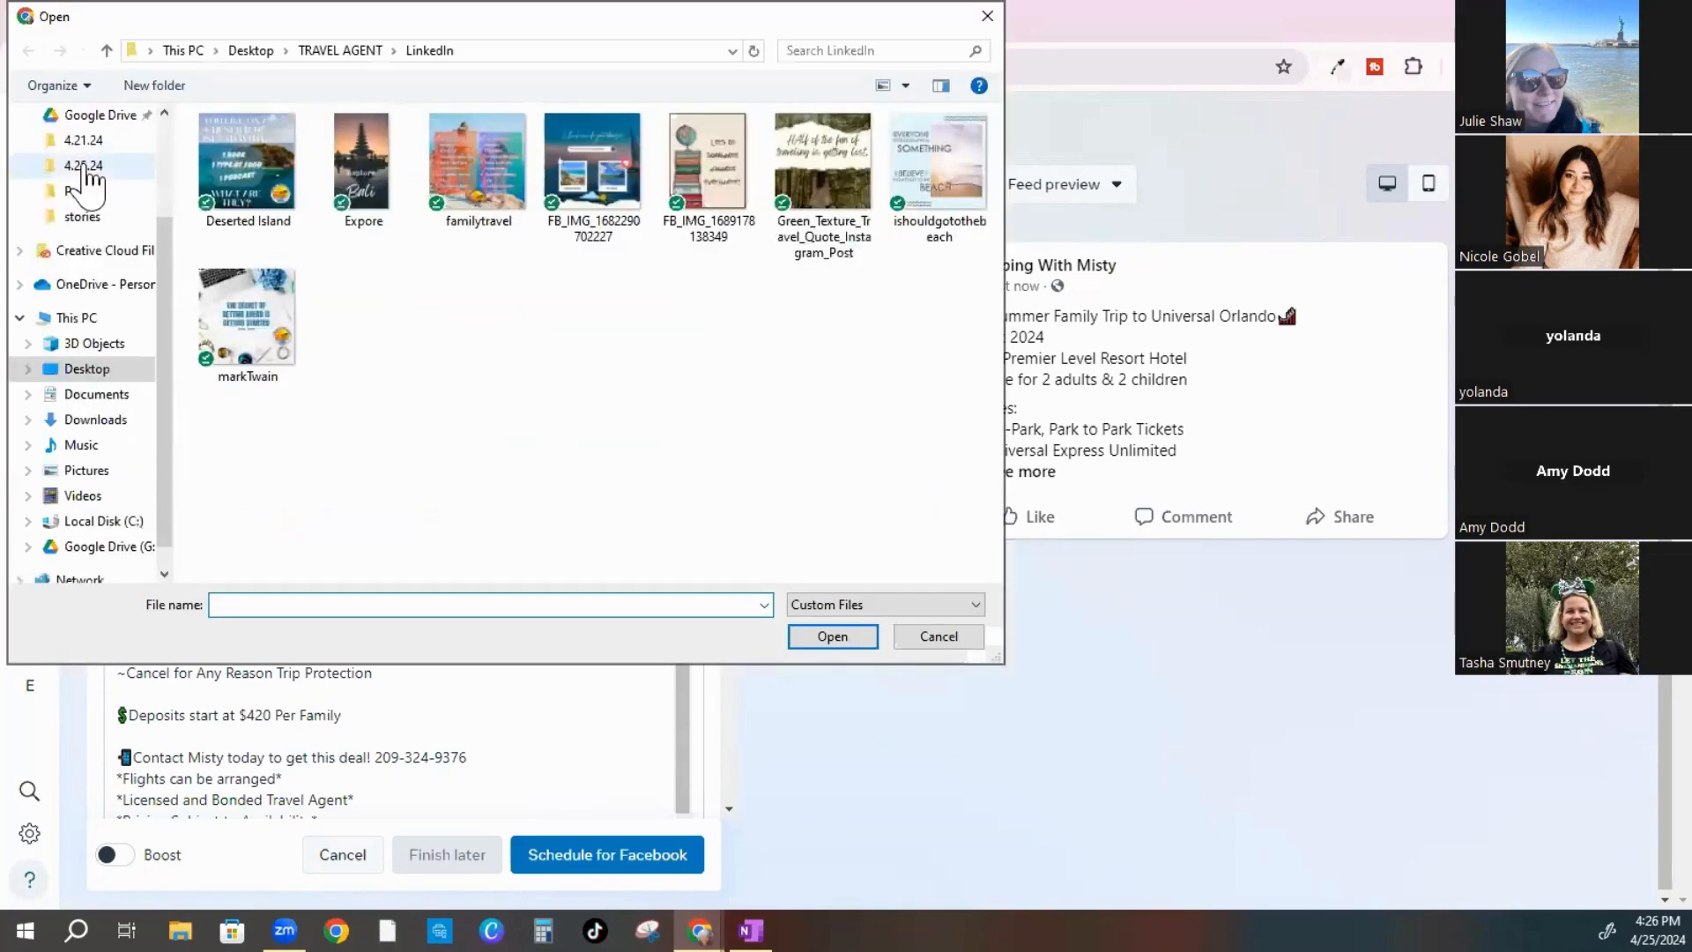
{"action": "left_click", "coordinate": [85, 167]}
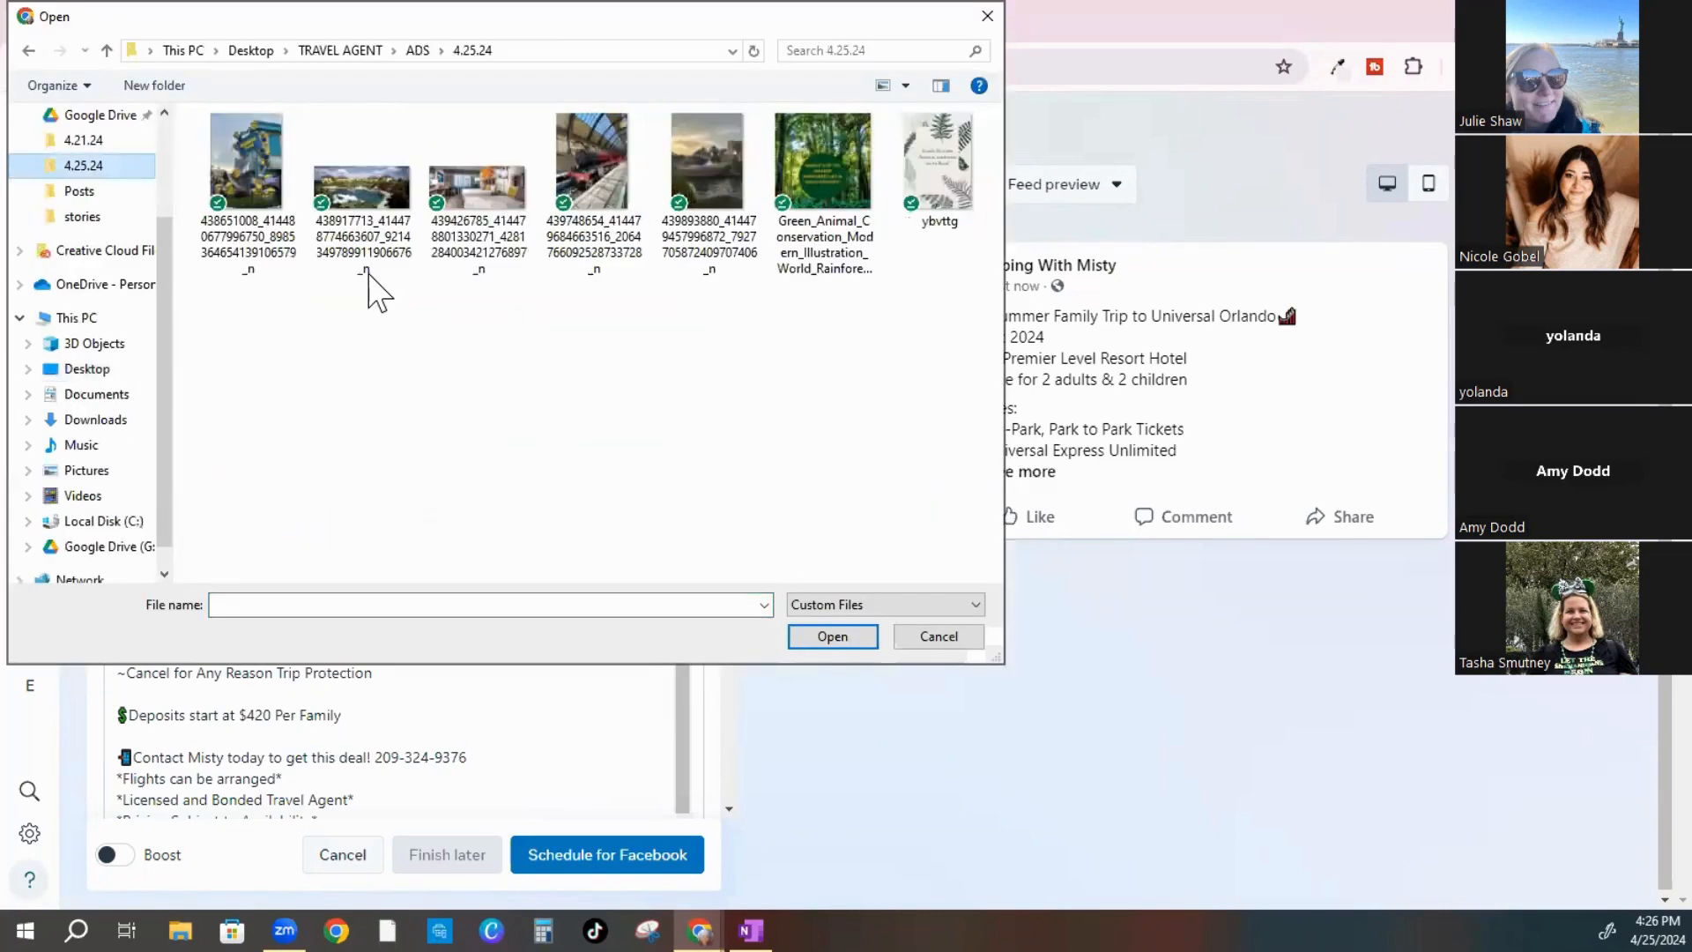
{"action": "left_click", "coordinate": [208, 129]}
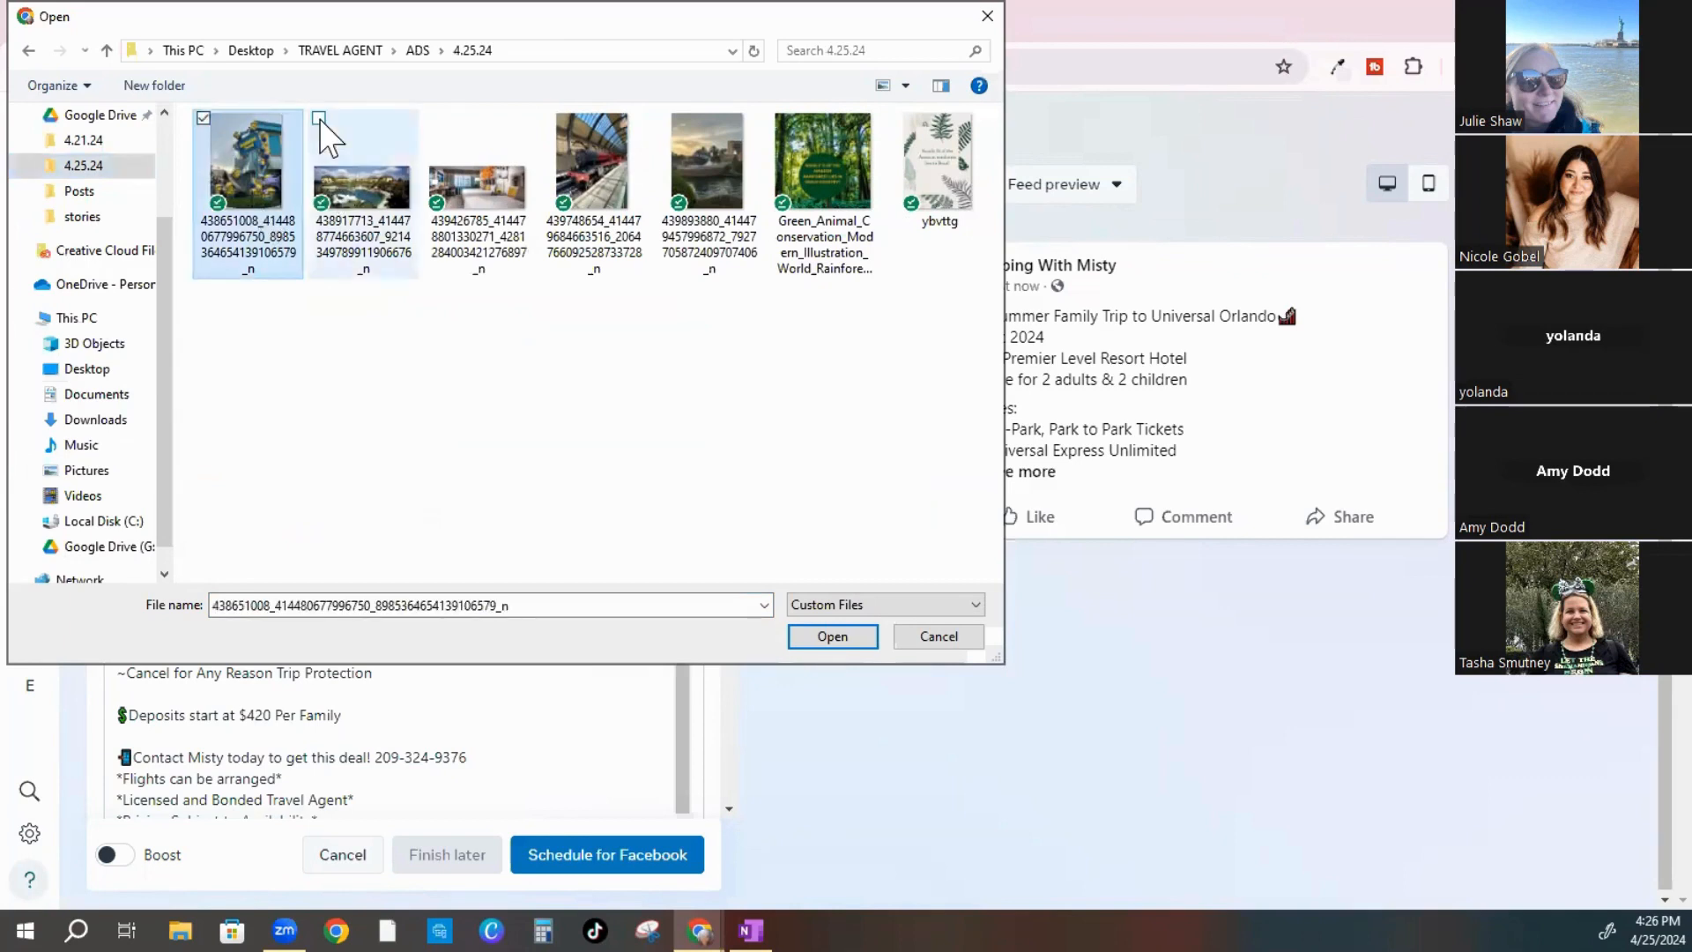
{"action": "left_click", "coordinate": [320, 121]}
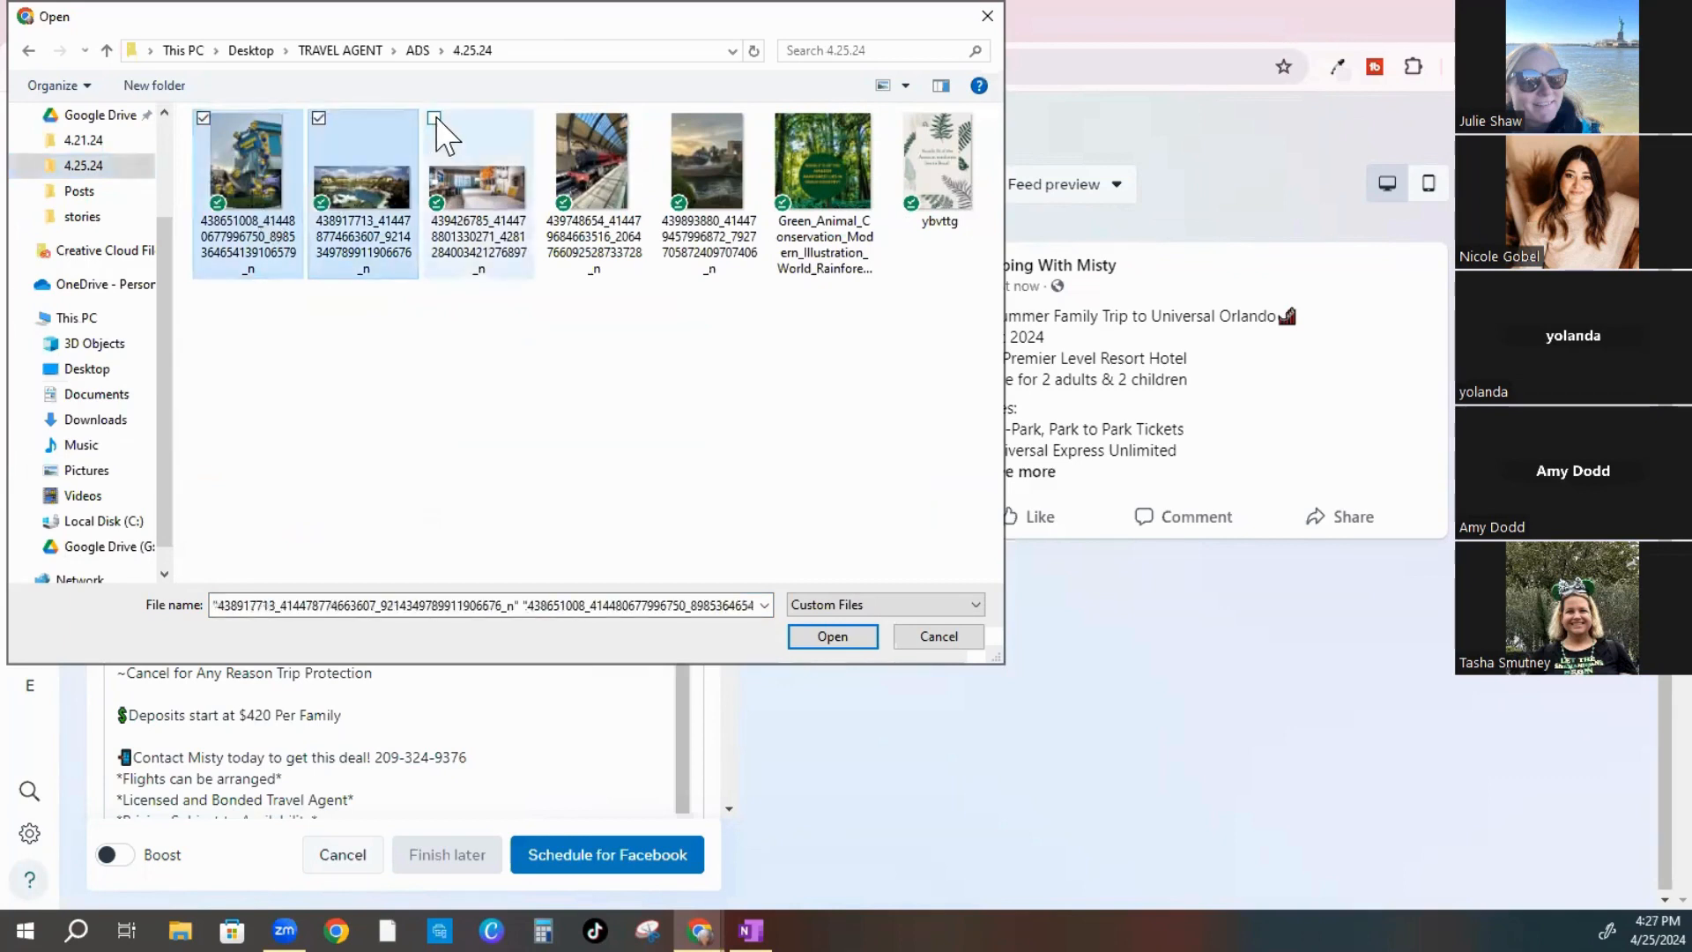
{"action": "left_click", "coordinate": [435, 118]}
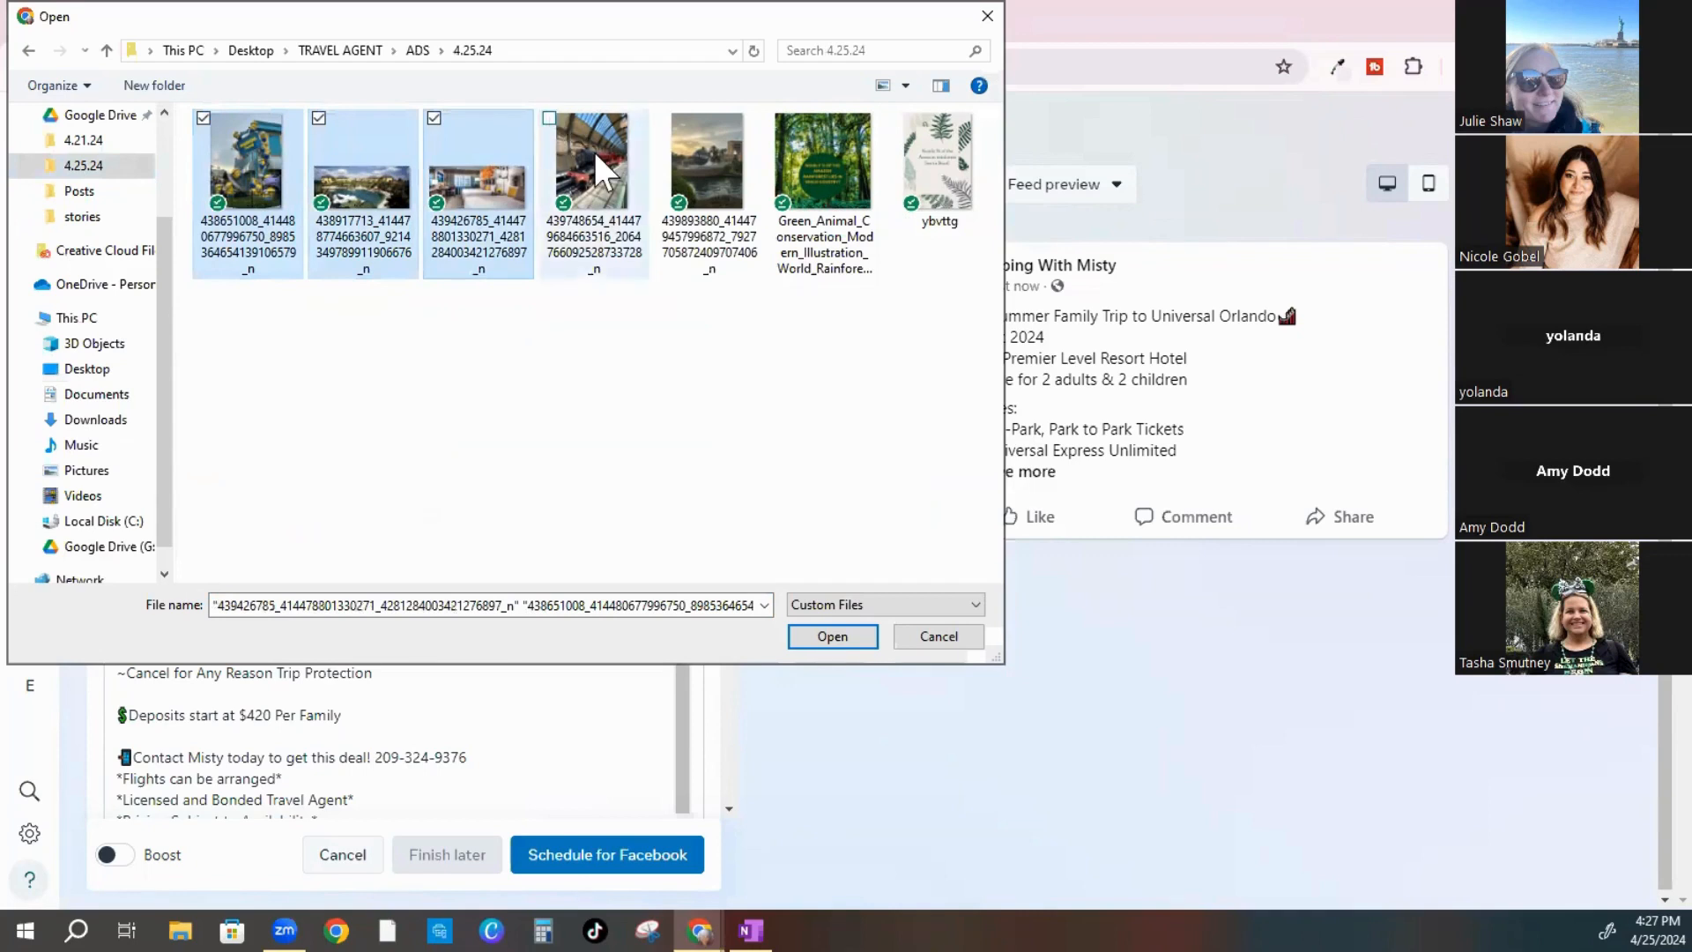
{"action": "left_click", "coordinate": [549, 118]}
{"action": "left_click", "coordinate": [665, 117]}
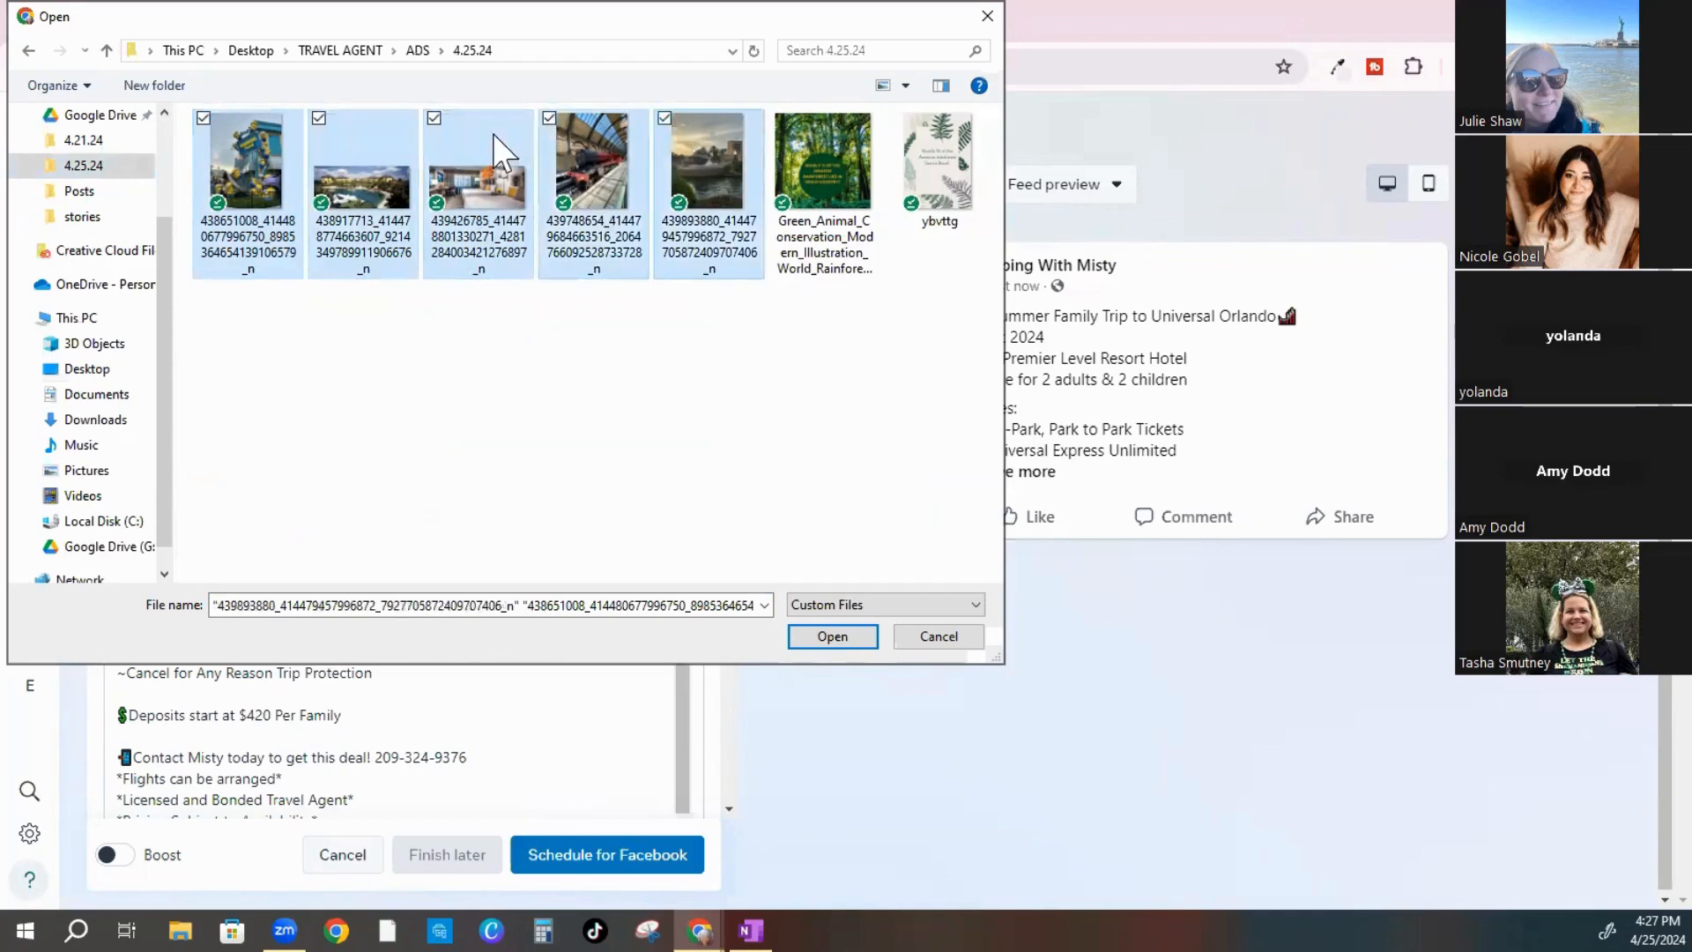
Attach the five selected trip photos to the post
{"action": "left_click", "coordinate": [832, 638]}
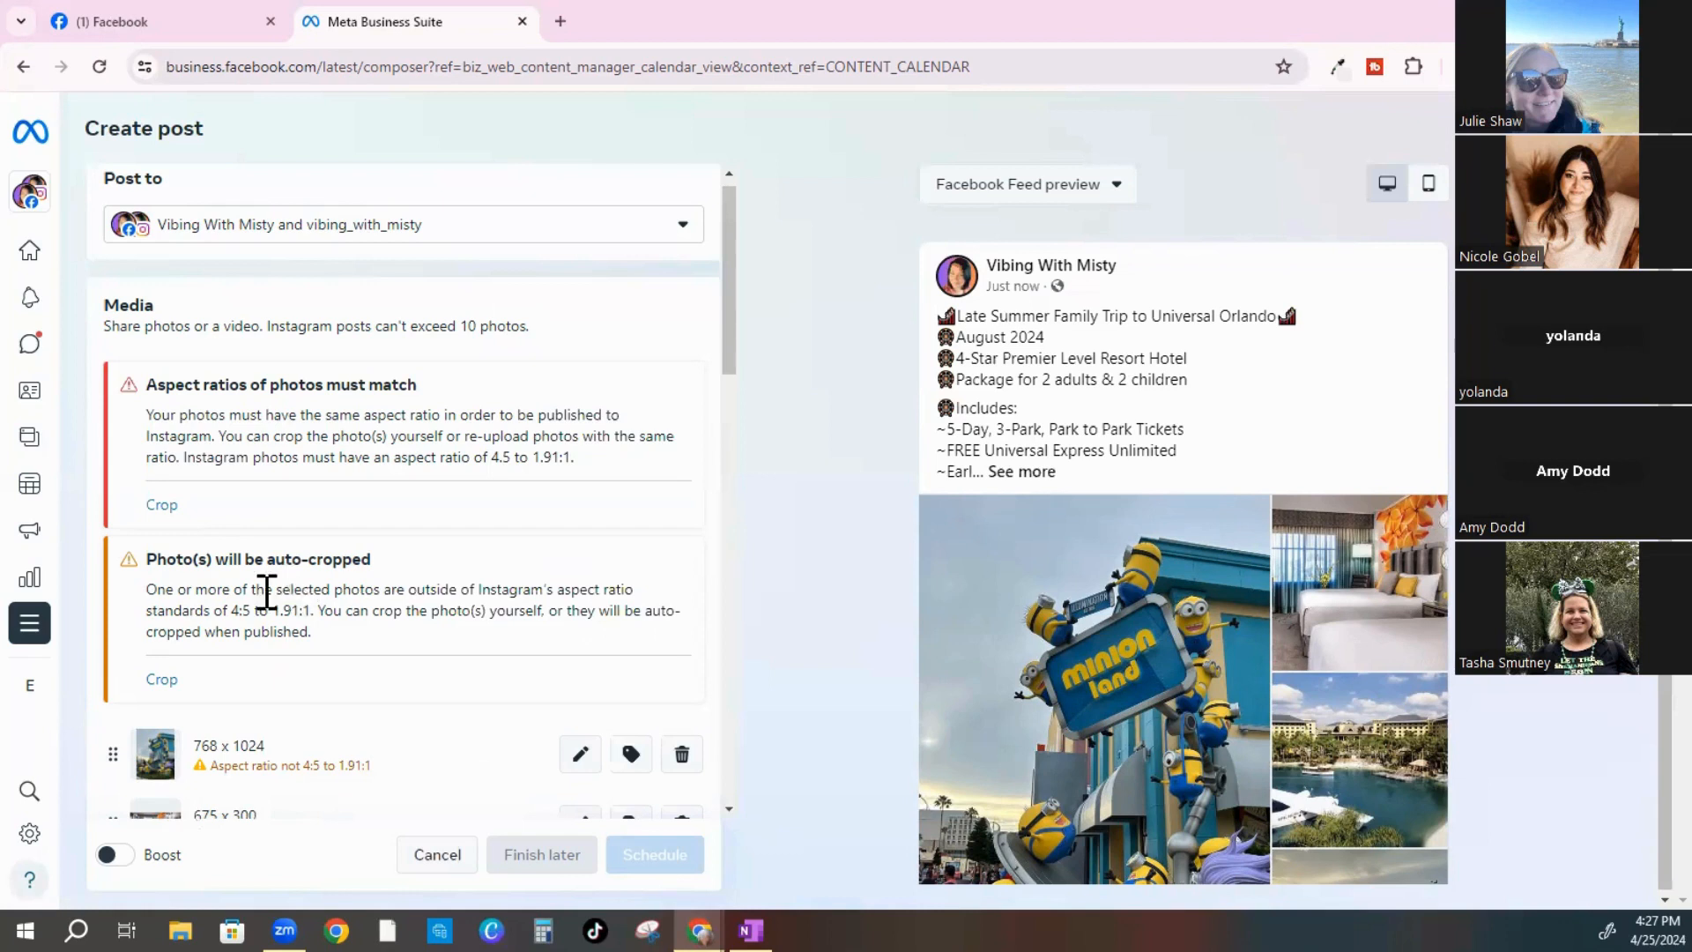
Compare the square, 1.91:1 and 4:5 crops, then apply Square 1:1 to all five photos over Minion Land
{"action": "left_click", "coordinate": [159, 510]}
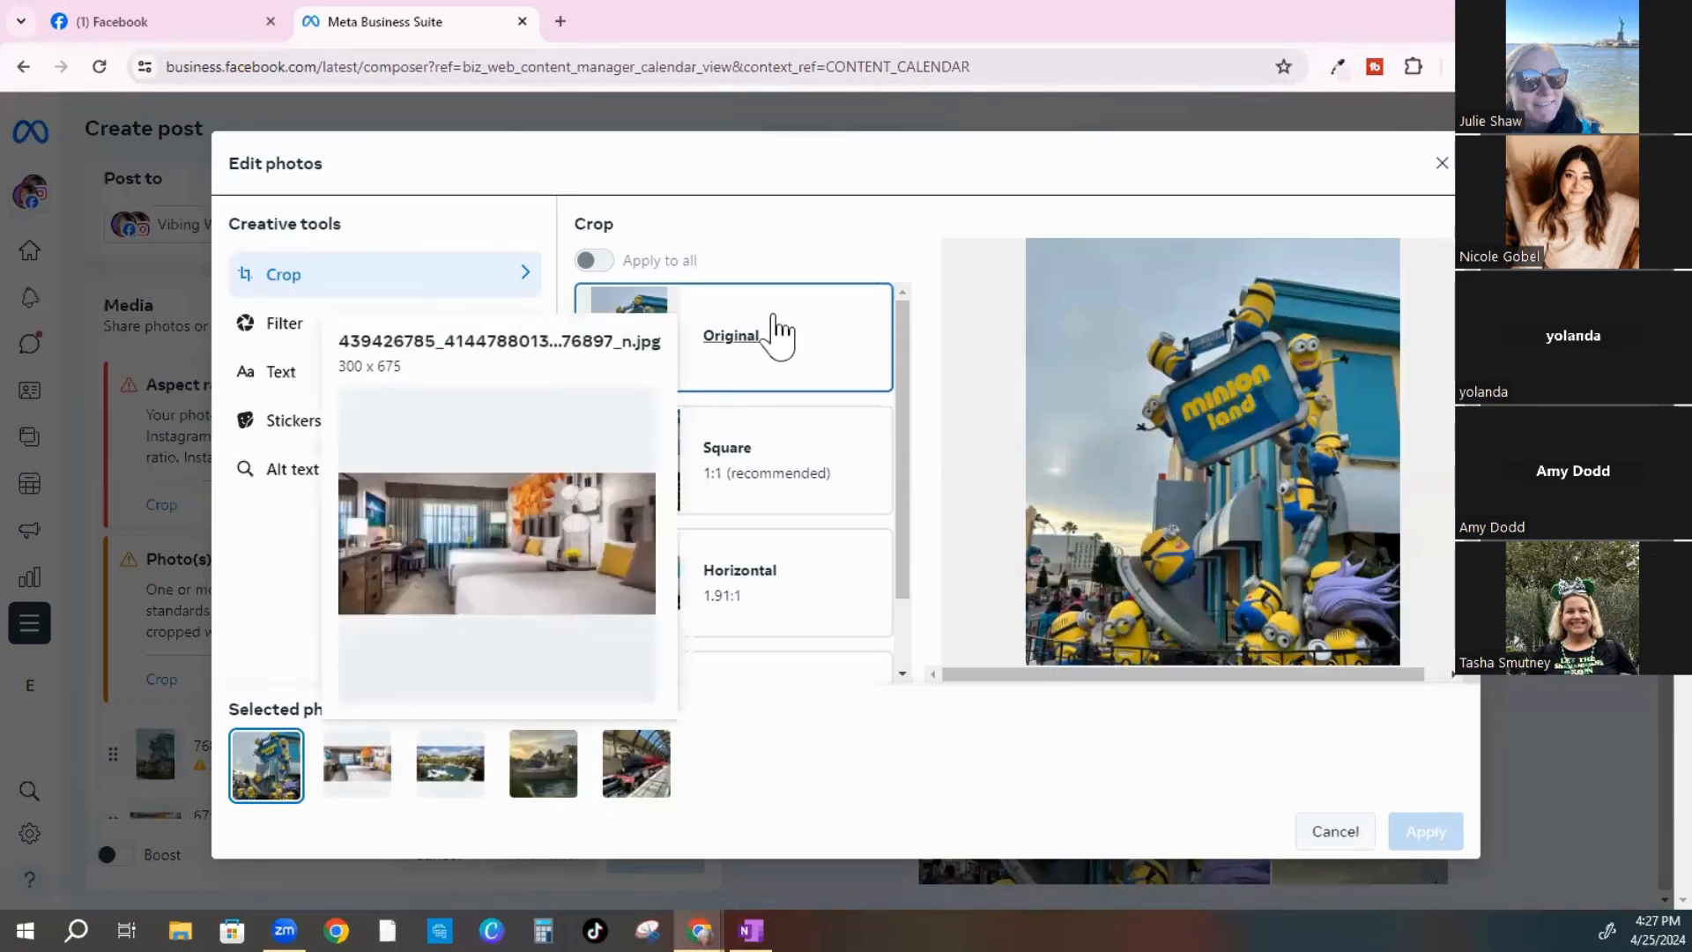
{"action": "left_click", "coordinate": [735, 464]}
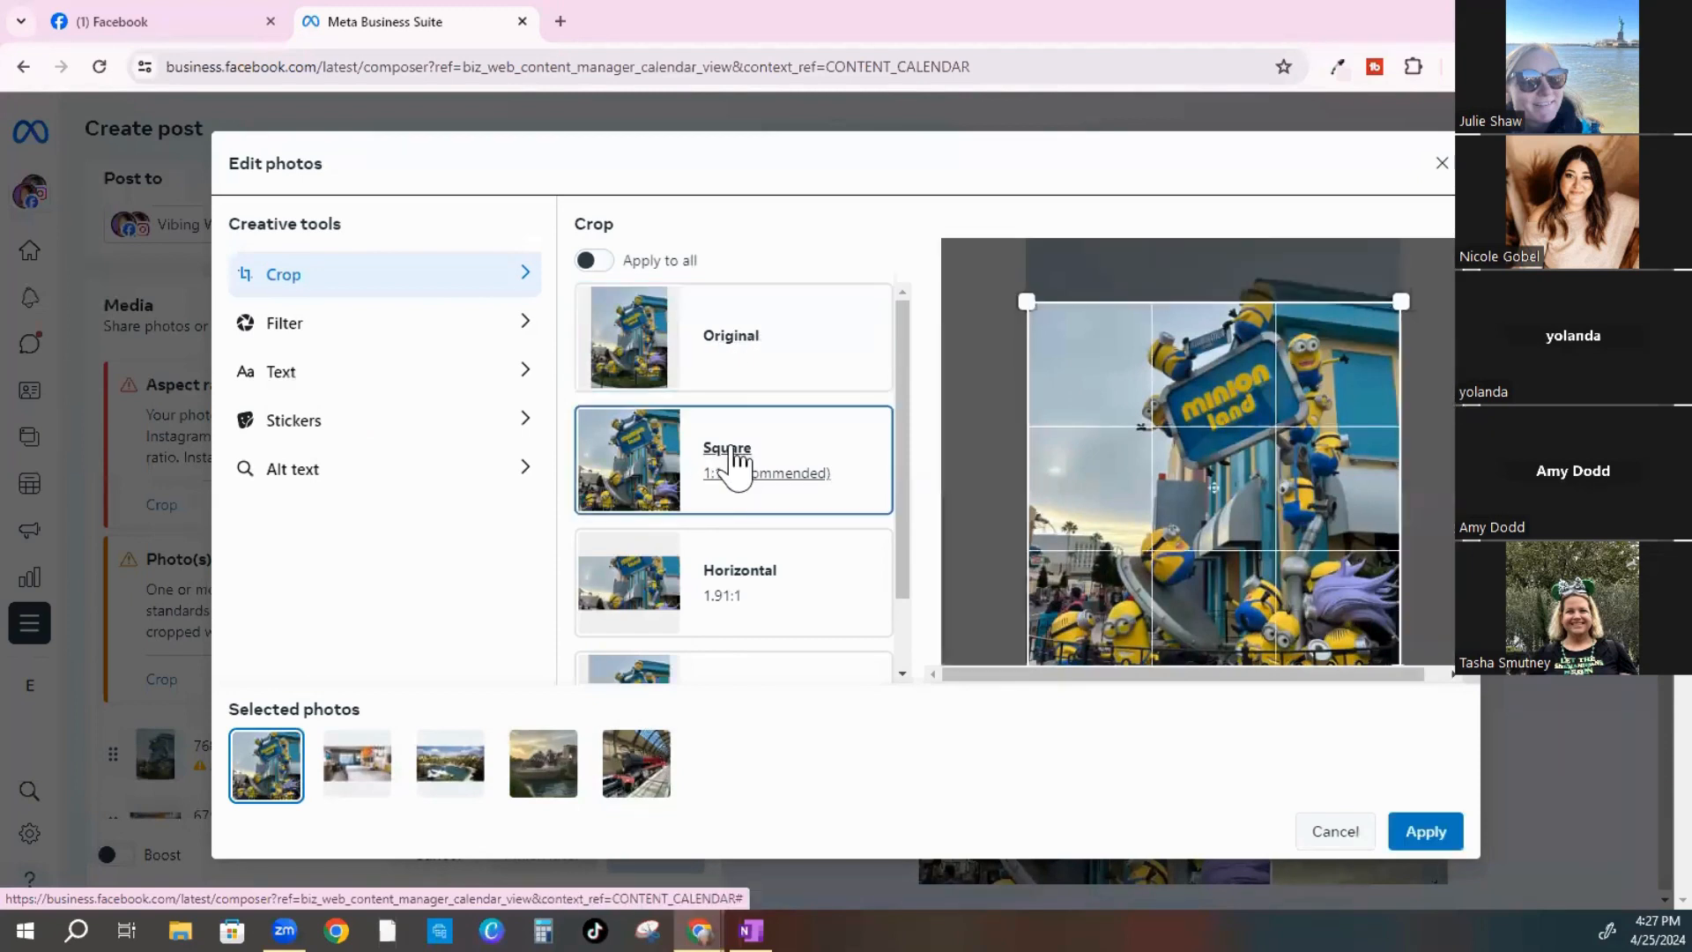
{"action": "left_click", "coordinate": [728, 584]}
{"action": "scroll", "coordinate": [742, 621], "scroll_direction": "down", "scroll_amount": 1}
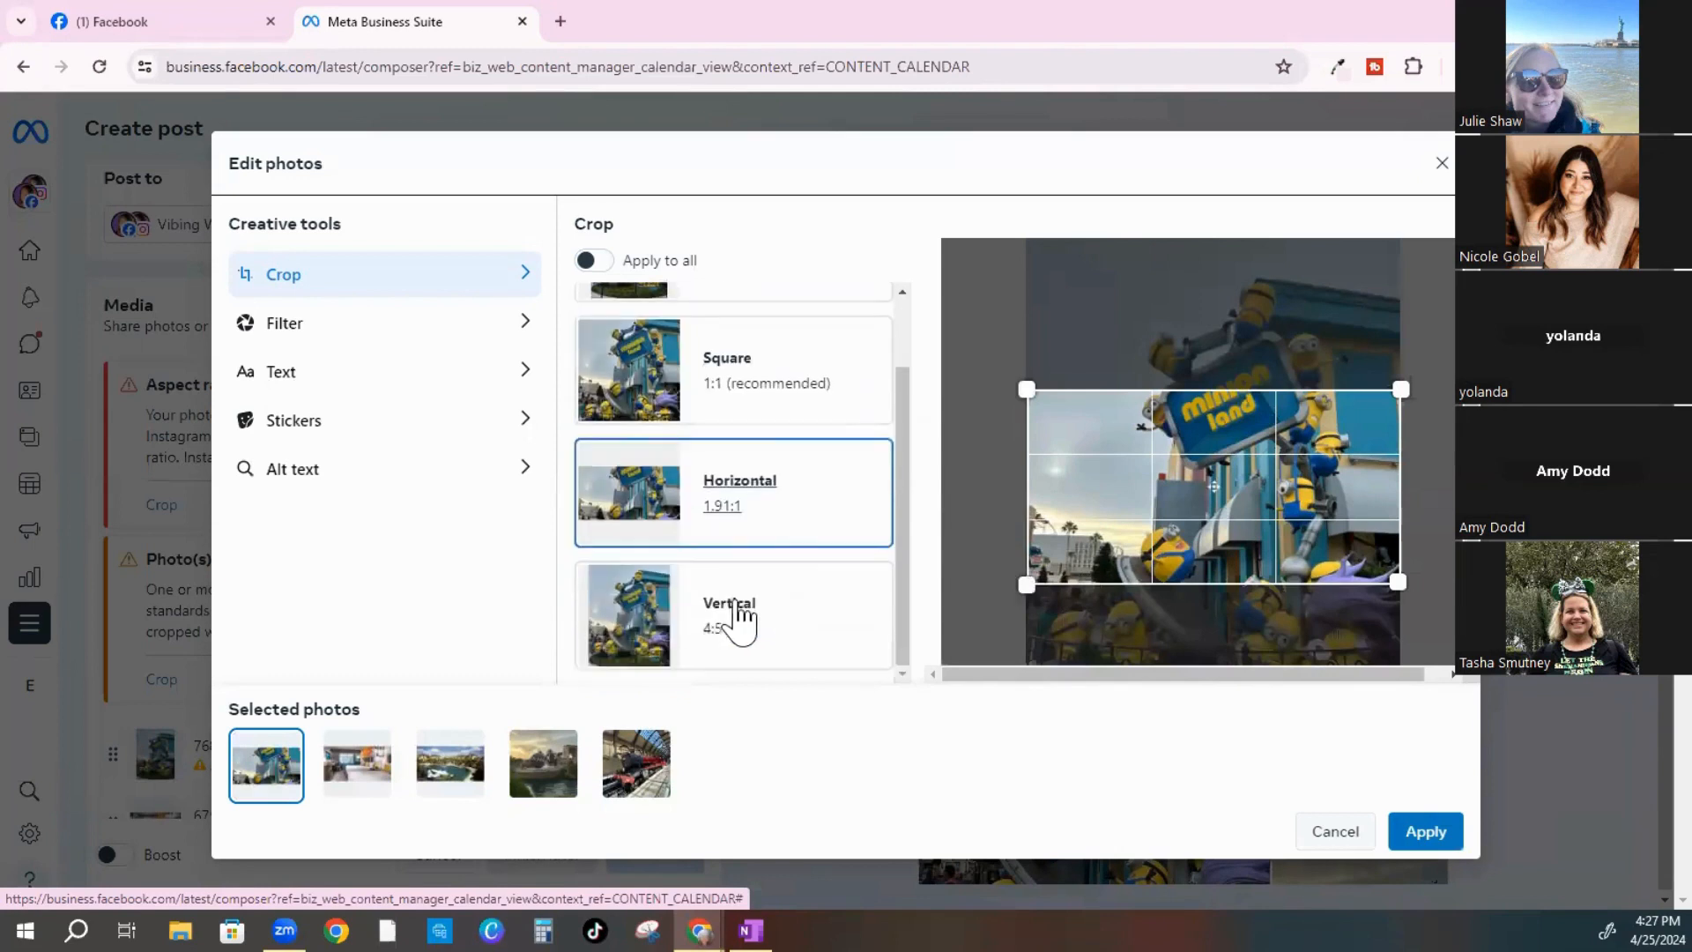
{"action": "left_click", "coordinate": [720, 618]}
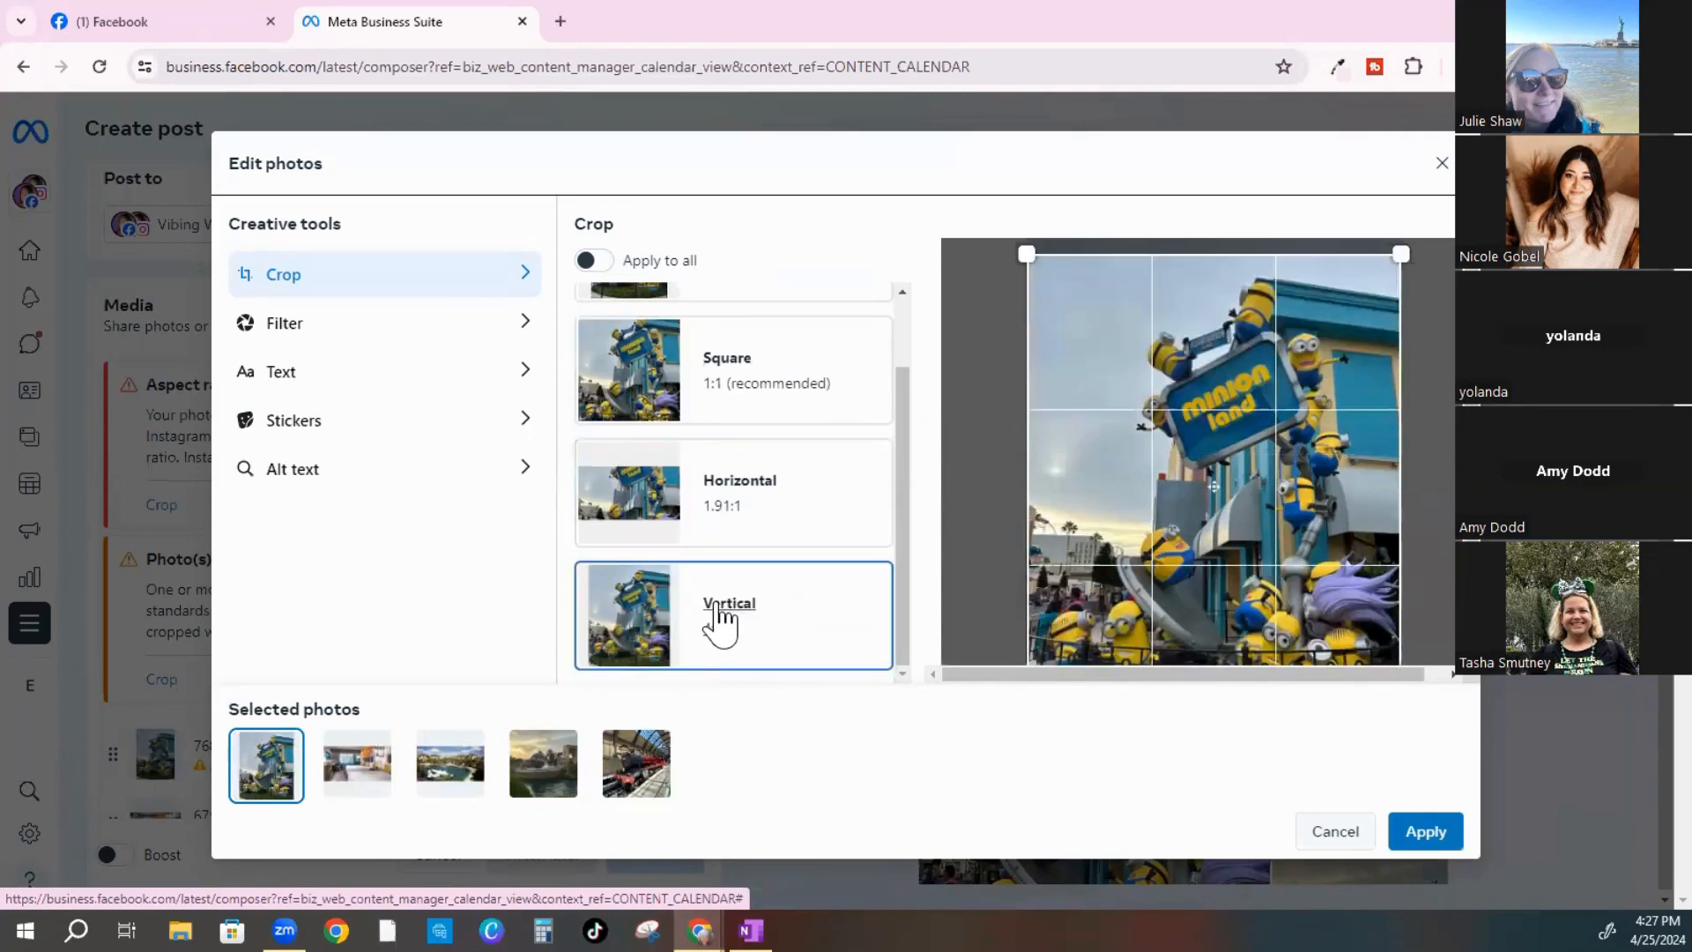
{"action": "left_click", "coordinate": [705, 388]}
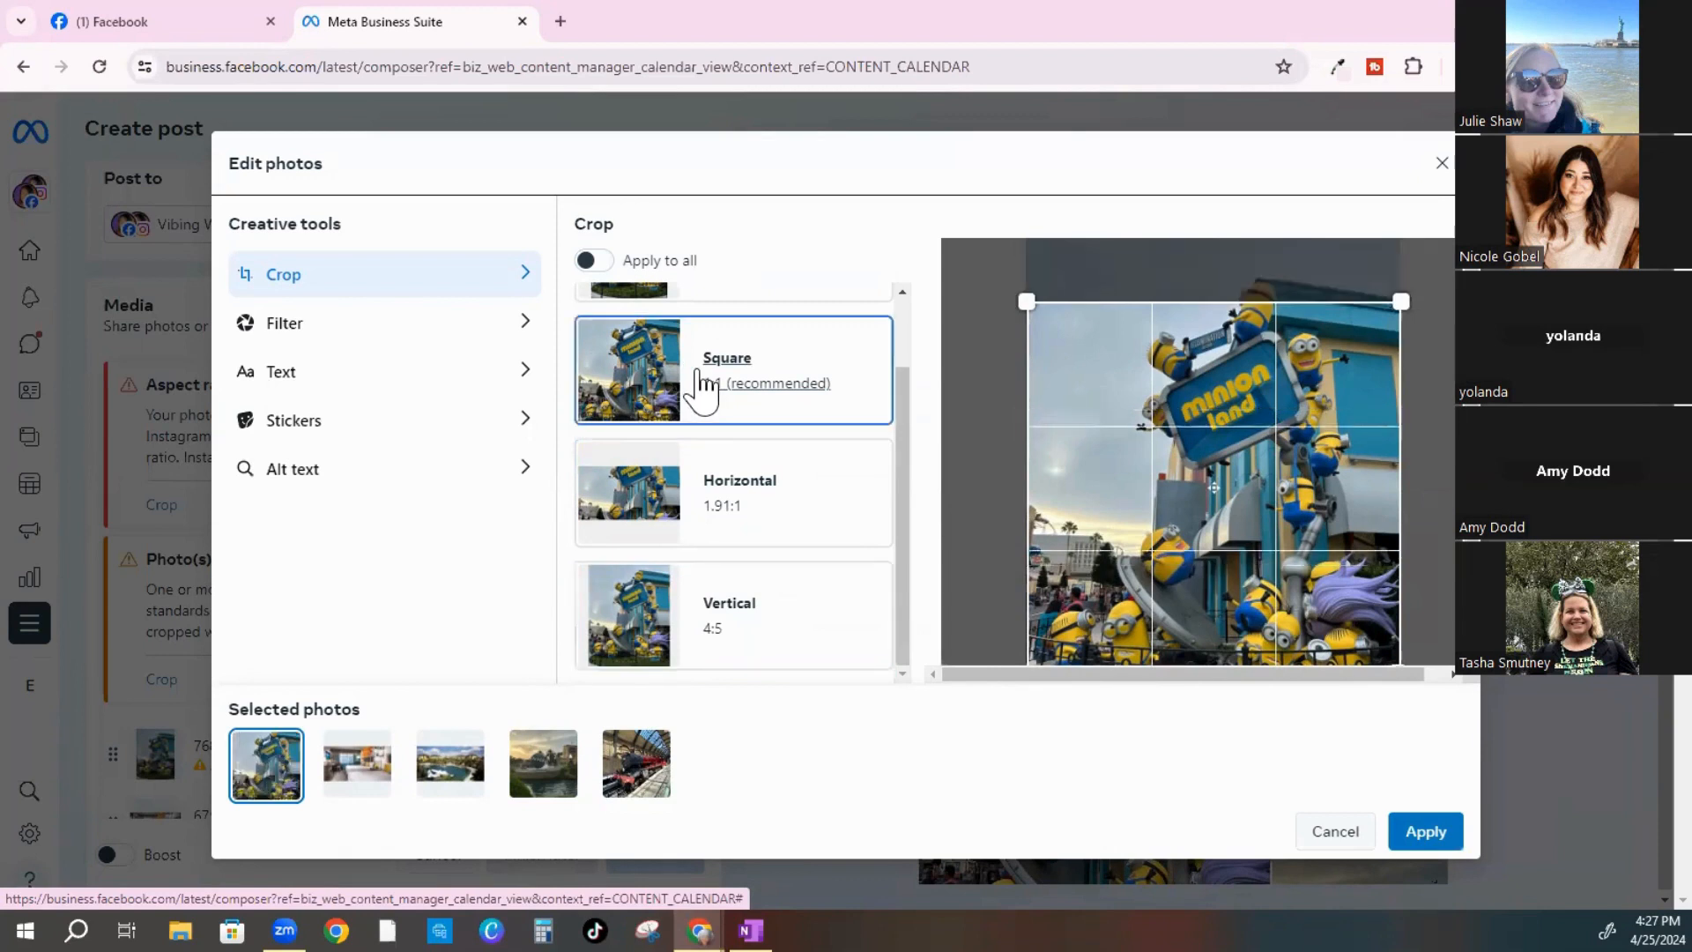
{"action": "left_click", "coordinate": [608, 264]}
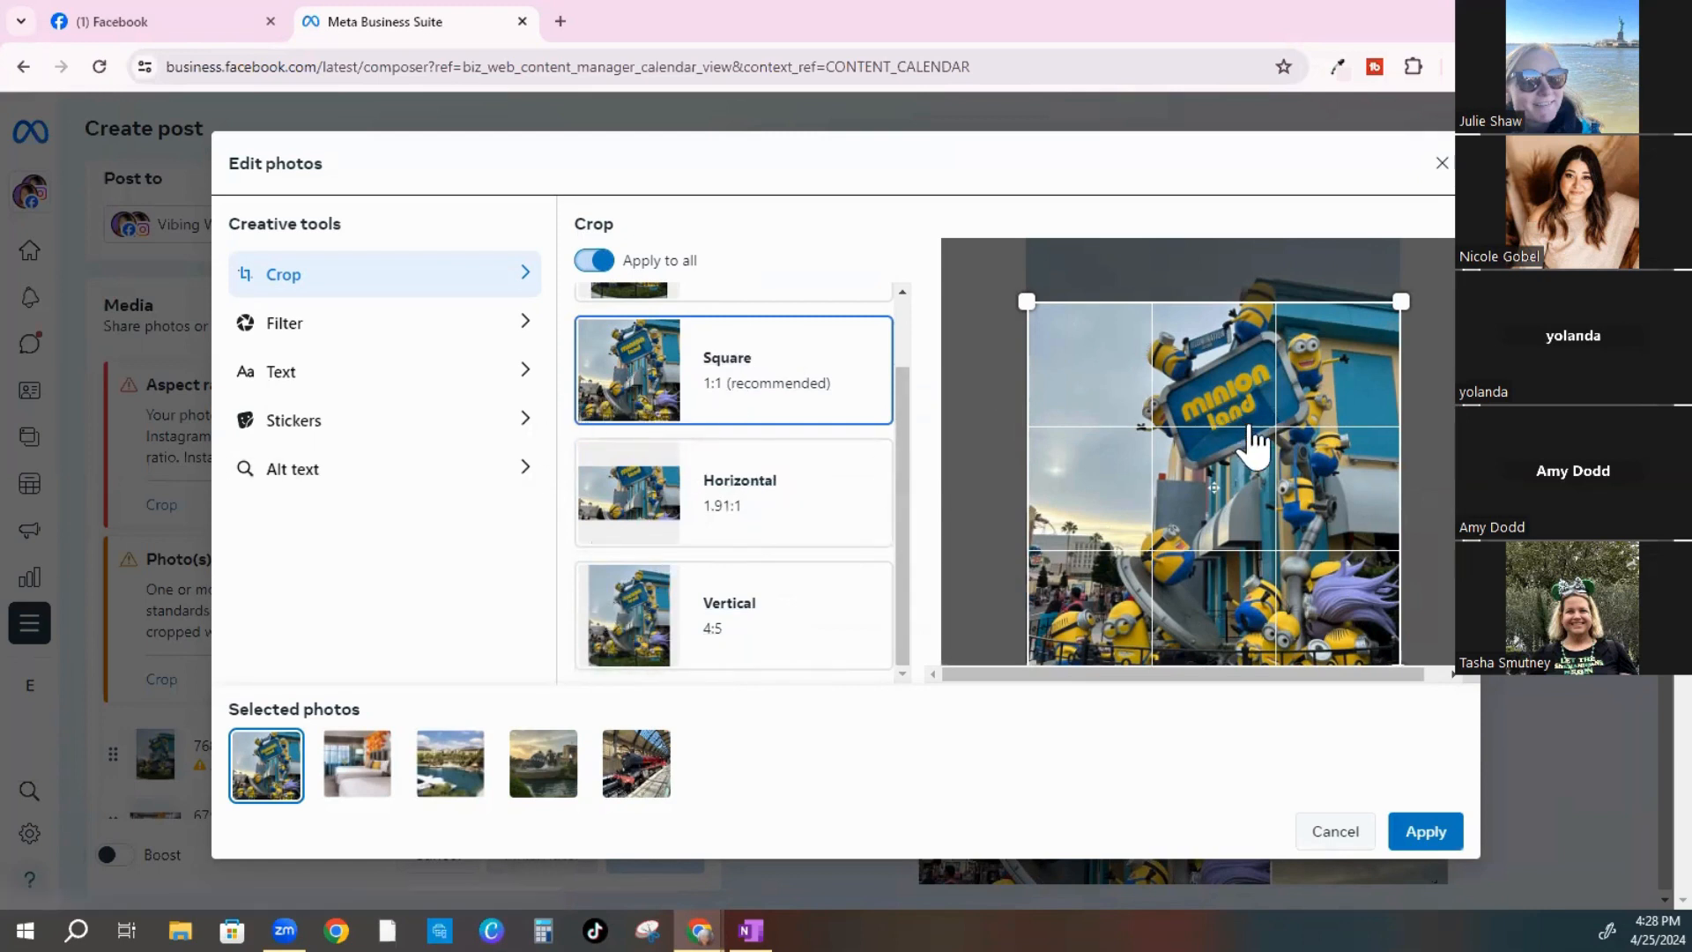
{"action": "mouse_move", "coordinate": [1238, 449]}
{"action": "left_mouse_down"}
{"action": "mouse_move", "coordinate": [1218, 396]}
{"action": "mouse_move", "coordinate": [1227, 455]}
{"action": "mouse_move", "coordinate": [1237, 443]}
{"action": "mouse_move", "coordinate": [1214, 450]}
{"action": "mouse_move", "coordinate": [1214, 415]}
{"action": "mouse_move", "coordinate": [1236, 449]}
{"action": "left_mouse_up"}
{"action": "scroll", "coordinate": [1215, 371], "scroll_direction": "down", "scroll_amount": 1}
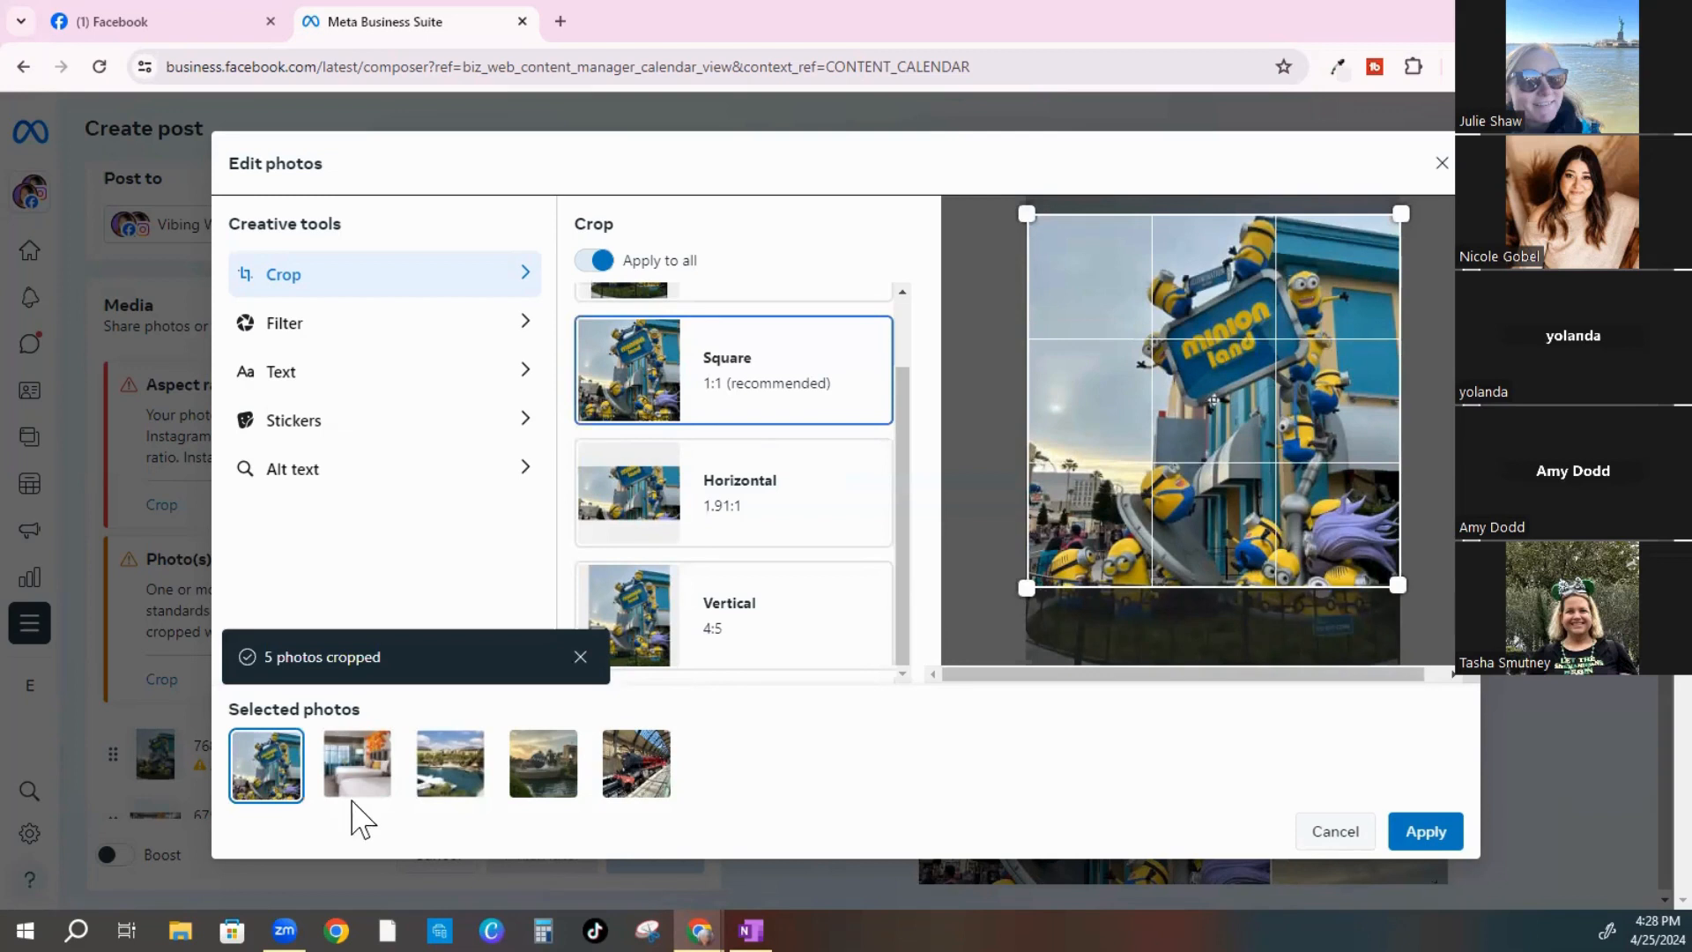
Try the 1.91:1 and 4:5 crops and reposition the 4:5 frame on the hotel room photo
{"action": "left_click", "coordinate": [356, 749]}
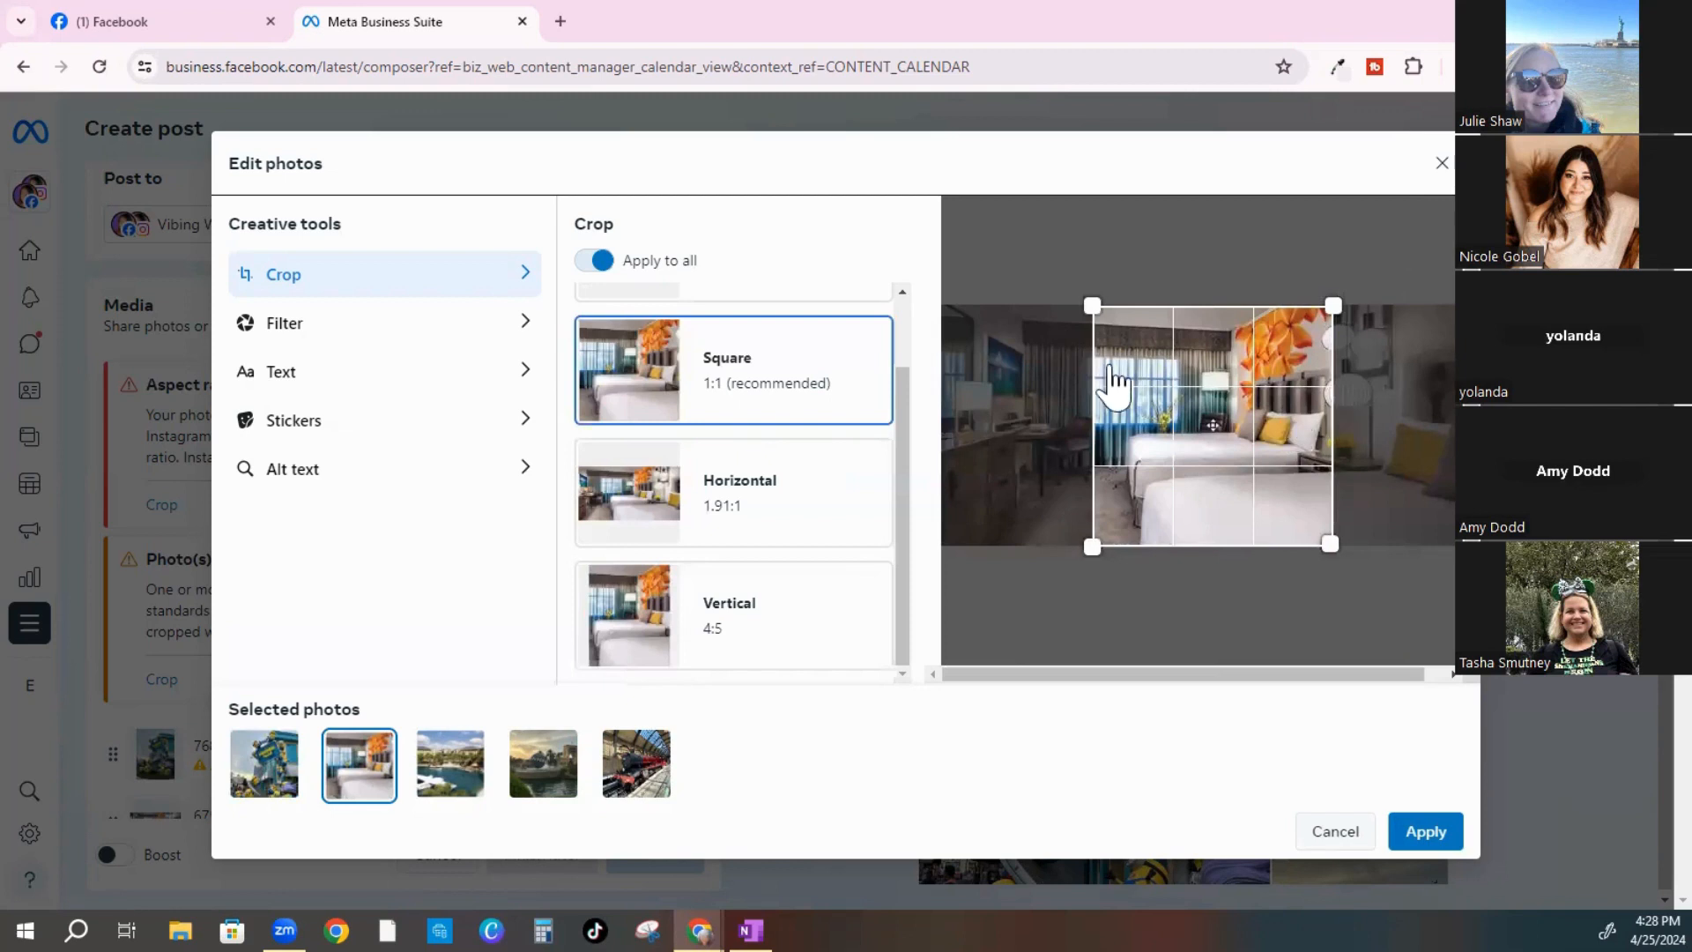
{"action": "left_click", "coordinate": [270, 764]}
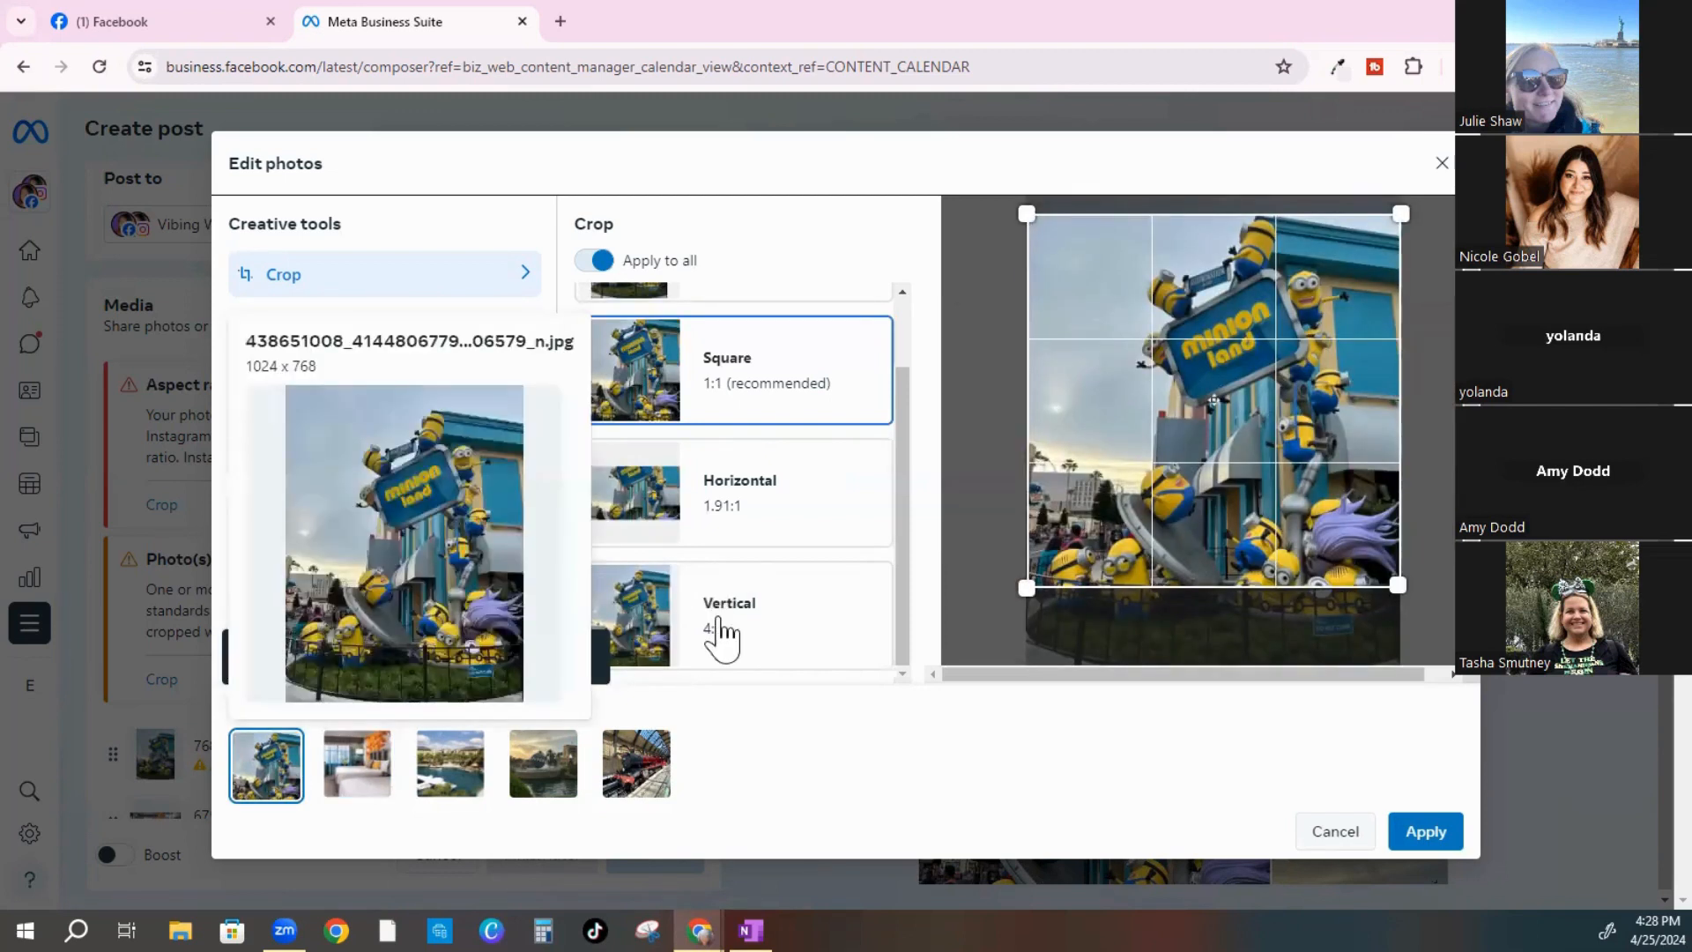
{"action": "left_click", "coordinate": [668, 525]}
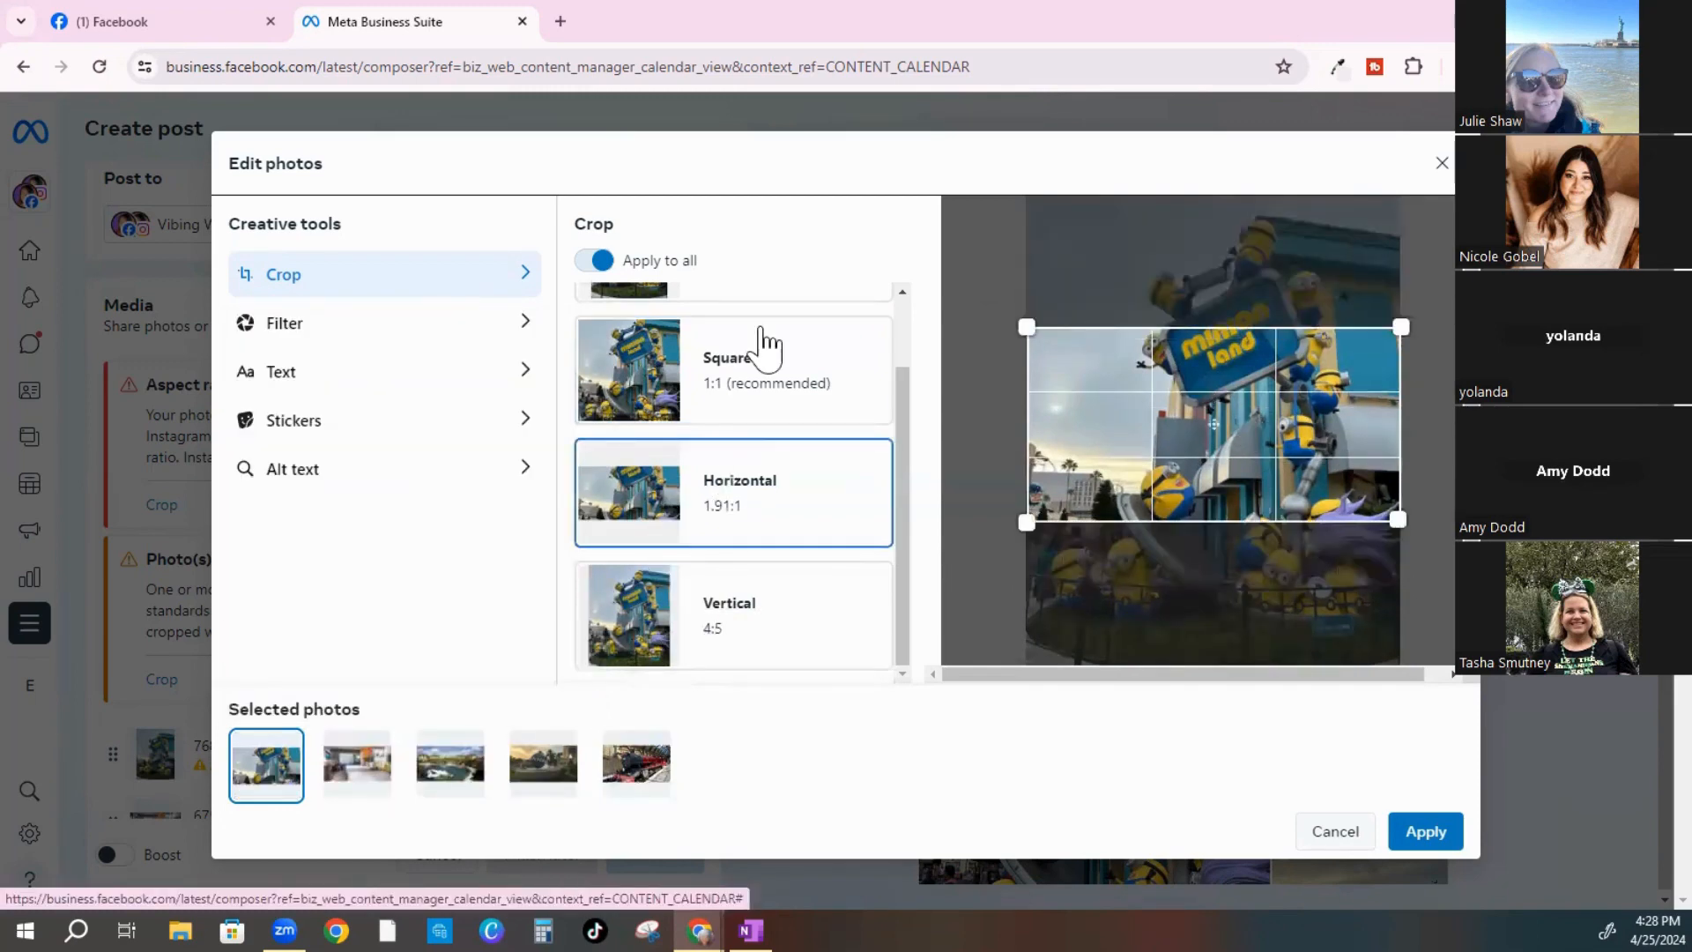
{"action": "left_click", "coordinate": [677, 617]}
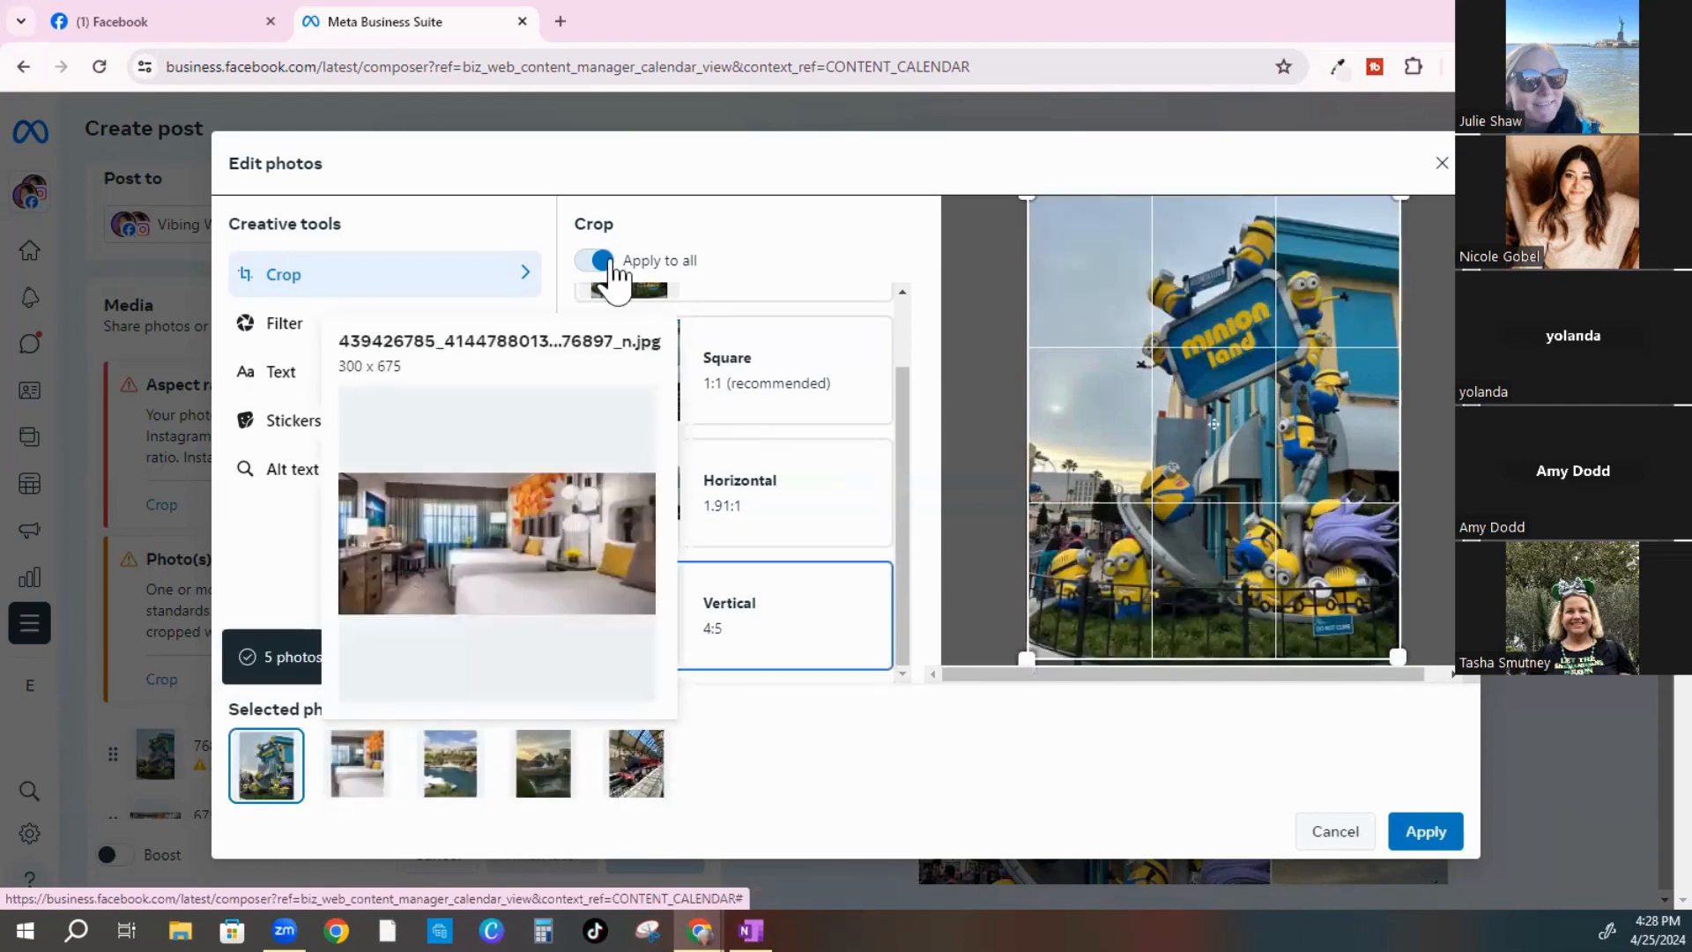
{"action": "left_click", "coordinate": [360, 753]}
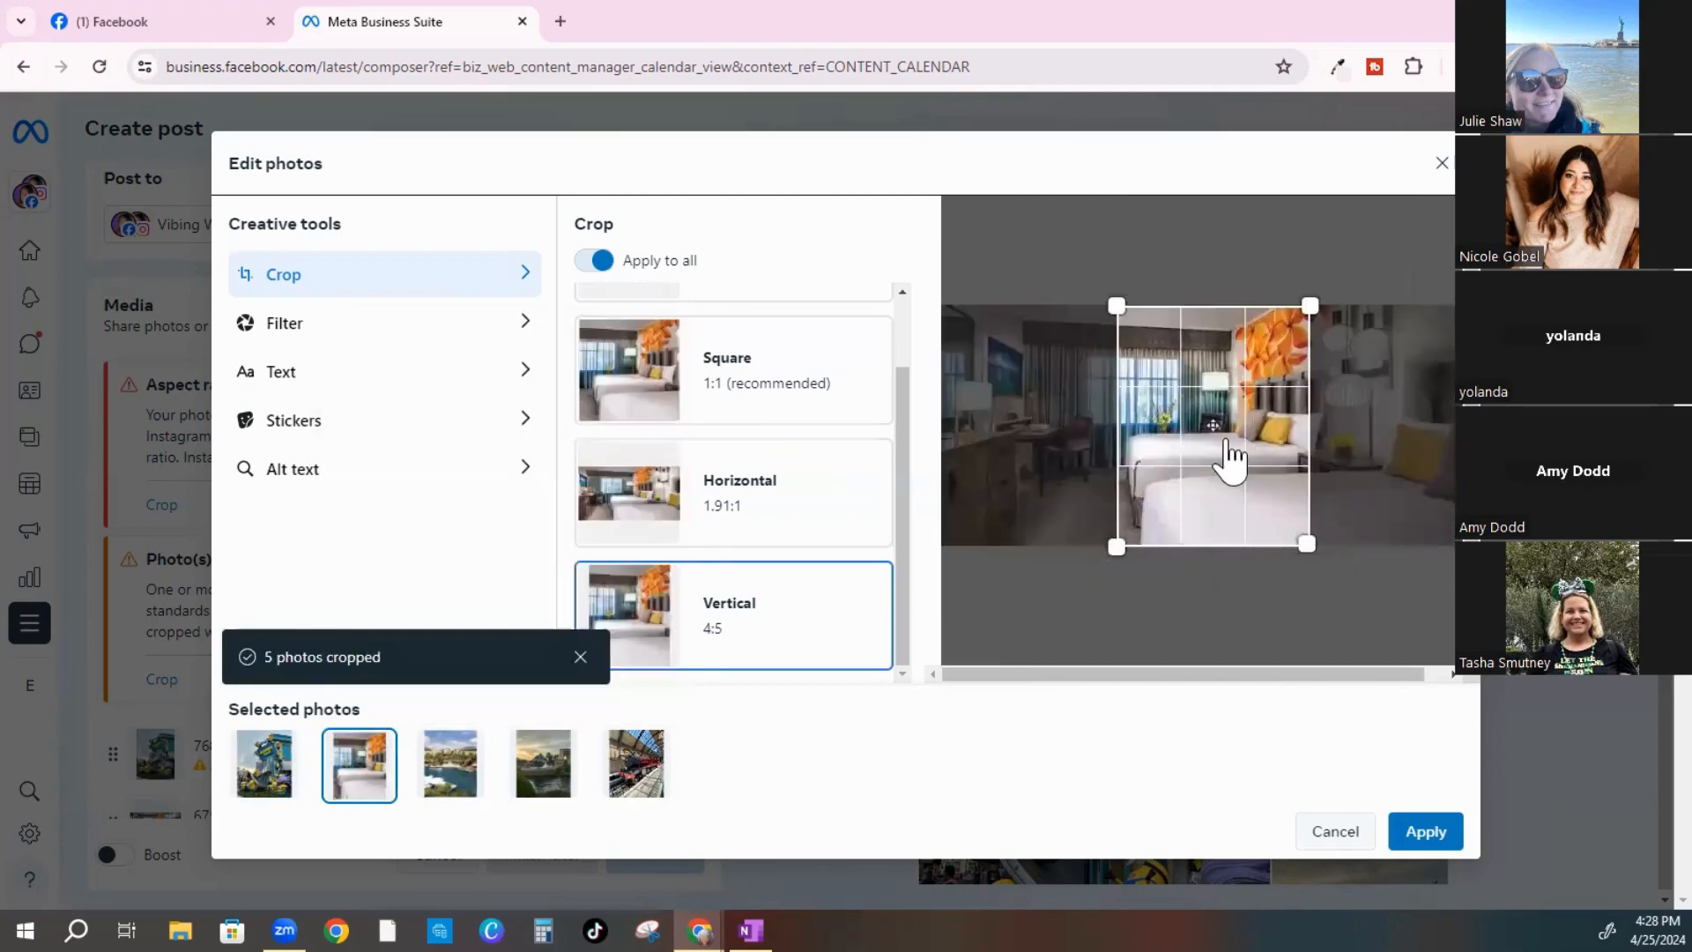
{"action": "mouse_move", "coordinate": [1233, 454]}
{"action": "left_mouse_down"}
{"action": "mouse_move", "coordinate": [1266, 442]}
{"action": "mouse_move", "coordinate": [1194, 450]}
{"action": "mouse_move", "coordinate": [1246, 446]}
{"action": "mouse_move", "coordinate": [1216, 461]}
{"action": "mouse_move", "coordinate": [1250, 495]}
{"action": "mouse_move", "coordinate": [1231, 478]}
{"action": "left_mouse_up"}
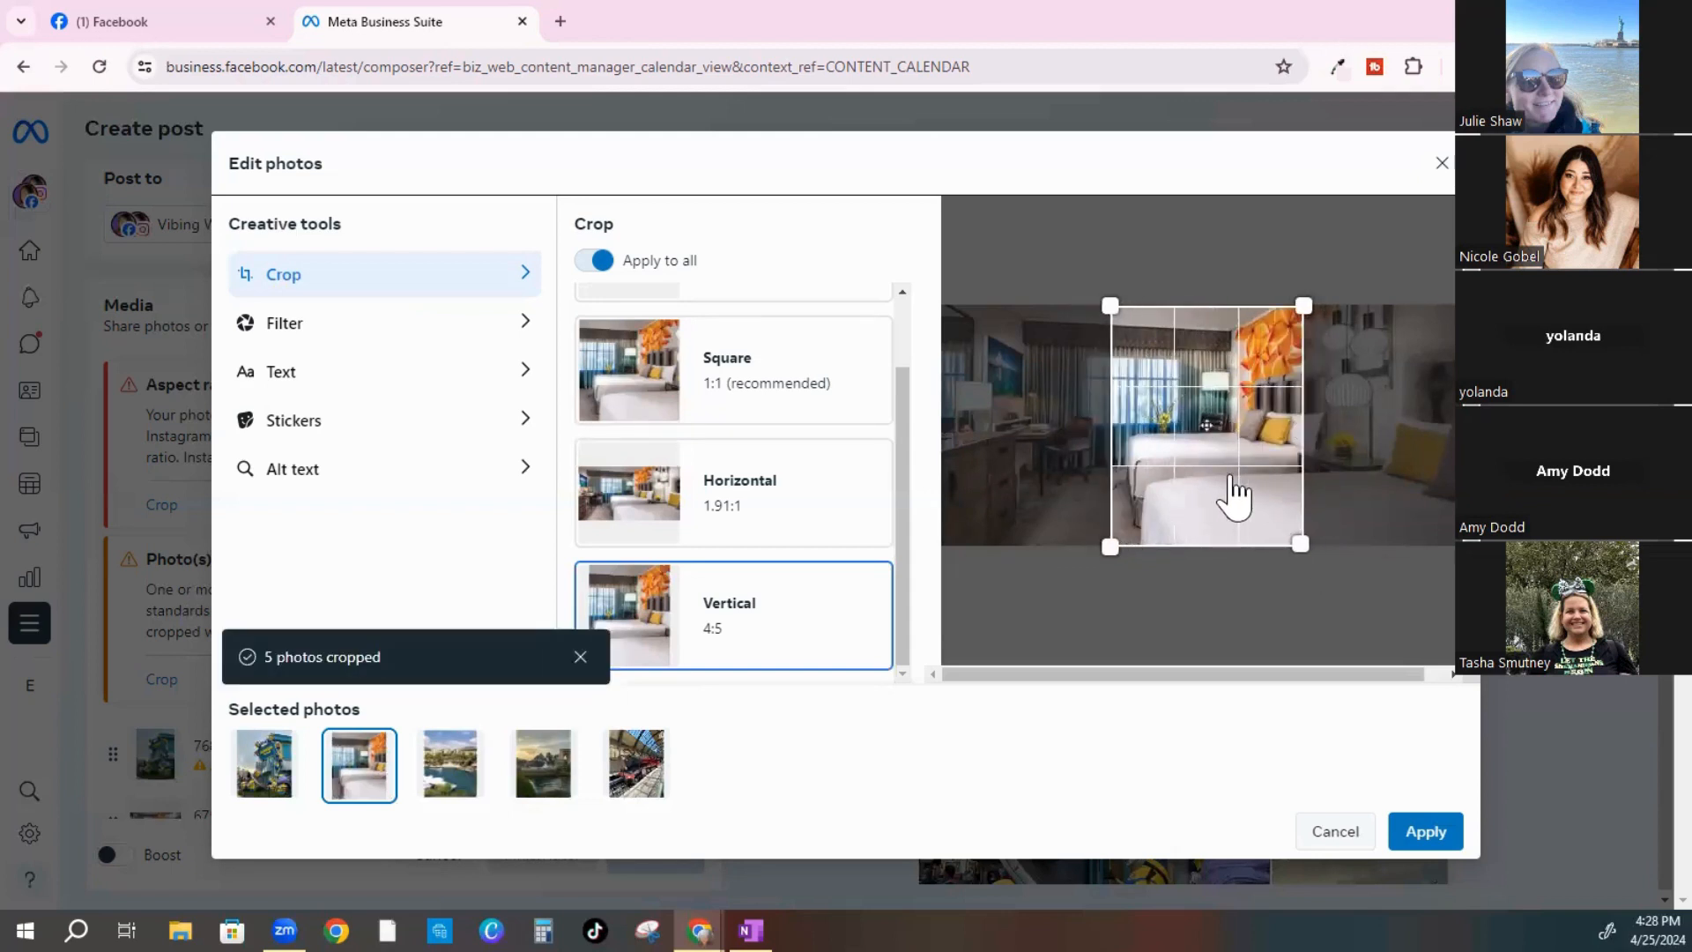
Crop all photos to Horizontal 1.91:1 and move the Minion Land frame up over its sign
{"action": "left_click", "coordinate": [446, 784]}
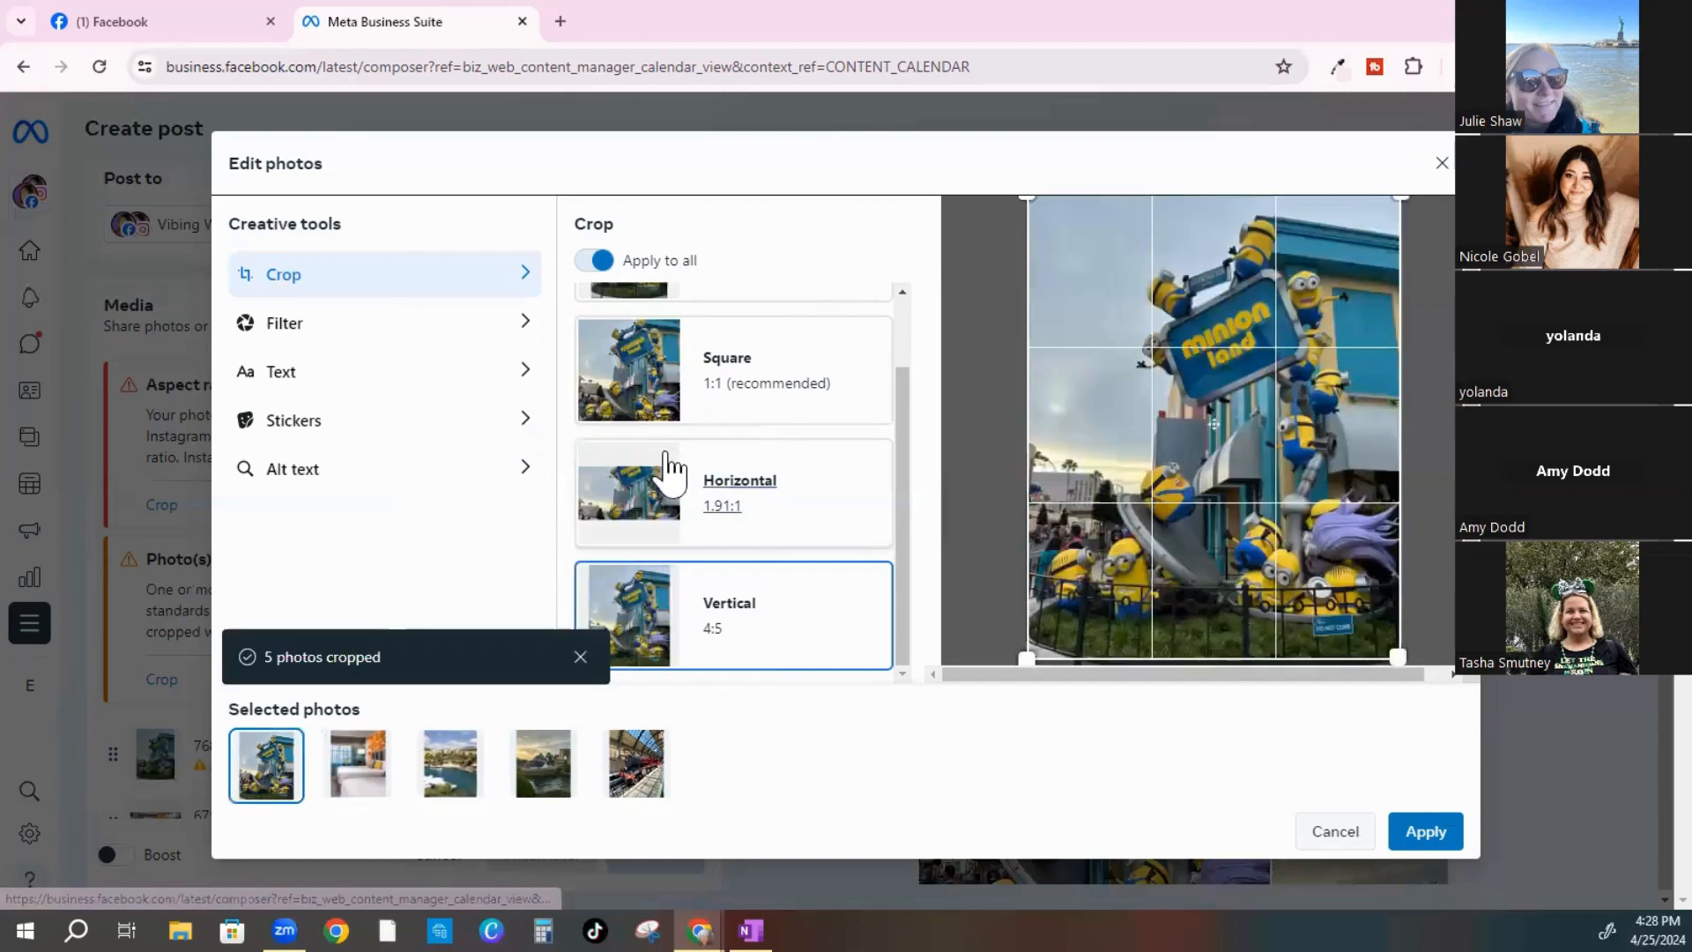
{"action": "scroll", "coordinate": [663, 453], "scroll_direction": "up", "scroll_amount": 1}
{"action": "left_click", "coordinate": [653, 622]}
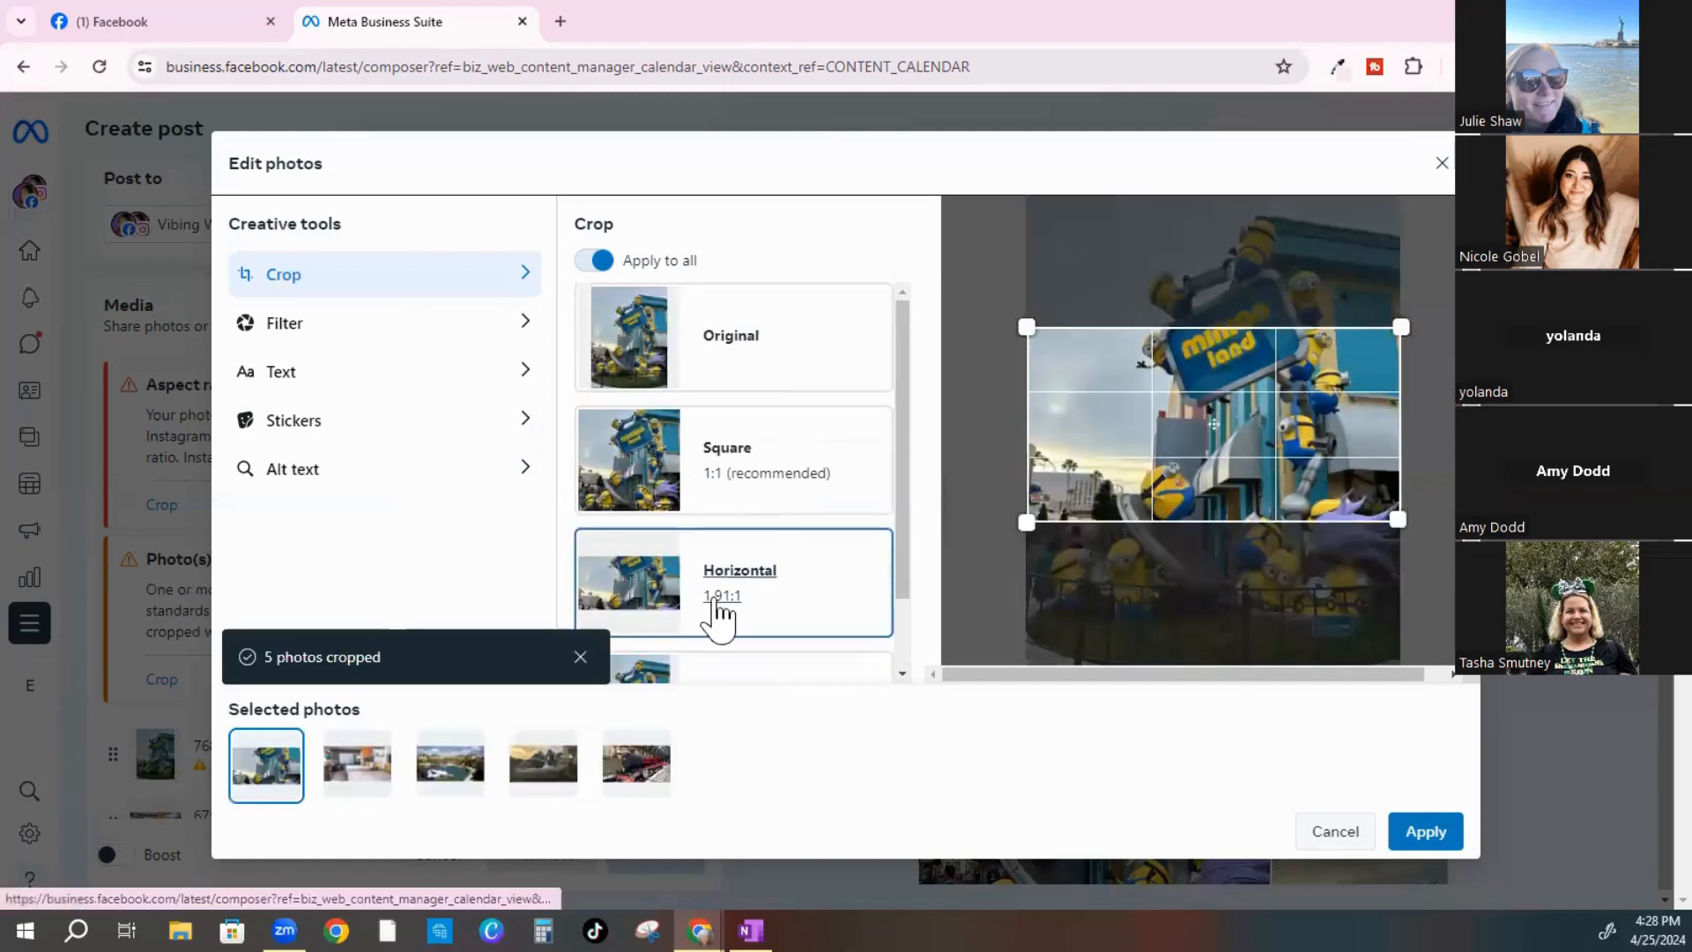
{"action": "left_click_drag", "start_coordinate": [1260, 451], "coordinate": [1256, 344]}
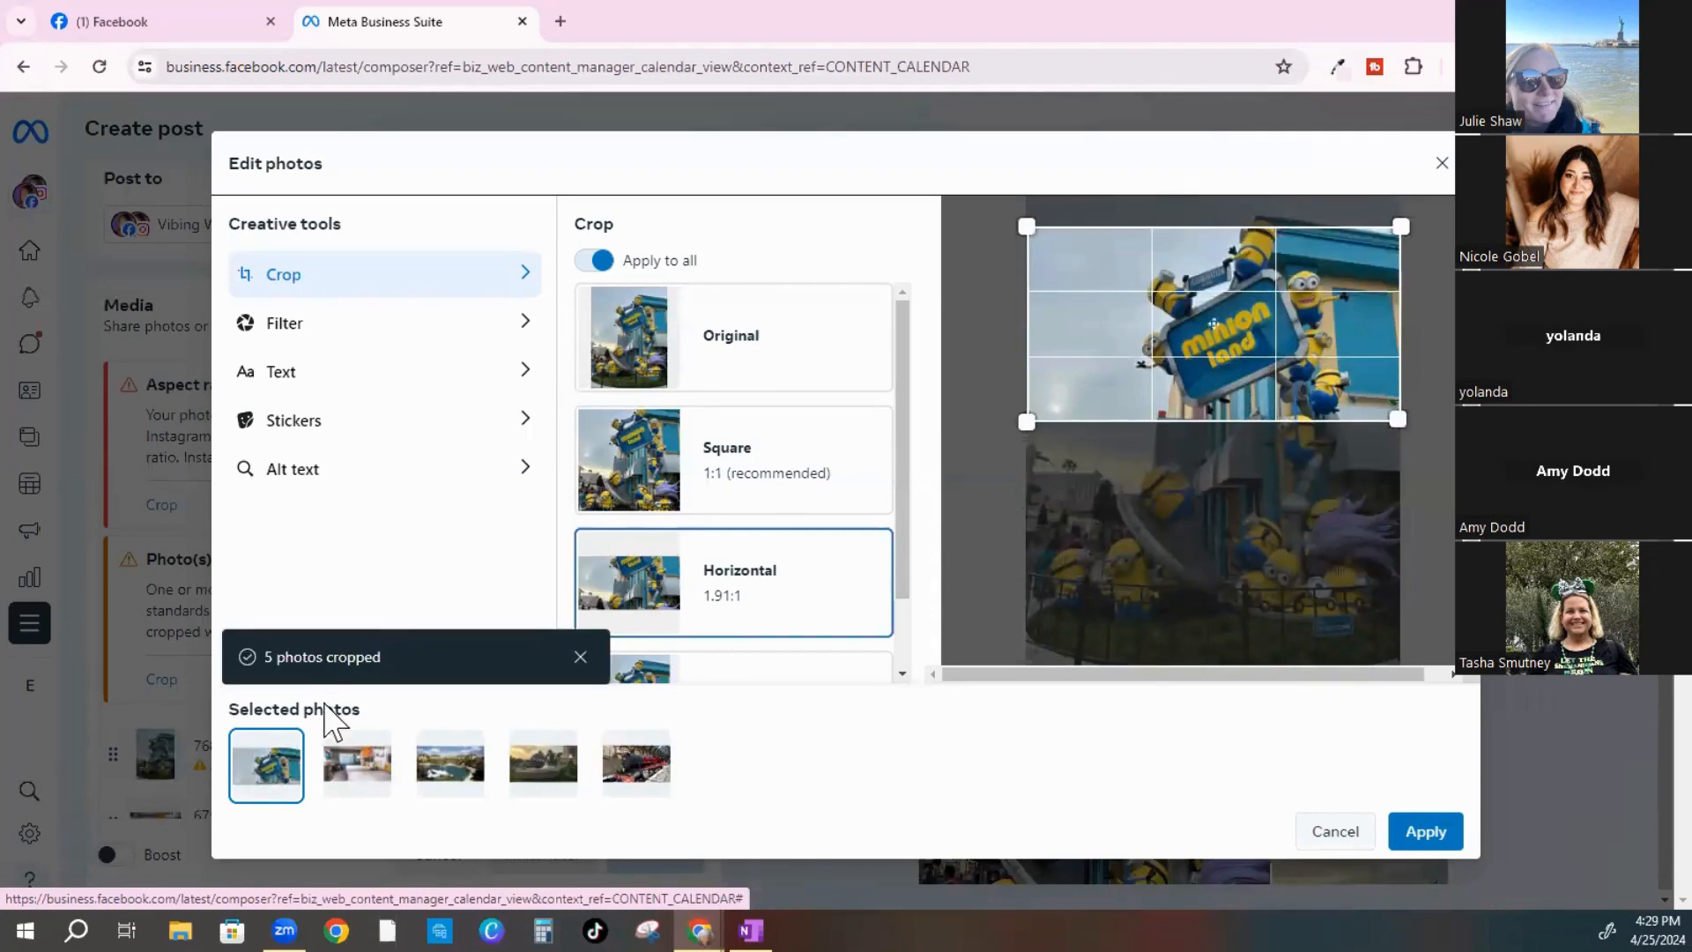
{"action": "left_click", "coordinate": [357, 767]}
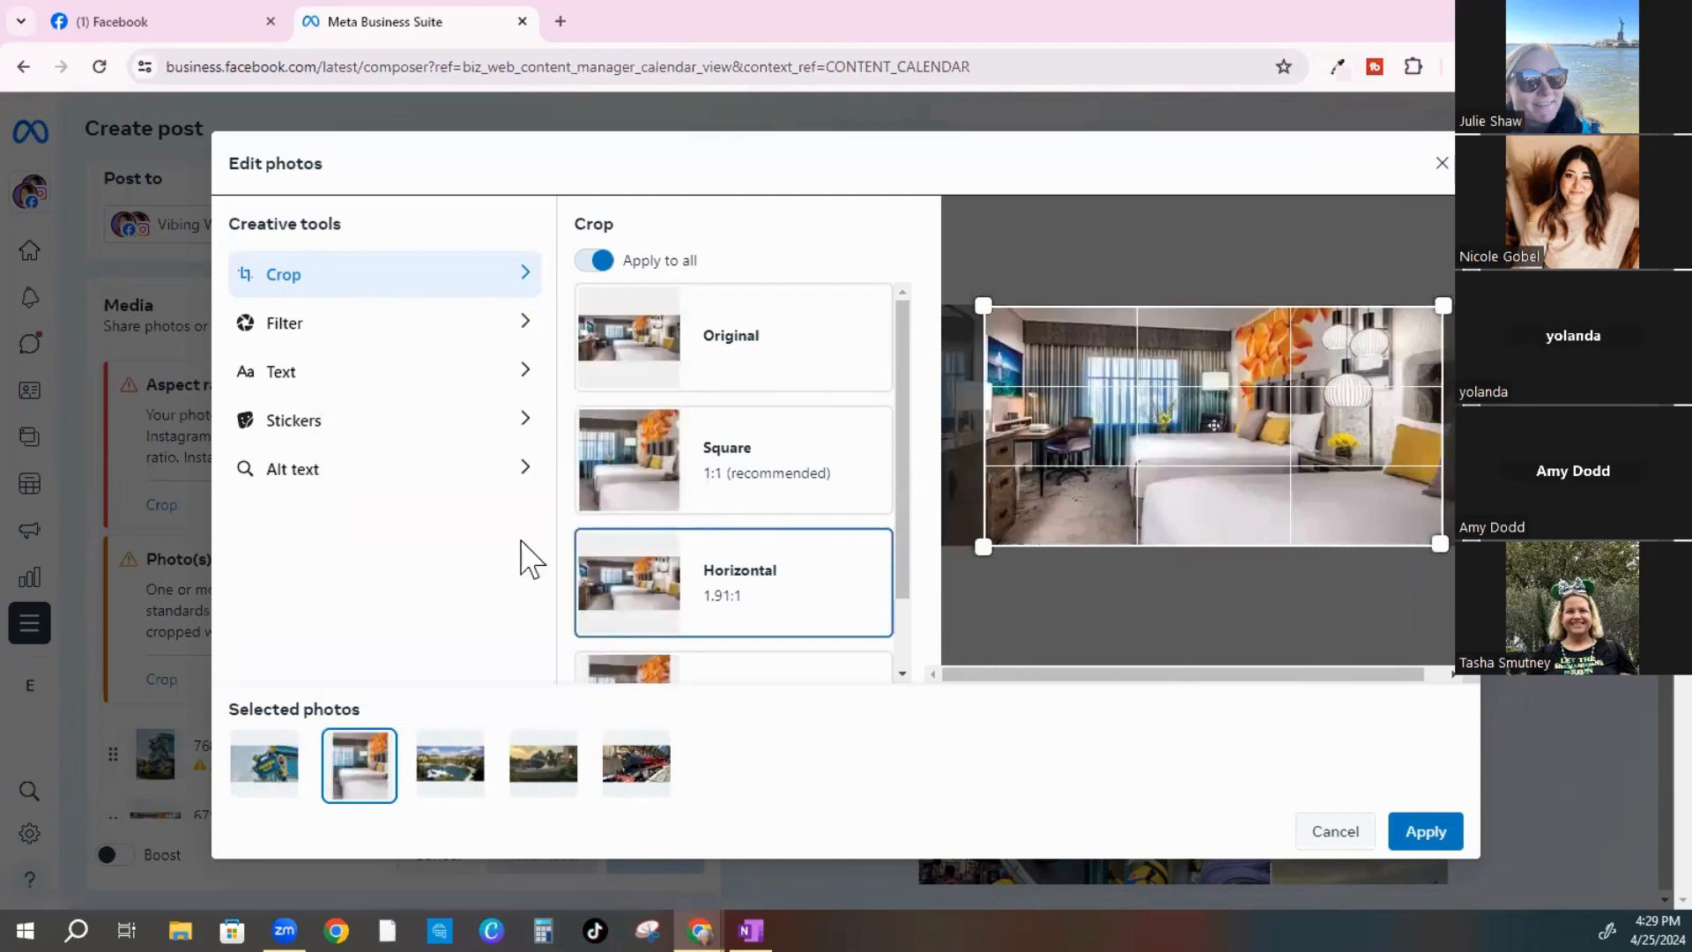
Turn off Apply to all and give the Minion Land photo a square crop framing its sign
{"action": "left_click", "coordinate": [586, 260]}
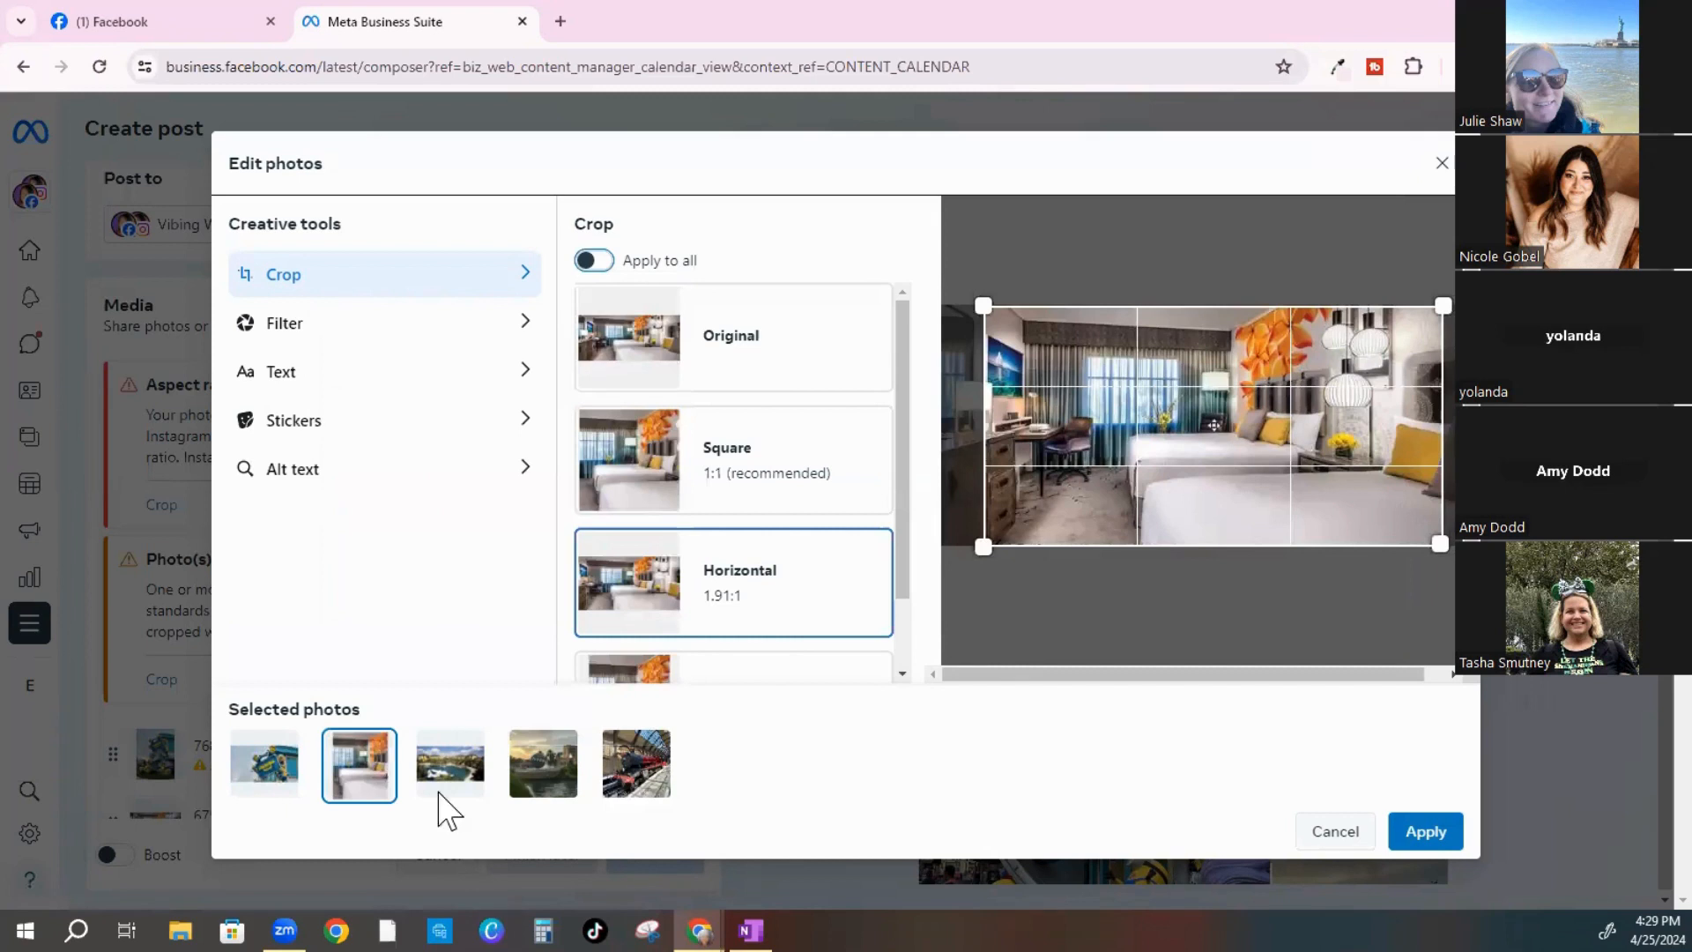
{"action": "left_click", "coordinate": [269, 776]}
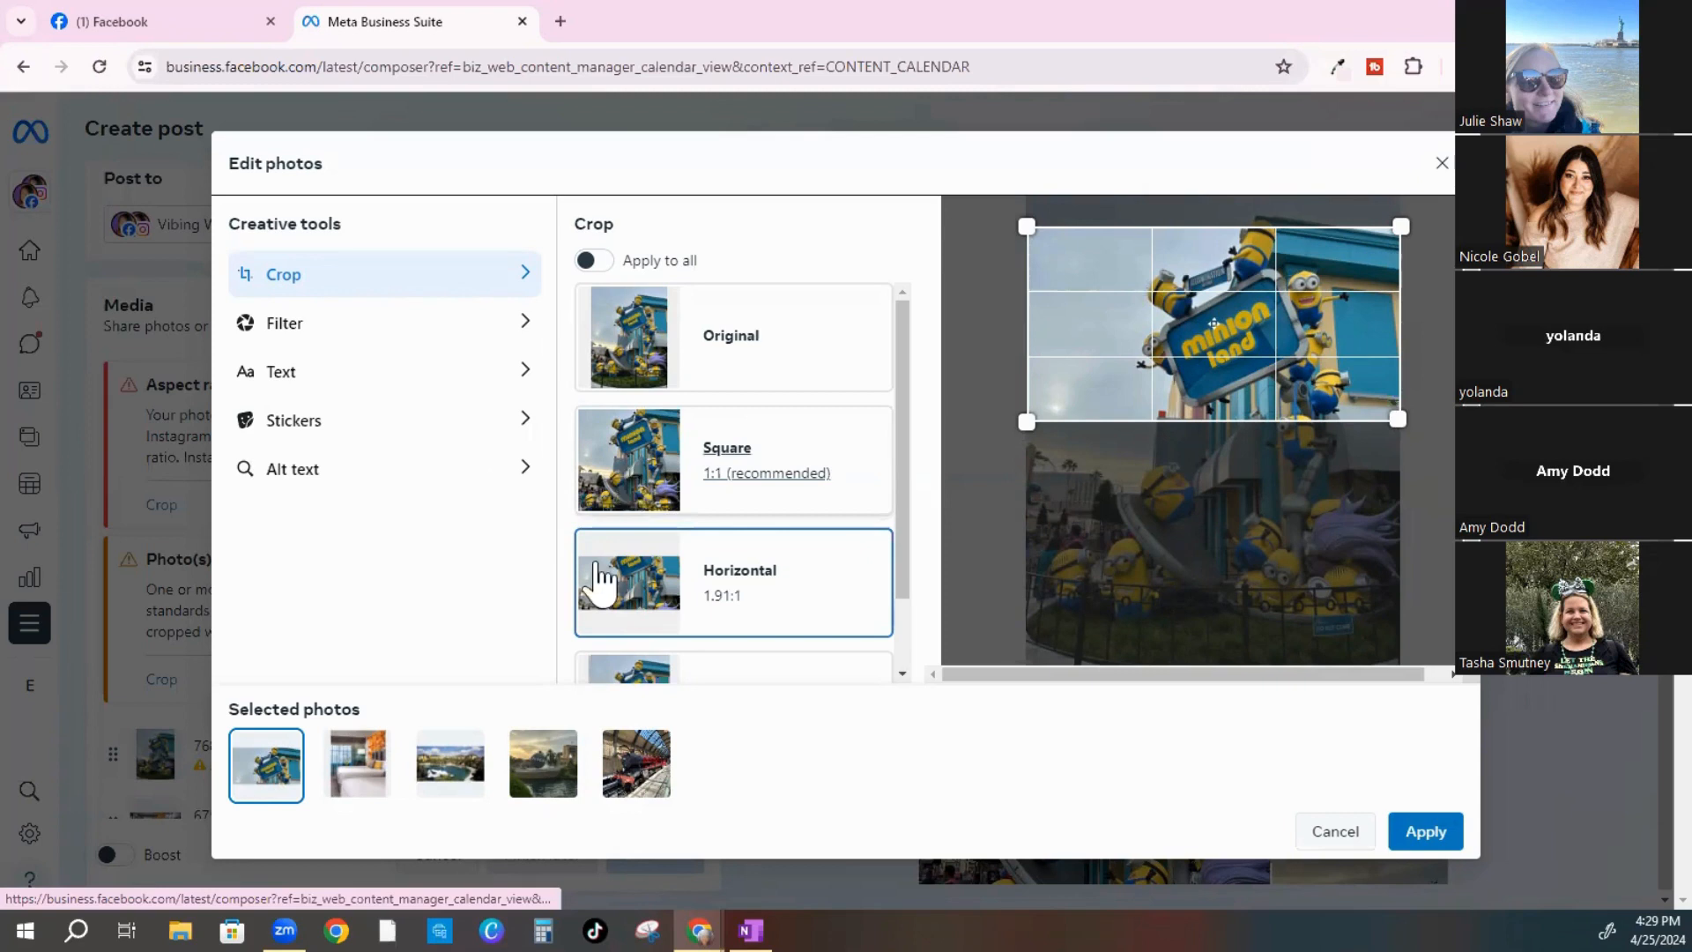
{"action": "left_click", "coordinate": [727, 506]}
{"action": "left_click_drag", "start_coordinate": [1201, 476], "coordinate": [1188, 454]}
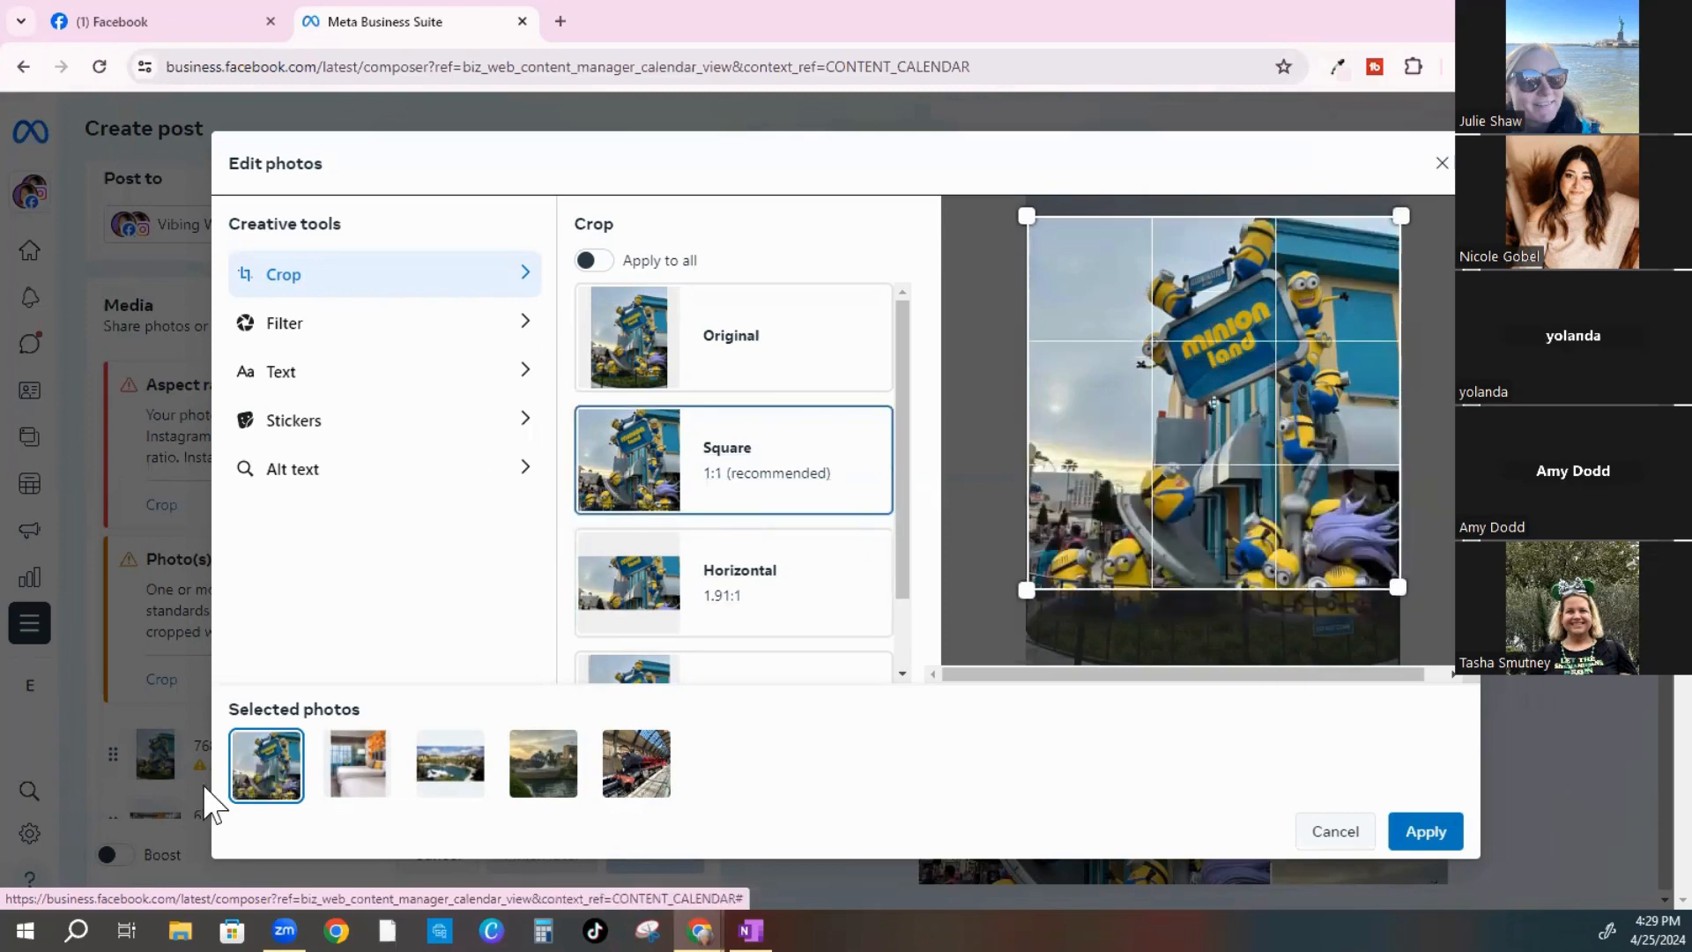
Keep the hotel room and resort photos at Horizontal 1.91:1, and crop the globe and train photos square
{"action": "left_click", "coordinate": [362, 767]}
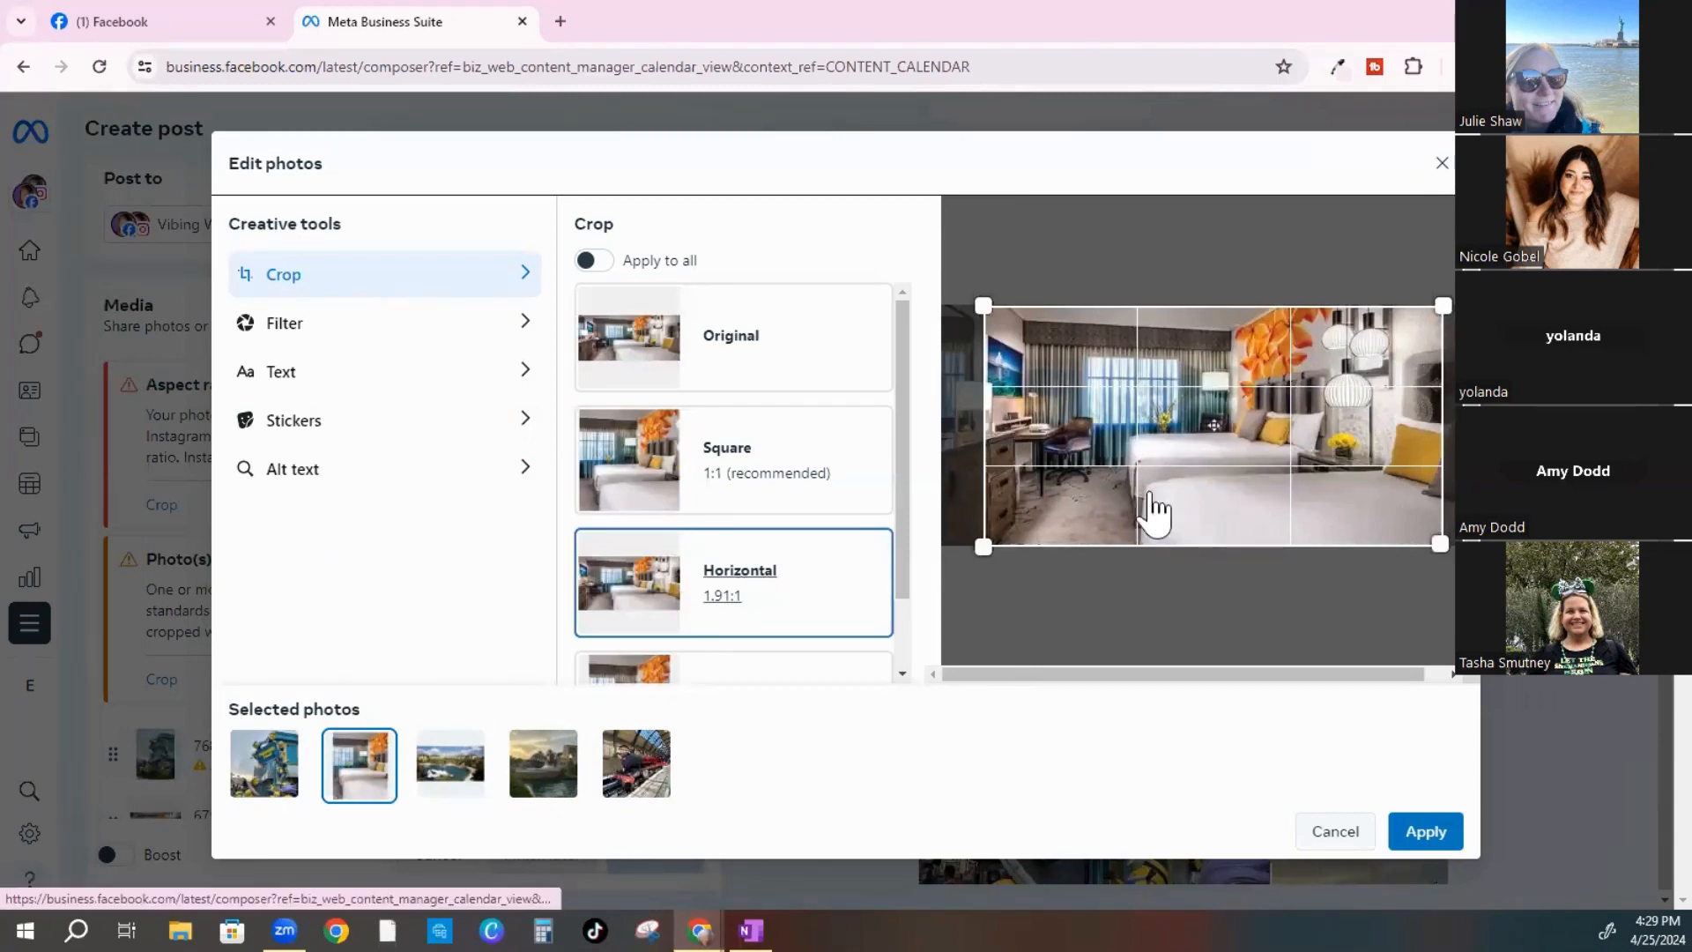
{"action": "left_click", "coordinate": [464, 780]}
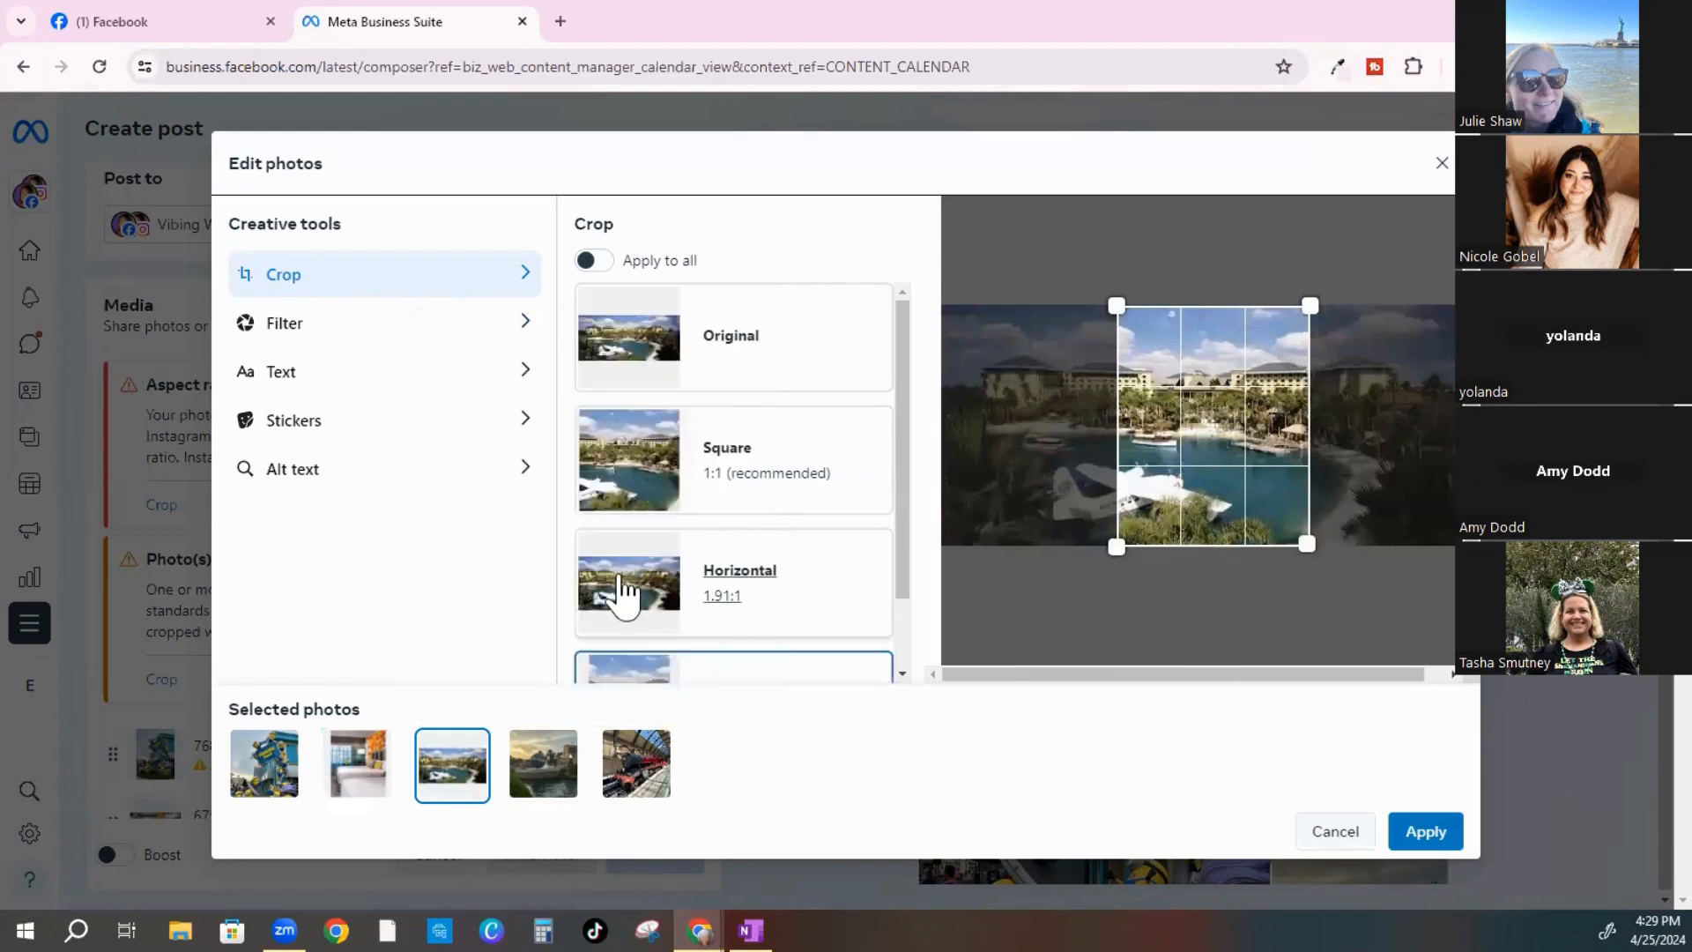
{"action": "left_click", "coordinate": [625, 593]}
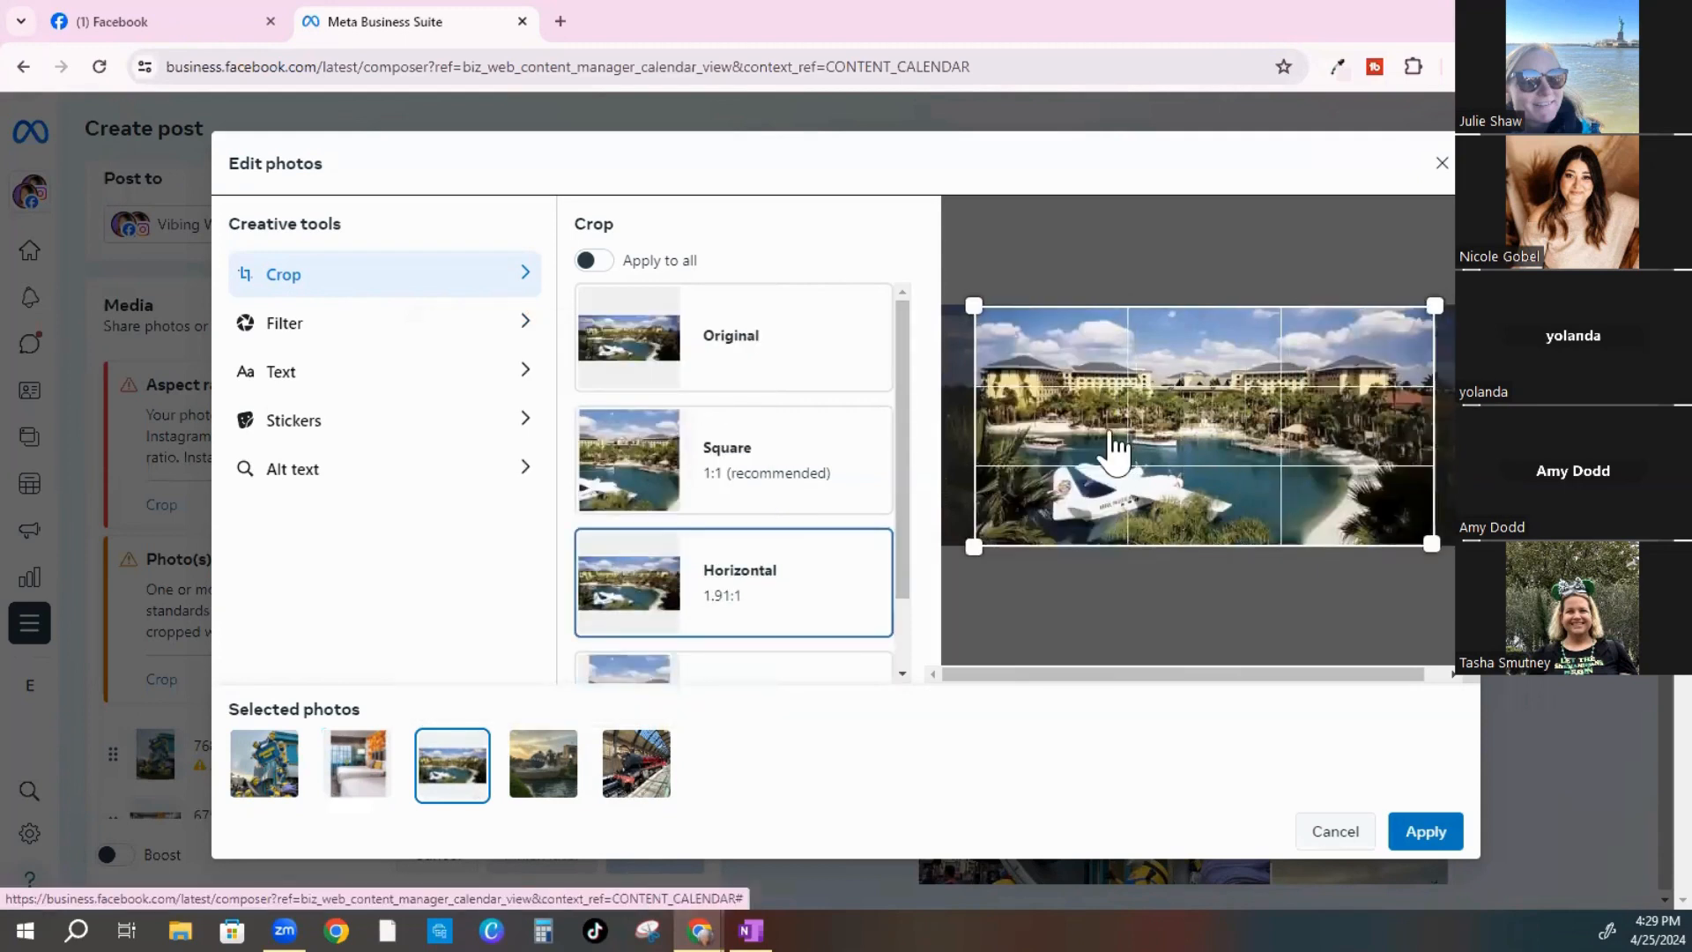
{"action": "left_click", "coordinate": [544, 780]}
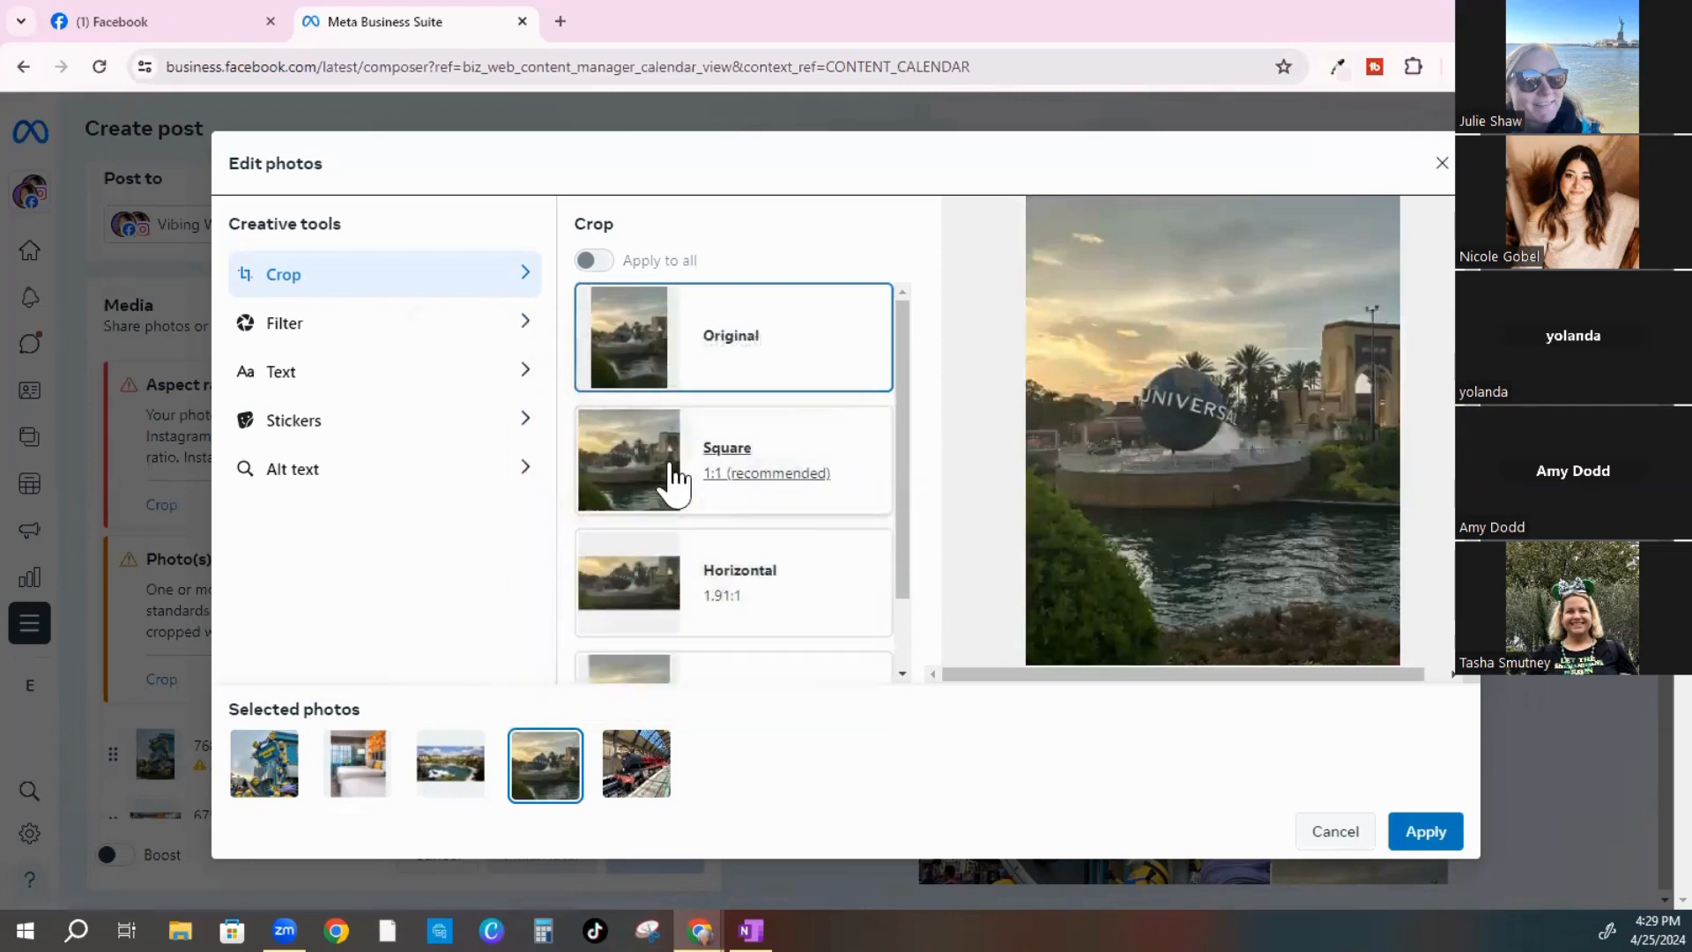
{"action": "left_click", "coordinate": [675, 479]}
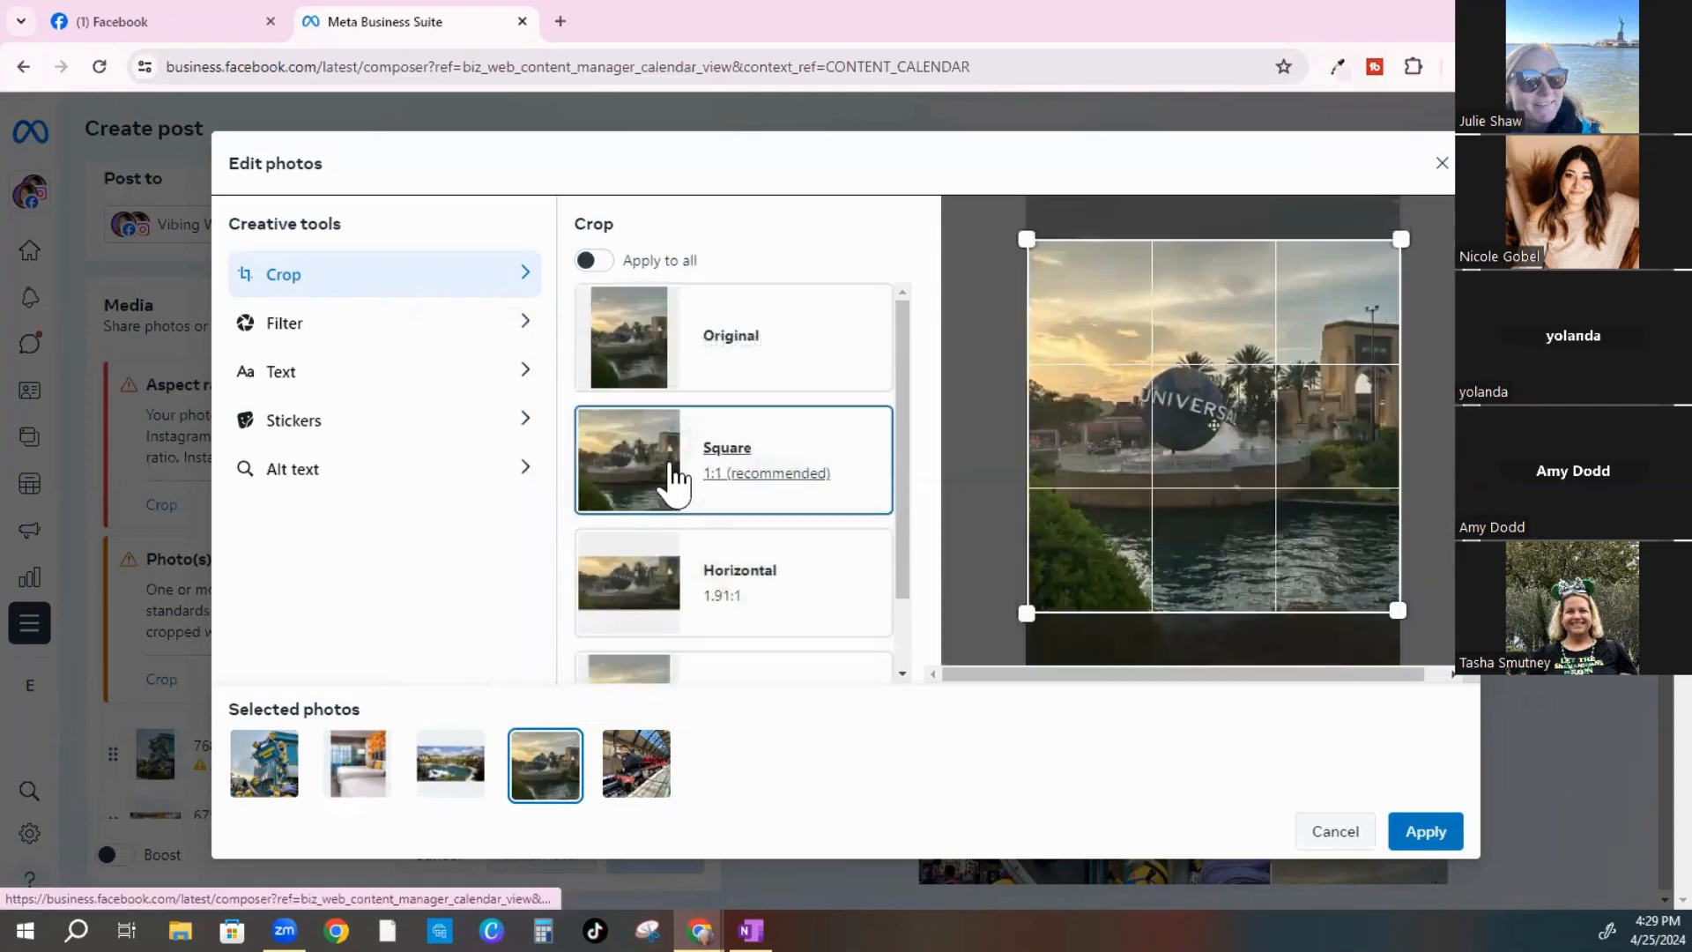
{"action": "left_click", "coordinate": [644, 775]}
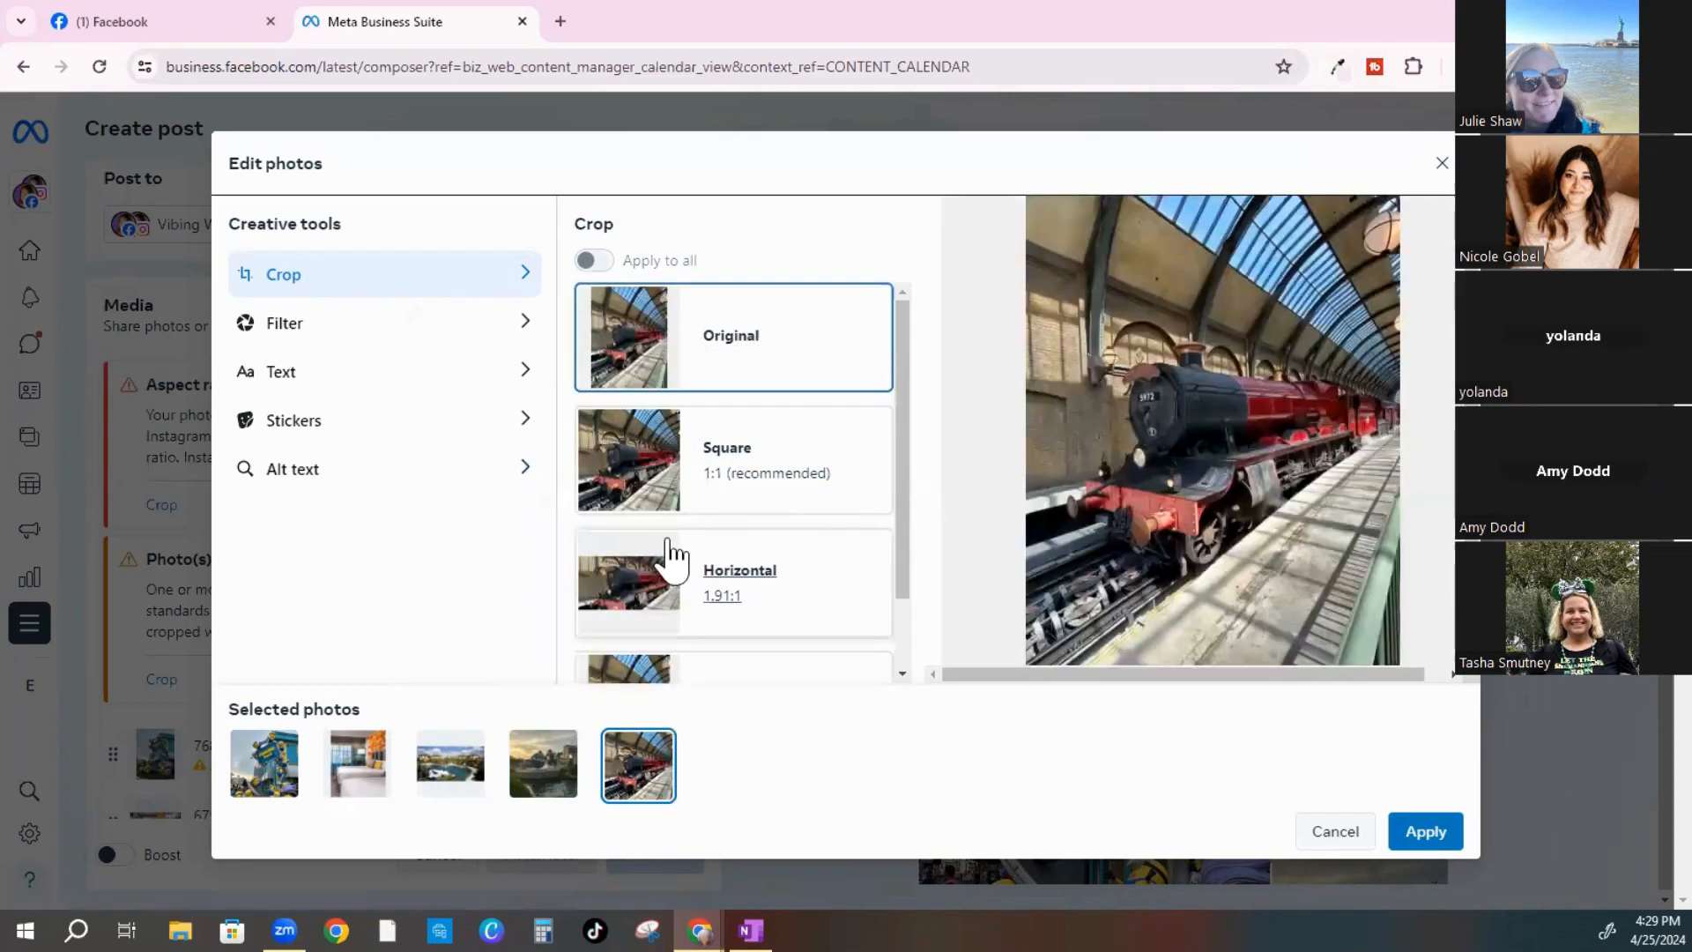
{"action": "left_click", "coordinate": [735, 497]}
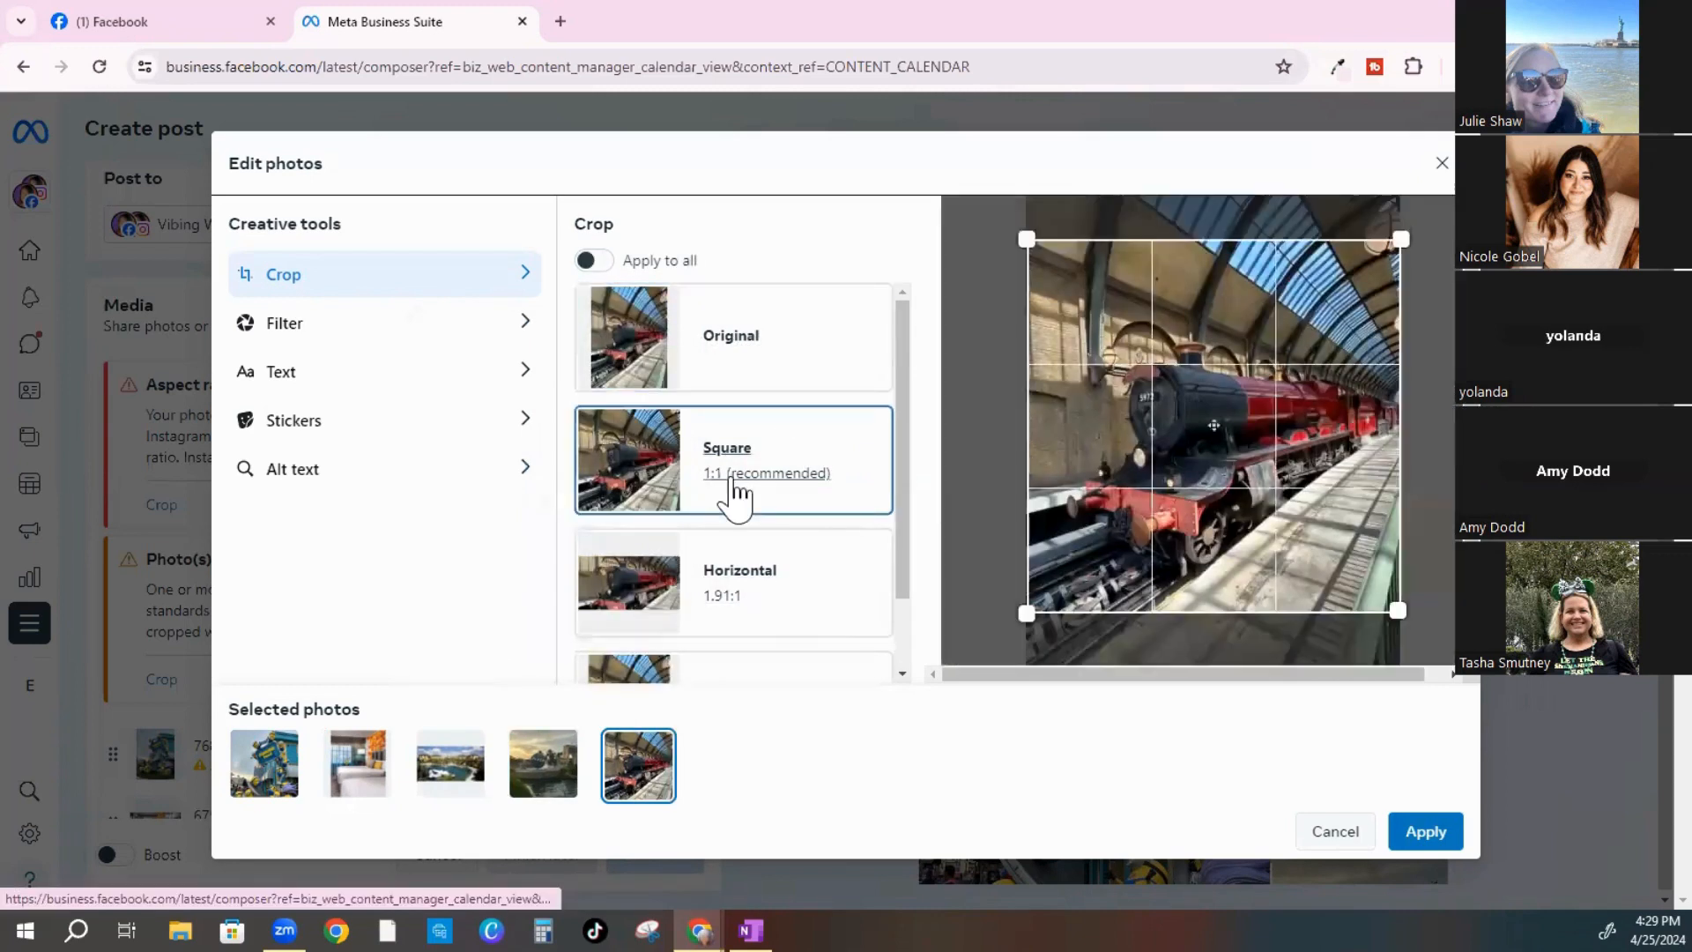
Apply the individual photo crops to the post
{"action": "left_click", "coordinate": [1425, 831]}
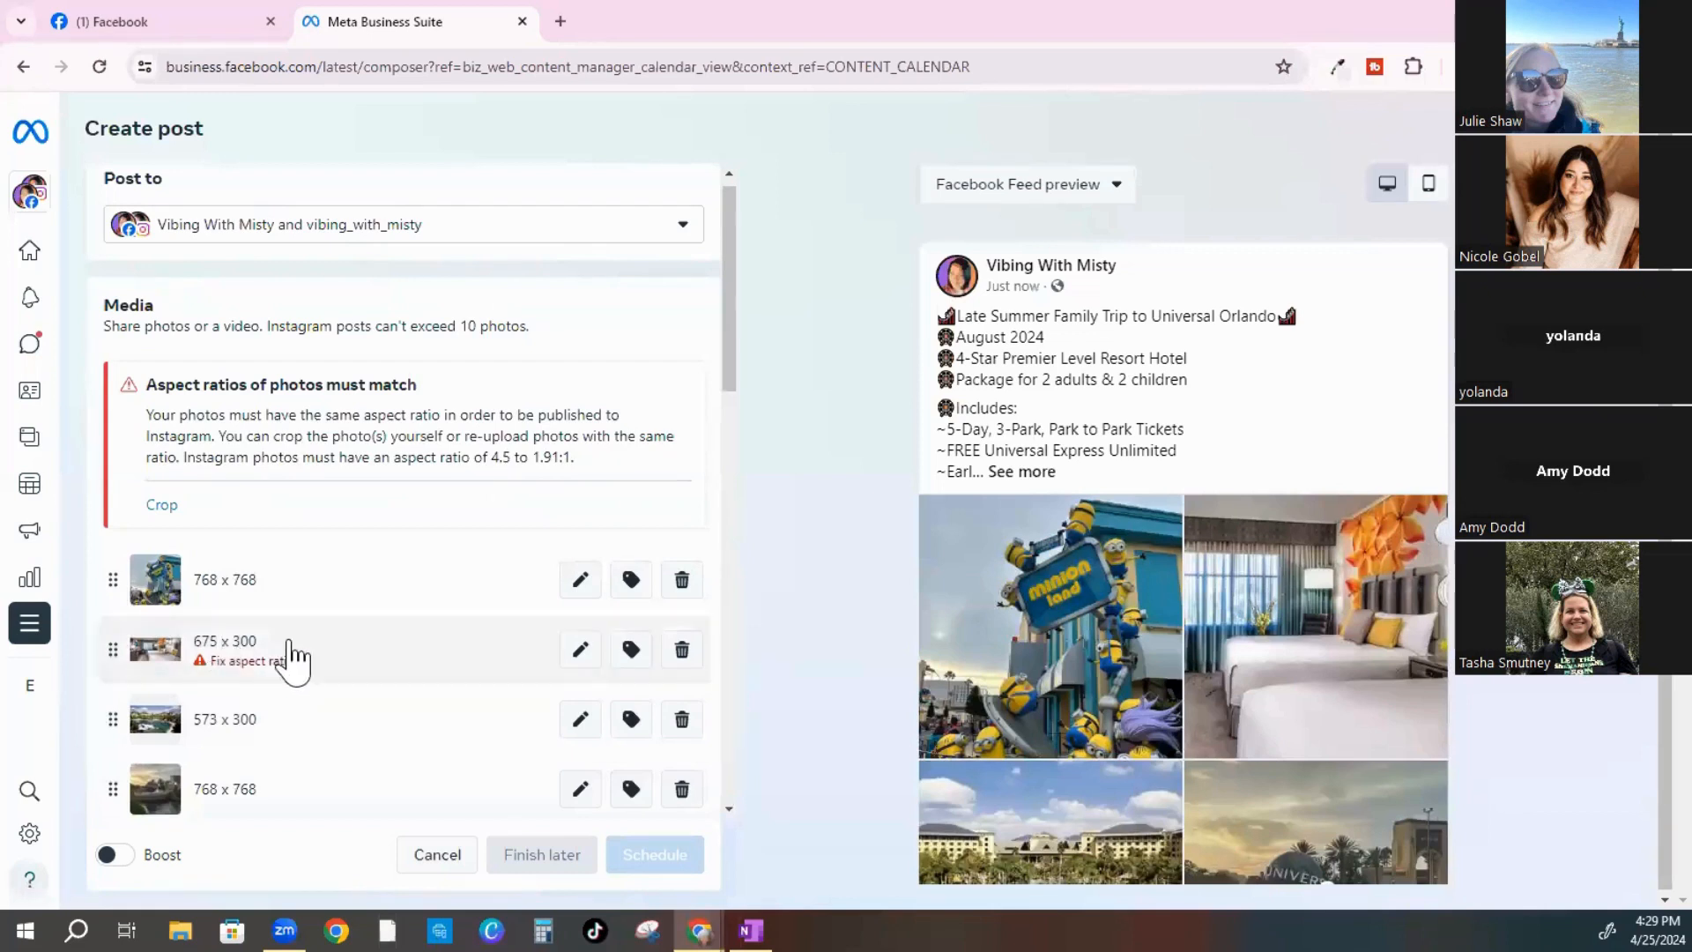
{"action": "scroll", "coordinate": [273, 653], "scroll_direction": "down", "scroll_amount": 2}
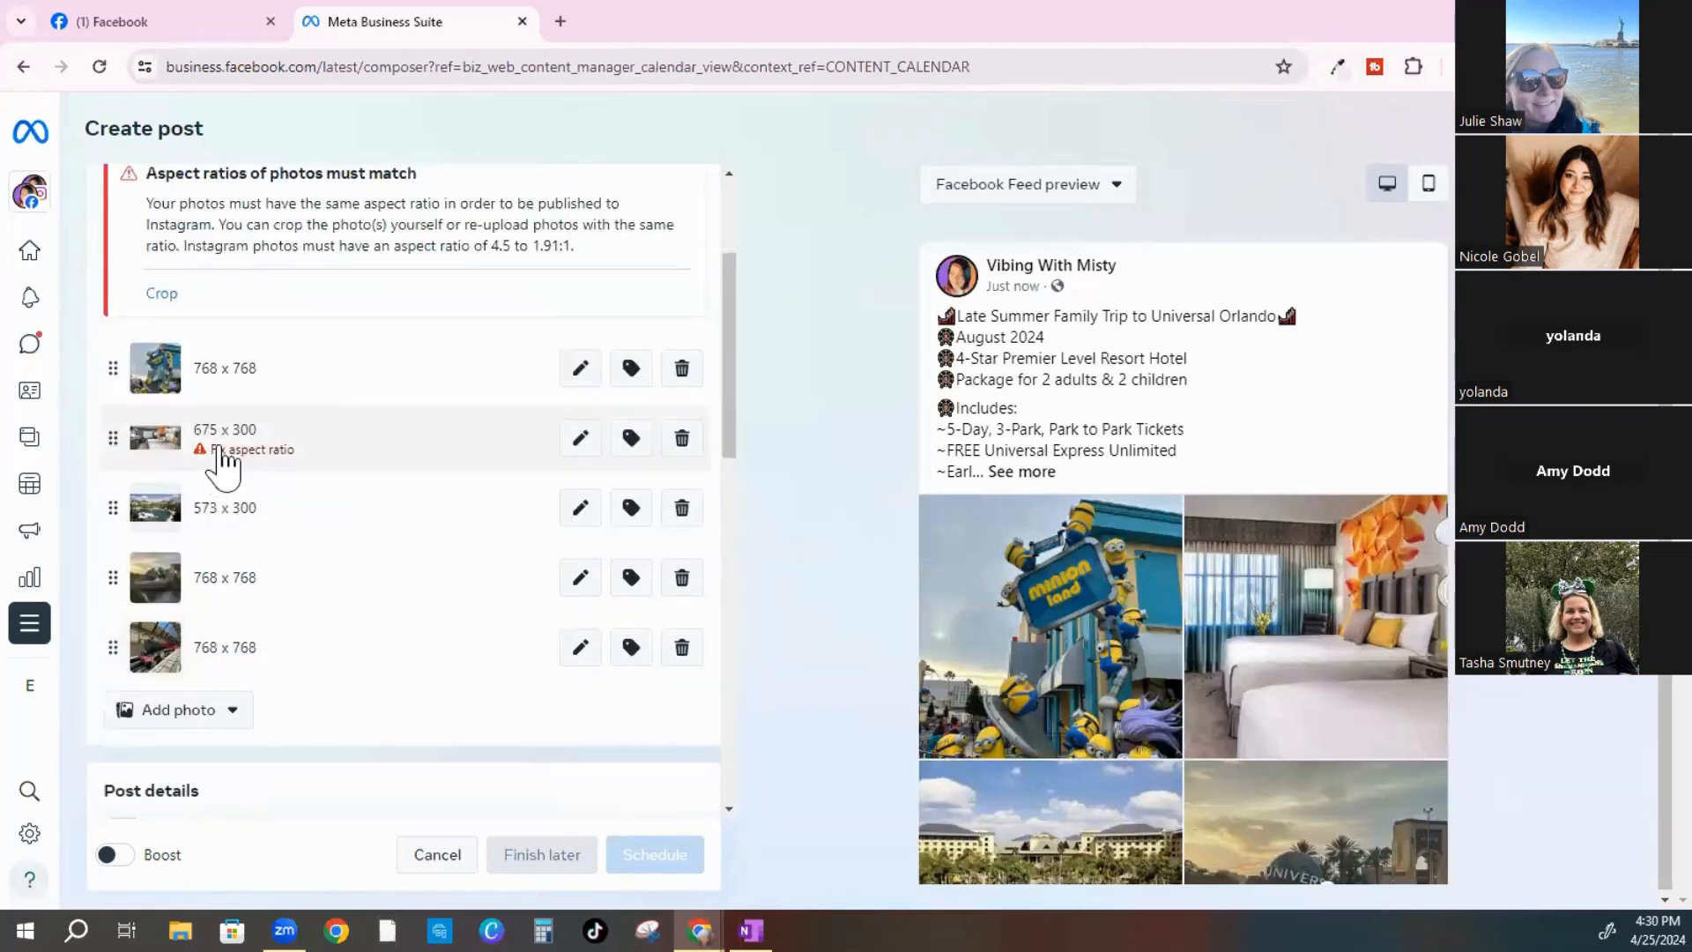
{"action": "left_click", "coordinate": [582, 441]}
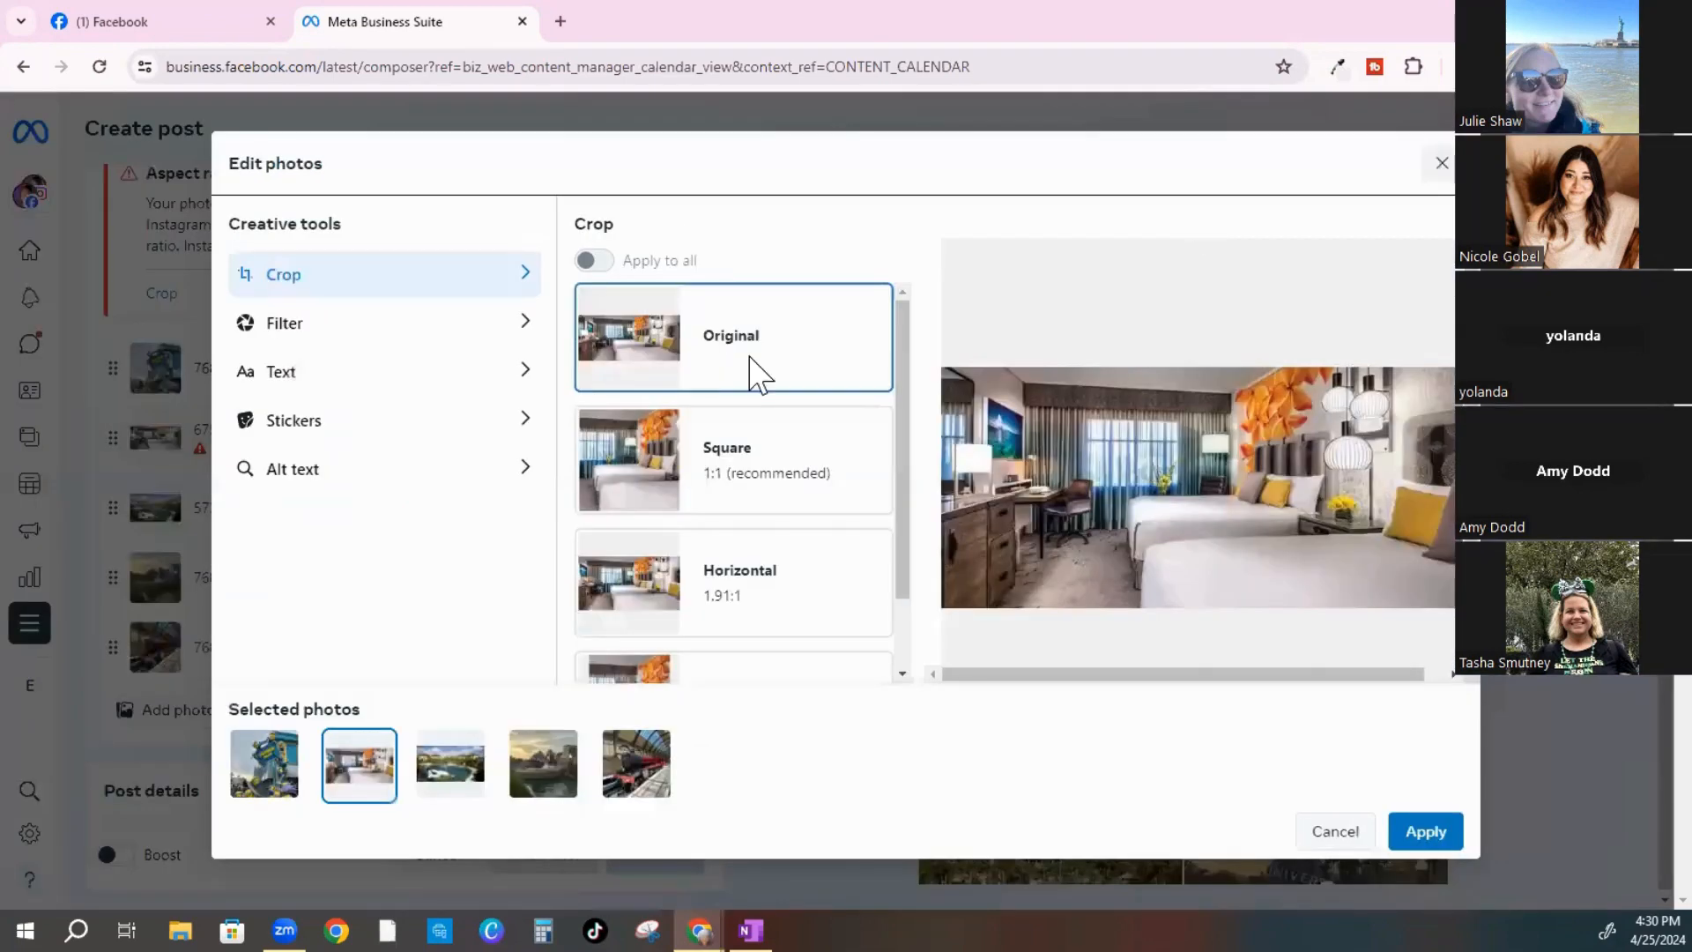
{"action": "left_click", "coordinate": [31, 501]}
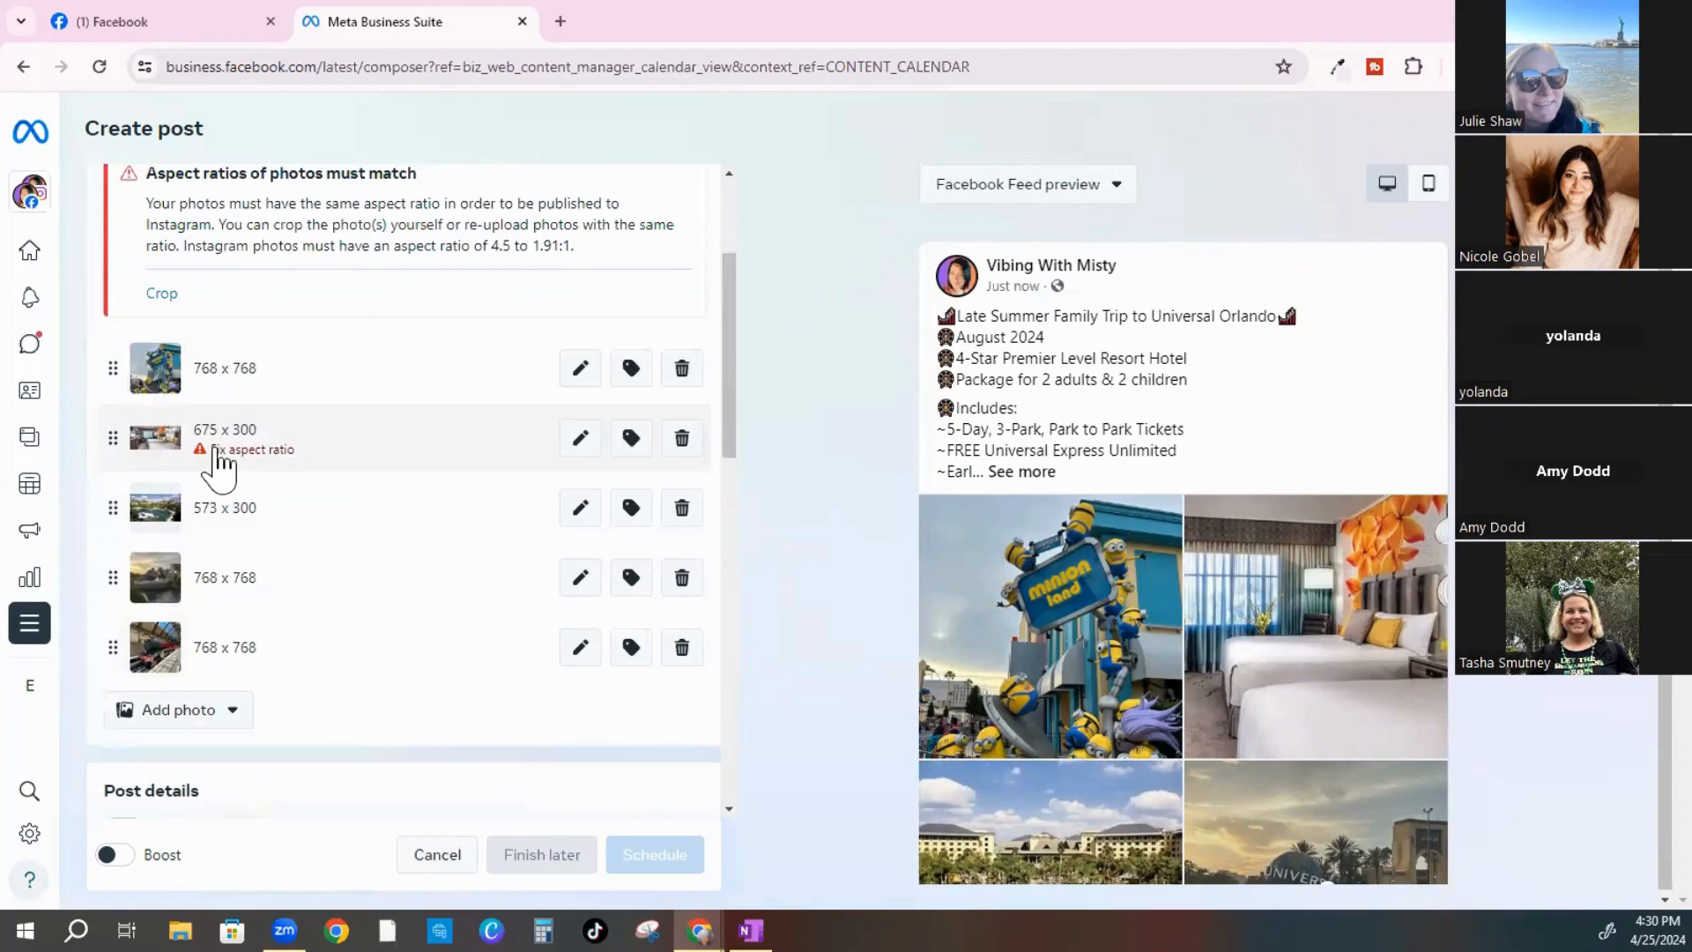
Recrop the hotel room photo to Horizontal 1.91:1 so it becomes 573 x 300
{"action": "left_click", "coordinate": [582, 439]}
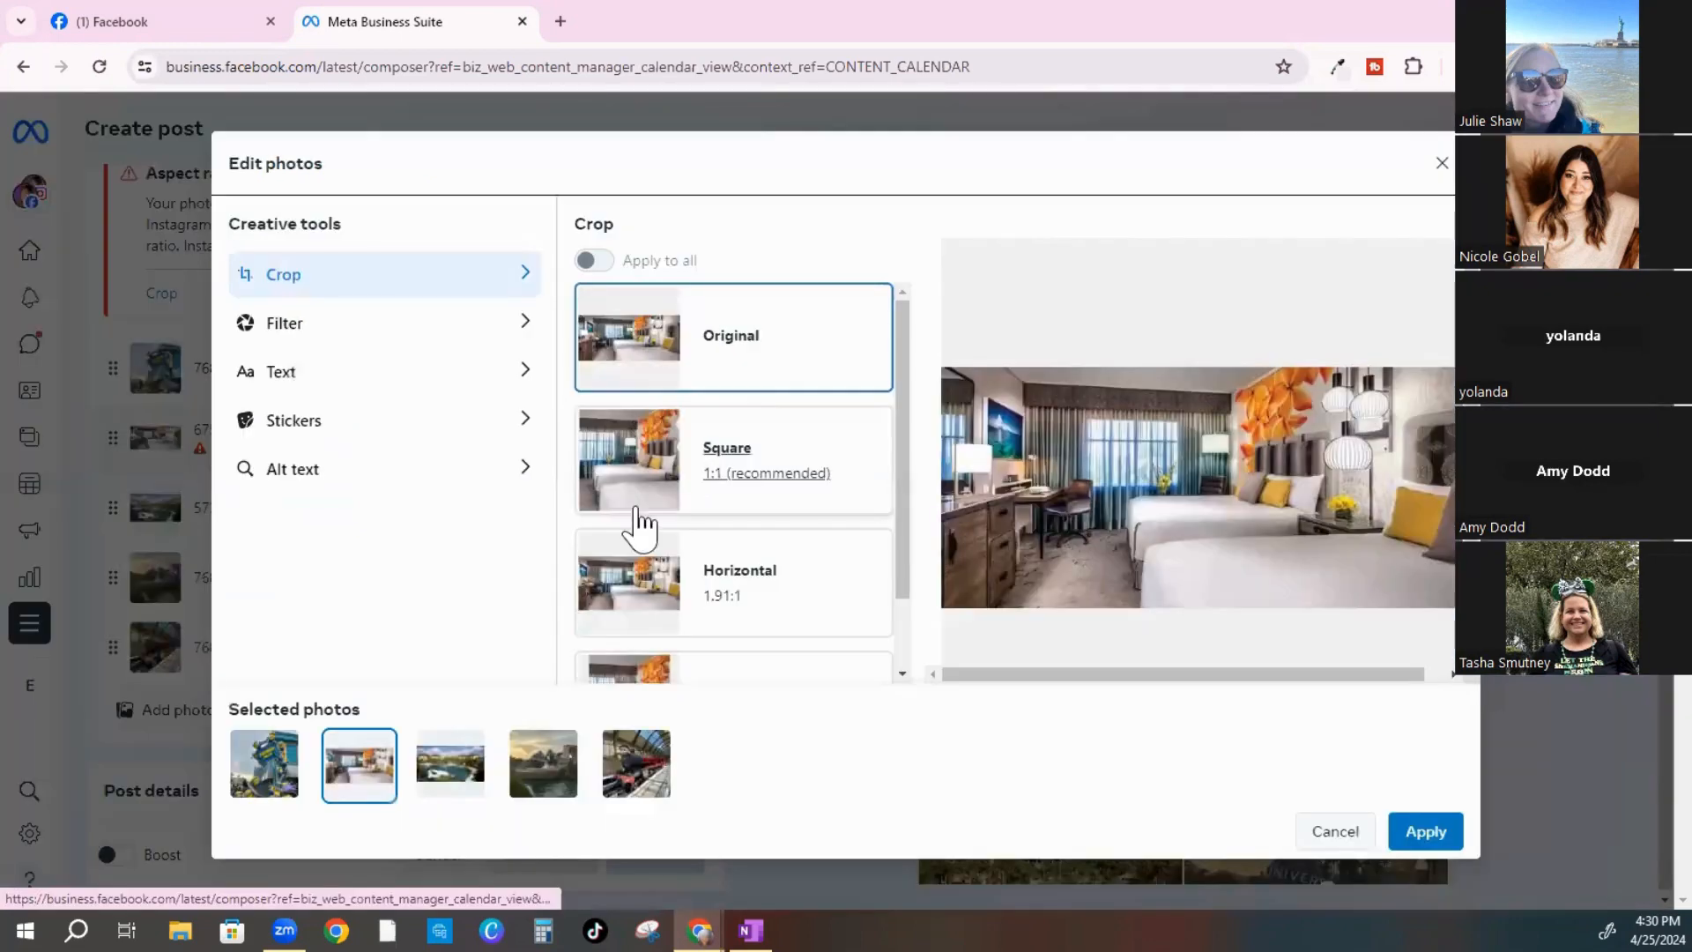
{"action": "left_click", "coordinate": [607, 608]}
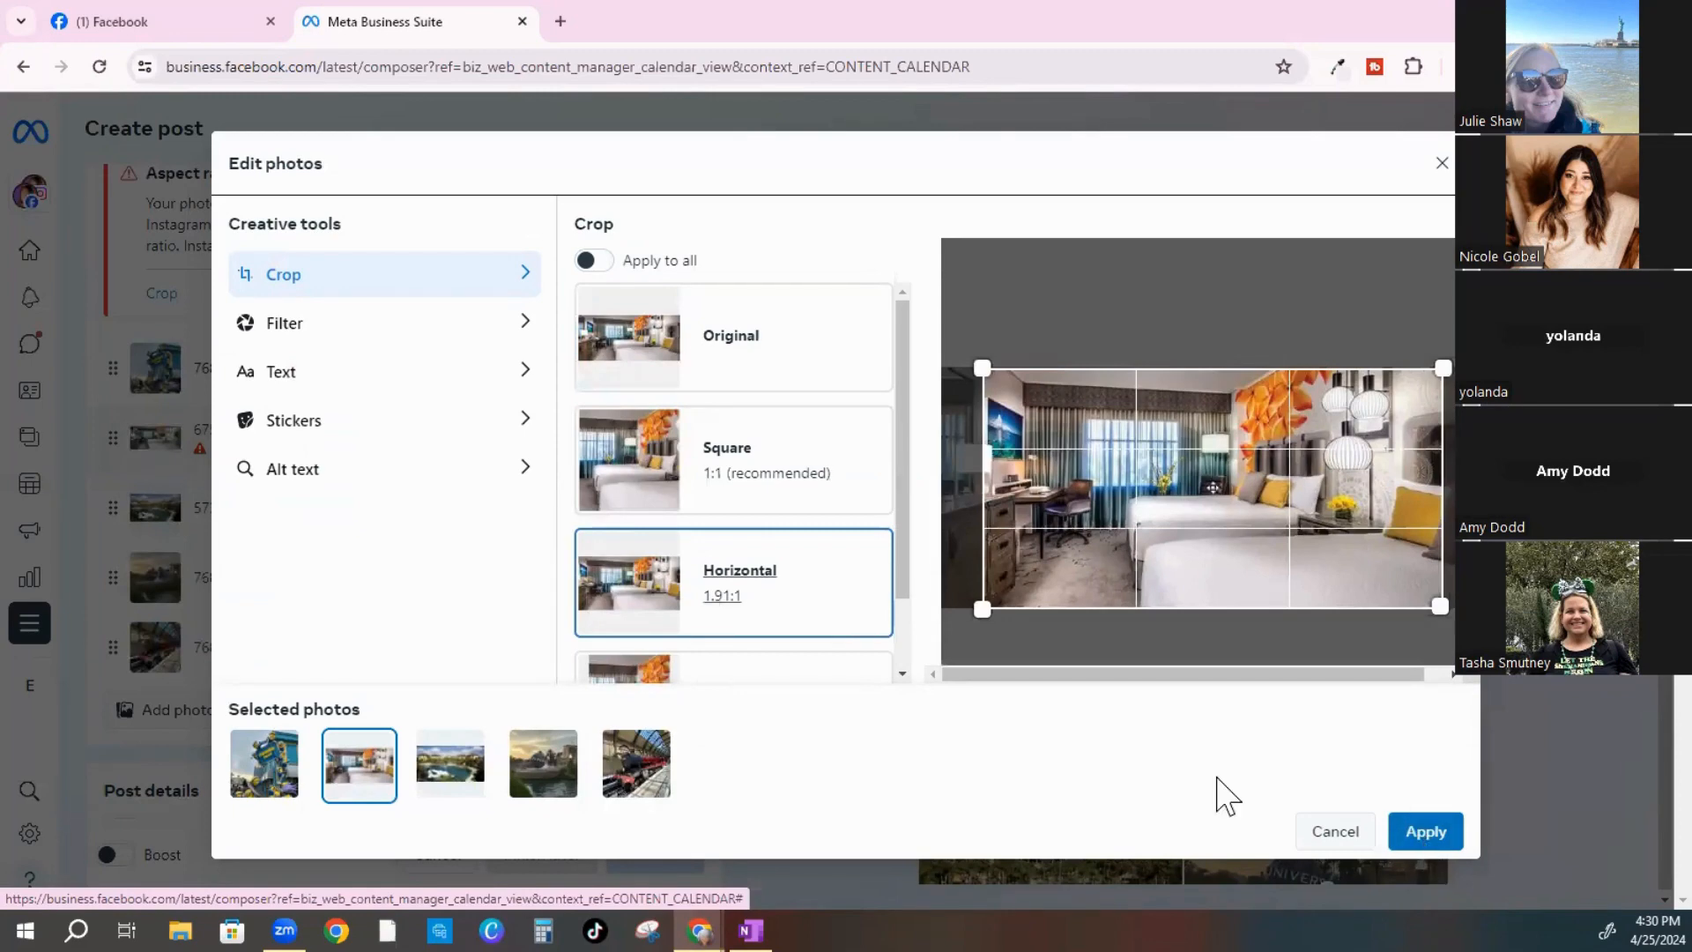
{"action": "left_click", "coordinate": [1425, 833]}
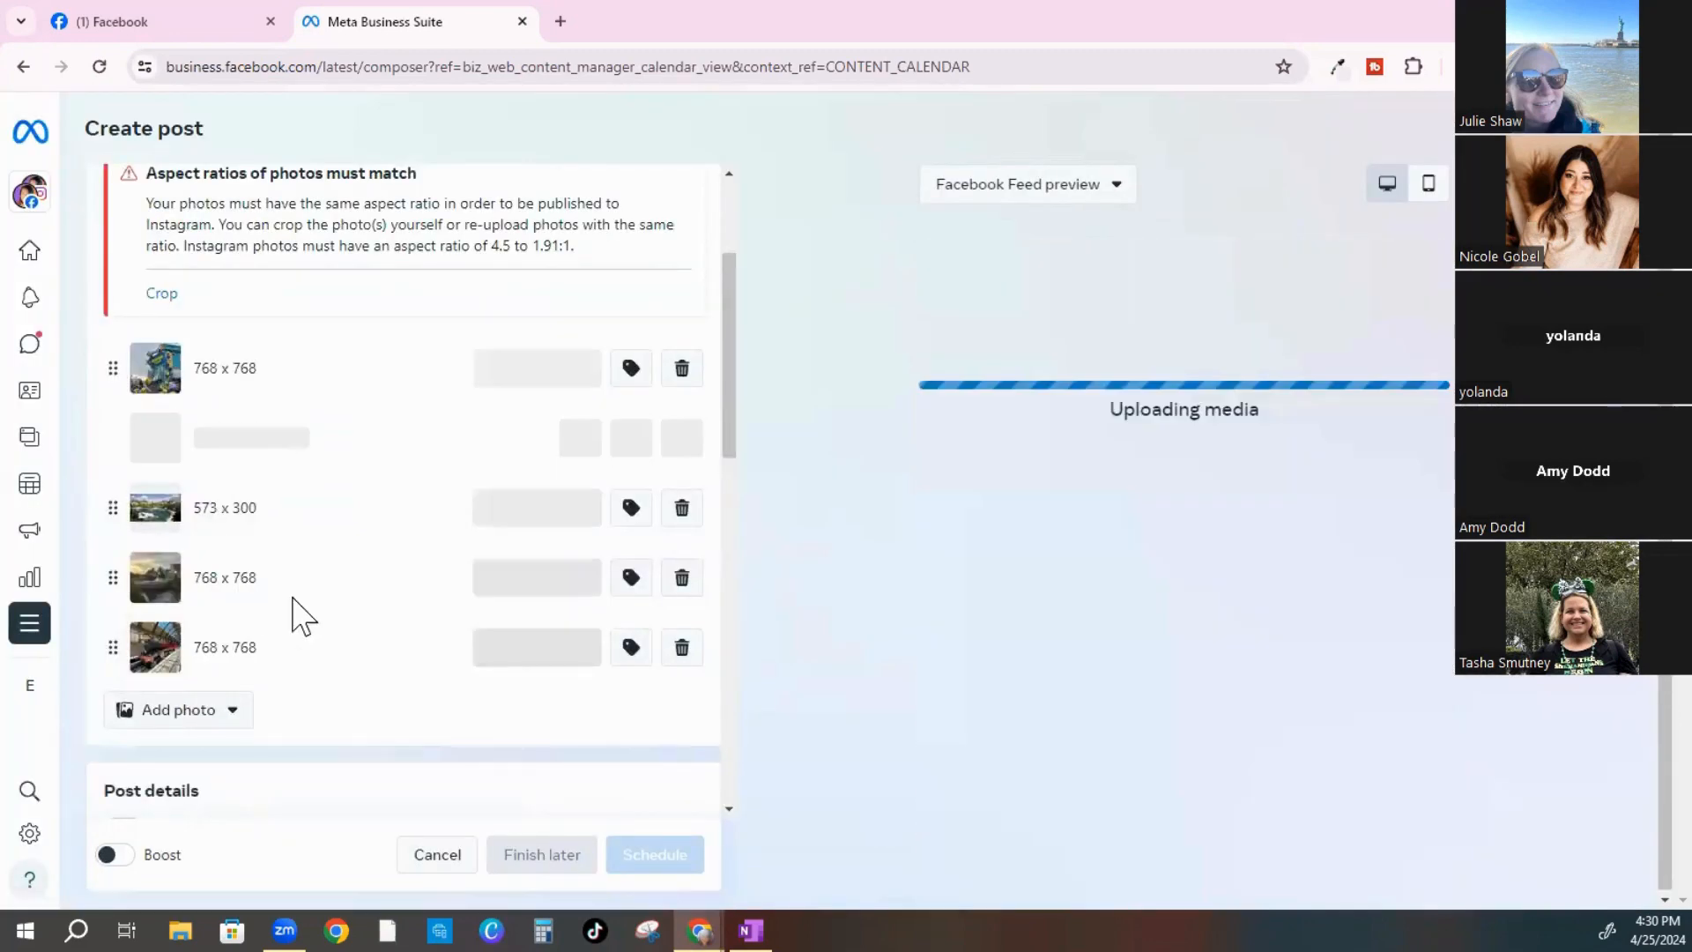
{"action": "scroll", "coordinate": [302, 611], "scroll_direction": "down", "scroll_amount": 2}
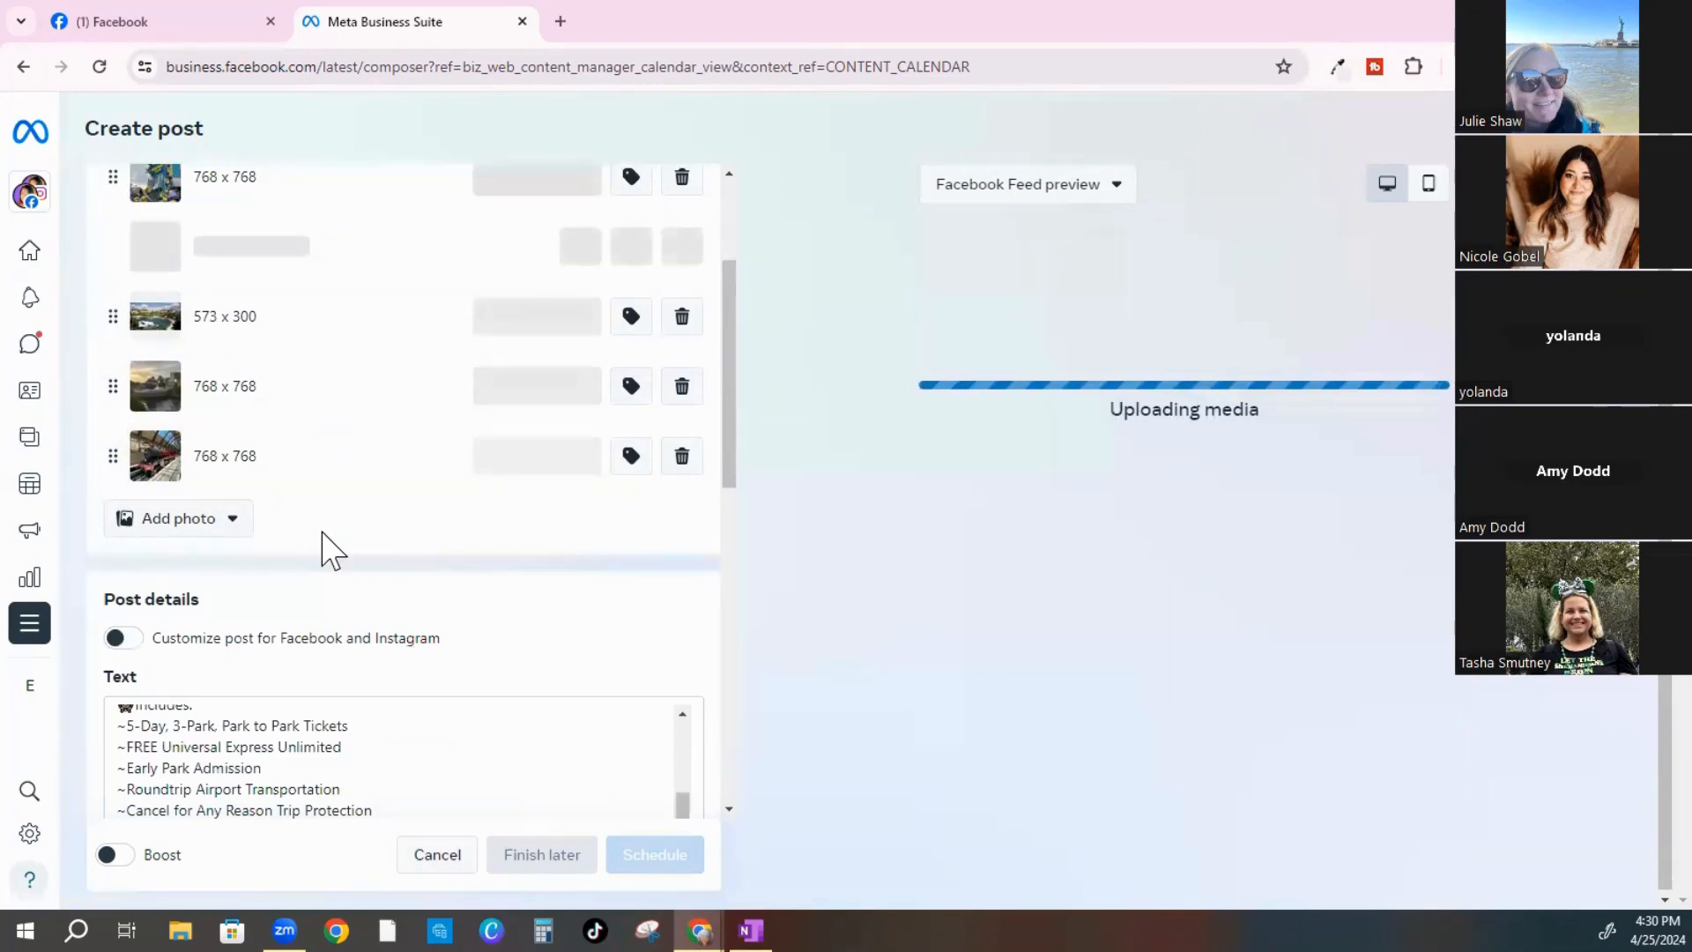
{"action": "scroll", "coordinate": [328, 553], "scroll_direction": "up", "scroll_amount": 1}
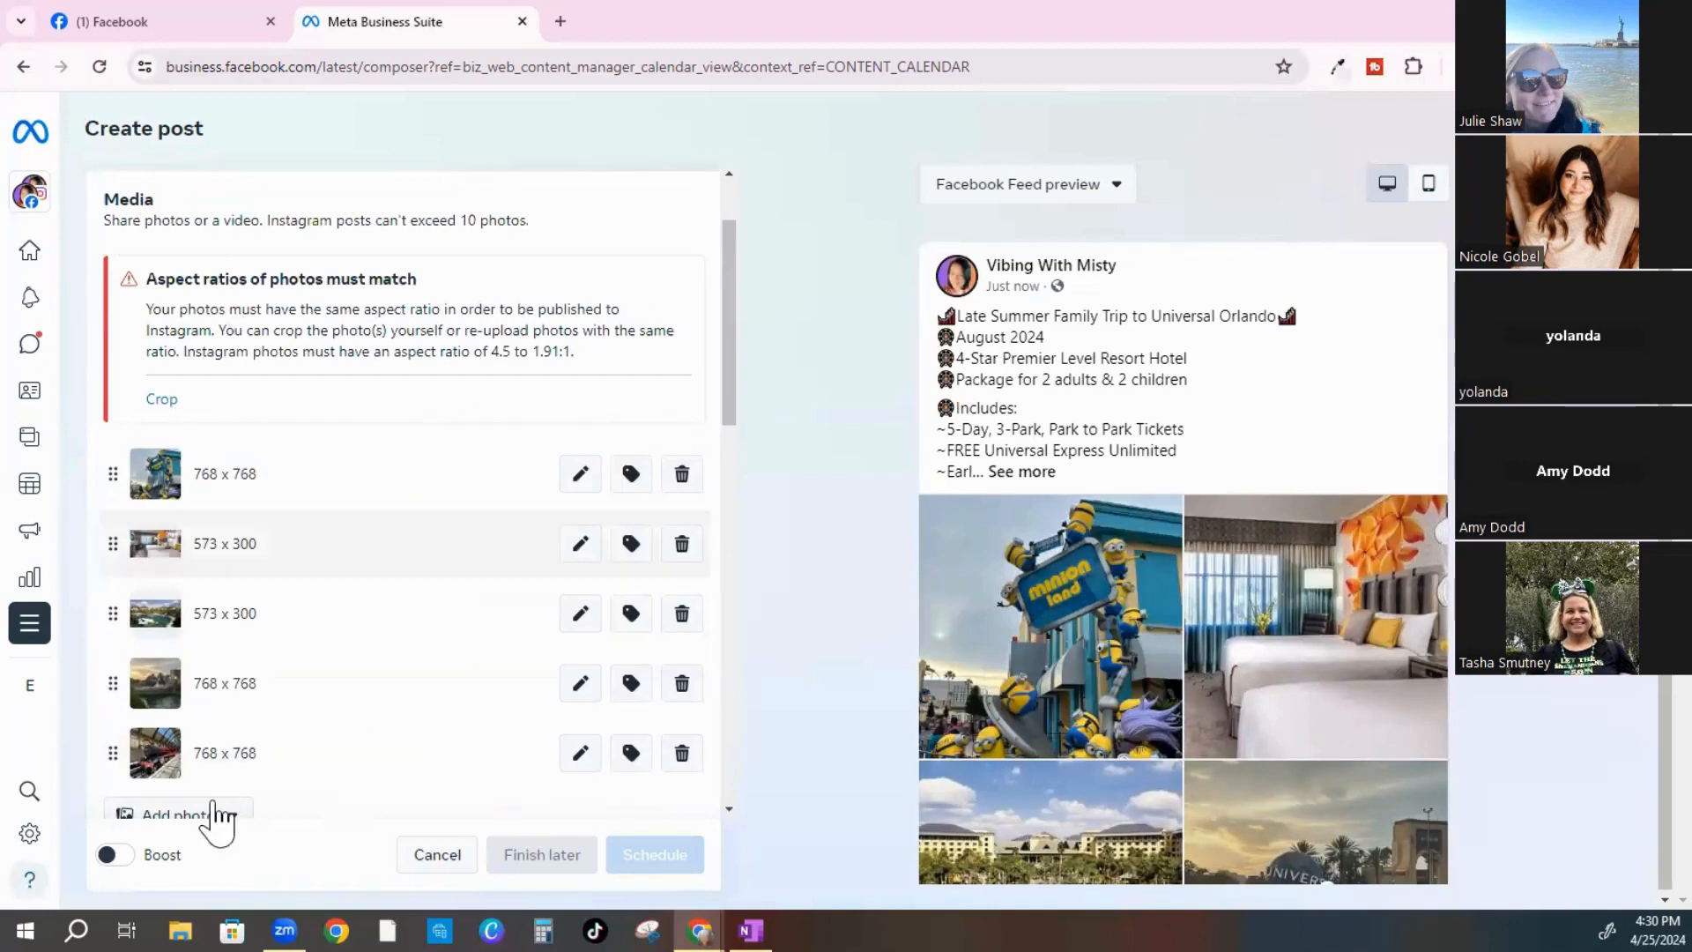
{"action": "scroll", "coordinate": [235, 585], "scroll_direction": "up", "scroll_amount": 1}
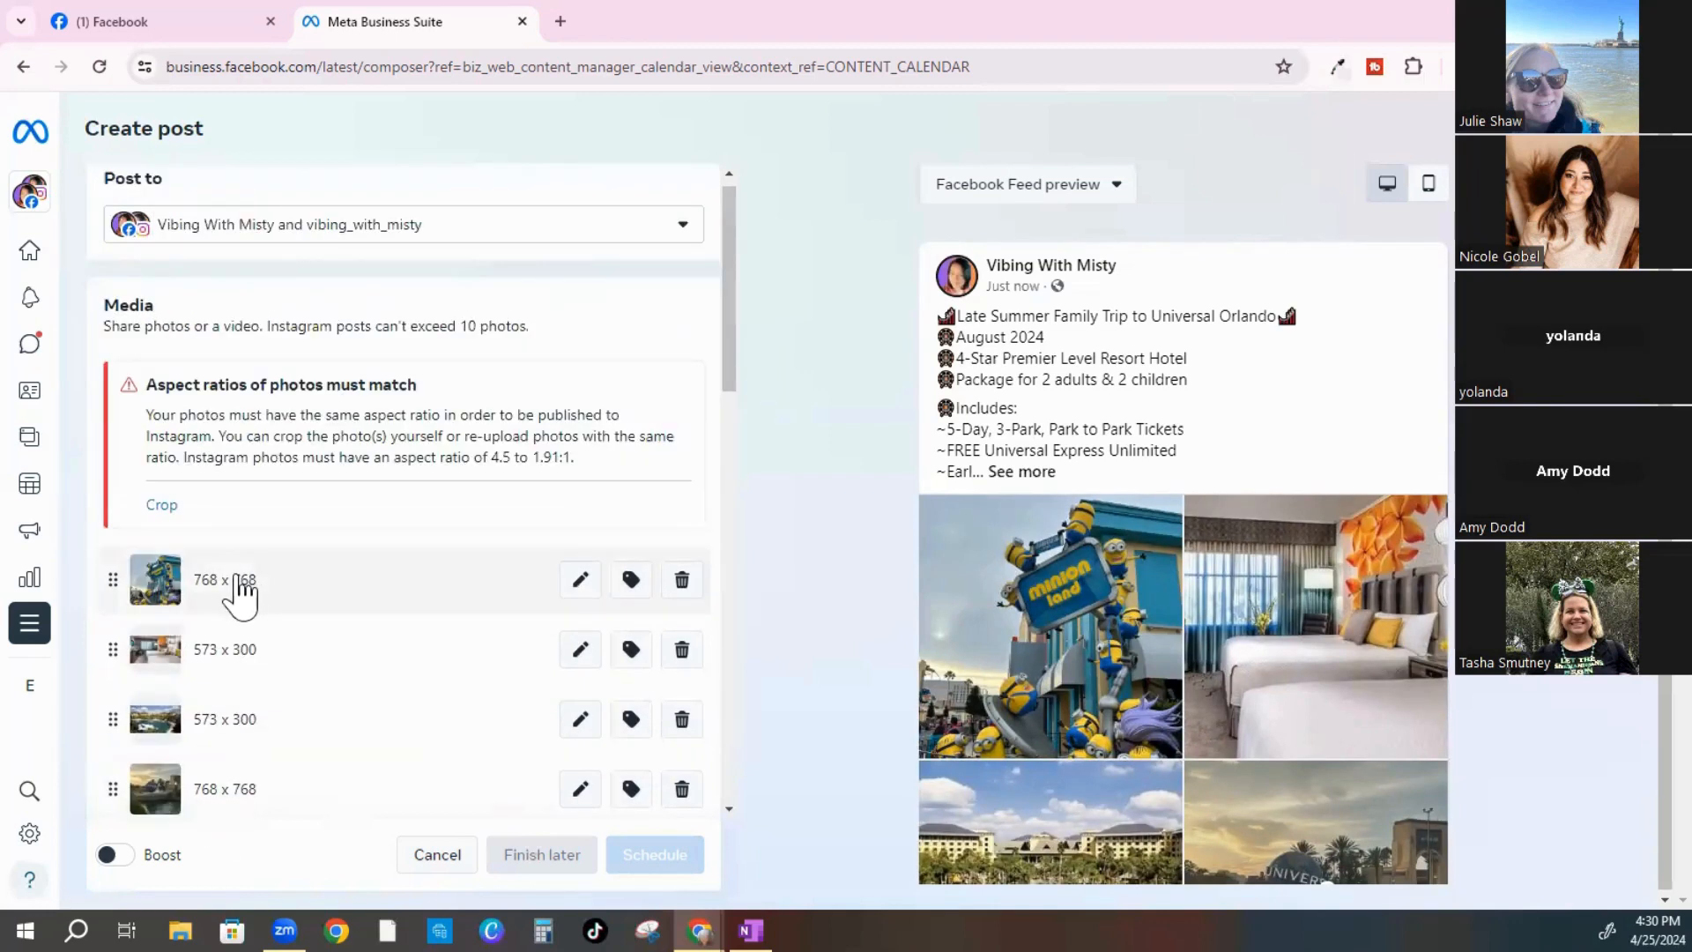
{"action": "scroll", "coordinate": [235, 591], "scroll_direction": "down", "scroll_amount": 1}
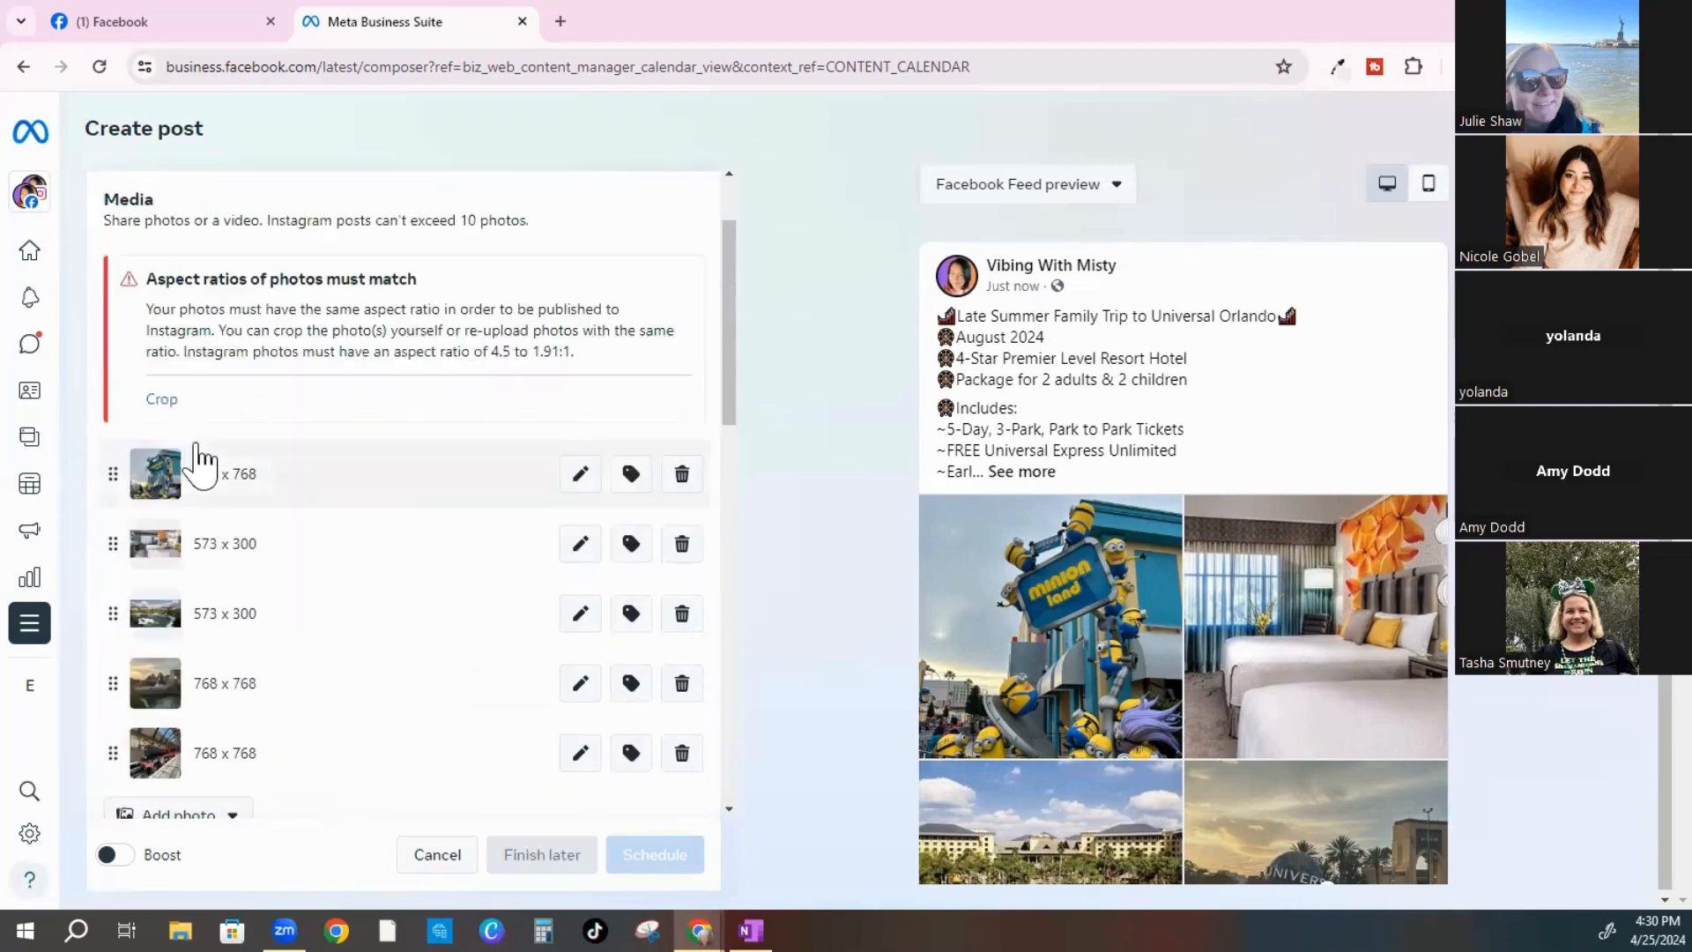
Apply Horizontal 1.91:1 to all five photos, framing Minion Land at the top, check each photo, then apply
{"action": "left_click", "coordinate": [161, 401]}
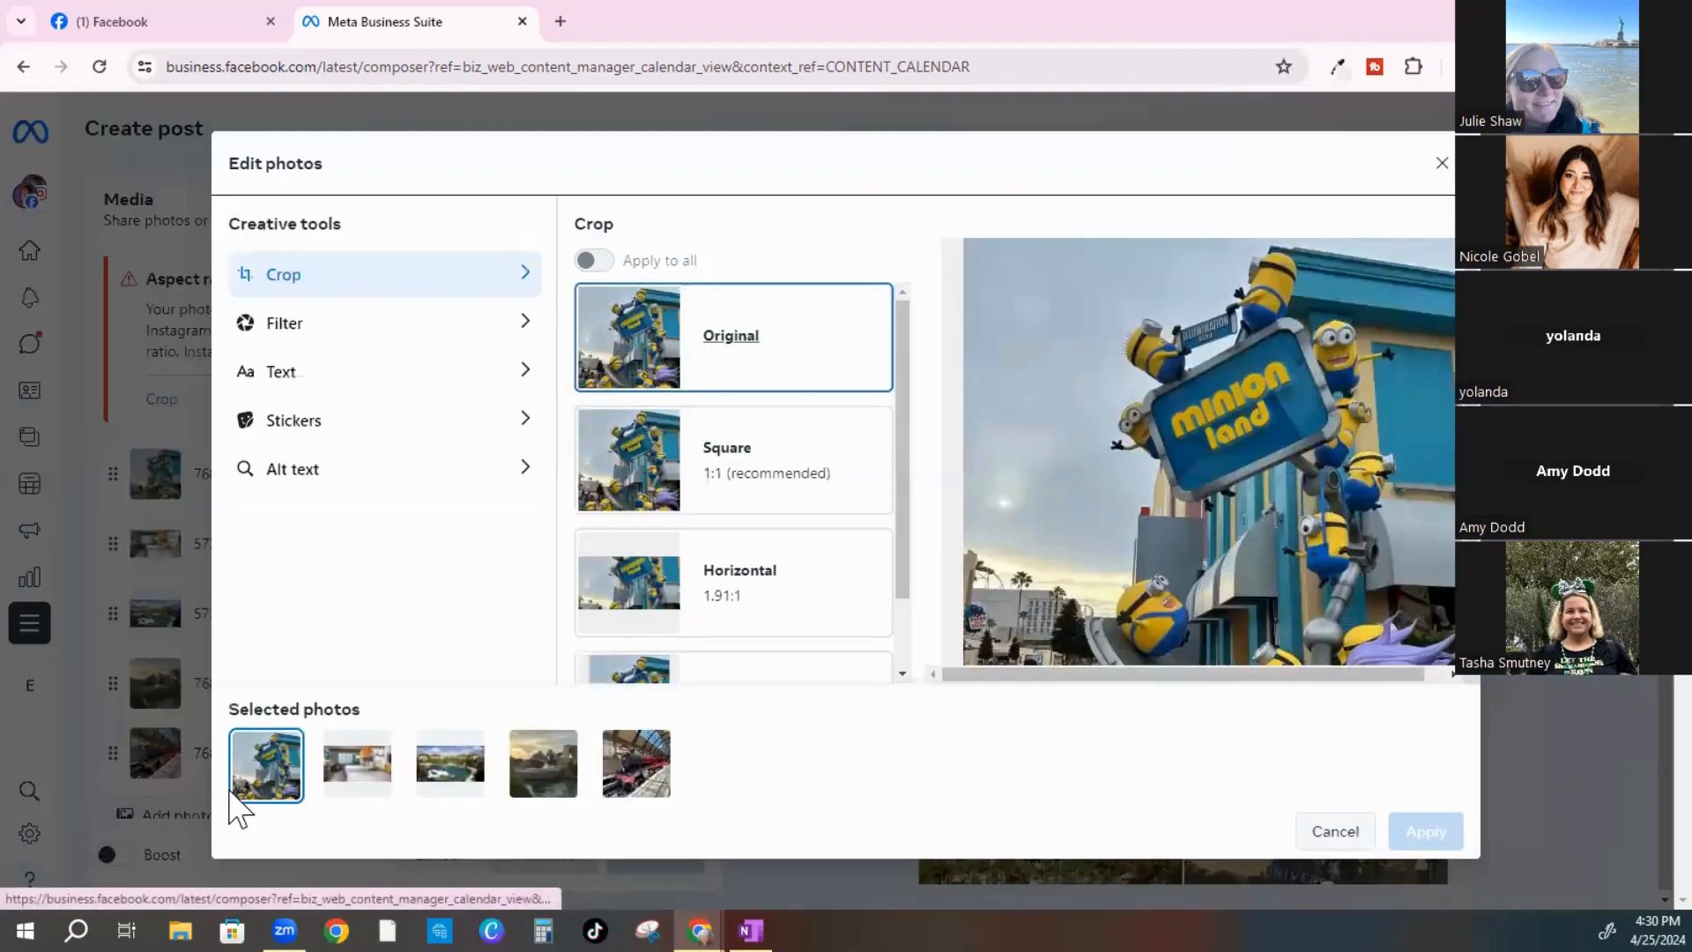
{"action": "left_click", "coordinate": [650, 593]}
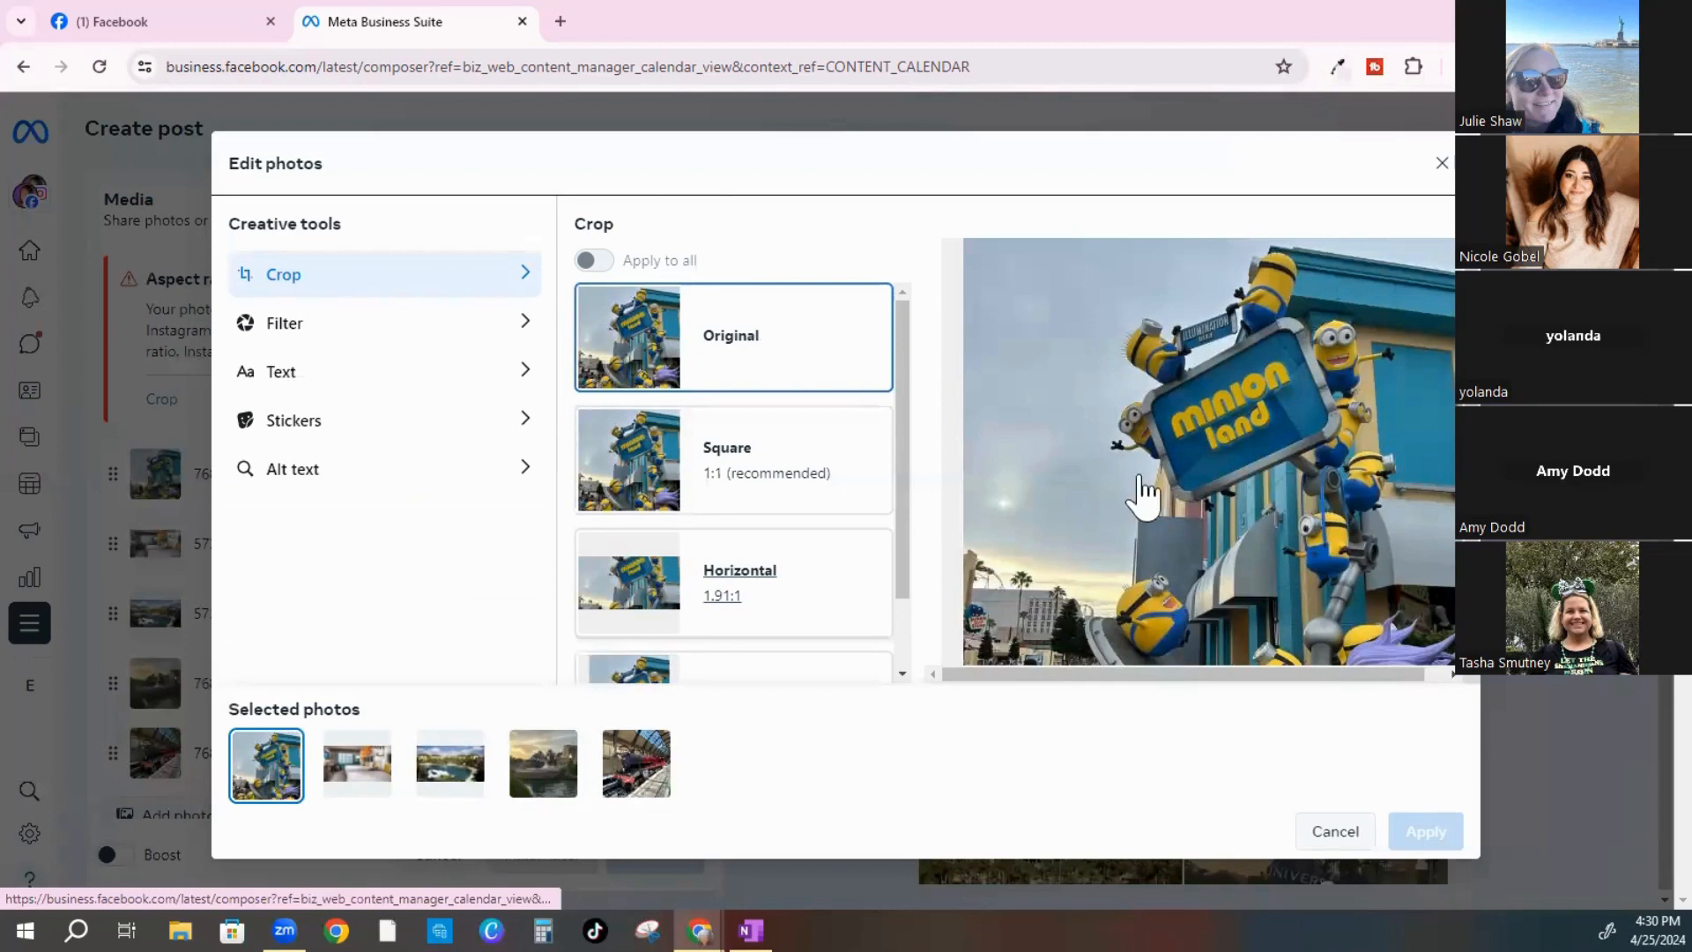
{"action": "left_click_drag", "start_coordinate": [1241, 388], "coordinate": [1250, 360]}
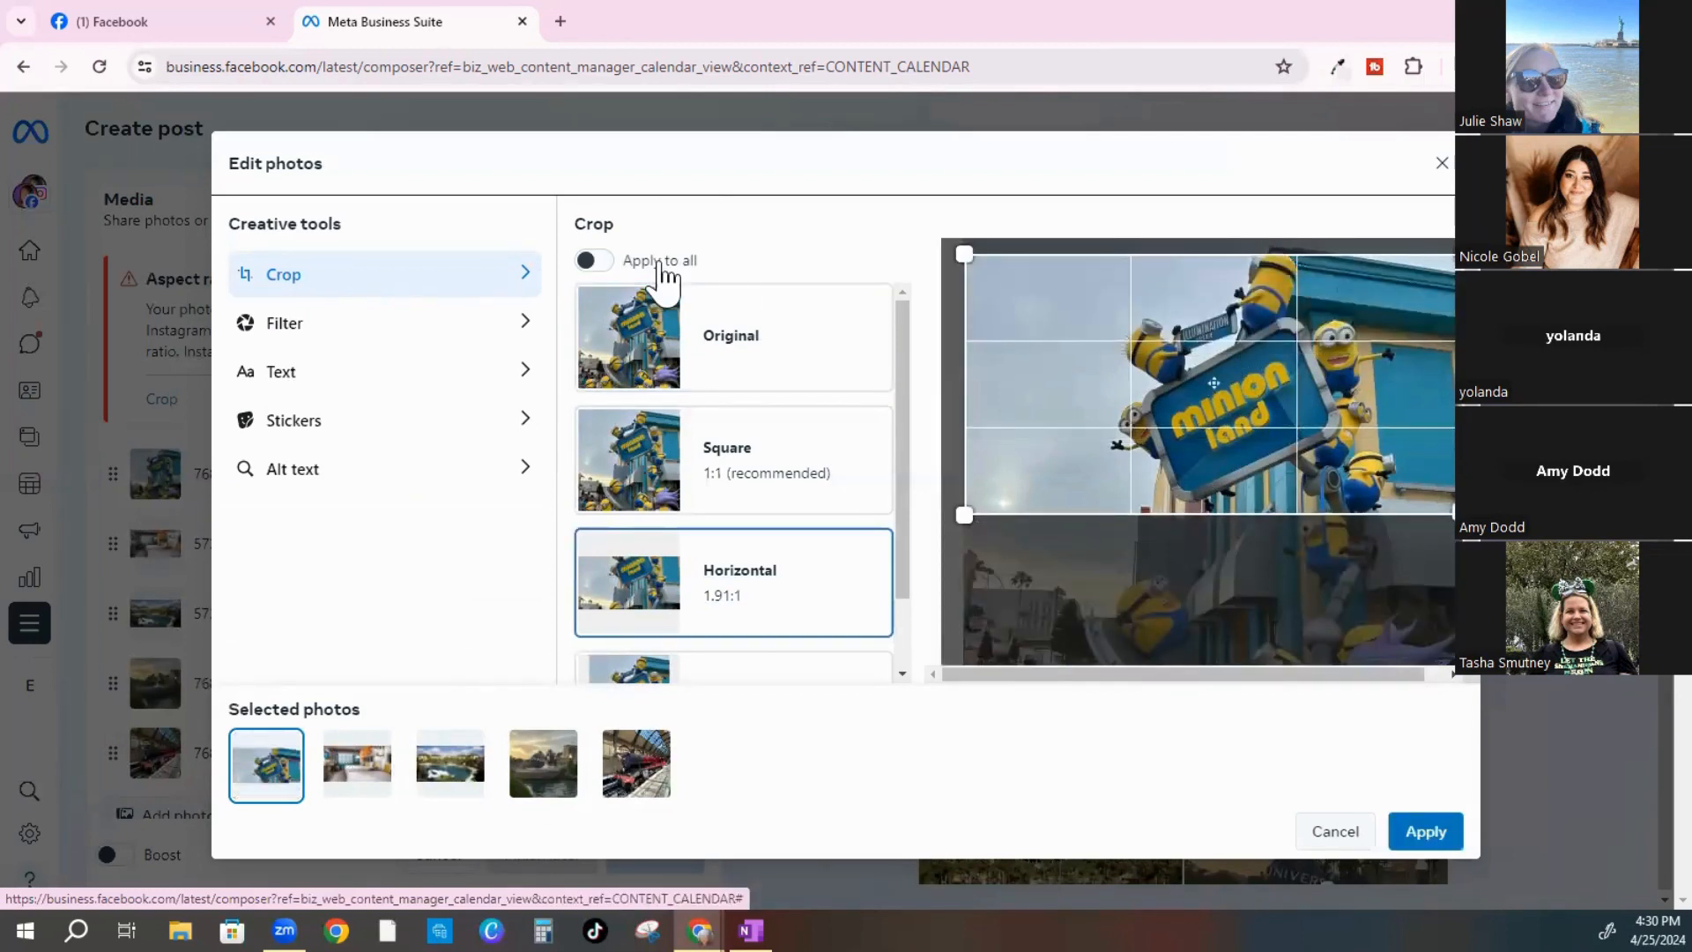
{"action": "left_click", "coordinate": [607, 269]}
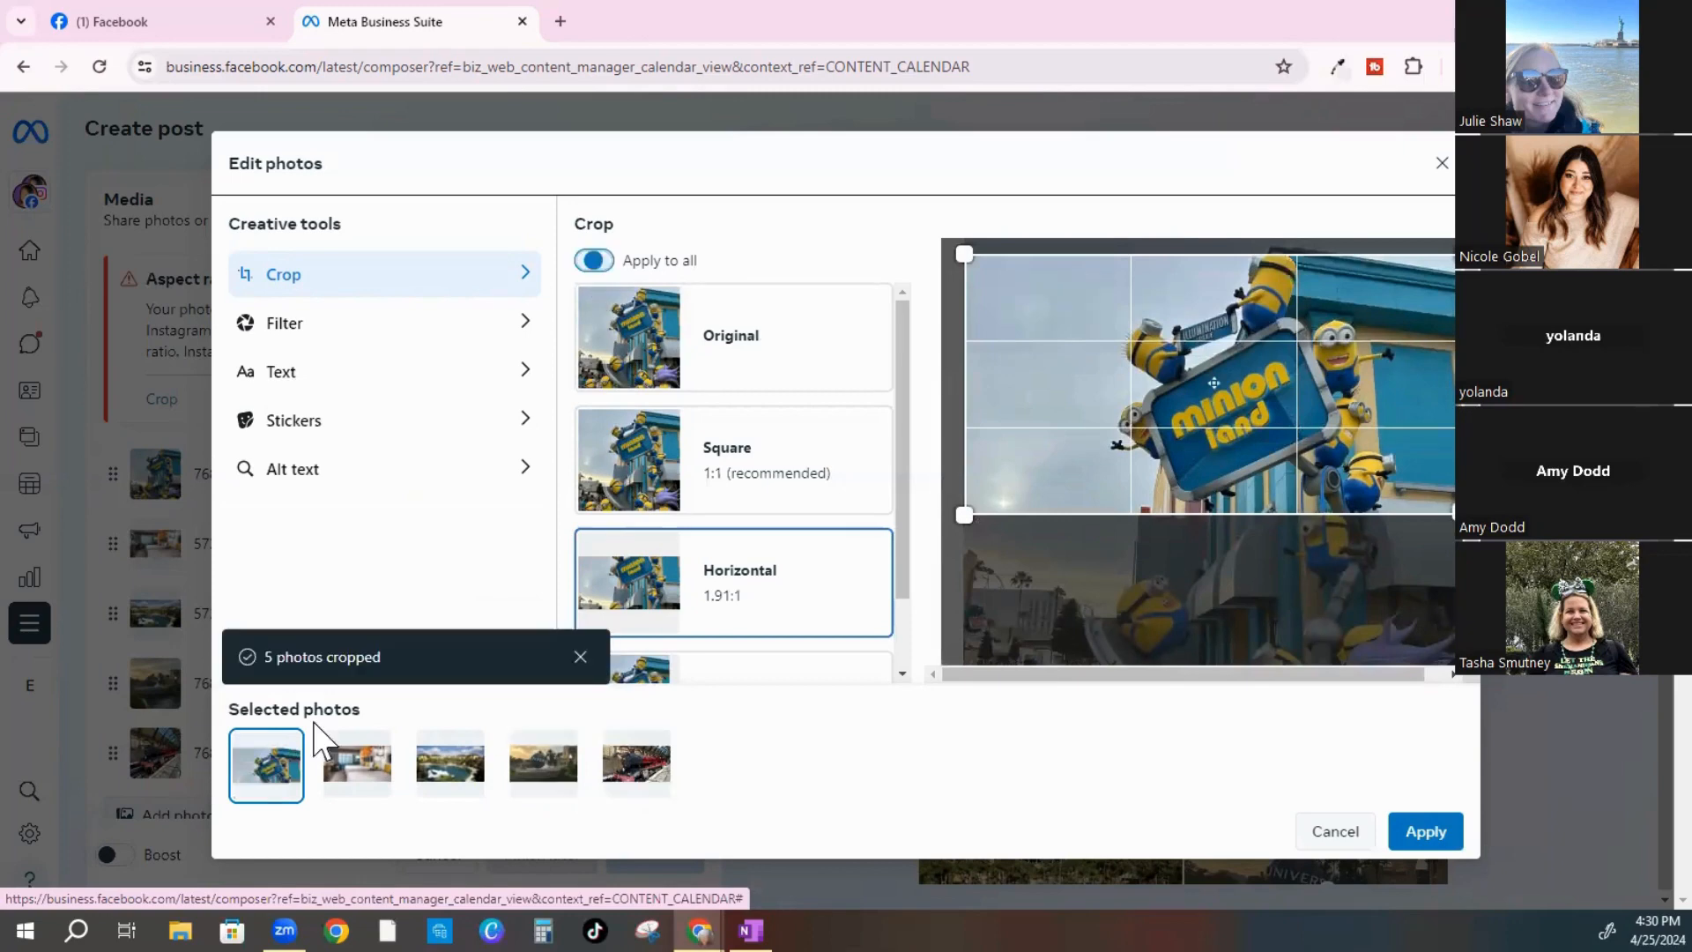
{"action": "left_click", "coordinate": [344, 774]}
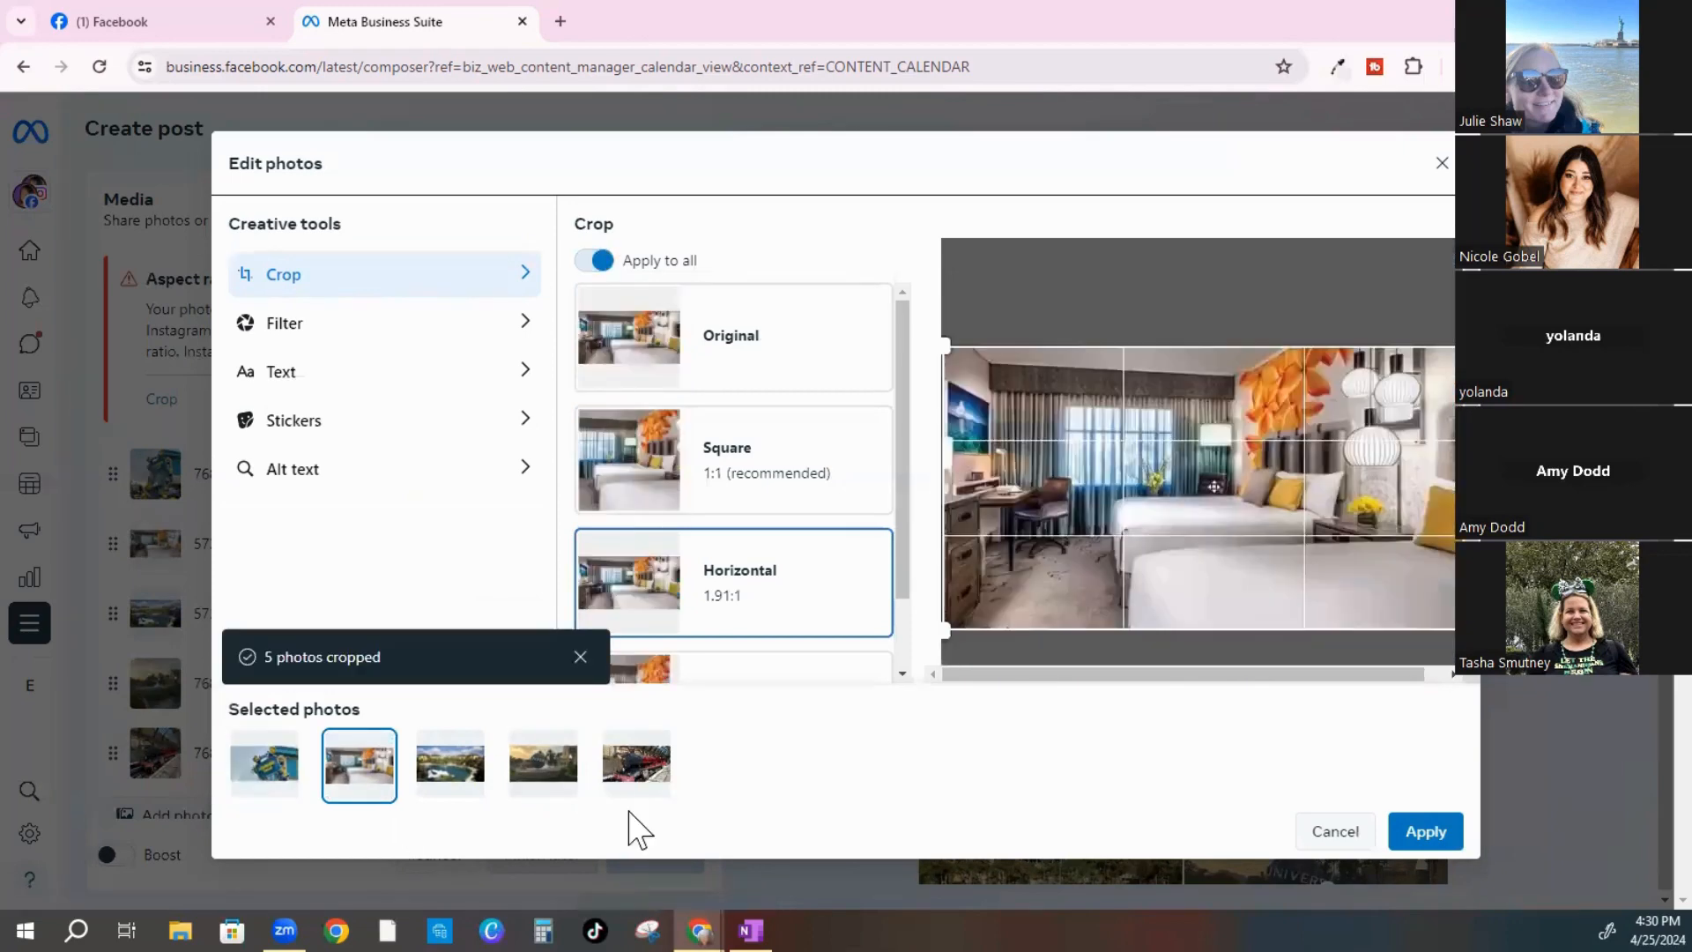
{"action": "left_click", "coordinate": [476, 782]}
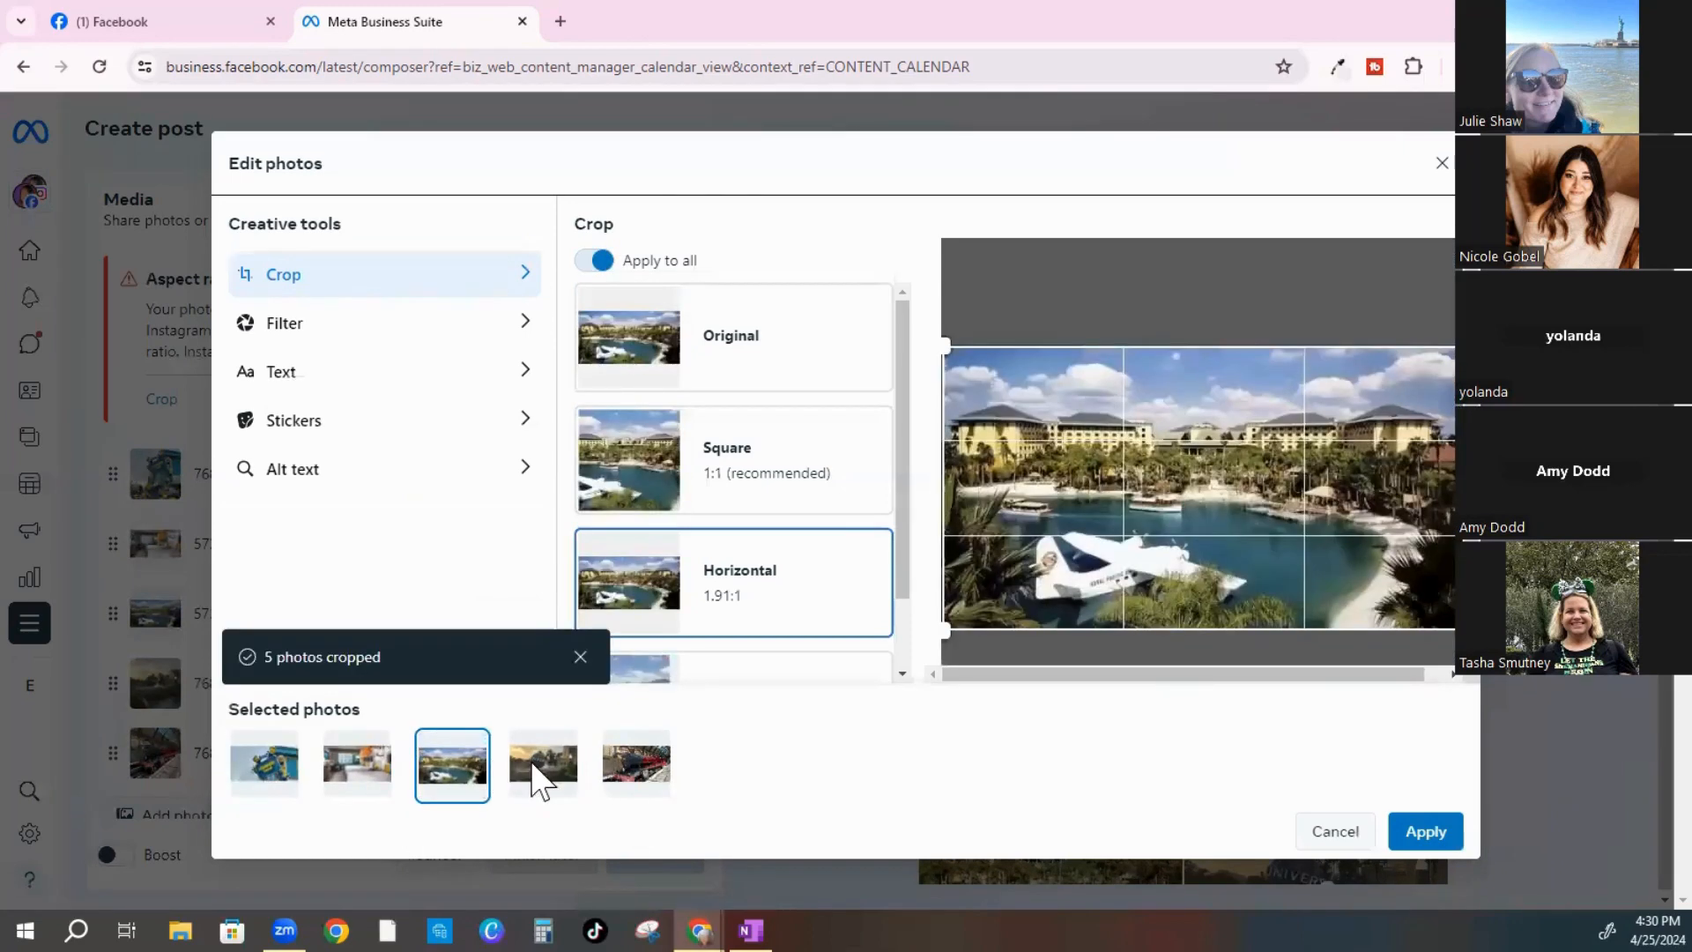
{"action": "left_click", "coordinate": [559, 784]}
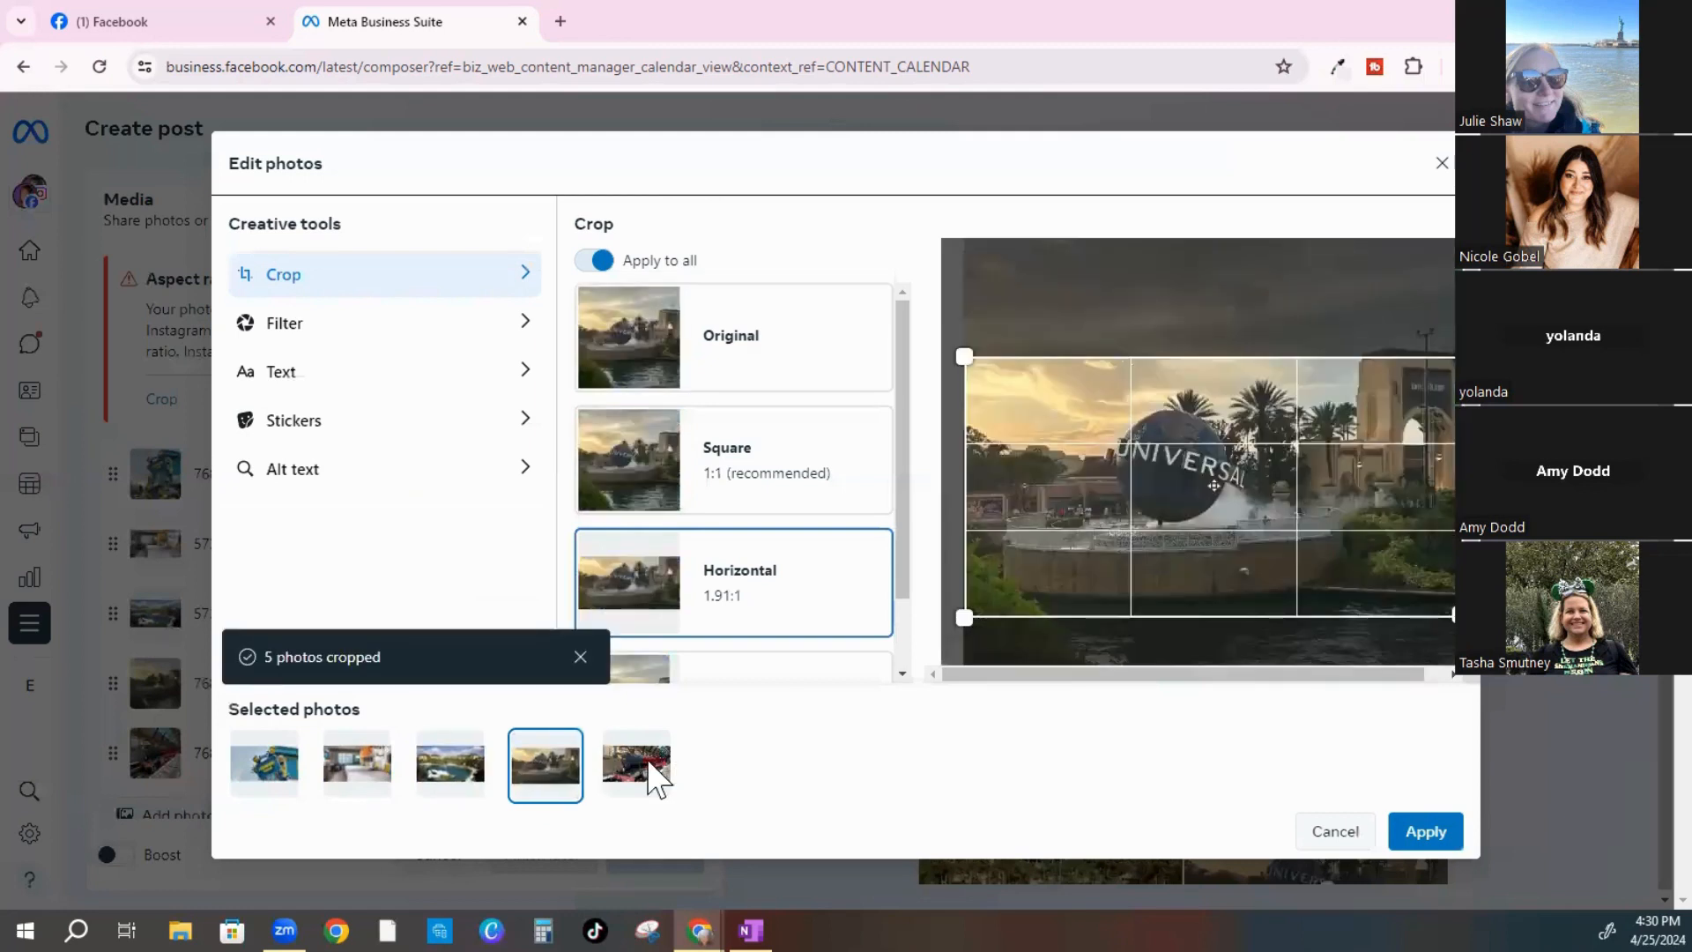
{"action": "left_click", "coordinate": [1419, 850]}
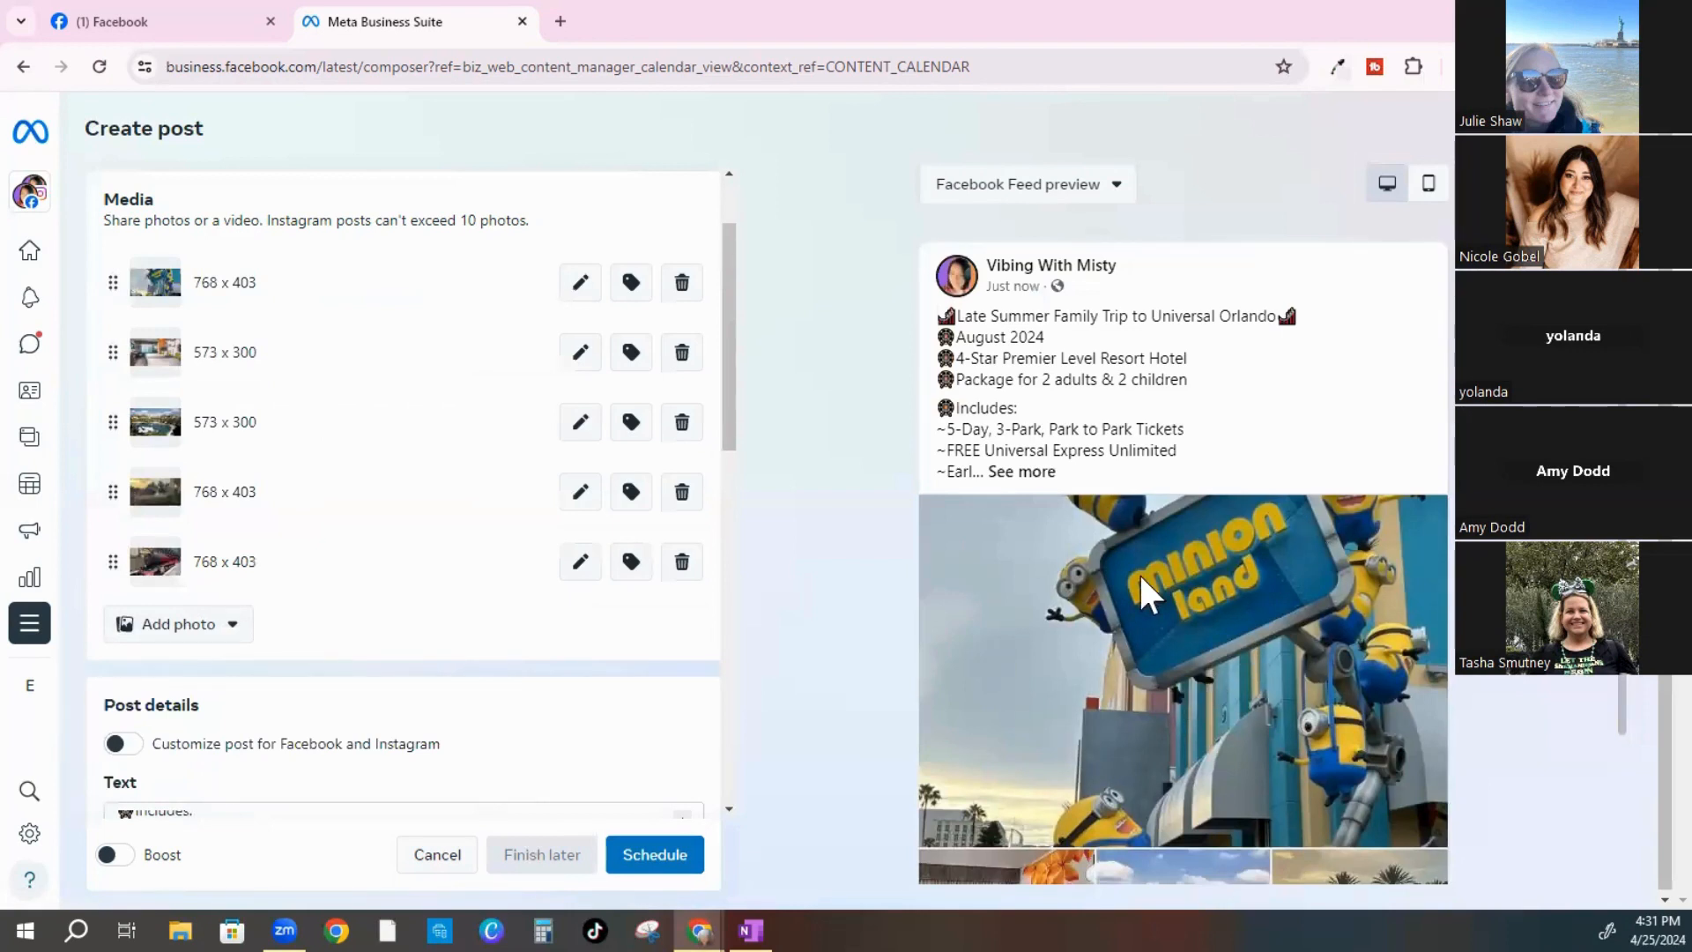
{"action": "scroll", "coordinate": [1218, 375], "scroll_direction": "down", "scroll_amount": 2}
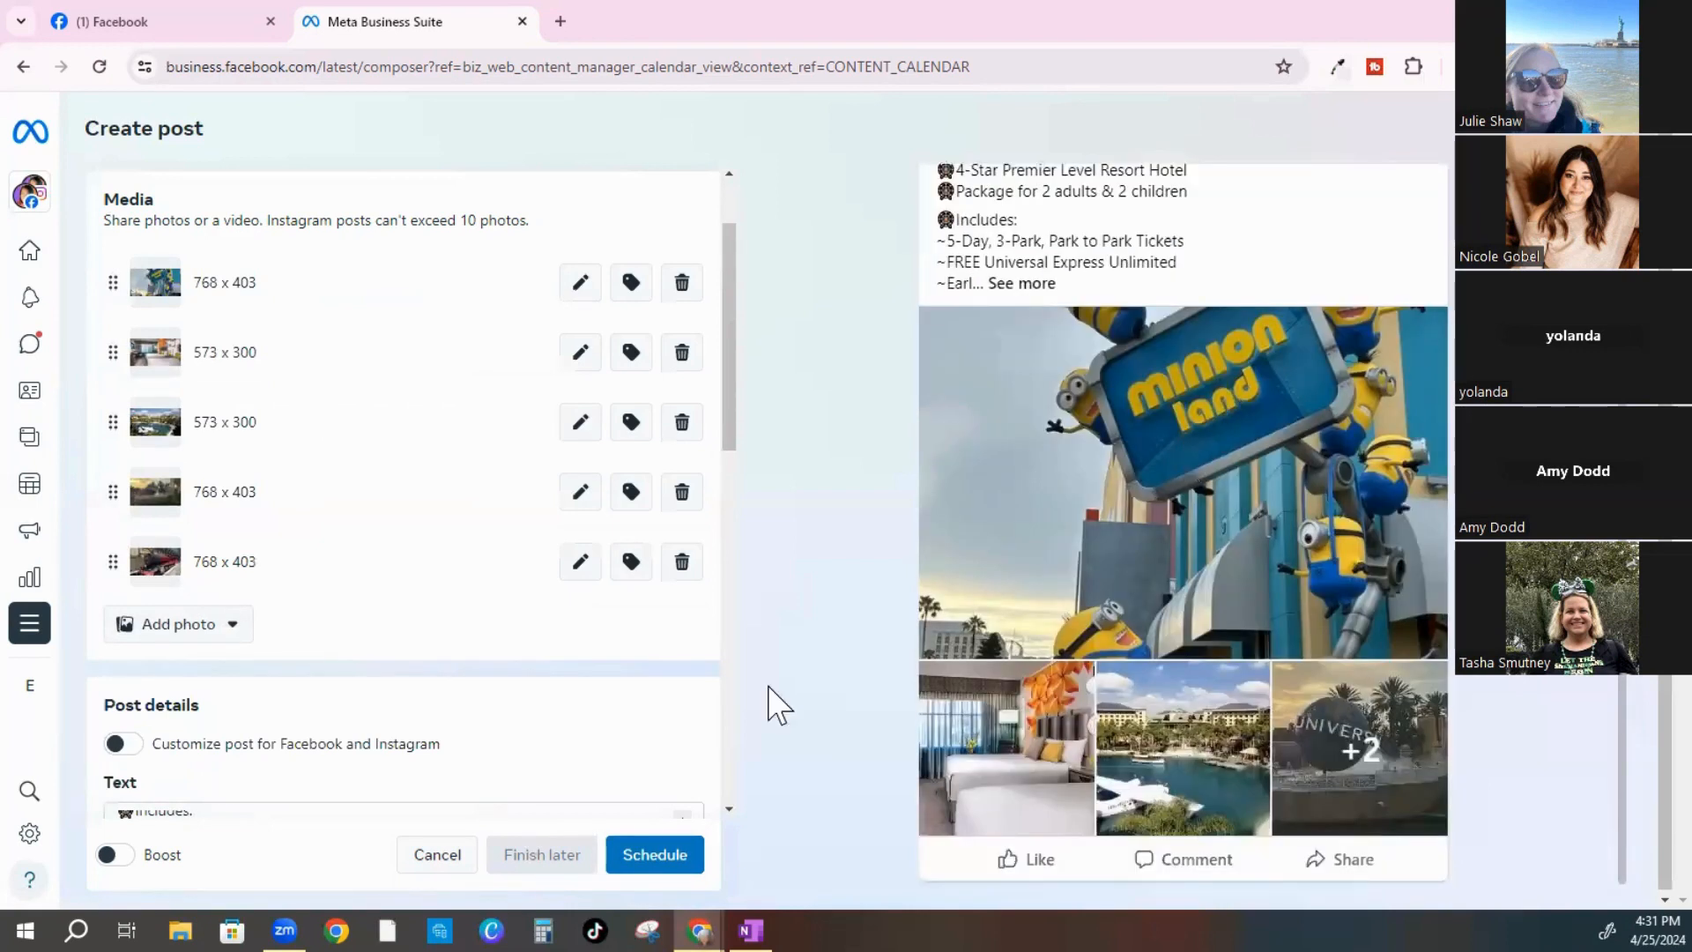
{"action": "scroll", "coordinate": [519, 705], "scroll_direction": "down", "scroll_amount": 10}
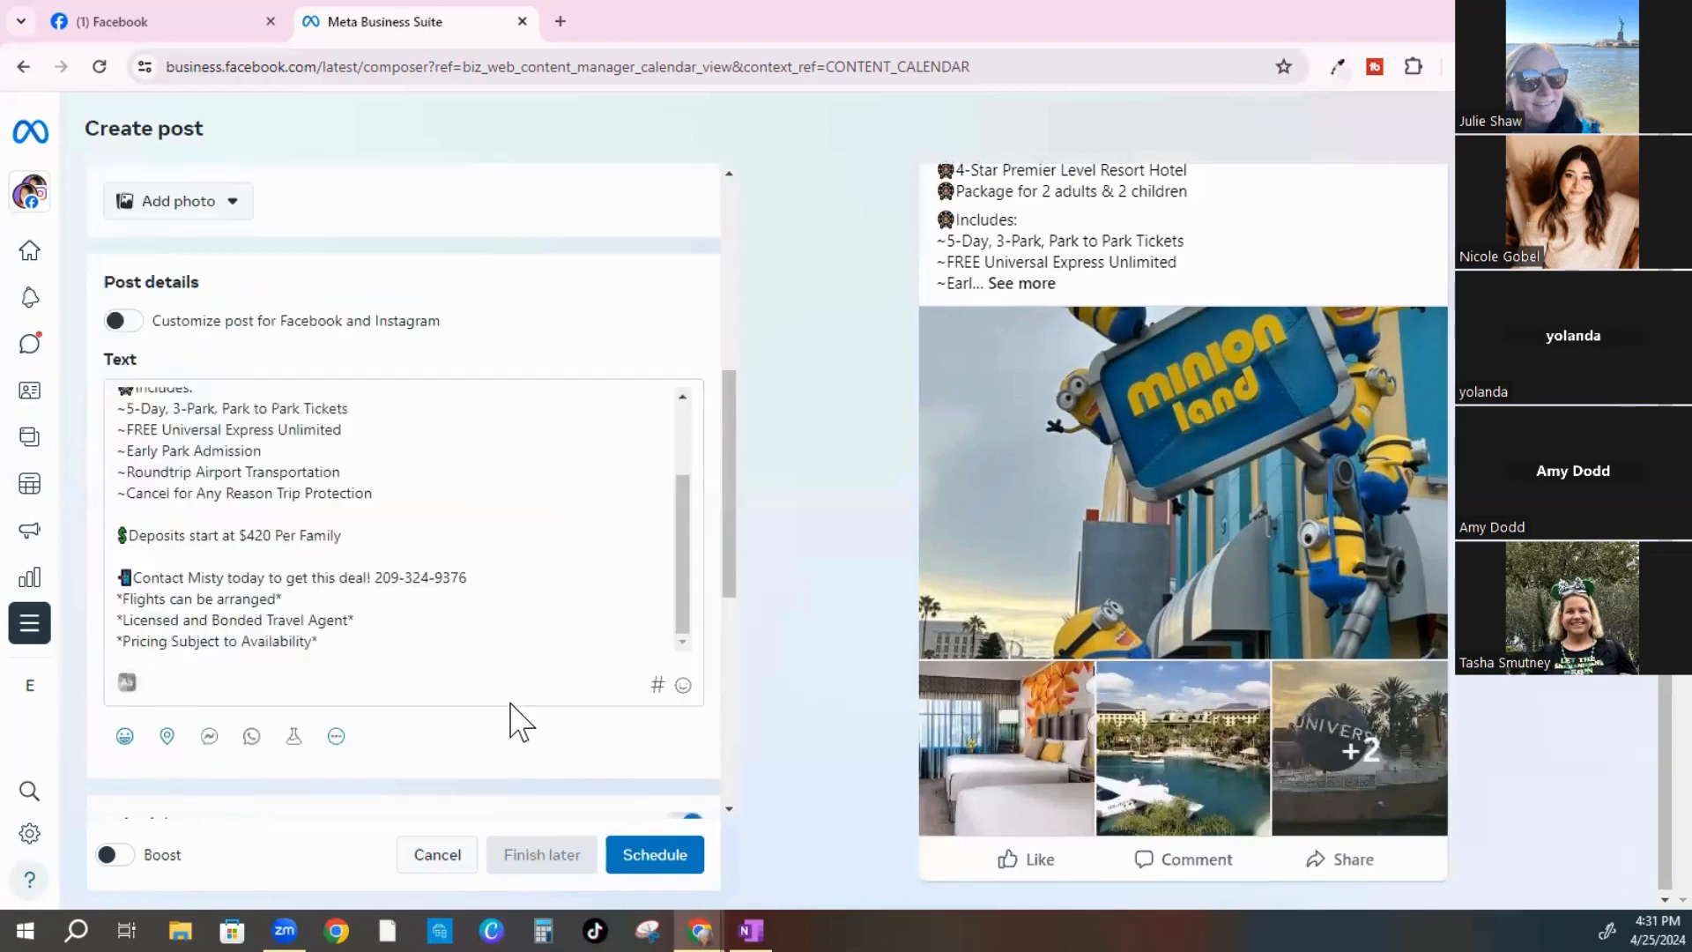
{"action": "scroll", "coordinate": [161, 469], "scroll_direction": "down", "scroll_amount": 2}
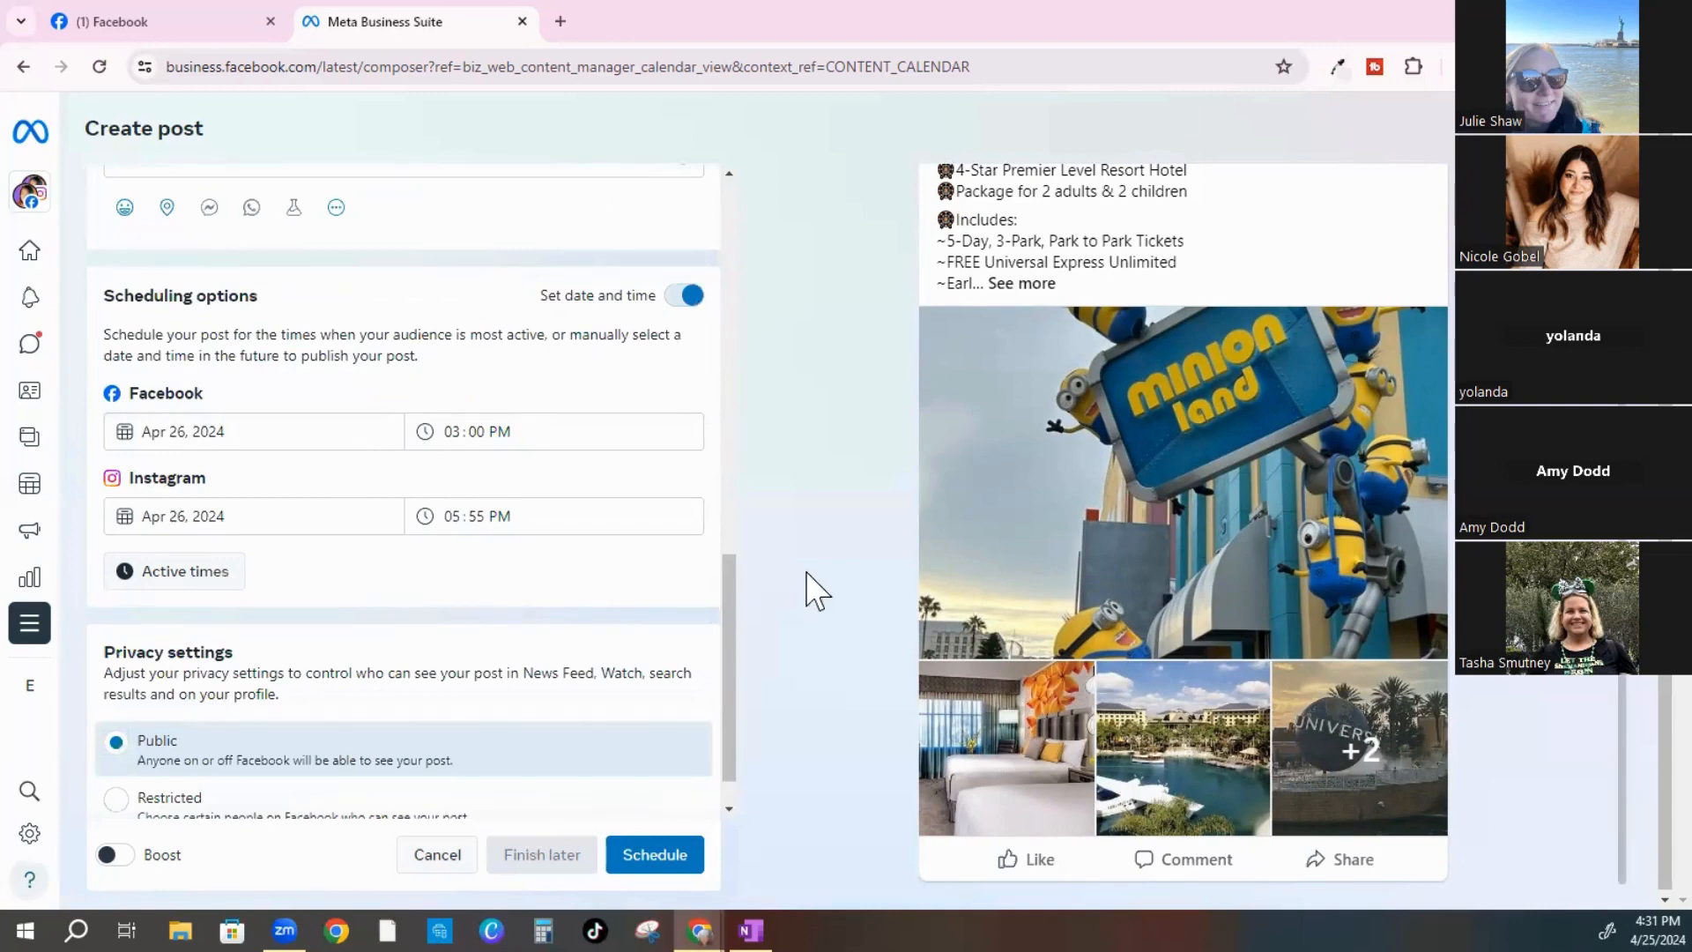
{"action": "scroll", "coordinate": [615, 542], "scroll_direction": "up", "scroll_amount": 5}
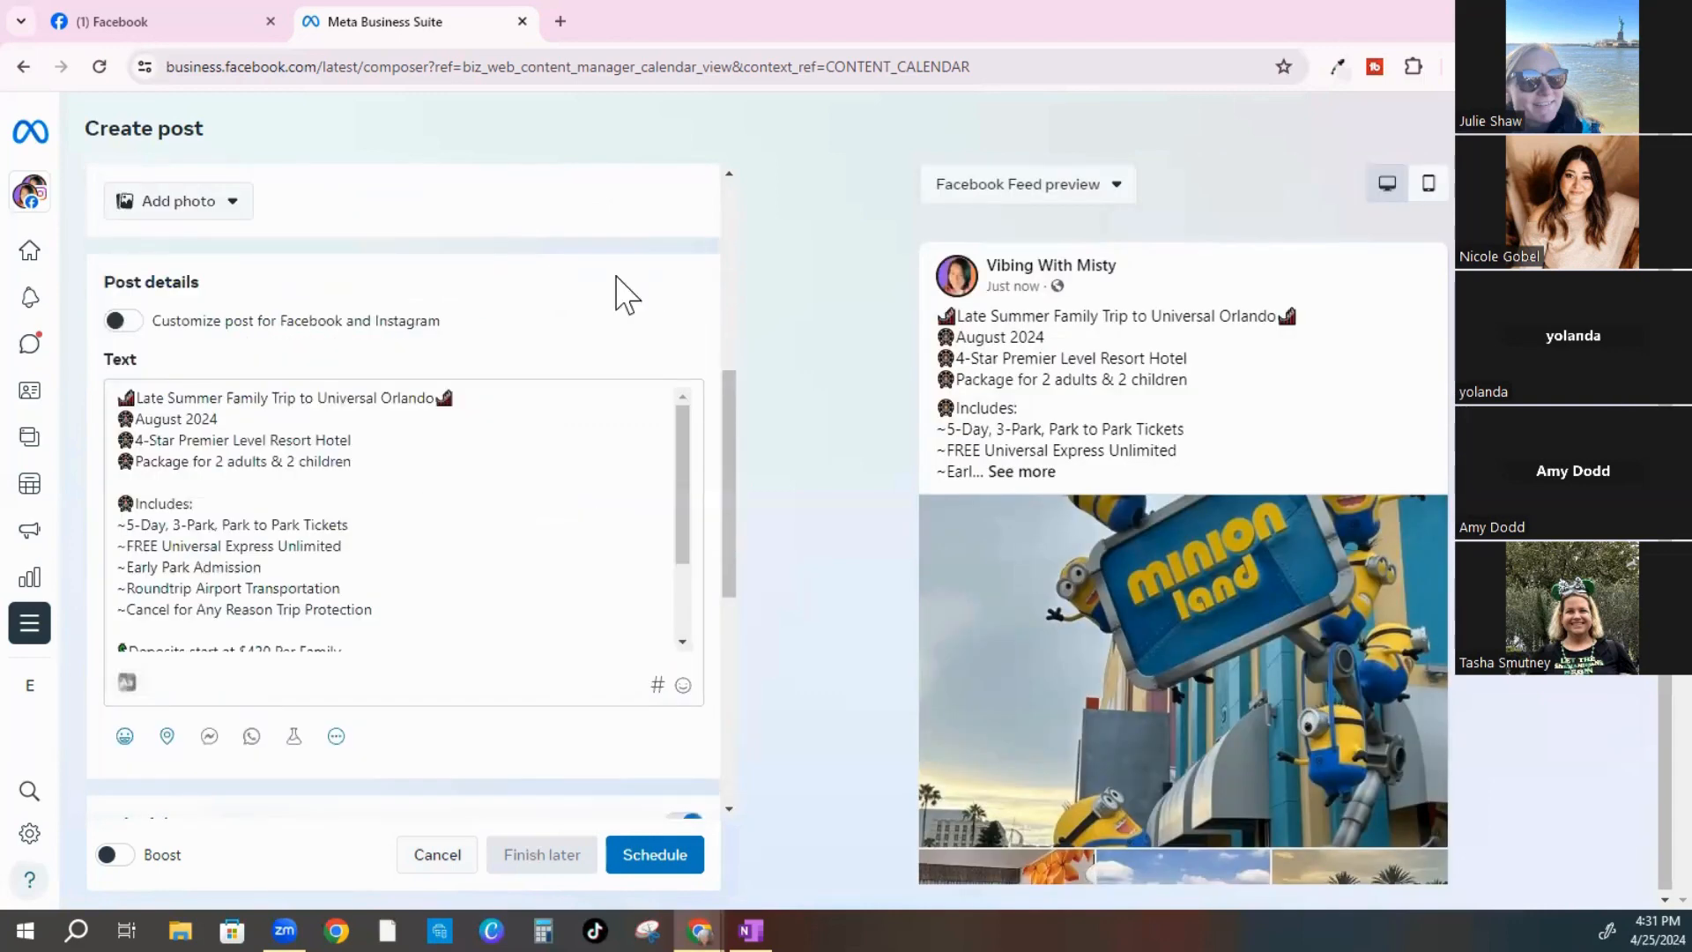
{"action": "scroll", "coordinate": [592, 357], "scroll_direction": "up", "scroll_amount": 6}
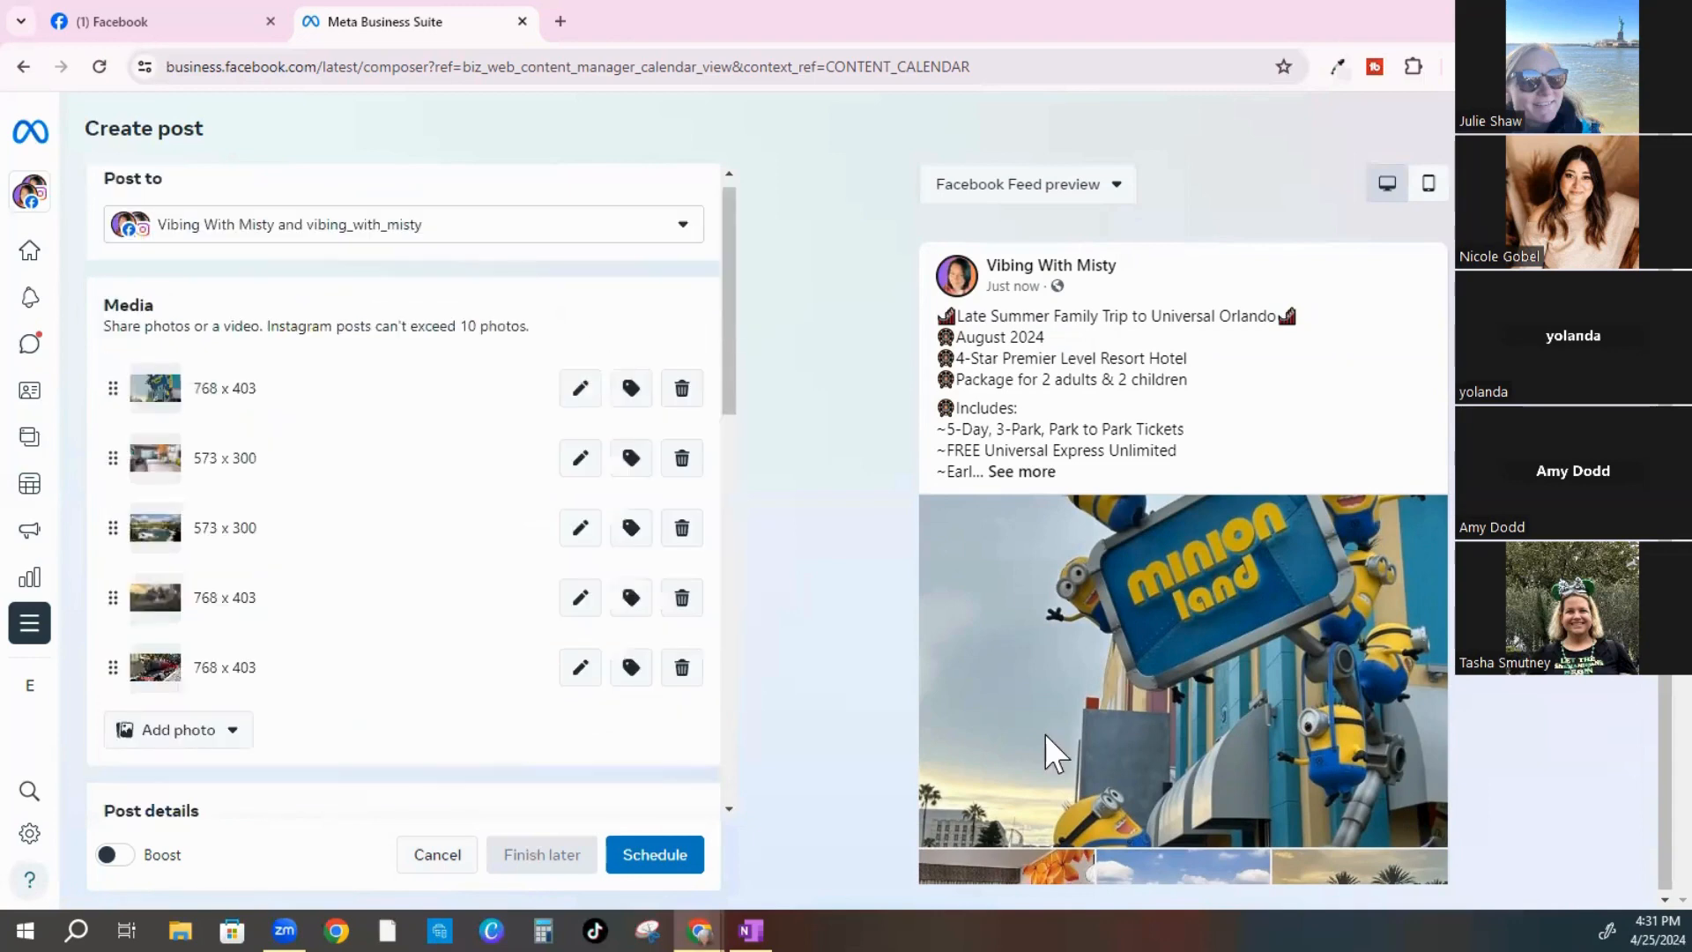
{"action": "scroll", "coordinate": [1289, 546], "scroll_direction": "down", "scroll_amount": 2}
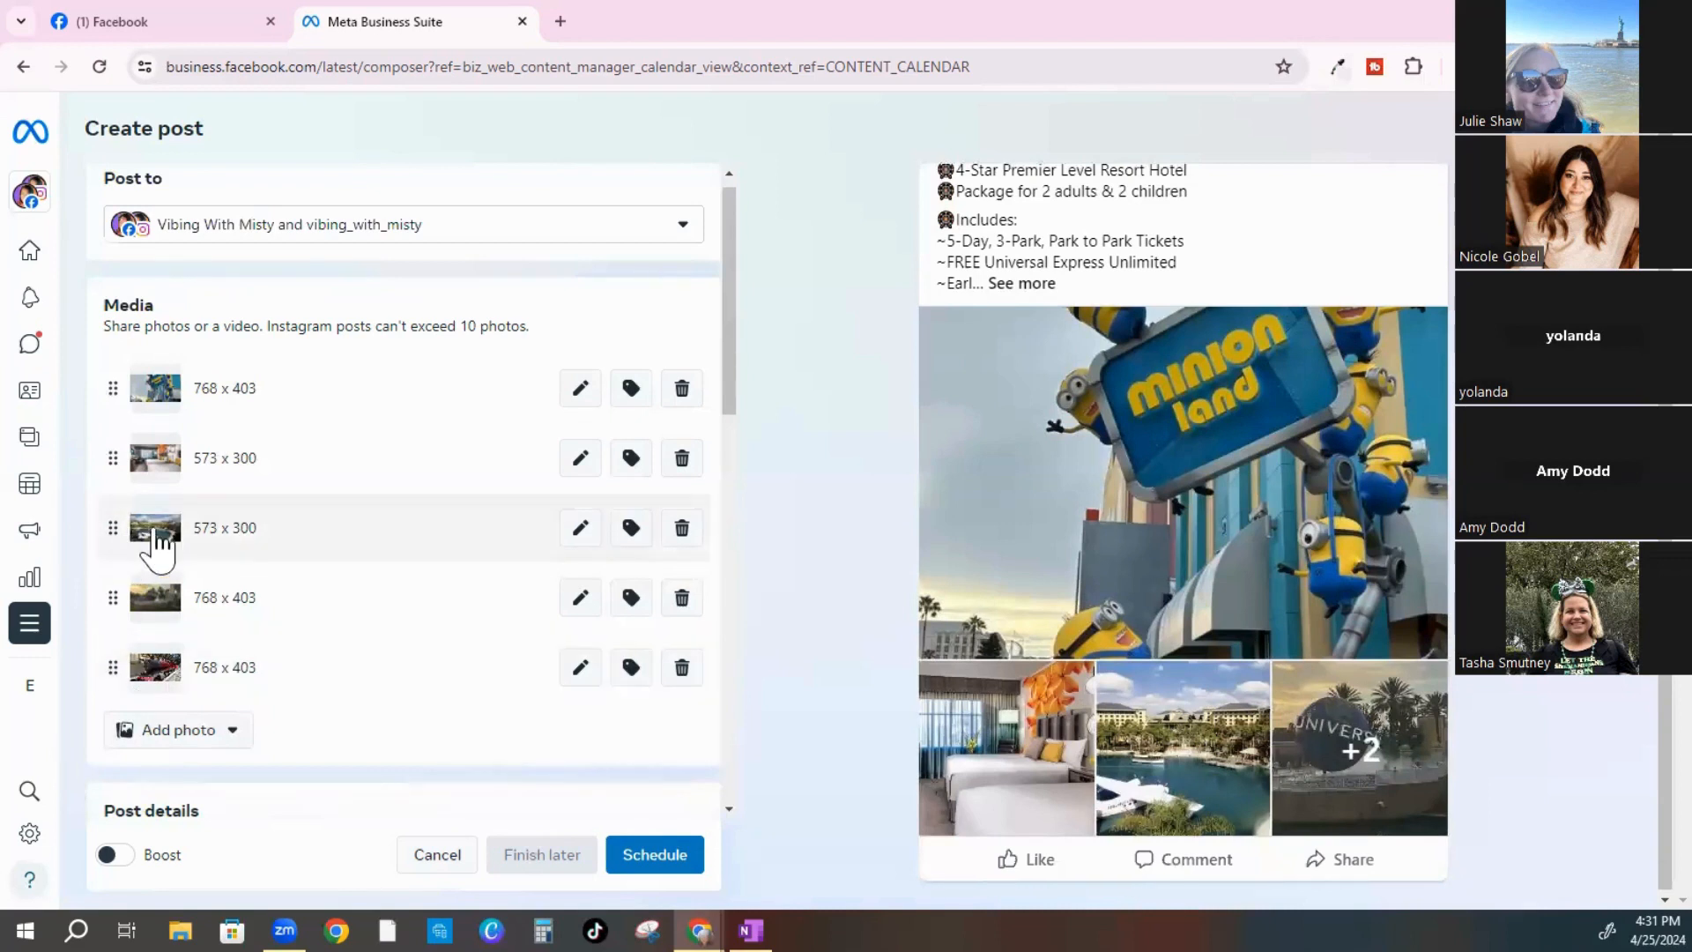
Drag the lagoon resort photo, then the Universal globe photo, to the top of the media list
{"action": "left_click_drag", "start_coordinate": [158, 531], "coordinate": [156, 397]}
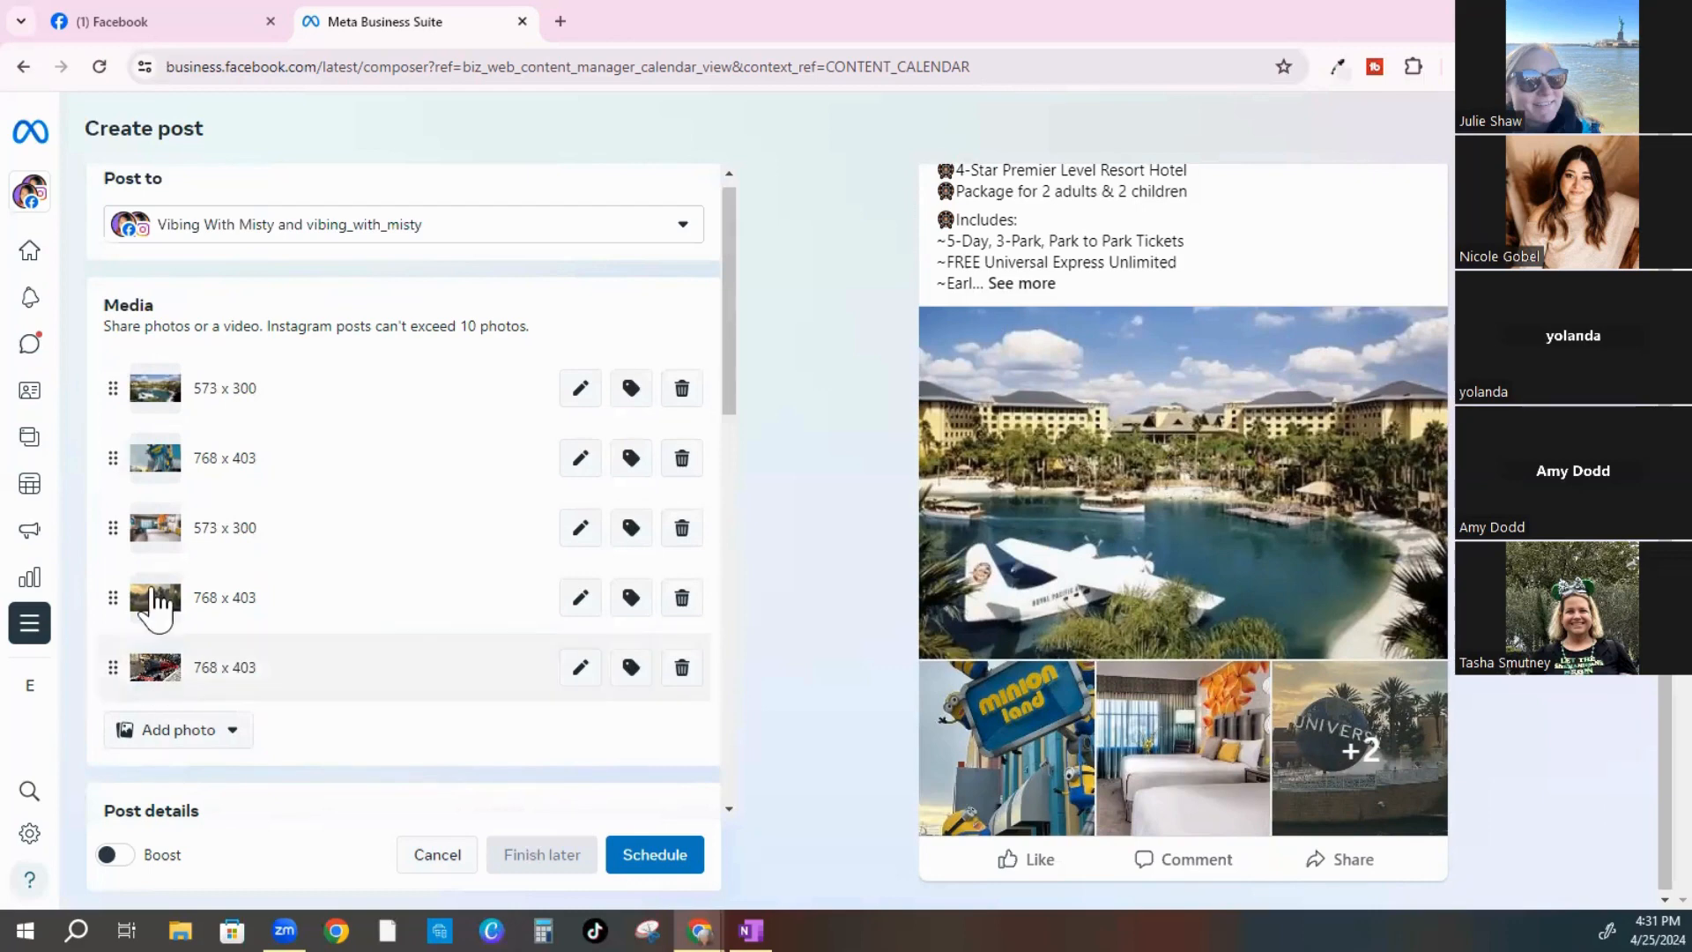
{"action": "left_click_drag", "start_coordinate": [157, 608], "coordinate": [138, 388]}
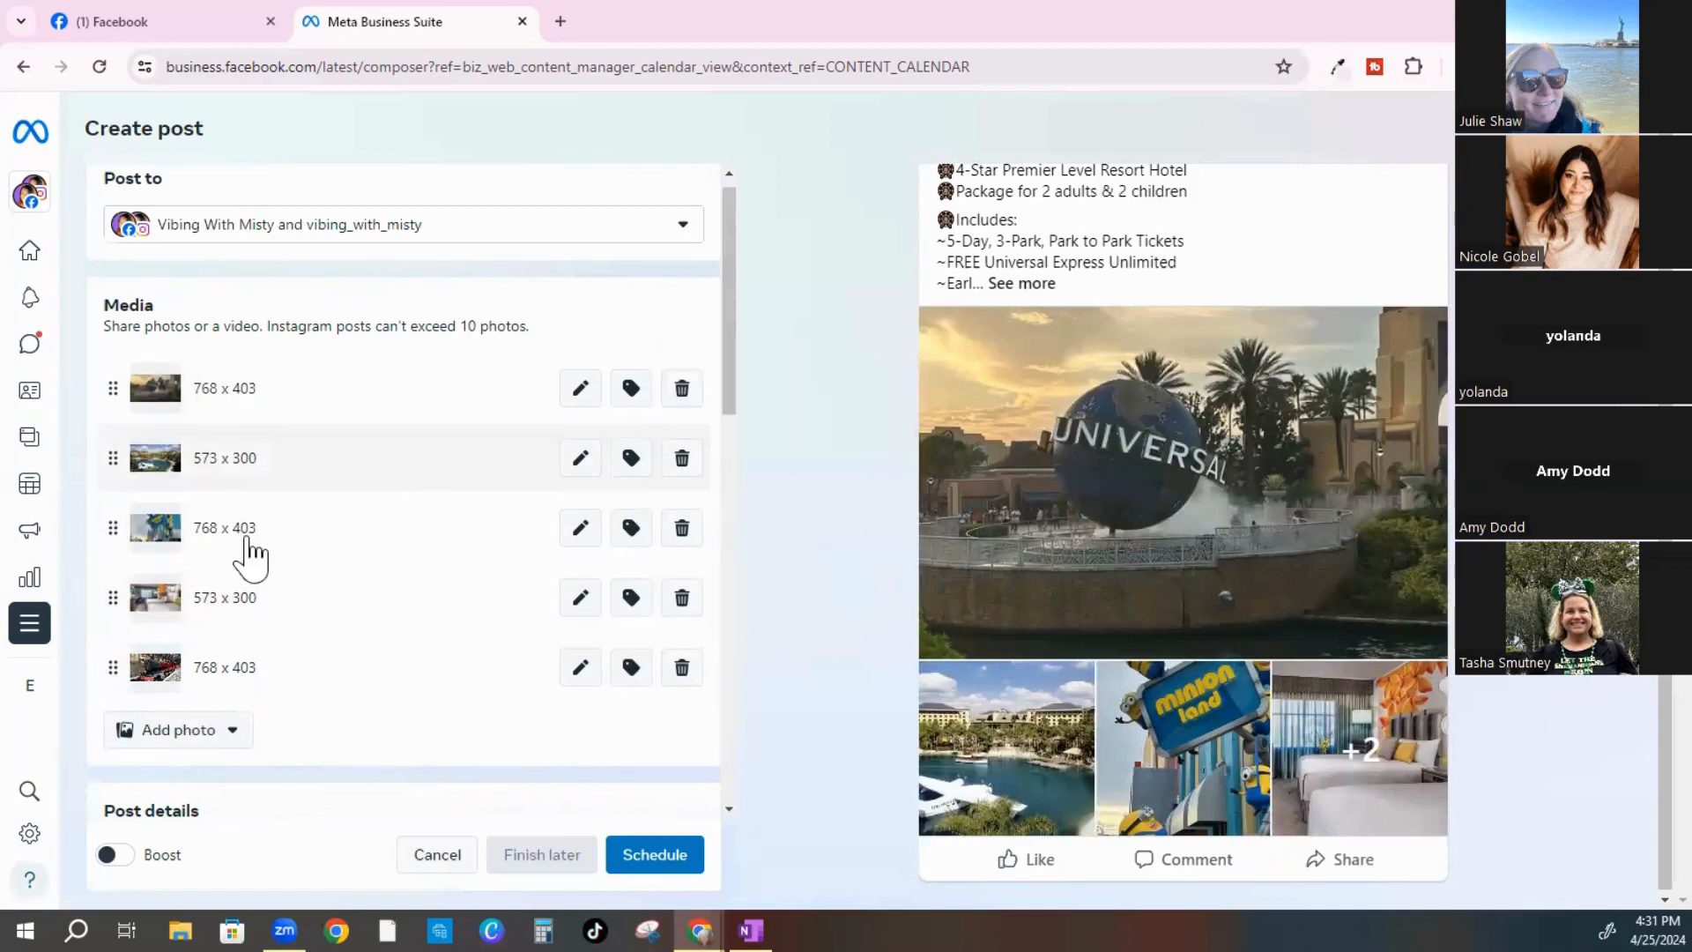
{"action": "scroll", "coordinate": [264, 552], "scroll_direction": "down", "scroll_amount": 5}
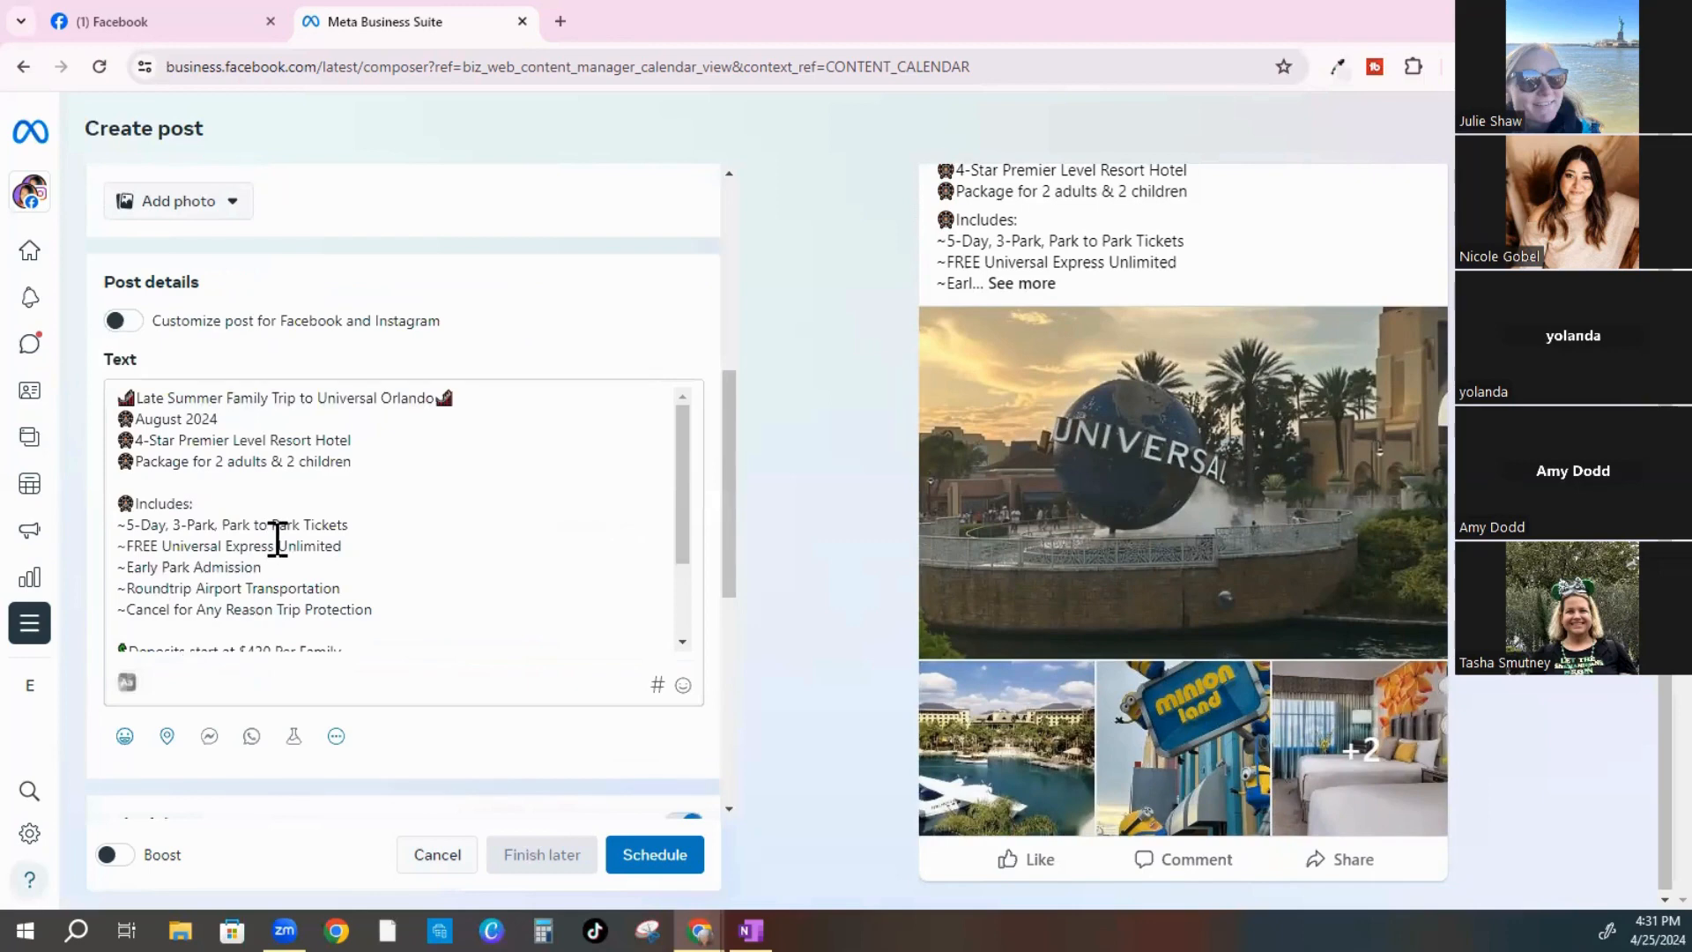
Keep privacy Public and schedule the post for Apr 26, 2024 (Facebook 3:00 PM, Instagram 5:55 PM)
{"action": "scroll", "coordinate": [223, 712], "scroll_direction": "down", "scroll_amount": 3}
{"action": "scroll", "coordinate": [223, 712], "scroll_direction": "down", "scroll_amount": 4}
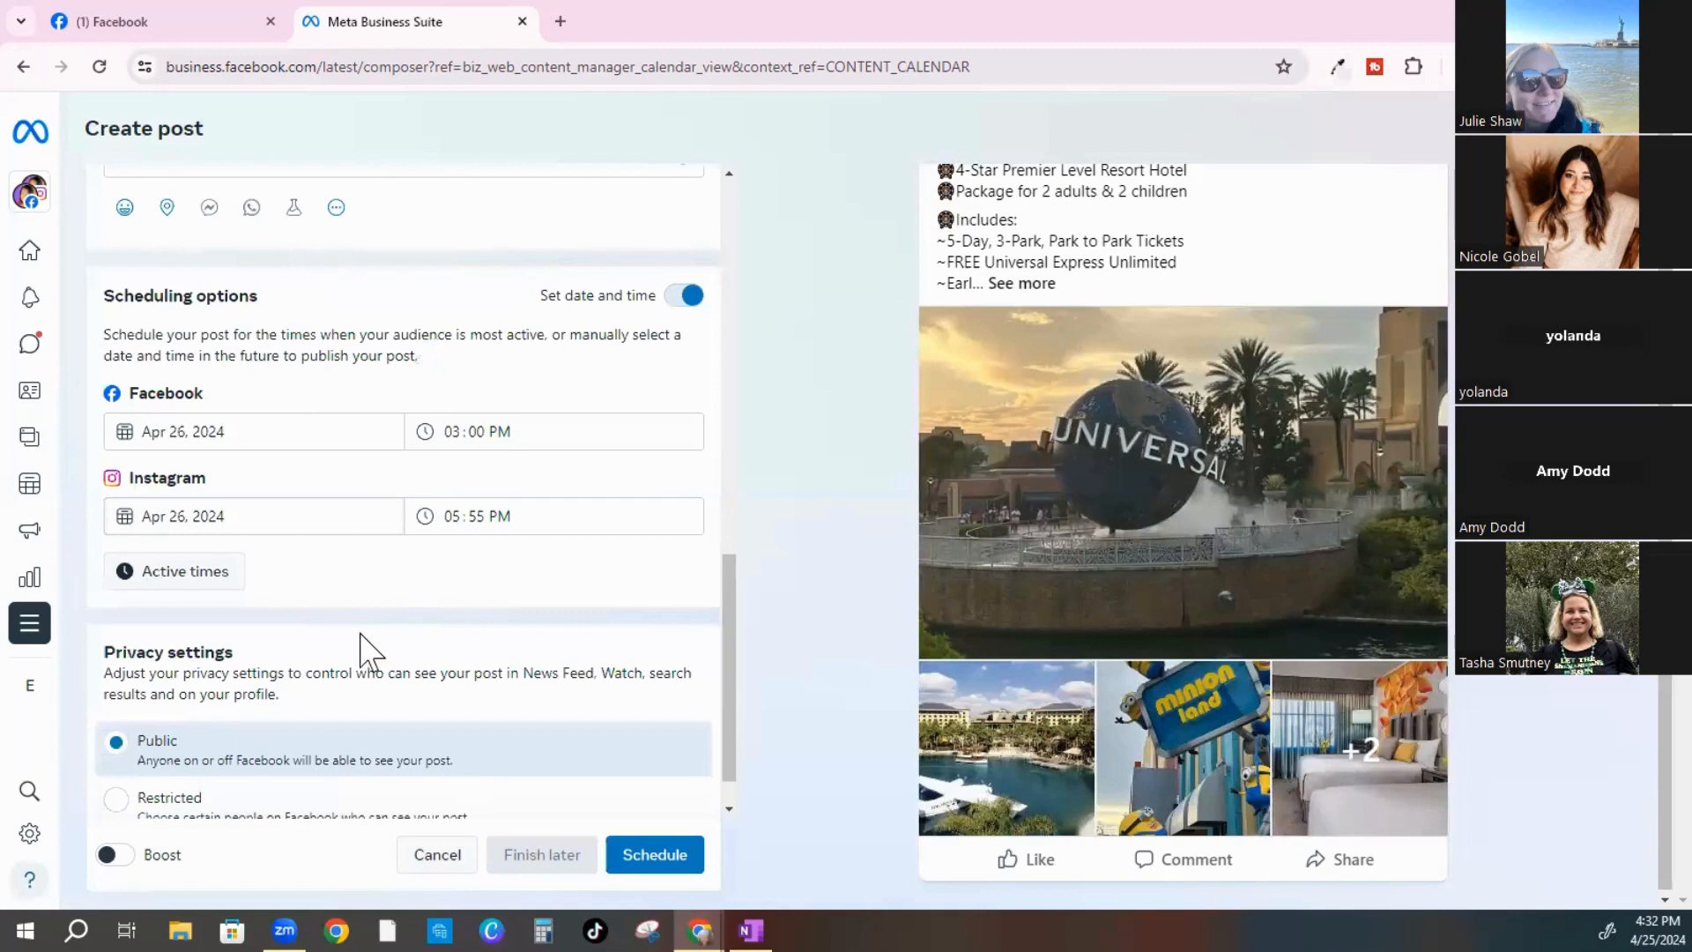
{"action": "scroll", "coordinate": [367, 649], "scroll_direction": "down", "scroll_amount": 1}
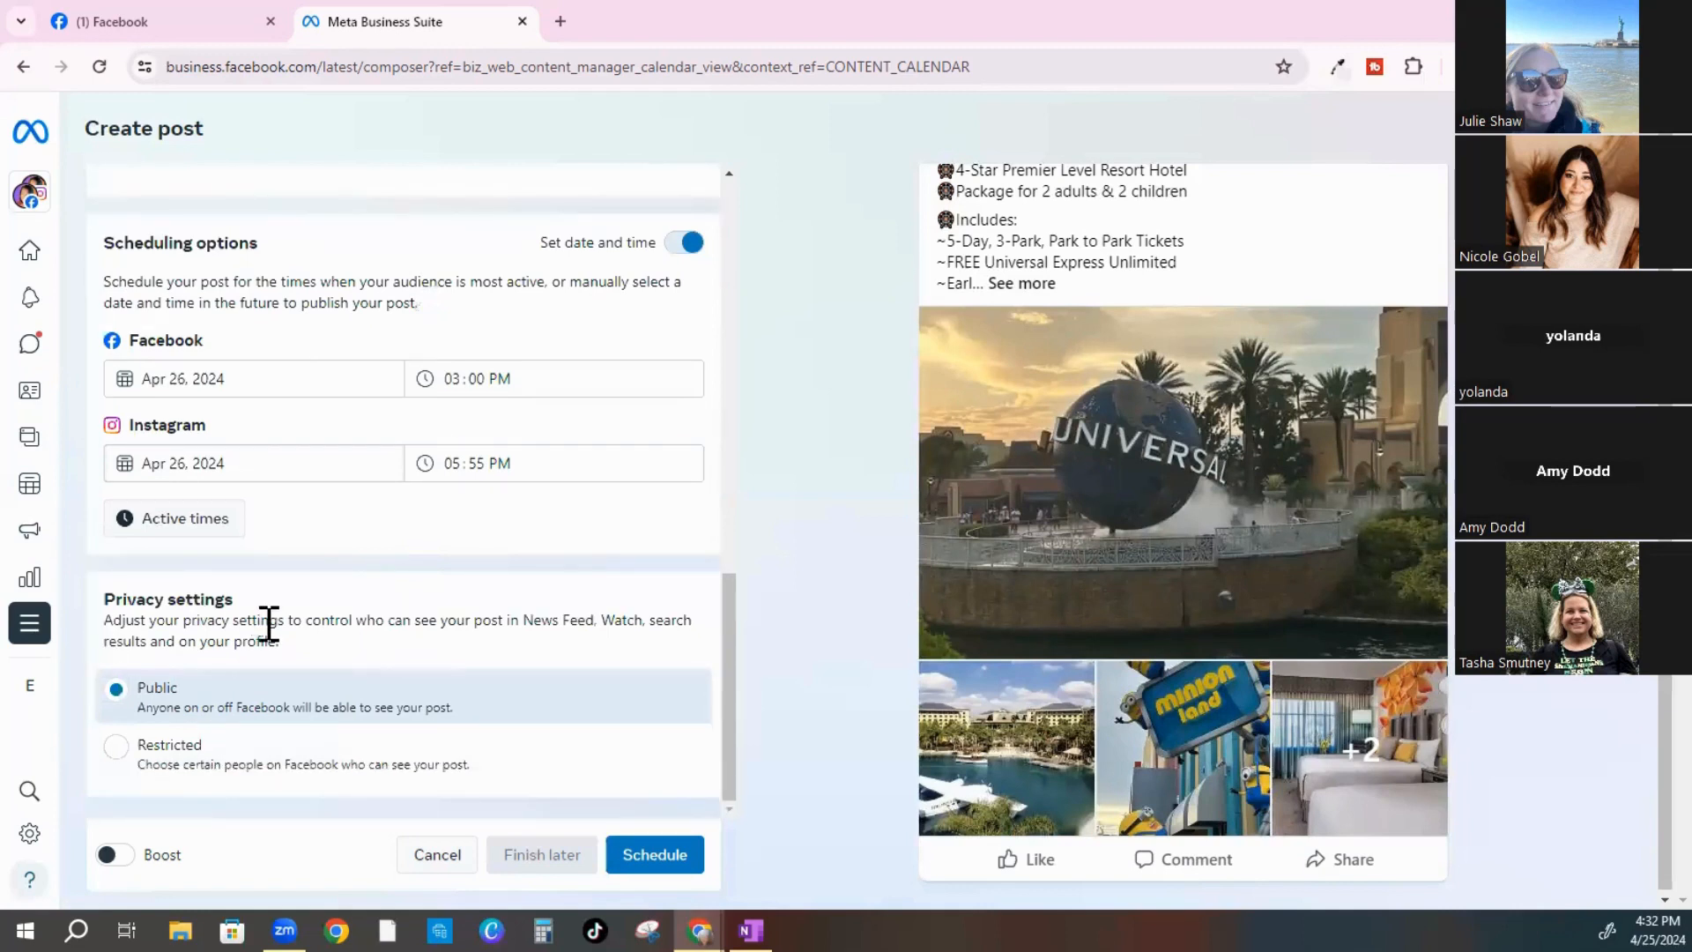
{"action": "left_click", "coordinate": [173, 683]}
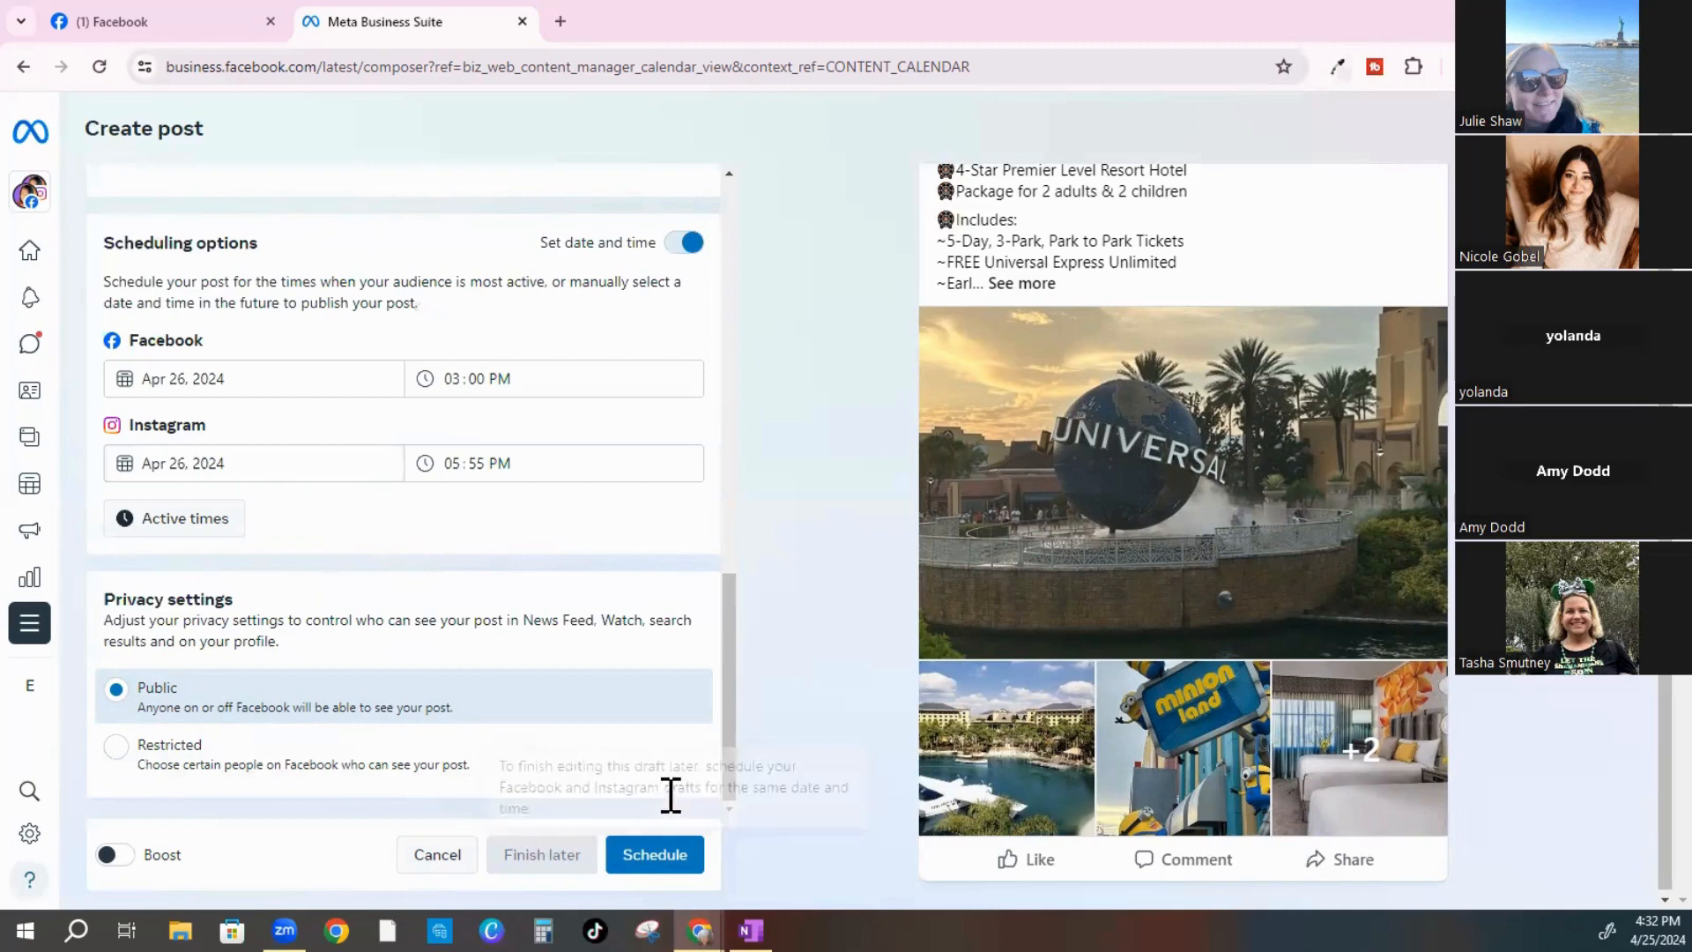
{"action": "left_click", "coordinate": [631, 868]}
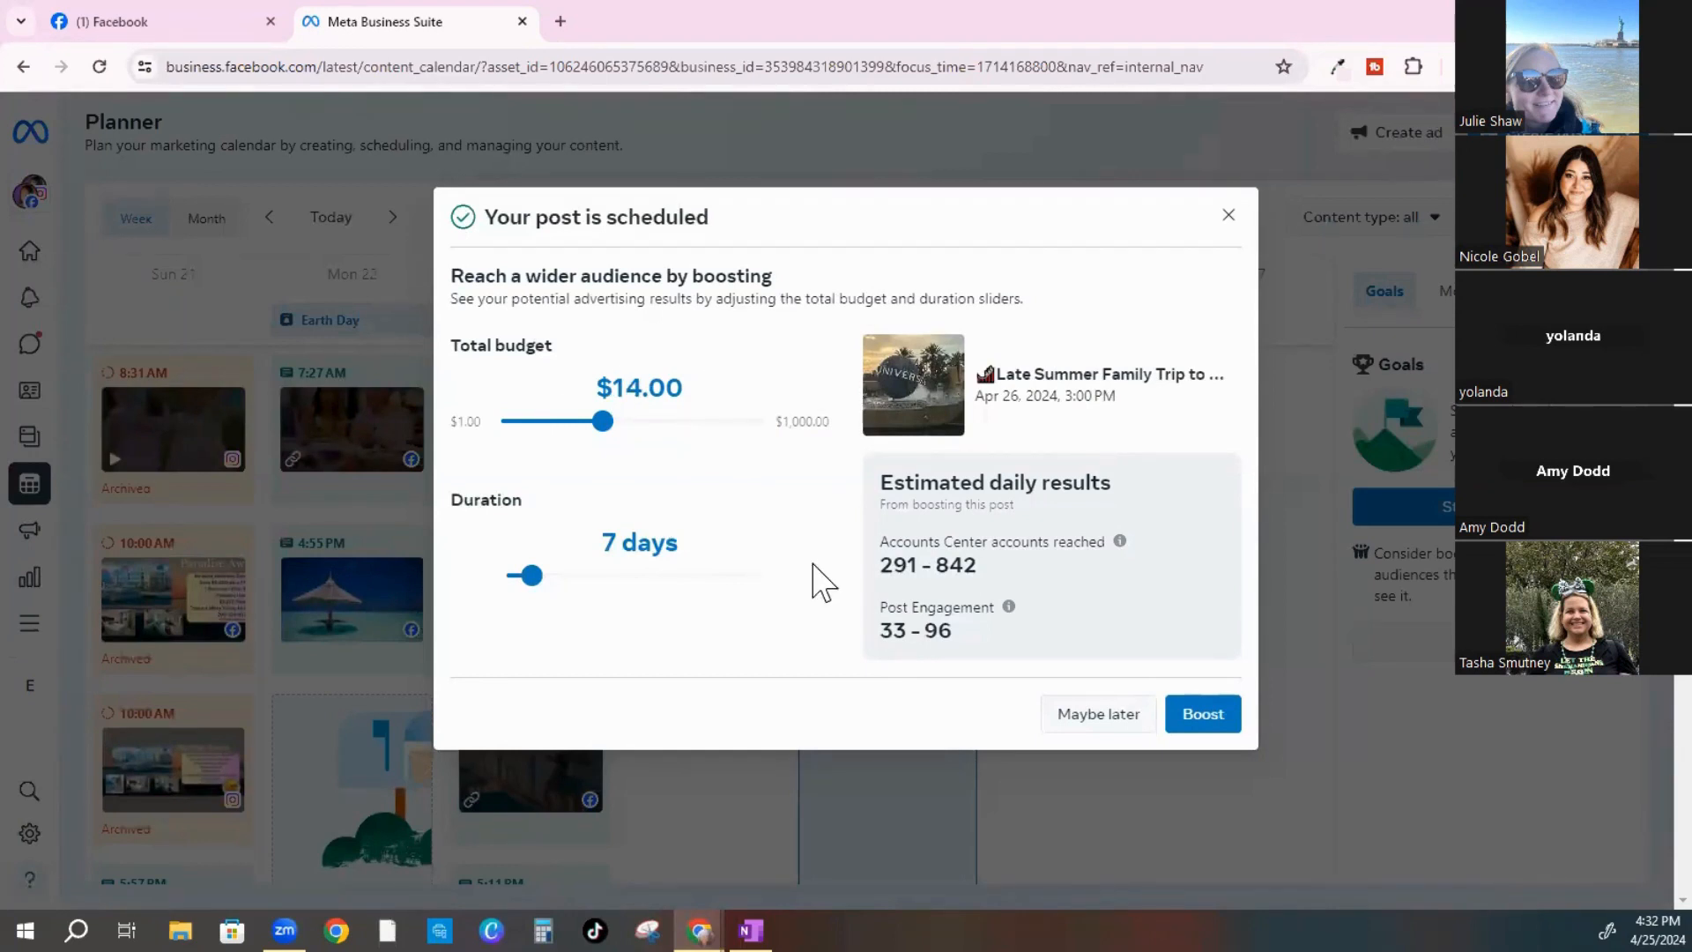
Dismiss the boost offer and review the Fri Apr 26 post cards at 3:00 PM and 5:55 PM
{"action": "left_click", "coordinate": [1228, 217]}
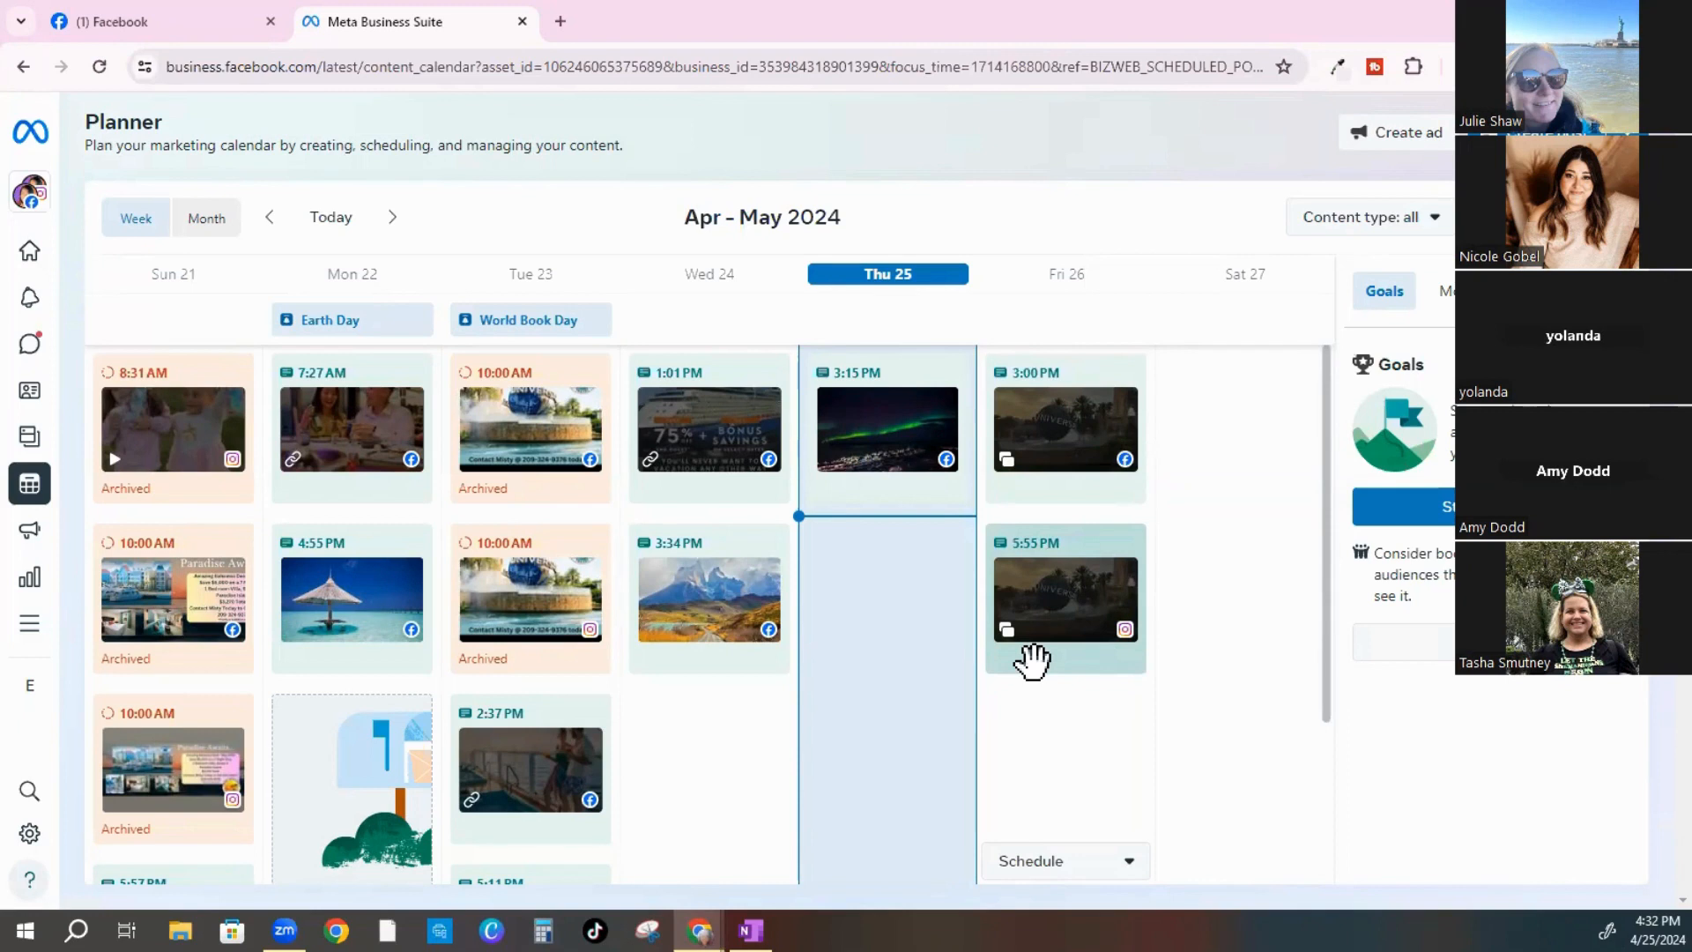
{"action": "mouse_move", "coordinate": [1033, 661]}
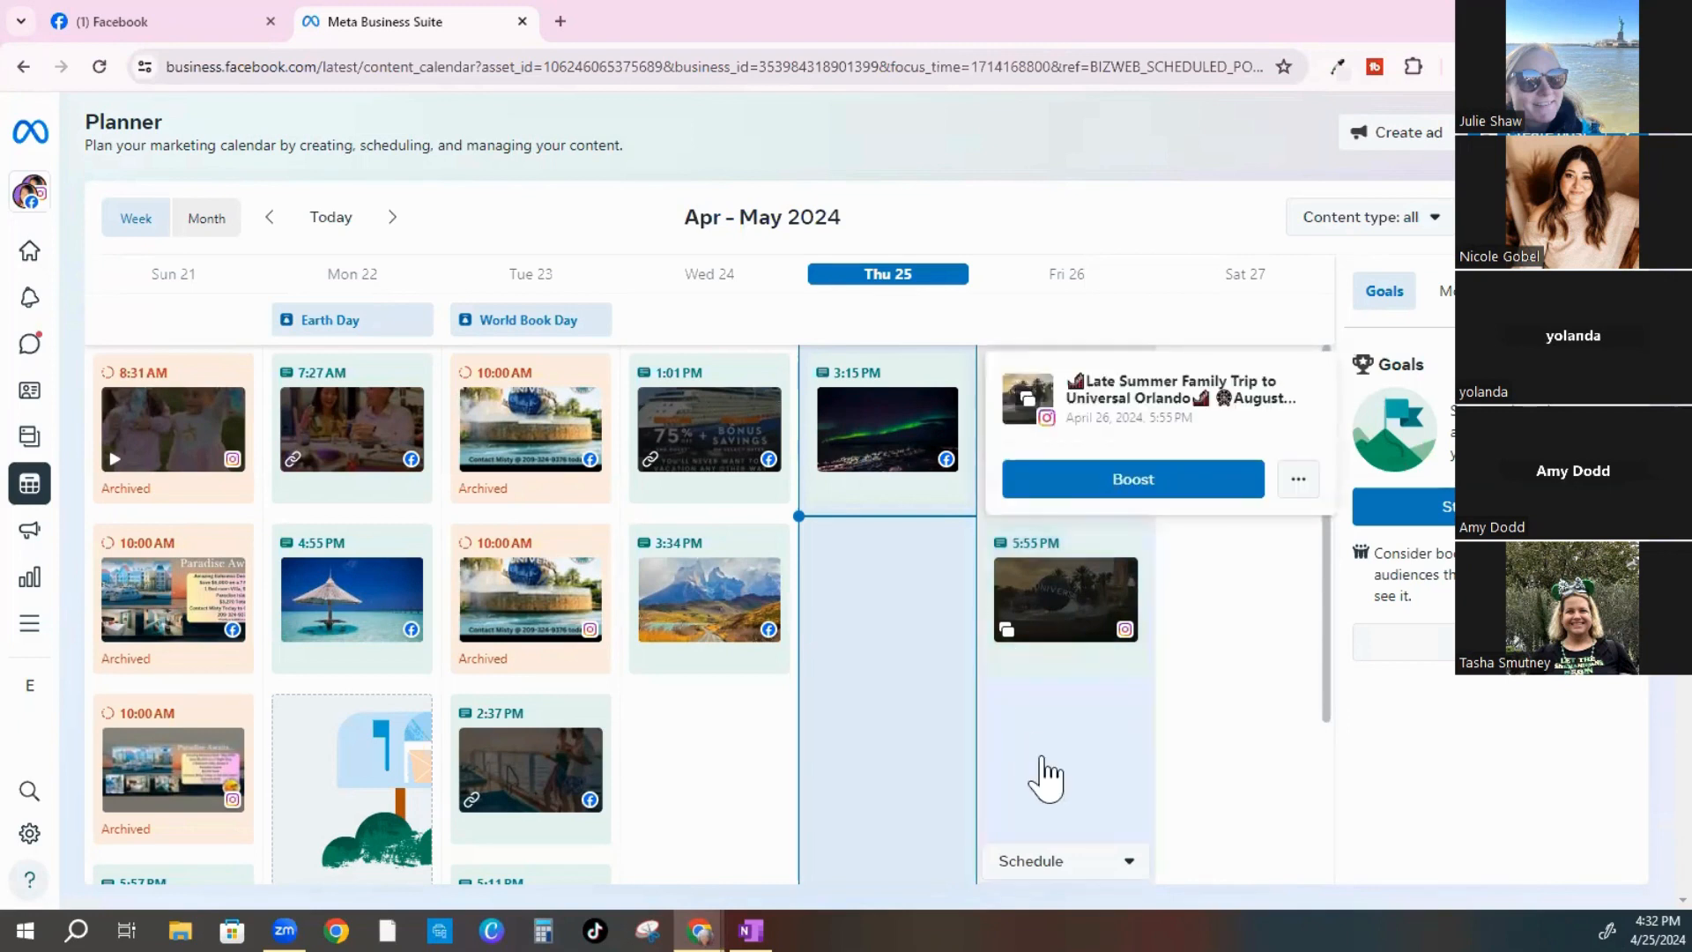
{"action": "scroll", "coordinate": [1047, 793], "scroll_direction": "down", "scroll_amount": 1}
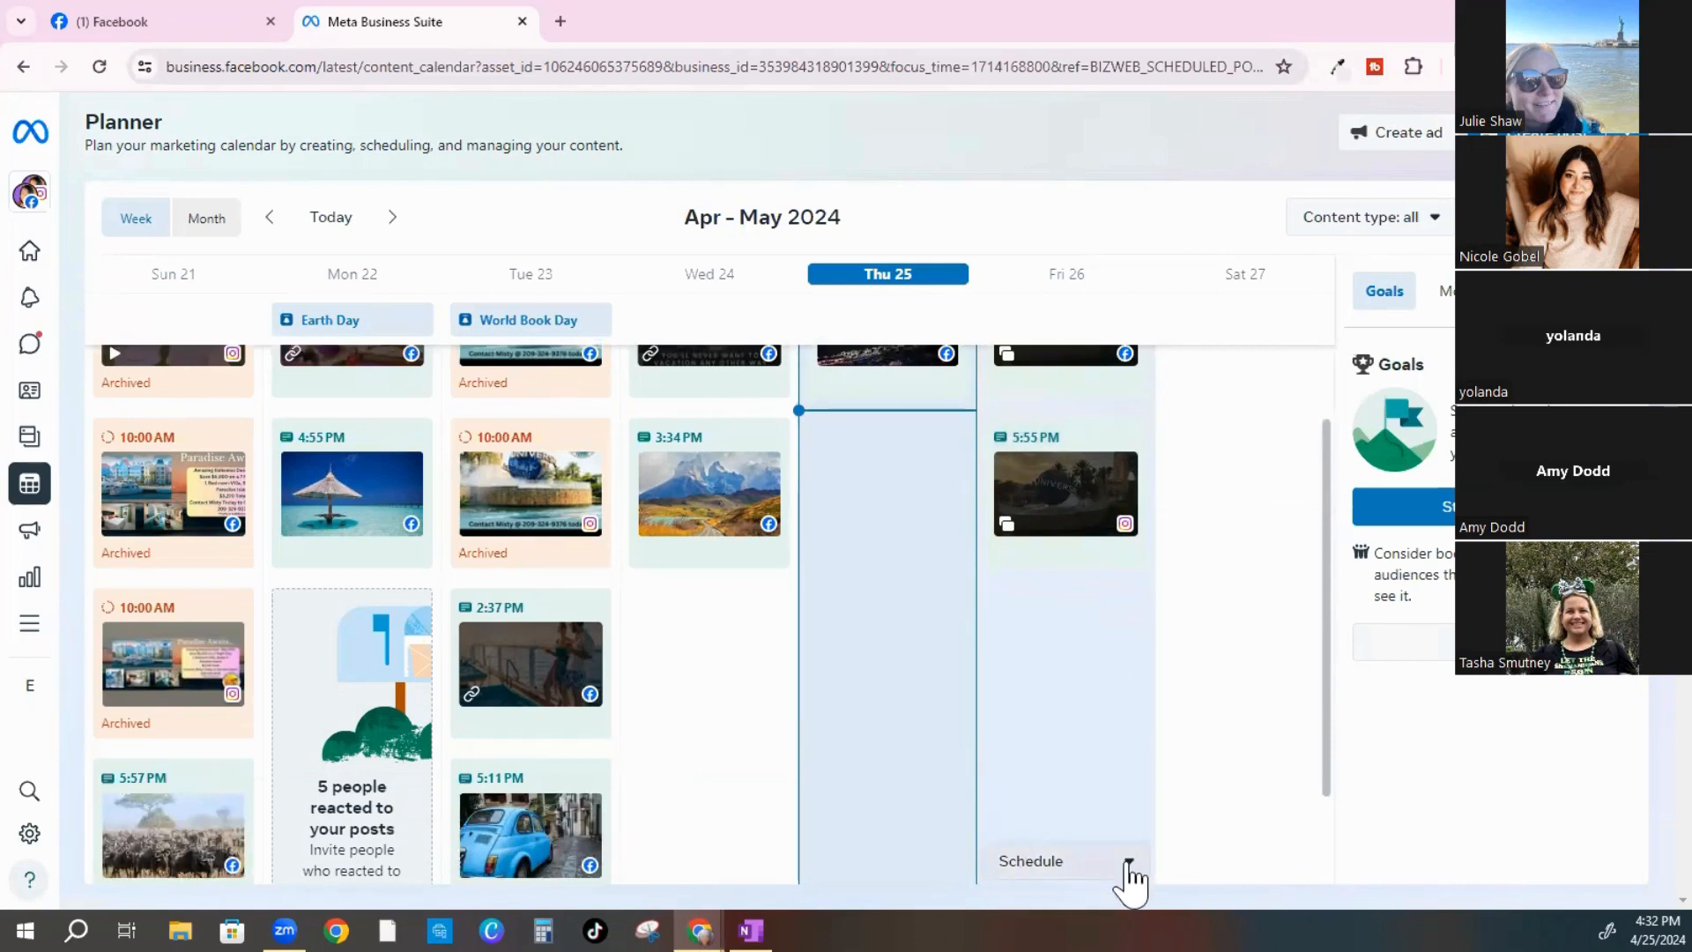
Start a scheduled story for Apr 26, 2024: Facebook 10:00 AM, Instagram 11:11 AM
{"action": "left_click", "coordinate": [1129, 868]}
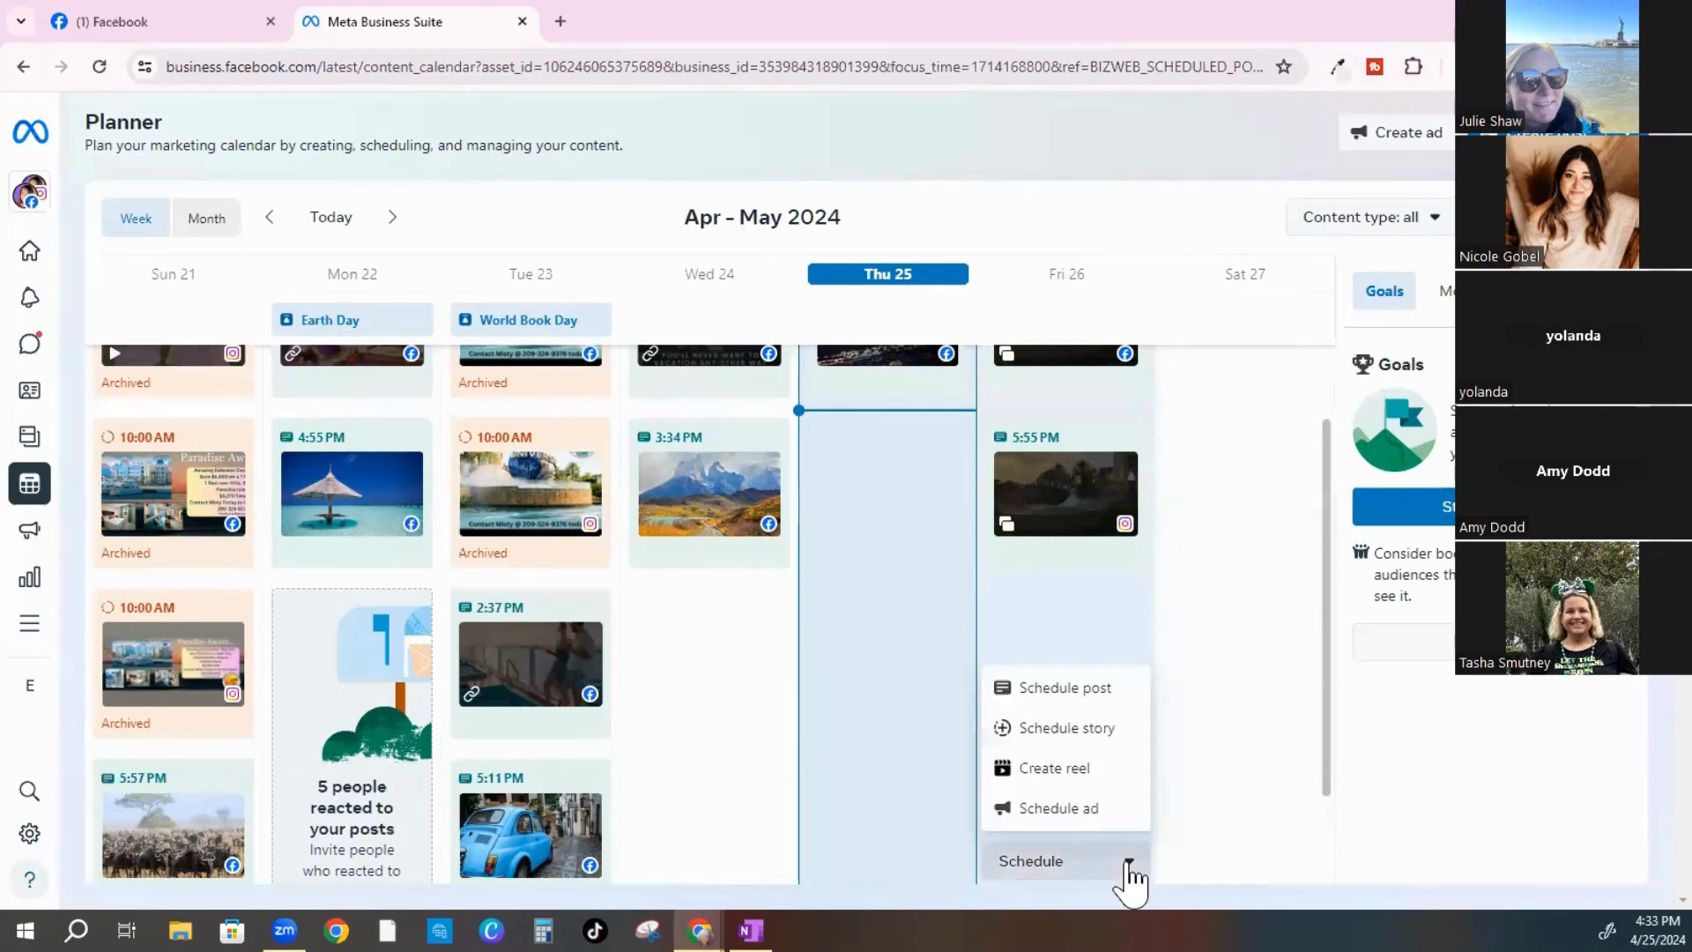
{"action": "left_click", "coordinate": [1091, 745]}
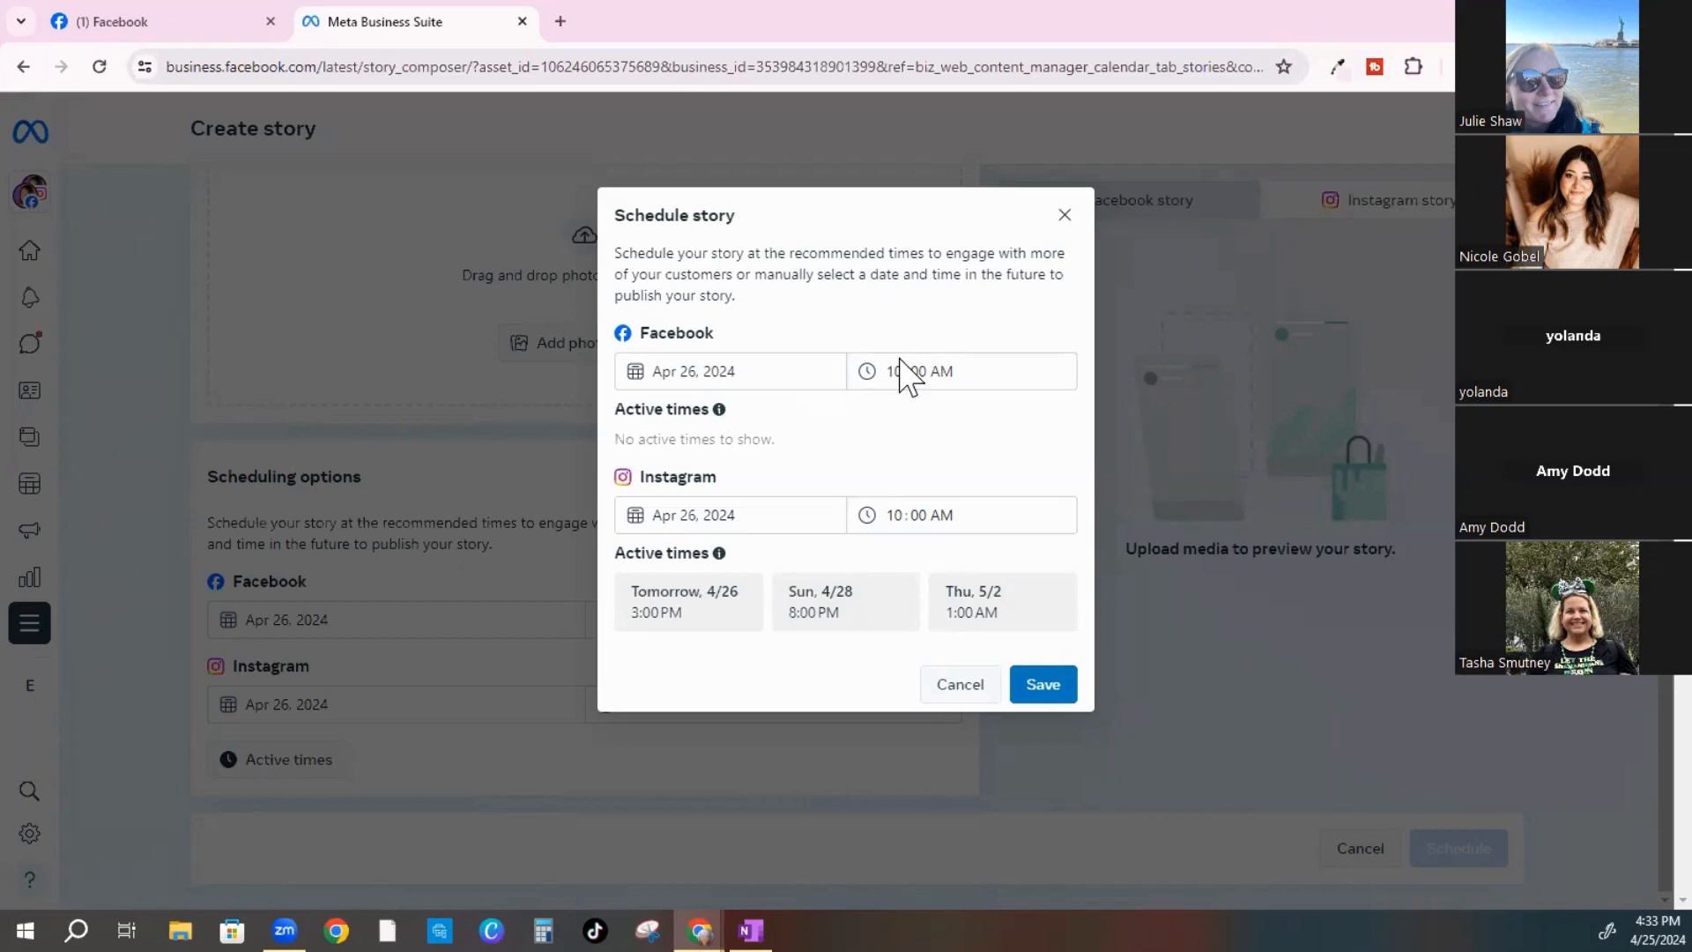
{"action": "left_click", "coordinate": [897, 515]}
{"action": "type", "text": "11"}
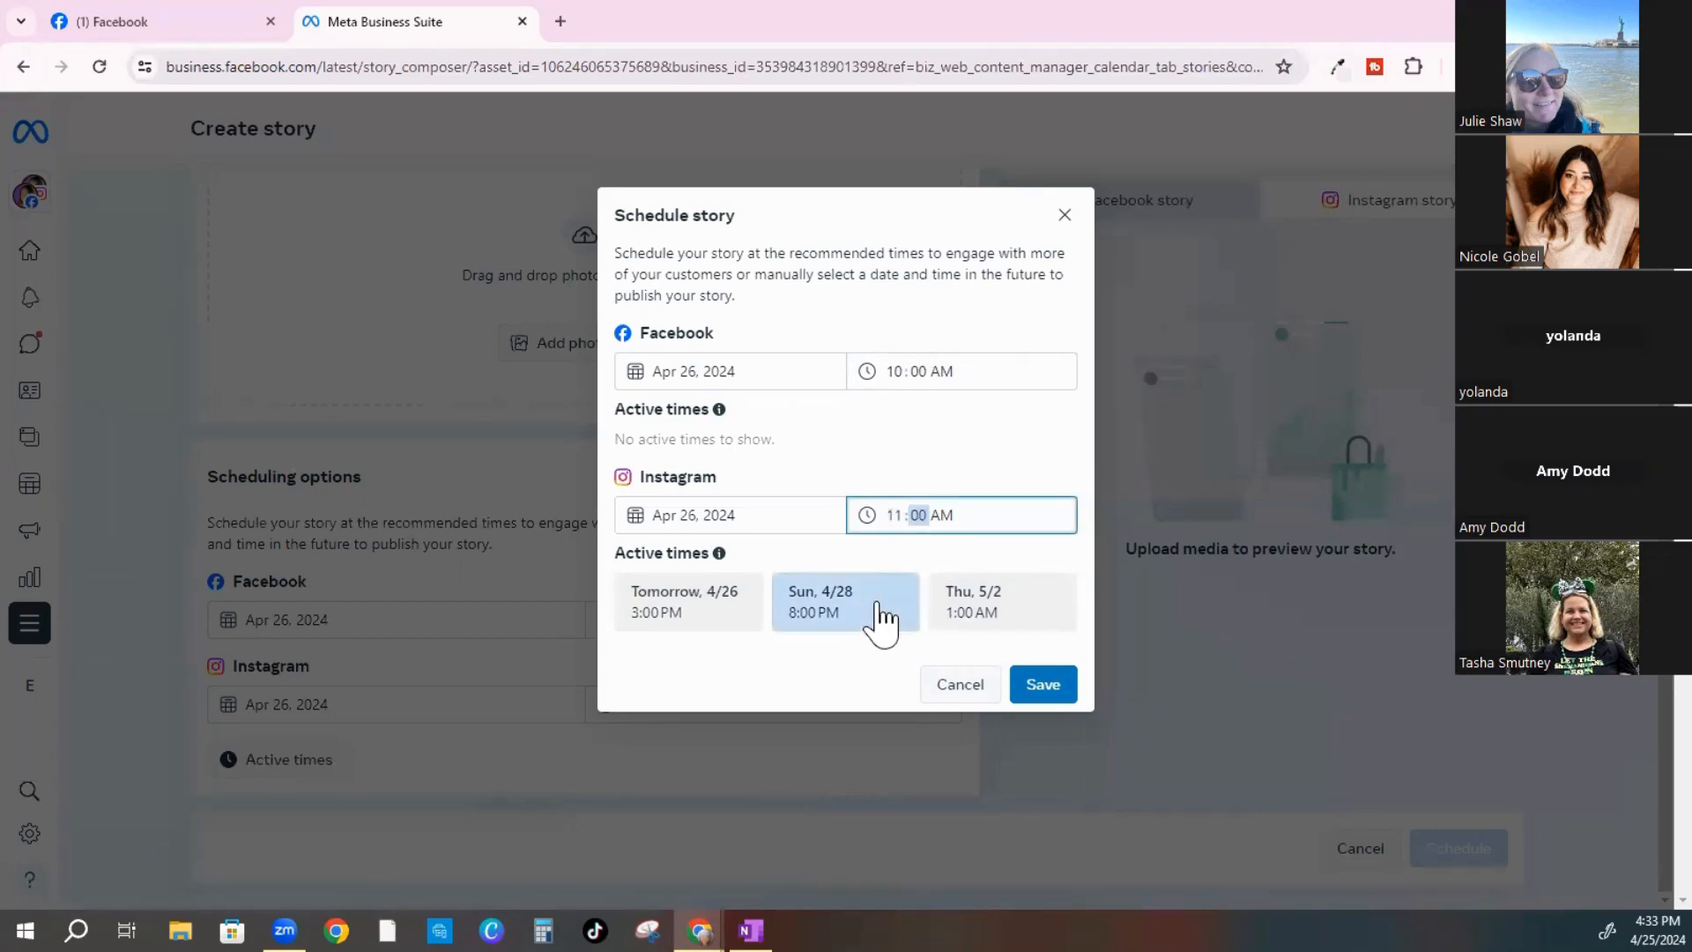
{"action": "left_click", "coordinate": [924, 444]}
{"action": "left_click", "coordinate": [1043, 685]}
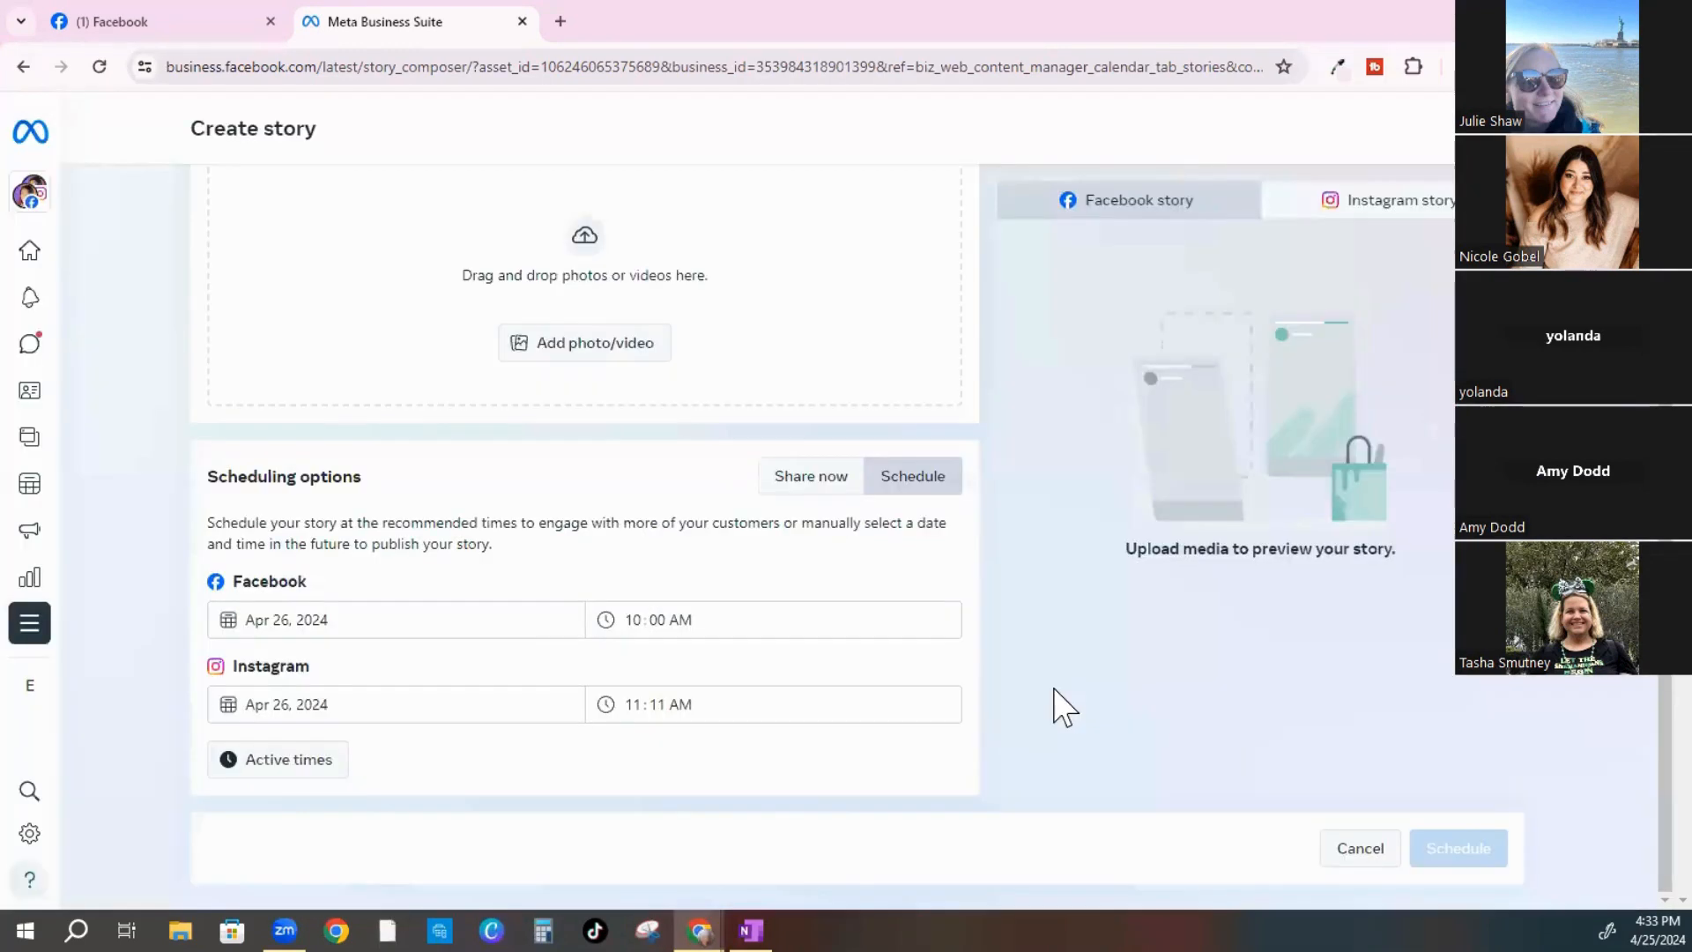
{"action": "scroll", "coordinate": [496, 540], "scroll_direction": "up", "scroll_amount": 3}
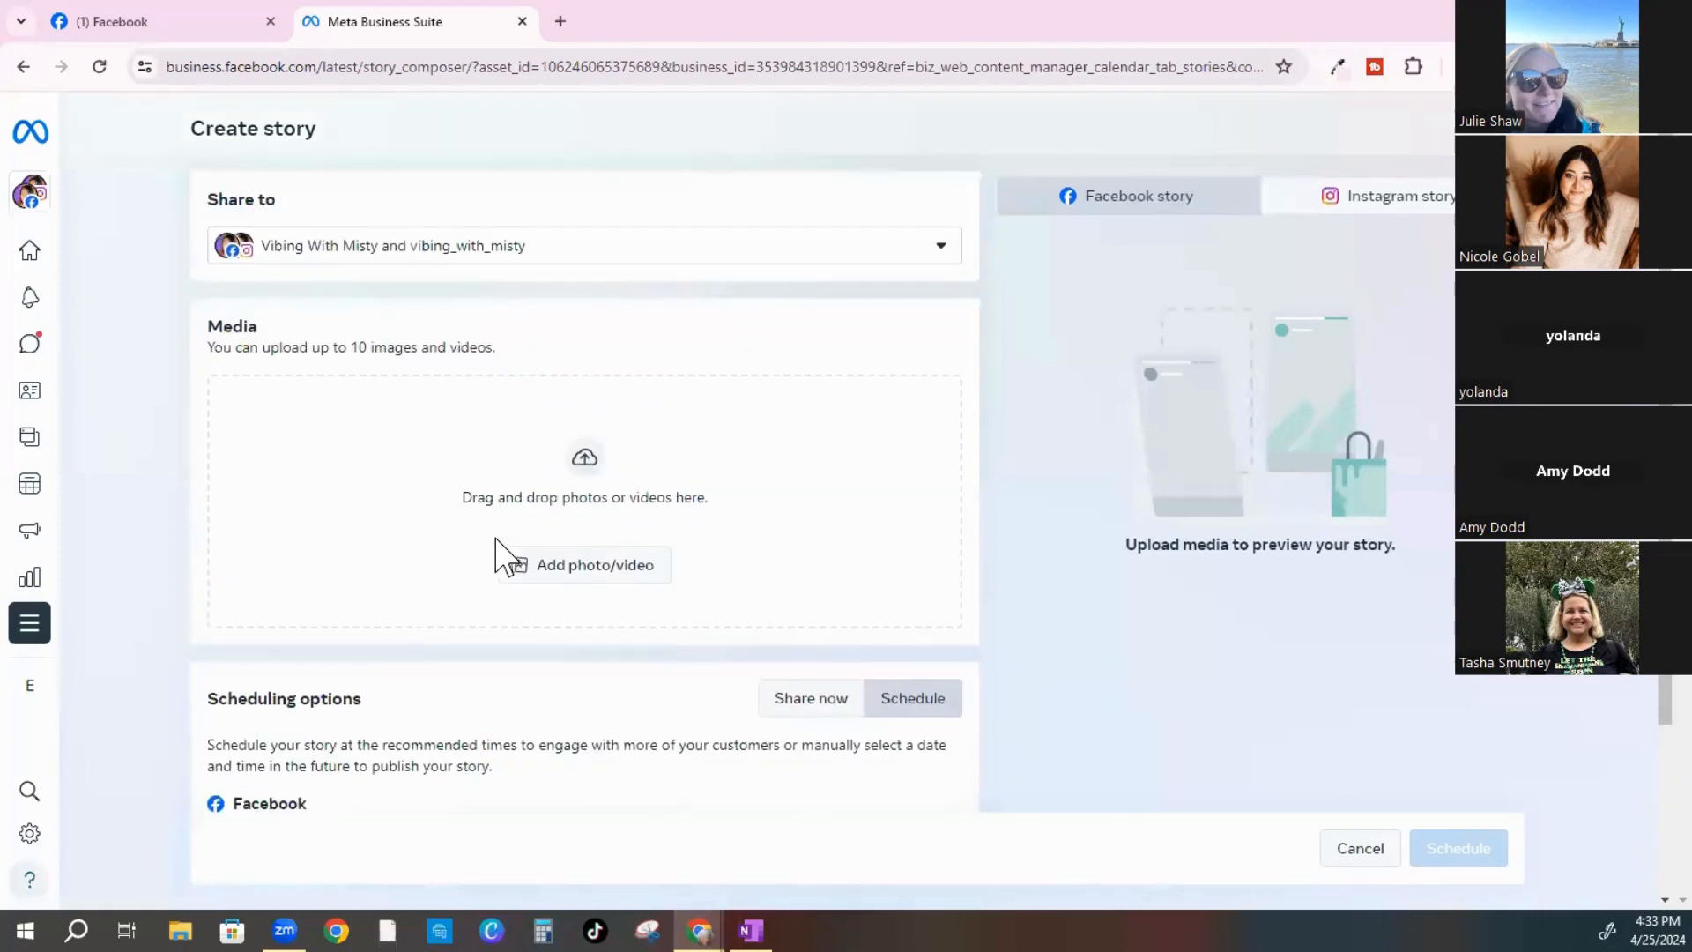
Add the Green_Animal rainforest trivia image (1080 × 1080) to the story
{"action": "left_click", "coordinate": [592, 556]}
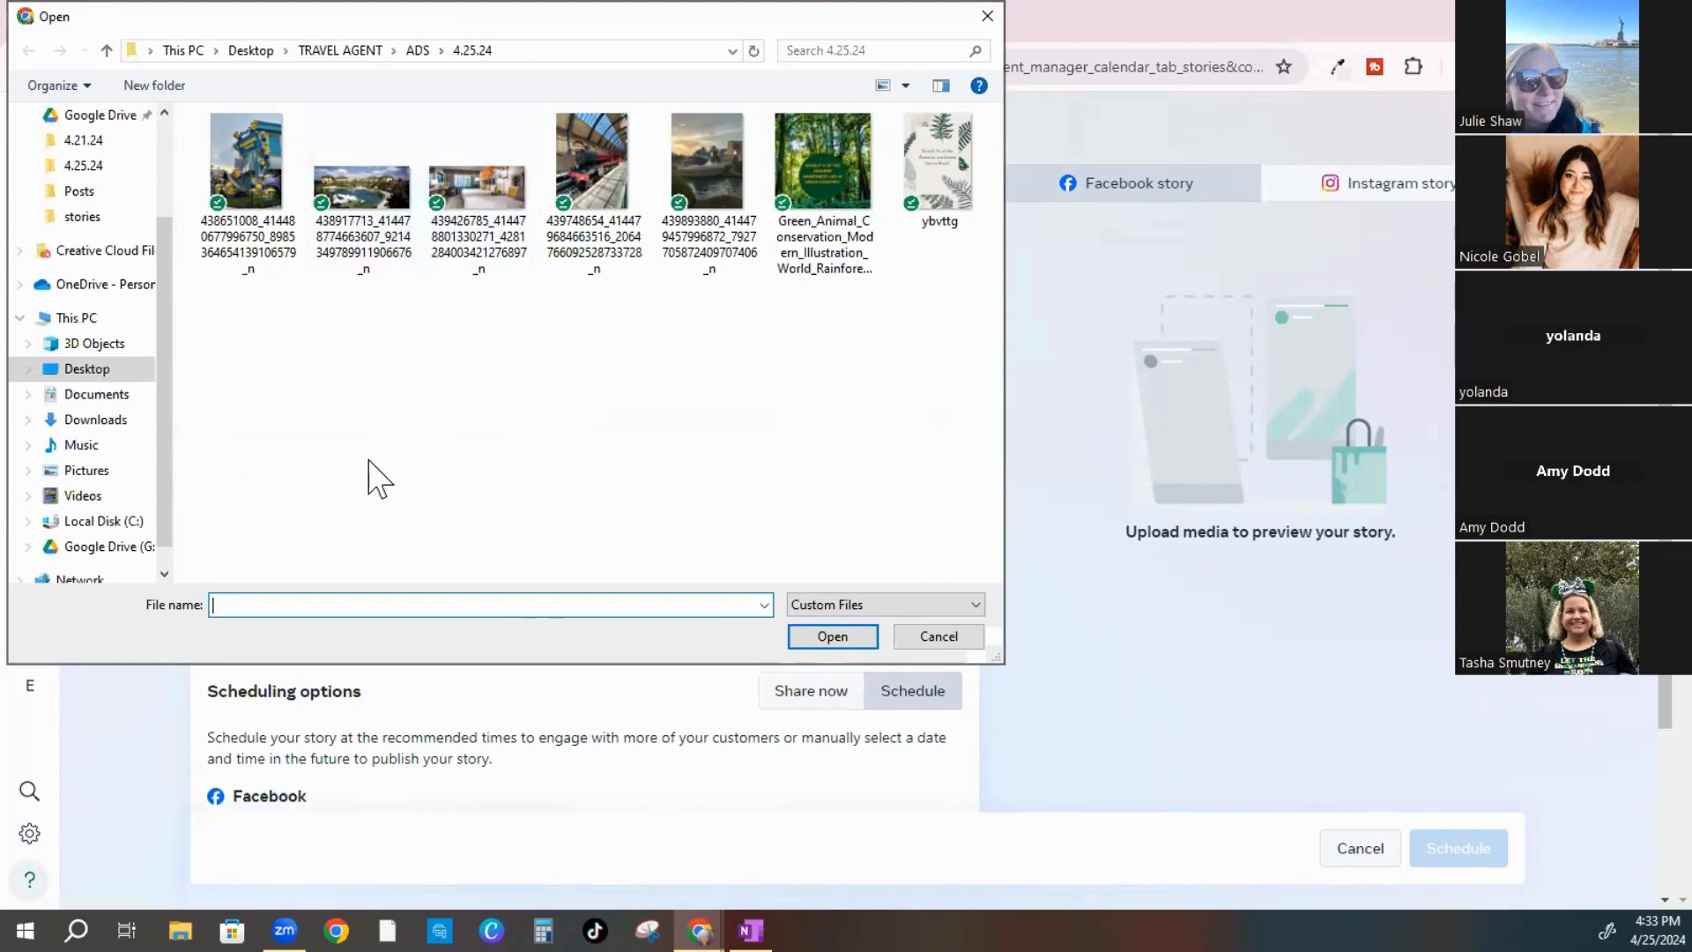
{"action": "left_click", "coordinate": [832, 163]}
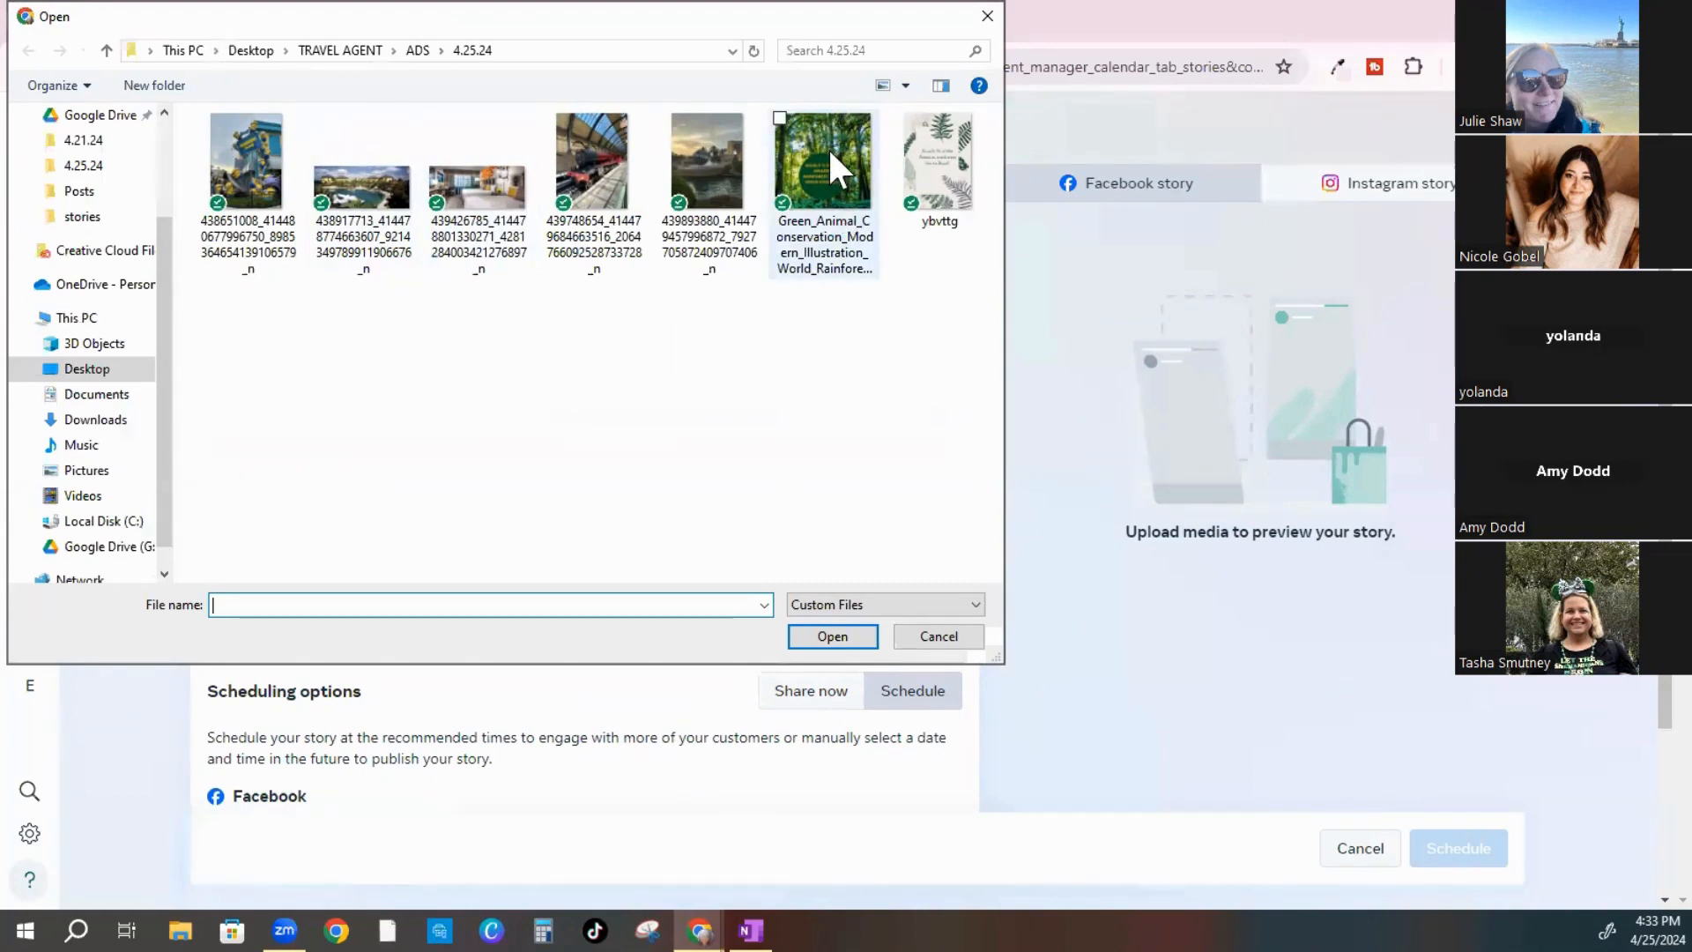
{"action": "left_click", "coordinate": [832, 636]}
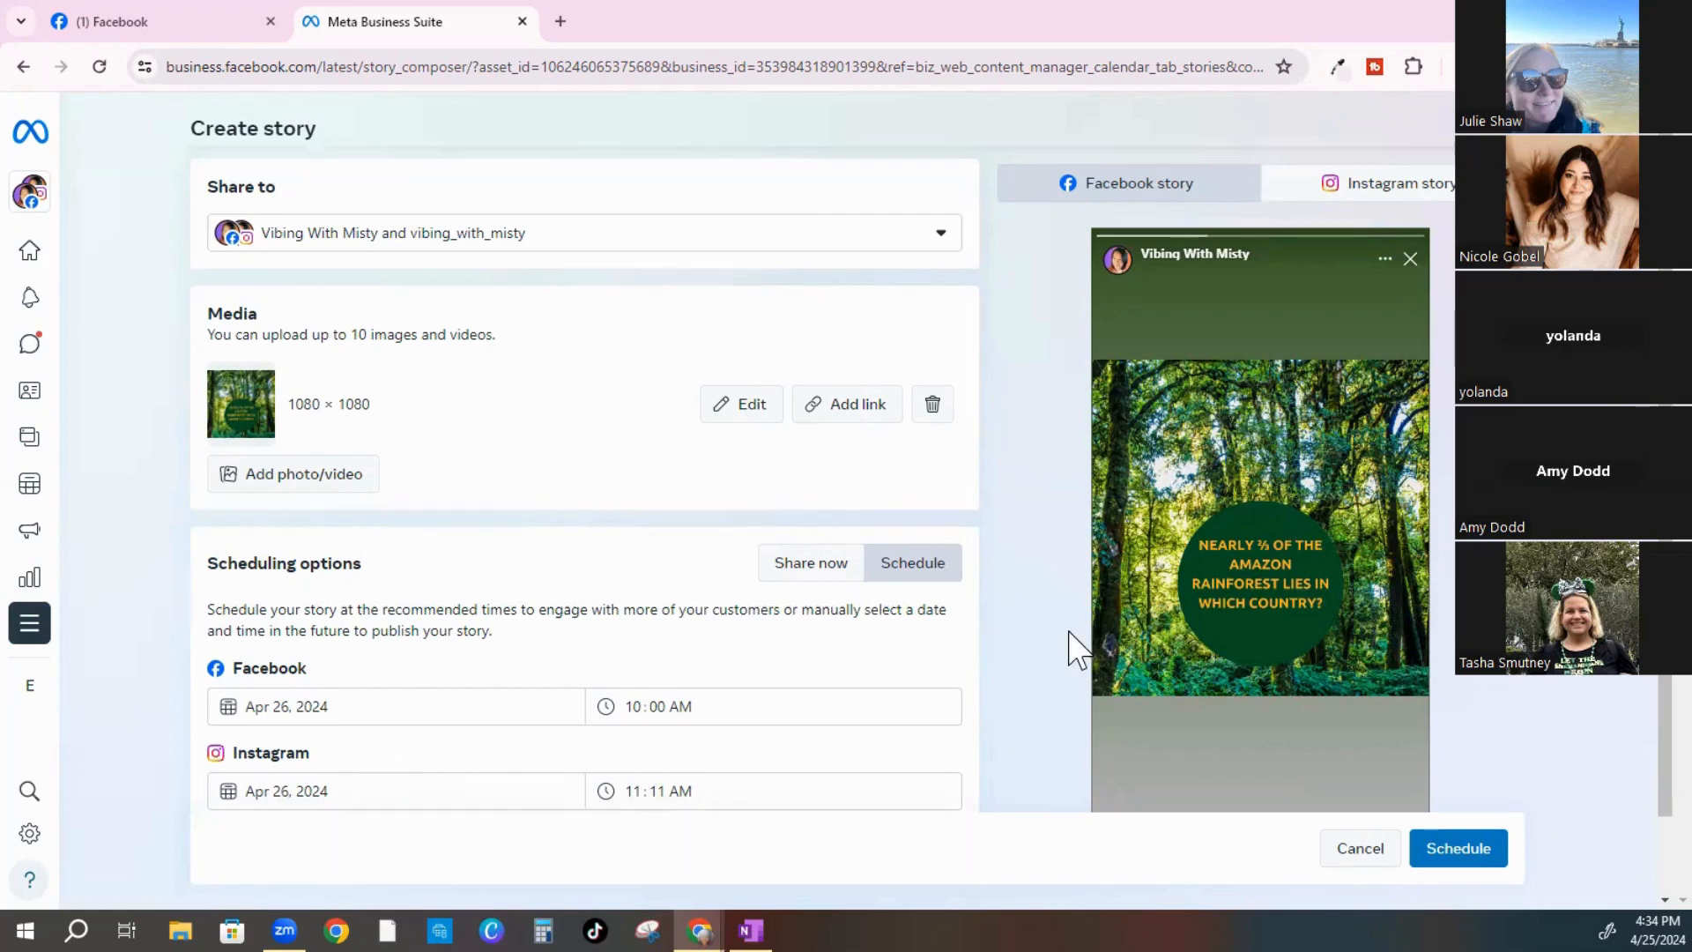
{"action": "scroll", "coordinate": [1113, 647], "scroll_direction": "down", "scroll_amount": 1}
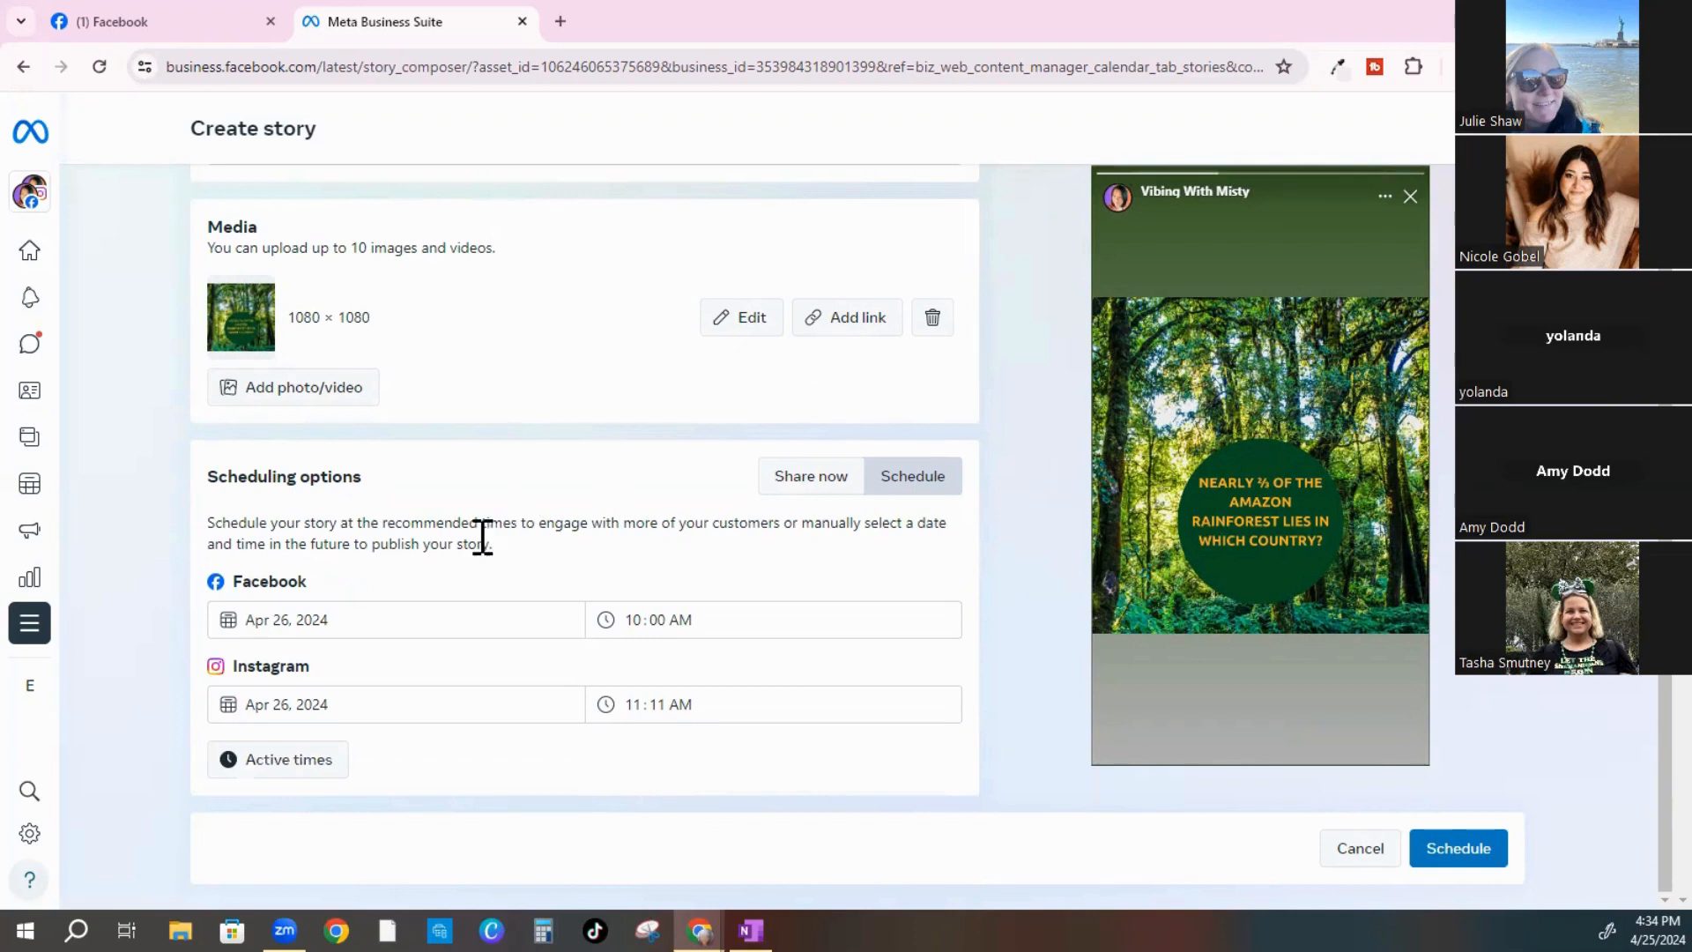
Try a black text colour on the story image, then close the photo editor without changes
{"action": "left_click", "coordinate": [743, 326]}
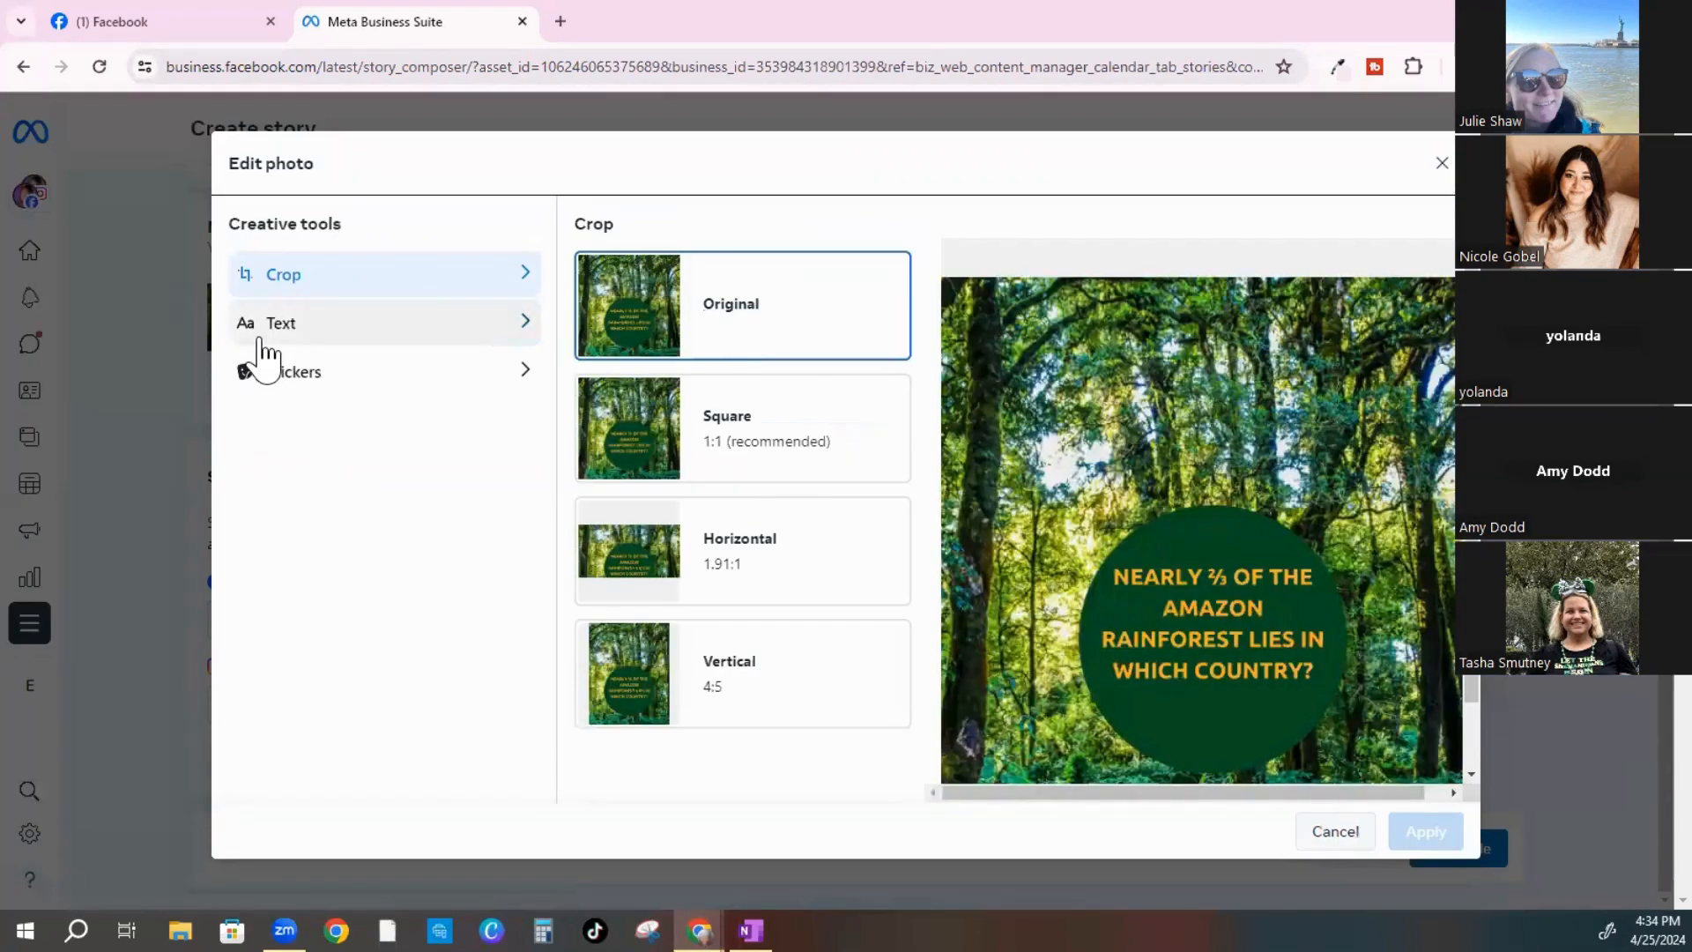
{"action": "left_click", "coordinate": [267, 357]}
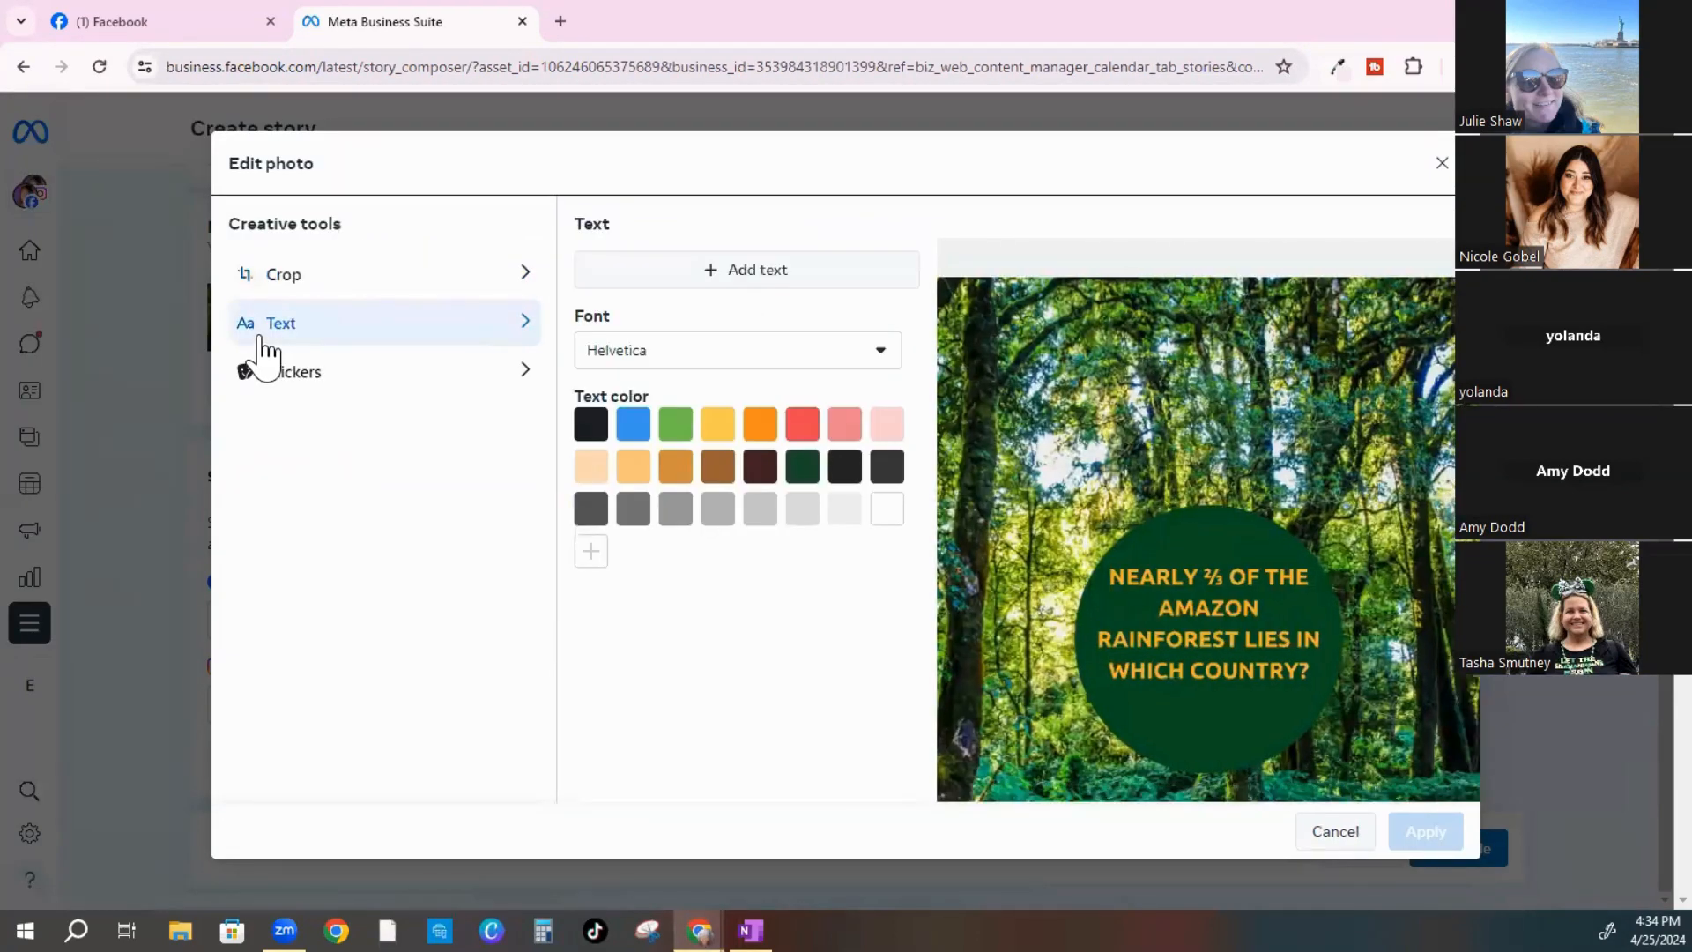
{"action": "left_click", "coordinate": [714, 281]}
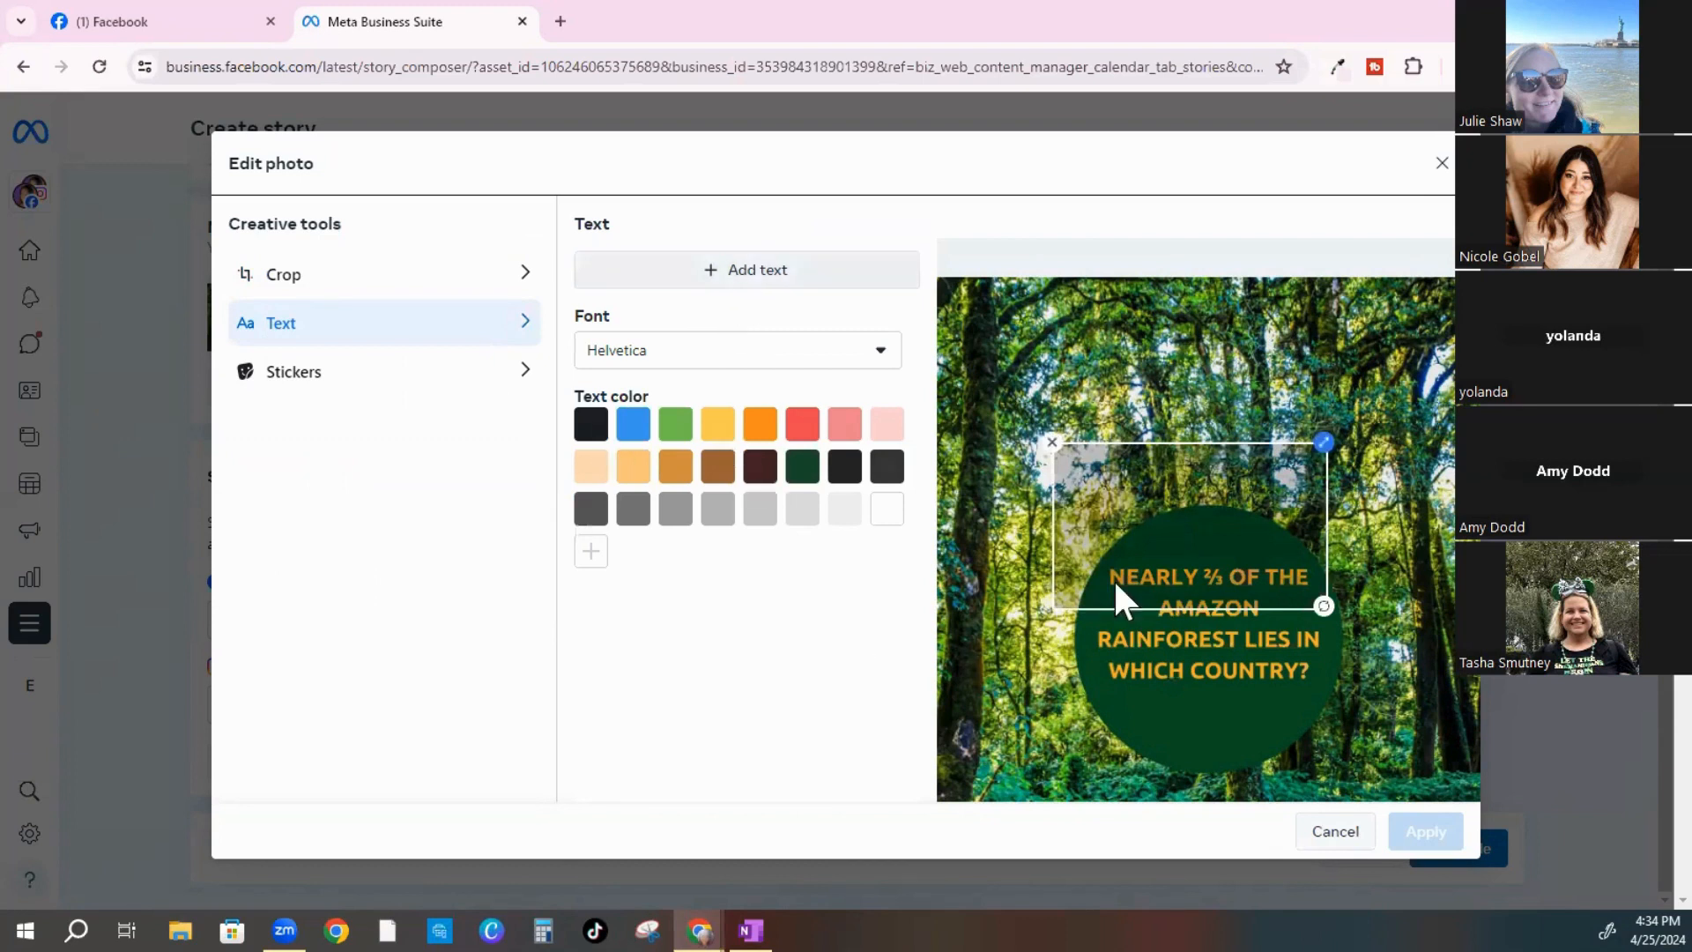
{"action": "left_click", "coordinate": [1120, 493]}
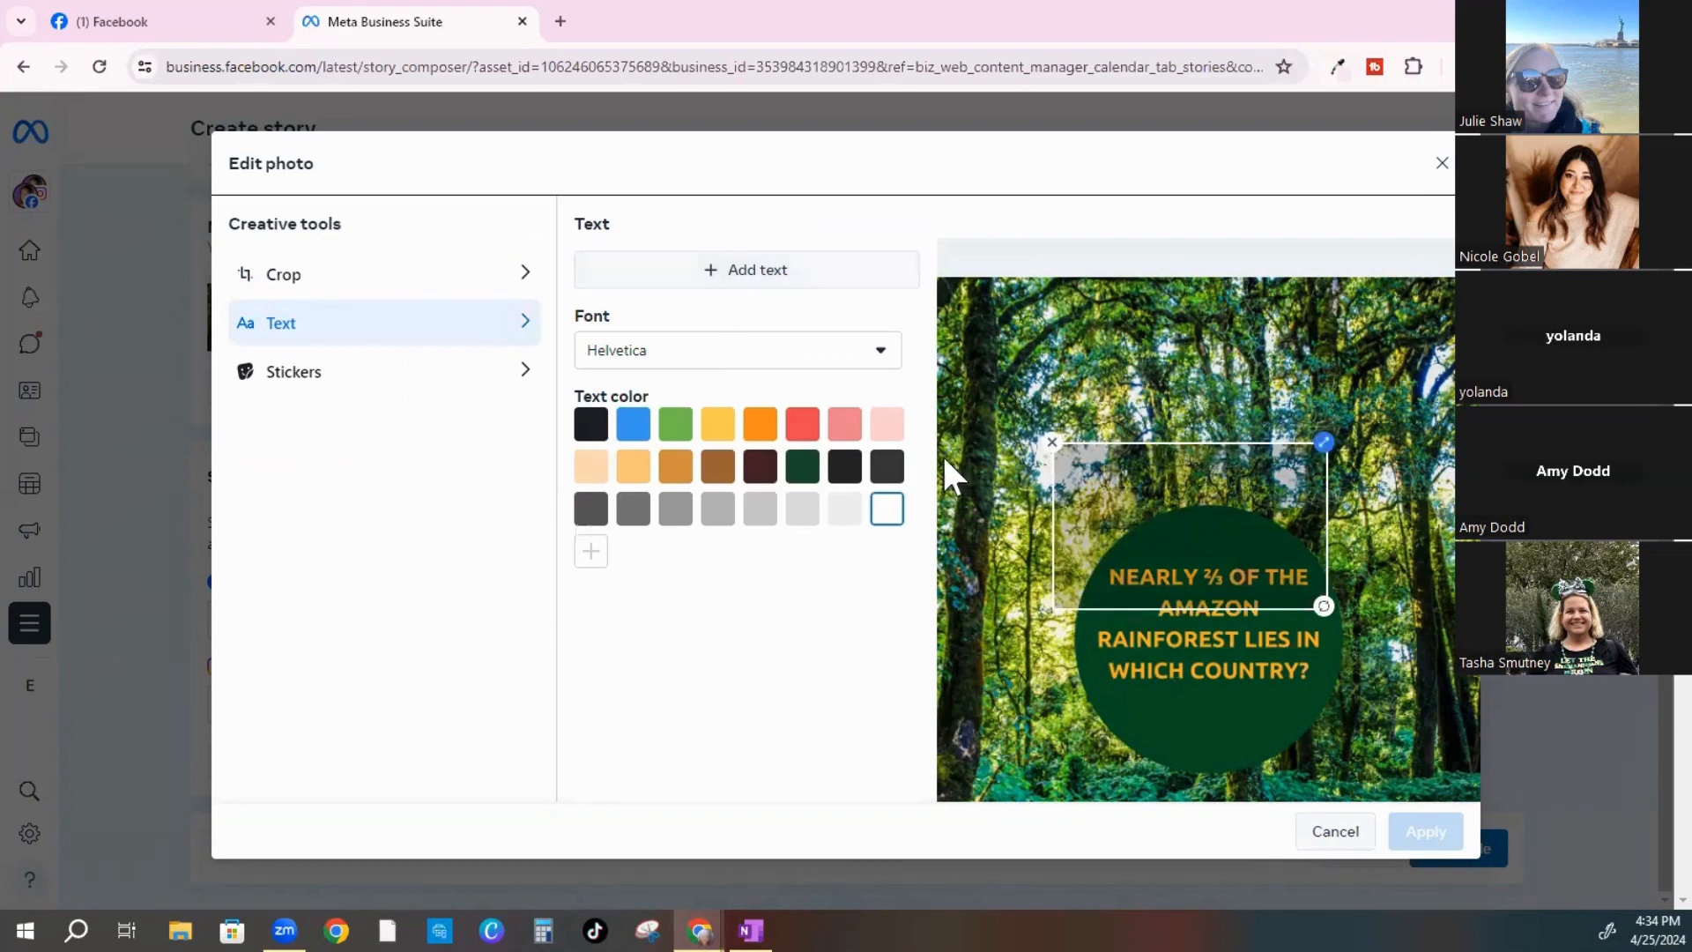
{"action": "left_click", "coordinate": [594, 431]}
{"action": "left_click", "coordinate": [1331, 832]}
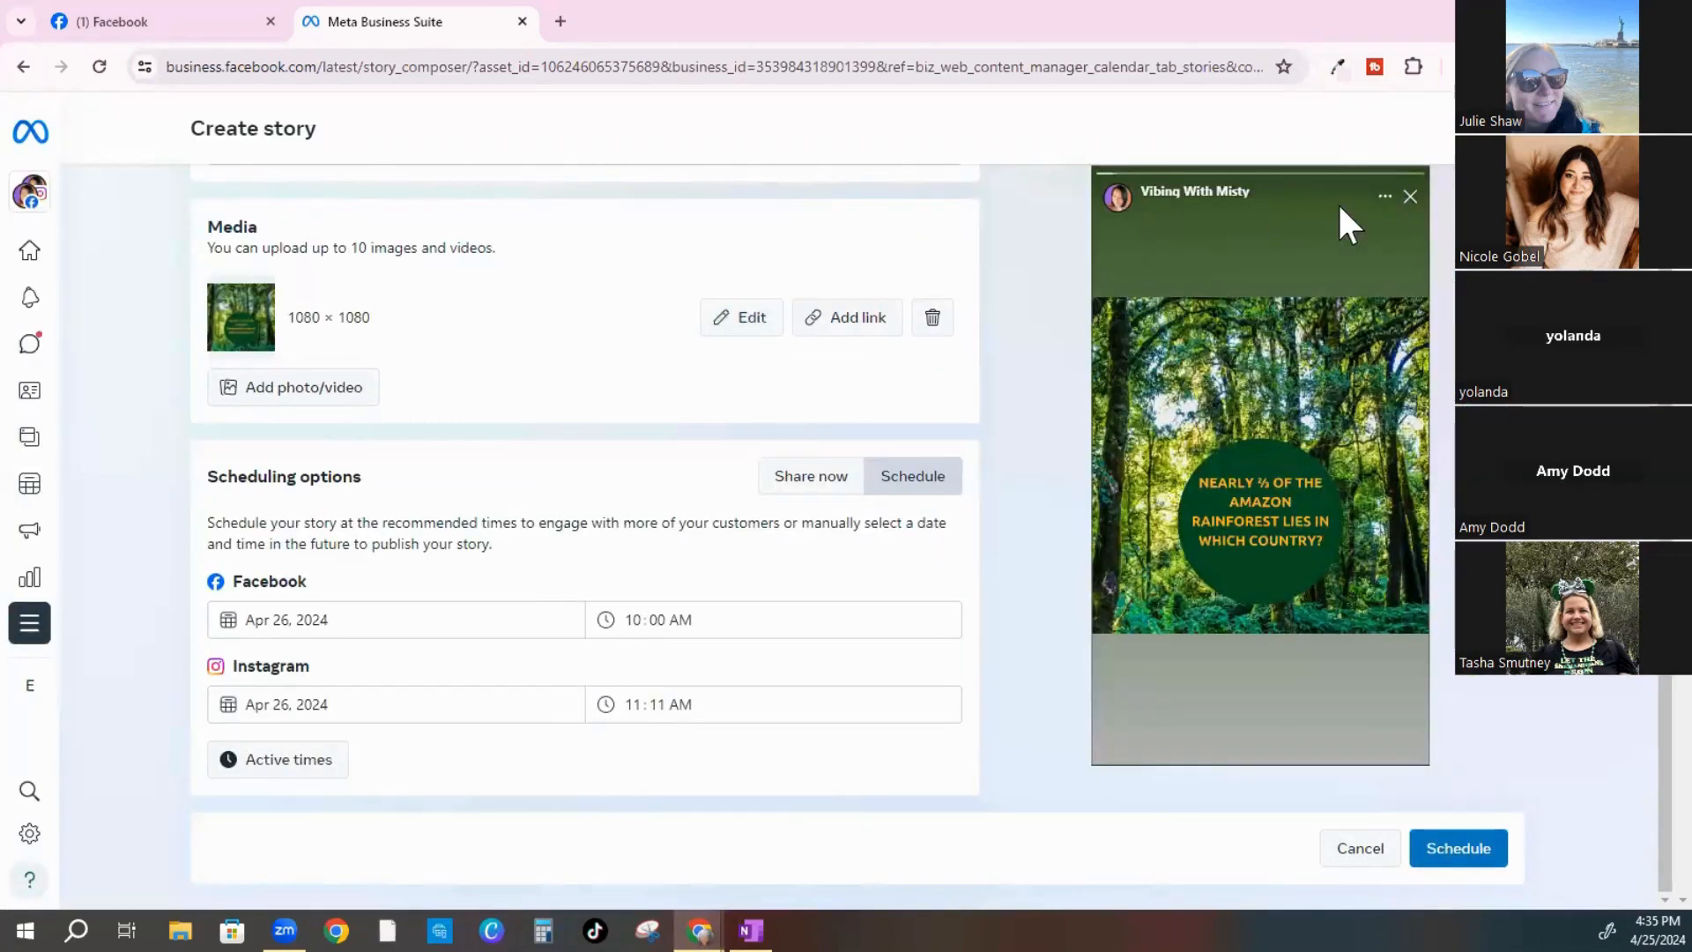
Discard the story draft and start a new post scheduled for Sat Apr 27, 2024 at 10:00 AM
{"action": "left_click", "coordinate": [1360, 849]}
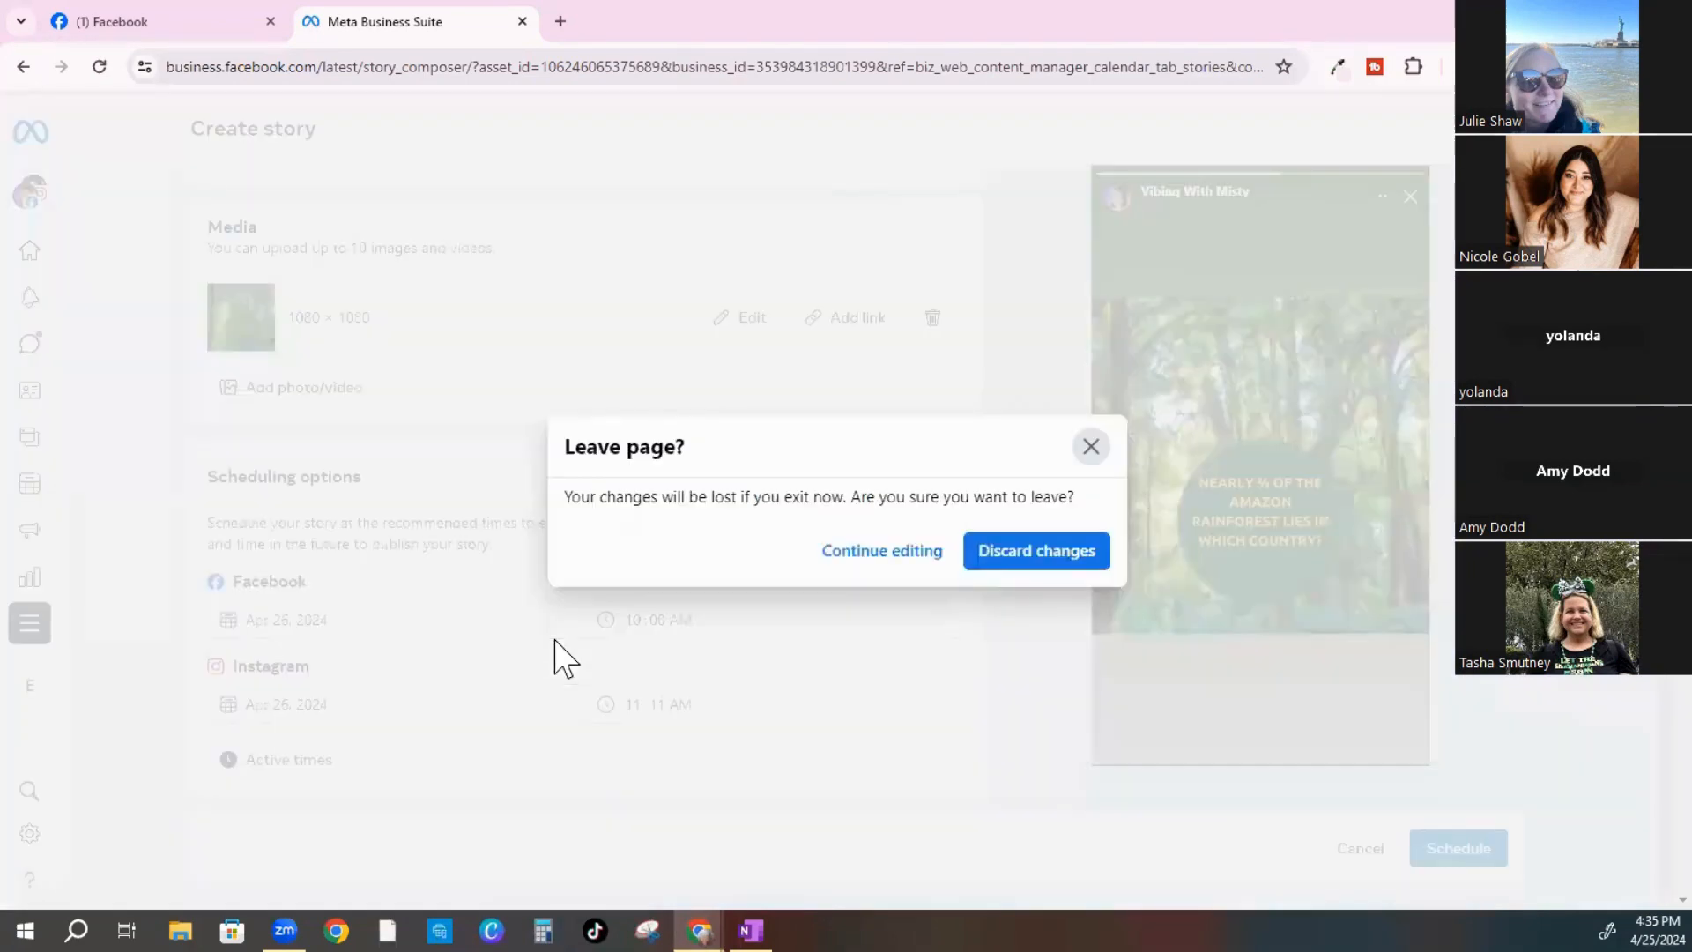
{"action": "left_click", "coordinate": [1033, 553]}
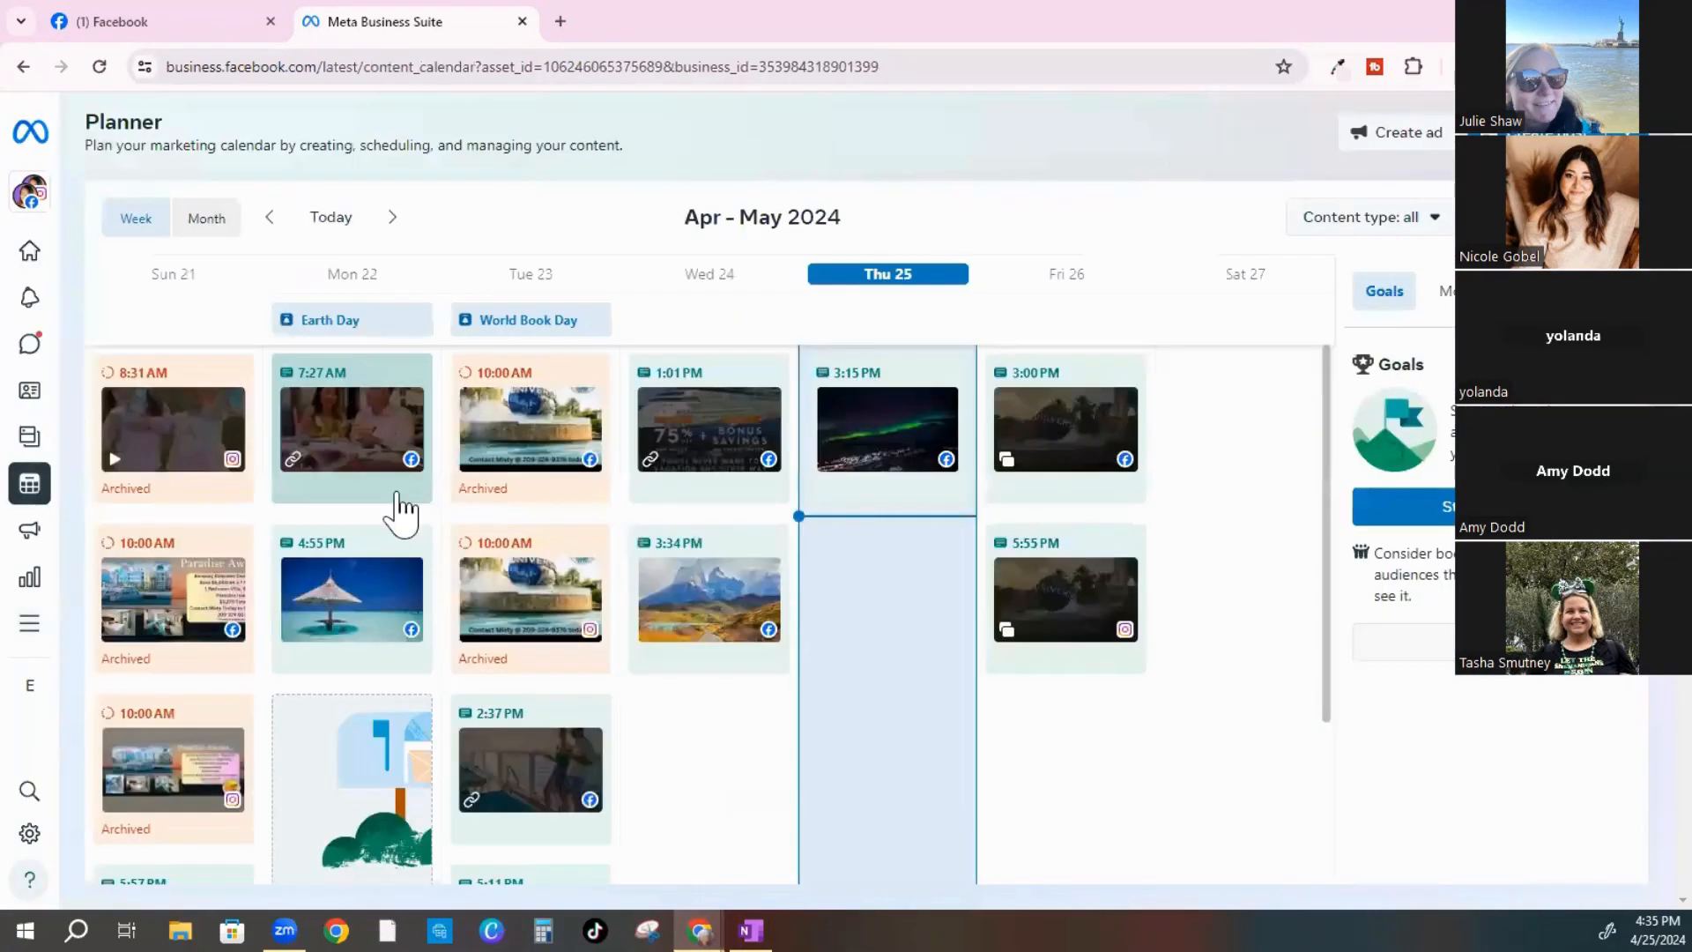
{"action": "mouse_move", "coordinate": [1220, 423]}
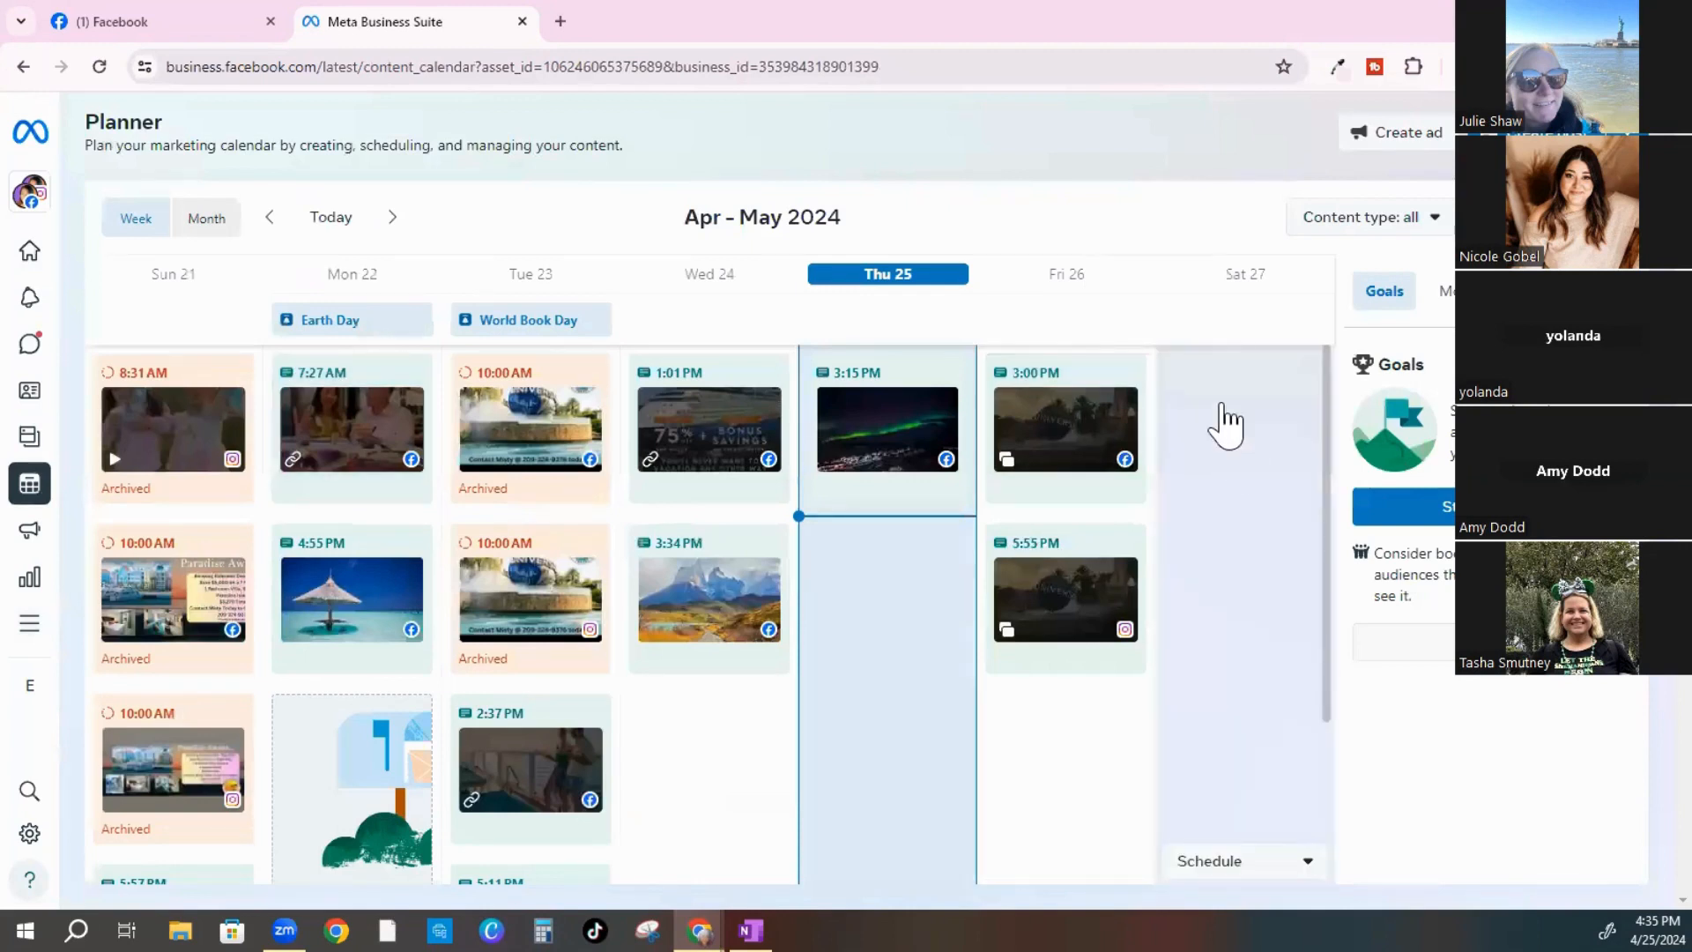
{"action": "left_click", "coordinate": [1308, 863]}
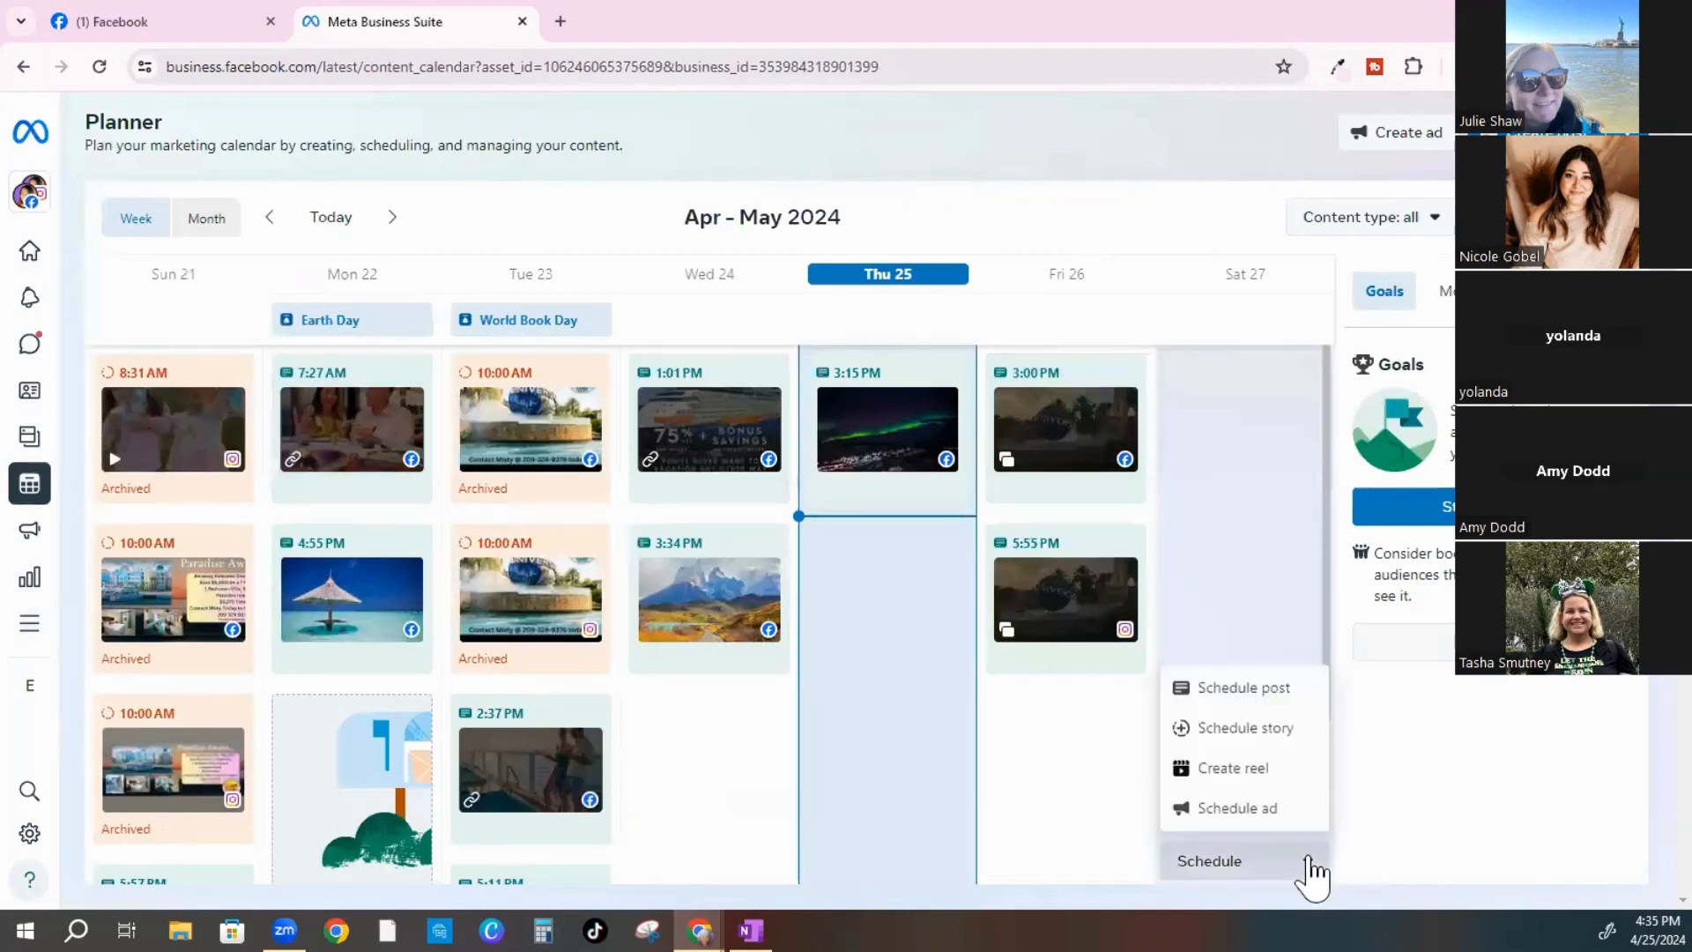
{"action": "left_click", "coordinate": [1261, 696]}
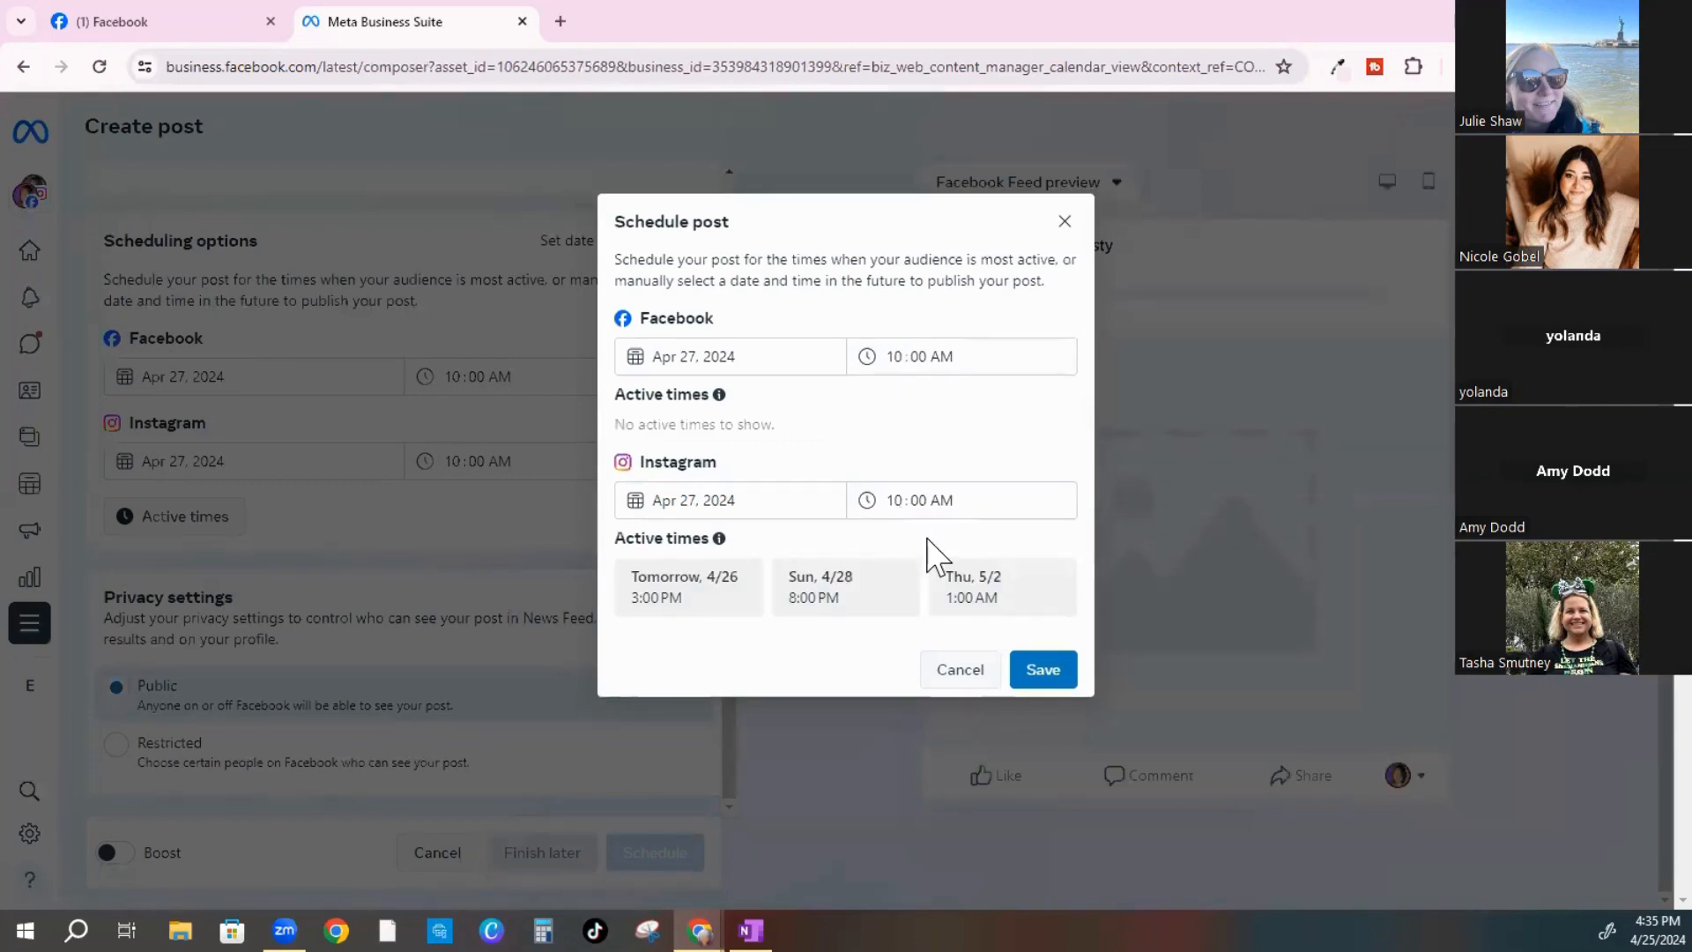
Set the Instagram posting time to 11:11 AM and save the schedule
{"action": "left_click", "coordinate": [899, 501]}
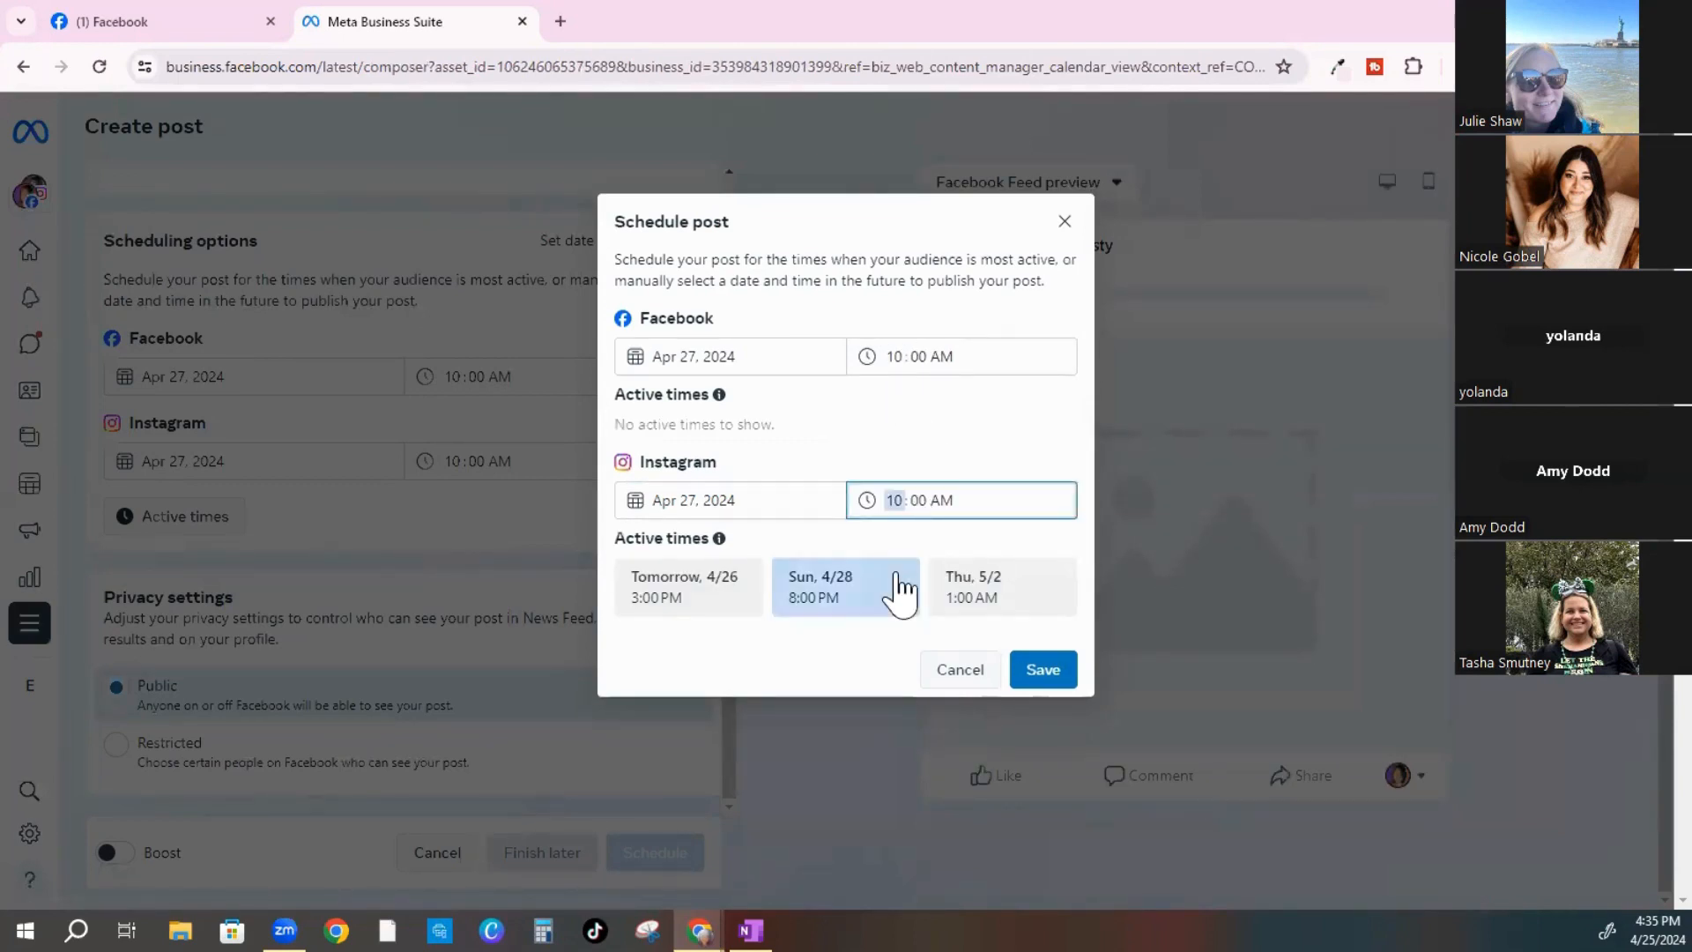
{"action": "key", "text": "Tab"}
{"action": "type", "text": "11"}
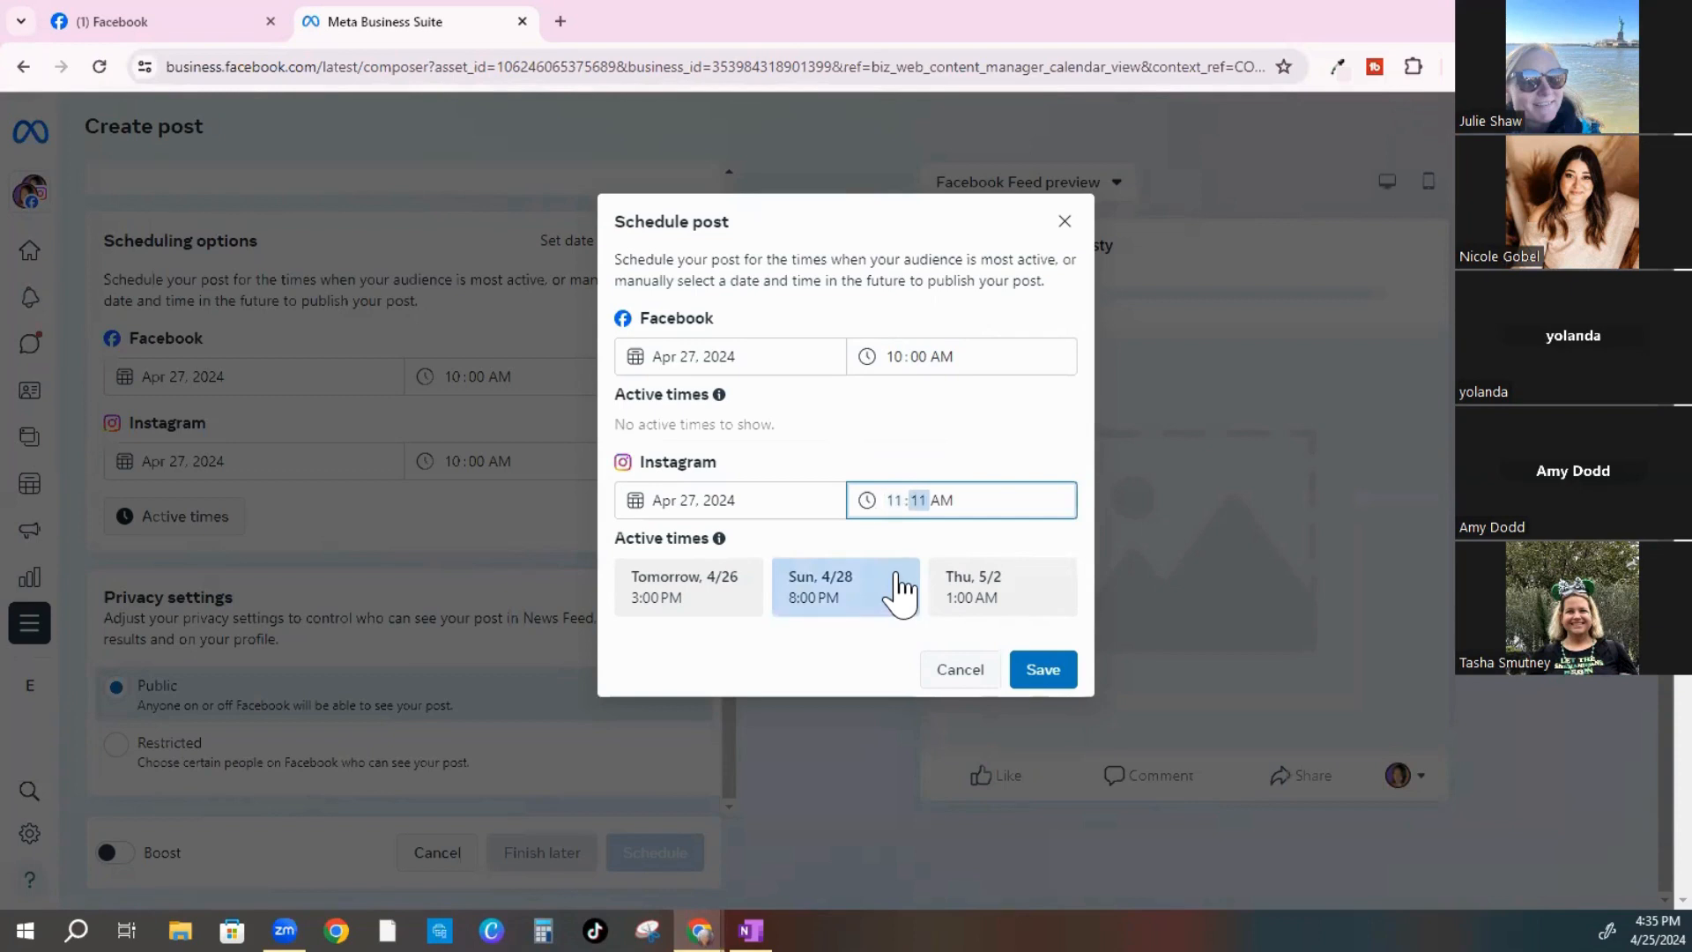
{"action": "left_click", "coordinate": [1034, 667]}
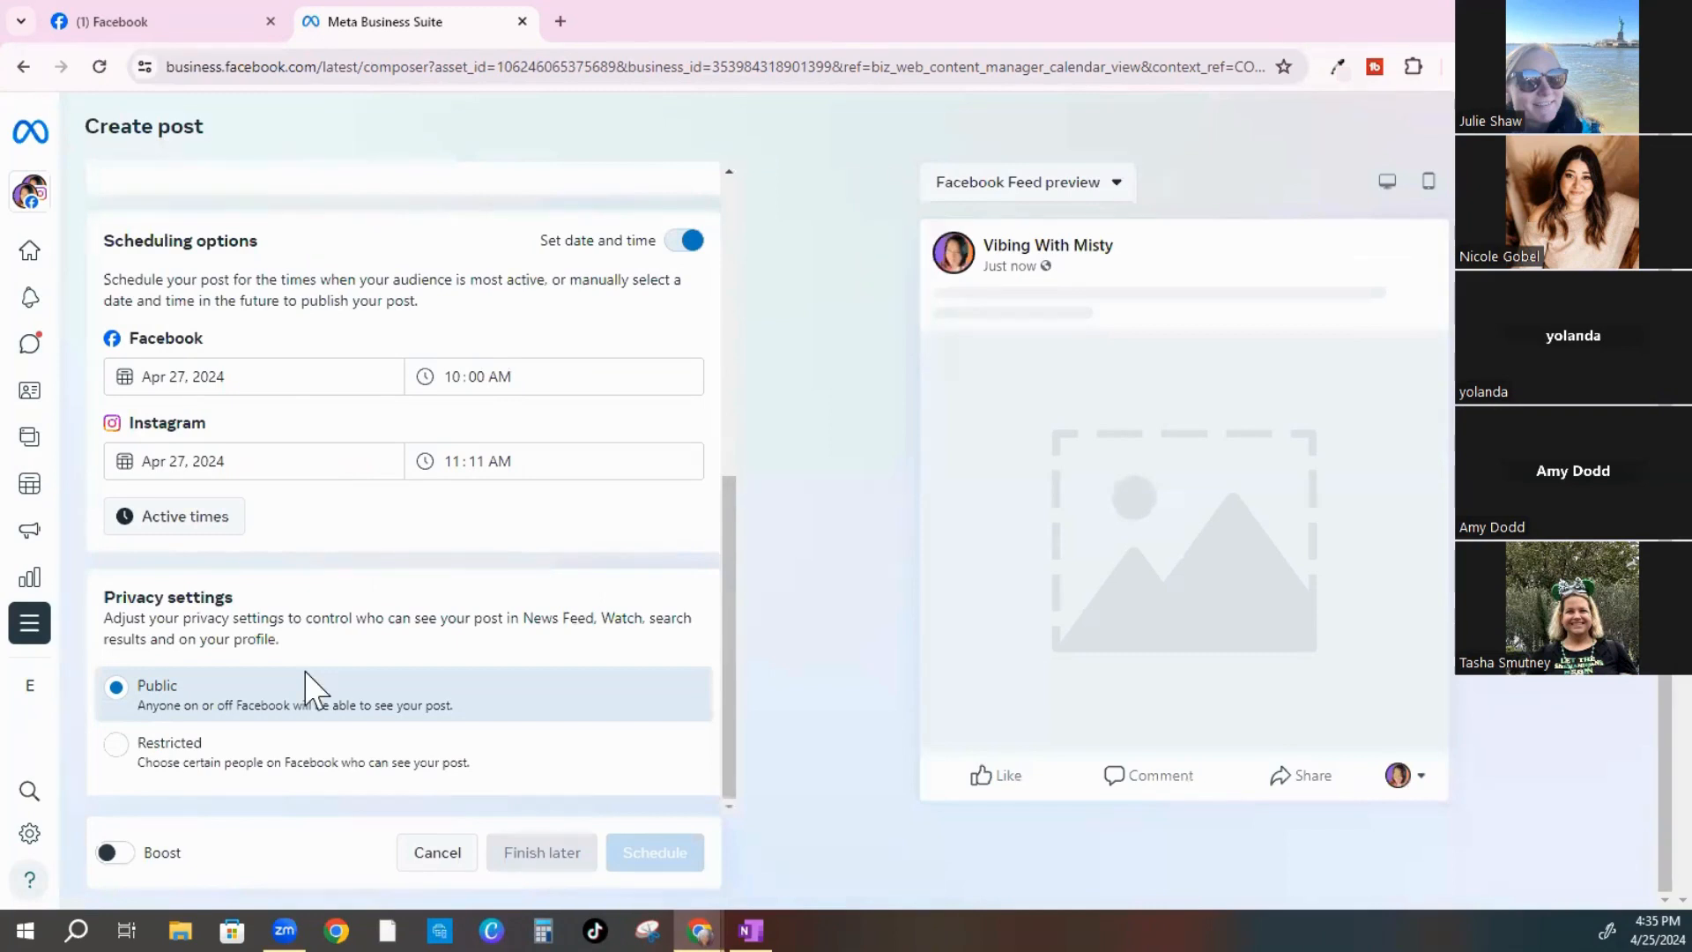
Attach the Green_Animal_Conservation rainforest trivia image uploaded from the desktop
{"action": "scroll", "coordinate": [264, 573], "scroll_direction": "up", "scroll_amount": 5}
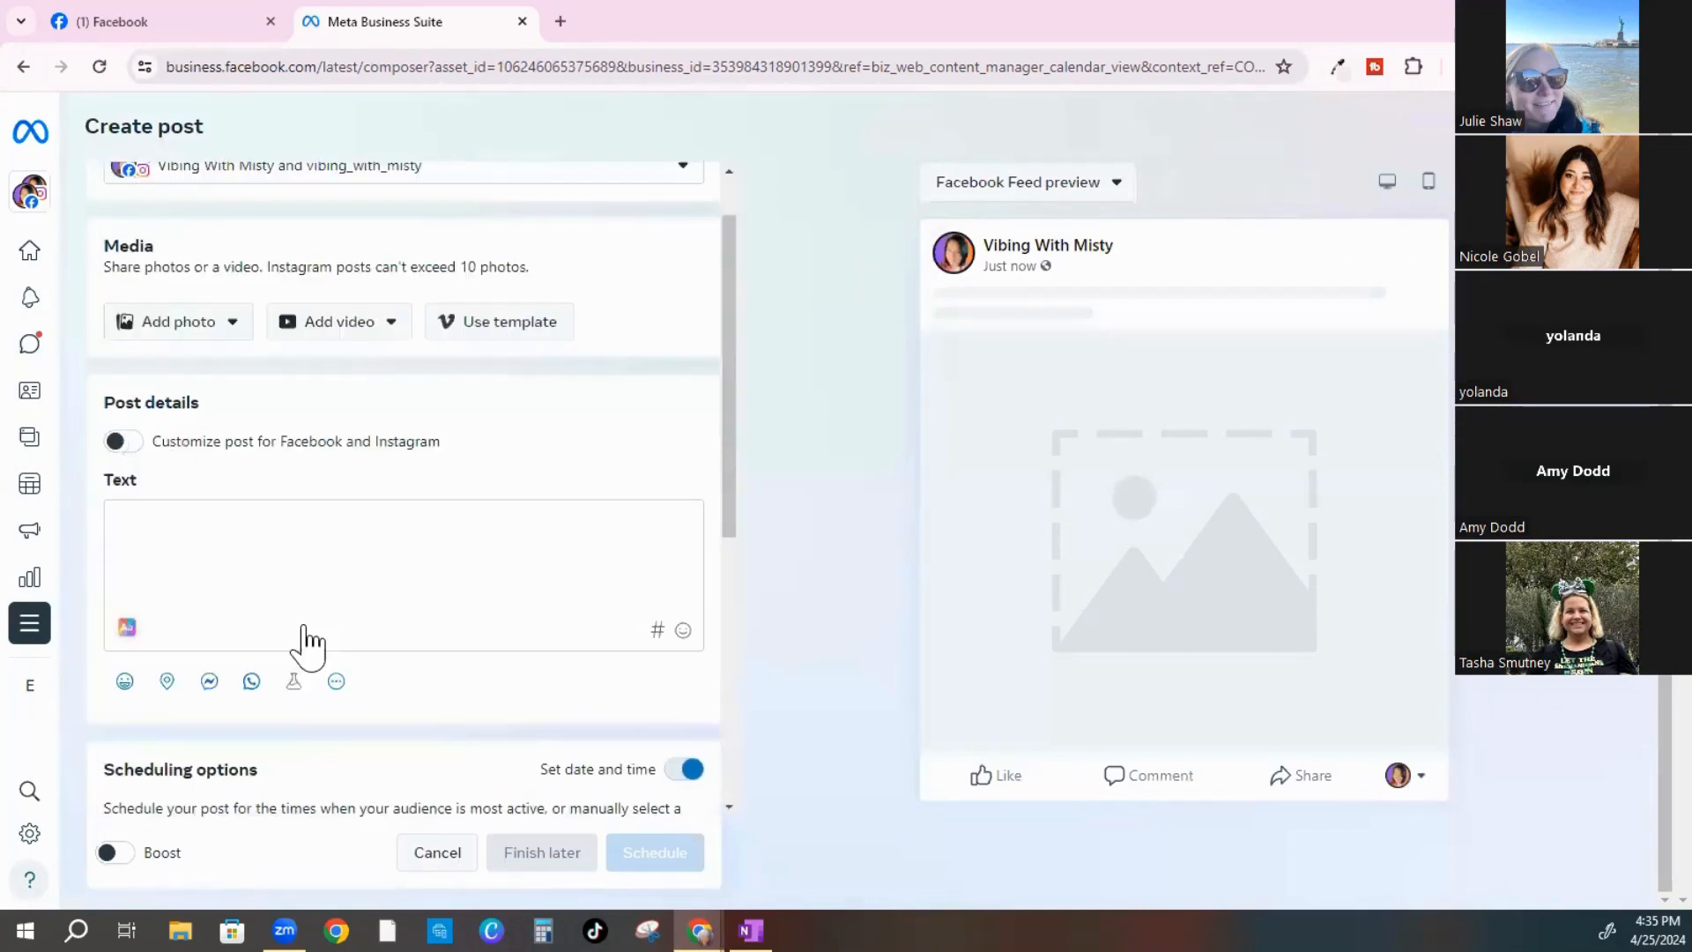
{"action": "scroll", "coordinate": [406, 555], "scroll_direction": "down", "scroll_amount": 4}
{"action": "scroll", "coordinate": [352, 556], "scroll_direction": "up", "scroll_amount": 5}
{"action": "left_click", "coordinate": [209, 323]}
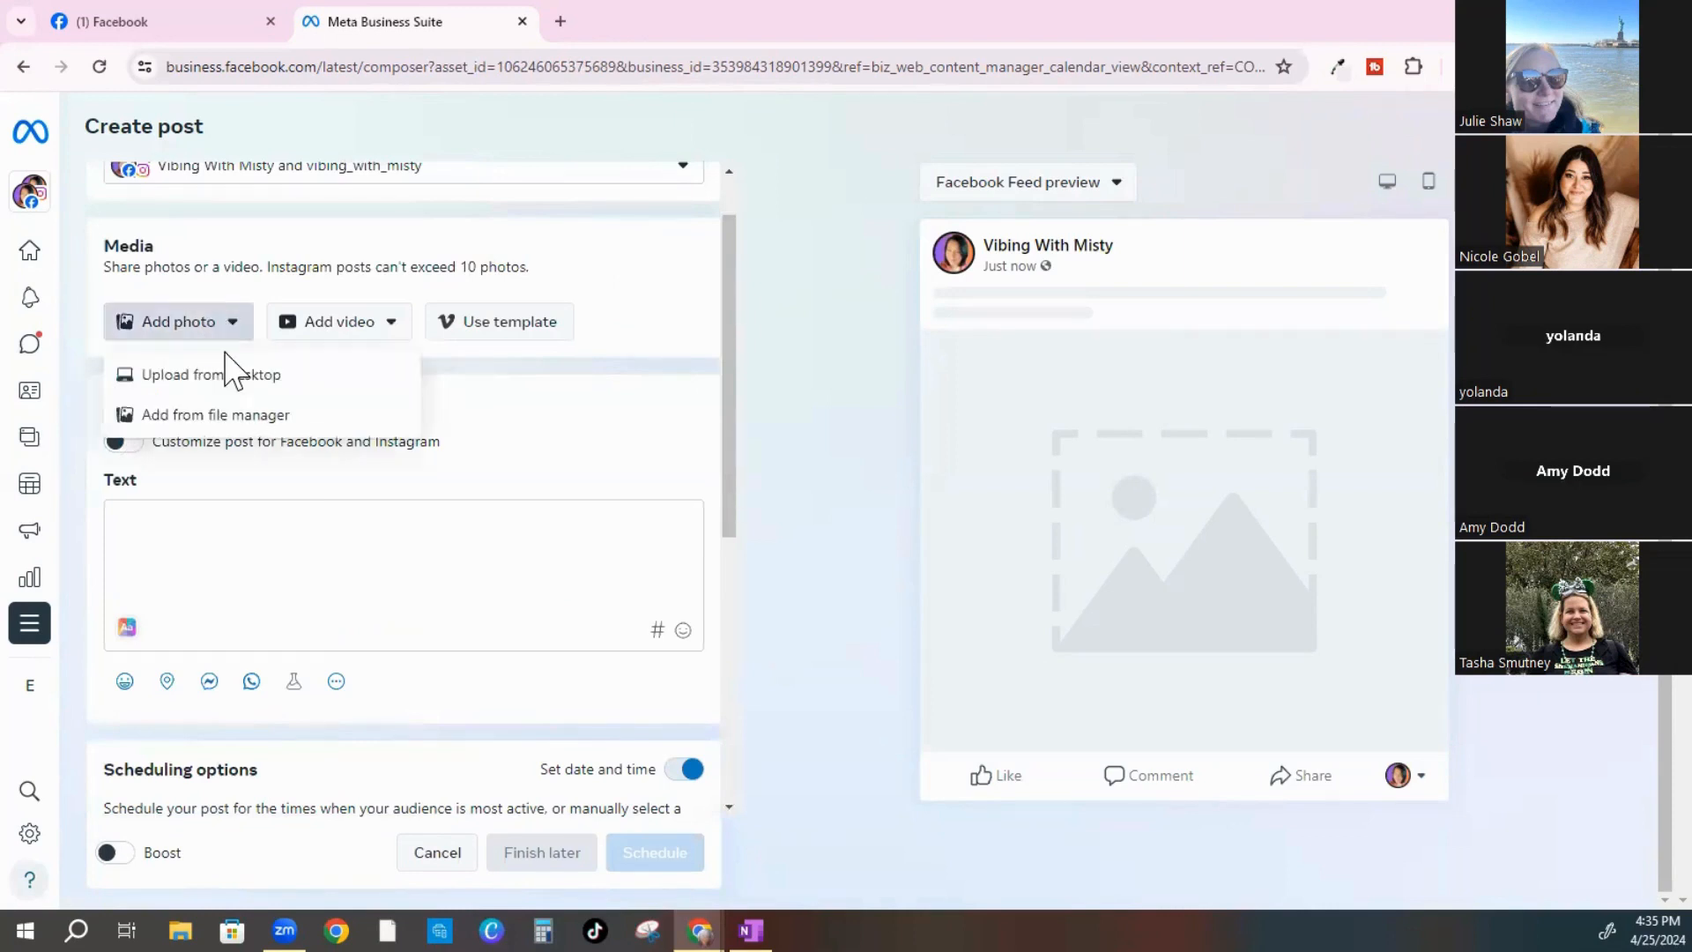
{"action": "left_click", "coordinate": [211, 377]}
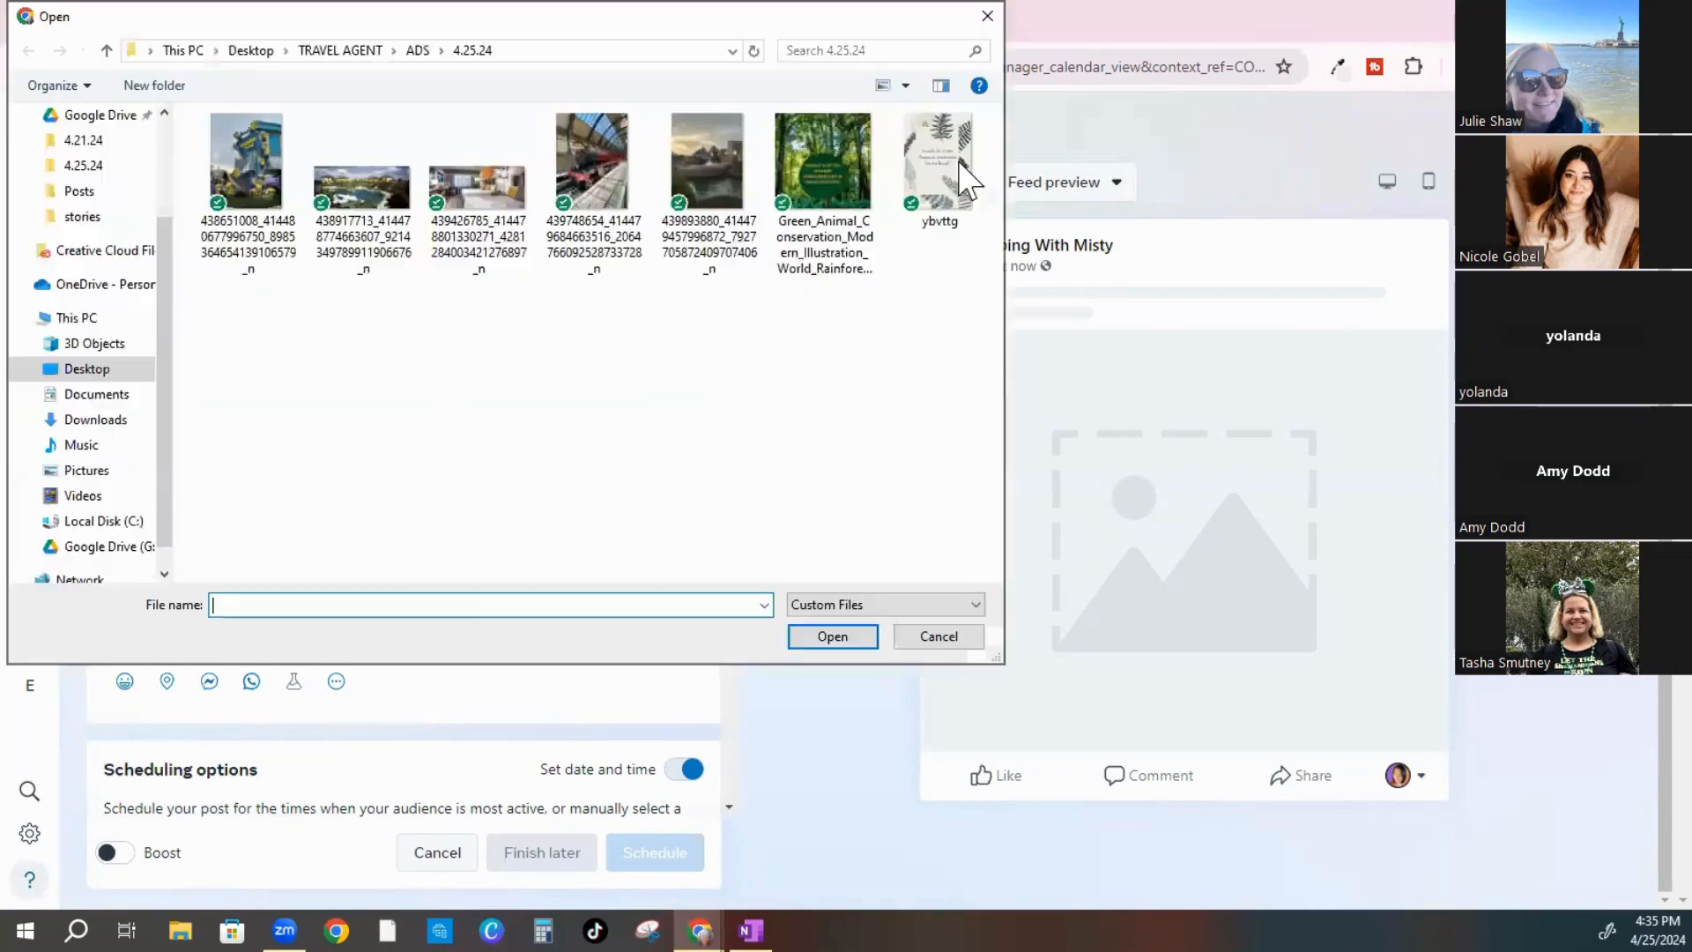
{"action": "left_click", "coordinate": [831, 273]}
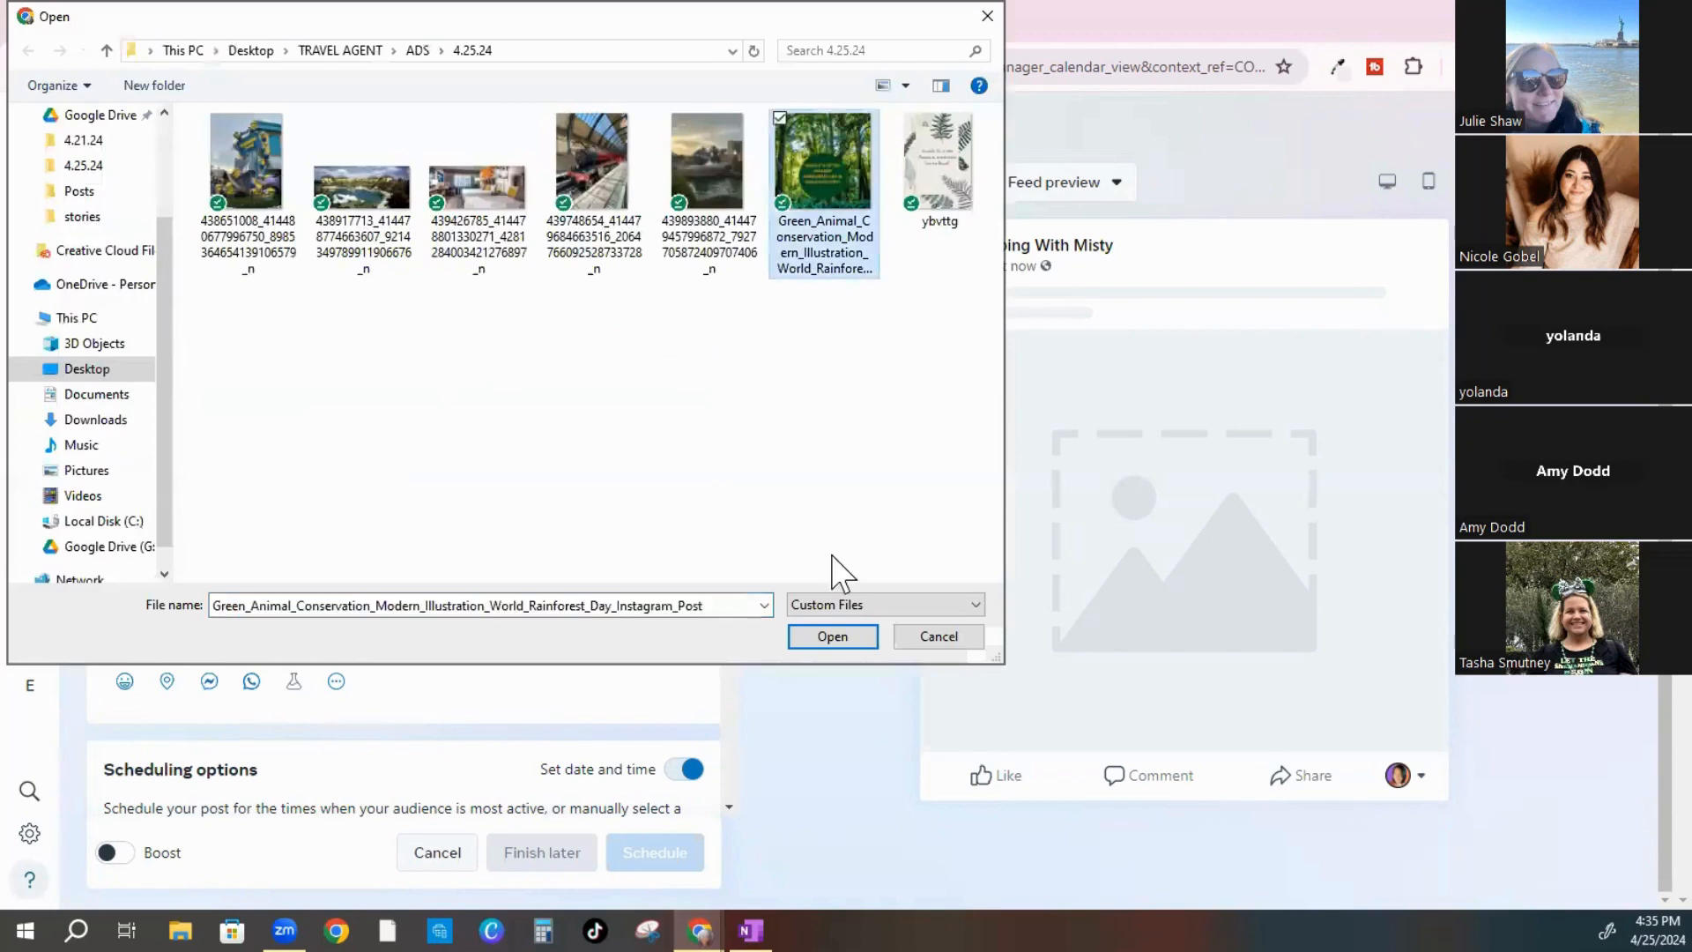
{"action": "left_click", "coordinate": [815, 636]}
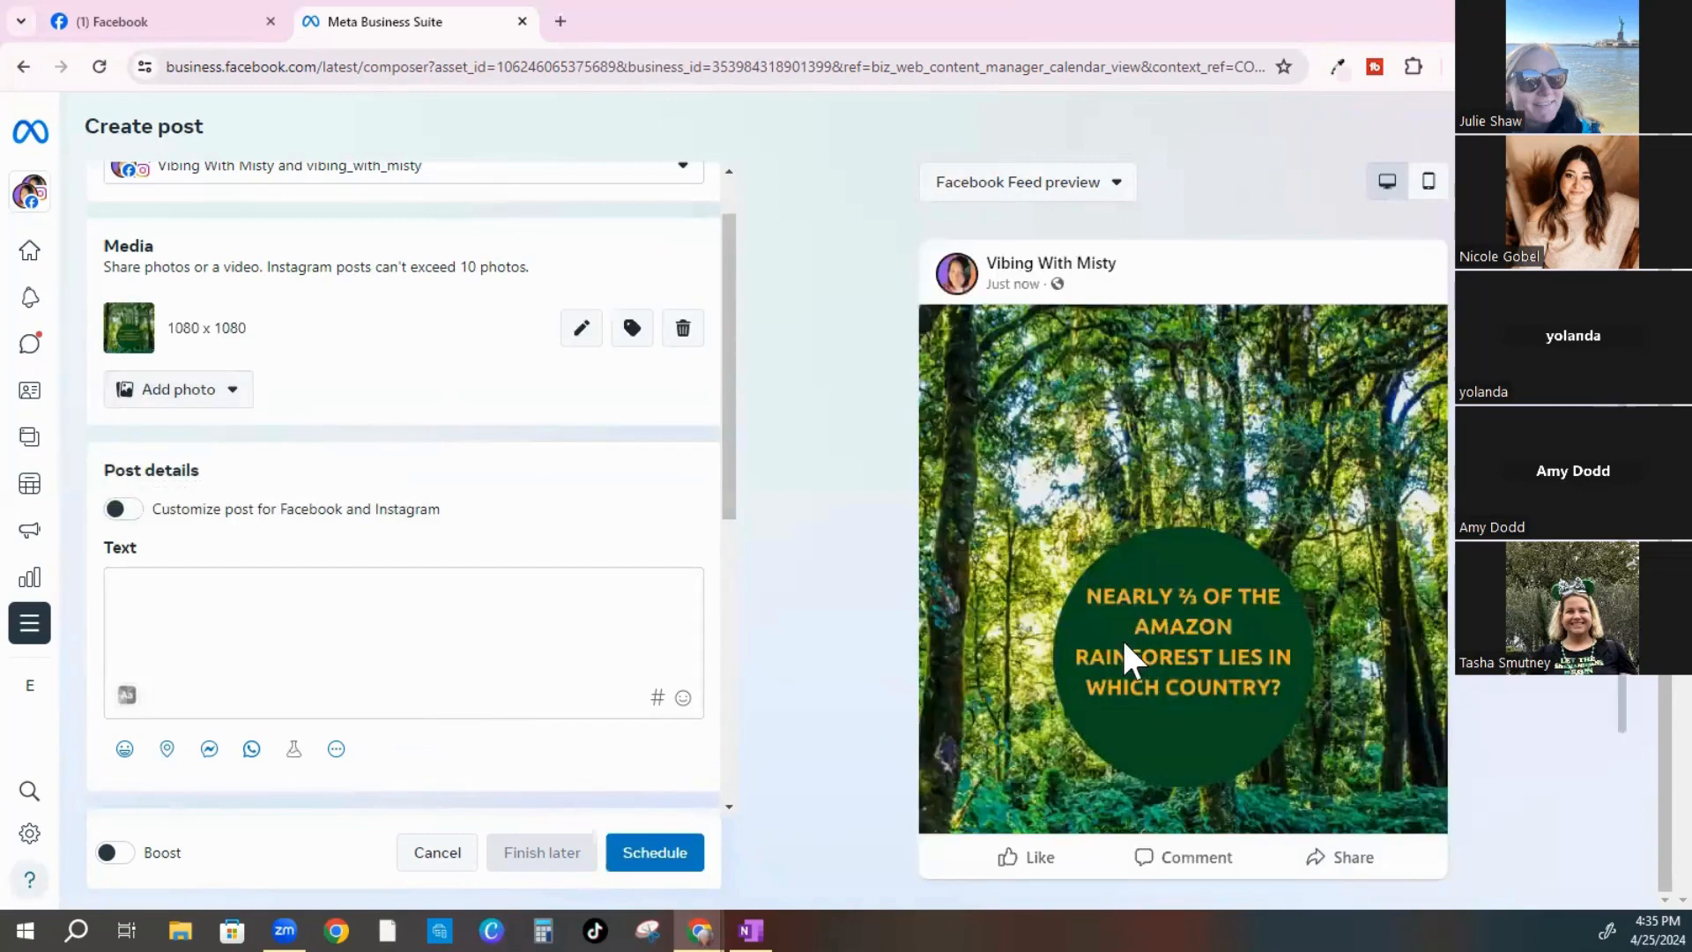
{"action": "scroll", "coordinate": [1019, 569], "scroll_direction": "down", "scroll_amount": 1}
{"action": "scroll", "coordinate": [1015, 590], "scroll_direction": "down", "scroll_amount": 2}
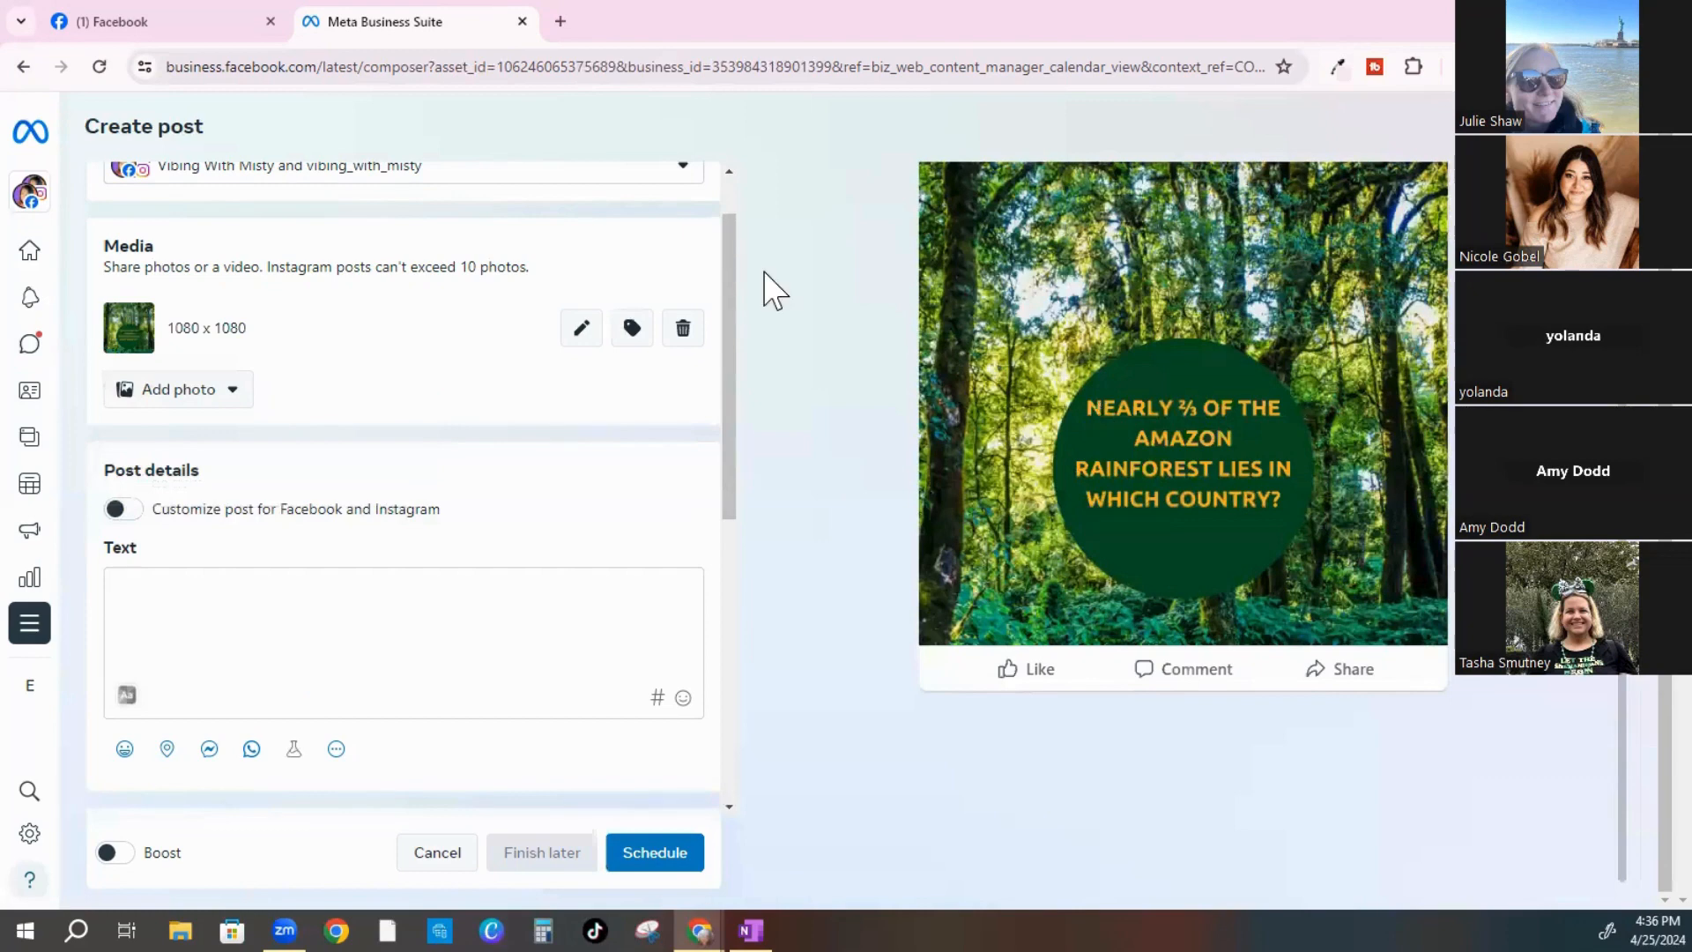
{"action": "left_click", "coordinate": [560, 22]}
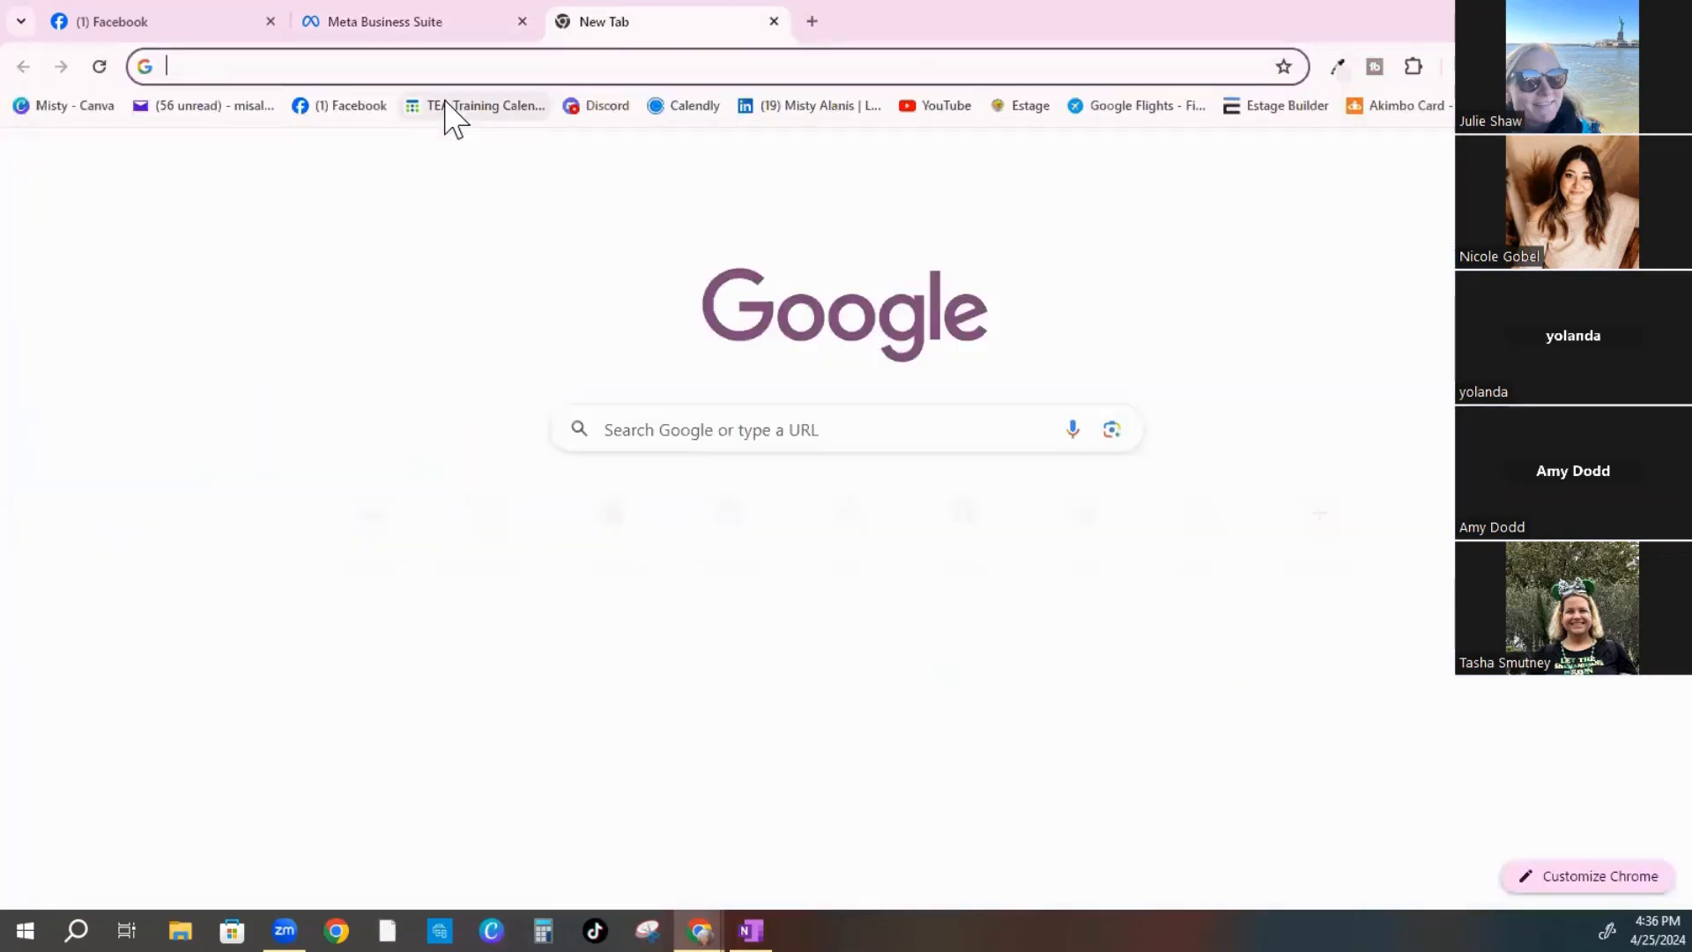
Open gemini.google.com in the new Chrome tab
{"action": "type", "text": "gemi"}
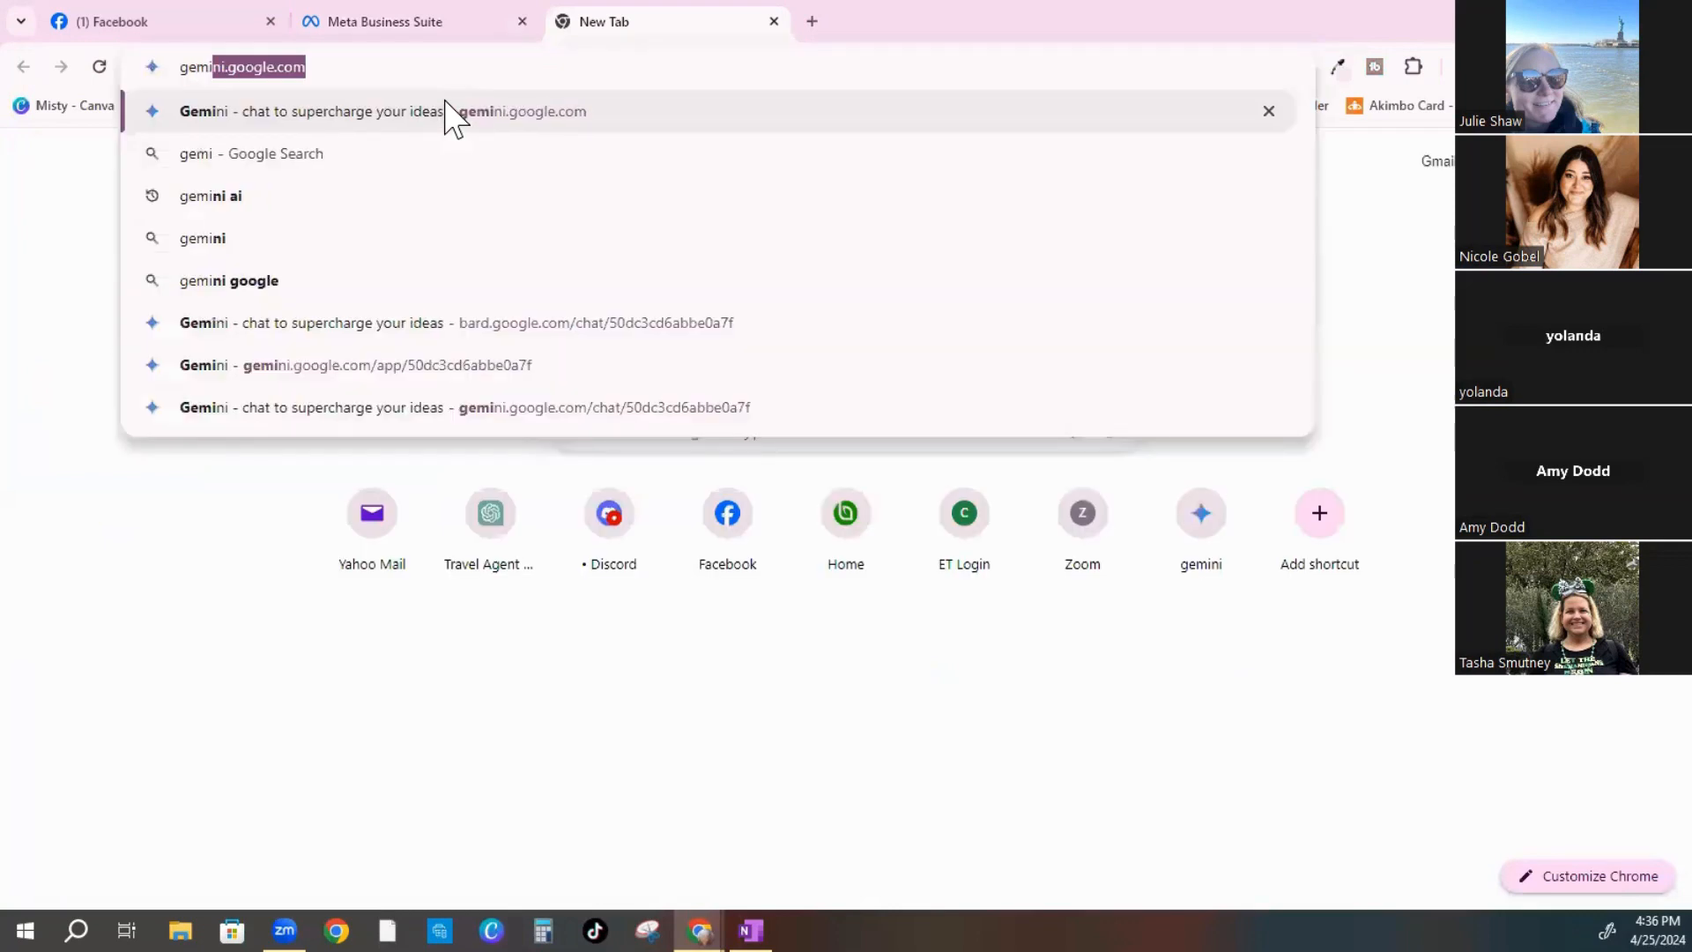
{"action": "left_click", "coordinate": [449, 112]}
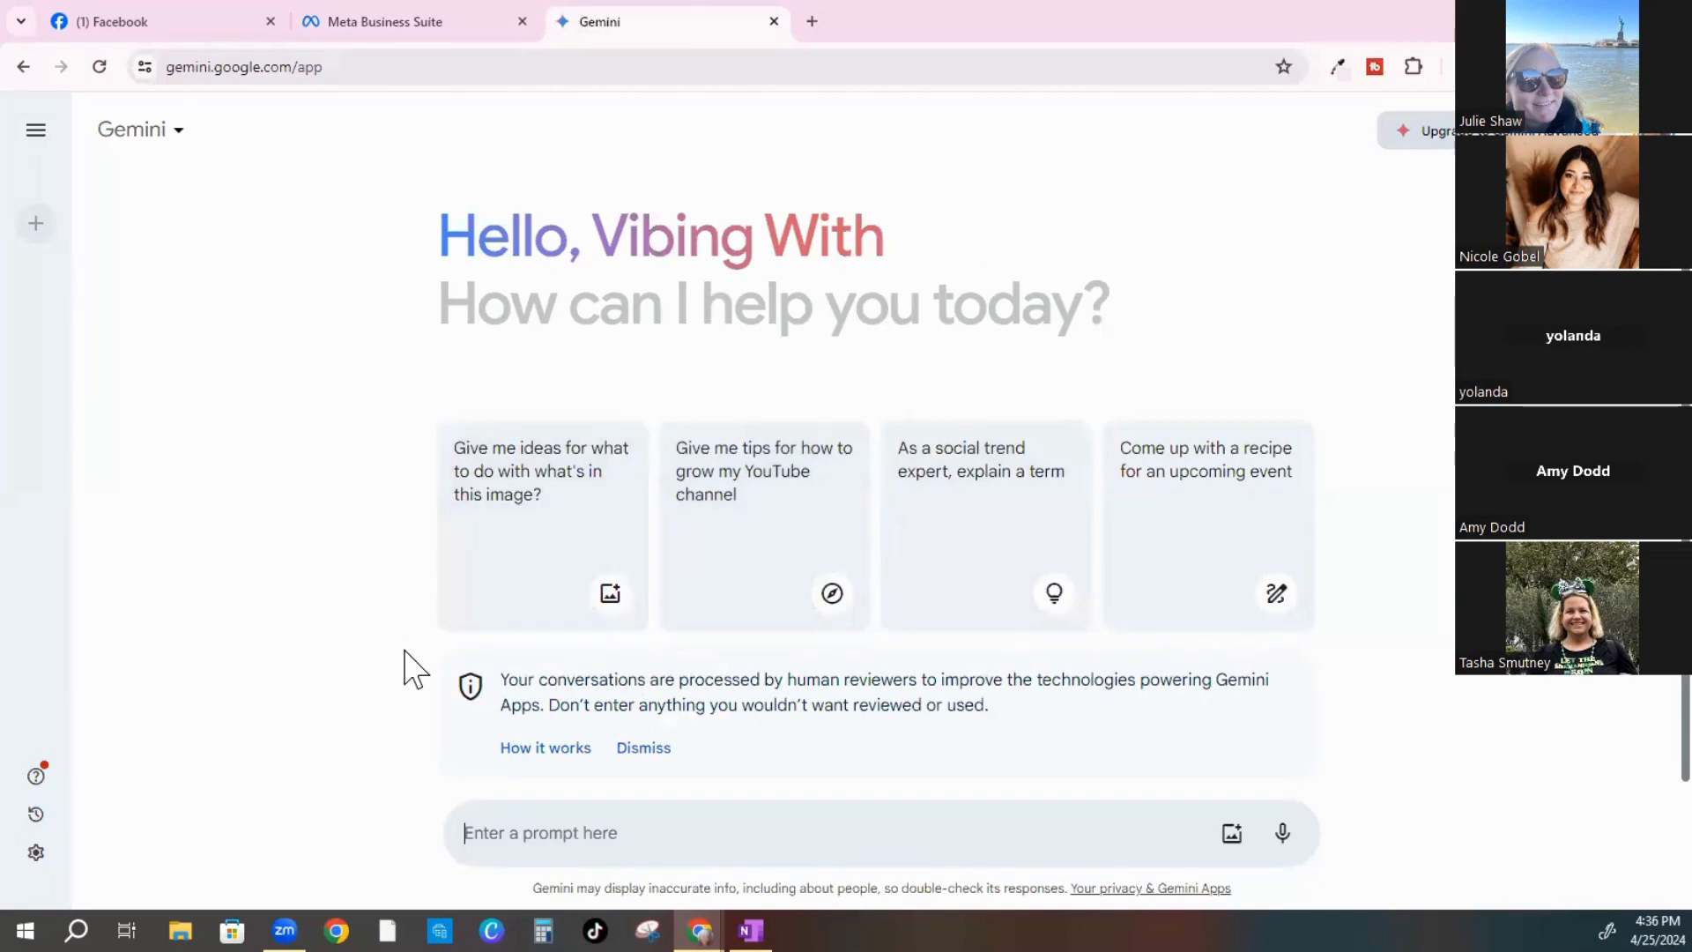
Ask Gemini for a high-engagement travel-business post on 'Nearly 2/3 of the Amazon Rainforest lies in which country?'
{"action": "scroll", "coordinate": [385, 669], "scroll_direction": "down", "scroll_amount": 1}
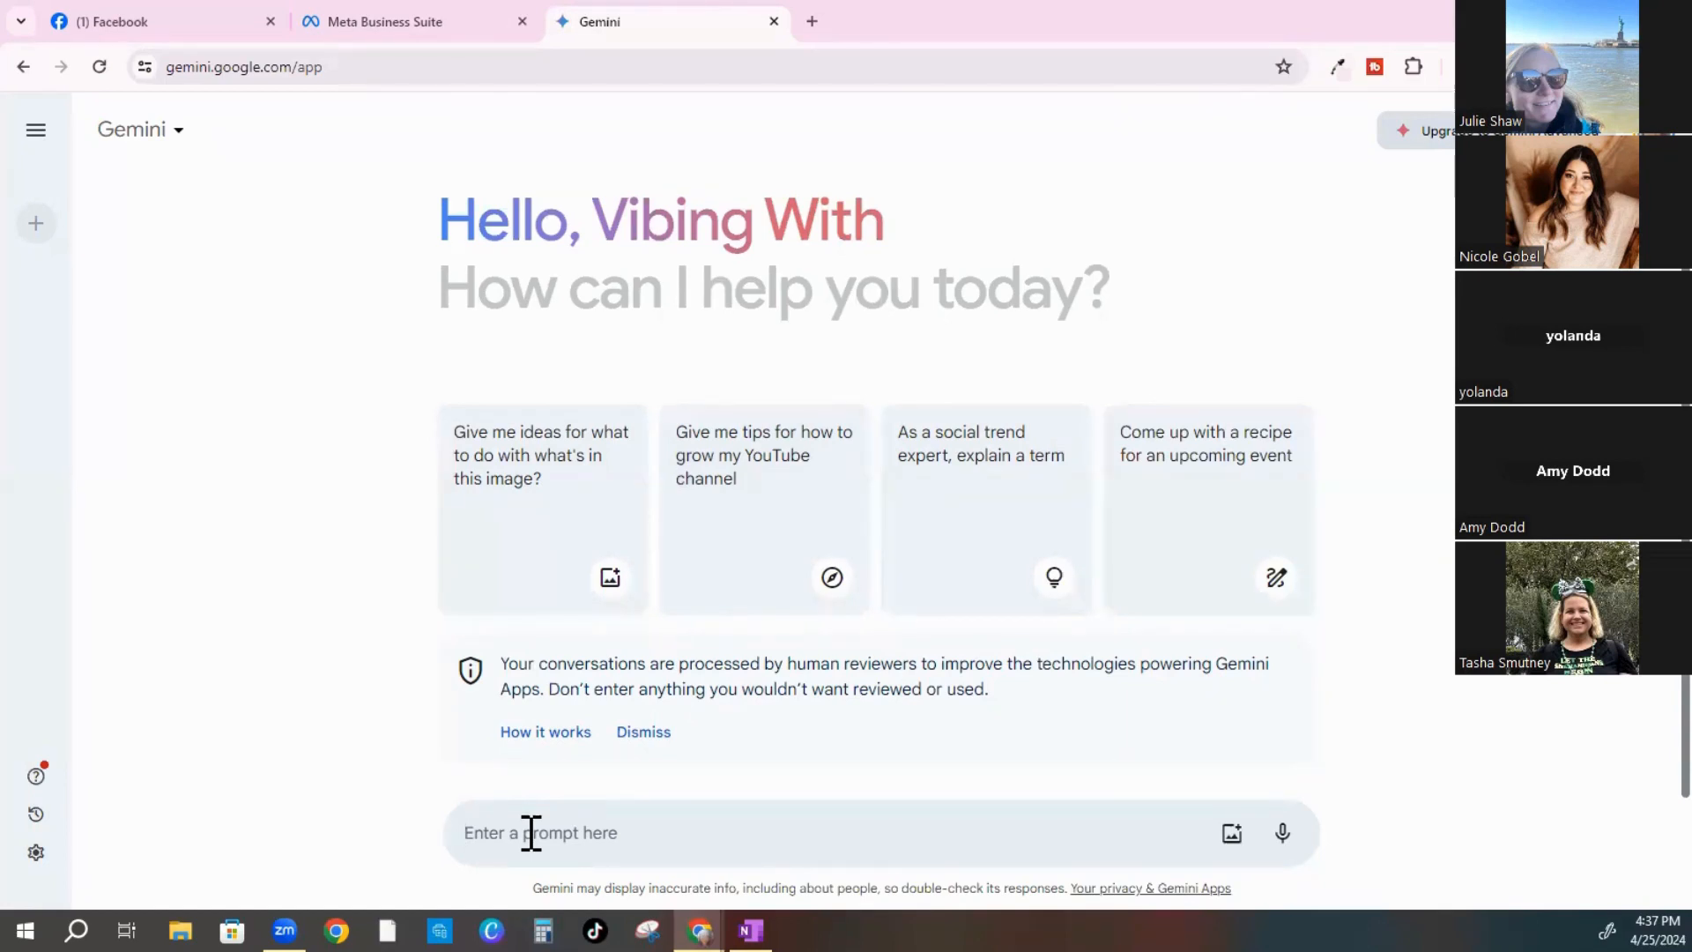
{"action": "type", "text": "Help me w"}
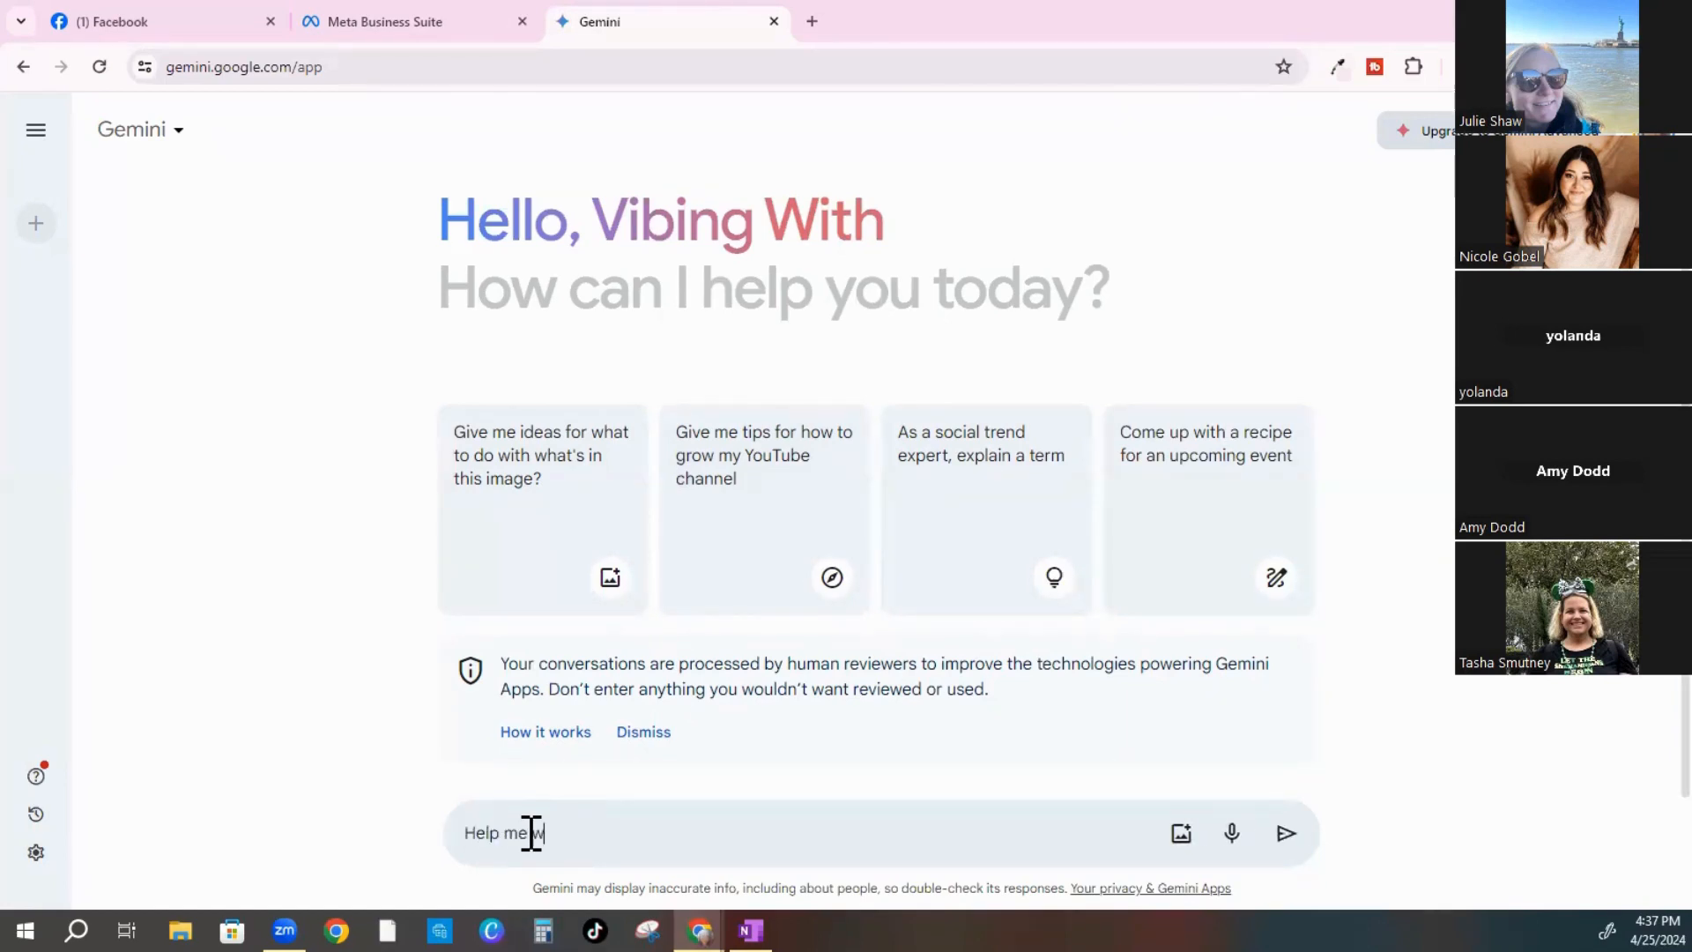
{"action": "type", "text": "rite a post for this trivia “"}
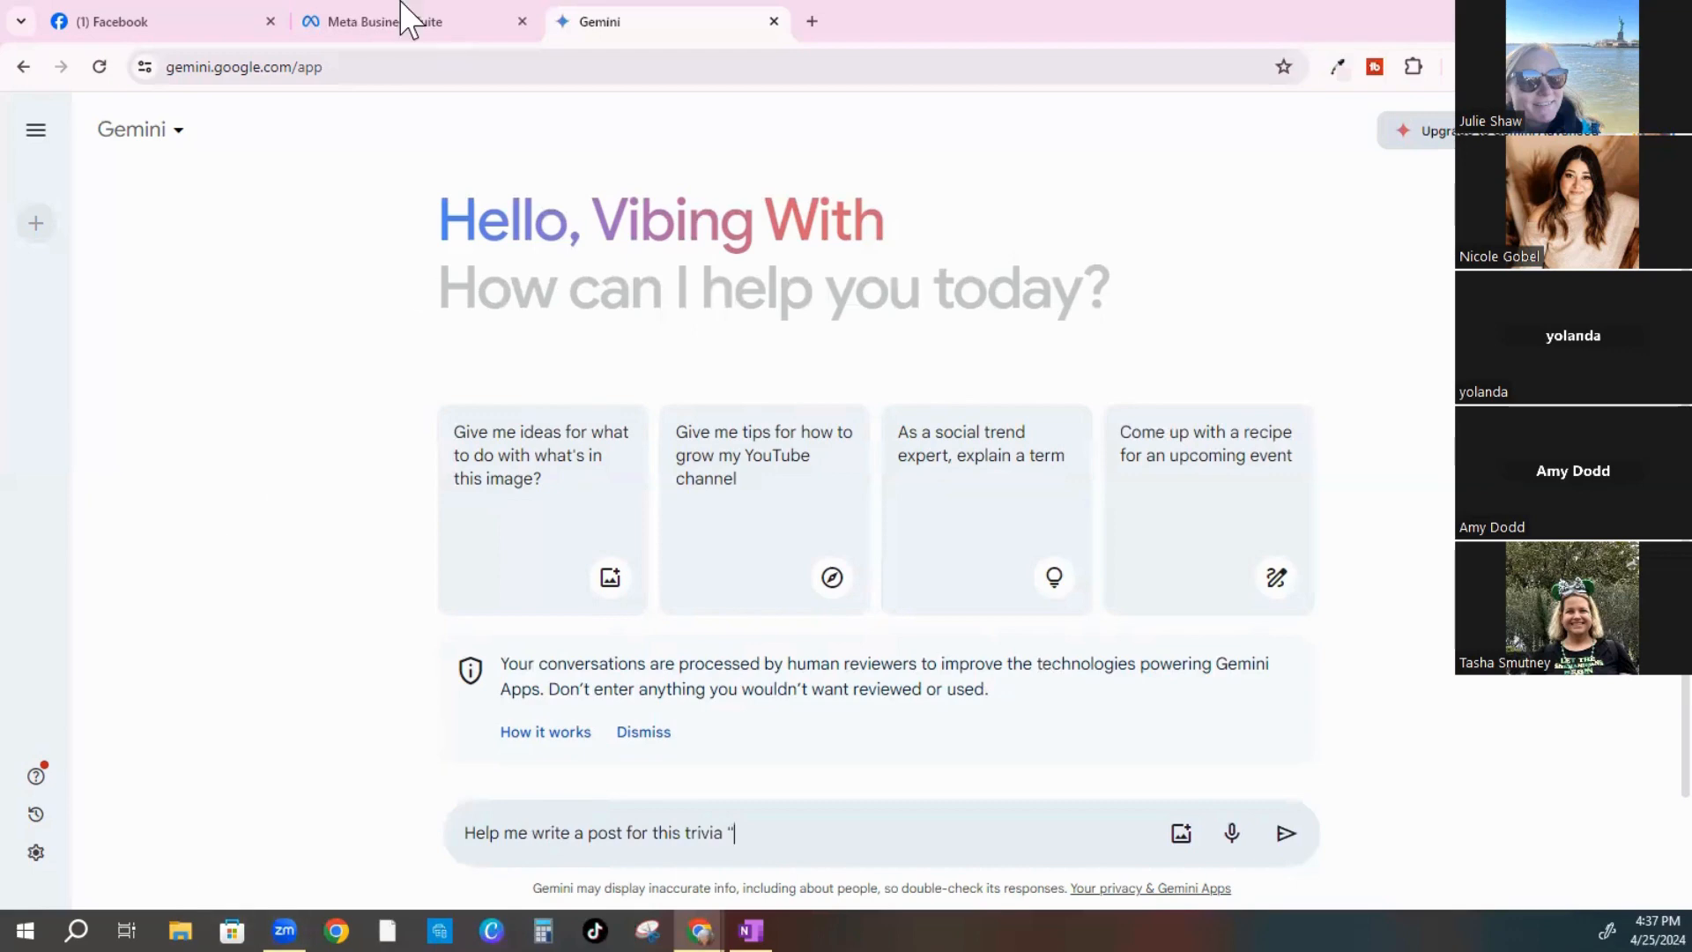
{"action": "left_click", "coordinate": [357, 16]}
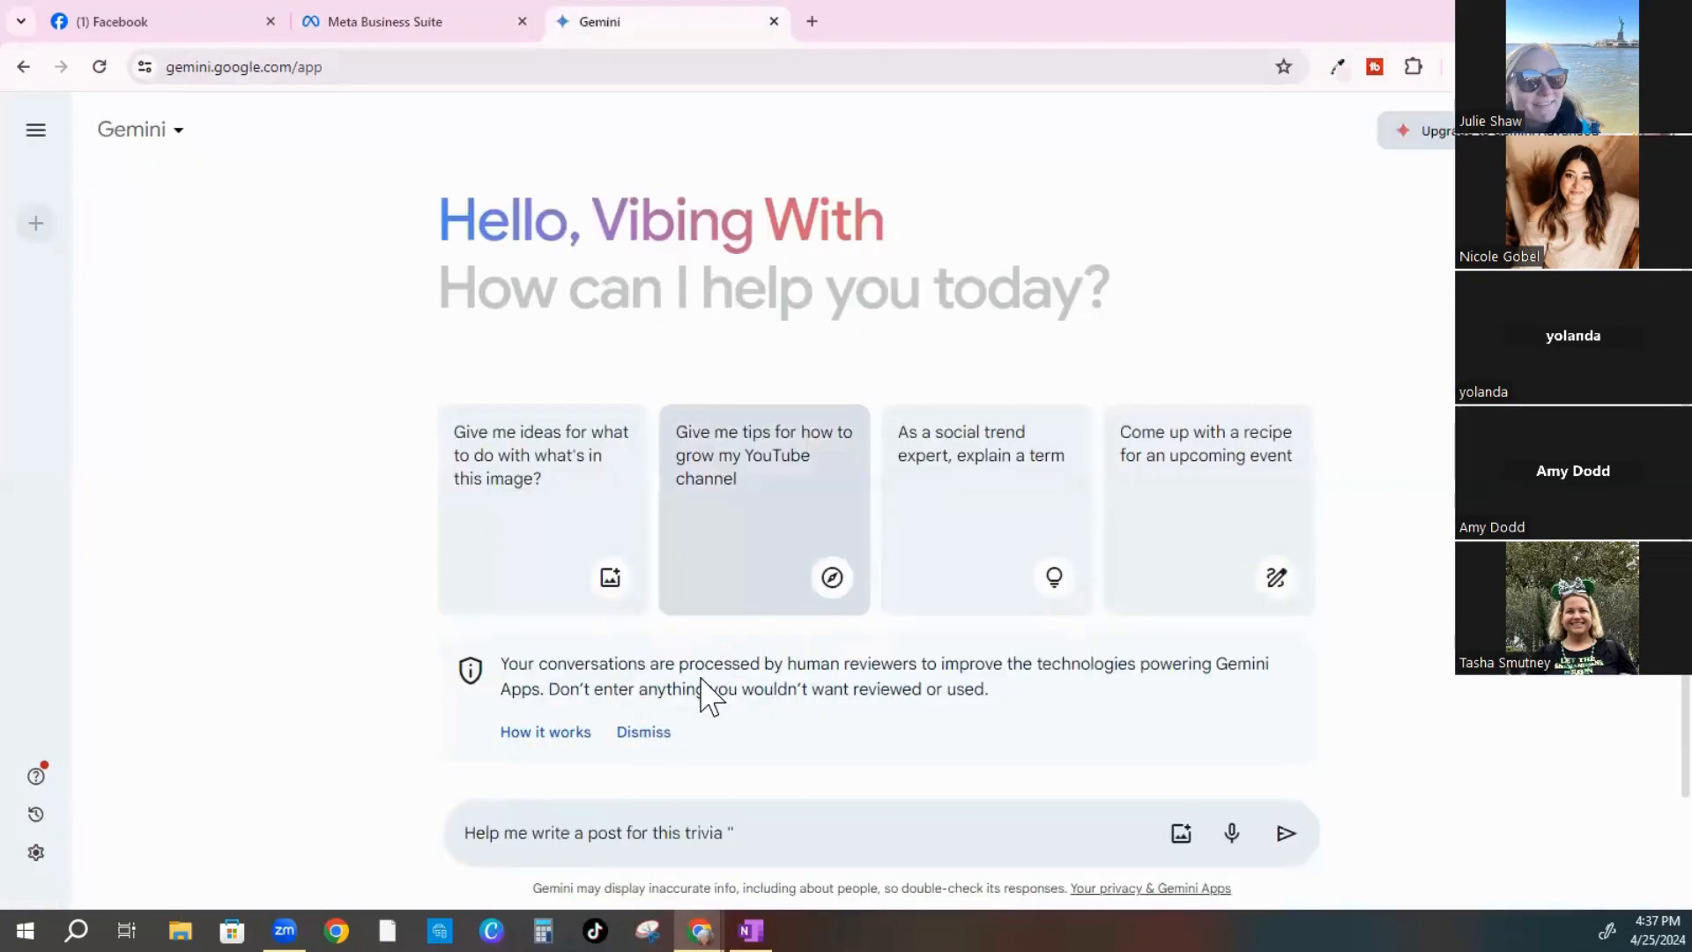
{"action": "type", "text": "Nea"}
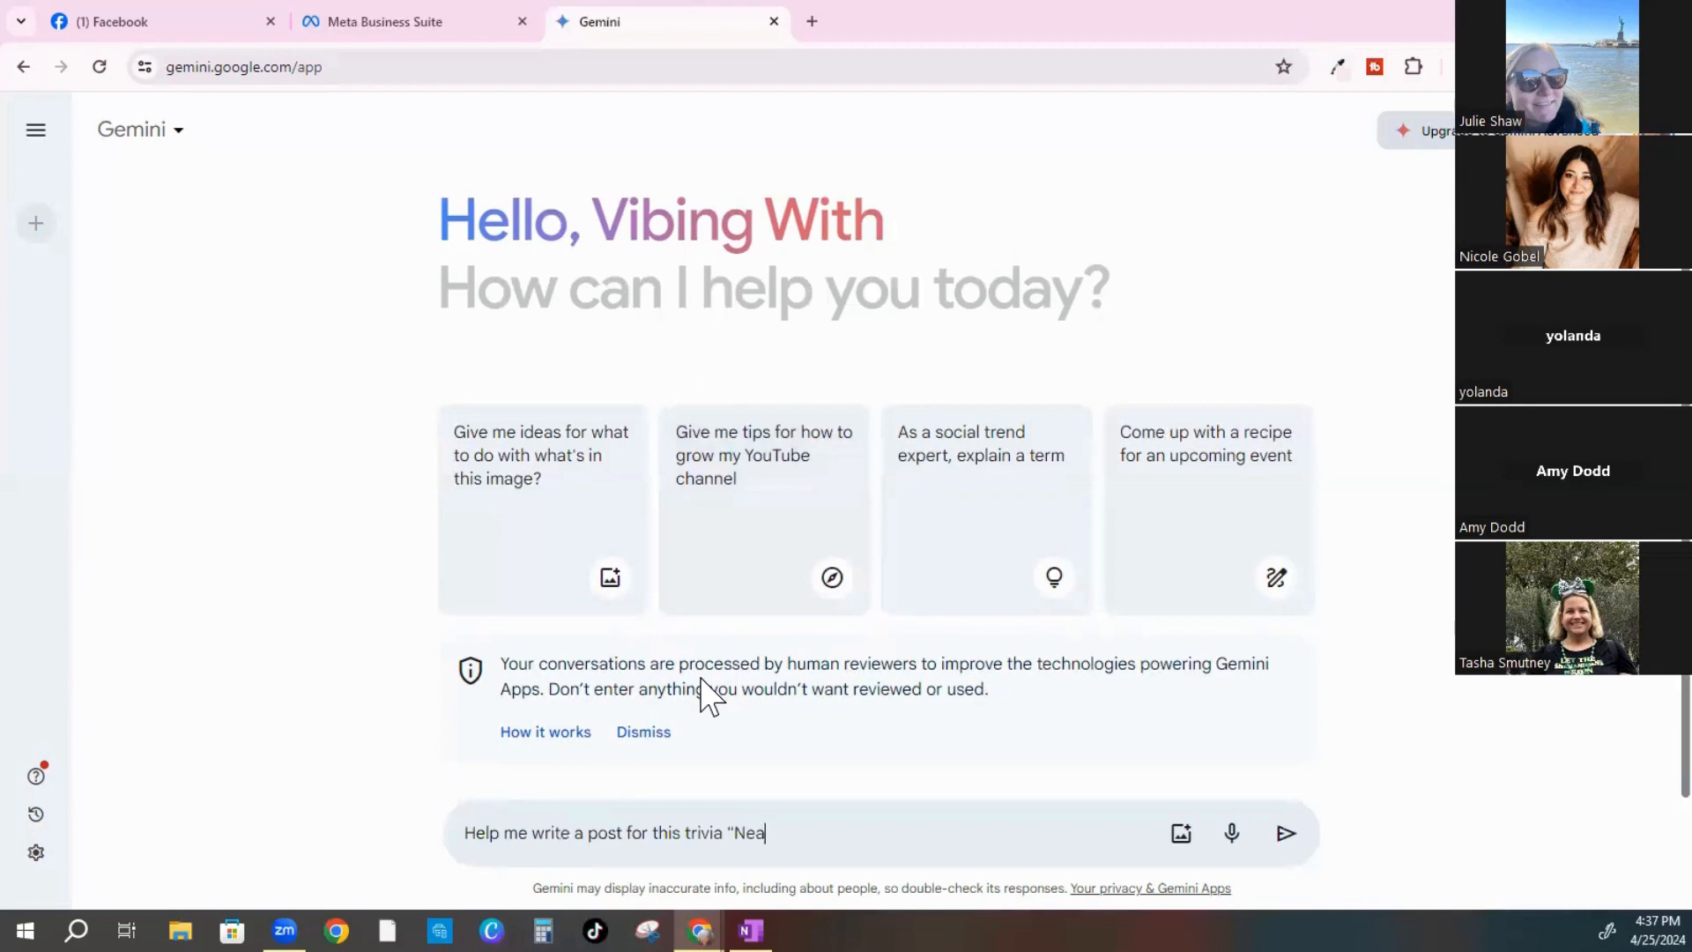
{"action": "type", "text": "rly 2/3 of the a"}
{"action": "key", "text": "BackSpace"}
{"action": "type", "text": "Amazon Rai"}
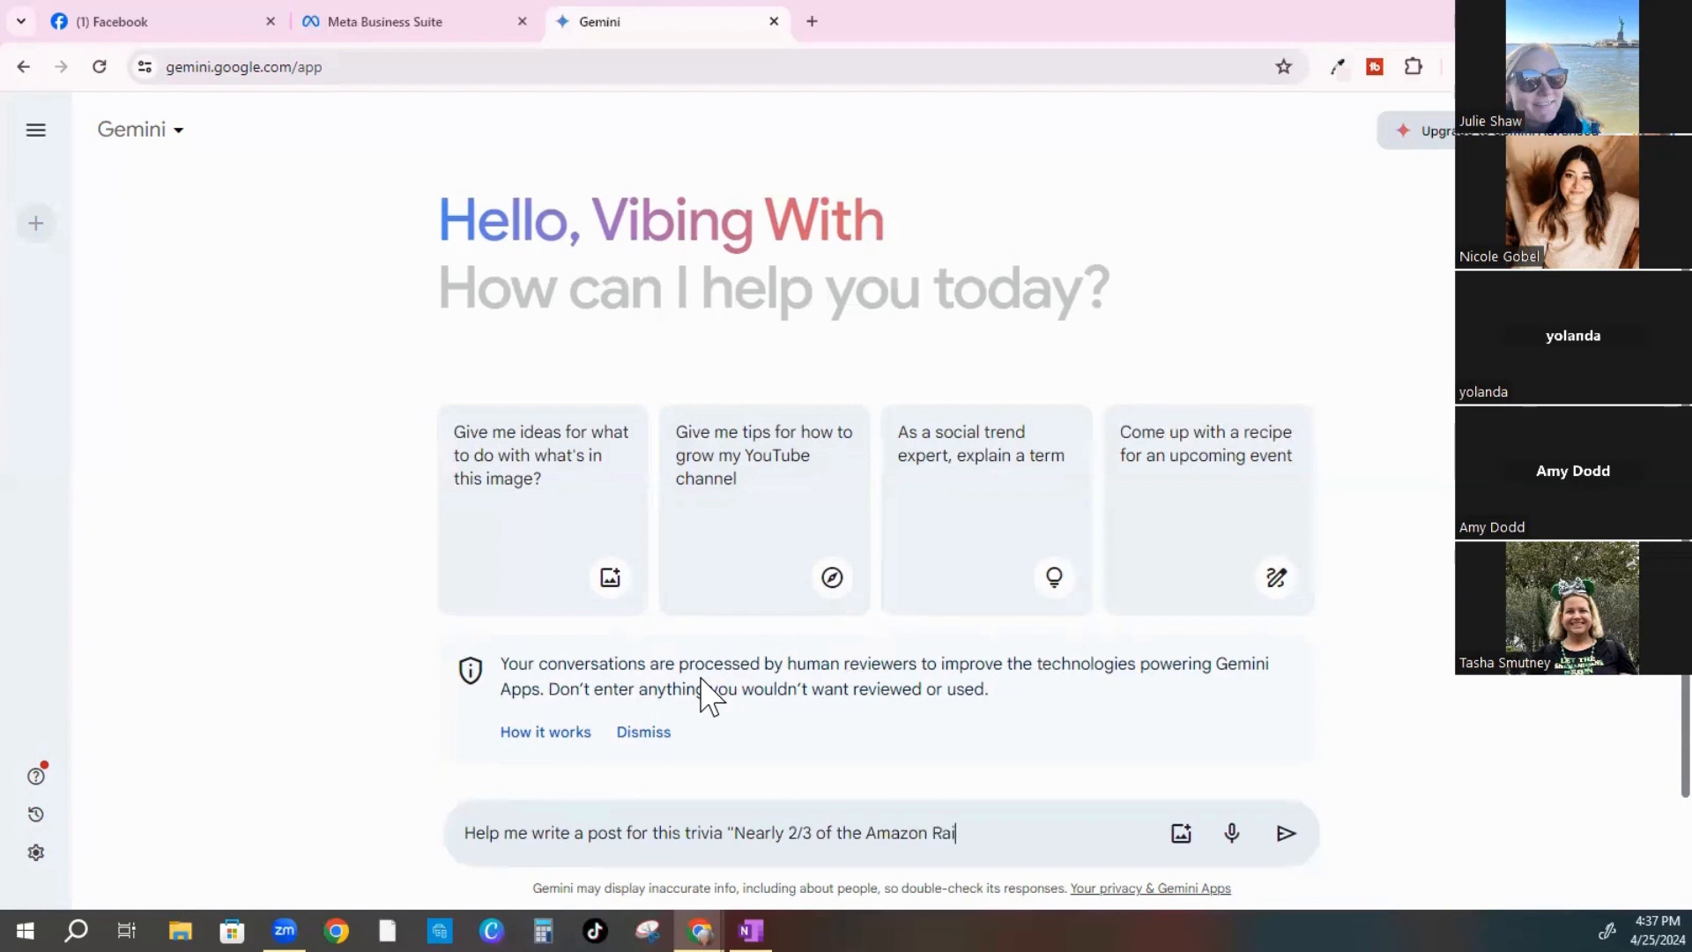
{"action": "type", "text": "nforest lies in which country"}
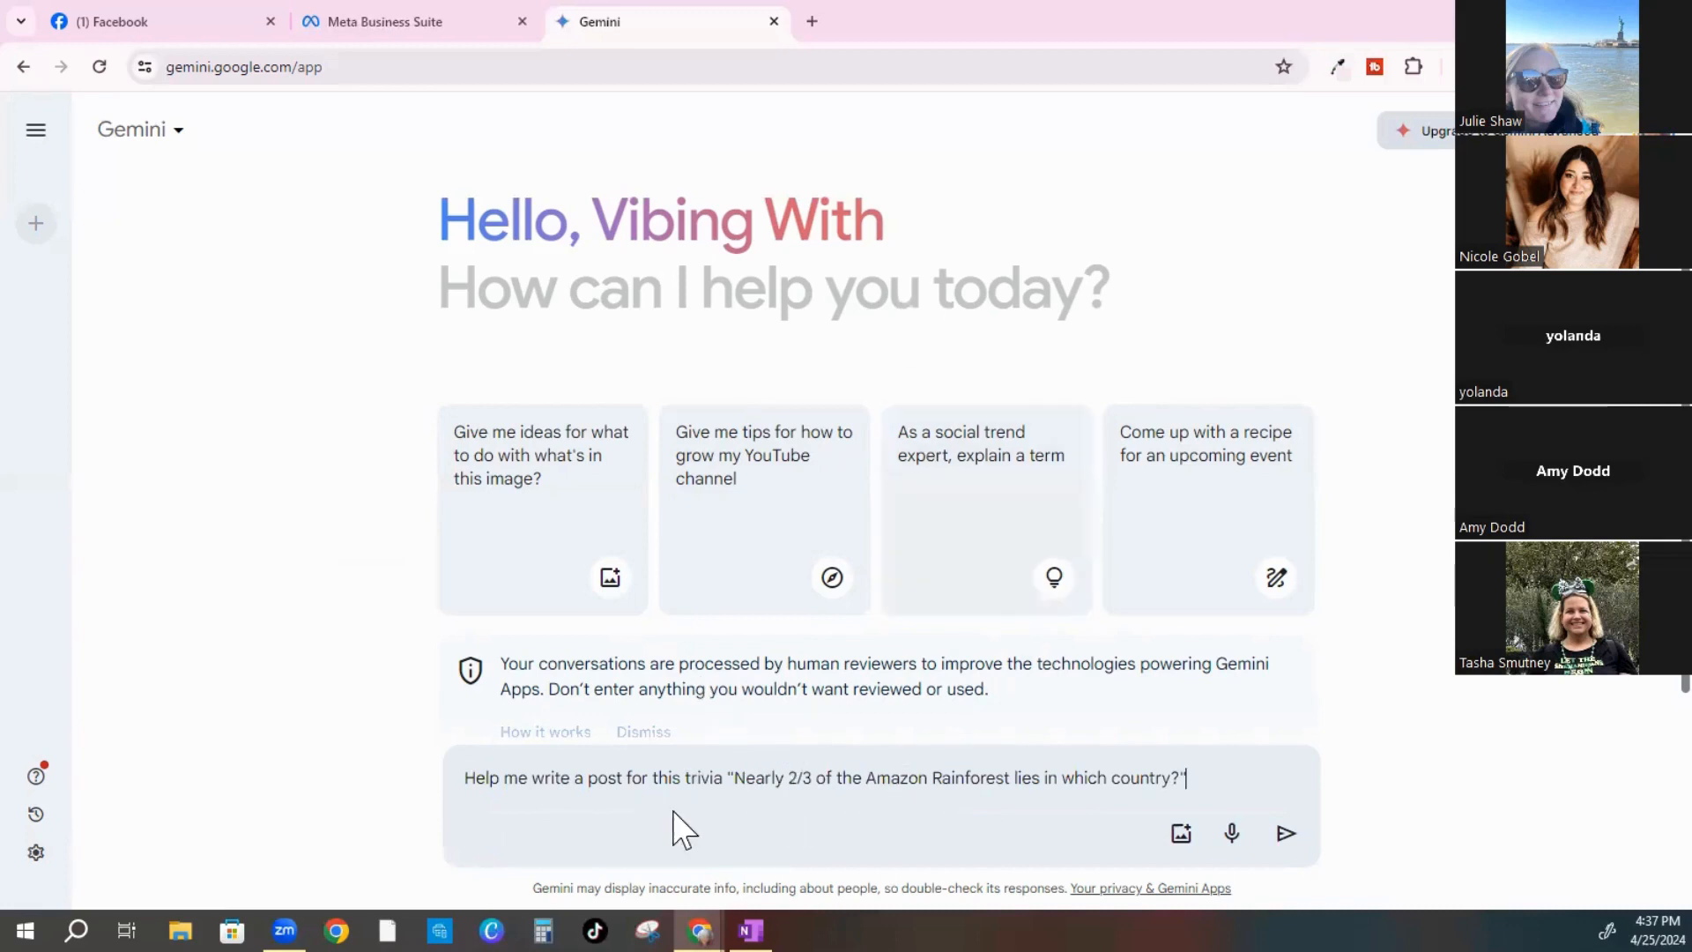
{"action": "type", "text": "?\" this if"}
{"action": "type", "text": " for my Vibing With "}
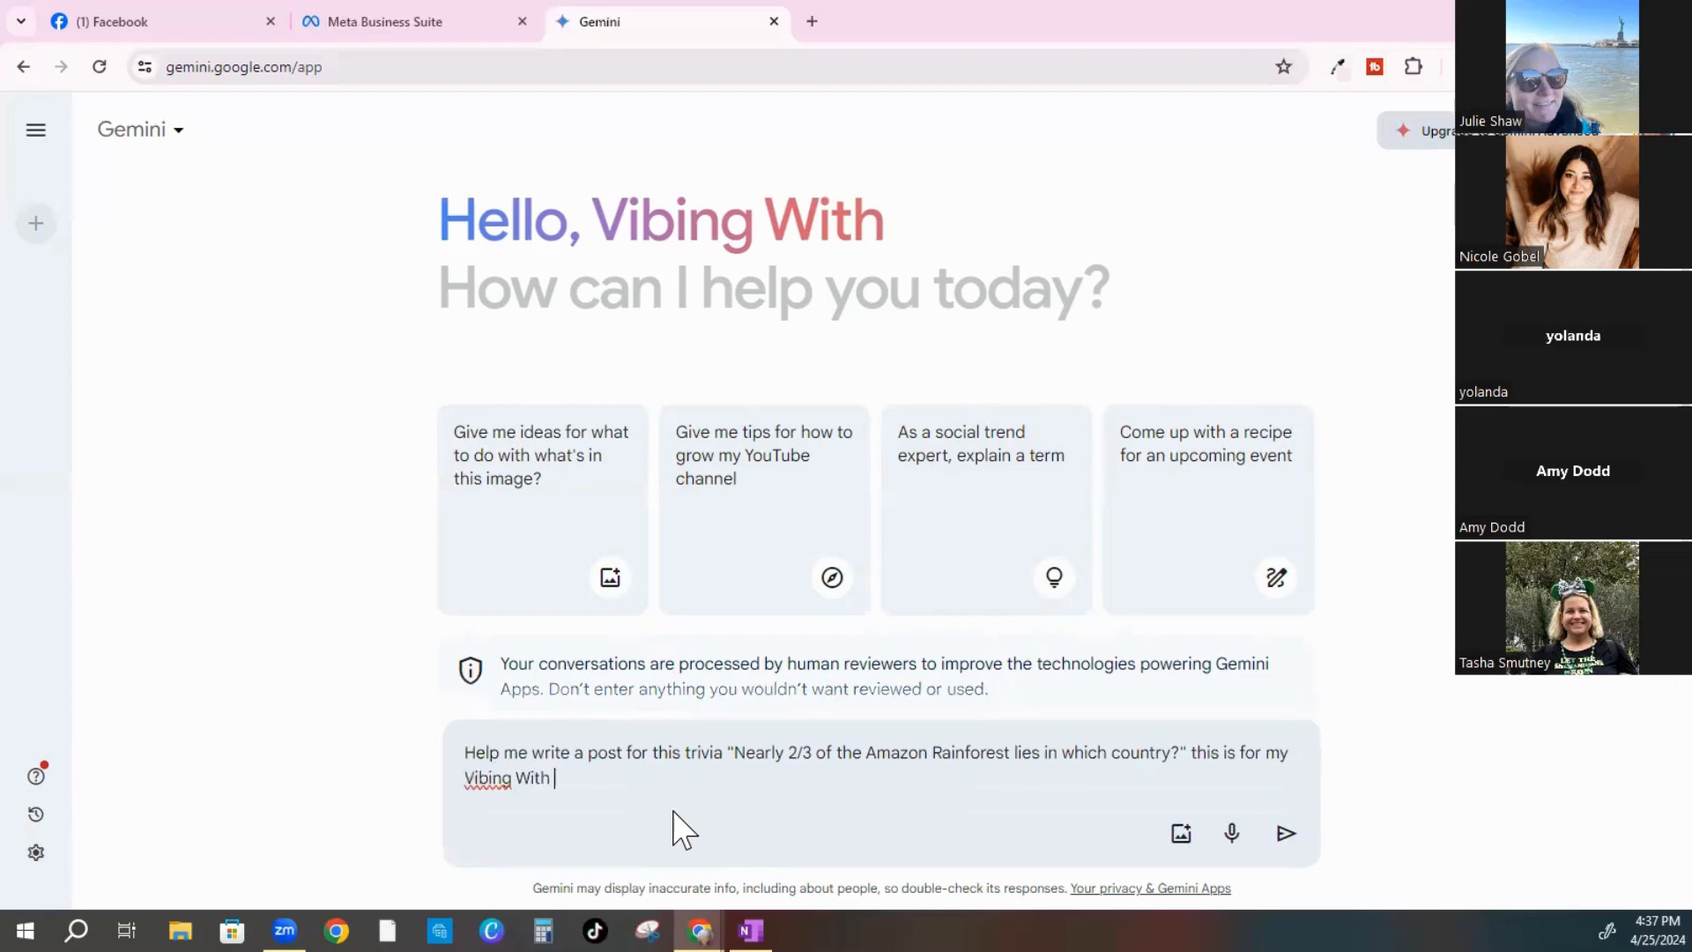
{"action": "type", "text": "Misty Travel busines"}
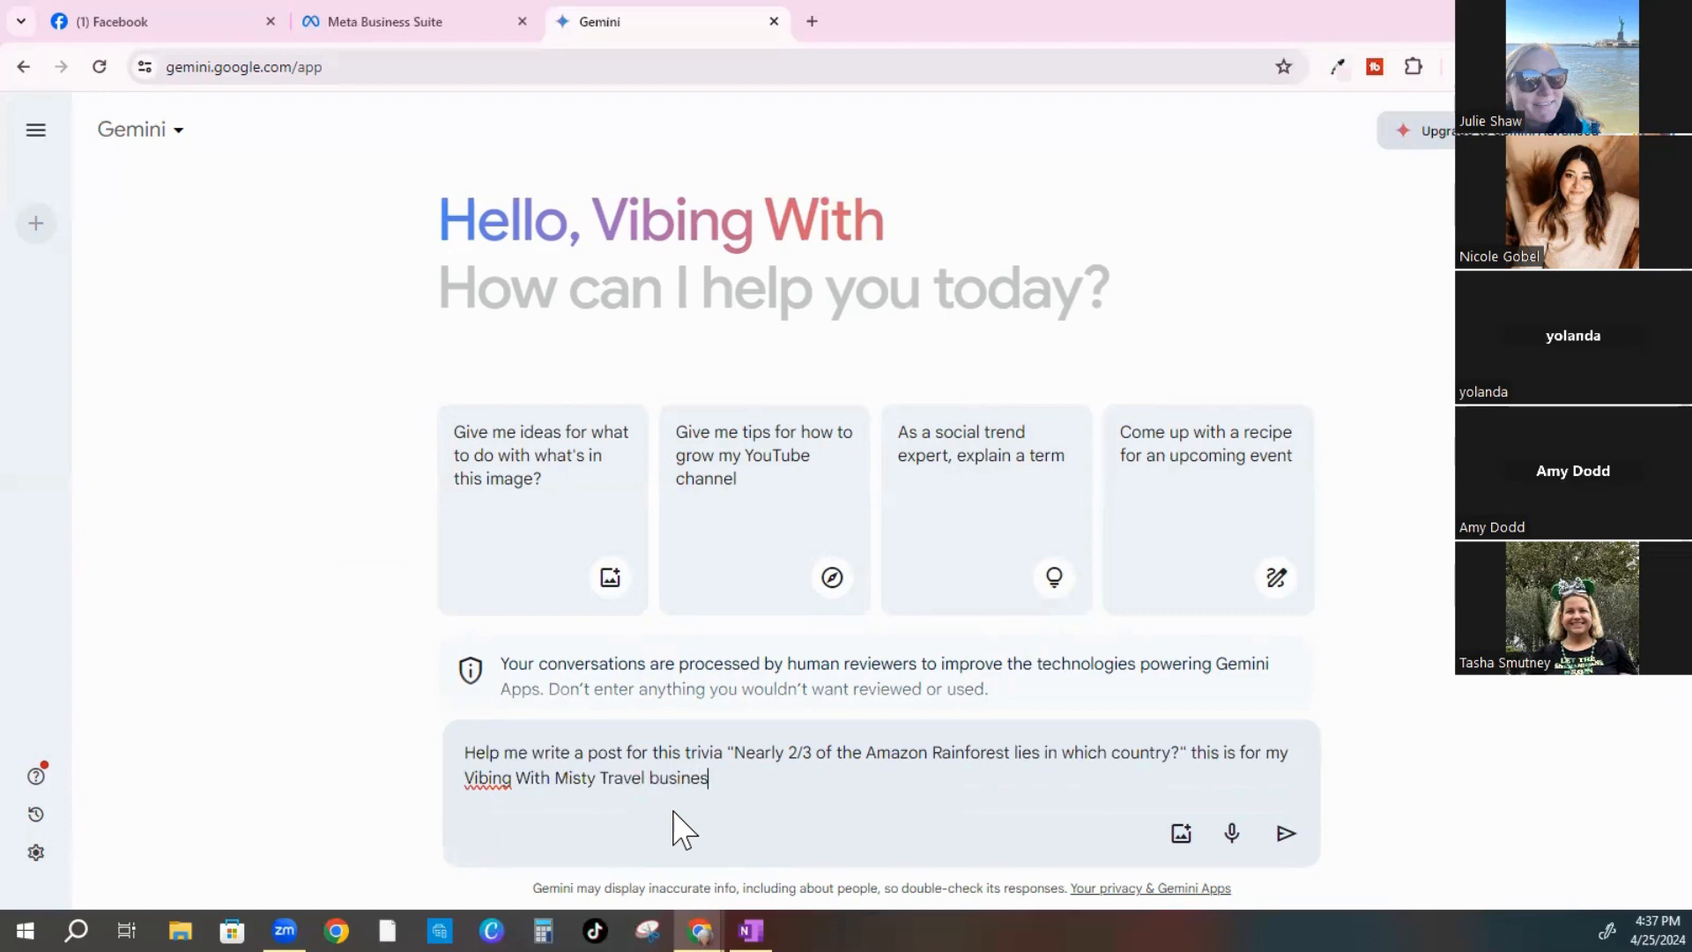
{"action": "type", "text": "s...I want to get as much "}
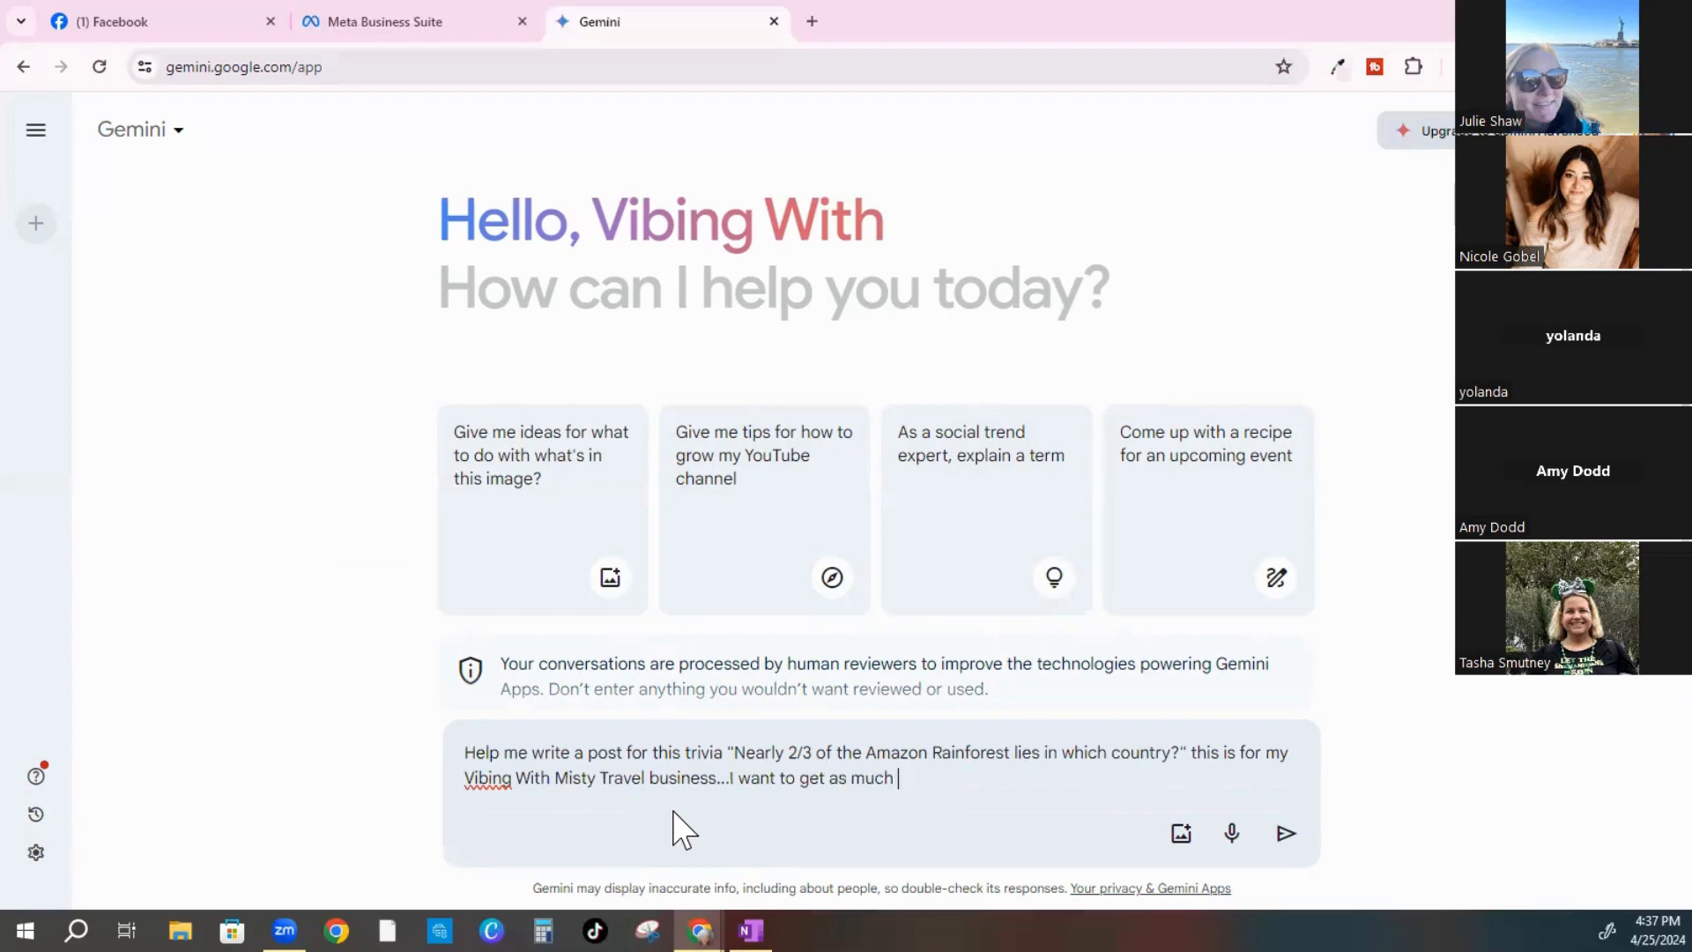
{"action": "type", "text": "engagement out rom"}
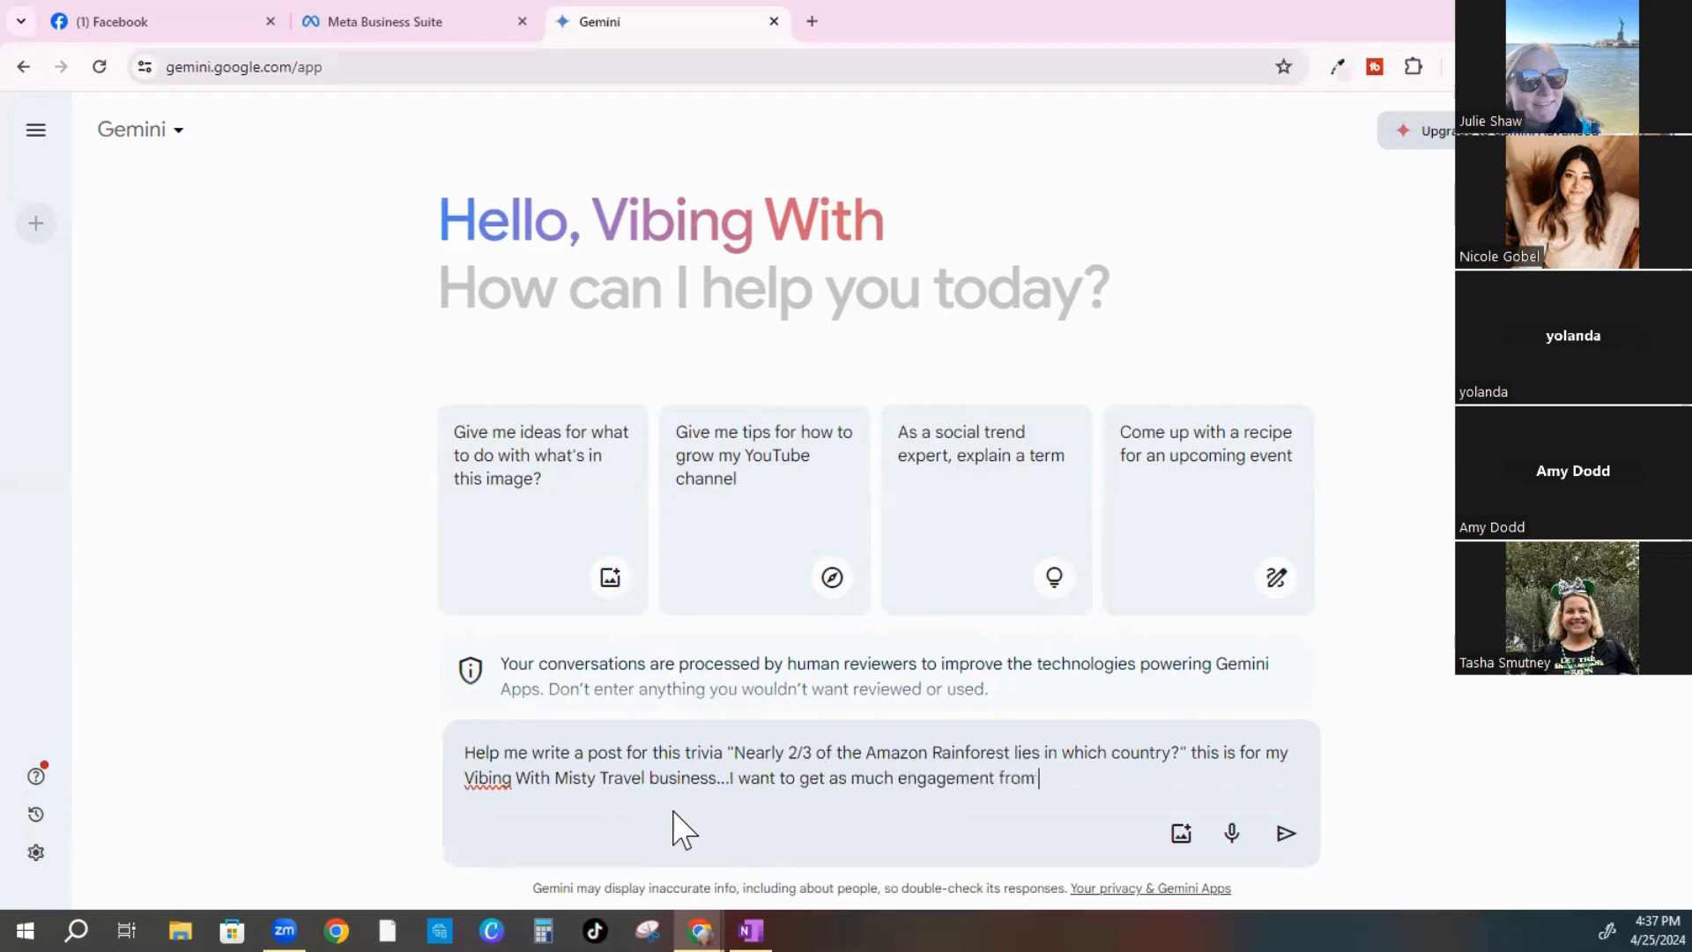
{"action": "type", "text": " this post as possible"}
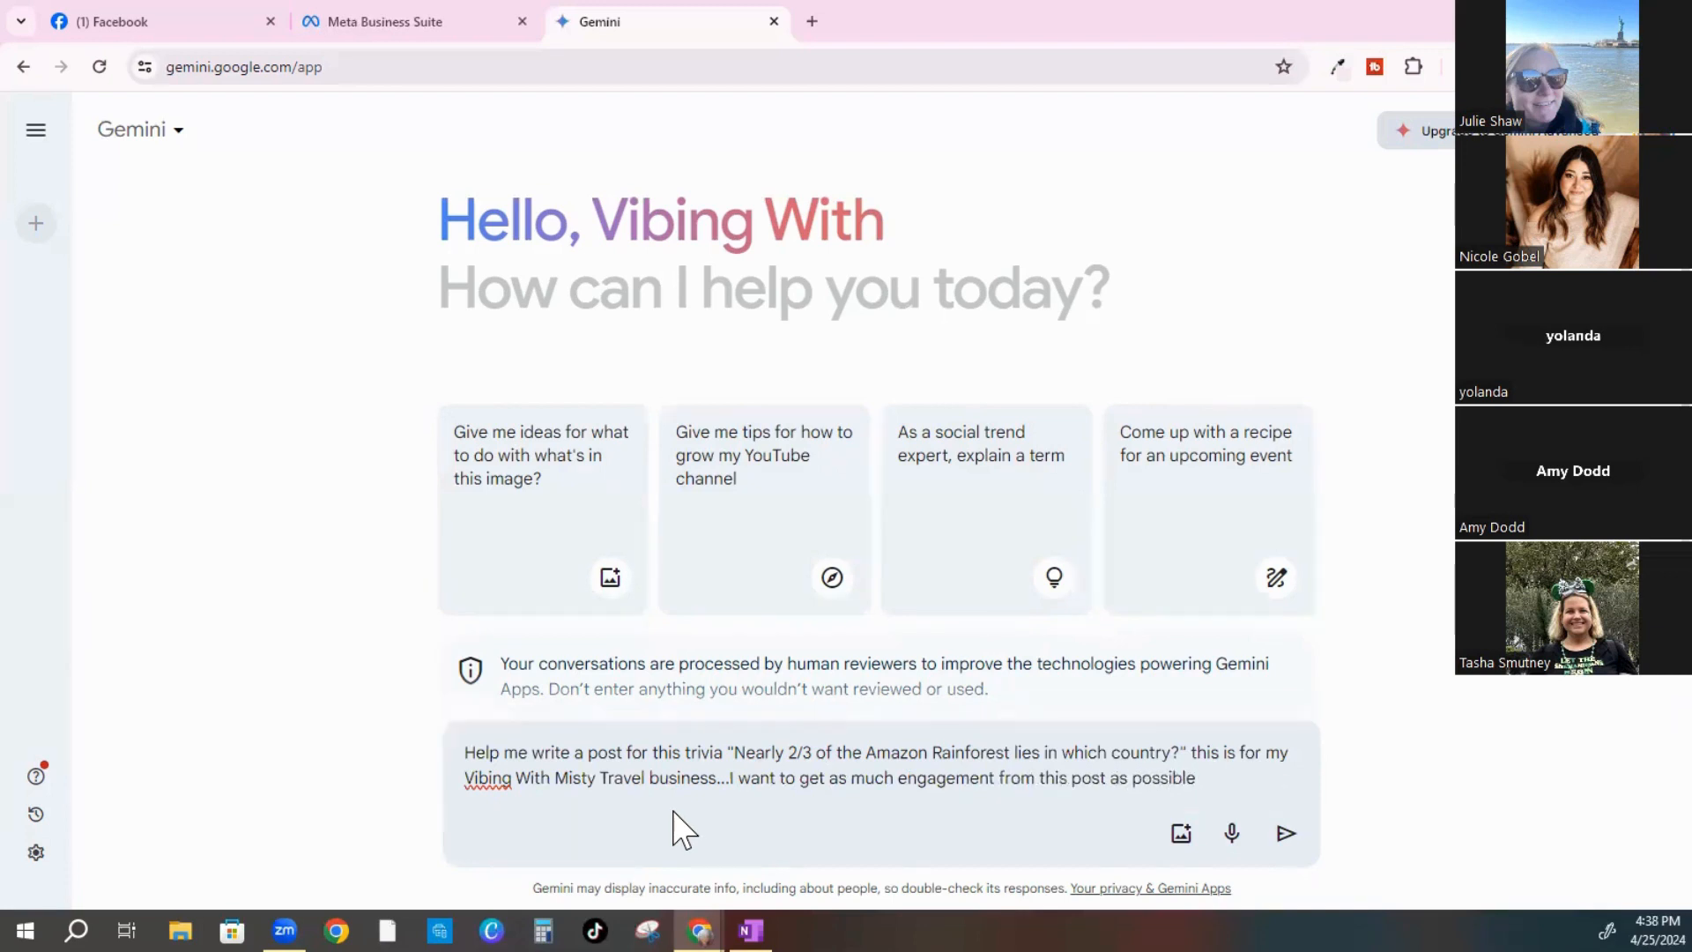
{"action": "key", "text": "Return"}
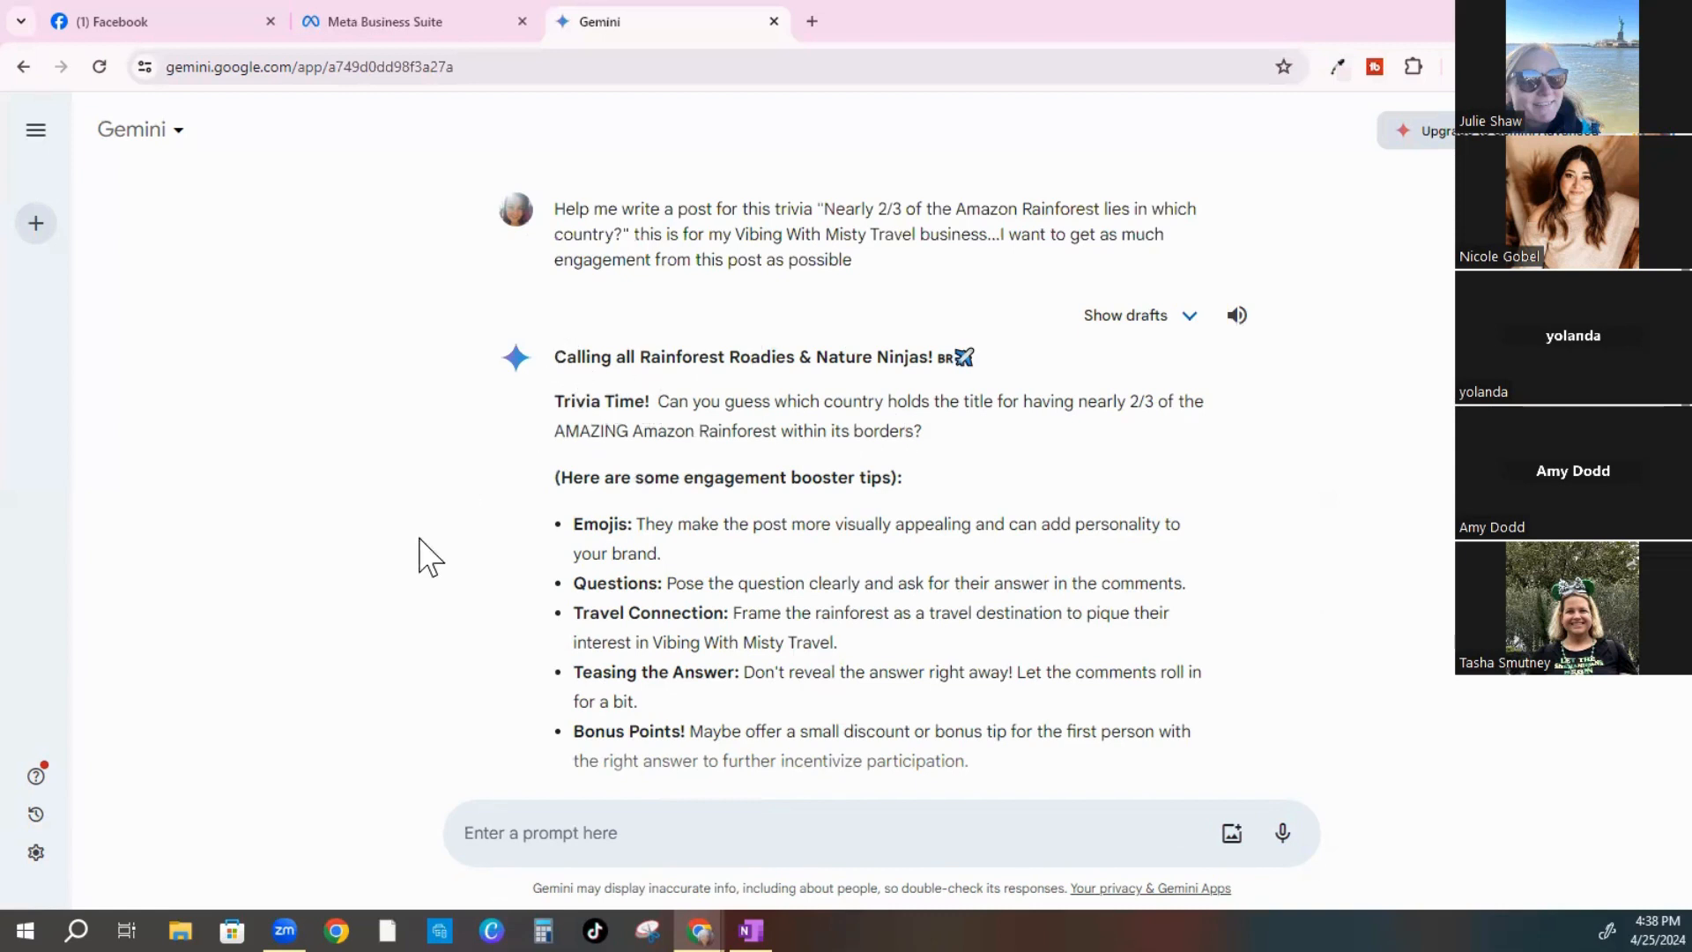
Copy Gemini's four-paragraph caption from 'Calling all Rainforest Roadies' to 'comments below!'
{"action": "scroll", "coordinate": [458, 511], "scroll_direction": "down", "scroll_amount": 1}
{"action": "scroll", "coordinate": [564, 310], "scroll_direction": "down", "scroll_amount": 1}
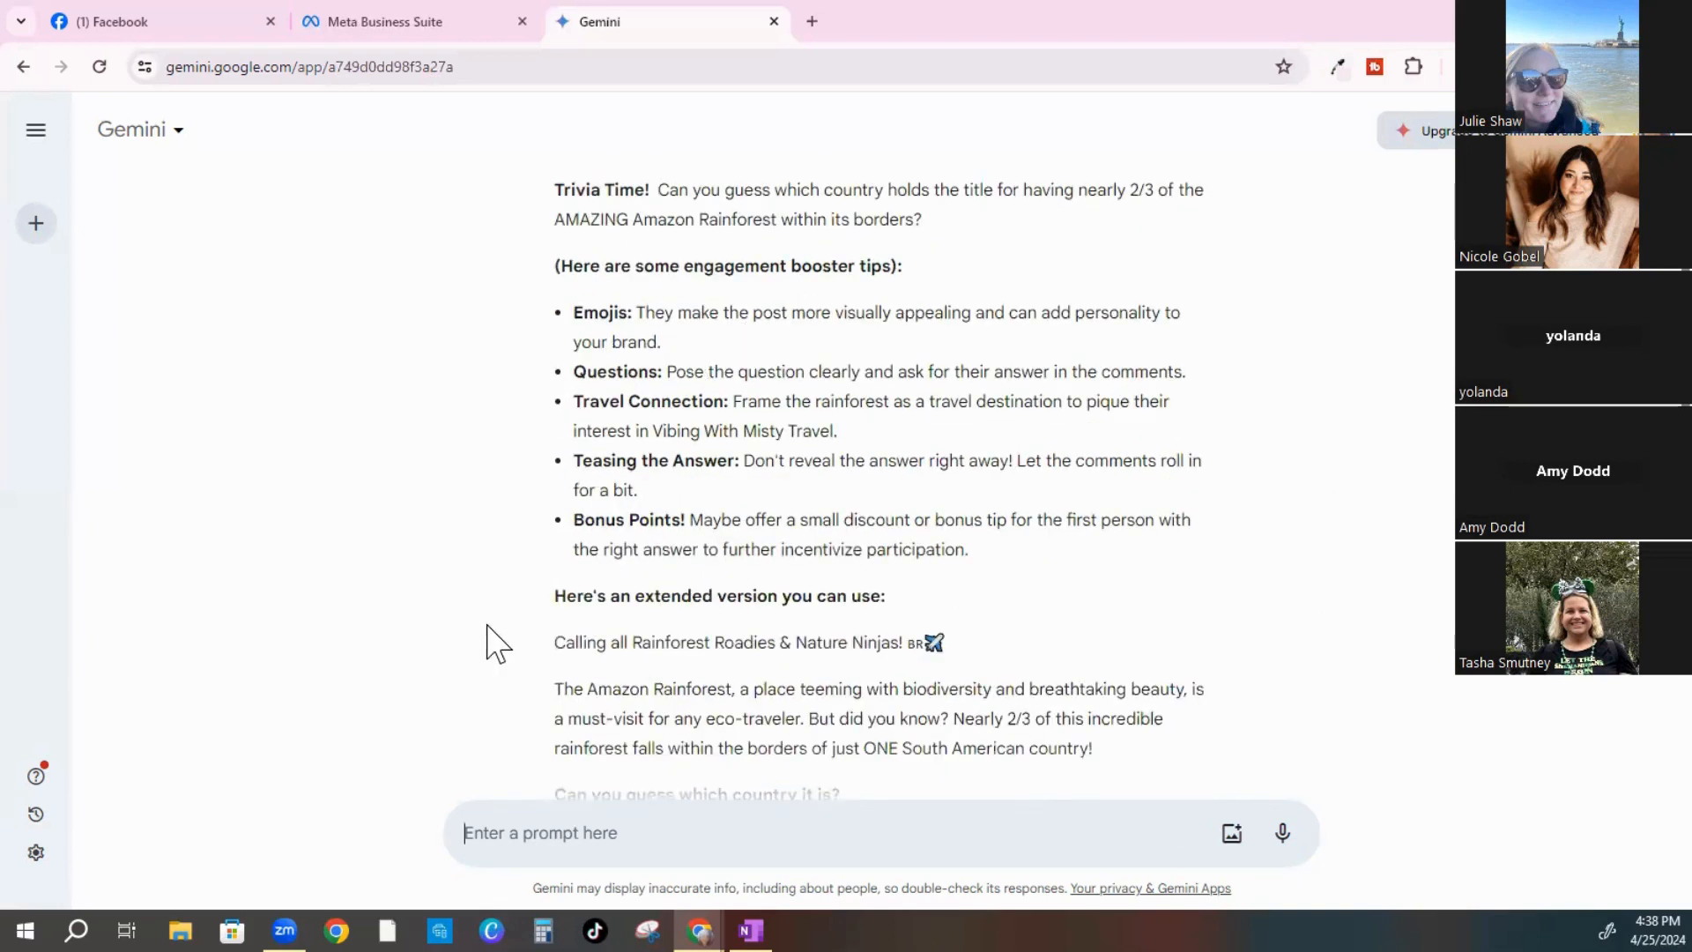
{"action": "scroll", "coordinate": [494, 640], "scroll_direction": "down", "scroll_amount": 2}
{"action": "scroll", "coordinate": [472, 521], "scroll_direction": "down", "scroll_amount": 1}
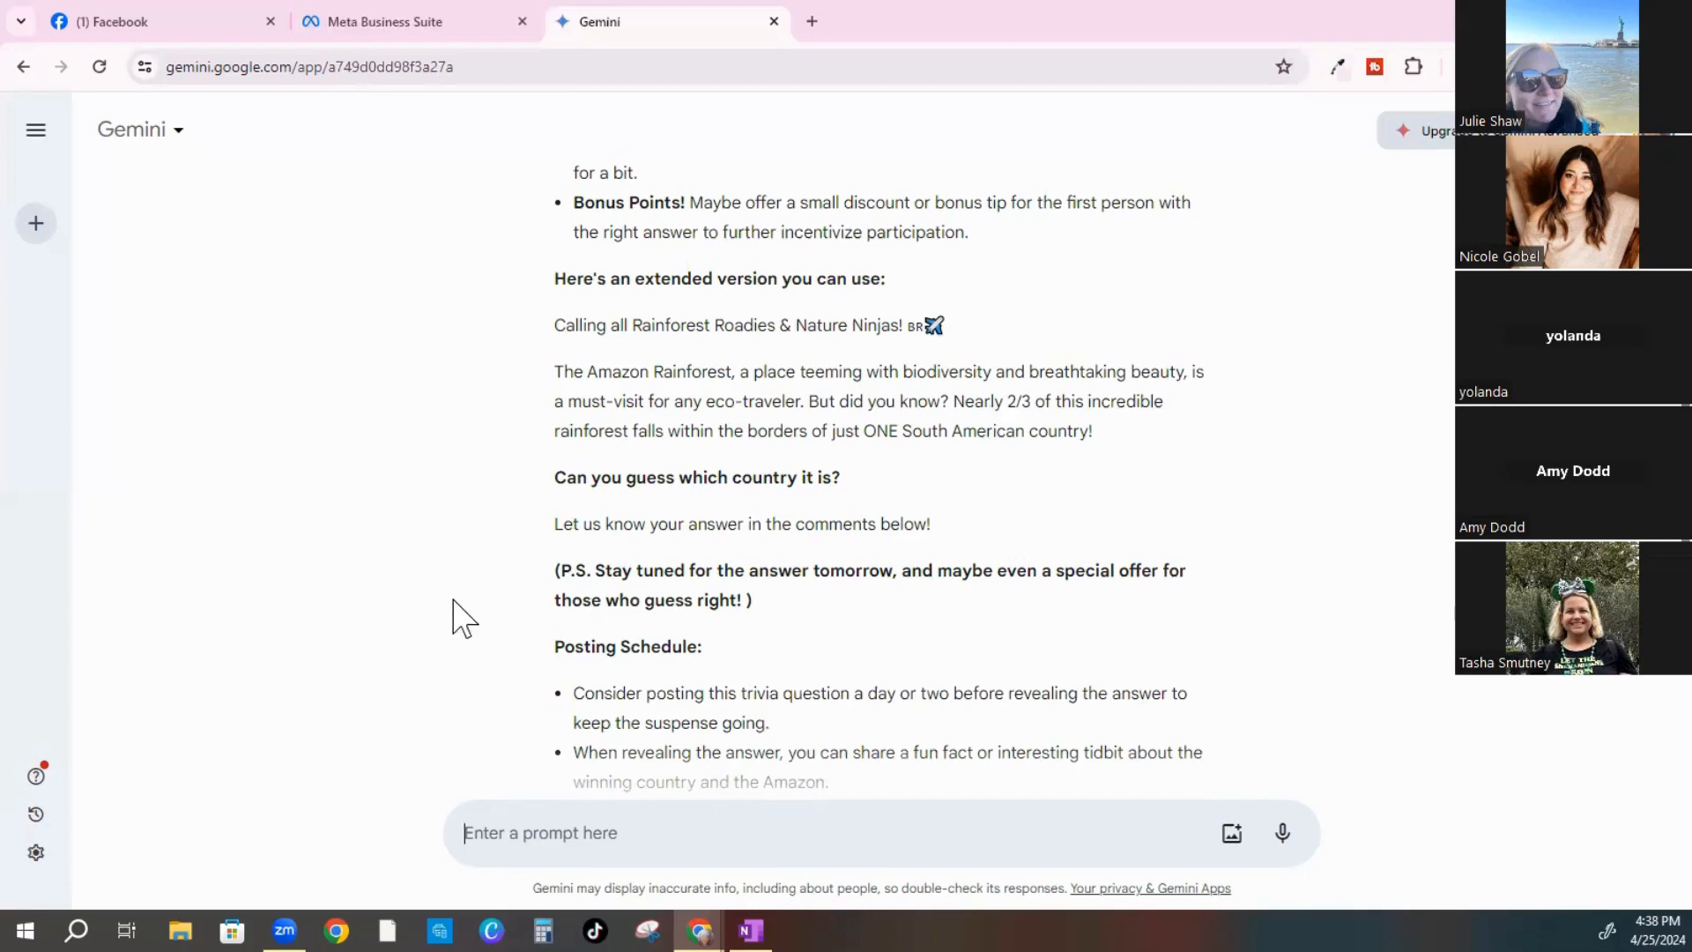
{"action": "scroll", "coordinate": [454, 617], "scroll_direction": "up", "scroll_amount": 1}
{"action": "scroll", "coordinate": [559, 393], "scroll_direction": "up", "scroll_amount": 1}
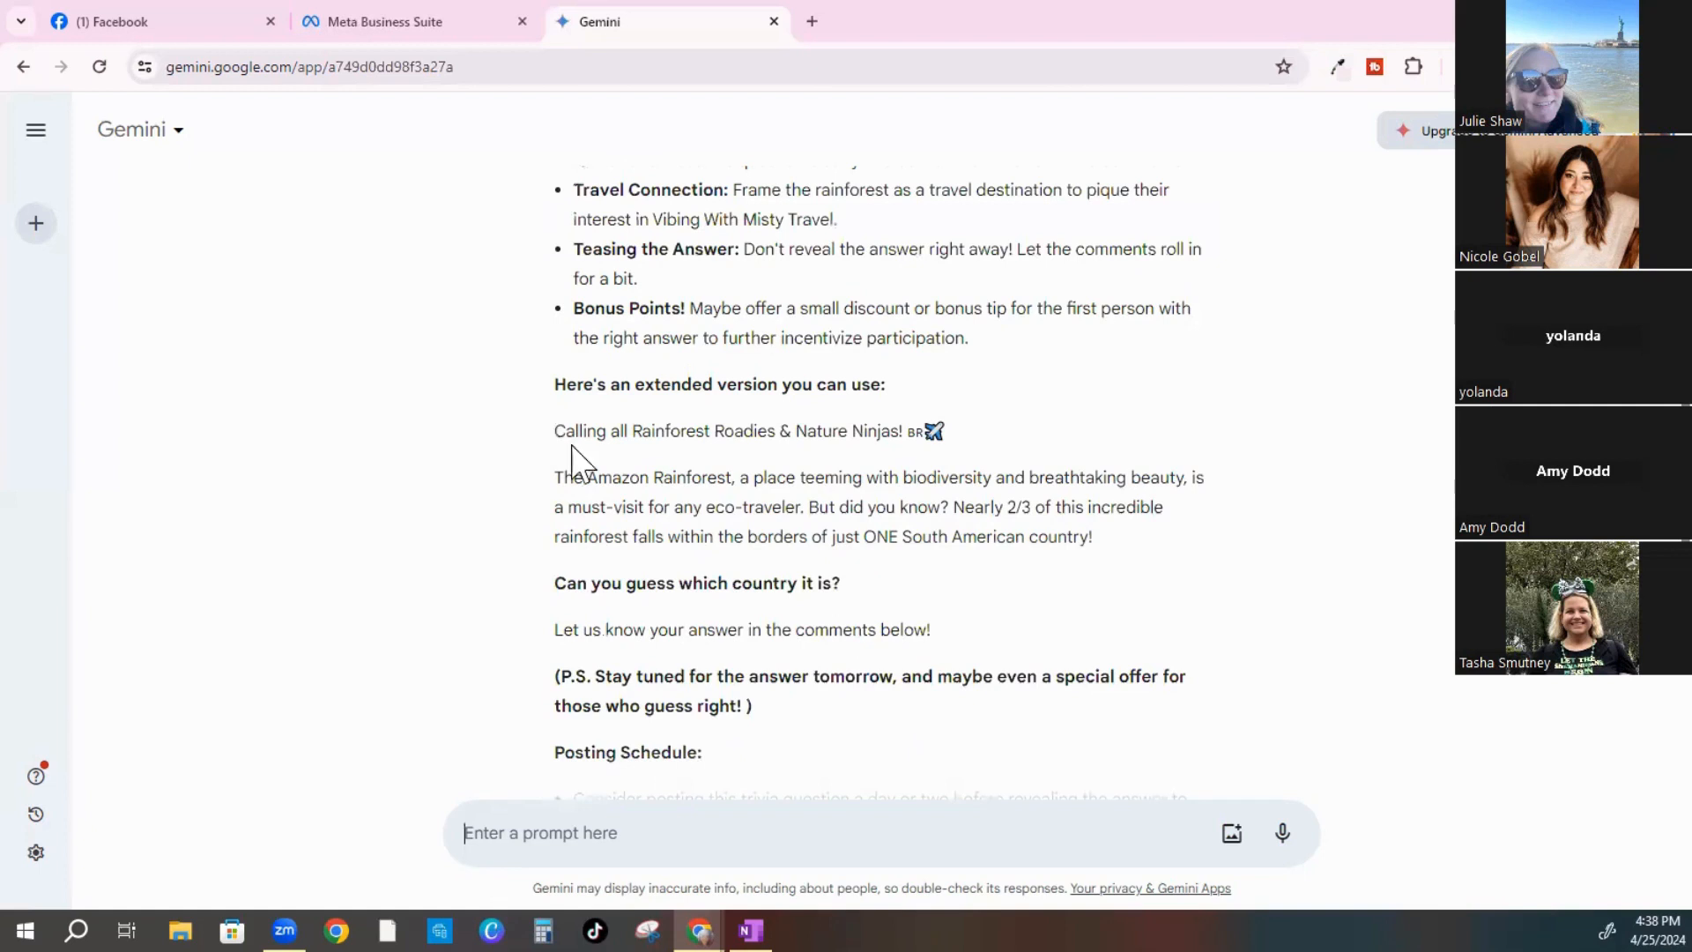
{"action": "mouse_move", "coordinate": [776, 517]}
{"action": "left_mouse_down"}
{"action": "mouse_move", "coordinate": [850, 540]}
{"action": "mouse_move", "coordinate": [869, 579]}
{"action": "mouse_move", "coordinate": [848, 592]}
{"action": "left_mouse_up"}
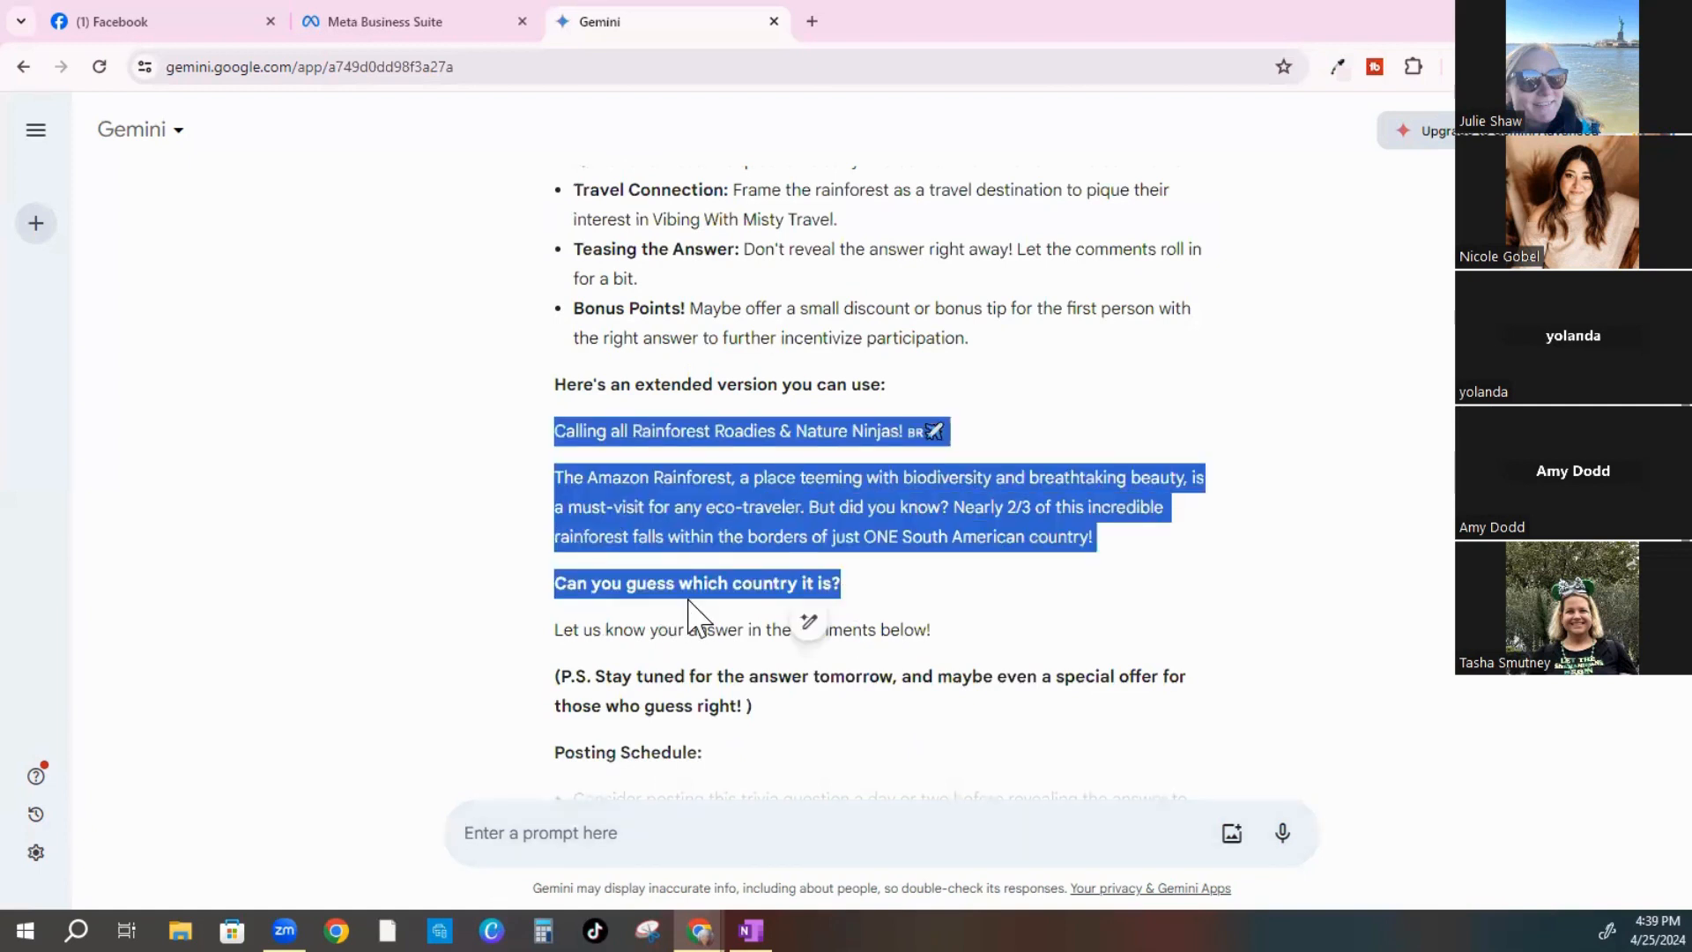
{"action": "left_click", "coordinate": [967, 626]}
{"action": "mouse_move", "coordinate": [857, 629]}
{"action": "left_mouse_down"}
{"action": "mouse_move", "coordinate": [514, 623]}
{"action": "mouse_move", "coordinate": [559, 623]}
{"action": "left_mouse_up"}
{"action": "left_click_drag", "start_coordinate": [550, 511], "coordinate": [466, 532]}
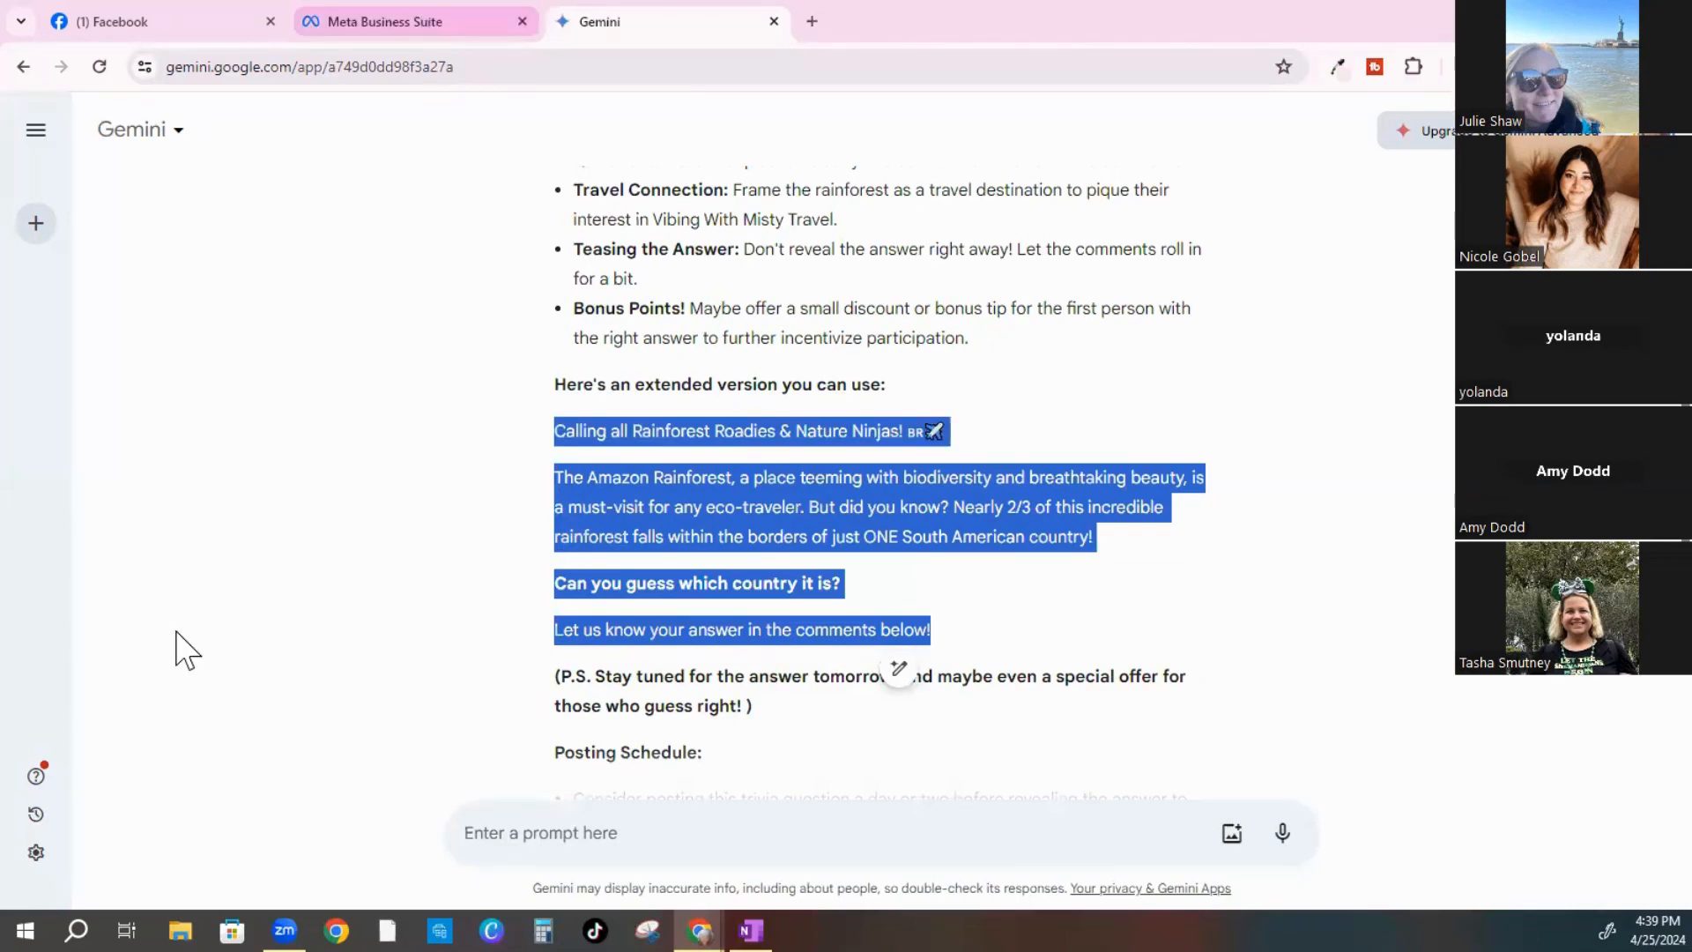
{"action": "key", "text": "ctrl+shift+Tab"}
Paste the Gemini caption into the post text, remove the stray 'BR' characters, and schedule it
{"action": "left_click", "coordinate": [135, 579]}
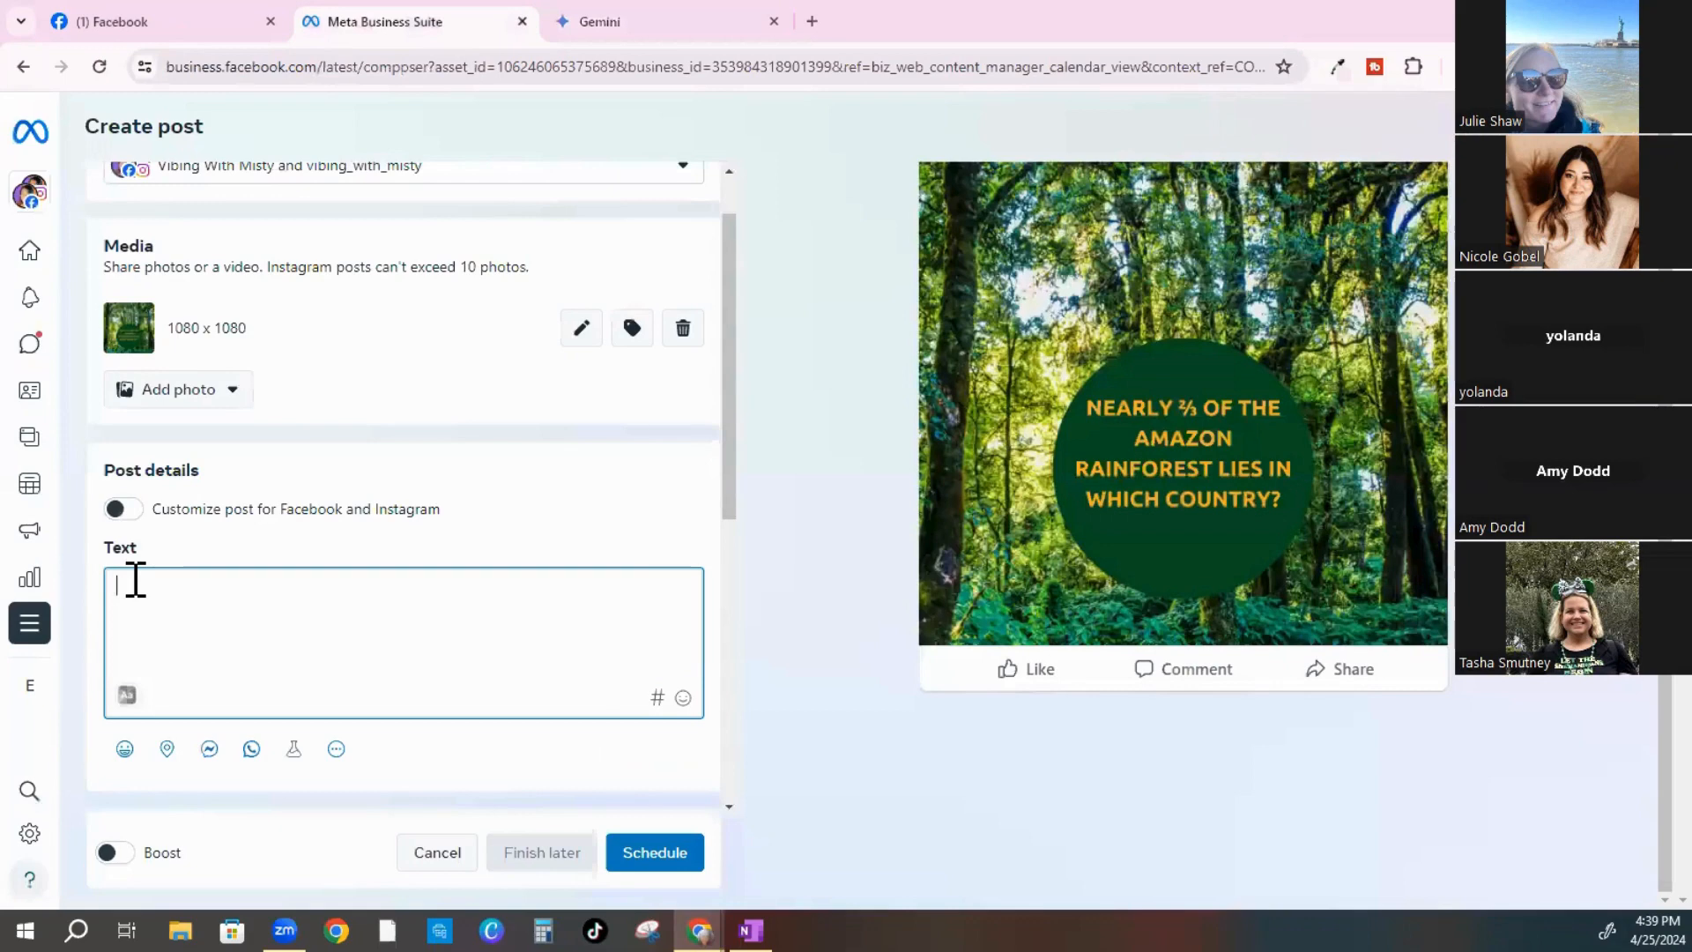
{"action": "type", "text": "Calling all Rainforest Roadies & Nature Ninjas! 🇧🇷✈️  The Amazon Rainforest, a place teeming with biodiversity and breathtaking beauty, is a must-visit for any eco-traveler. But did you know? Nearly 2/3 of this incredible rainforest falls within the borders of just ONE South American country!  Can you guess which country it is?  Let us know your answer in the comments below!"}
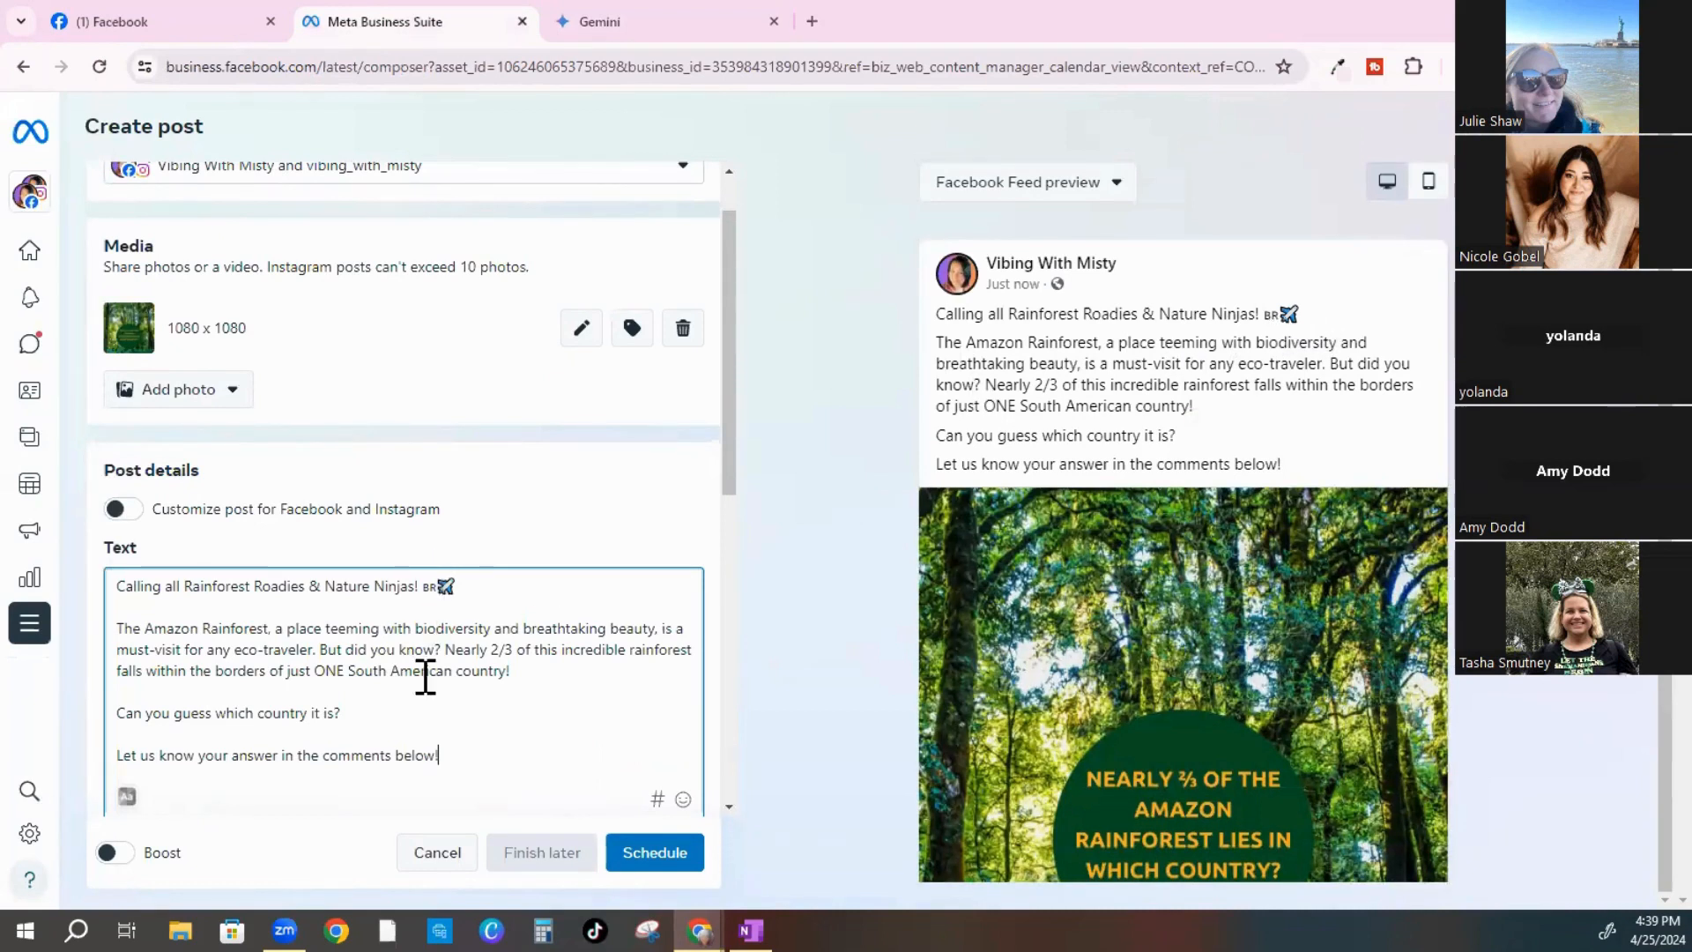
{"action": "key", "text": "BackSpace"}
{"action": "key", "text": "BackSpace"}
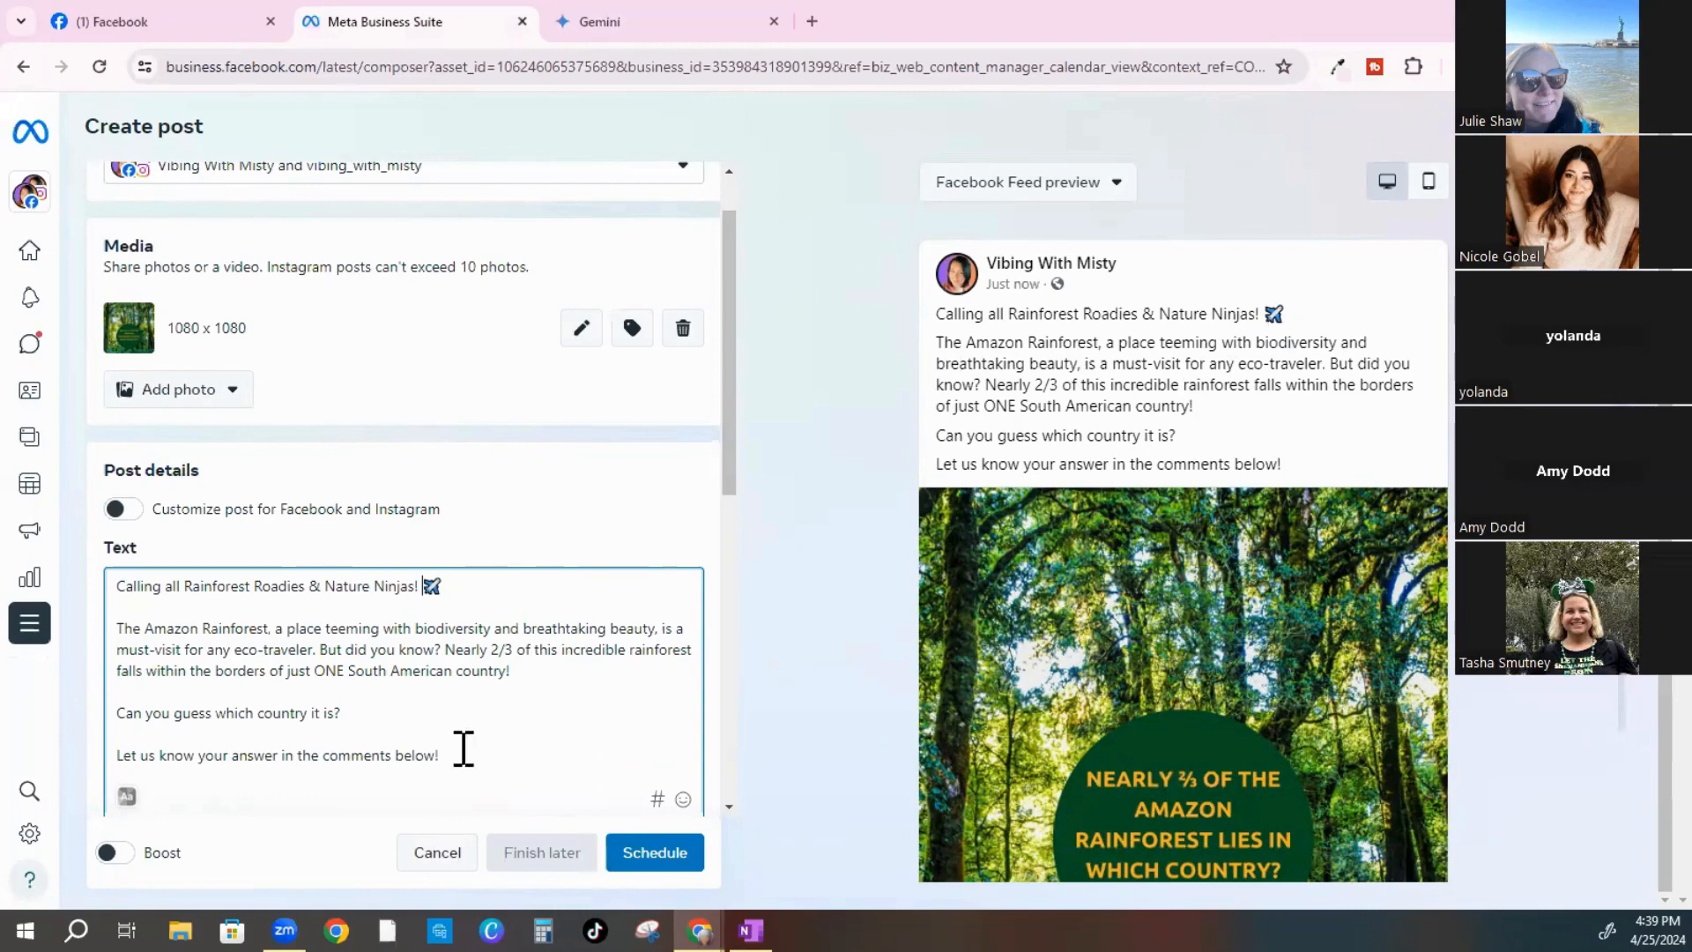
{"action": "scroll", "coordinate": [461, 744], "scroll_direction": "down", "scroll_amount": 1}
{"action": "scroll", "coordinate": [456, 739], "scroll_direction": "up", "scroll_amount": 2}
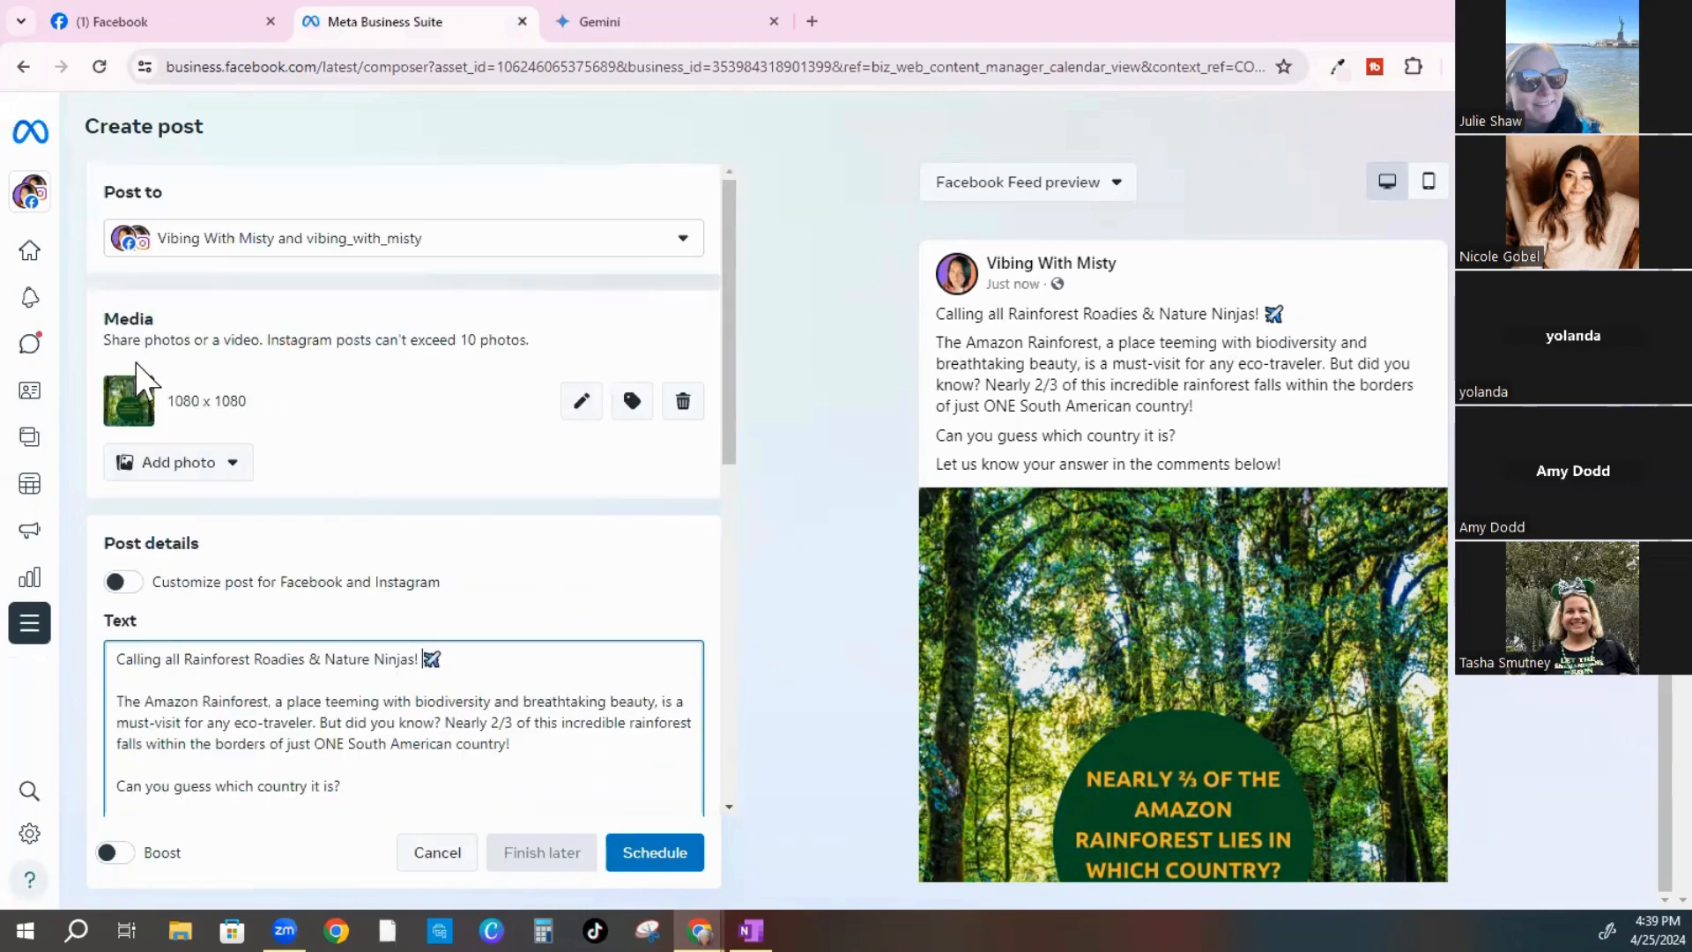
{"action": "scroll", "coordinate": [226, 517], "scroll_direction": "down", "scroll_amount": 1}
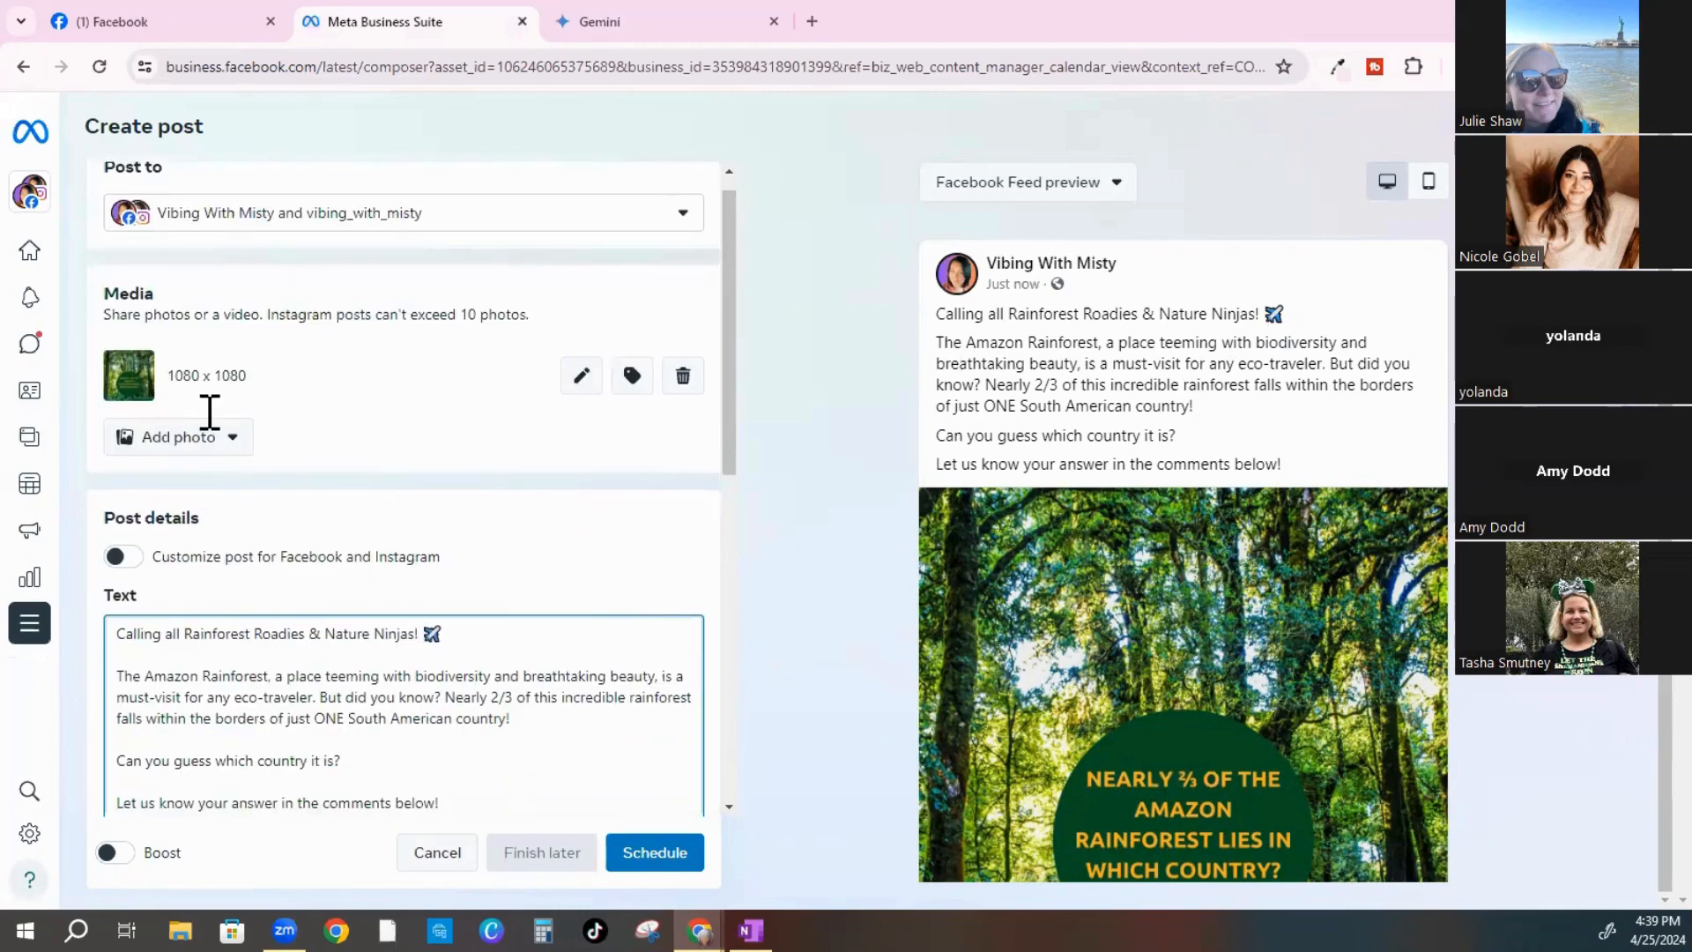
{"action": "scroll", "coordinate": [399, 345], "scroll_direction": "down", "scroll_amount": 3}
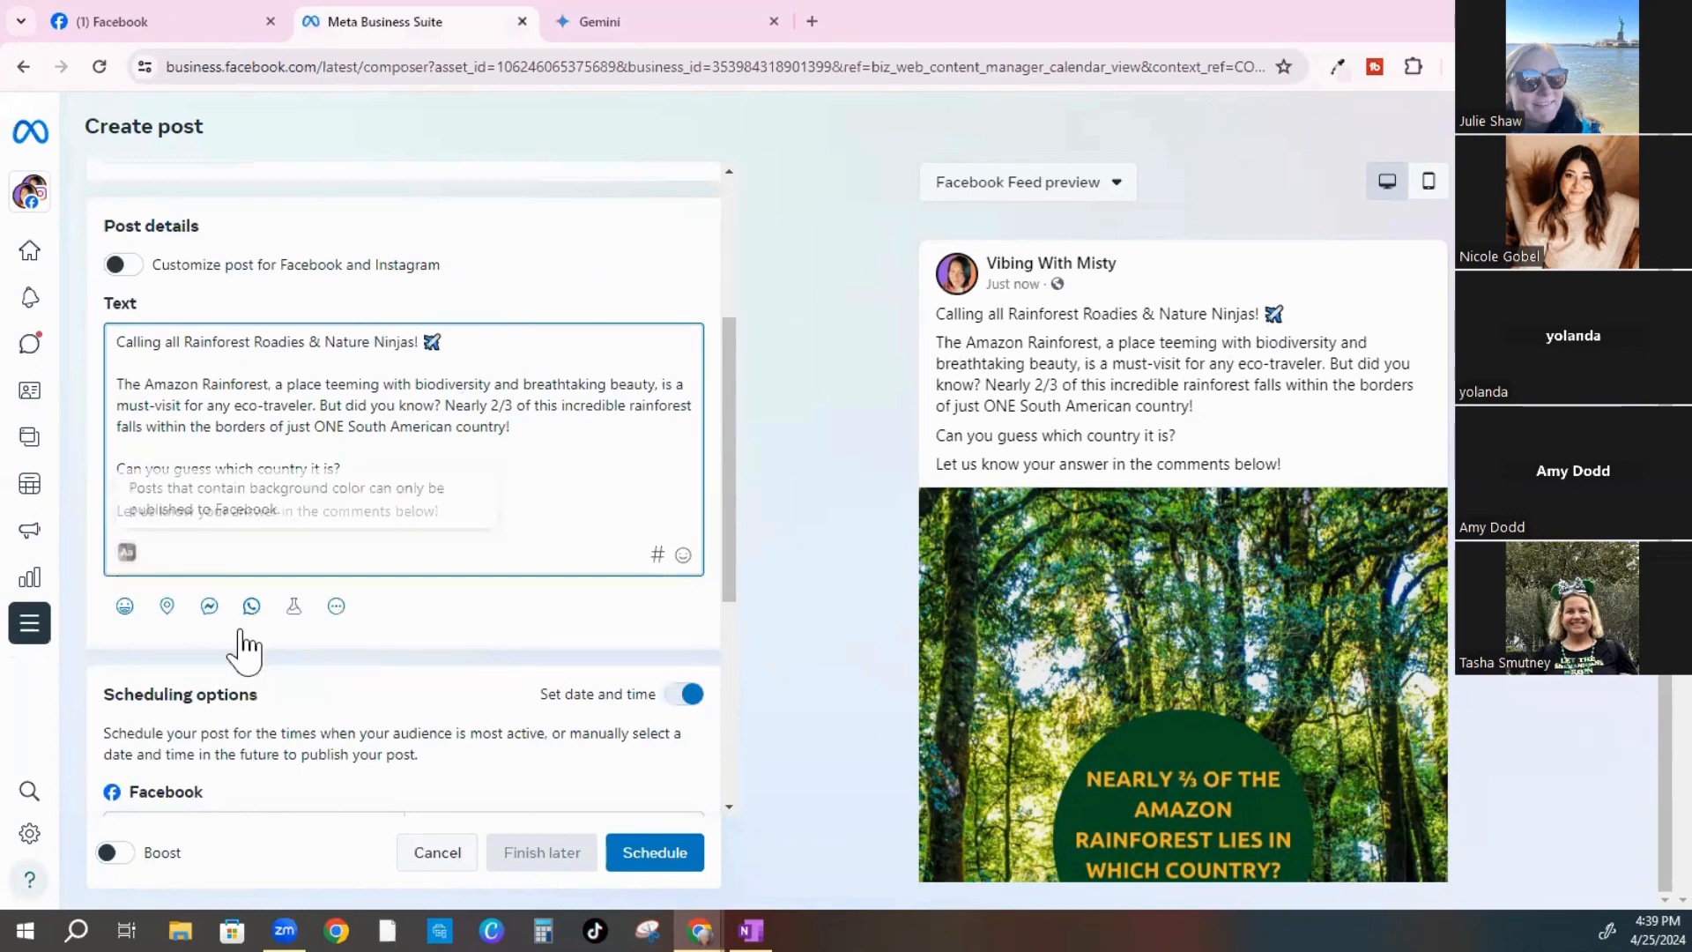
{"action": "scroll", "coordinate": [247, 648], "scroll_direction": "down", "scroll_amount": 3}
{"action": "scroll", "coordinate": [591, 357], "scroll_direction": "down", "scroll_amount": 1}
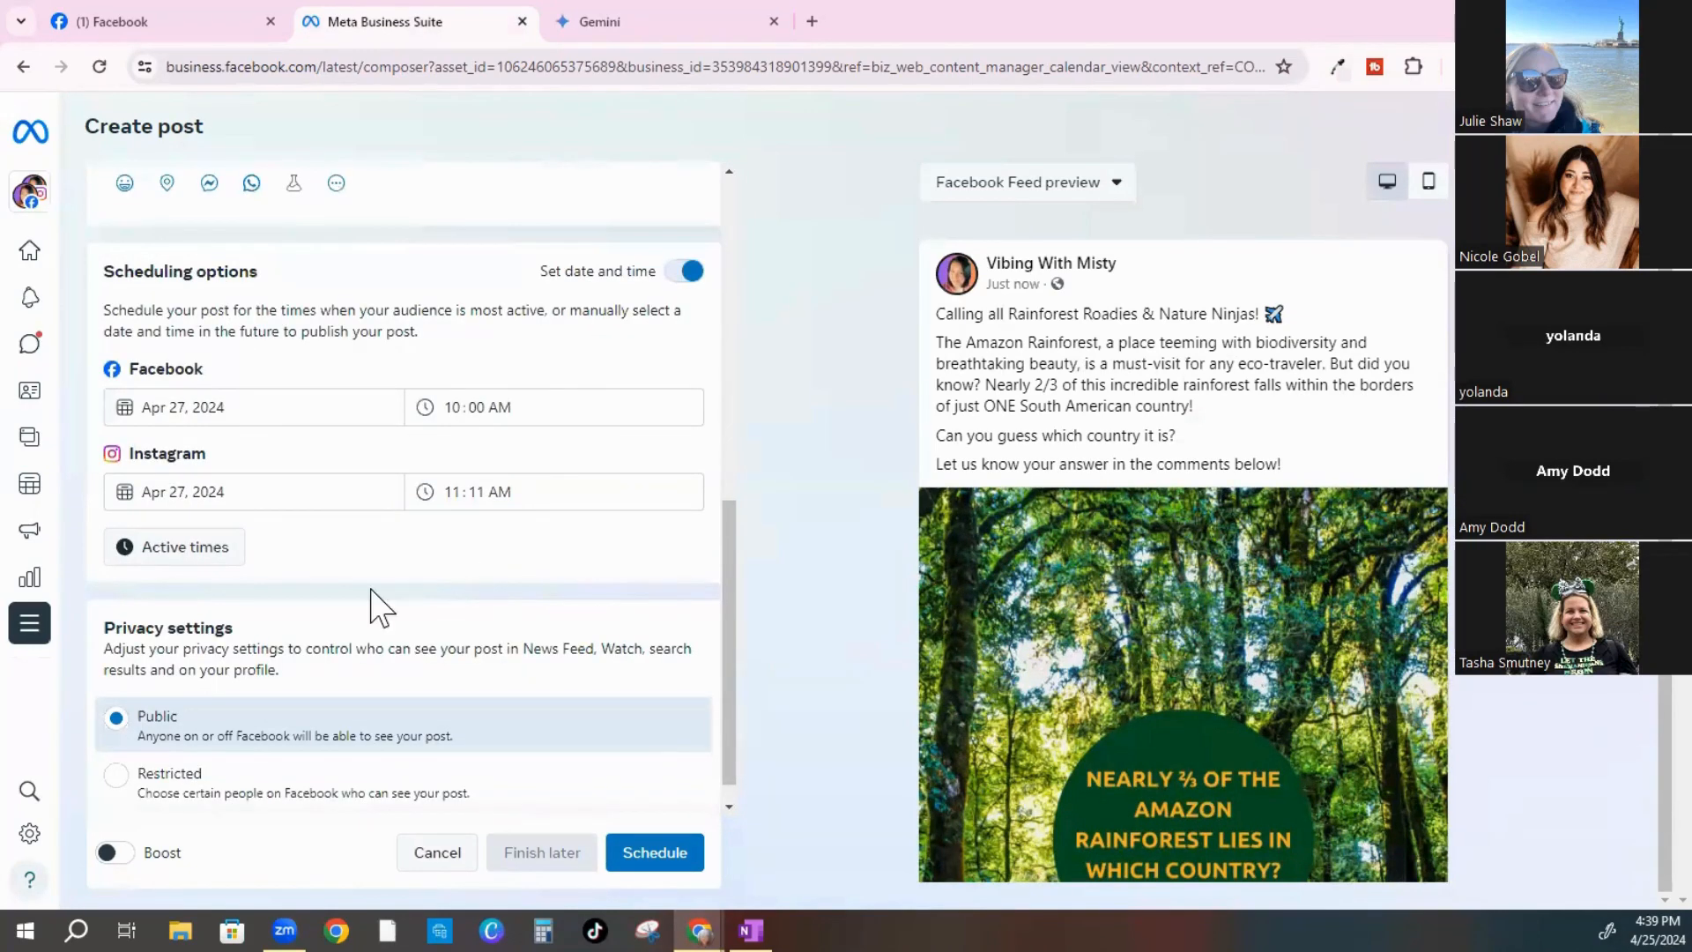
{"action": "scroll", "coordinate": [144, 635], "scroll_direction": "down", "scroll_amount": 1}
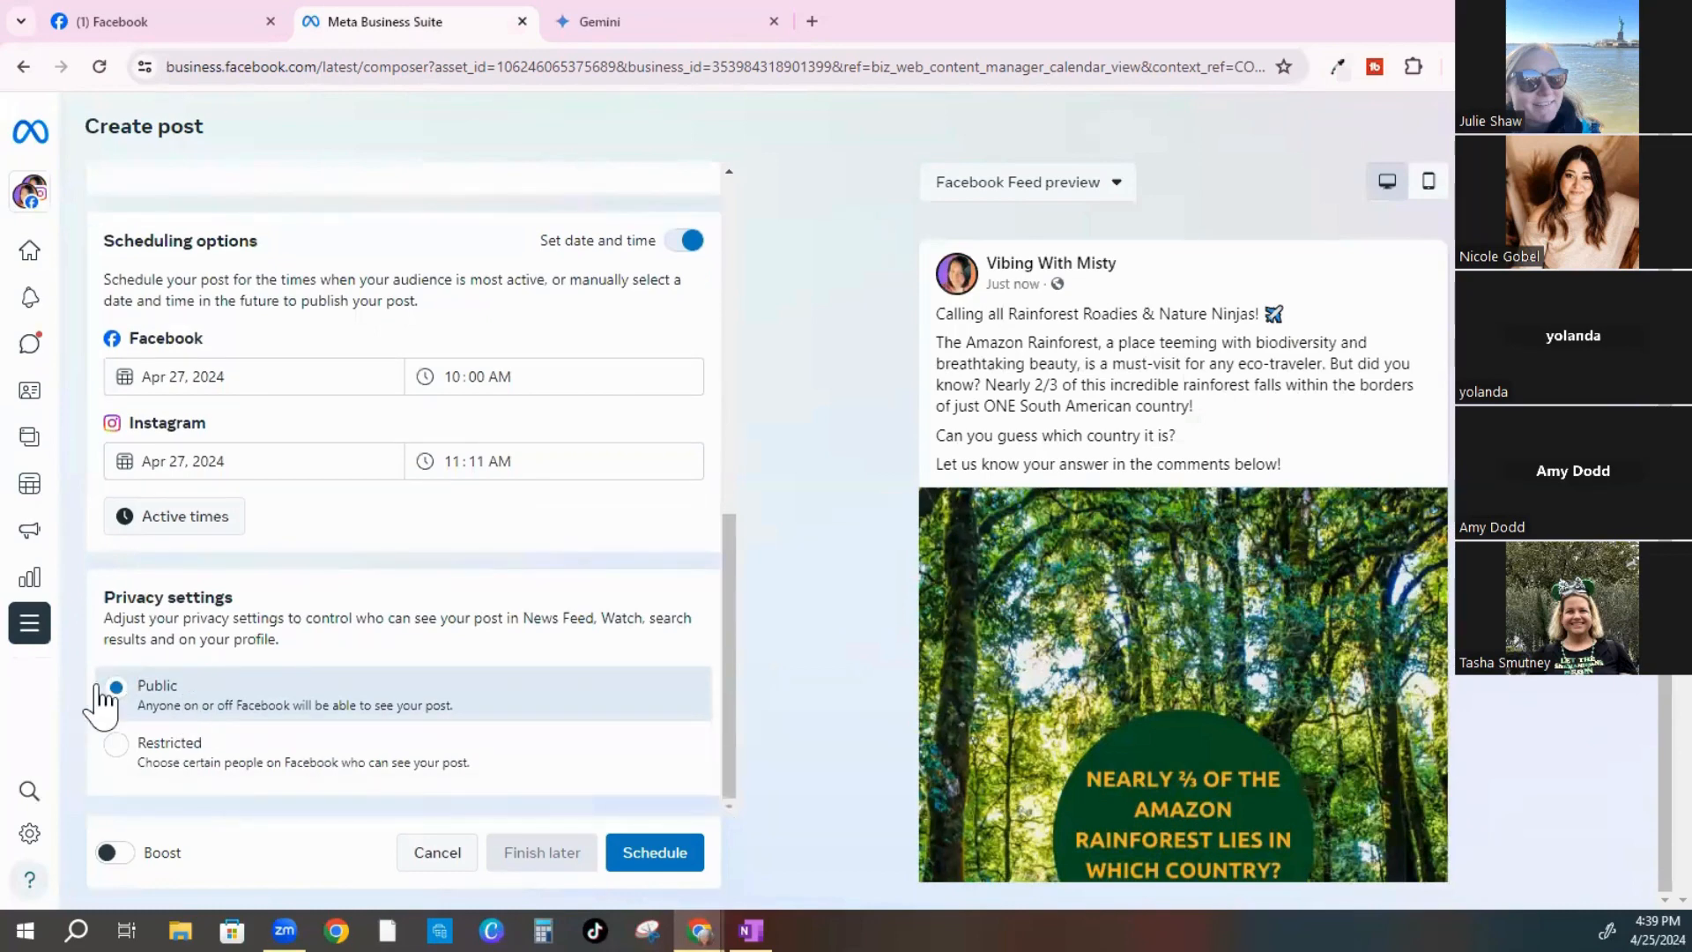
{"action": "left_click", "coordinate": [652, 855]}
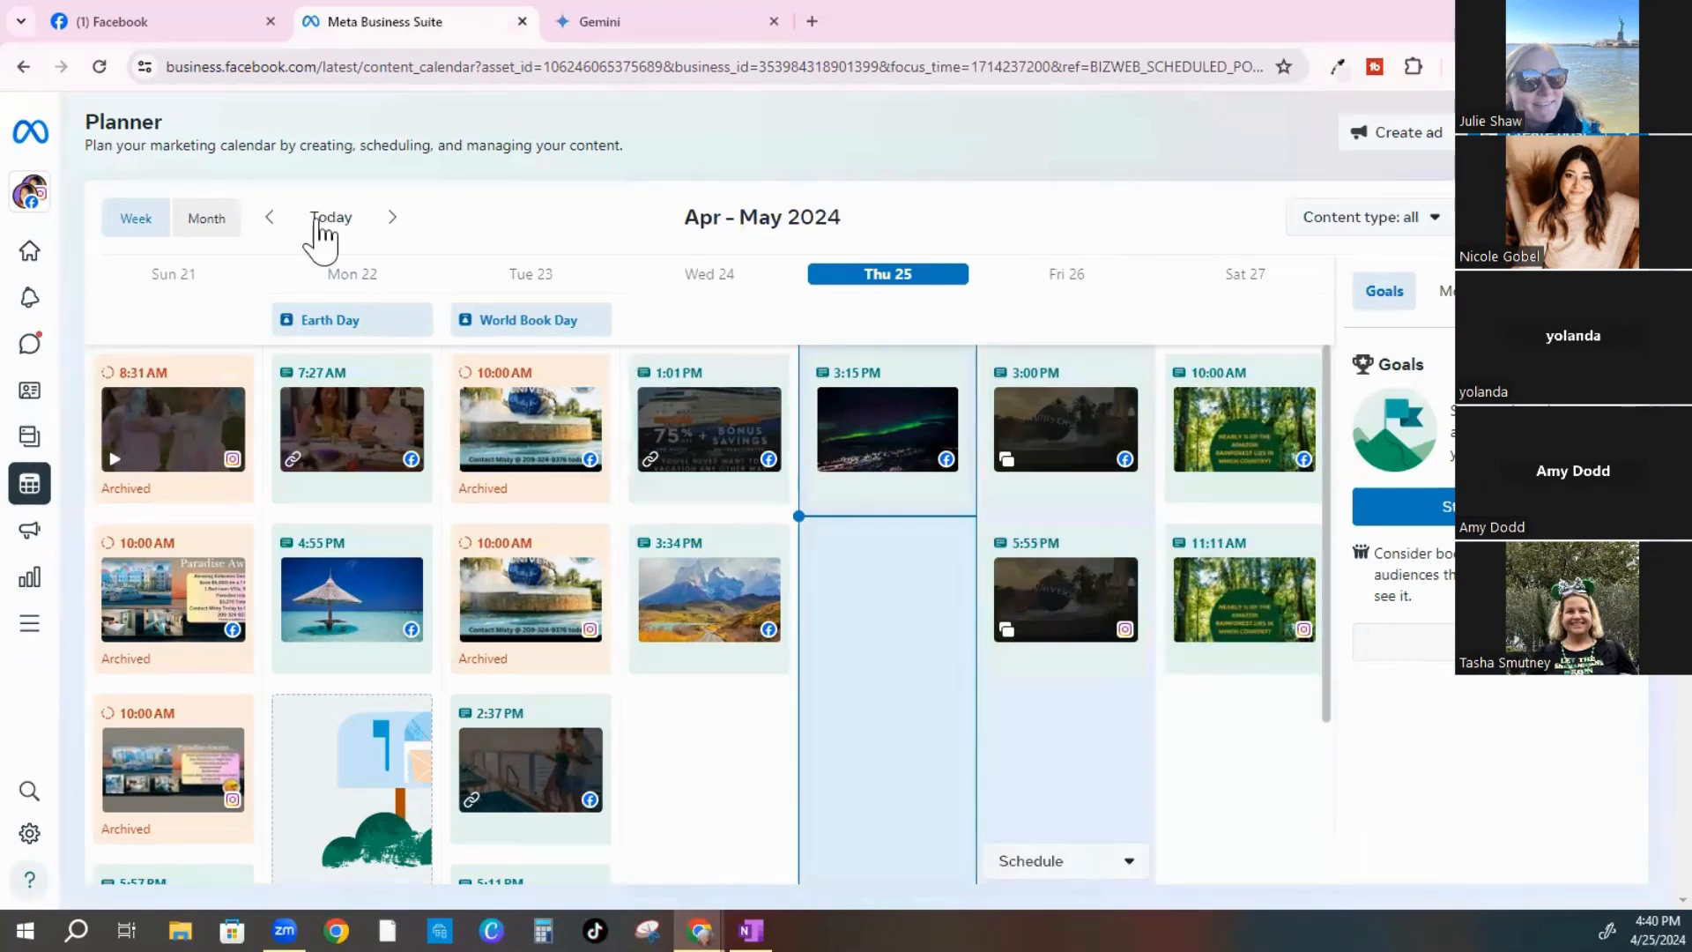
Advance the Planner to the Apr 28–May 4, 2024 week
{"action": "left_click", "coordinate": [393, 221]}
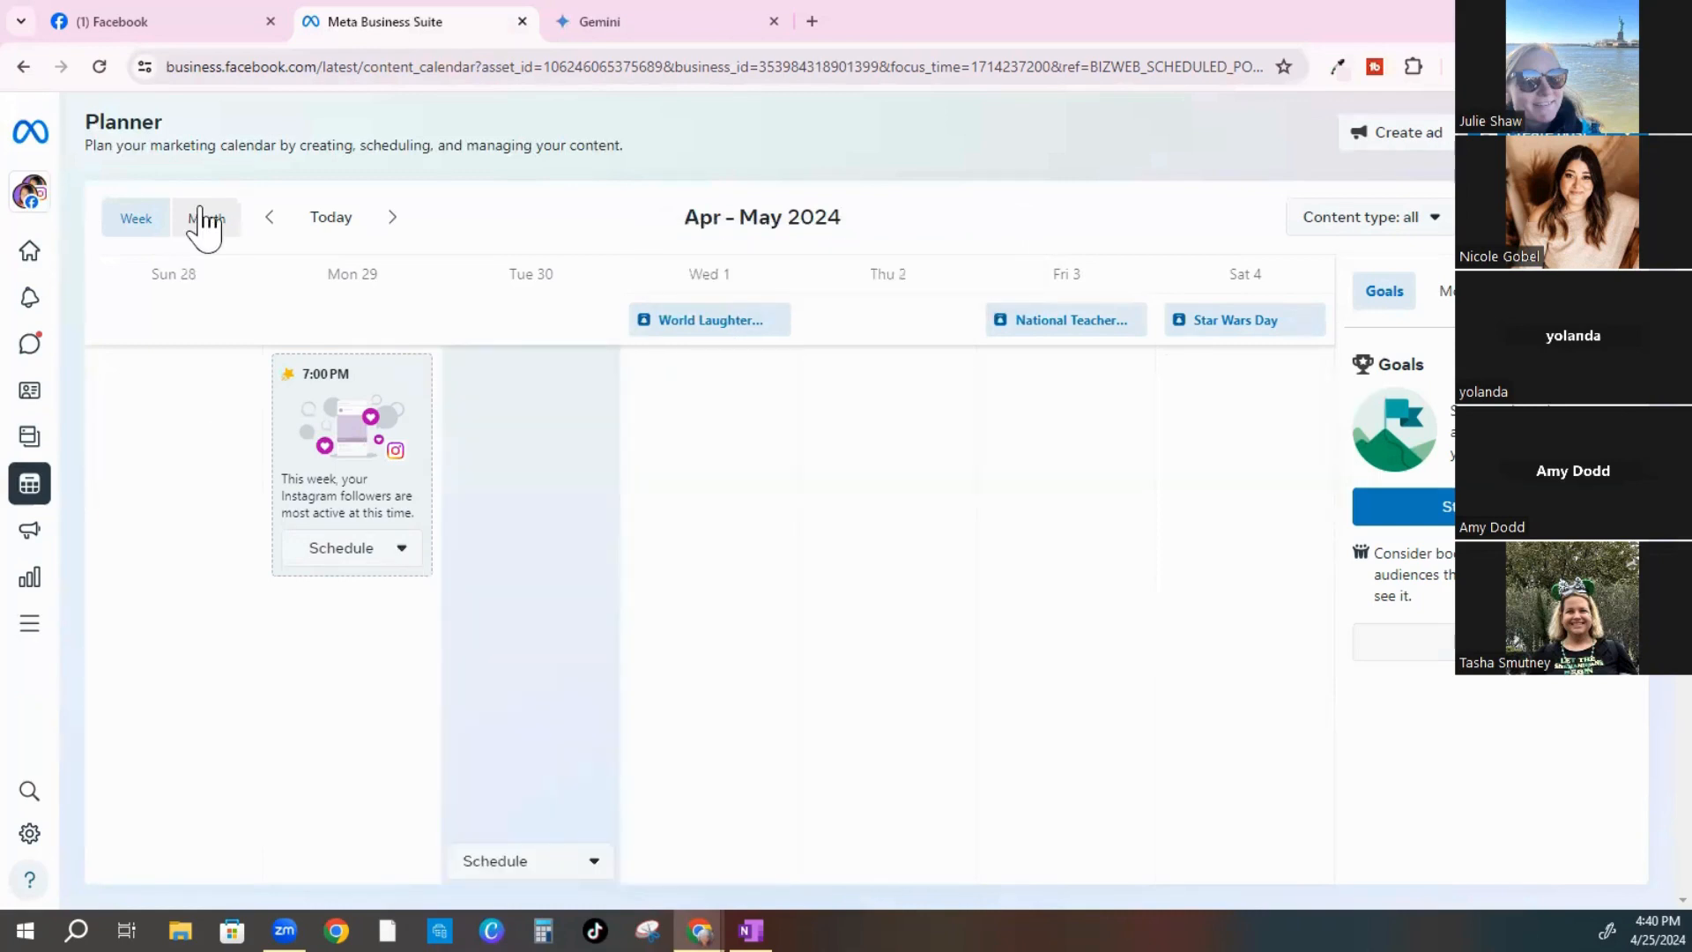
Switch the Planner to month view and browse back to March, then forward to April
{"action": "left_click", "coordinate": [206, 225]}
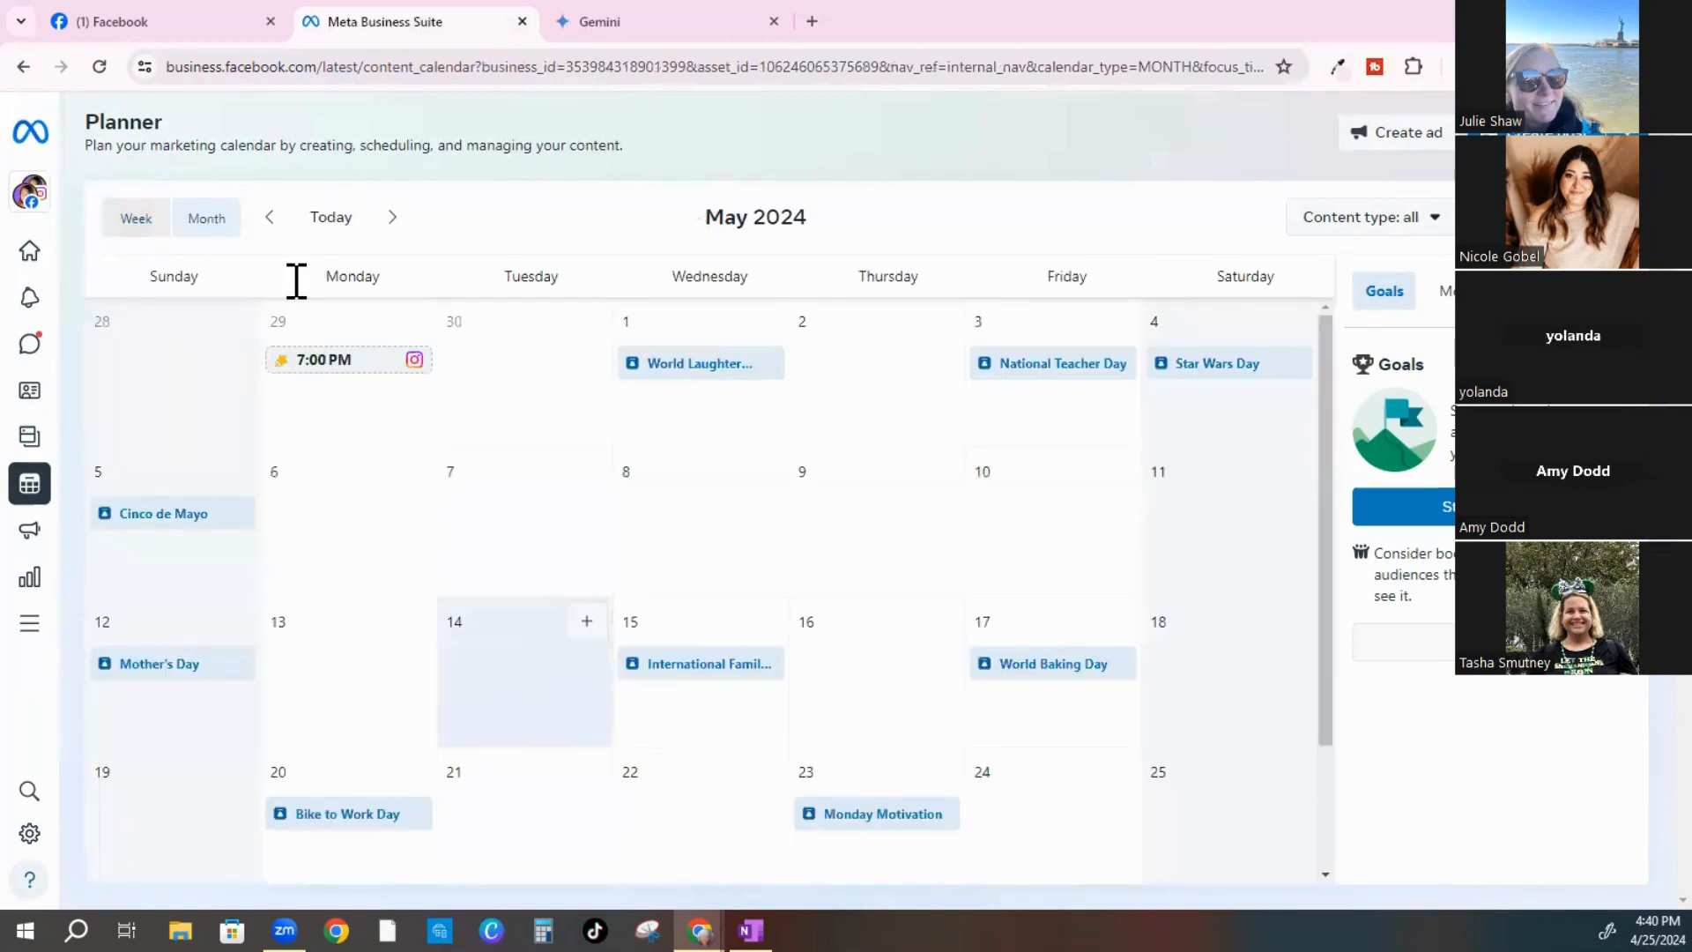
{"action": "left_click", "coordinate": [271, 217]}
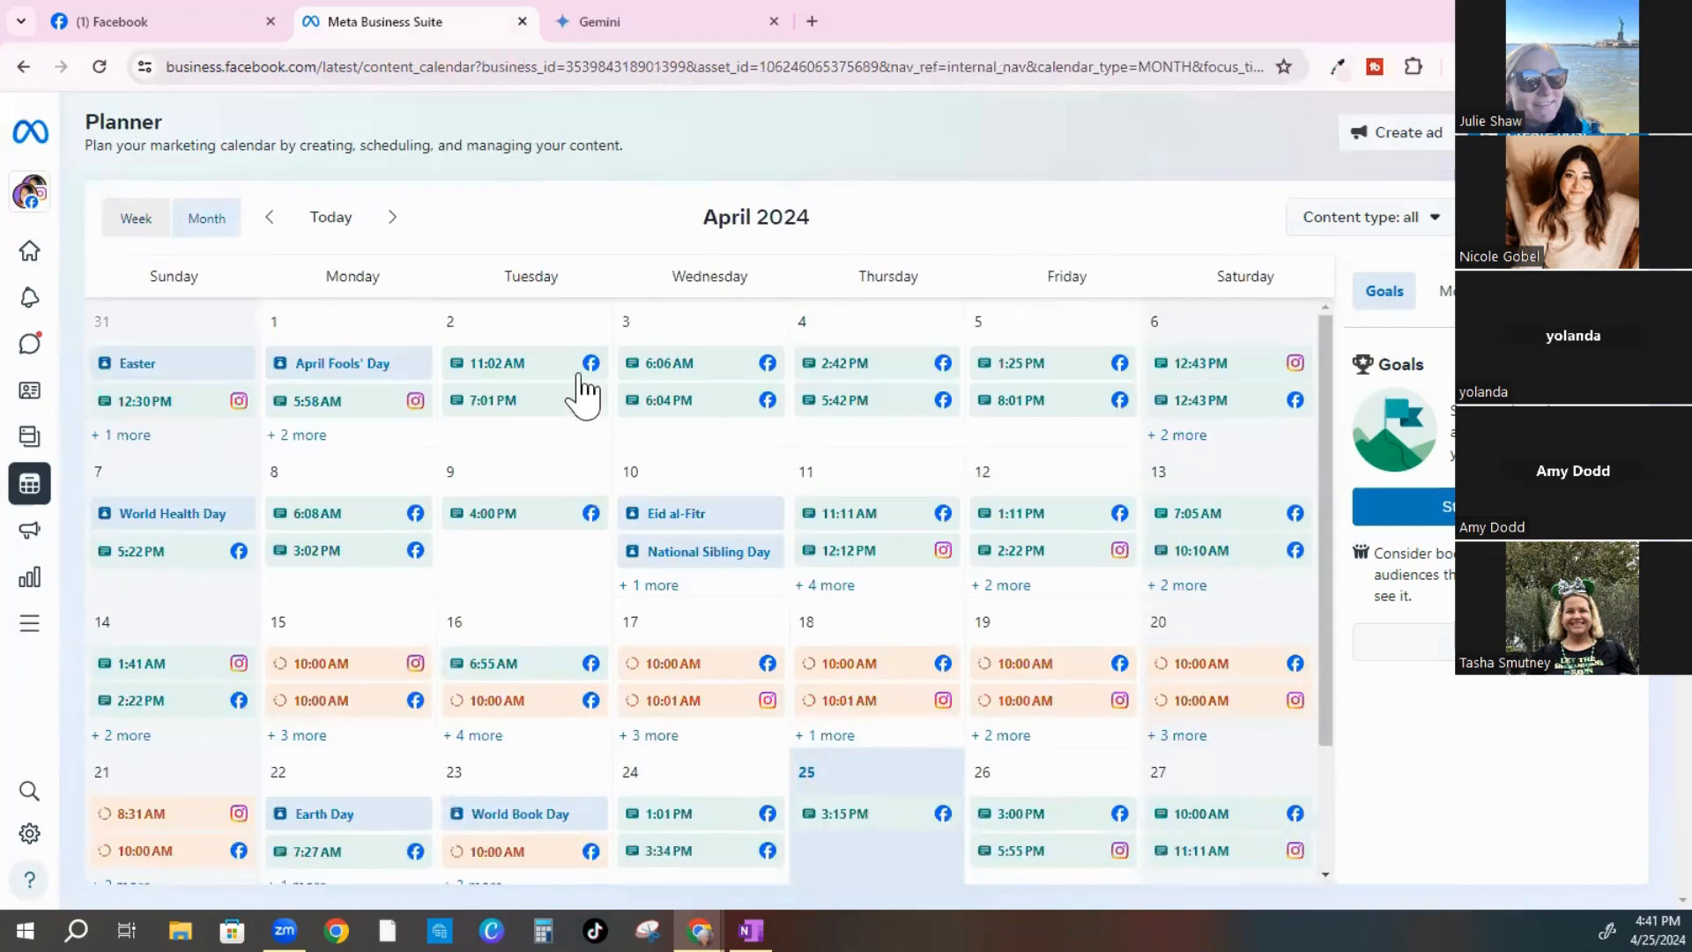
{"action": "scroll", "coordinate": [754, 718], "scroll_direction": "down", "scroll_amount": 1}
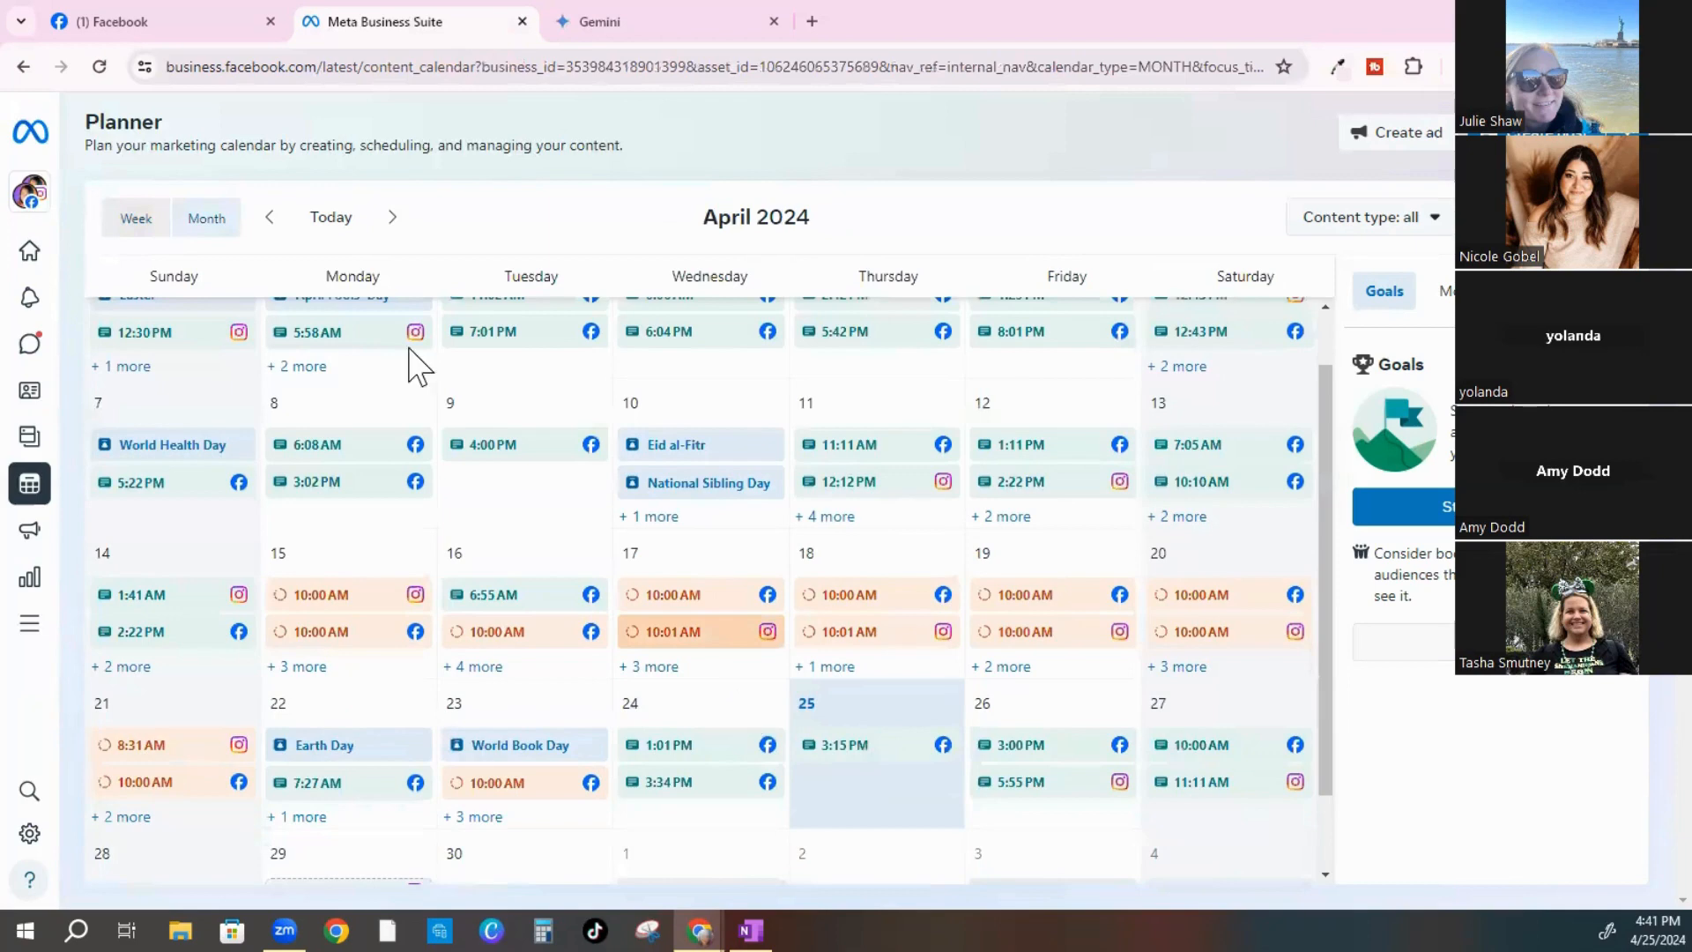
{"action": "scroll", "coordinate": [415, 329], "scroll_direction": "up", "scroll_amount": 1}
{"action": "left_click", "coordinate": [270, 218]}
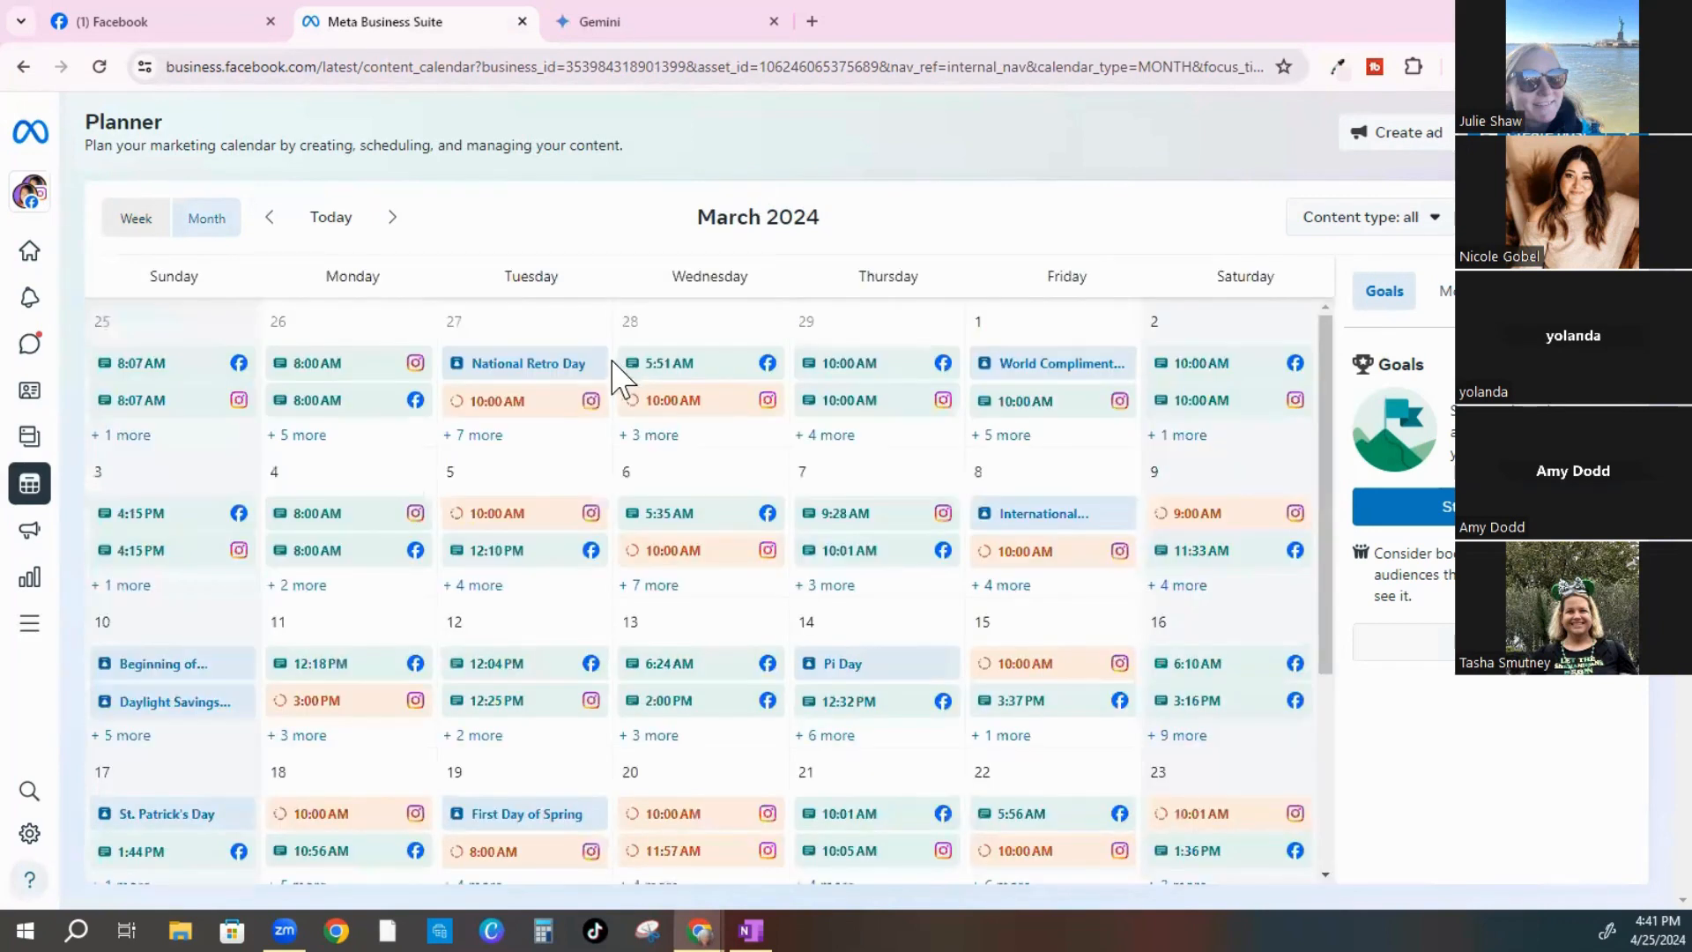
{"action": "scroll", "coordinate": [614, 375], "scroll_direction": "down", "scroll_amount": 2}
{"action": "scroll", "coordinate": [601, 369], "scroll_direction": "down", "scroll_amount": 1}
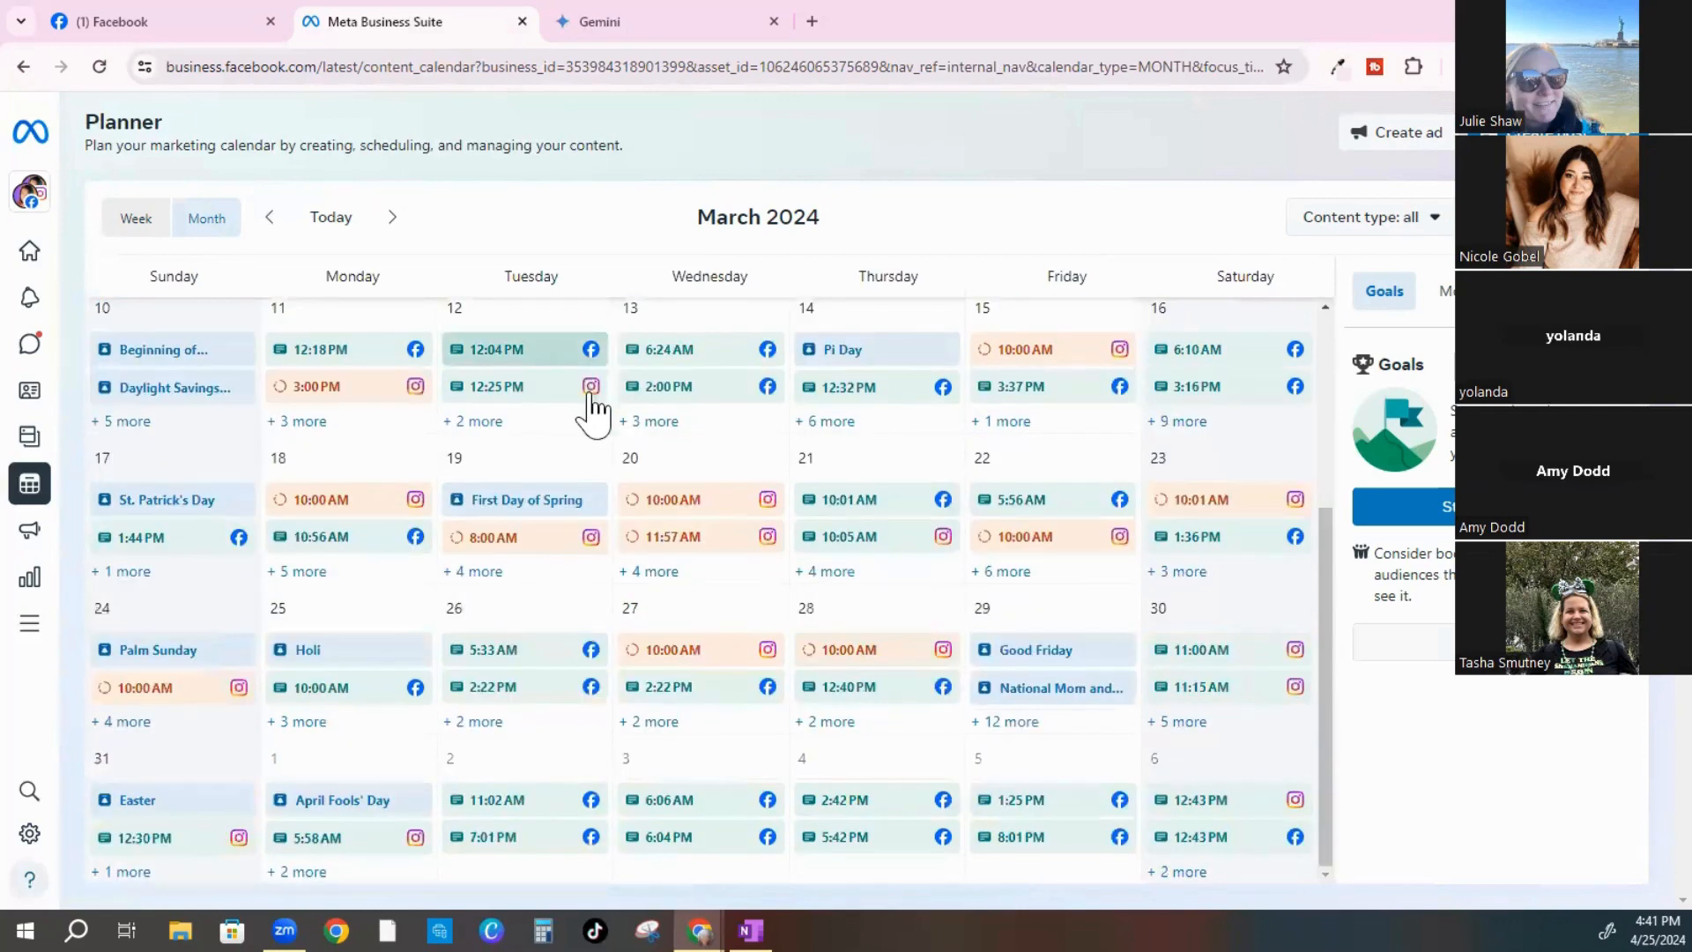
{"action": "scroll", "coordinate": [559, 535], "scroll_direction": "up", "scroll_amount": 3}
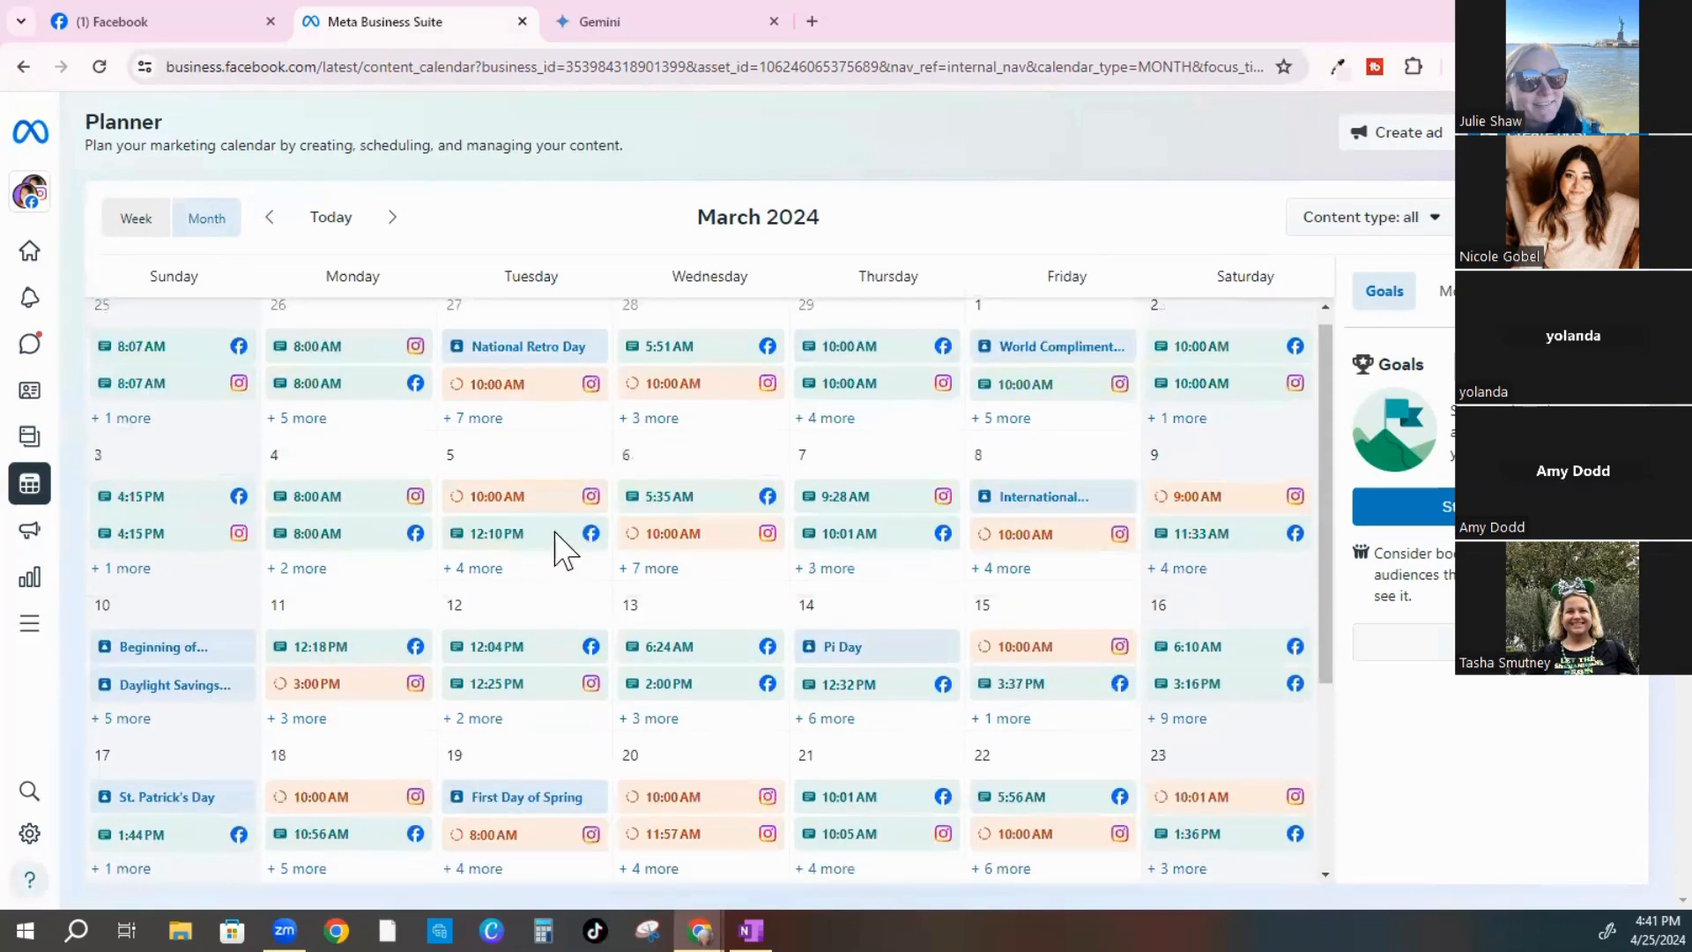
{"action": "left_click", "coordinate": [391, 220]}
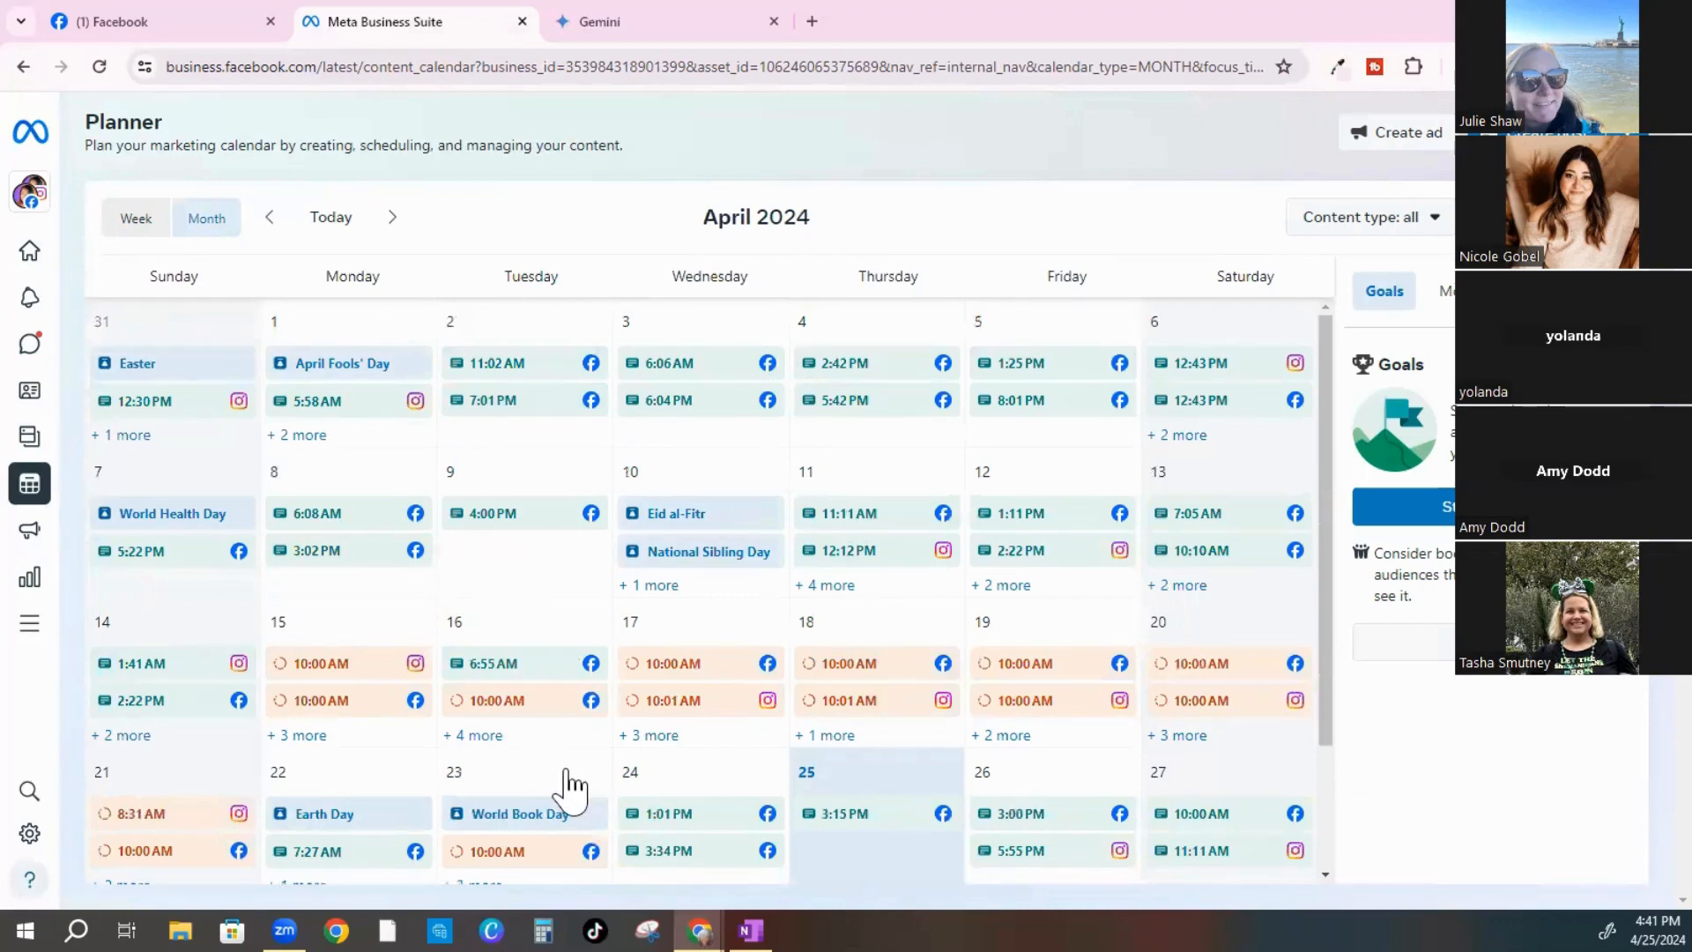
{"action": "scroll", "coordinate": [556, 776], "scroll_direction": "down", "scroll_amount": 2}
{"action": "scroll", "coordinate": [264, 406], "scroll_direction": "up", "scroll_amount": 2}
Return to week view and open the Insights overview for the last 28 days
{"action": "left_click", "coordinate": [134, 217]}
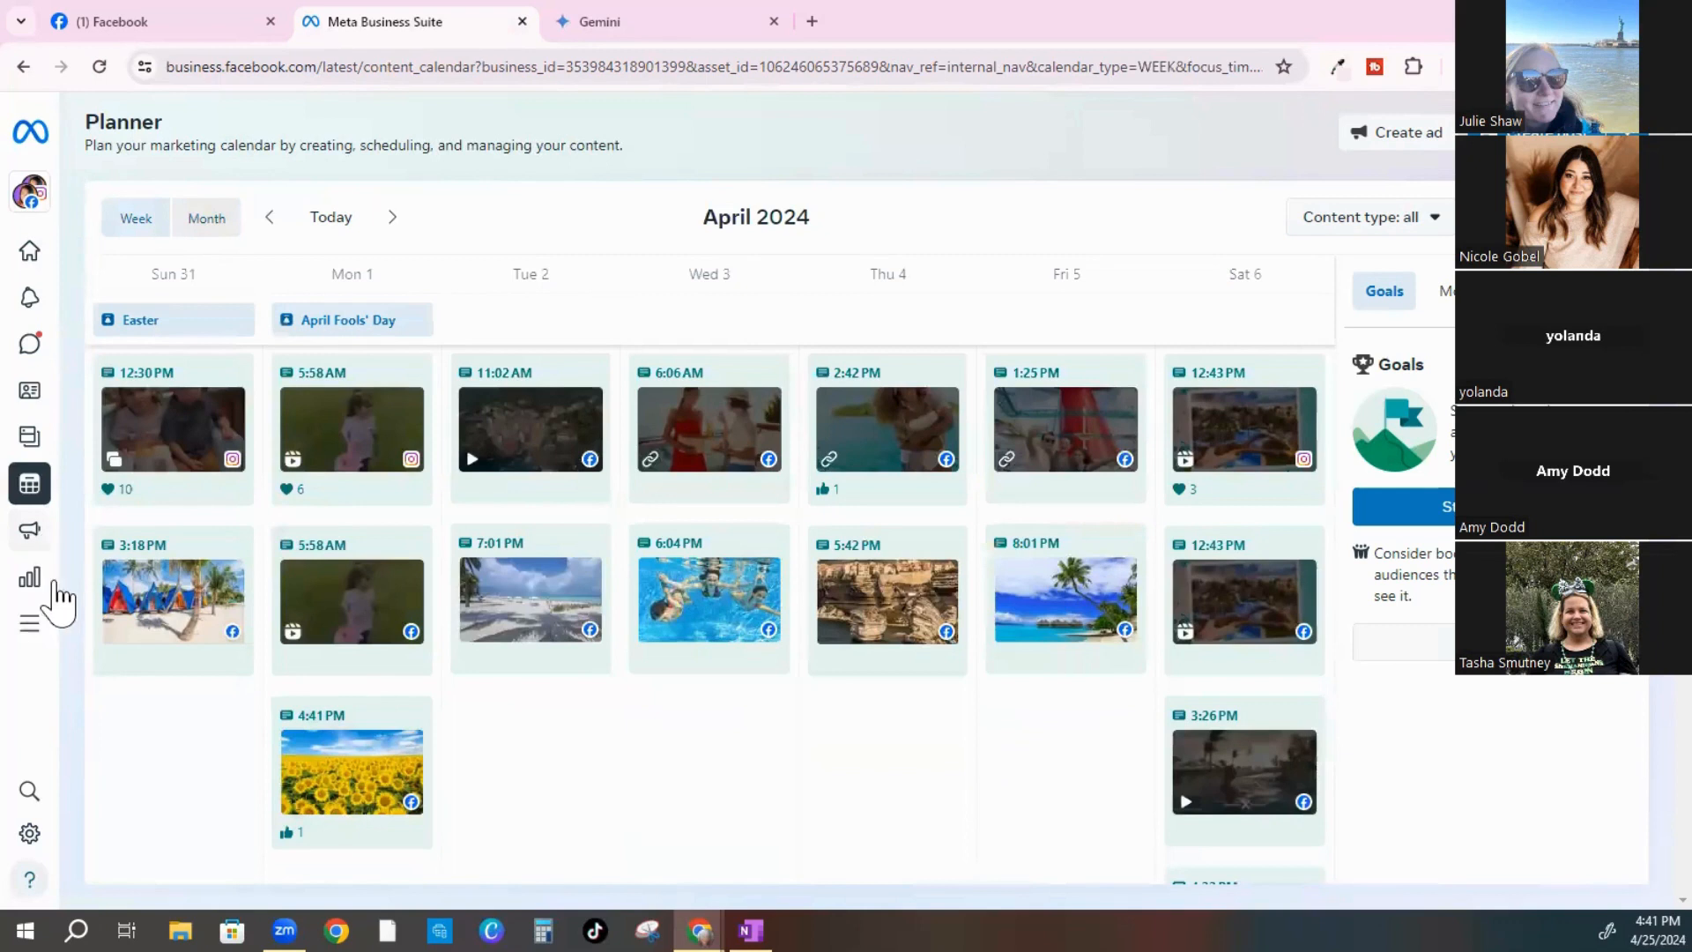
{"action": "mouse_move", "coordinate": [103, 587]}
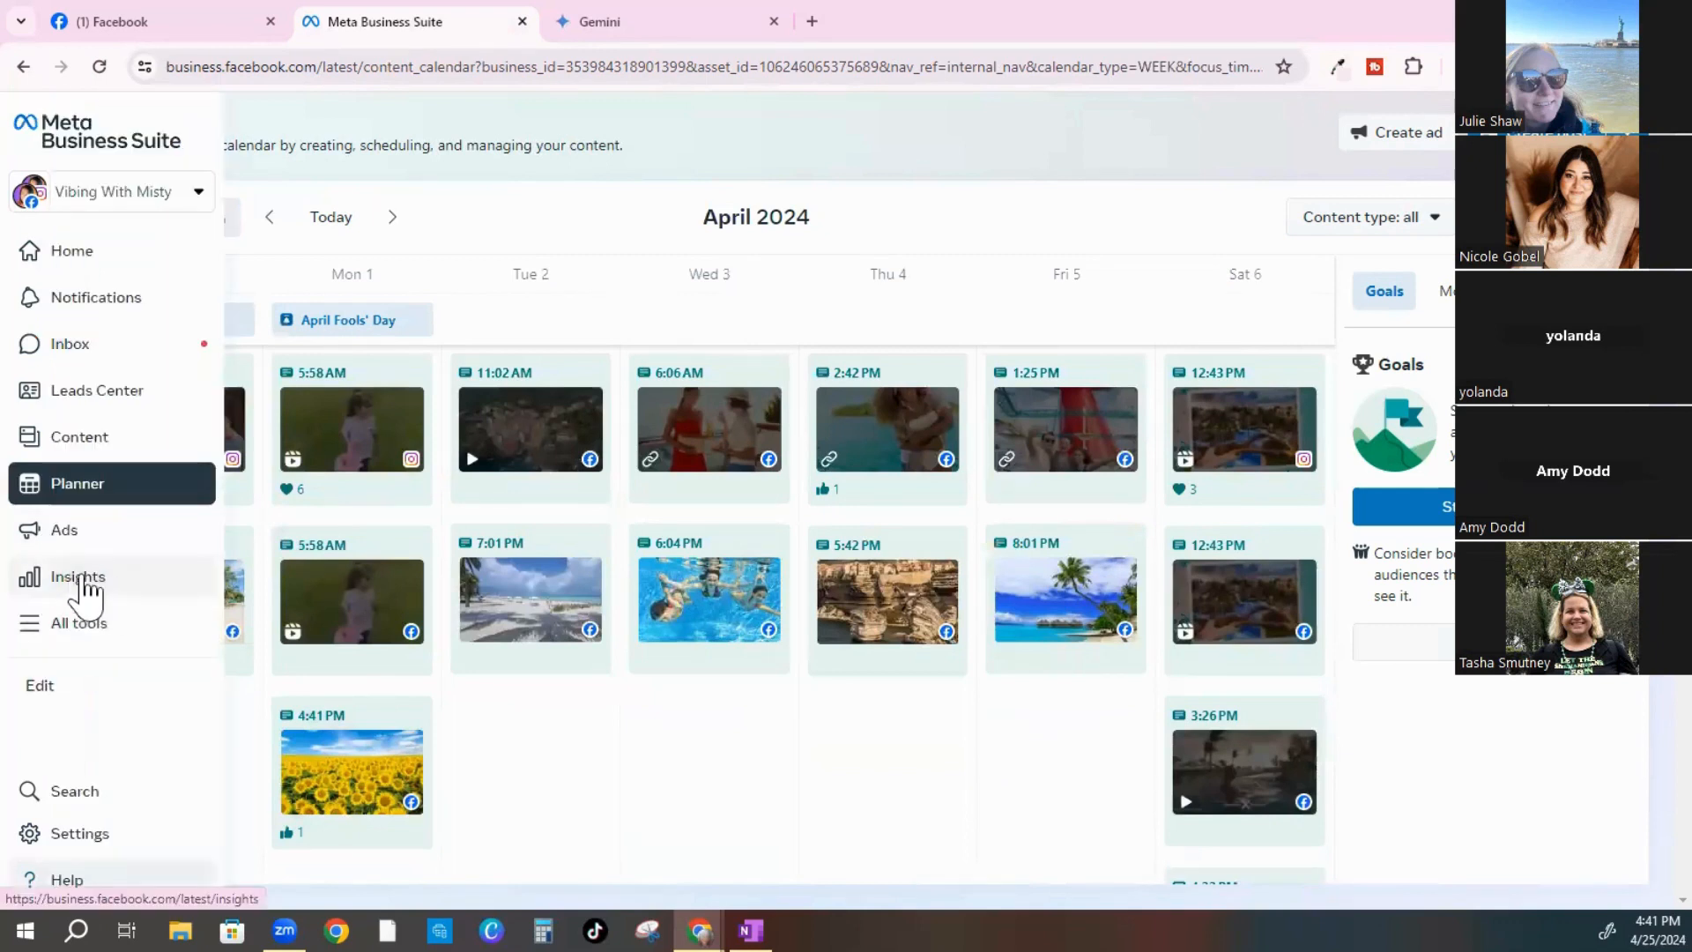
{"action": "left_click", "coordinate": [84, 586]}
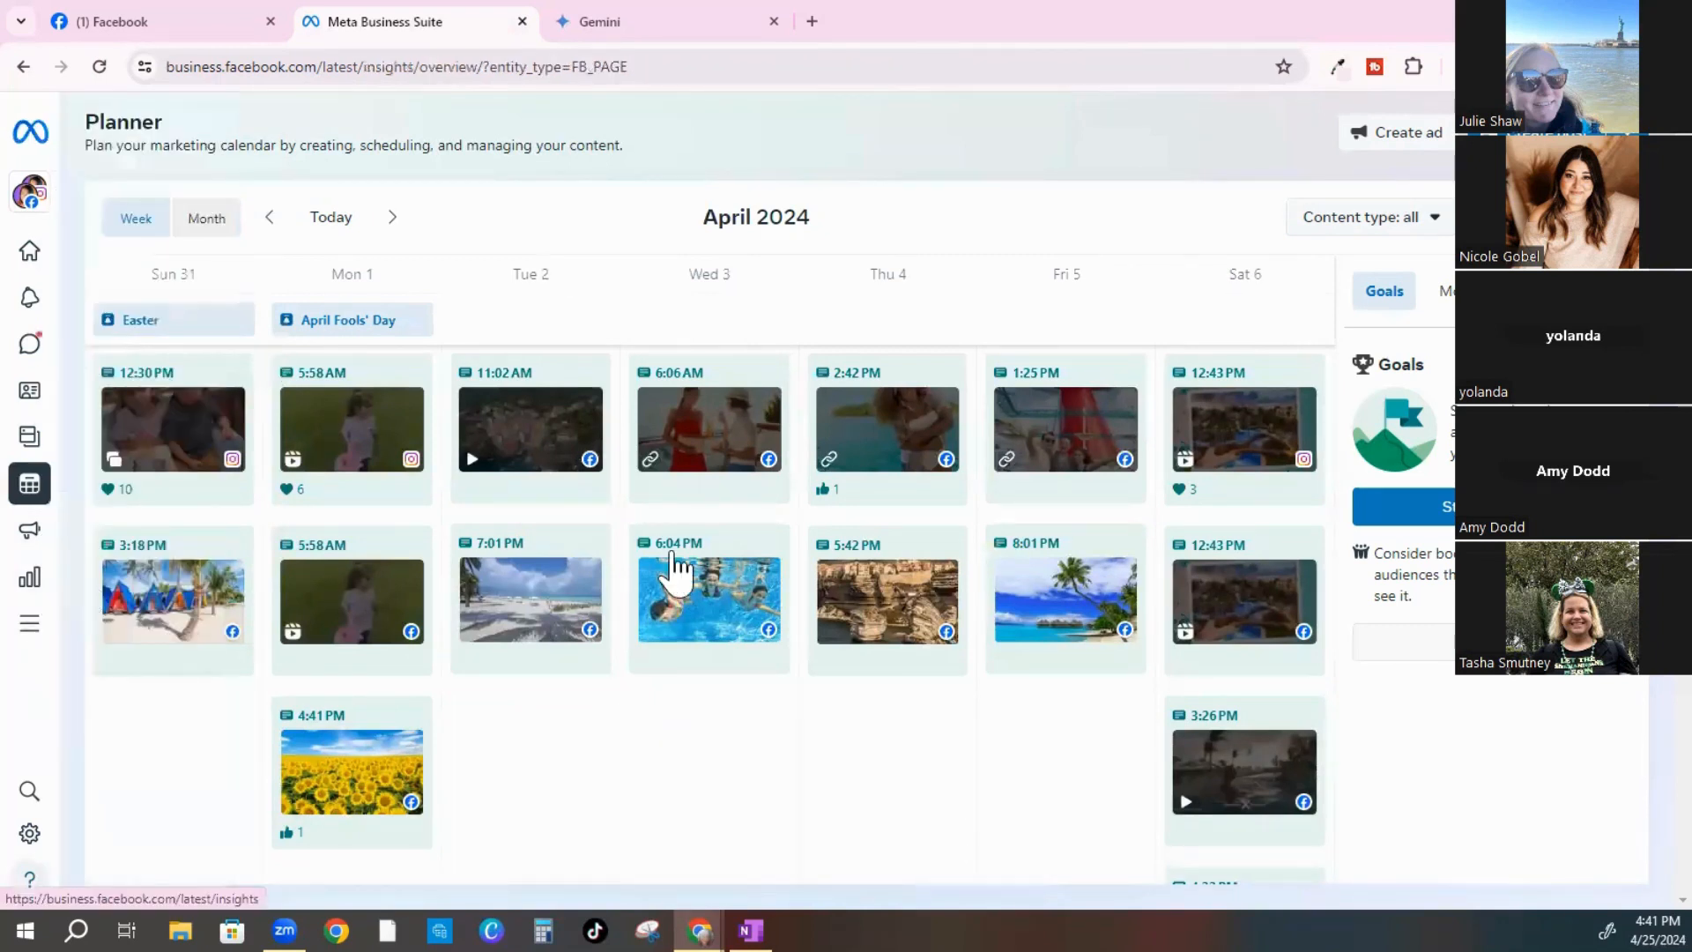
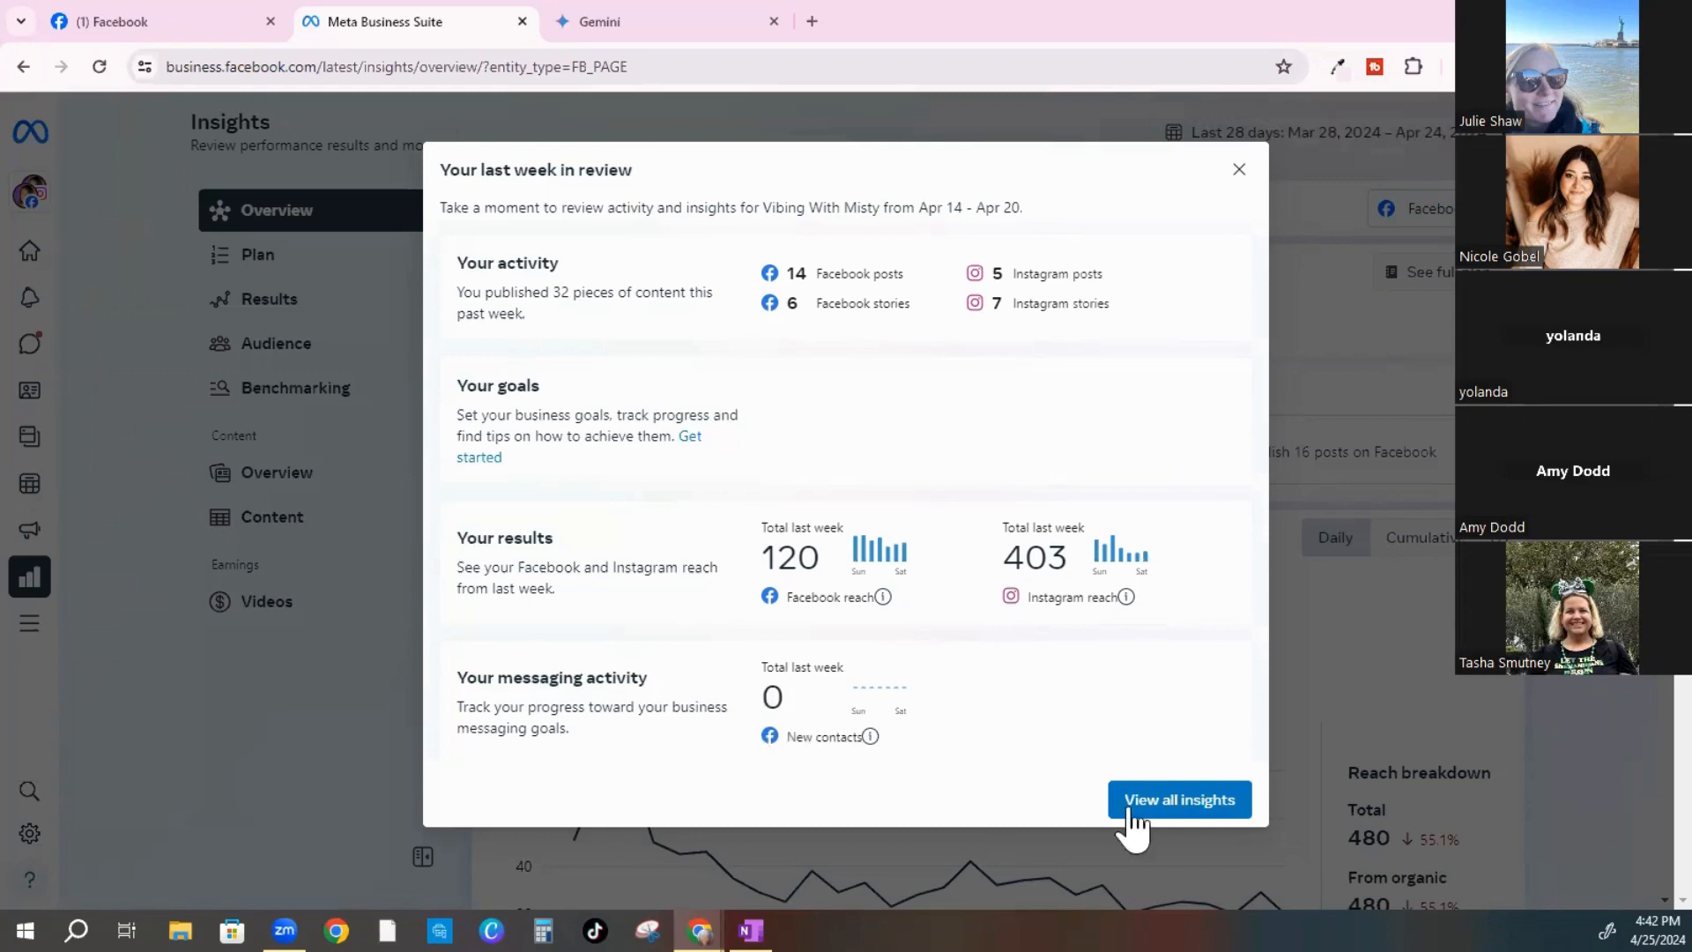
Dismiss the 'Your last week in review' summary and scroll through the Insights overview
{"action": "left_click", "coordinate": [1175, 804]}
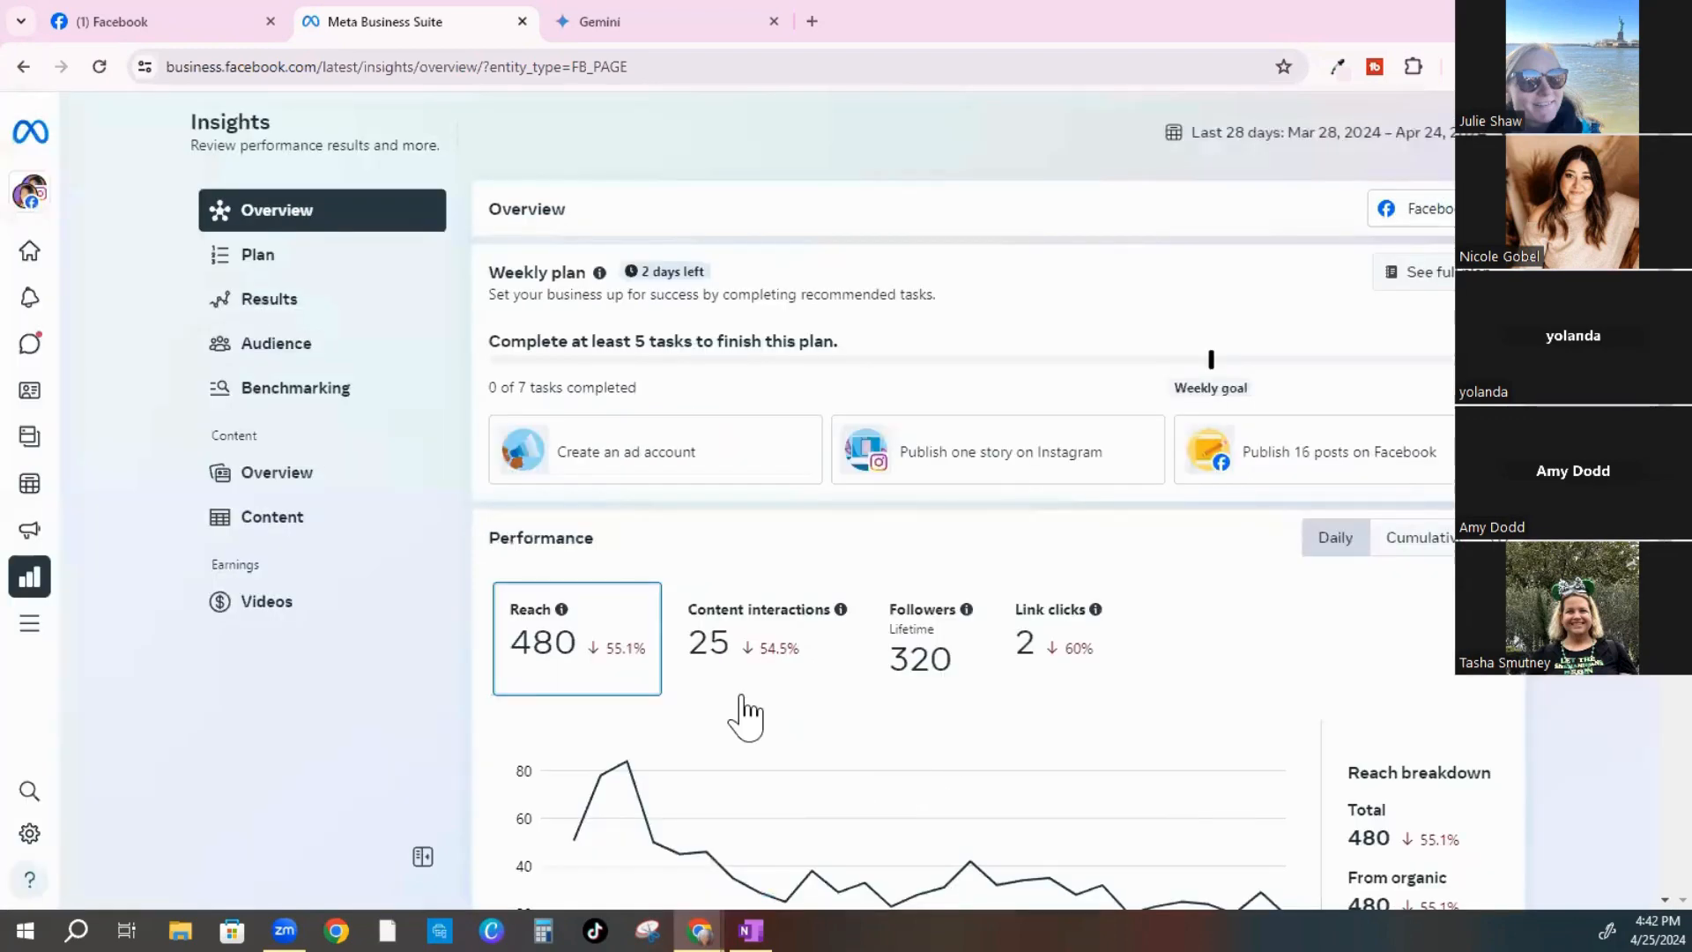
{"action": "scroll", "coordinate": [721, 657], "scroll_direction": "down", "scroll_amount": 1}
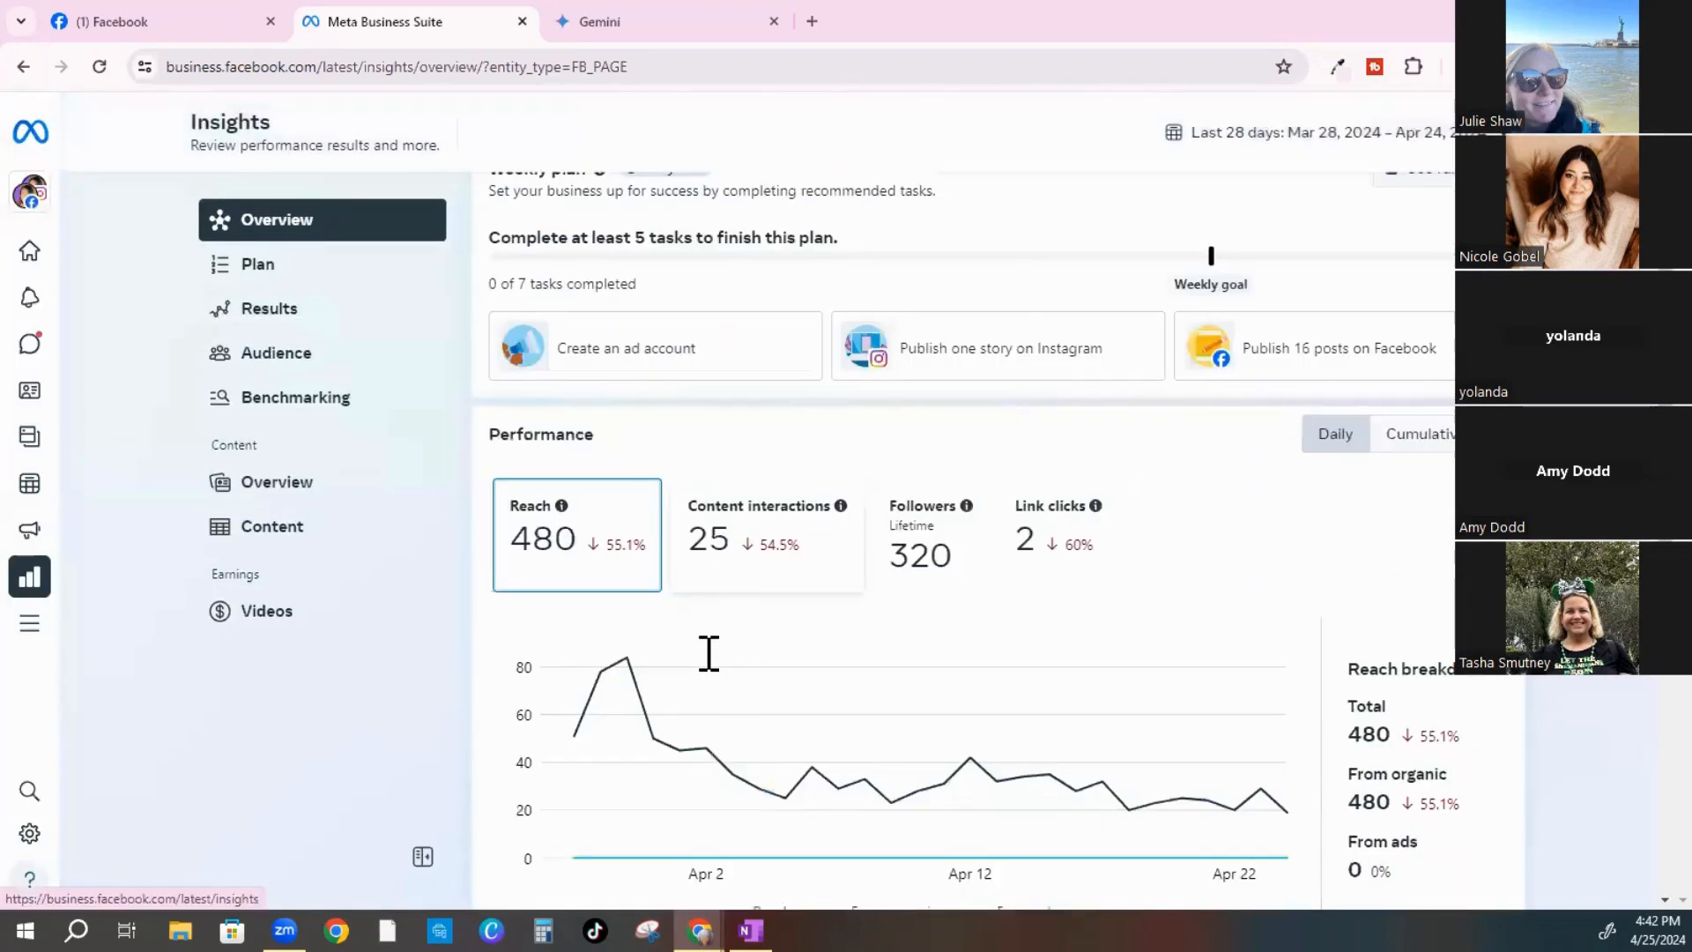
{"action": "scroll", "coordinate": [697, 617], "scroll_direction": "down", "scroll_amount": 3}
{"action": "scroll", "coordinate": [631, 366], "scroll_direction": "up", "scroll_amount": 1}
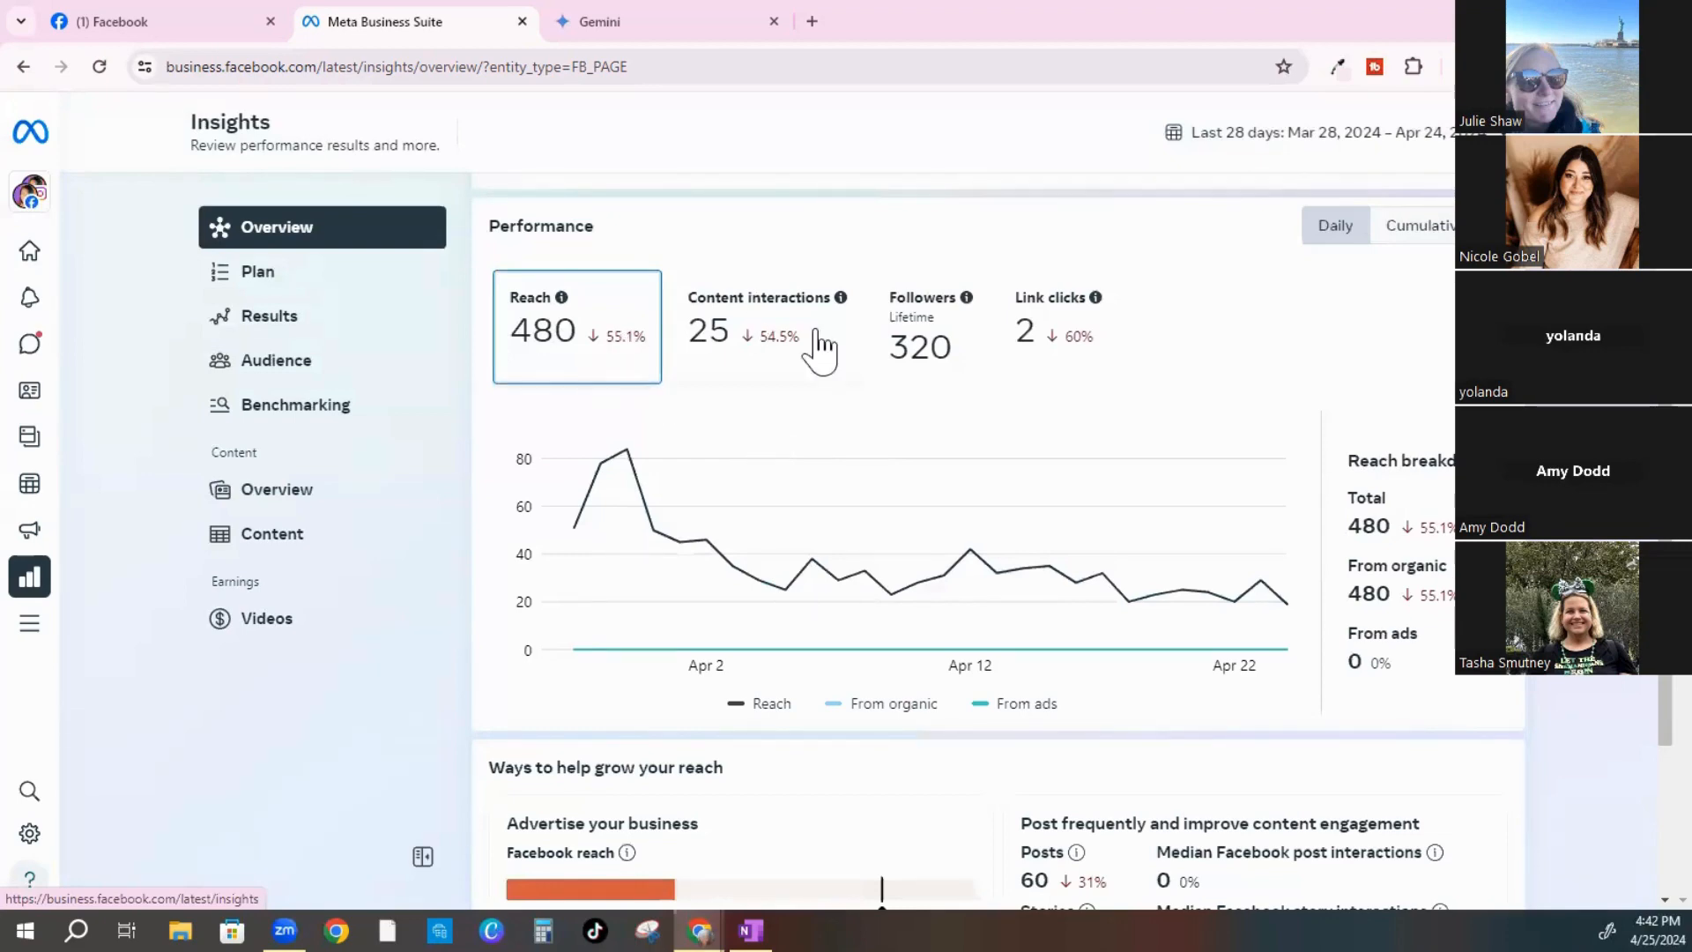
{"action": "scroll", "coordinate": [536, 437], "scroll_direction": "up", "scroll_amount": 2}
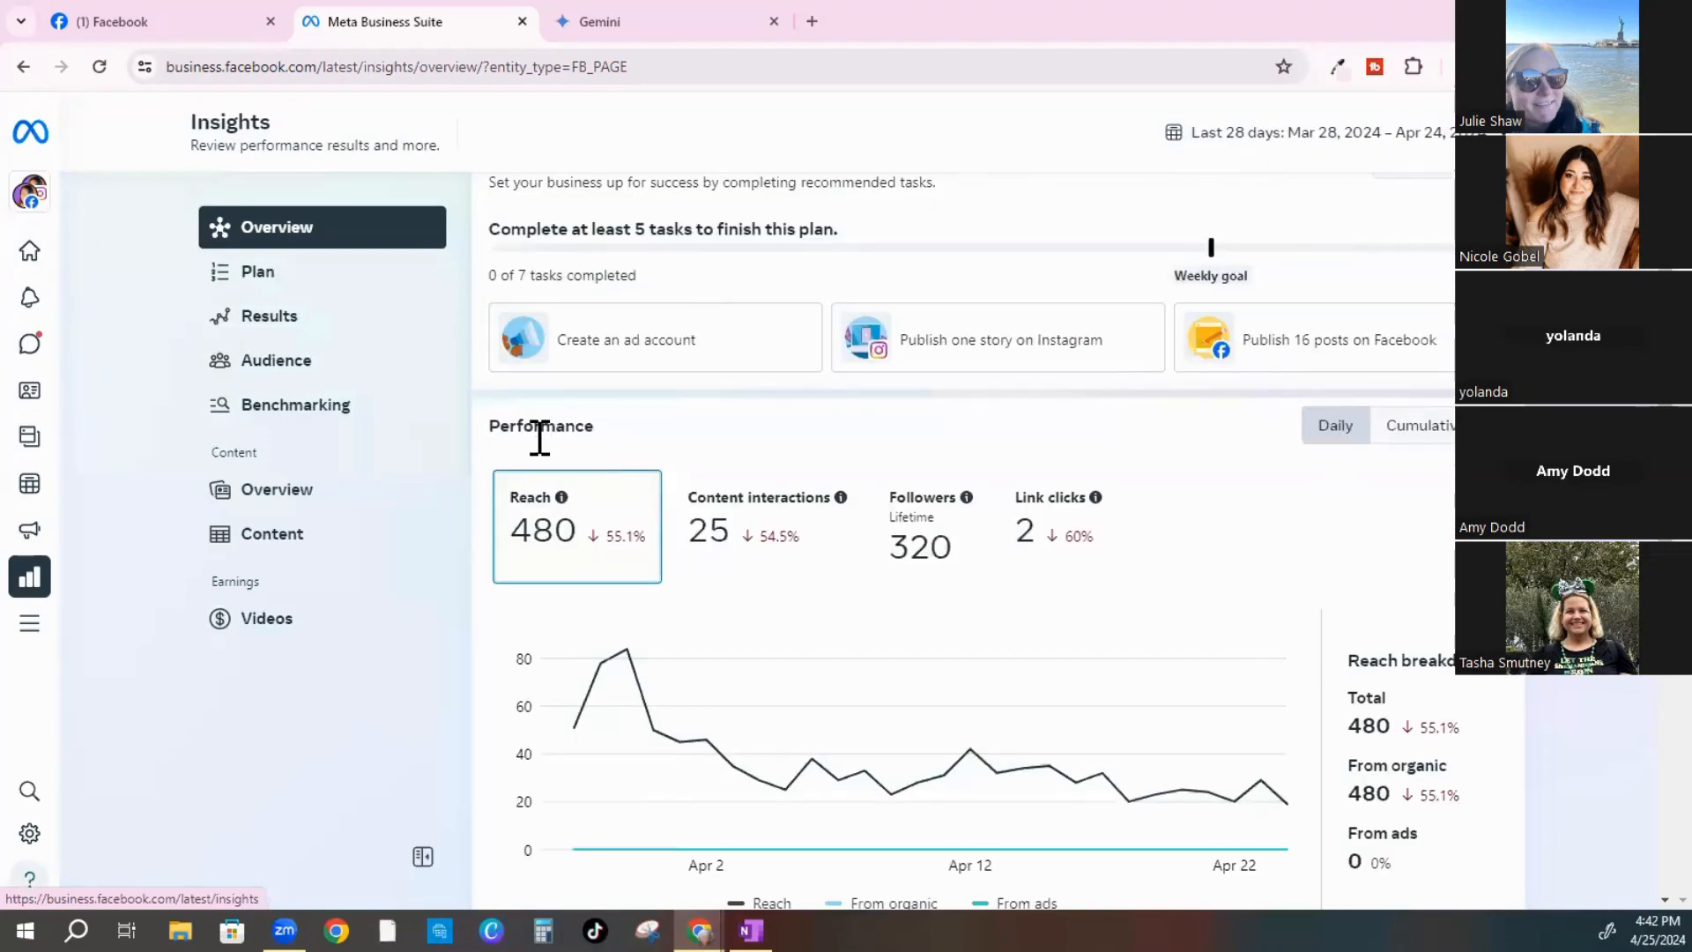
{"action": "scroll", "coordinate": [539, 438], "scroll_direction": "up", "scroll_amount": 1}
{"action": "scroll", "coordinate": [539, 456], "scroll_direction": "down", "scroll_amount": 4}
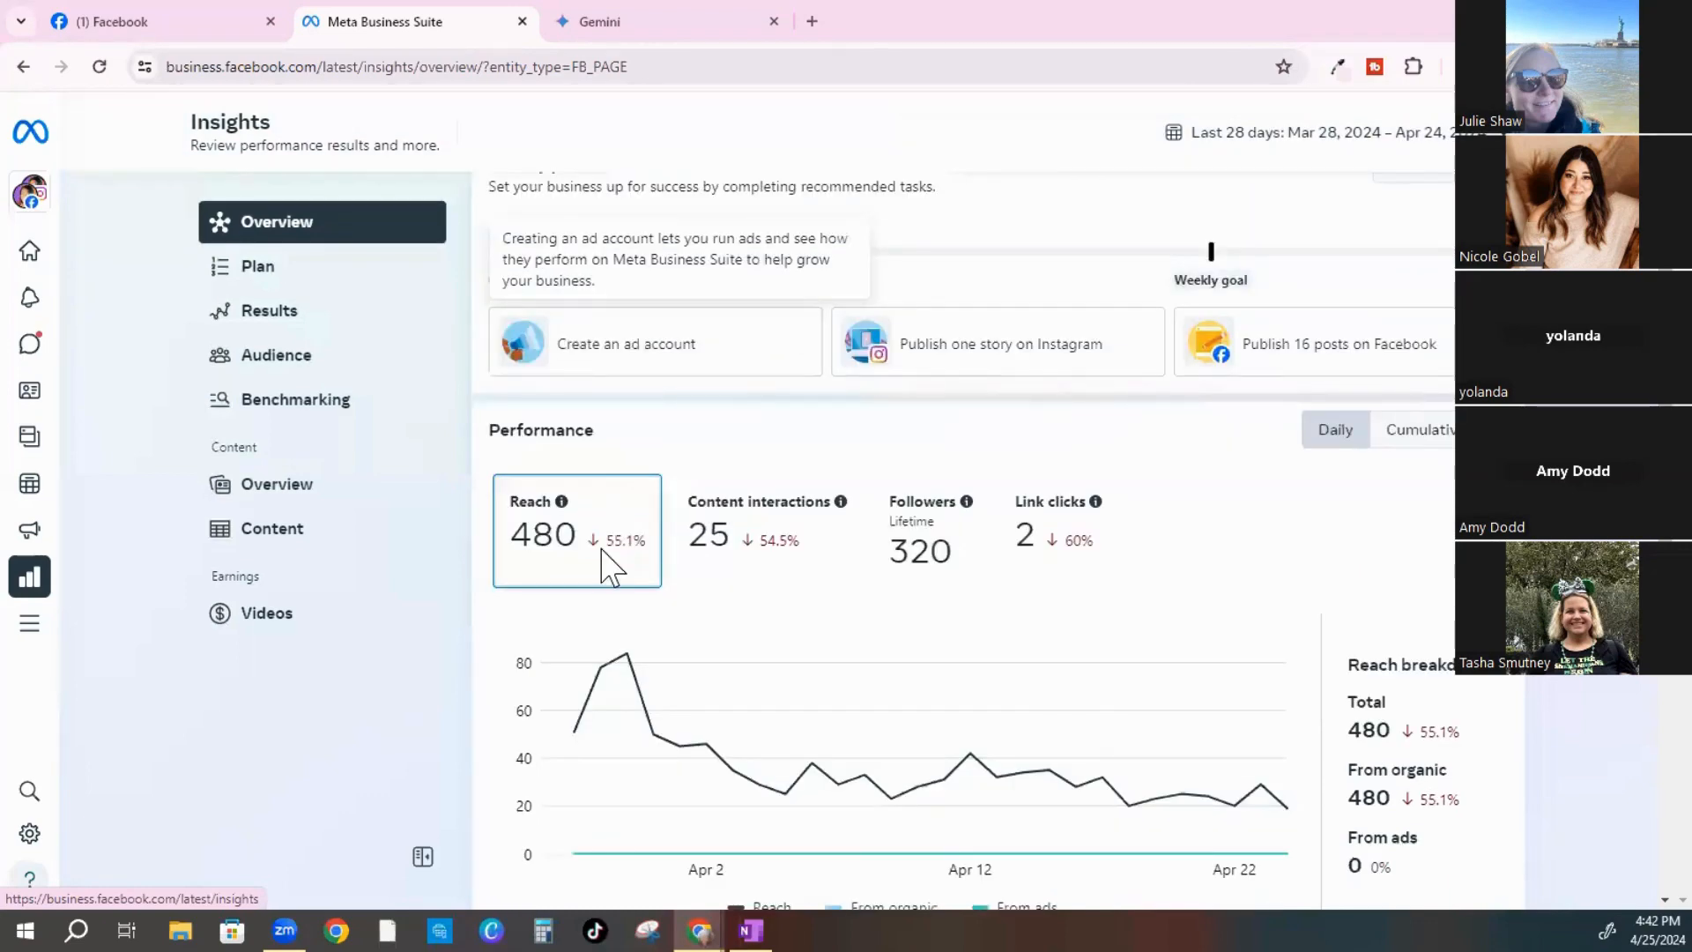
{"action": "scroll", "coordinate": [662, 493], "scroll_direction": "down", "scroll_amount": 2}
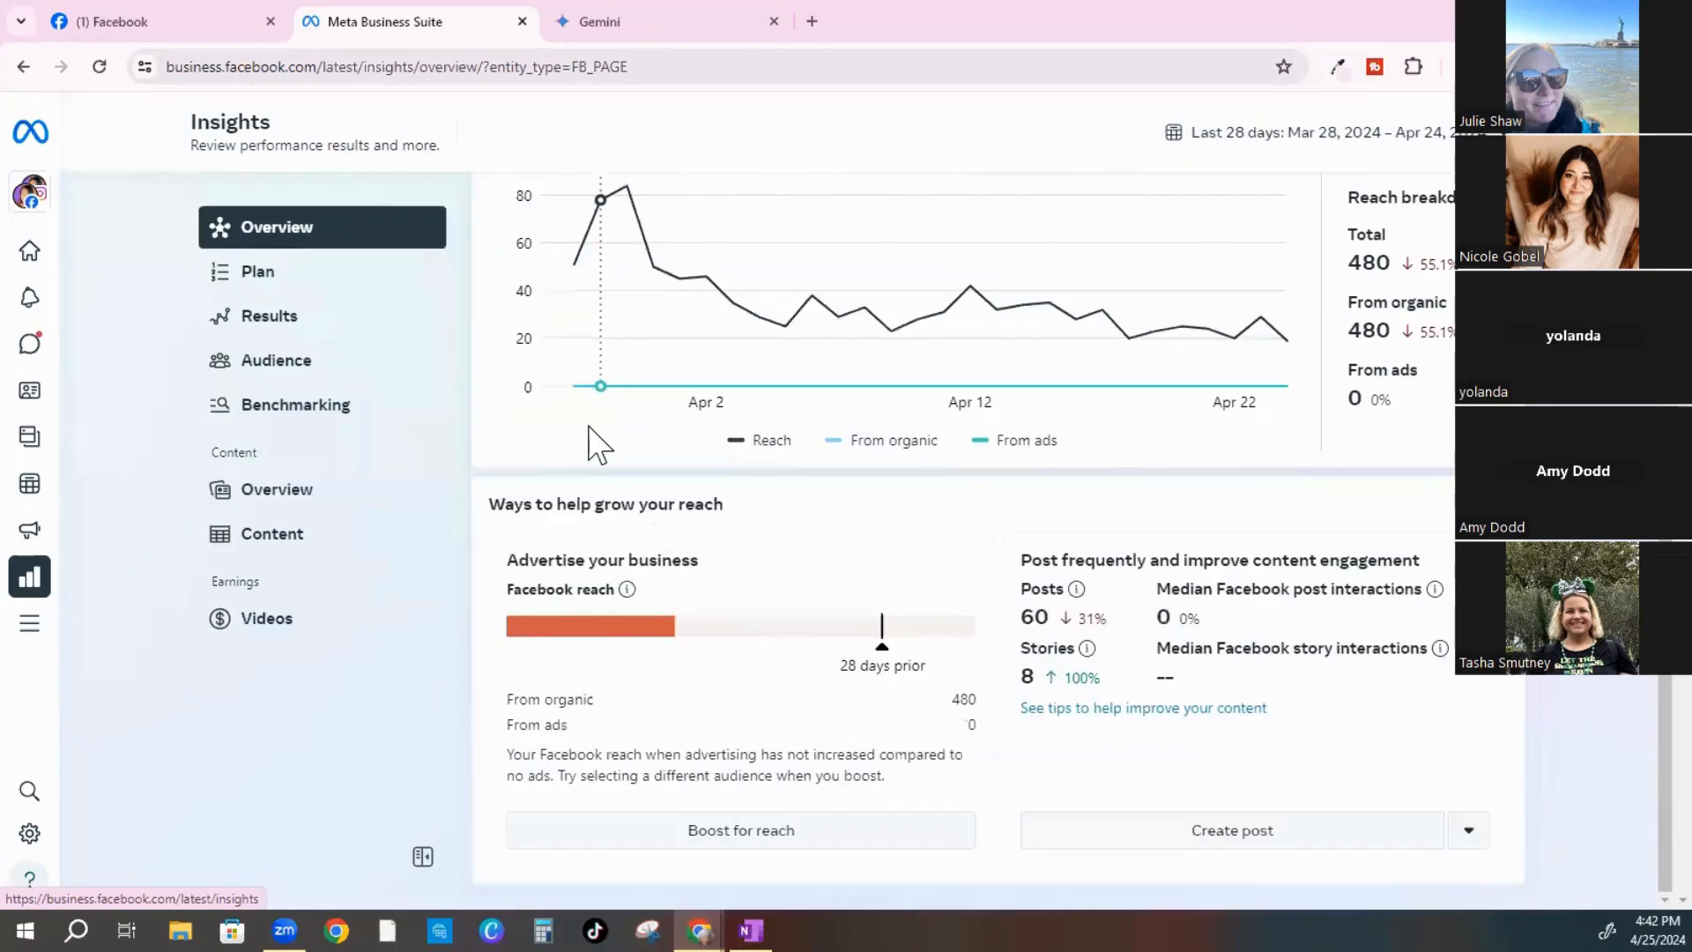
Review the cumulative Reach chart, which climbs to 480 over the last 28 days
{"action": "scroll", "coordinate": [593, 476], "scroll_direction": "up", "scroll_amount": 1}
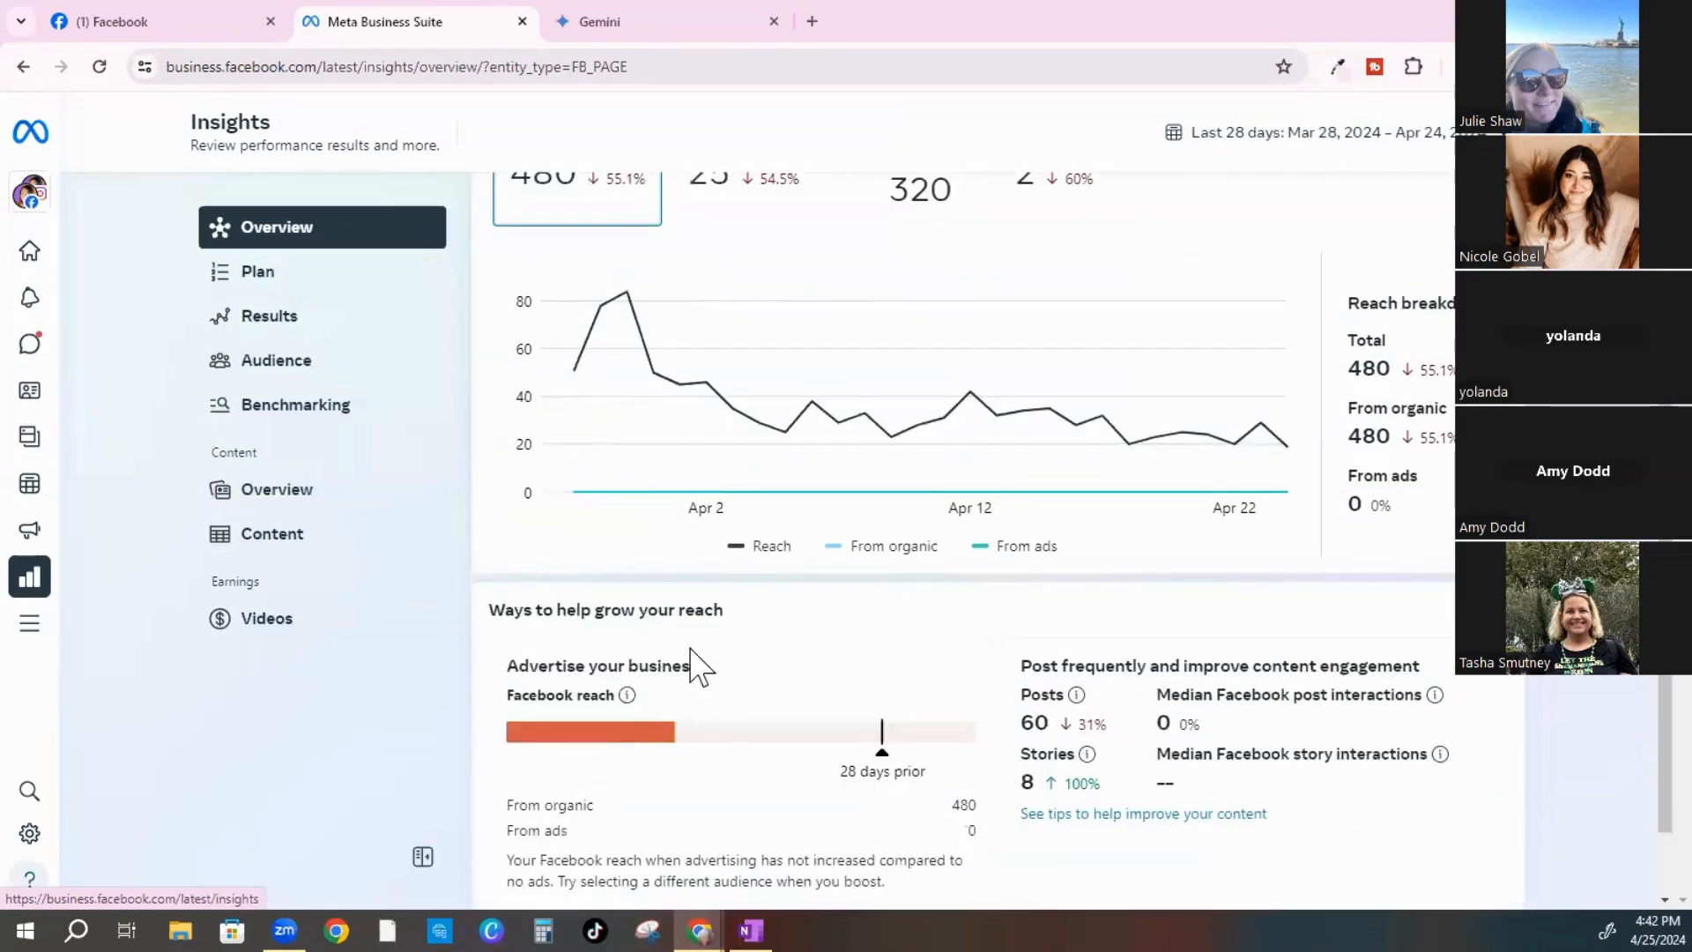
{"action": "scroll", "coordinate": [692, 665], "scroll_direction": "down", "scroll_amount": 1}
{"action": "scroll", "coordinate": [680, 703], "scroll_direction": "down", "scroll_amount": 1}
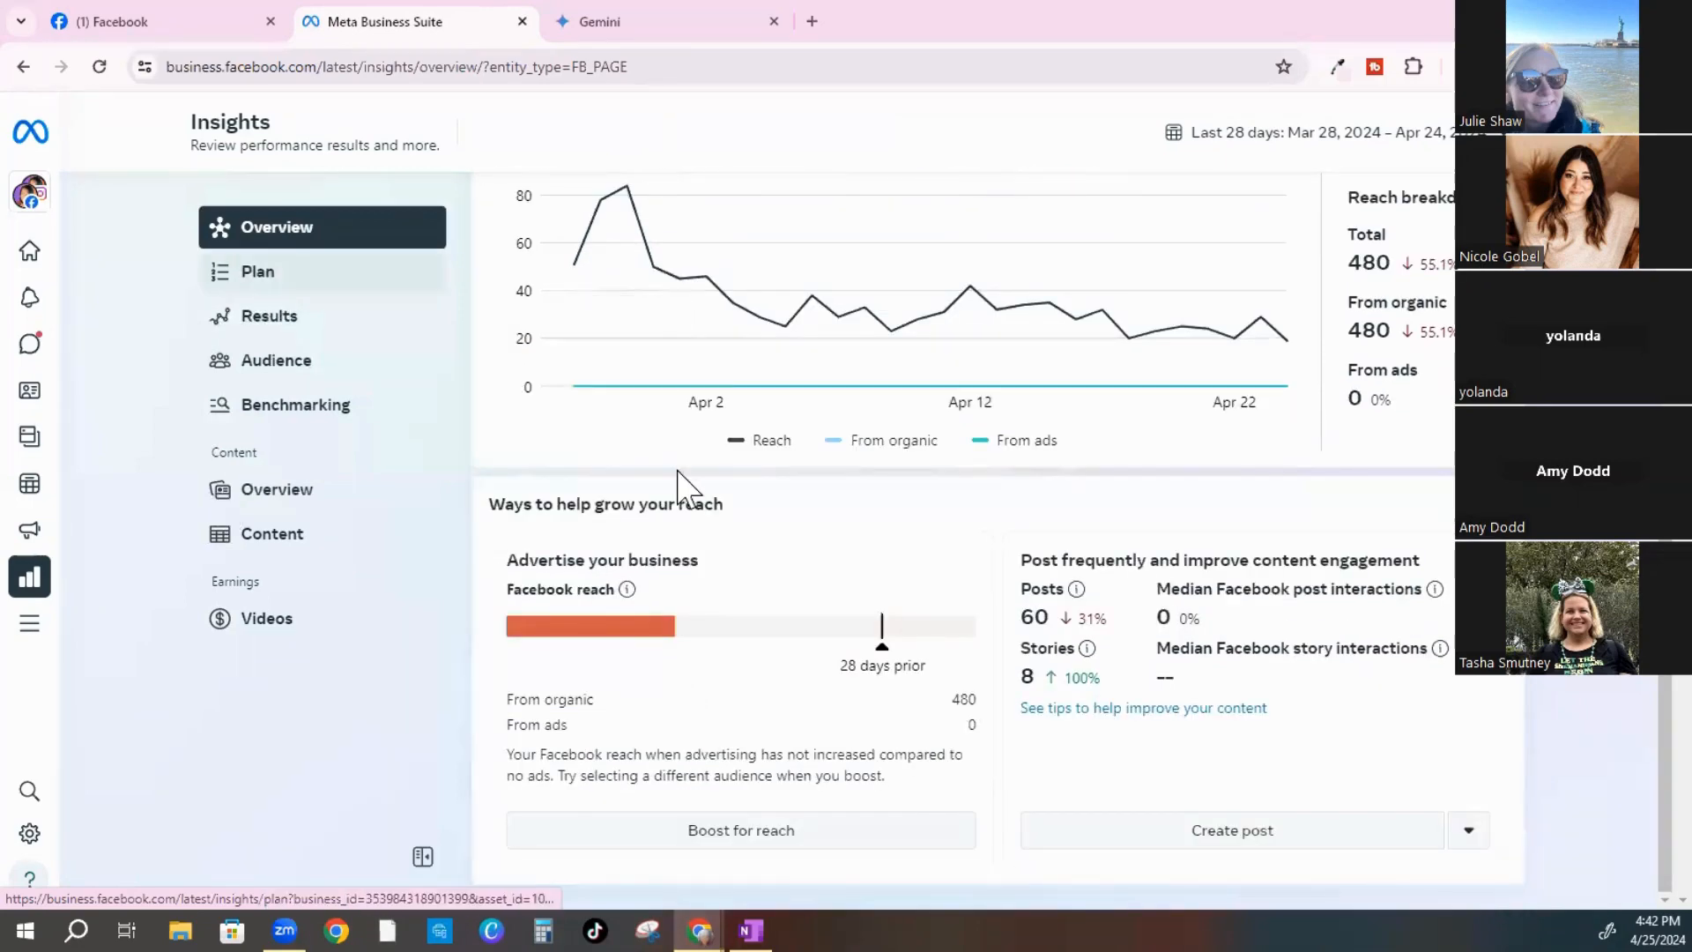
{"action": "scroll", "coordinate": [680, 479], "scroll_direction": "up", "scroll_amount": 4}
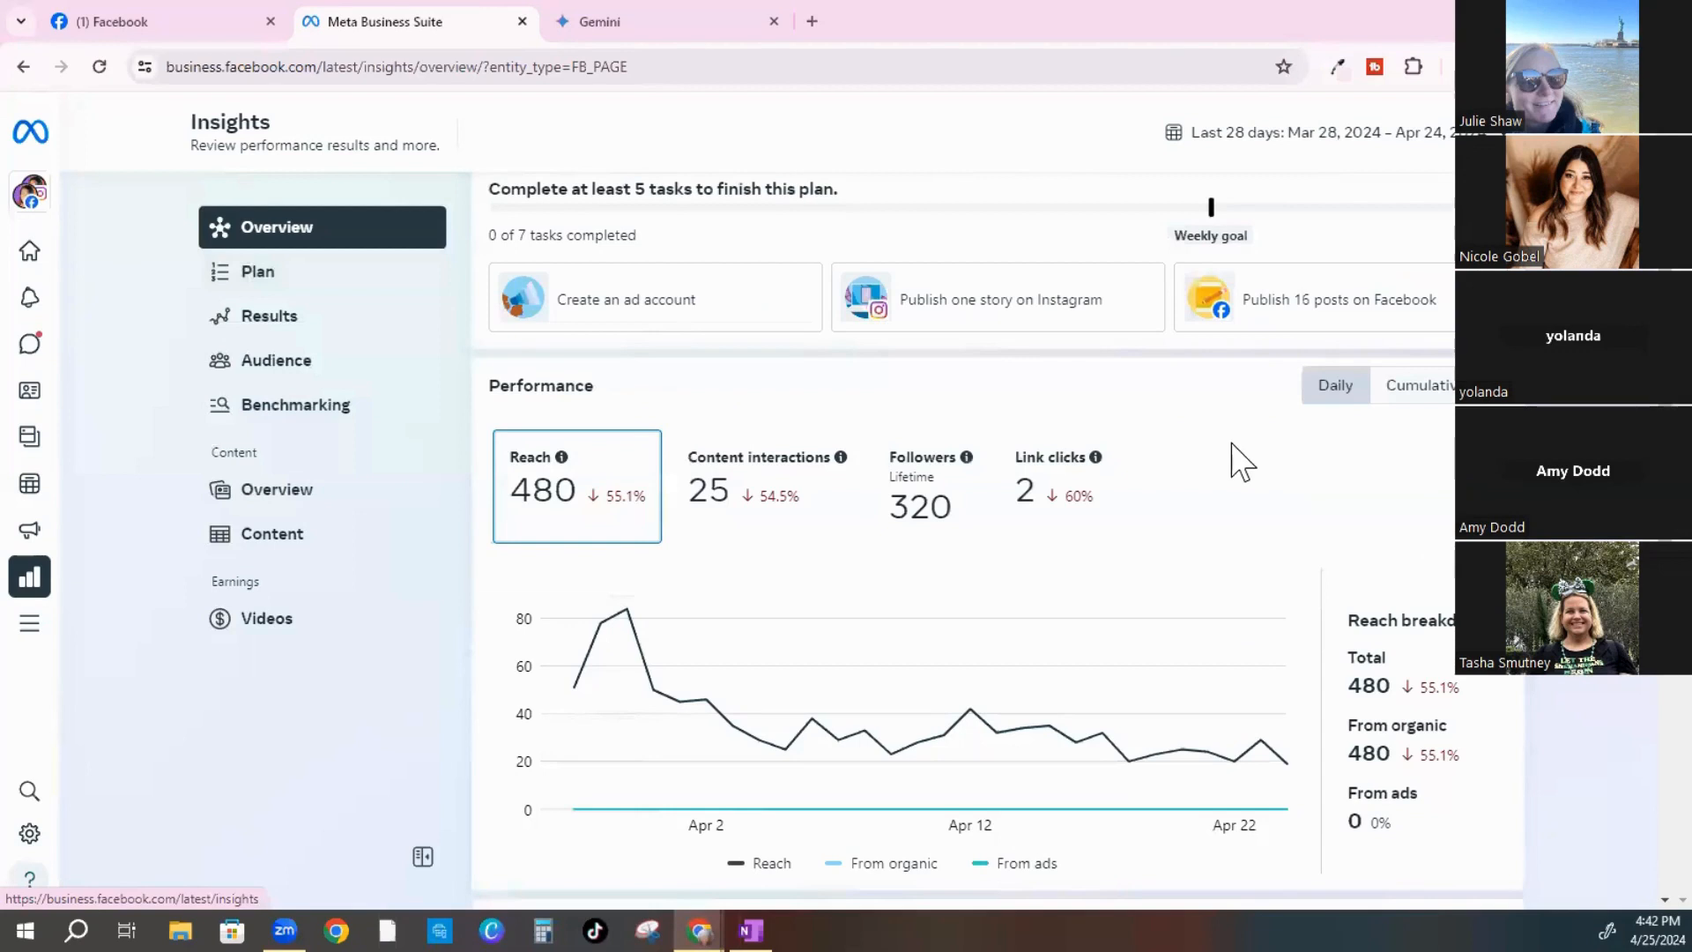
{"action": "scroll", "coordinate": [1239, 458], "scroll_direction": "up", "scroll_amount": 2}
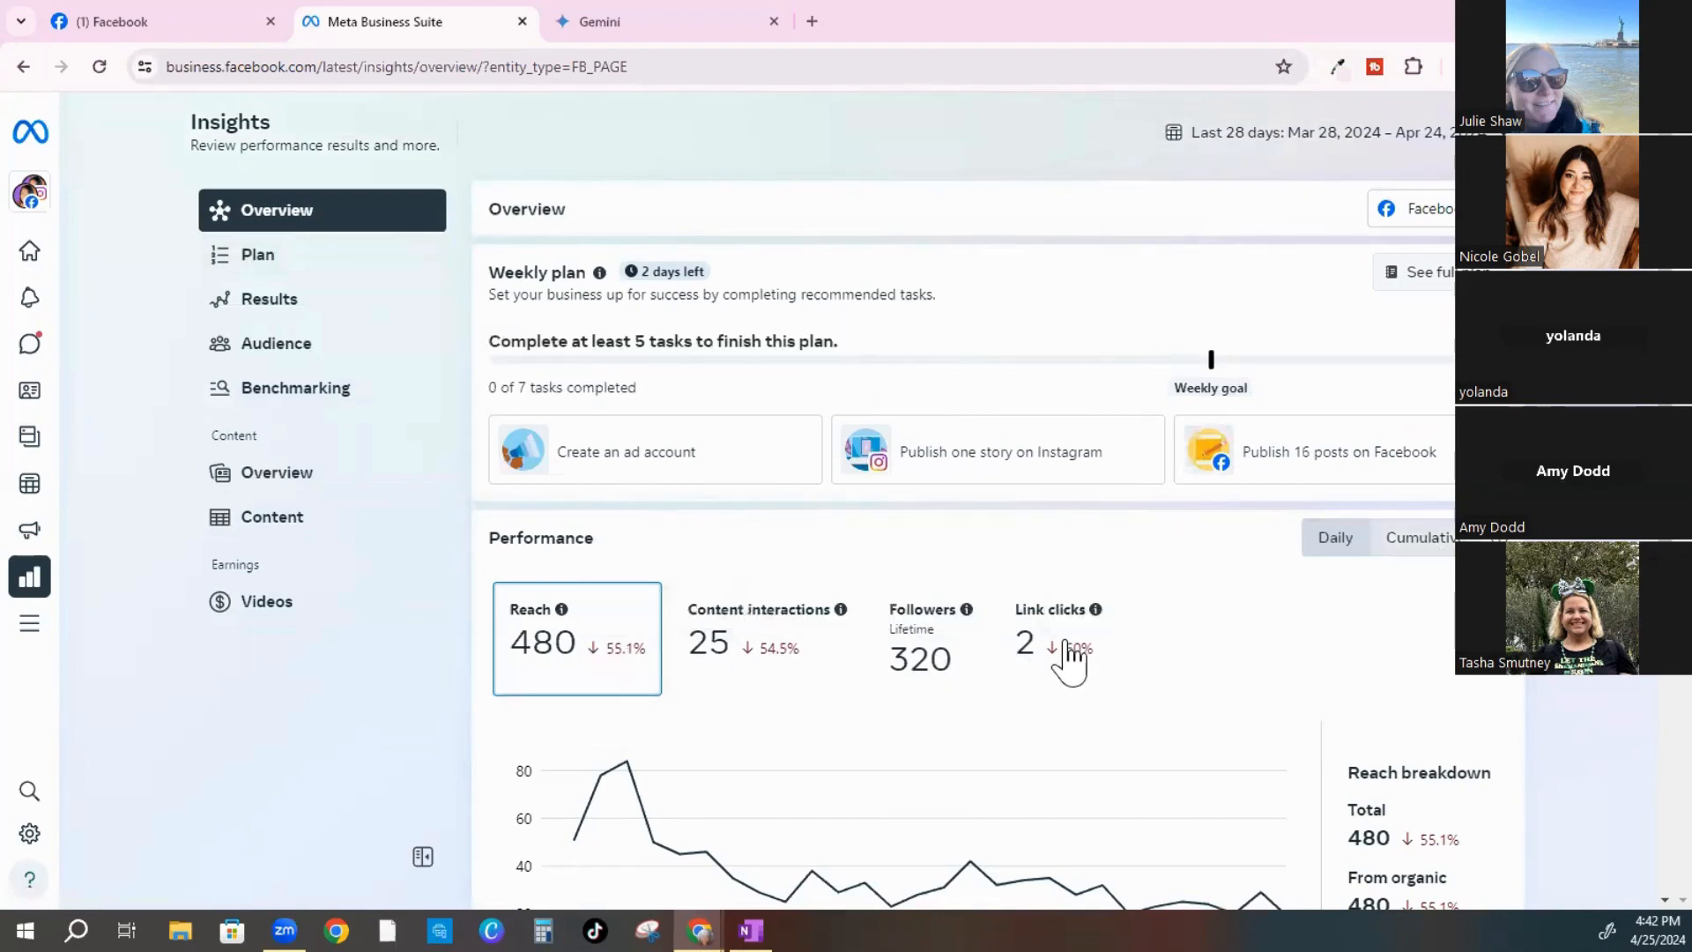
{"action": "scroll", "coordinate": [854, 749], "scroll_direction": "down", "scroll_amount": 1}
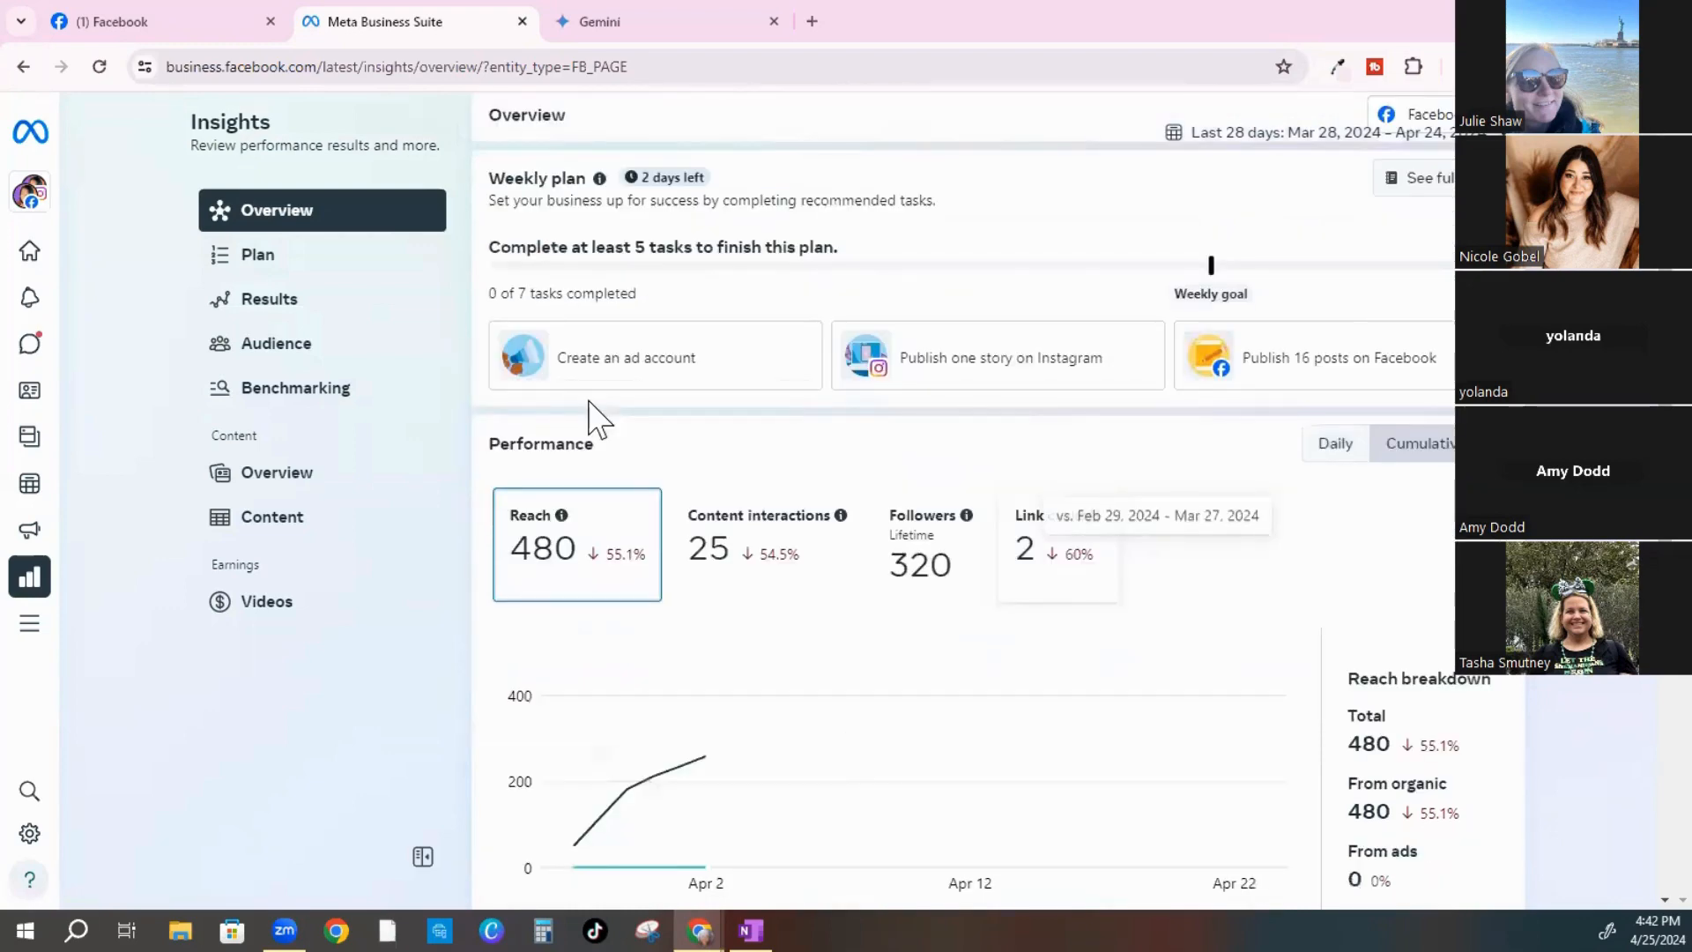
{"action": "scroll", "coordinate": [592, 427], "scroll_direction": "down", "scroll_amount": 5}
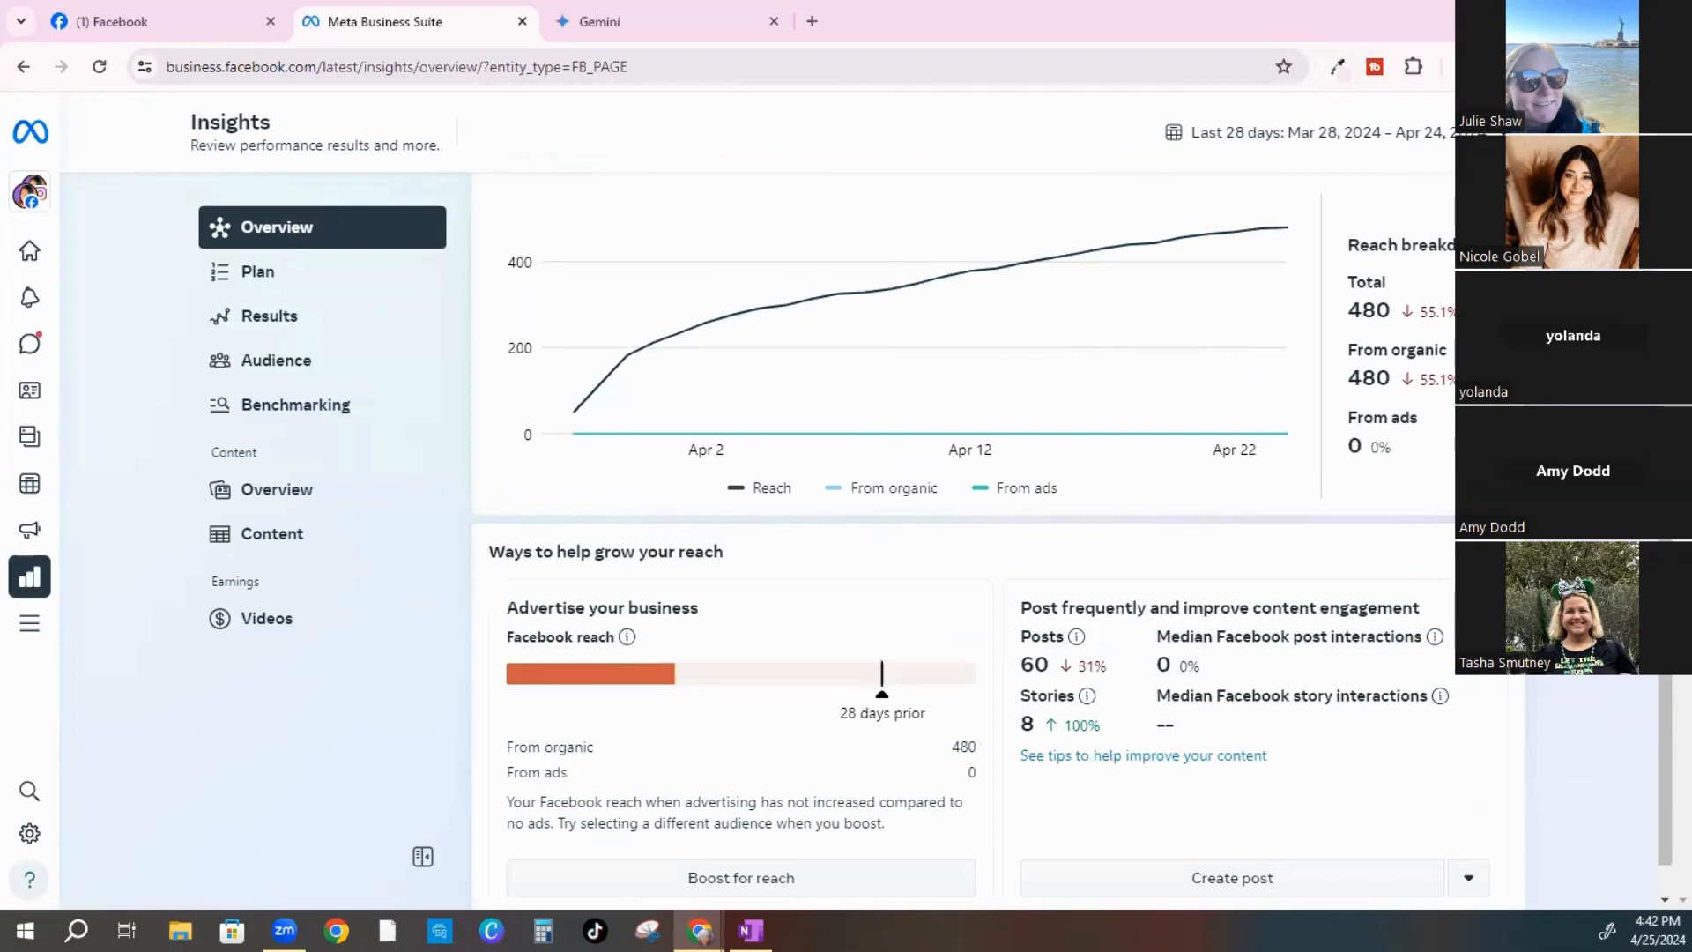
{"action": "mouse_move", "coordinate": [30, 576]}
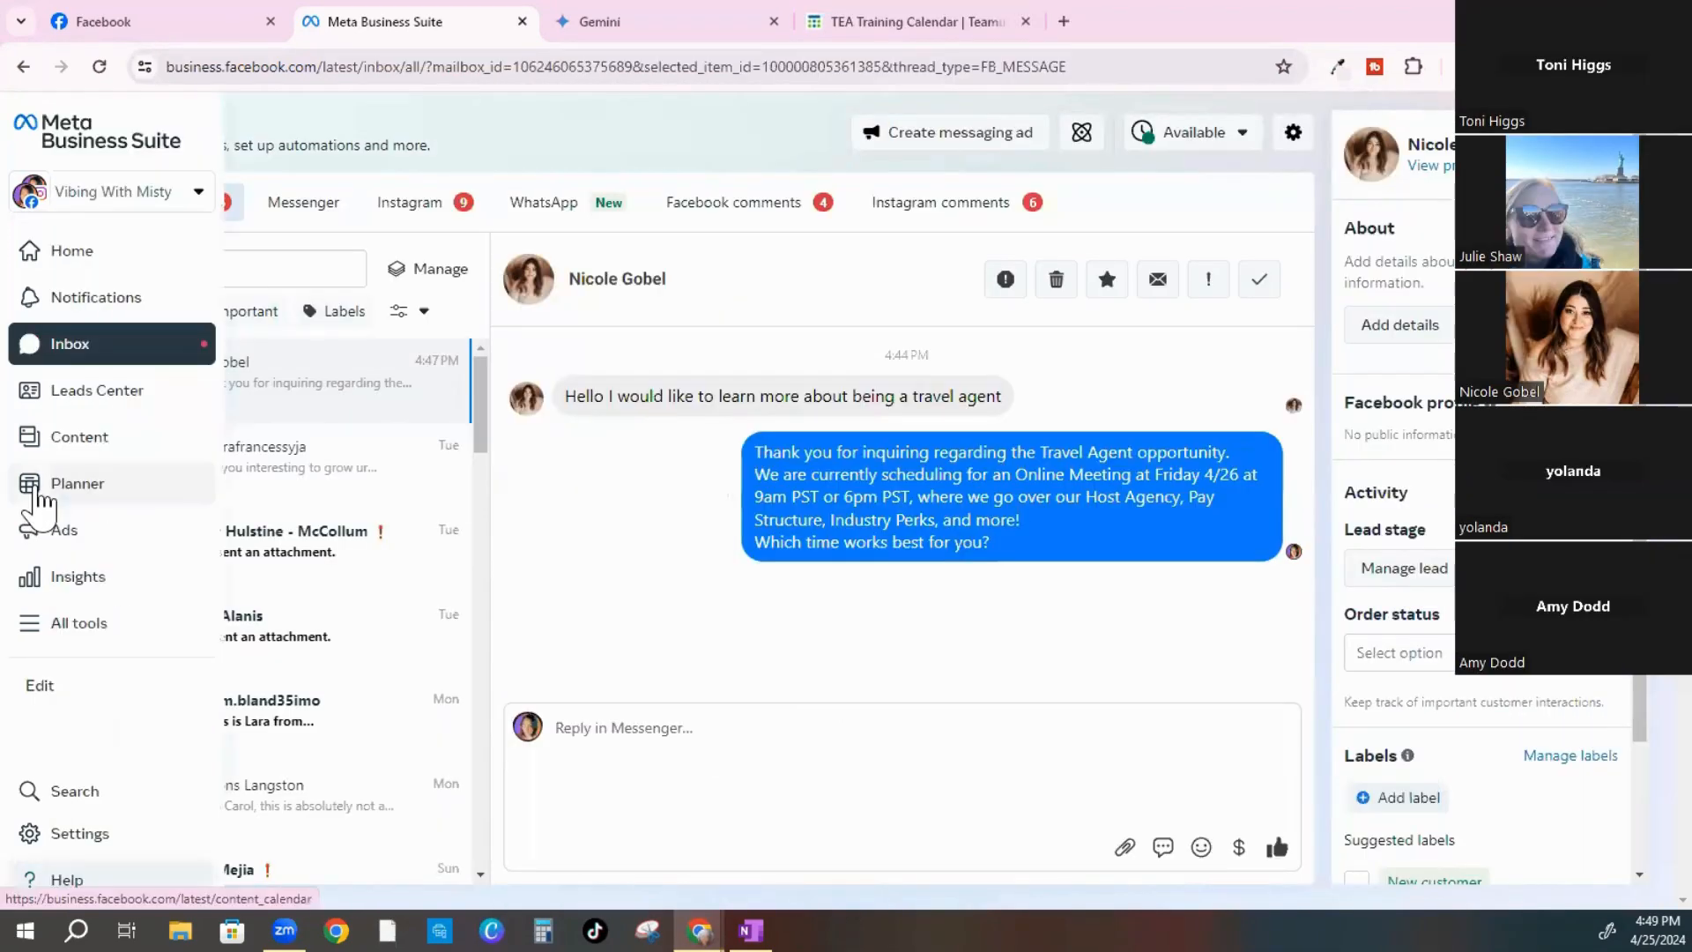
Open the Planner to the Apr 21–27, 2024 week and preview Friday's 5:55 PM Instagram post
{"action": "left_click", "coordinate": [35, 494]}
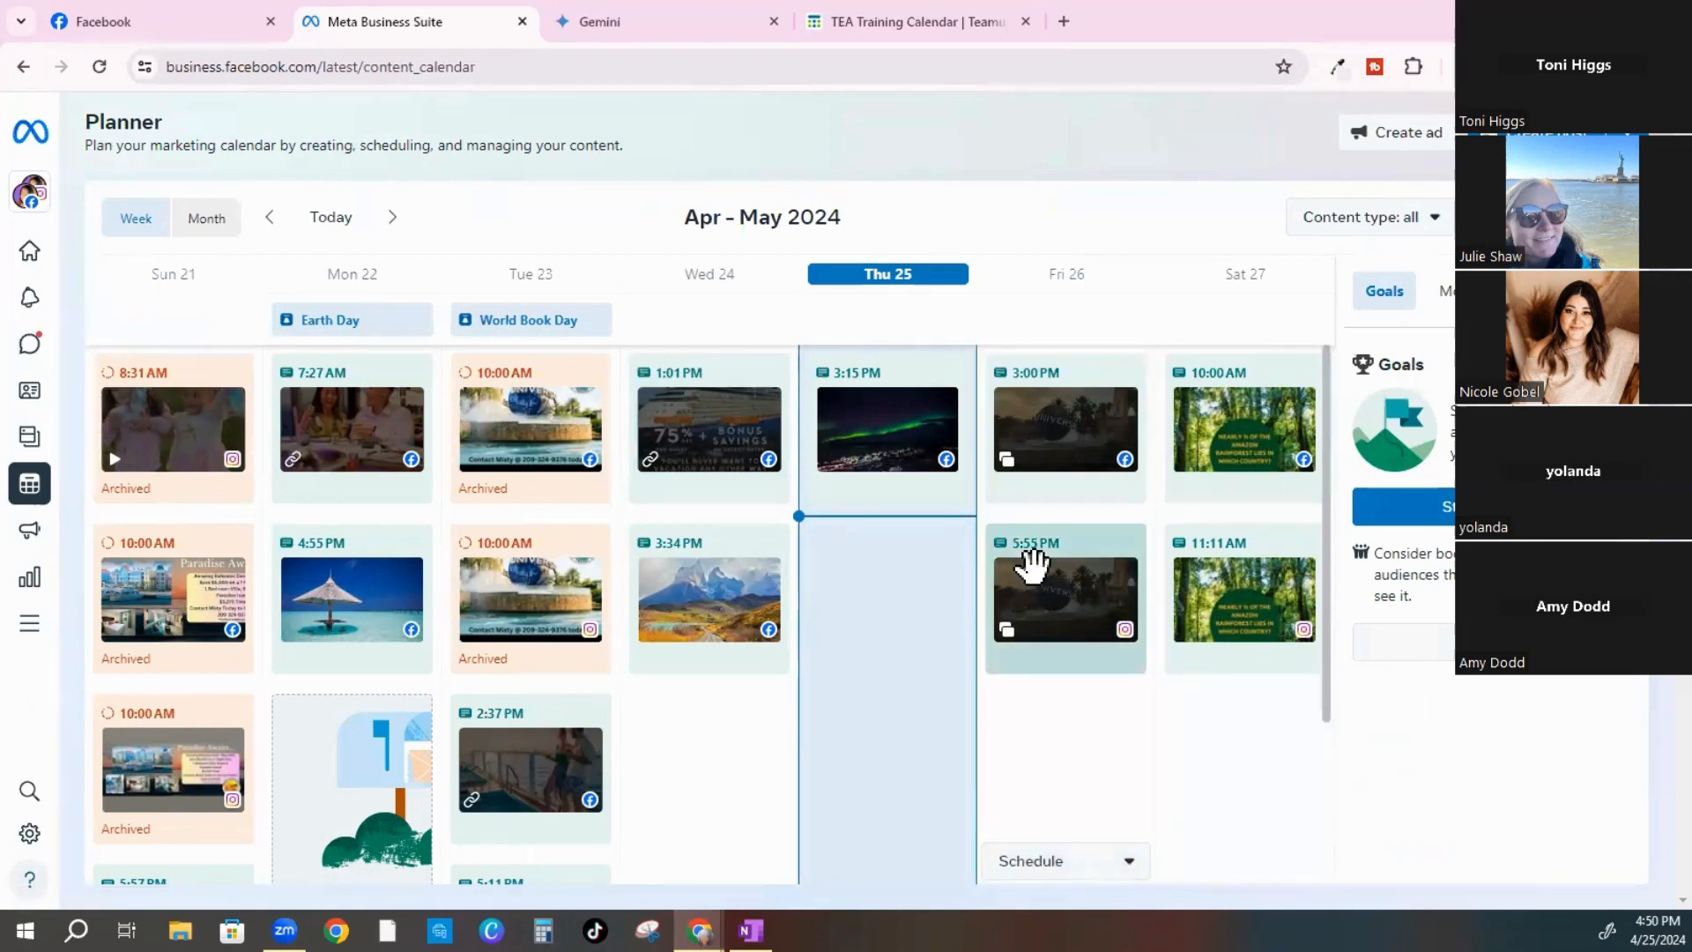
{"action": "mouse_move", "coordinate": [1034, 565]}
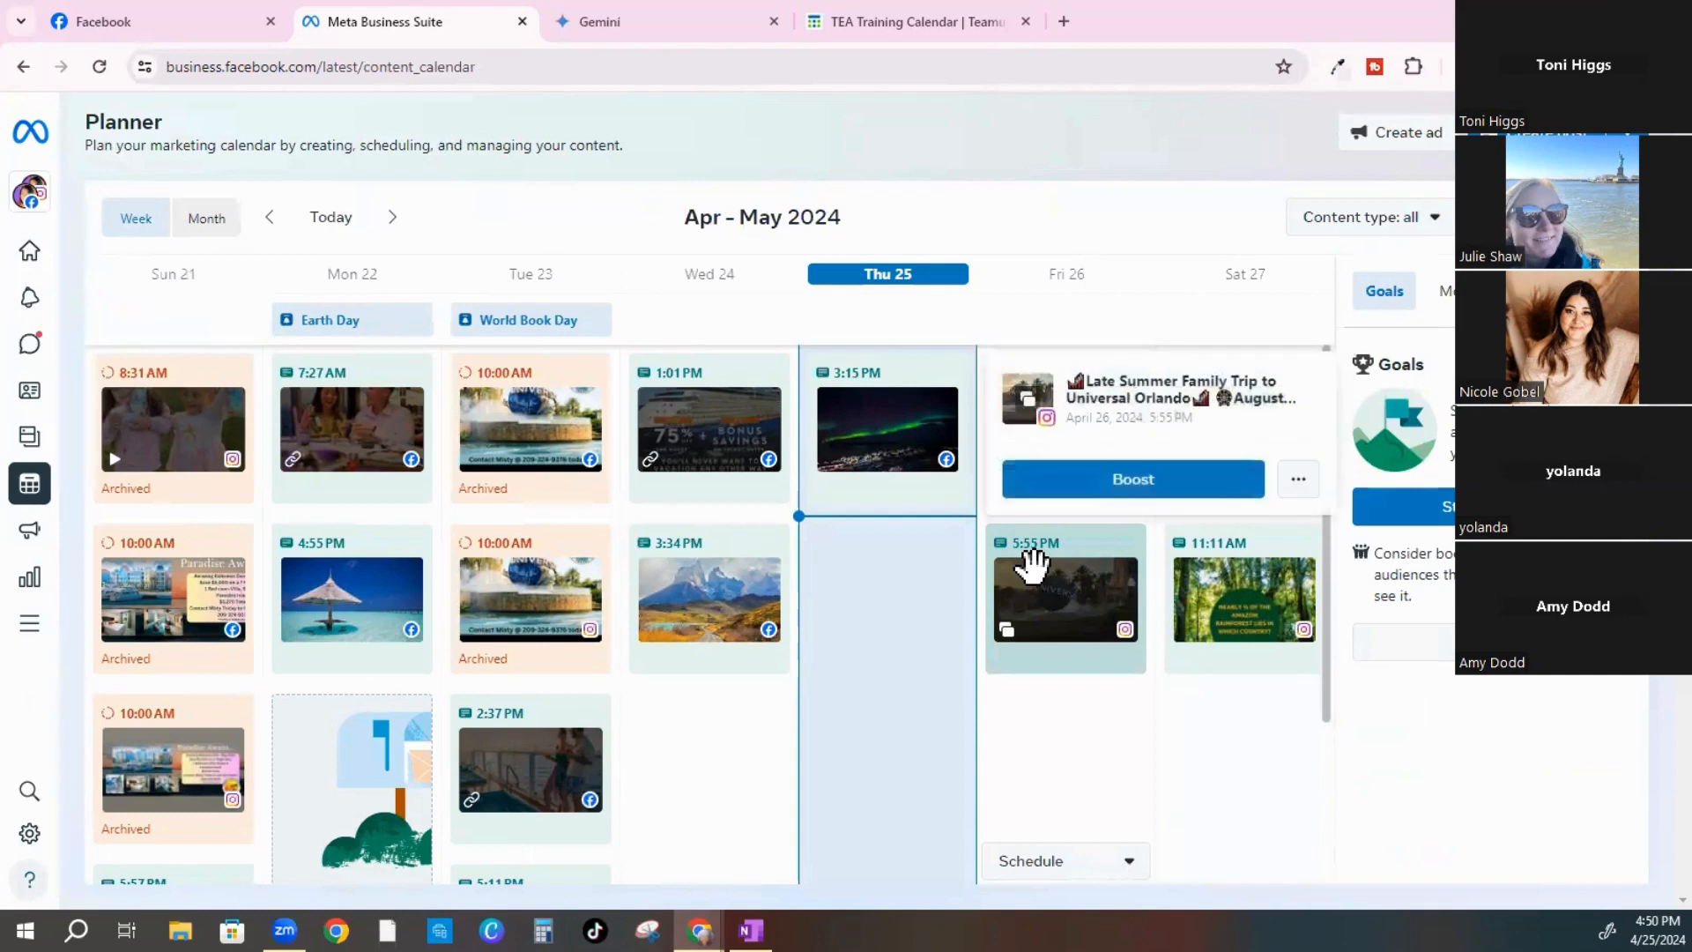